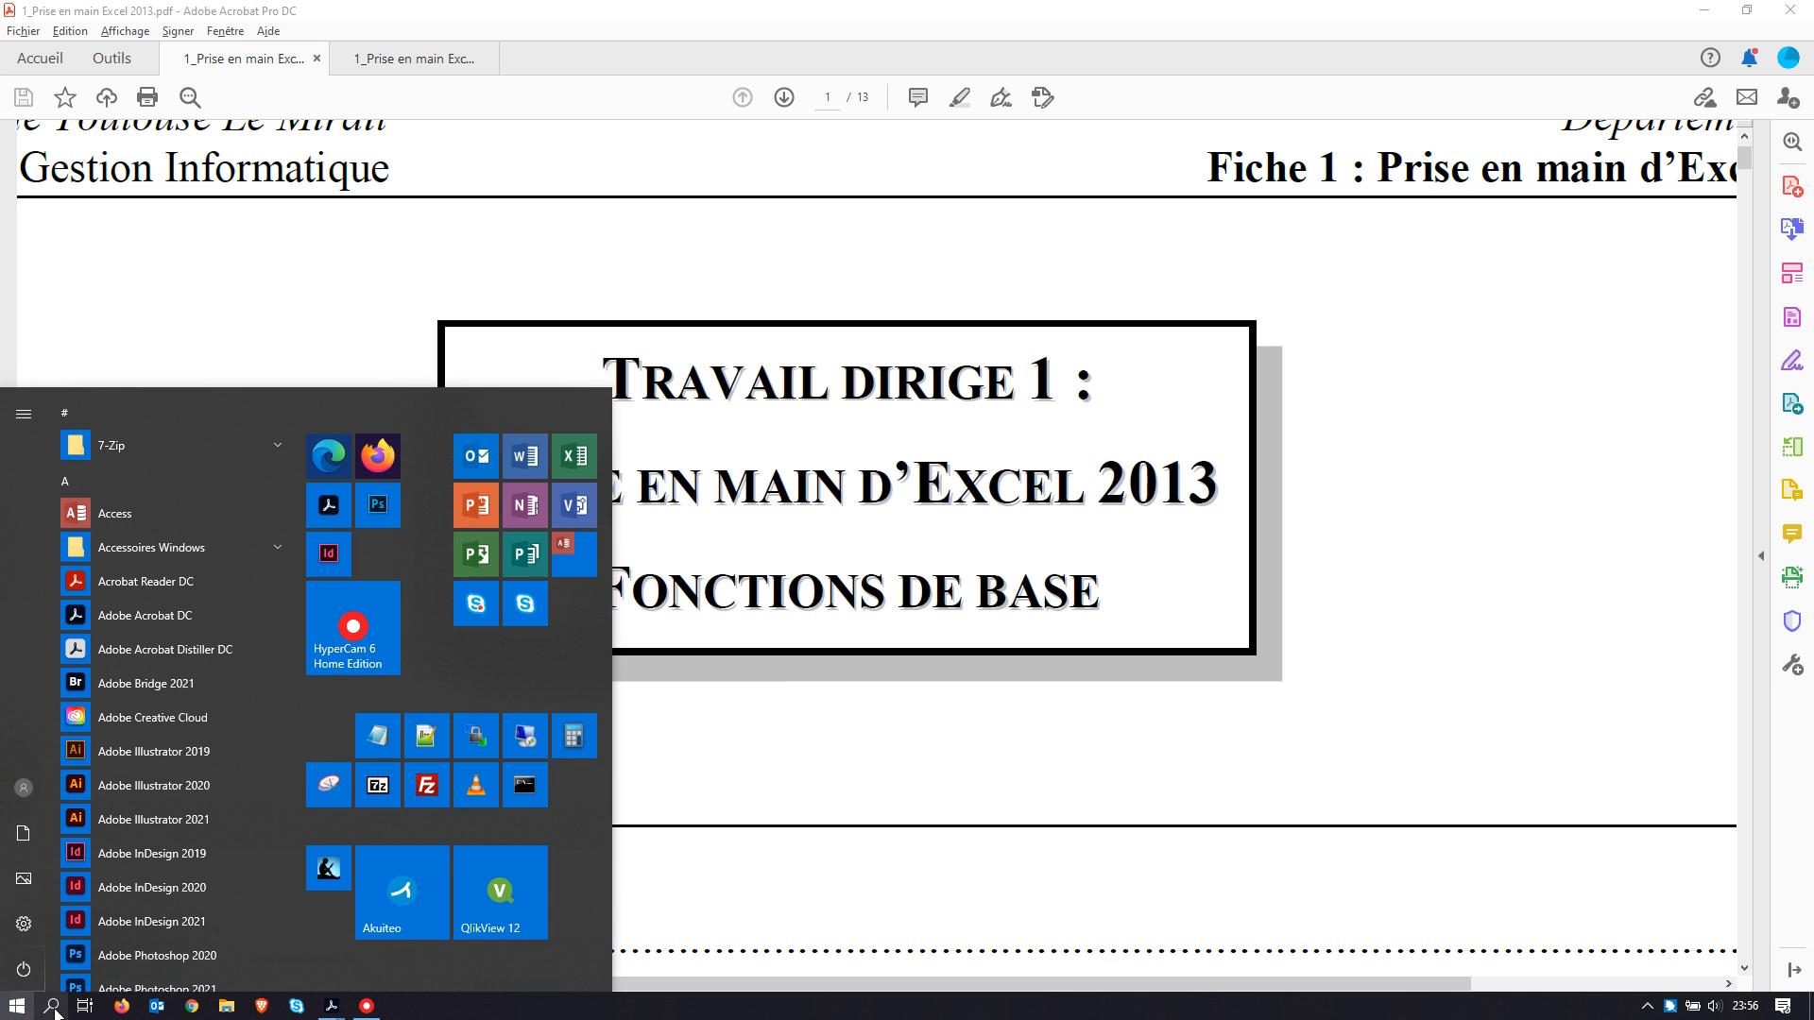
Step: Launch Excel and create a new blank workbook
click(54, 1007)
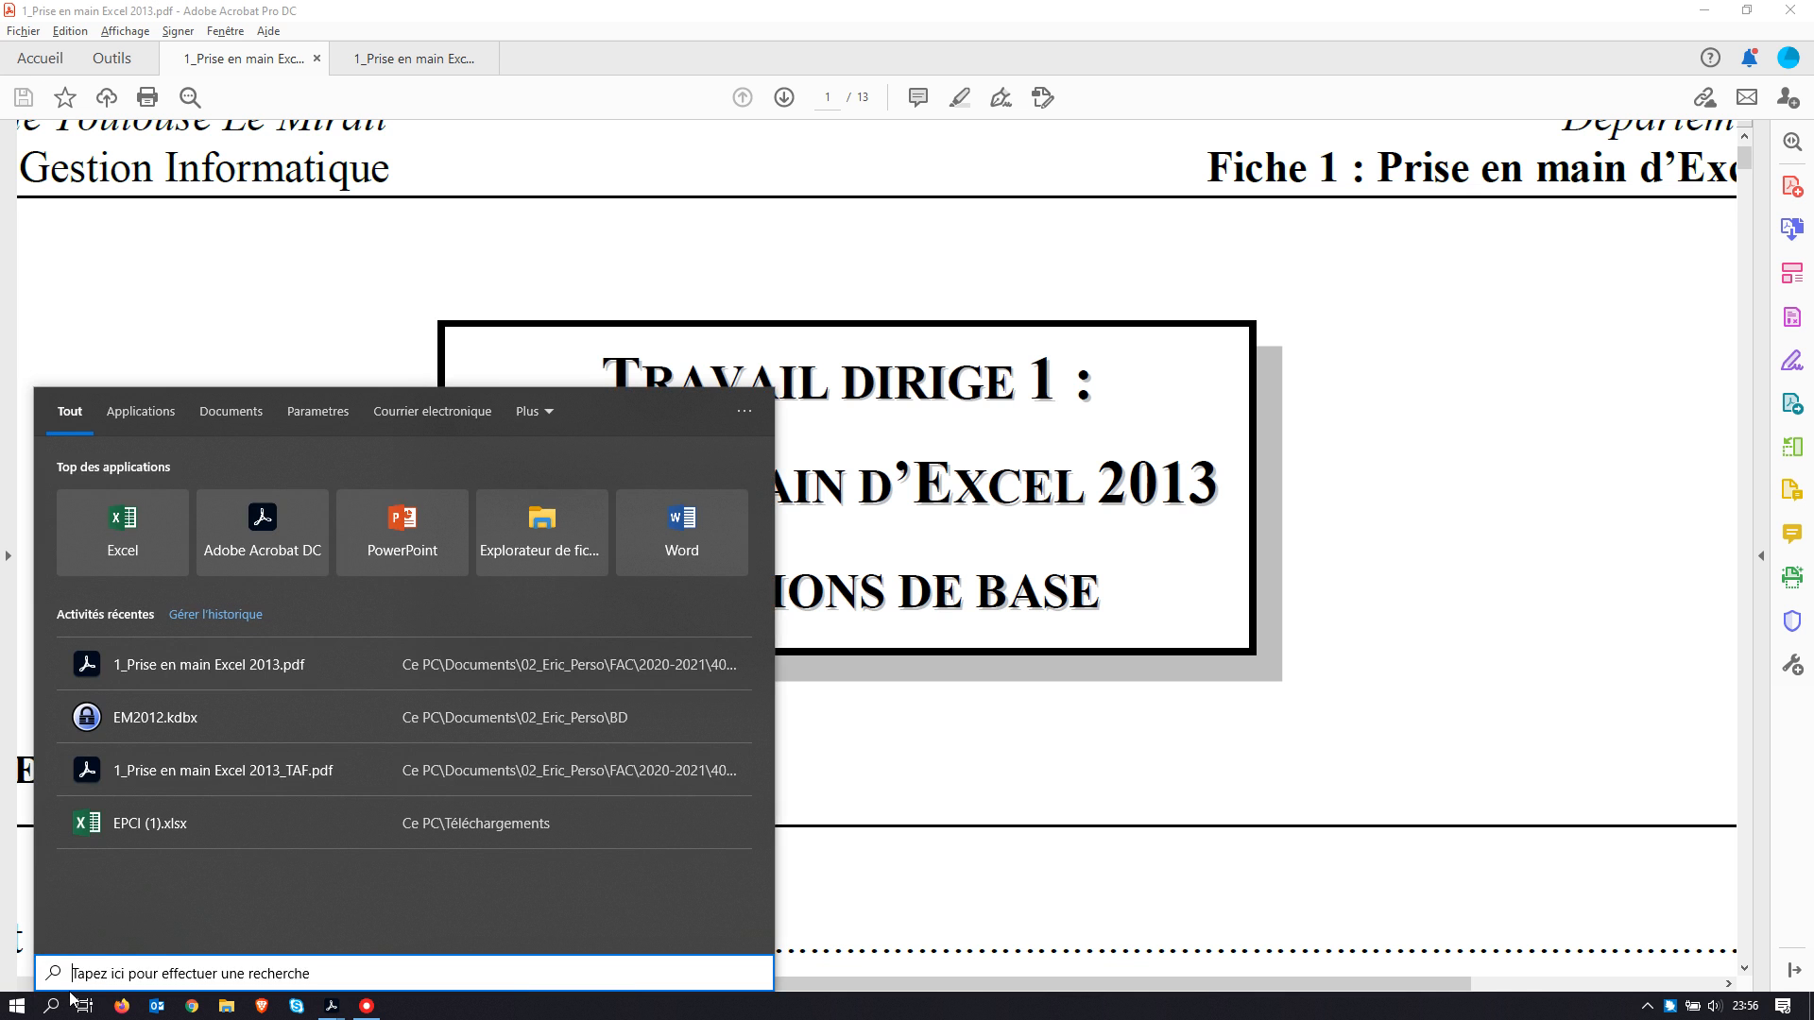
text(excel)
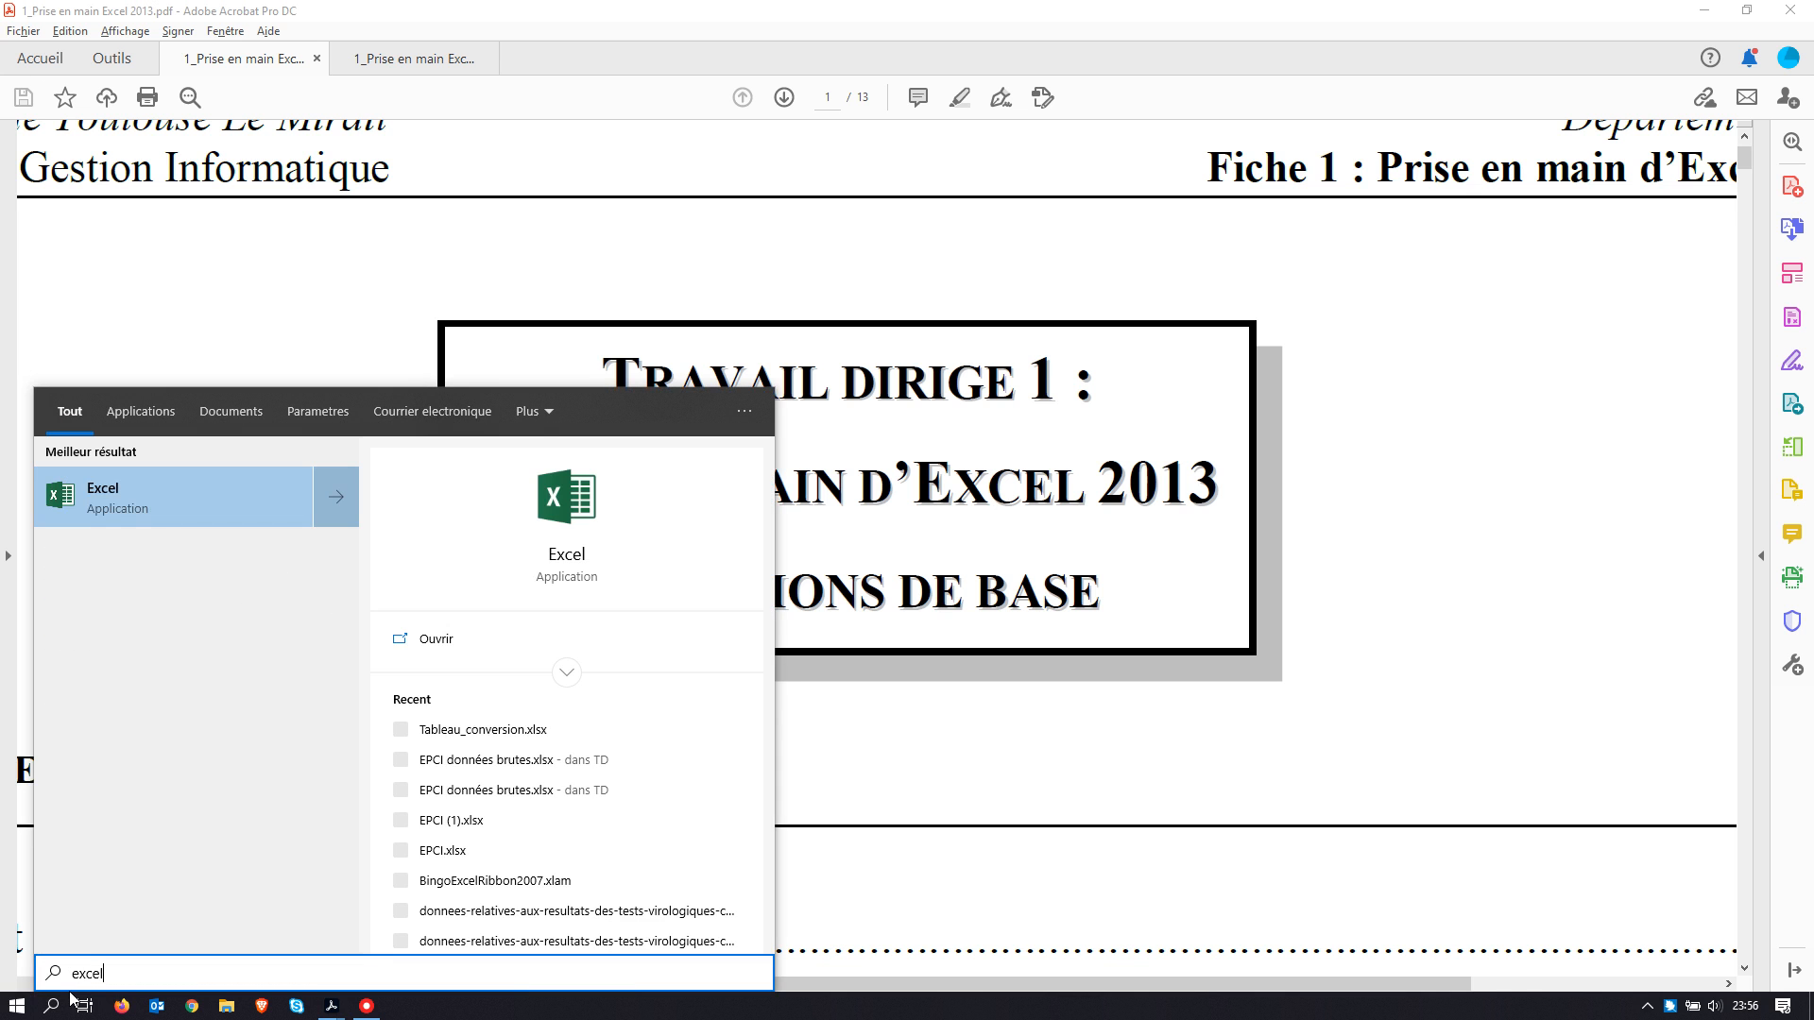
click(89, 494)
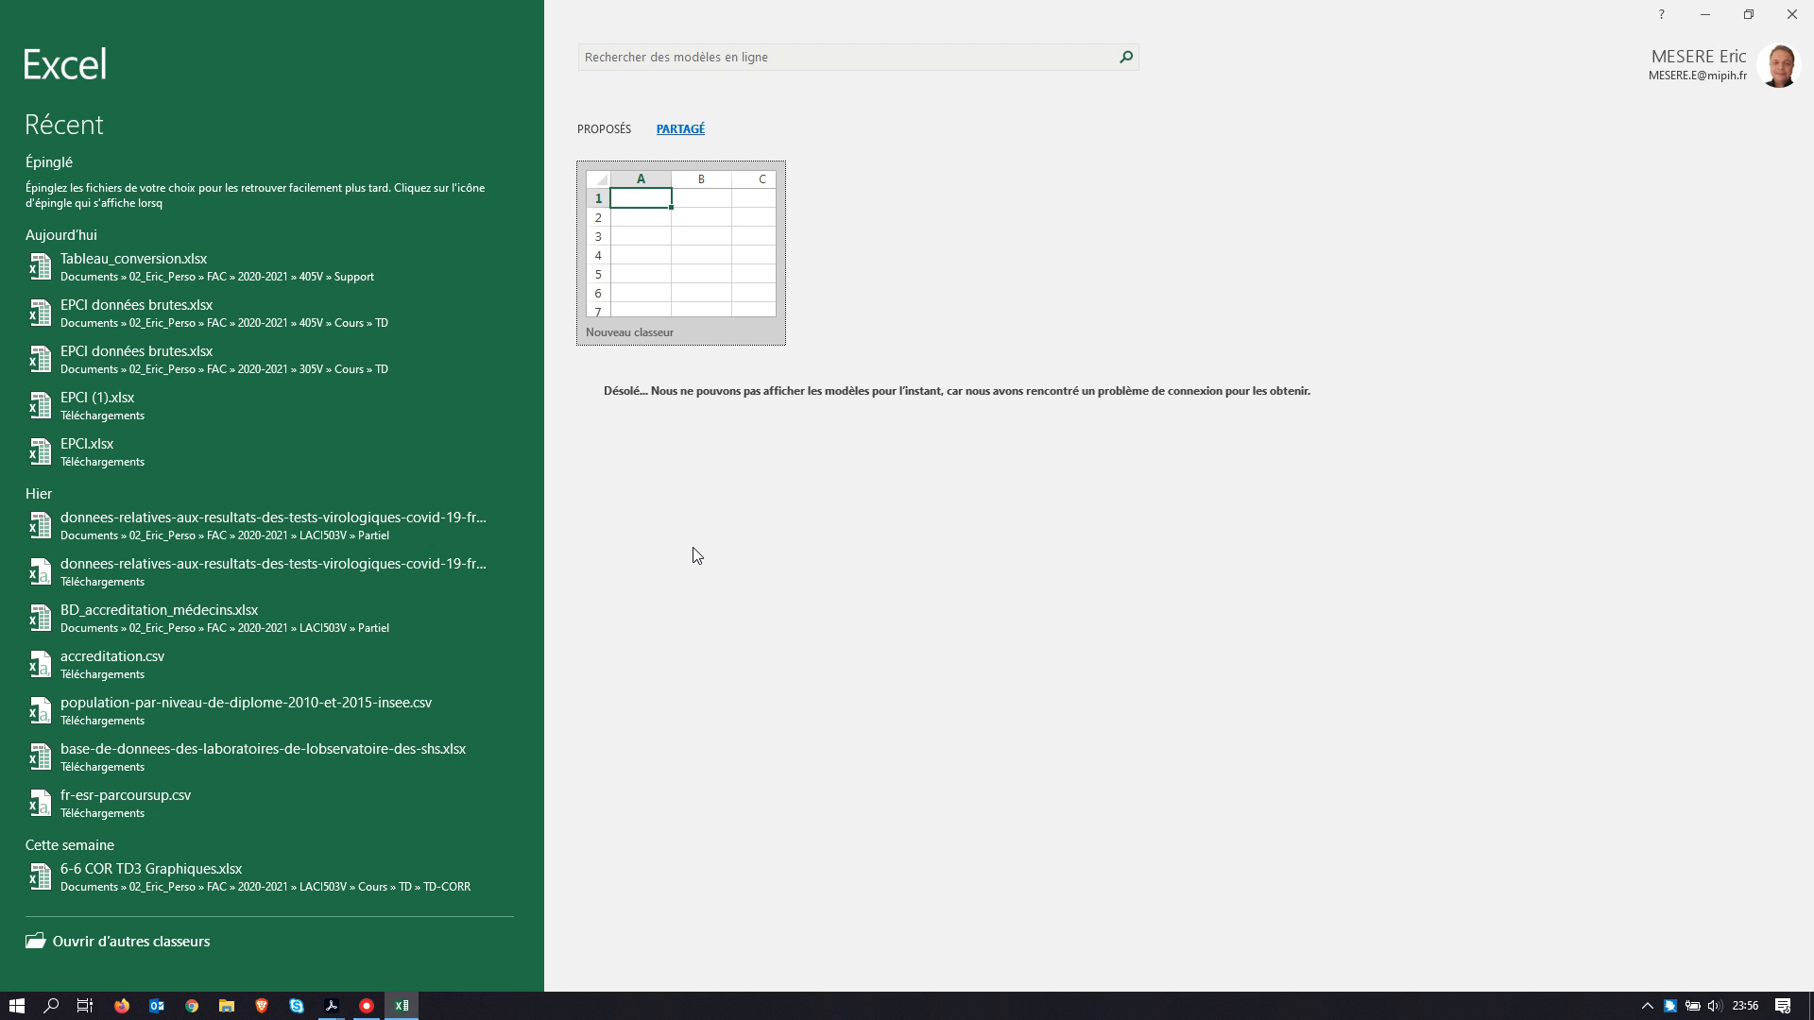
click(658, 219)
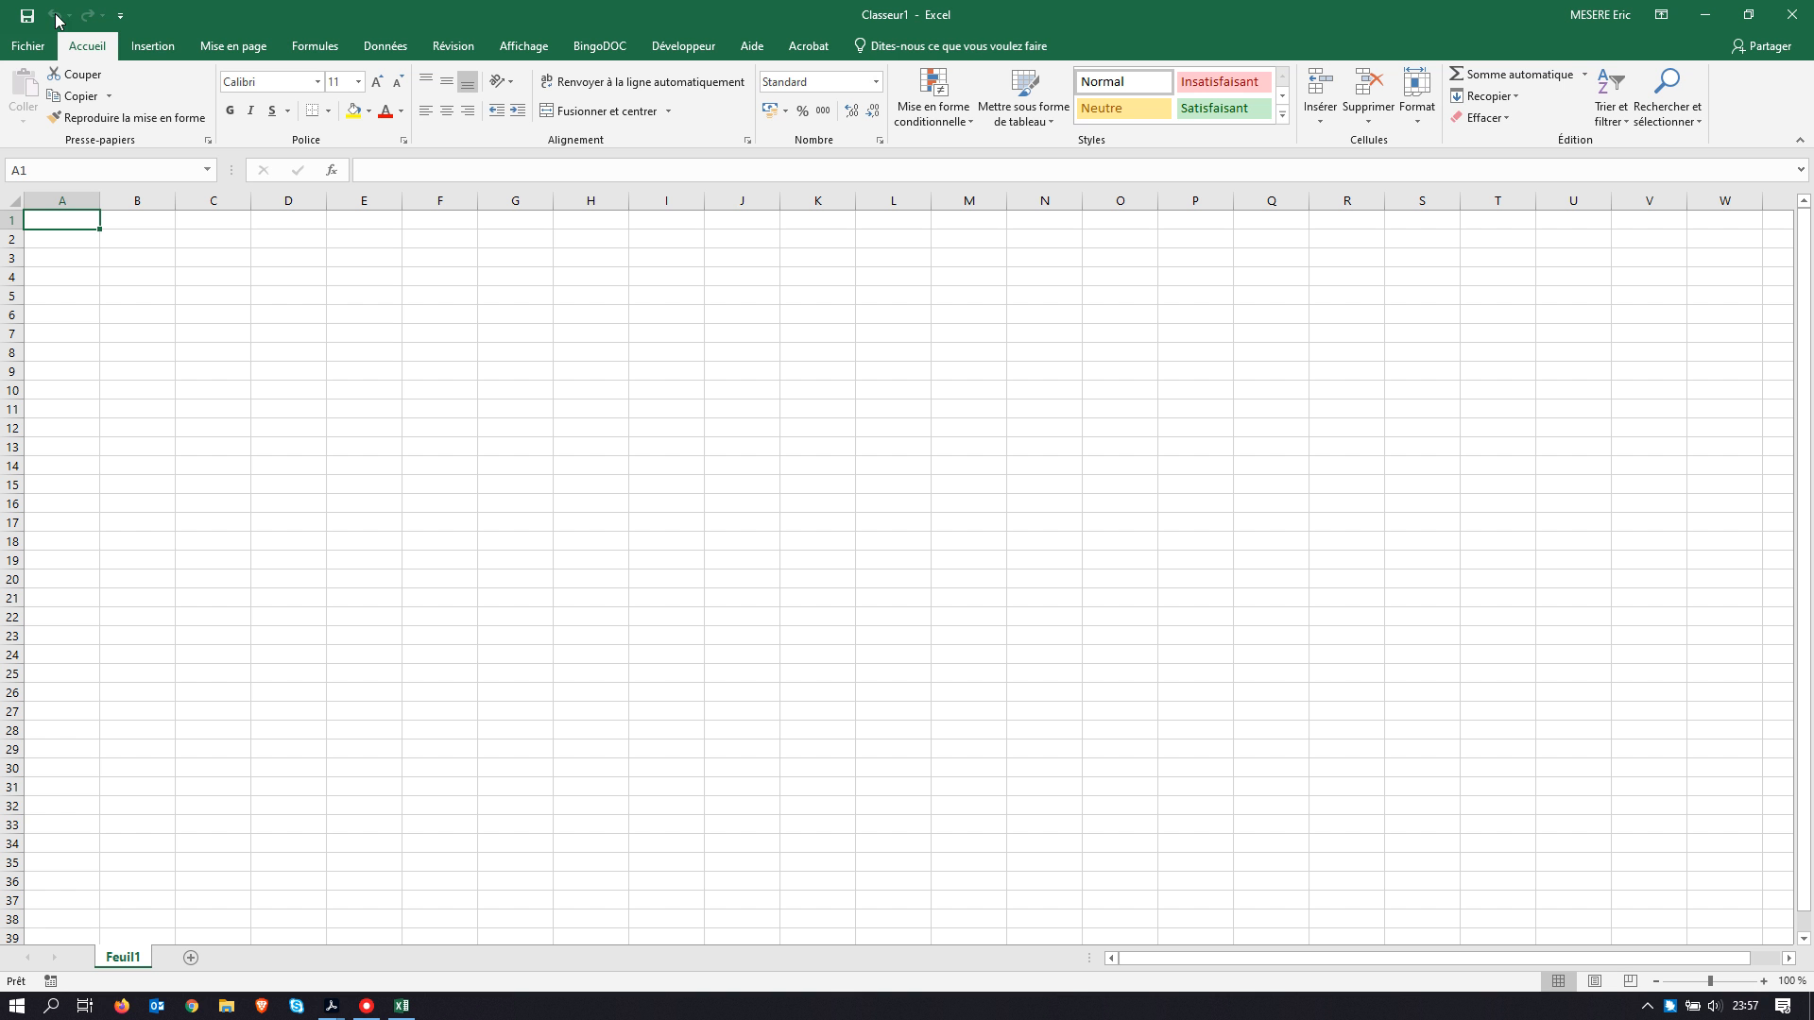
Step: Examine the Quick Access Toolbar's customization options and the Fichier, Insertion, Mise en page, Formules and Données commands
click(111, 16)
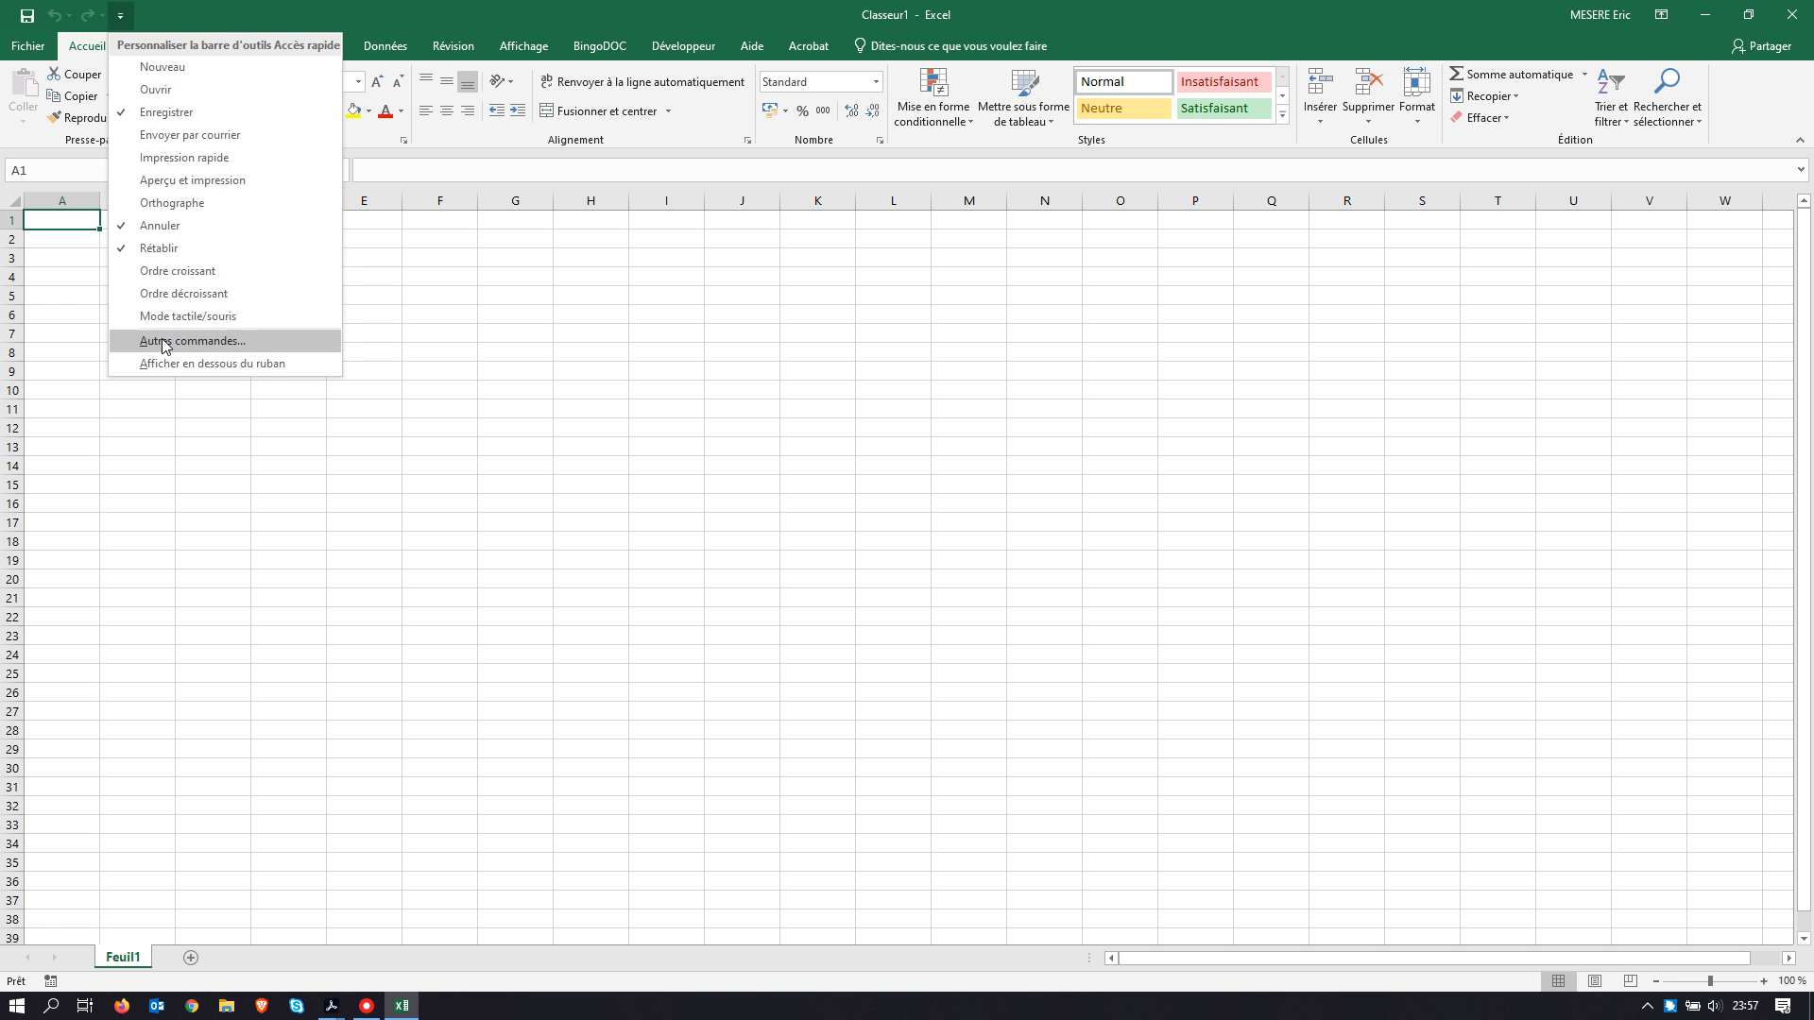
click(162, 3)
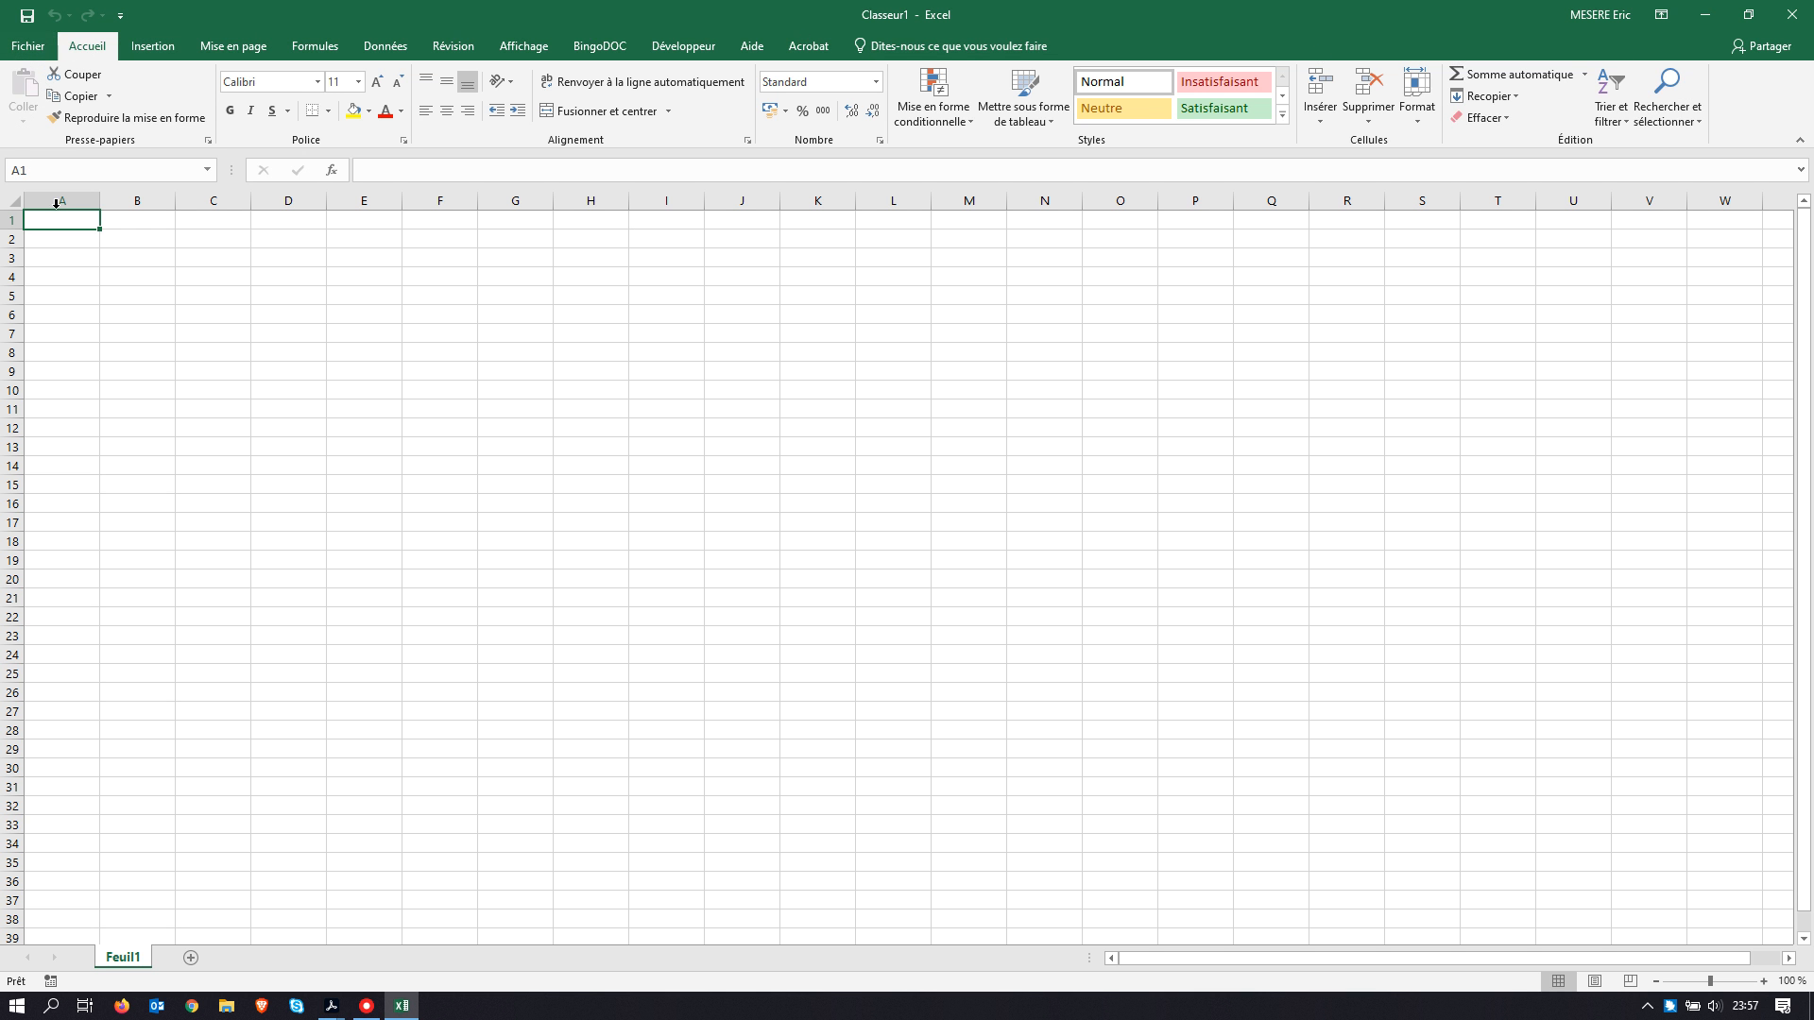
click(28, 46)
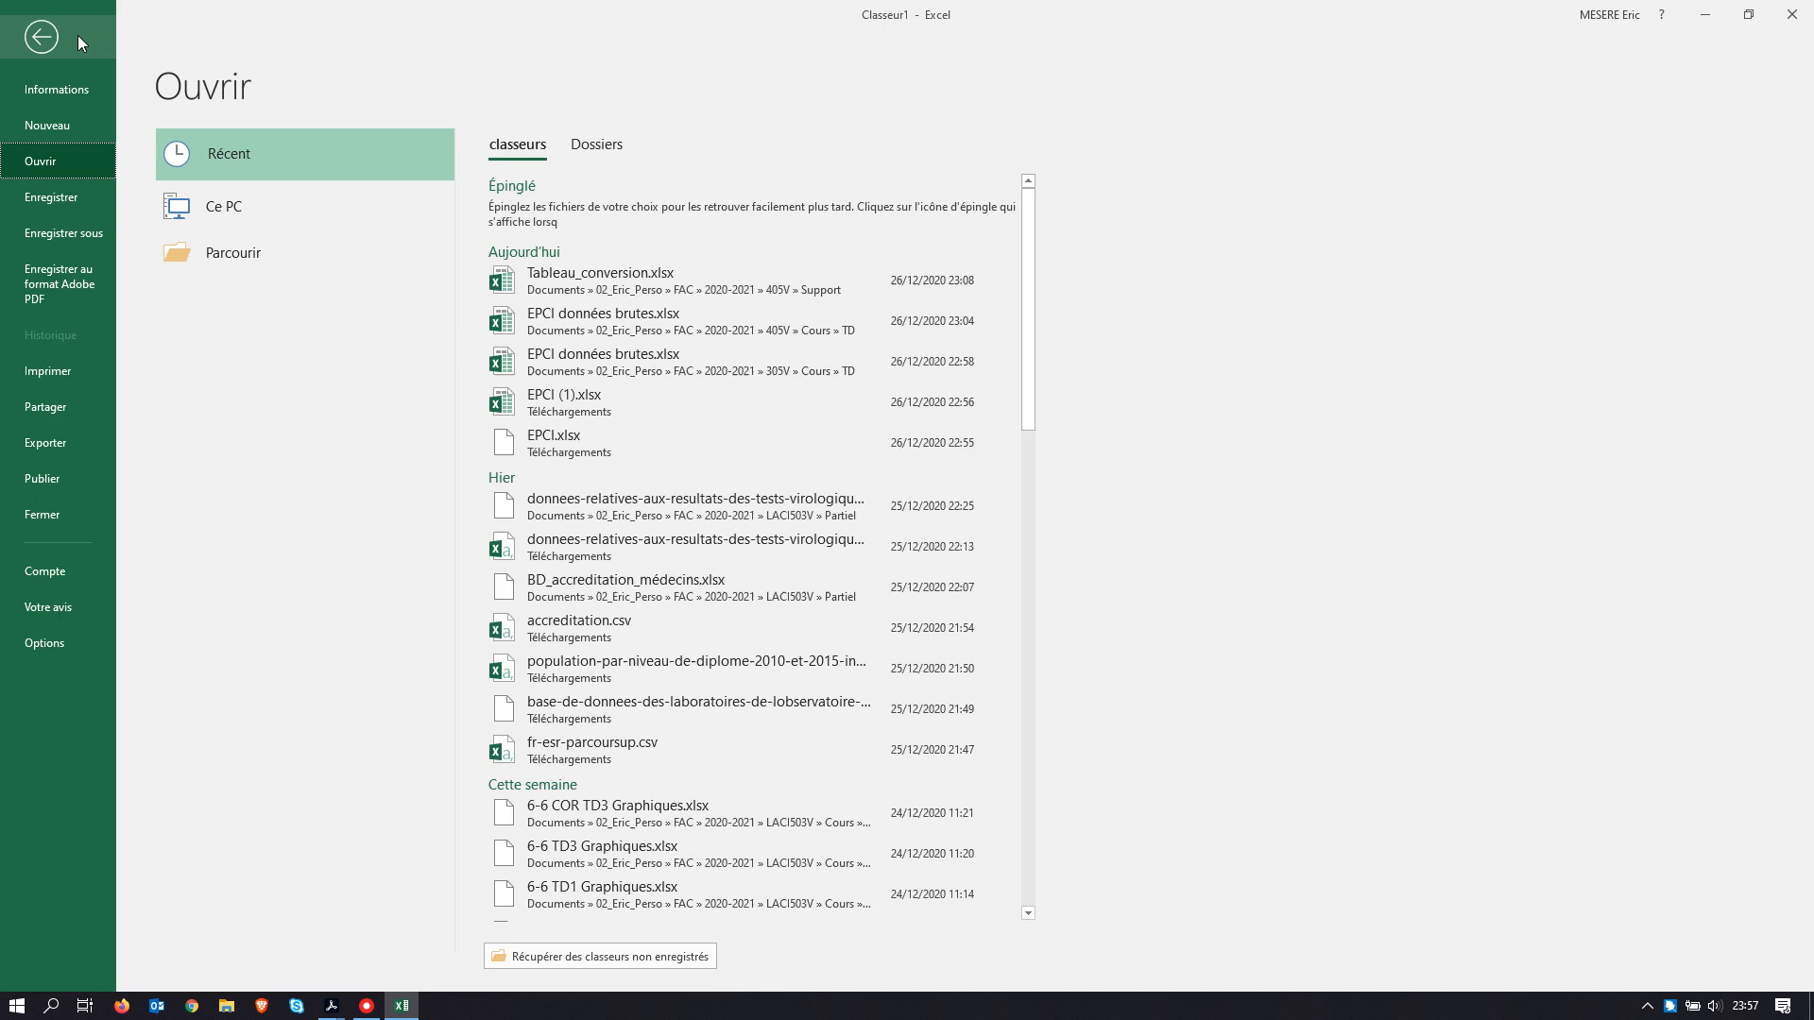
key(Escape)
click(153, 47)
click(228, 49)
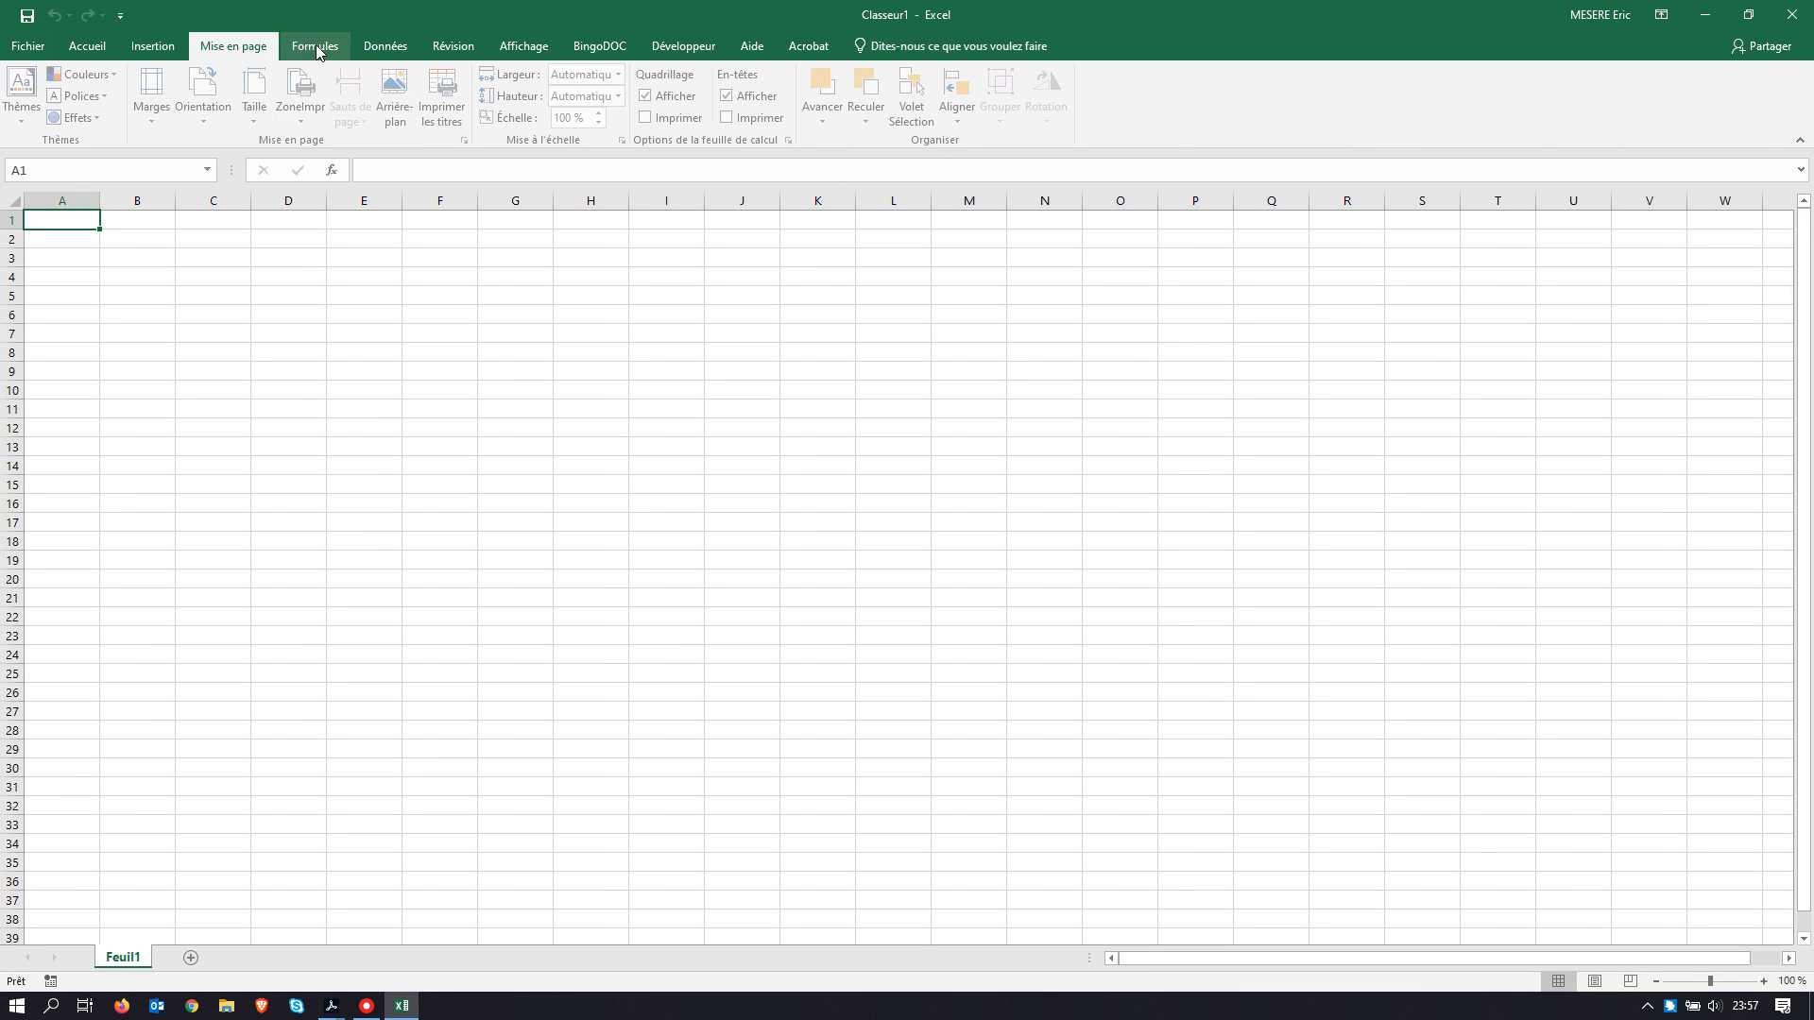
click(317, 48)
click(378, 47)
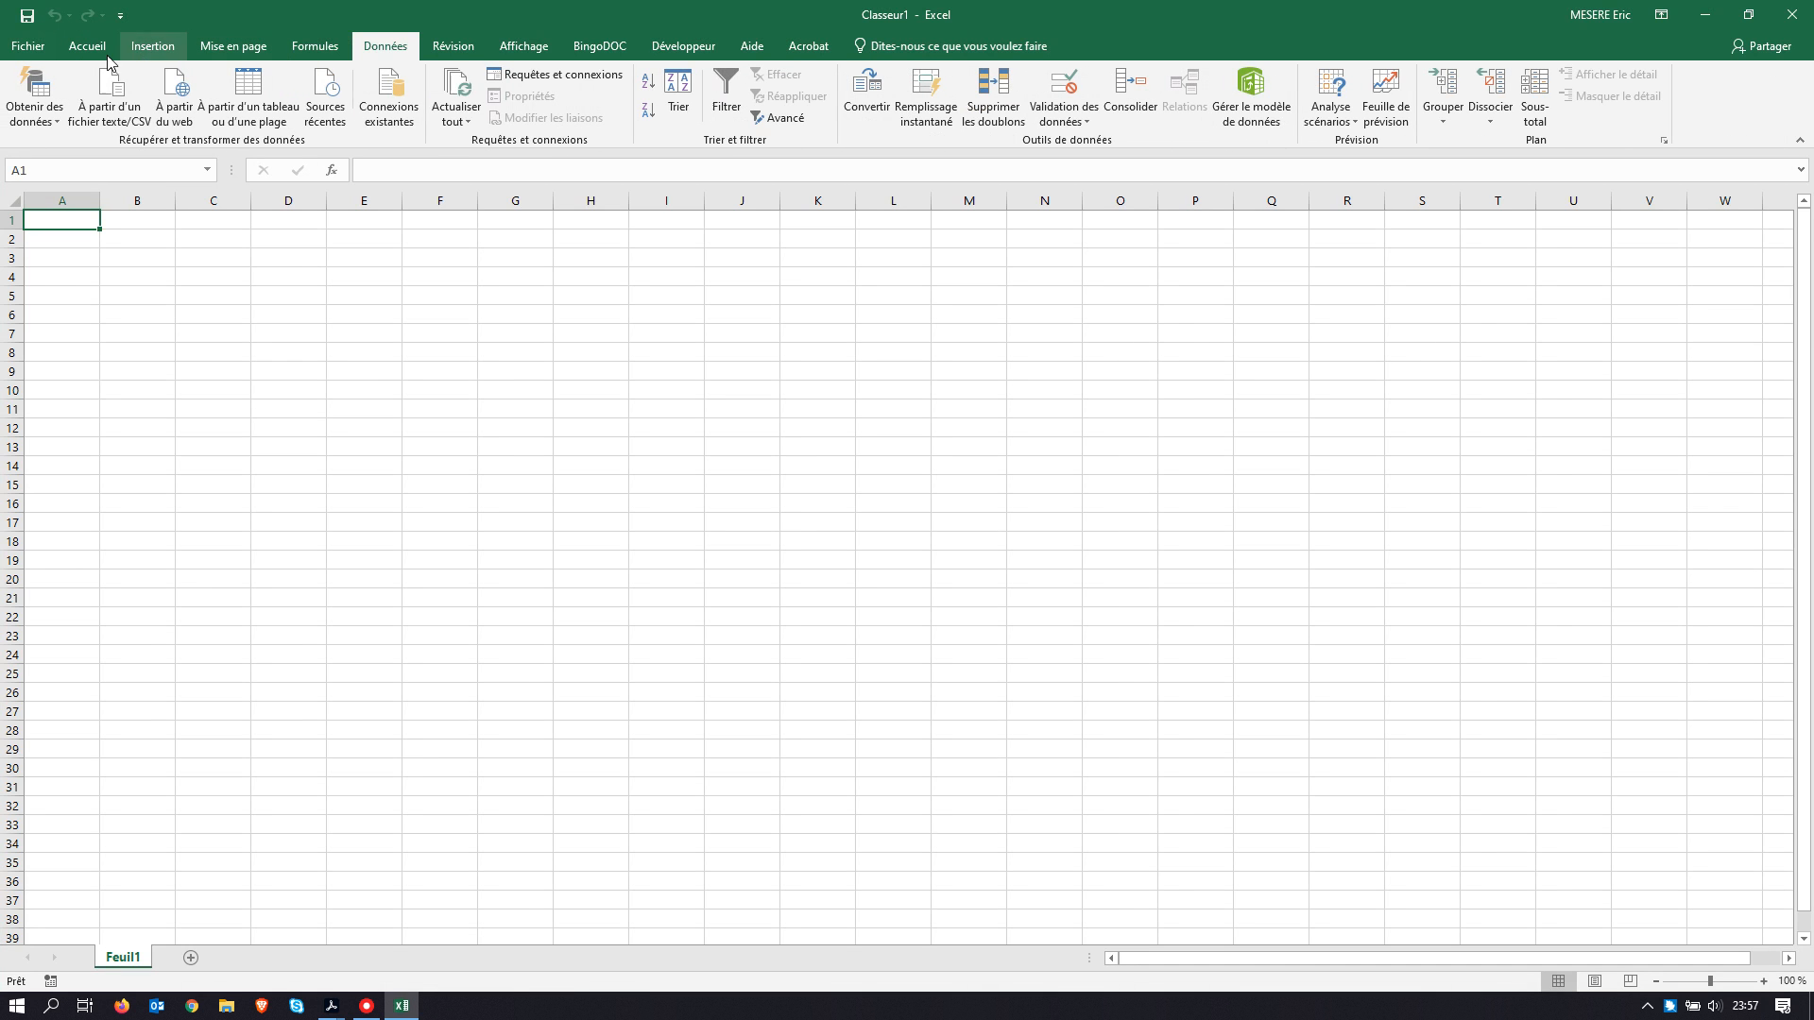
Step: Survey the ribbon's command categories in order, from Fichier and Accueil through to BingoDOC and Développeur
click(14, 49)
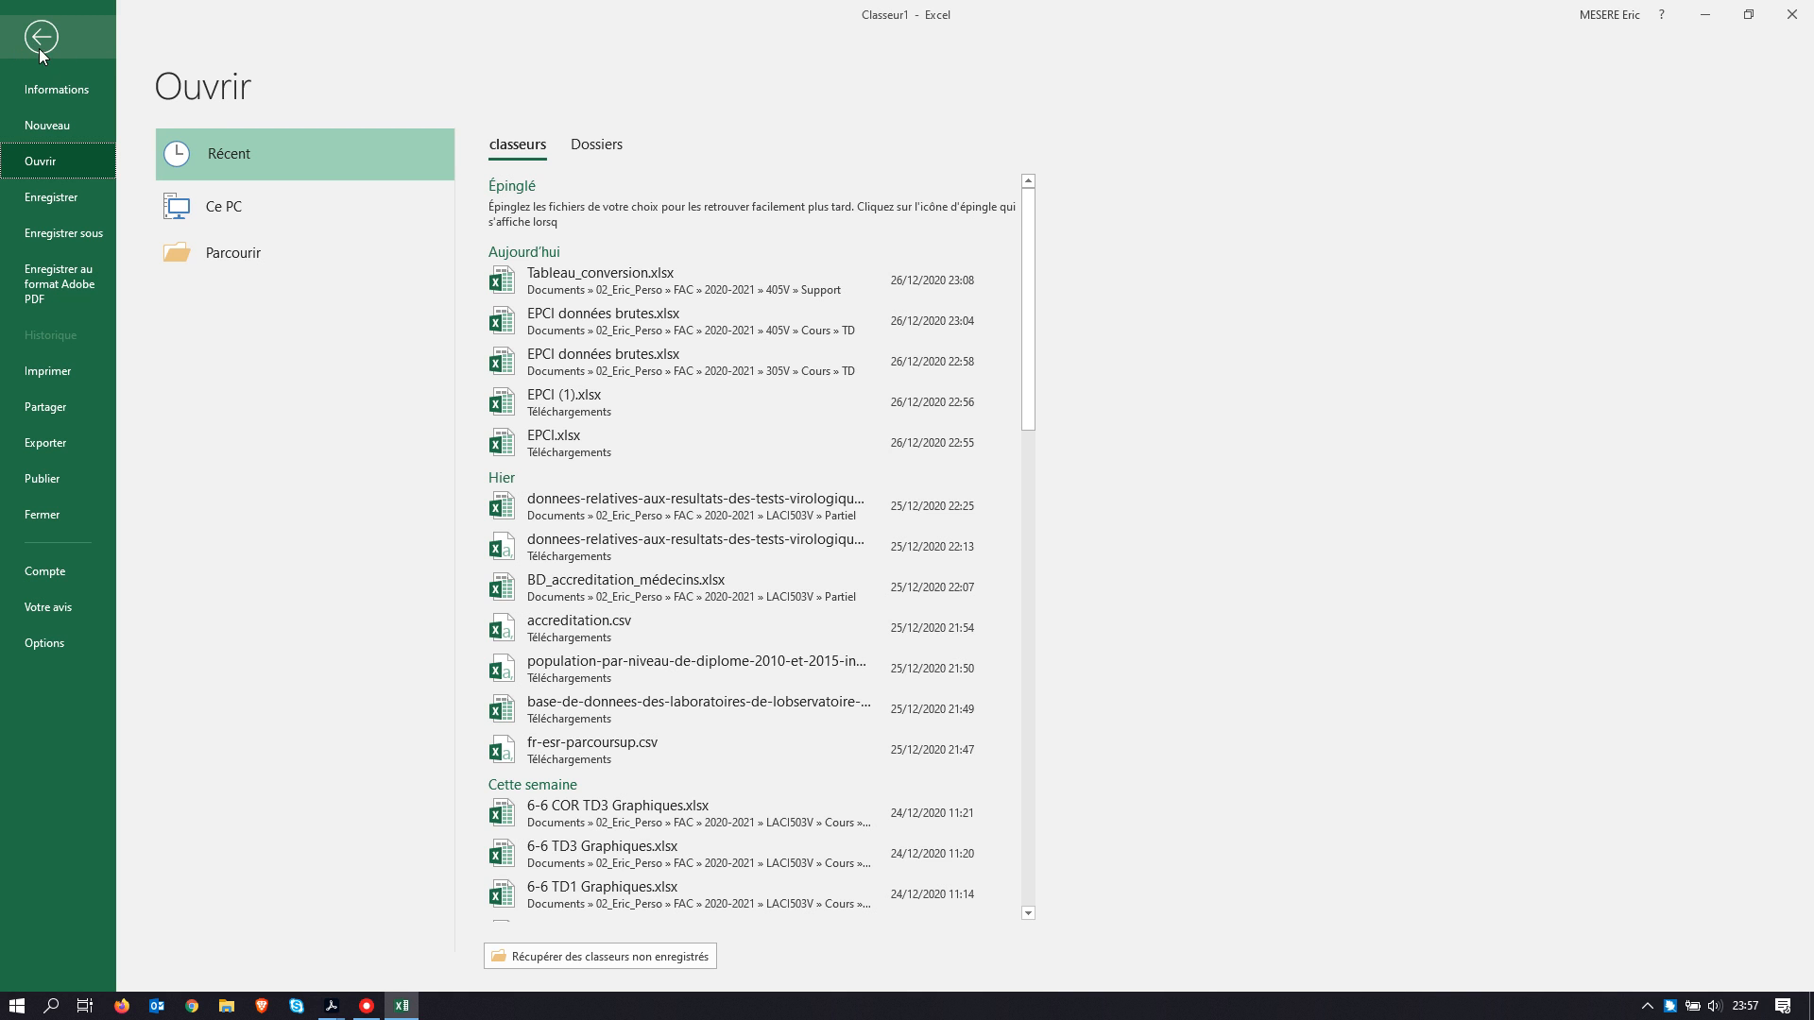
click(38, 48)
click(85, 46)
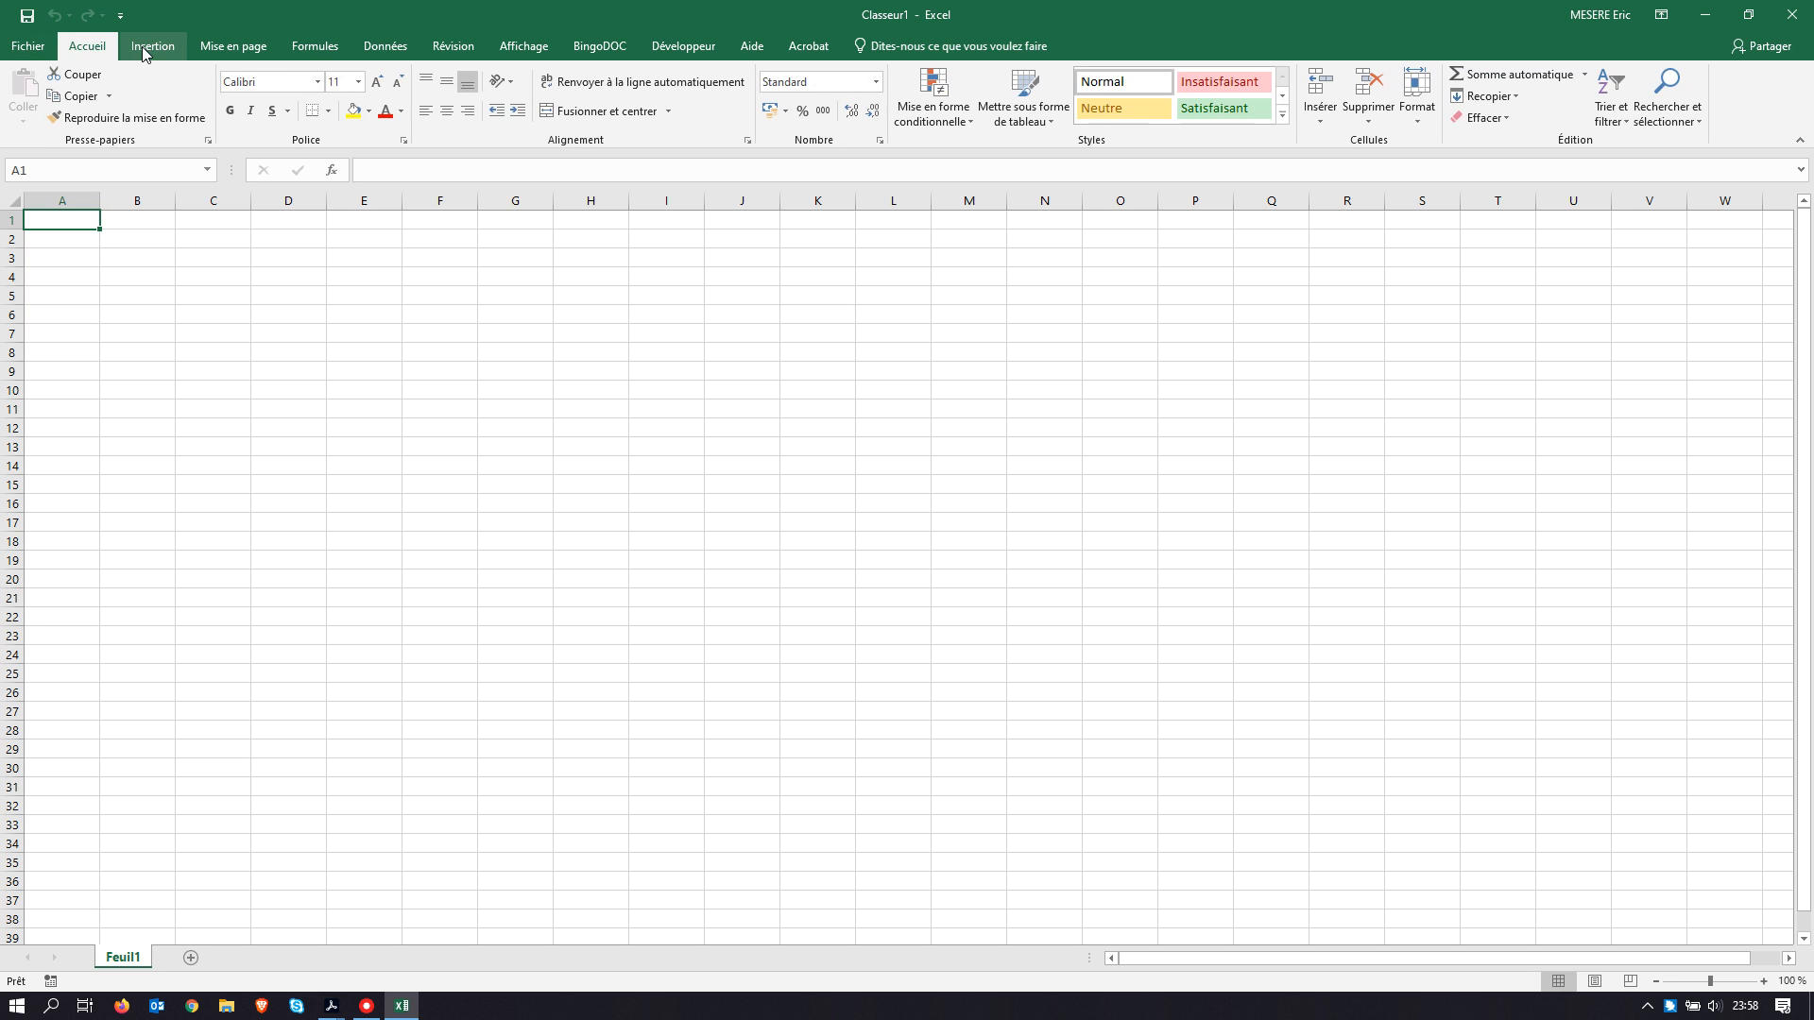
click(149, 46)
click(233, 49)
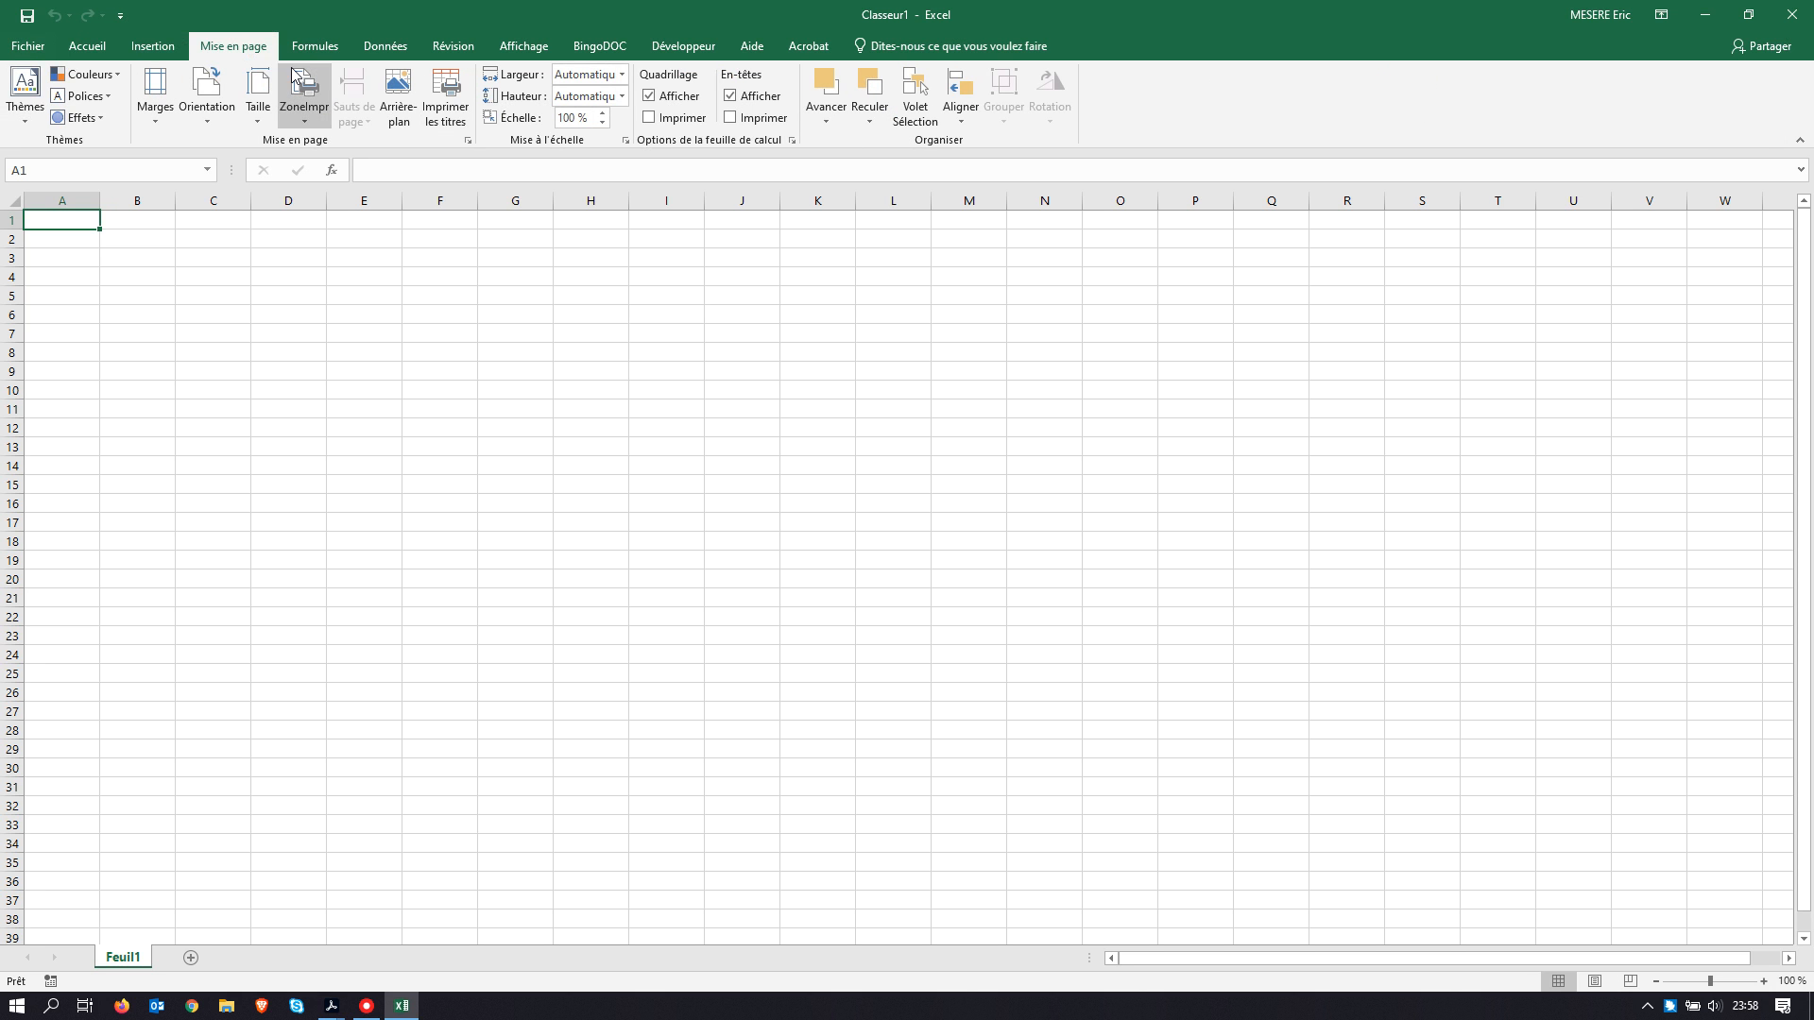
click(314, 47)
click(405, 49)
click(454, 46)
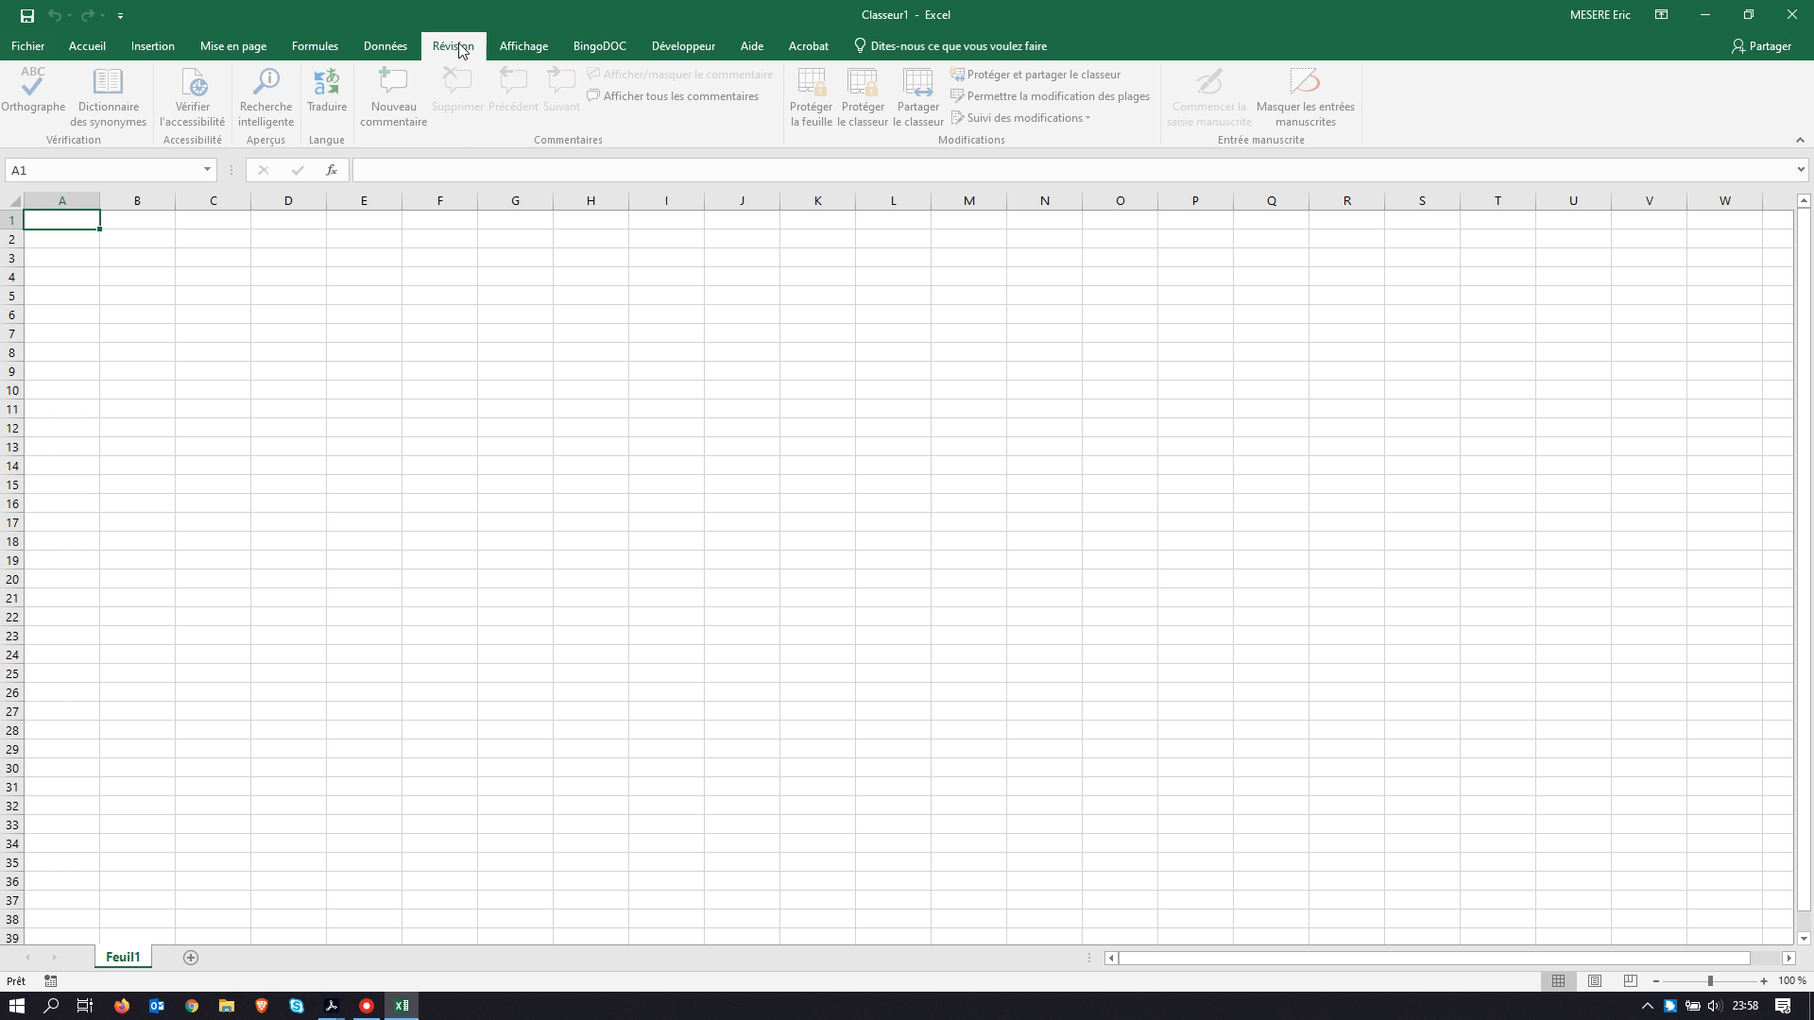
click(526, 49)
click(605, 50)
click(680, 46)
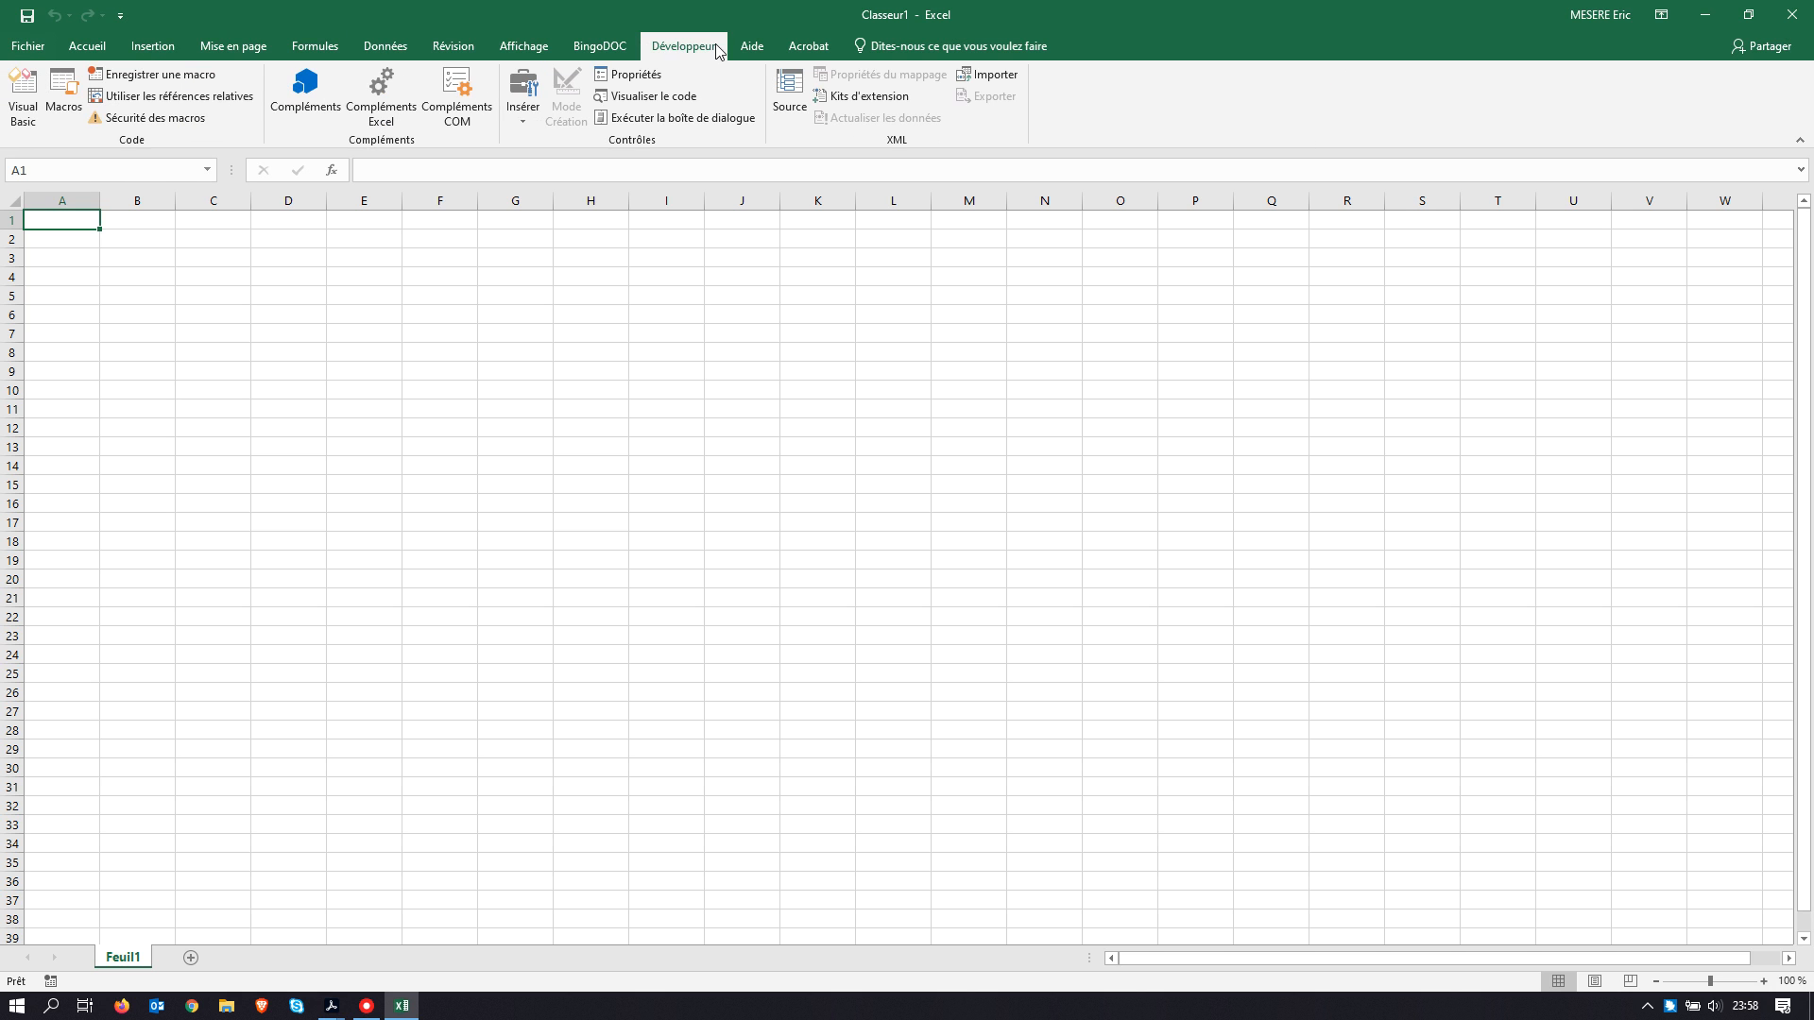
Step: Examine the command groups of each ribbon category in detail, from Accueil through Développeur, Aide and Acrobat, skipping BingoDOC
click(91, 48)
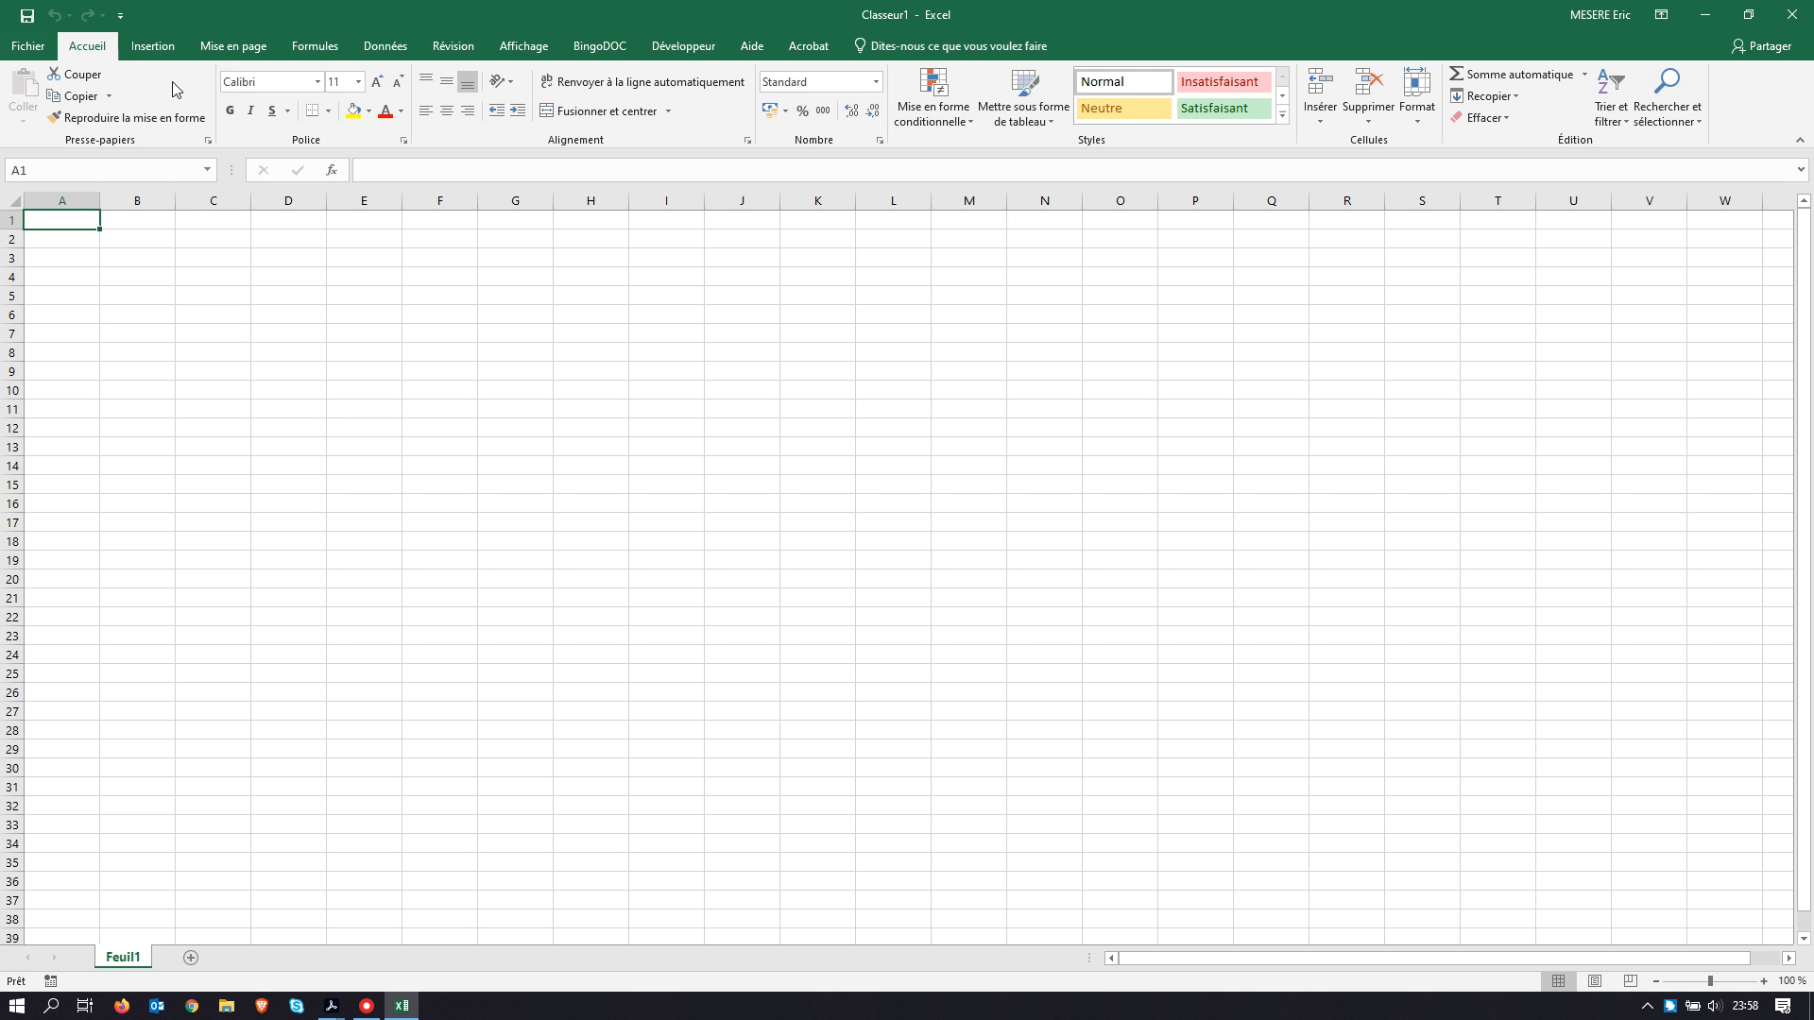
click(166, 48)
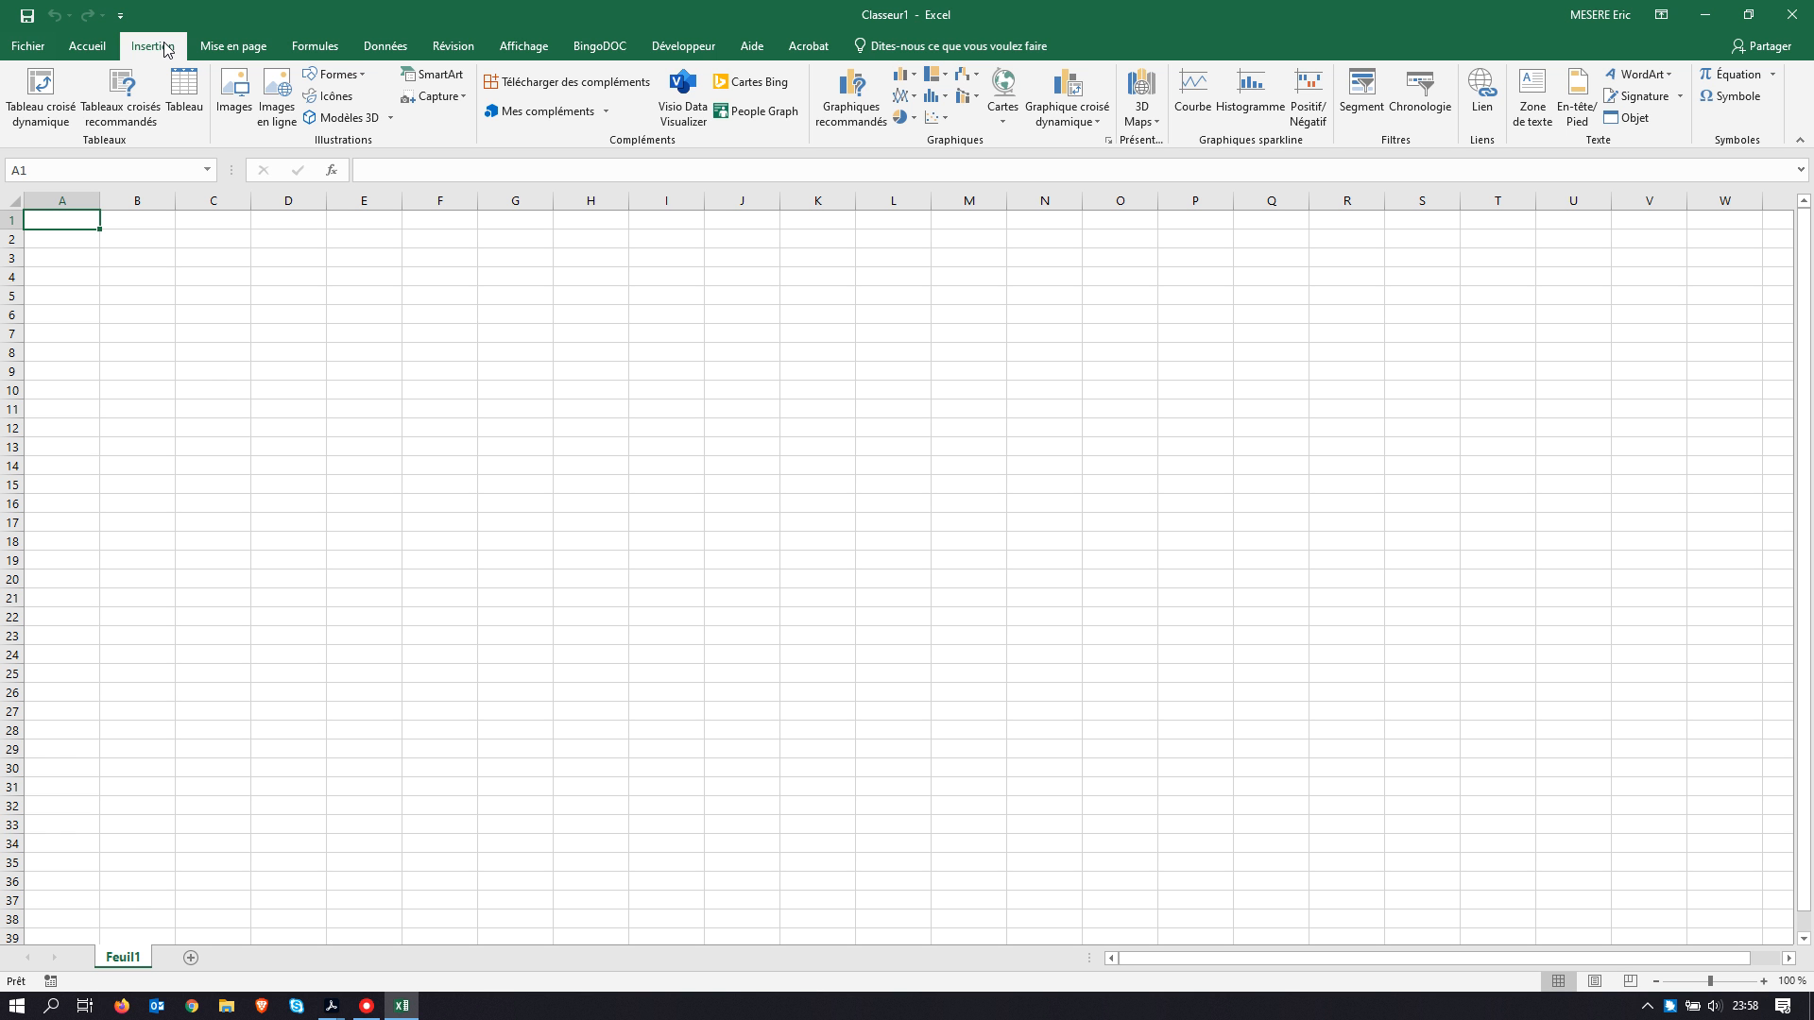
click(230, 47)
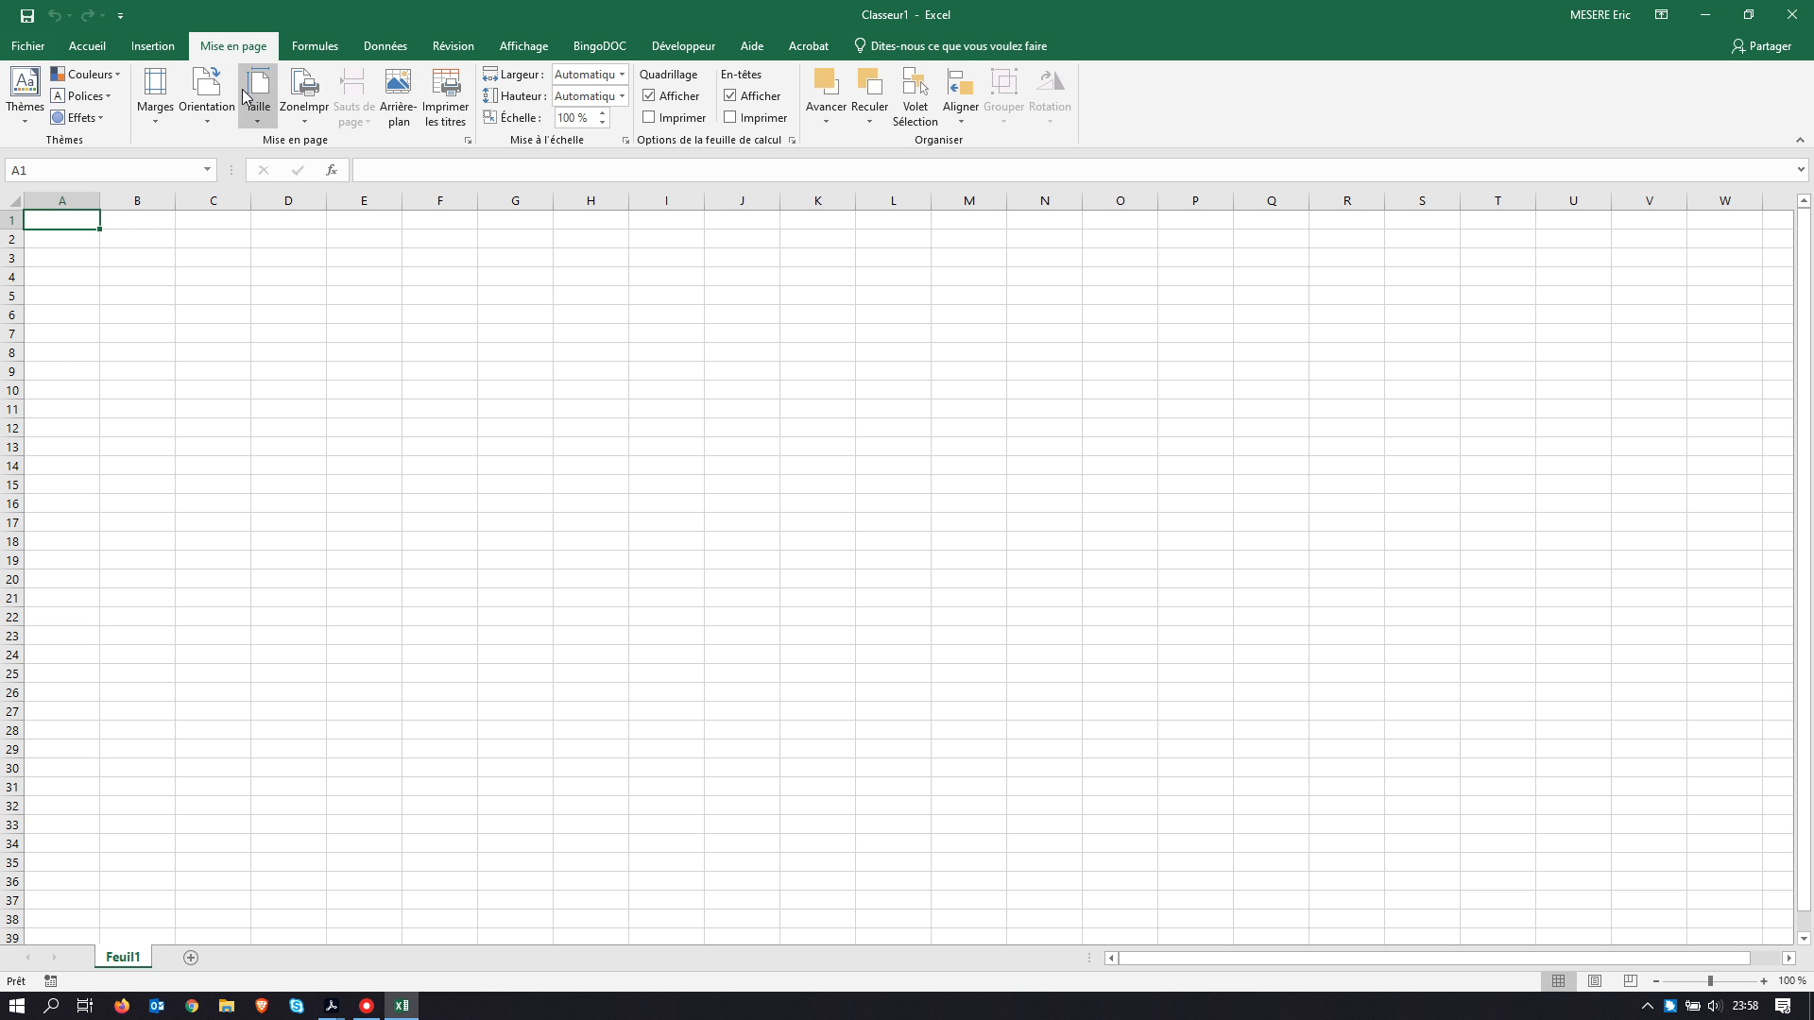
click(323, 54)
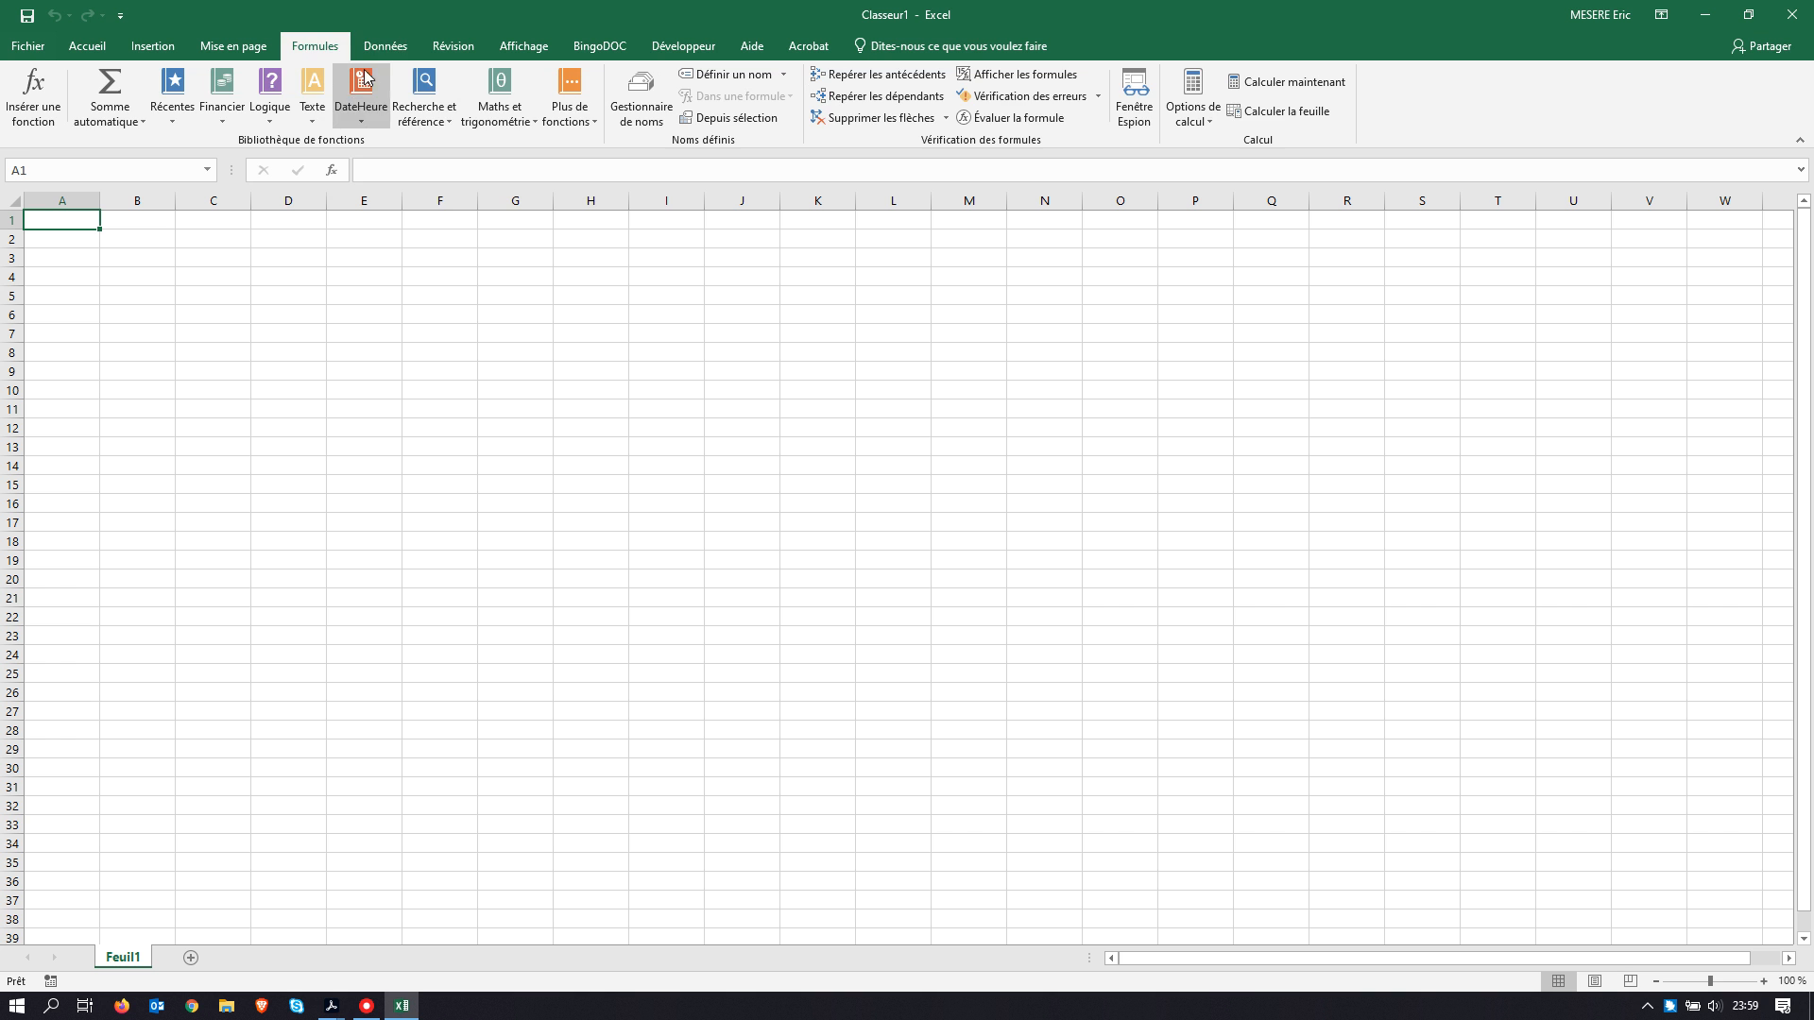
click(388, 46)
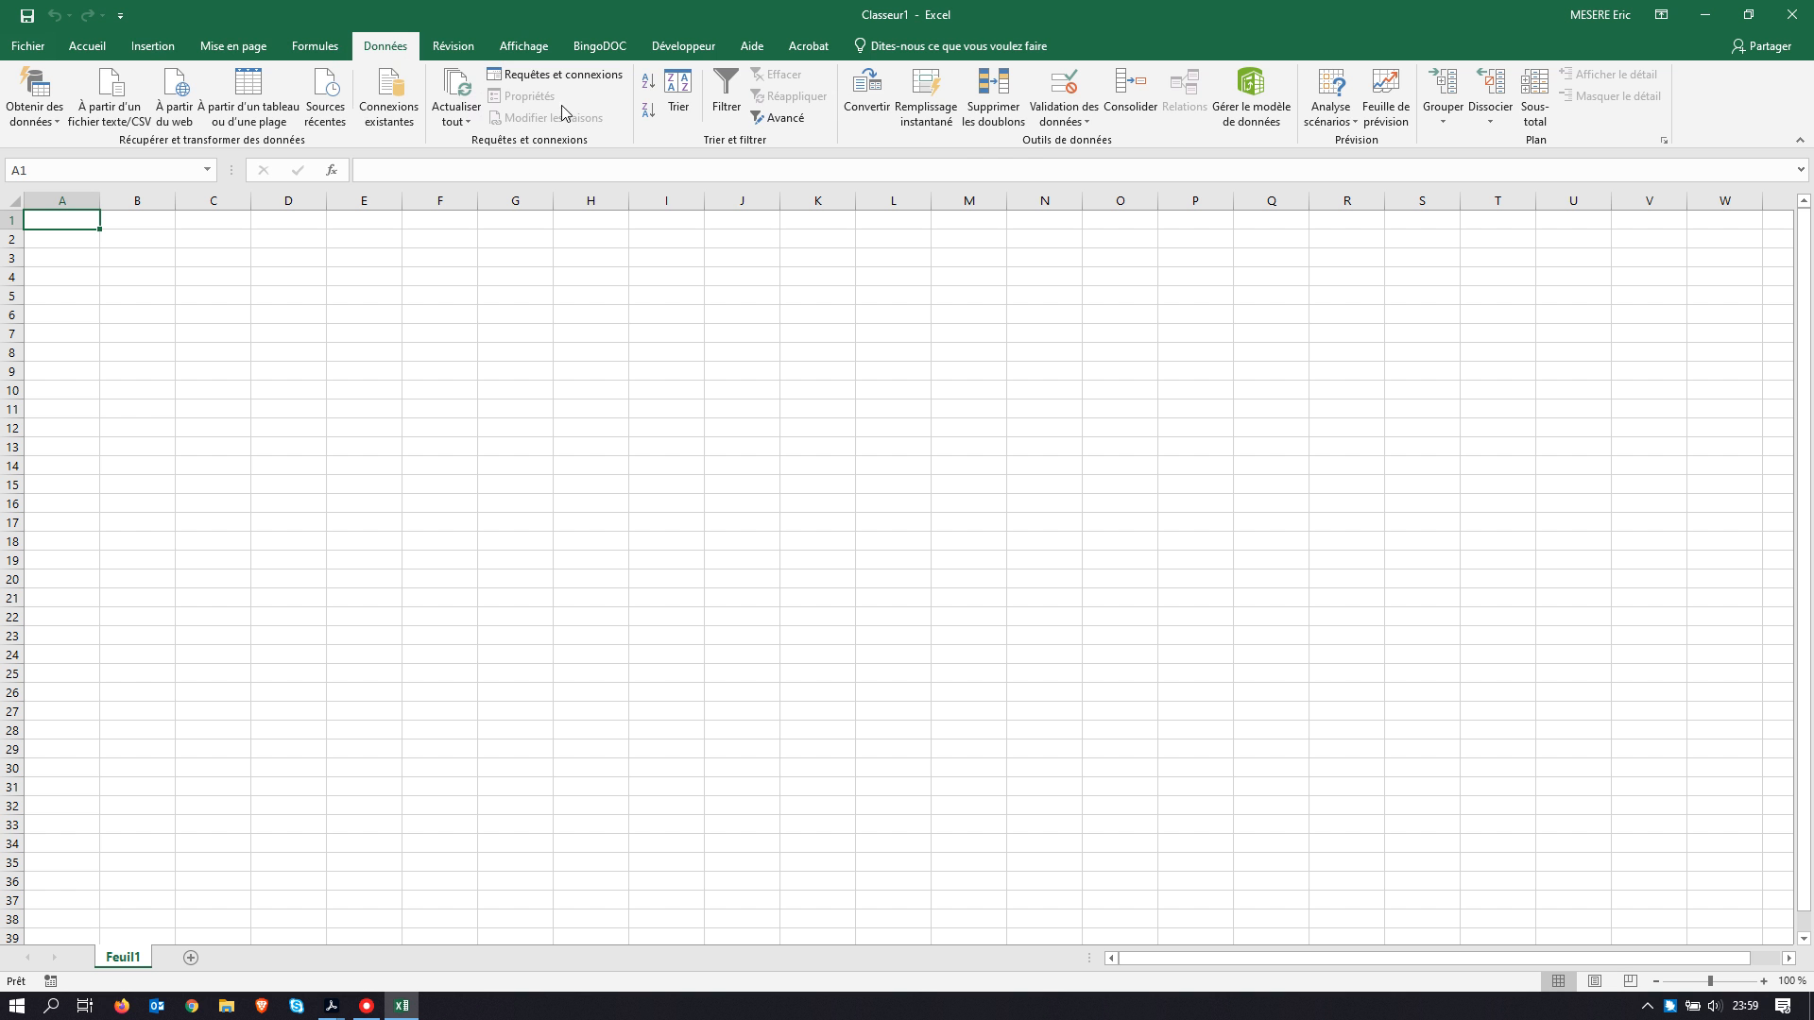
click(451, 49)
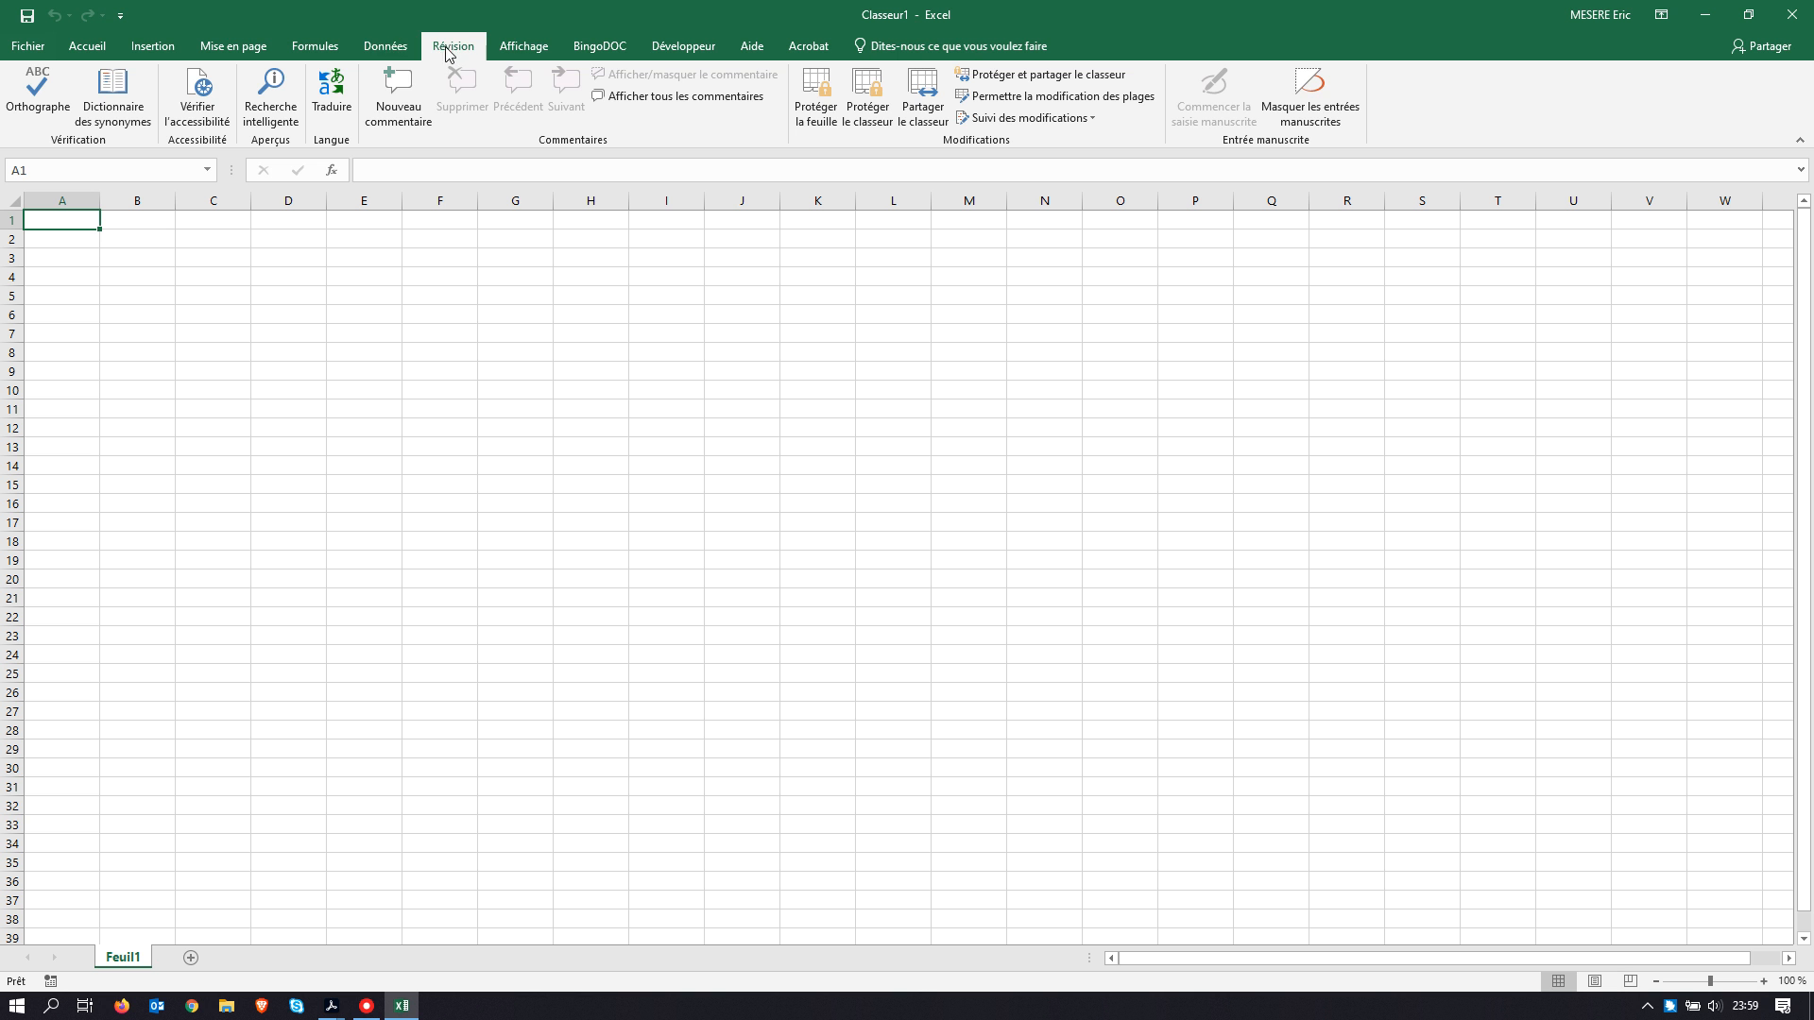
click(526, 49)
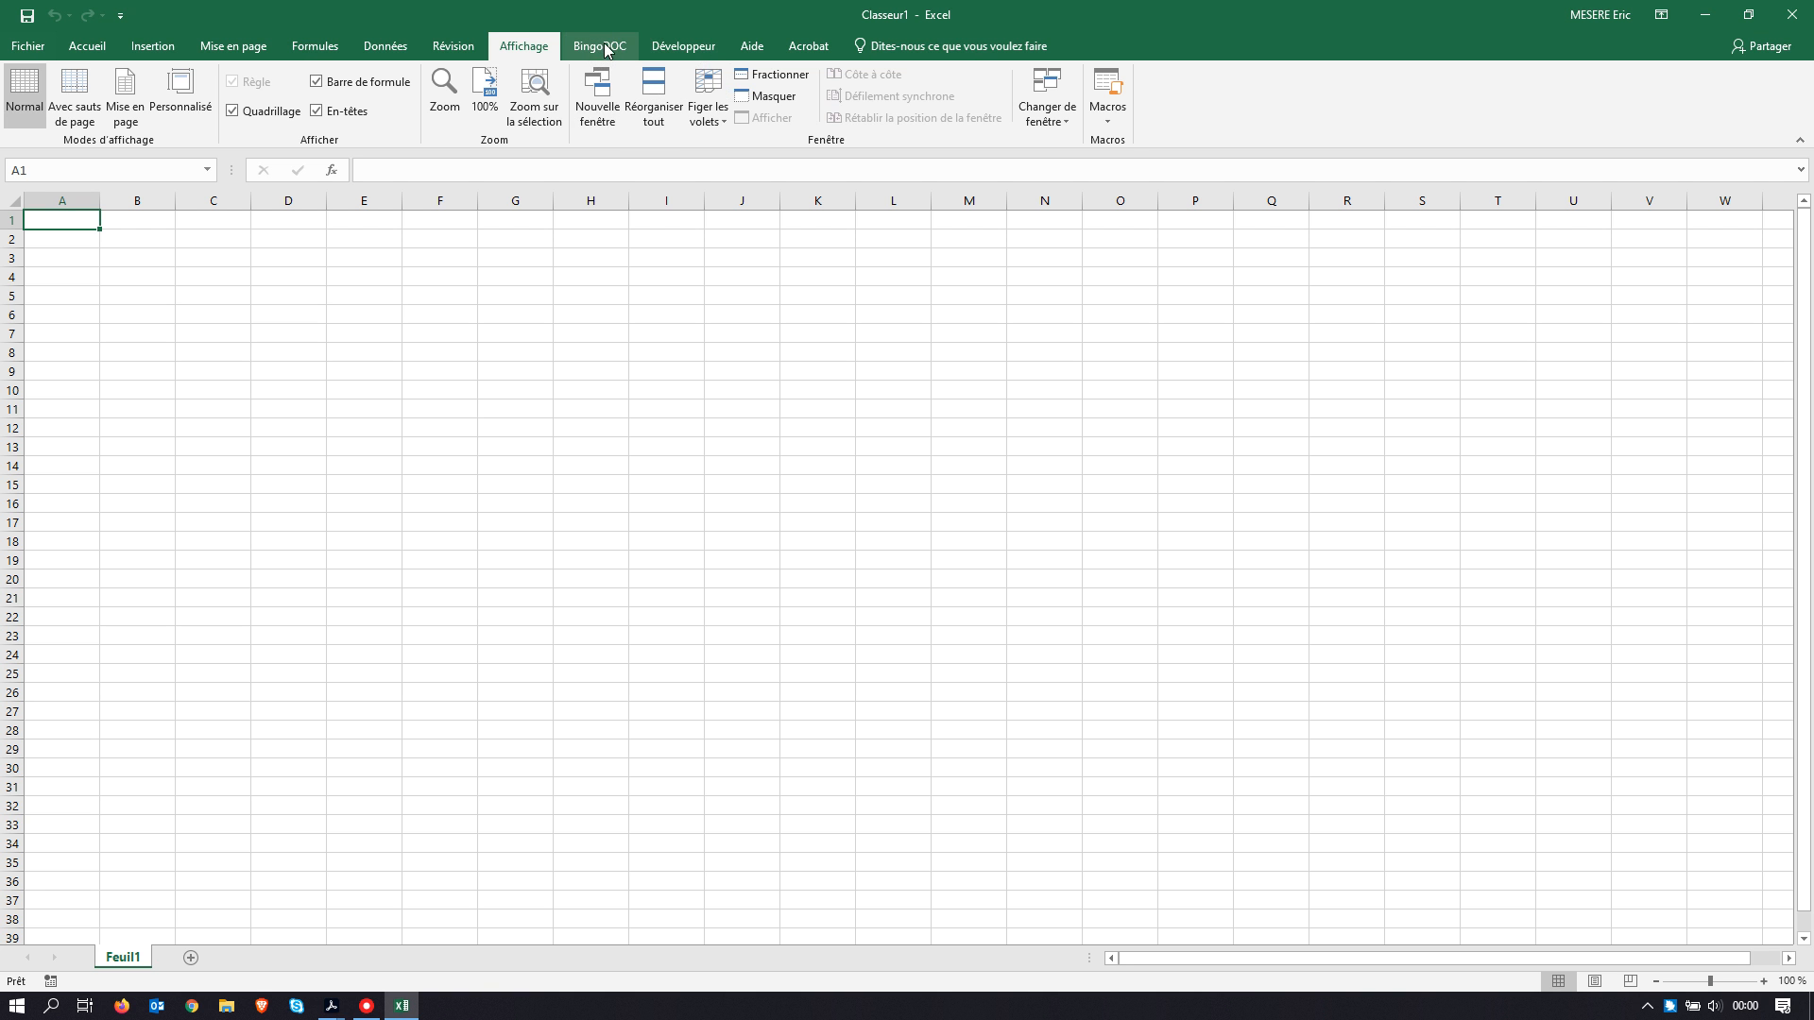
click(687, 46)
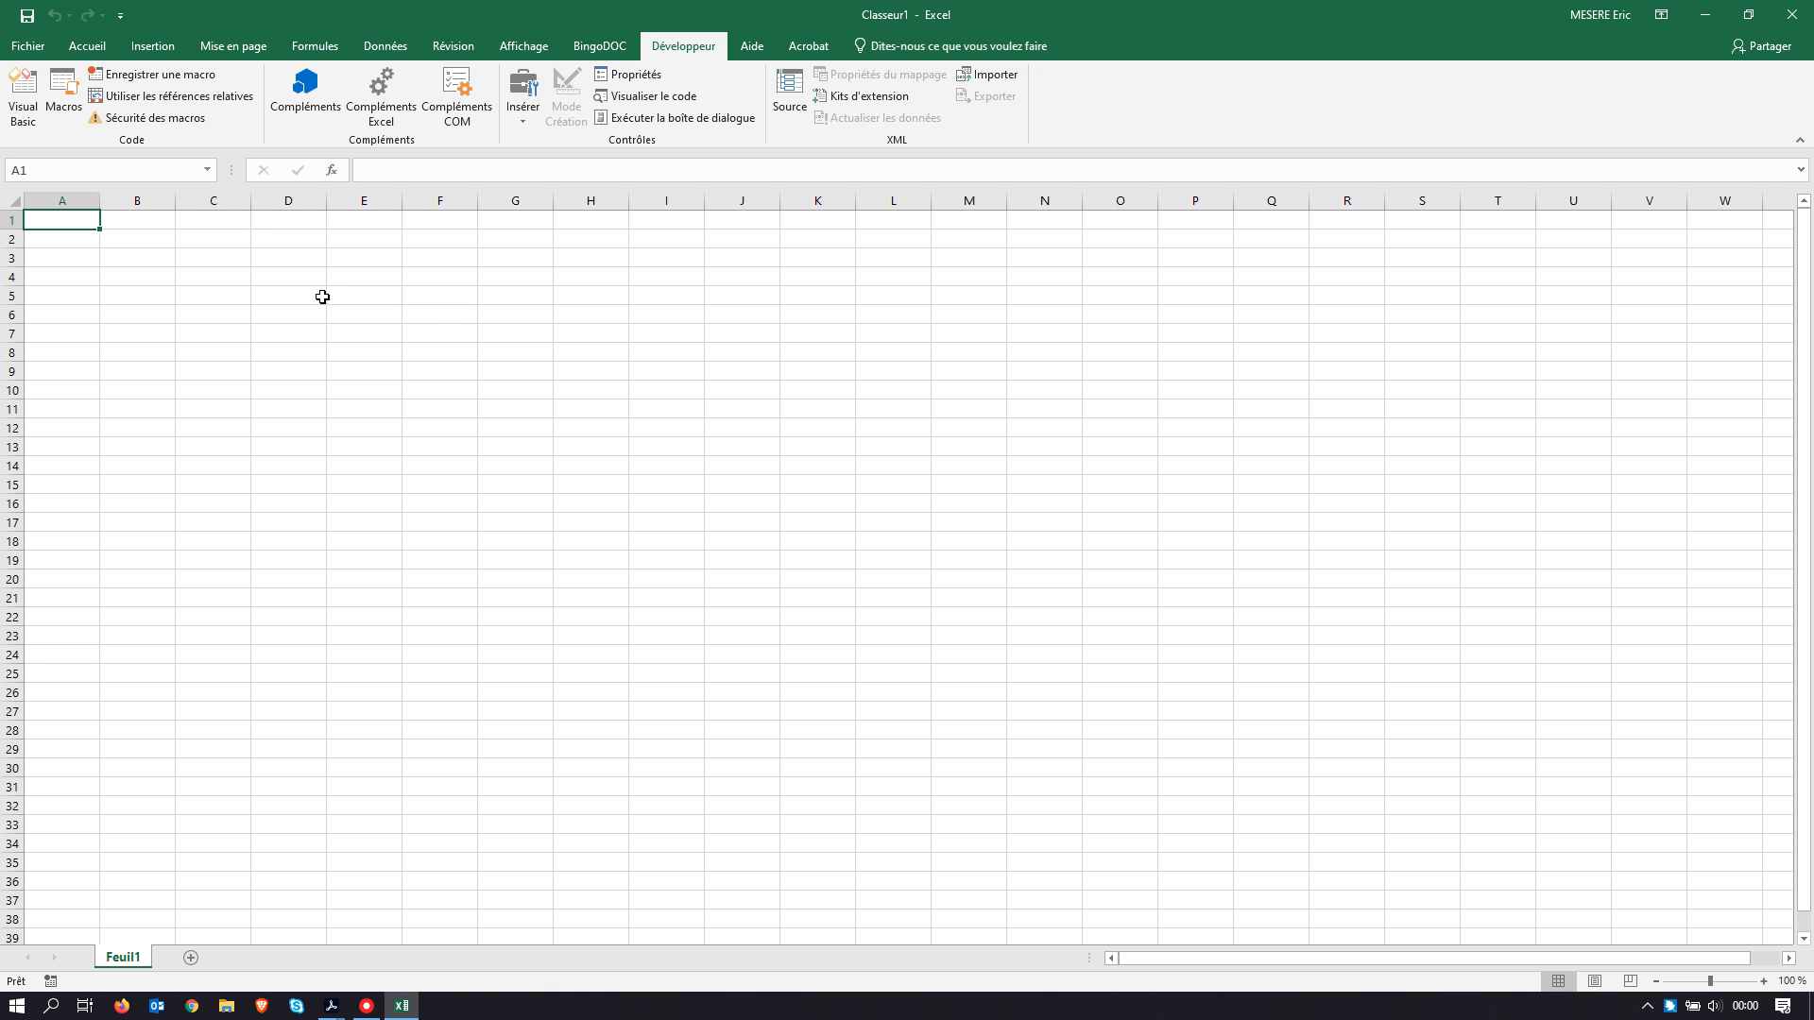
click(751, 47)
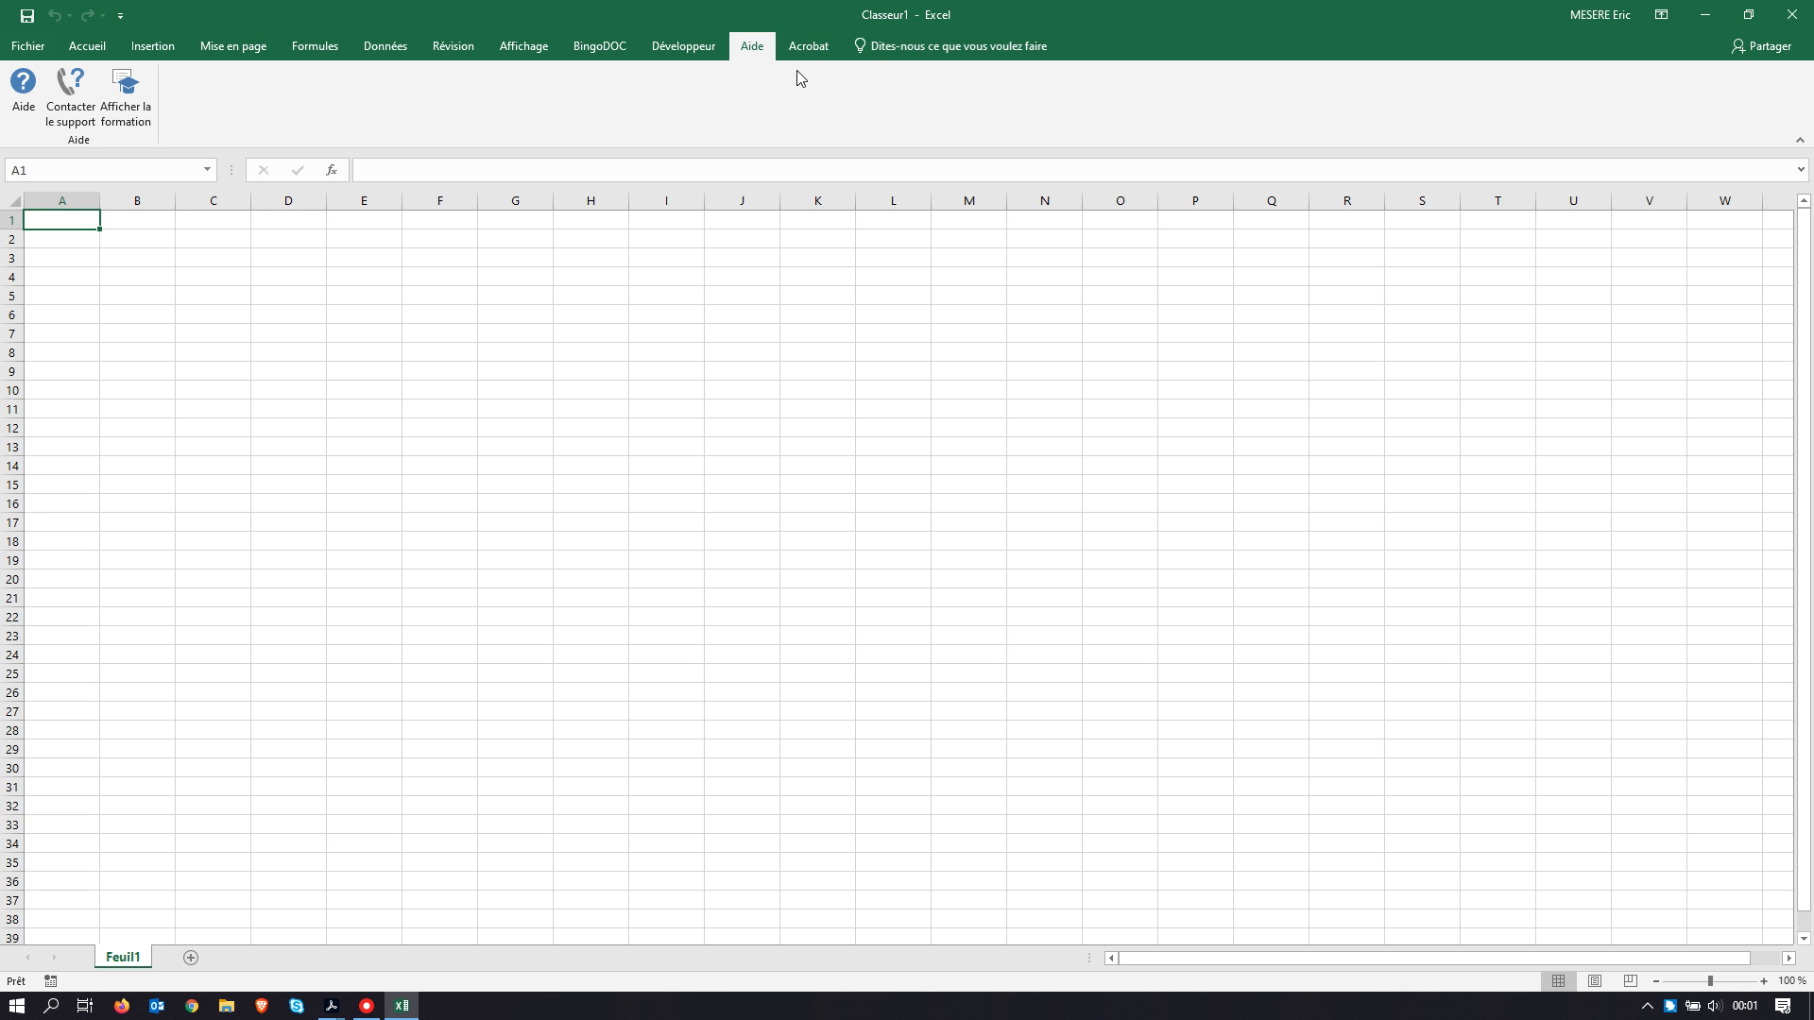
click(812, 51)
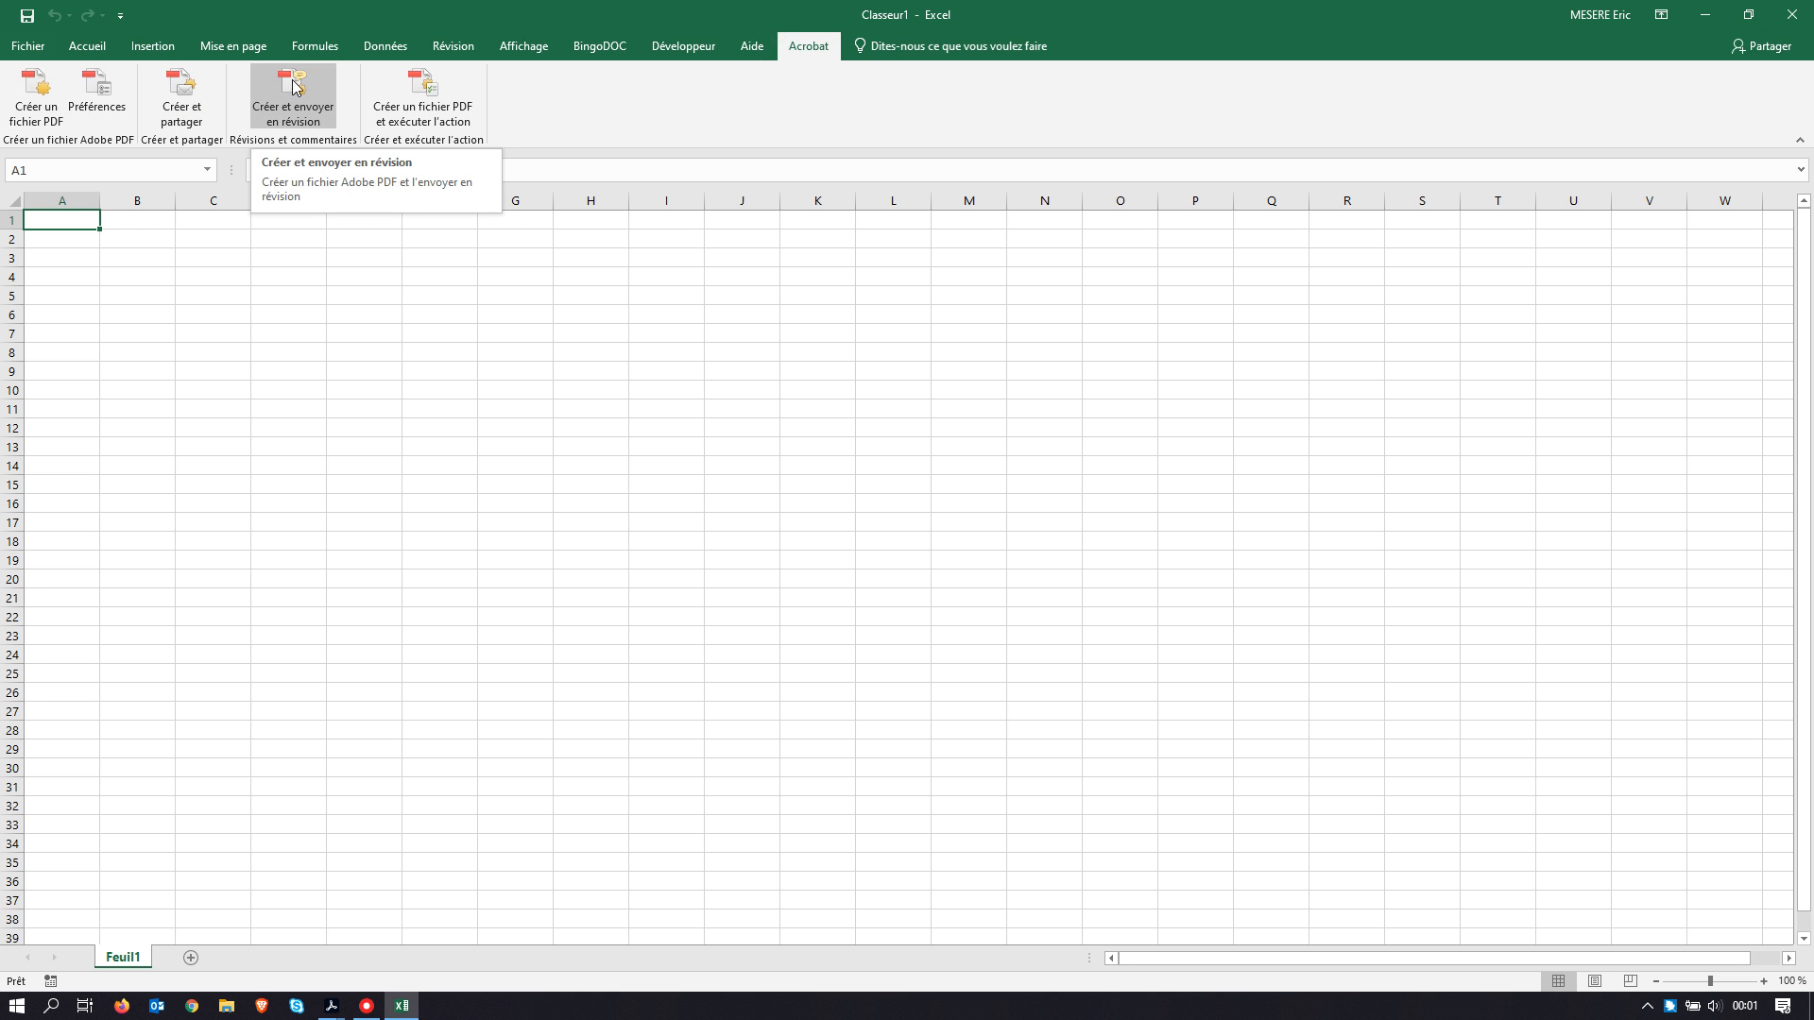
click(306, 111)
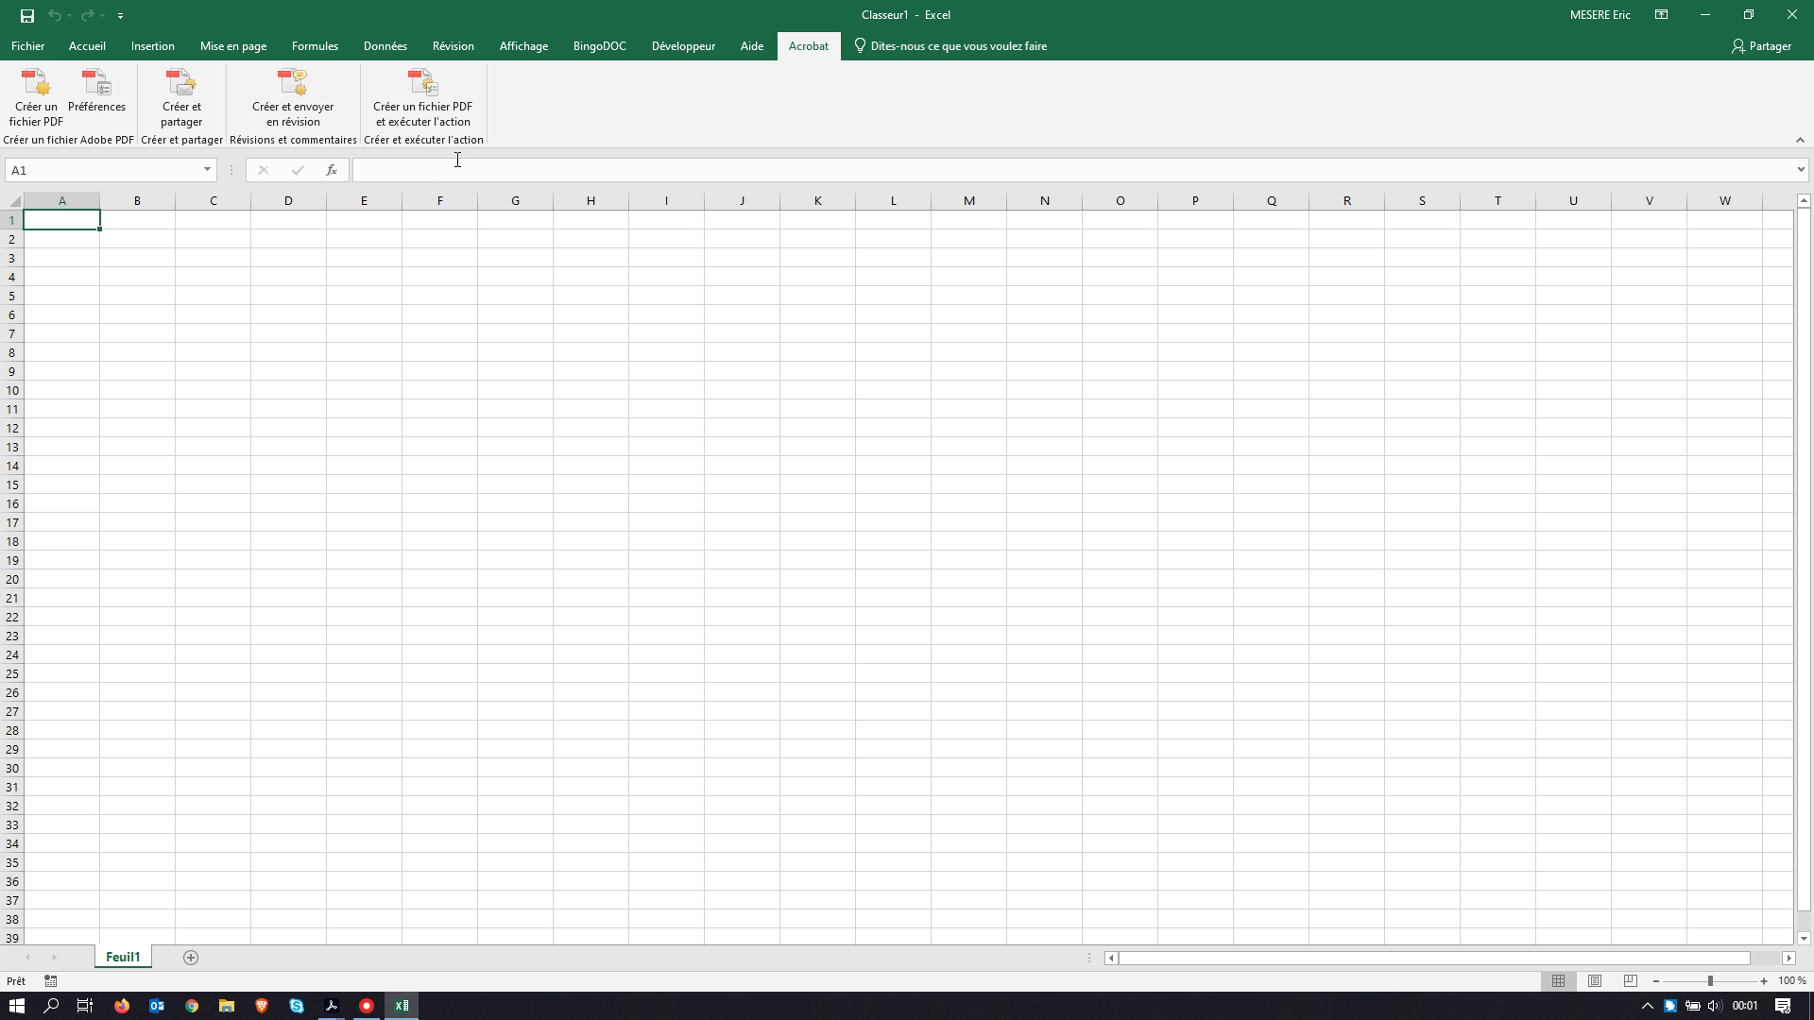
Step: Activate the formula bar for cell A1 and select the entire columns A to G one after another
click(411, 170)
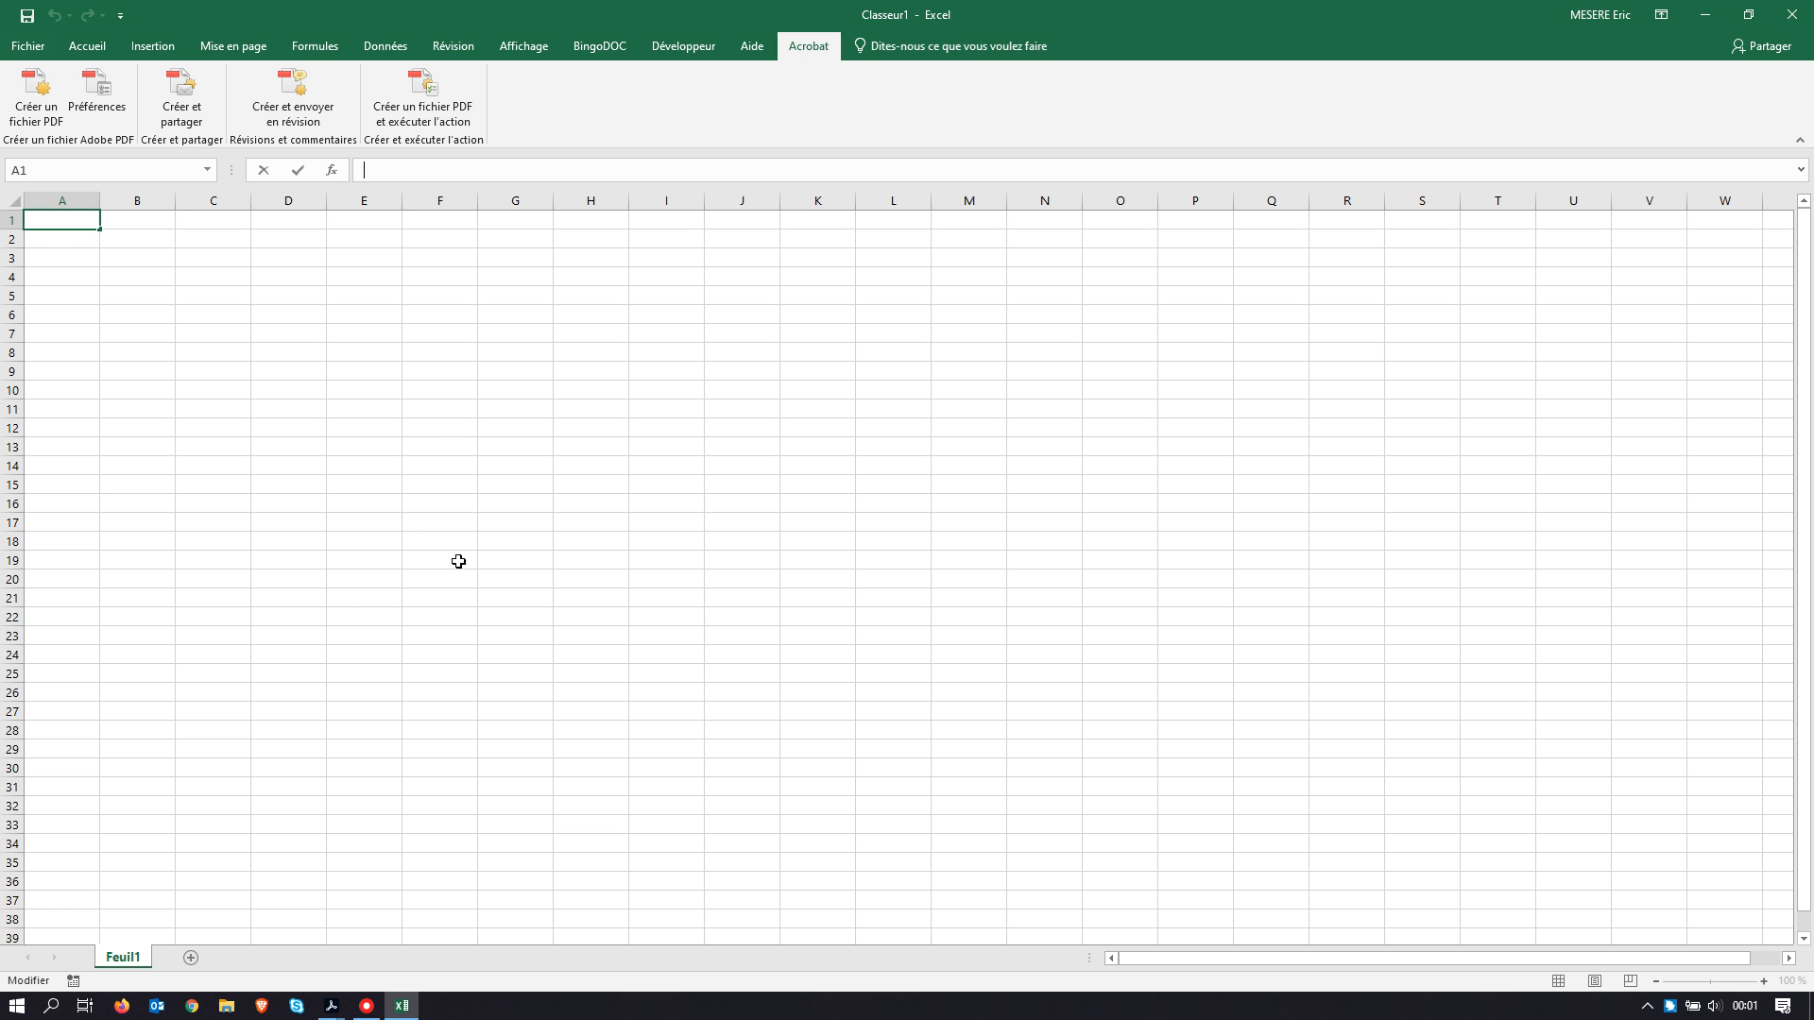
click(91, 197)
click(141, 196)
click(217, 197)
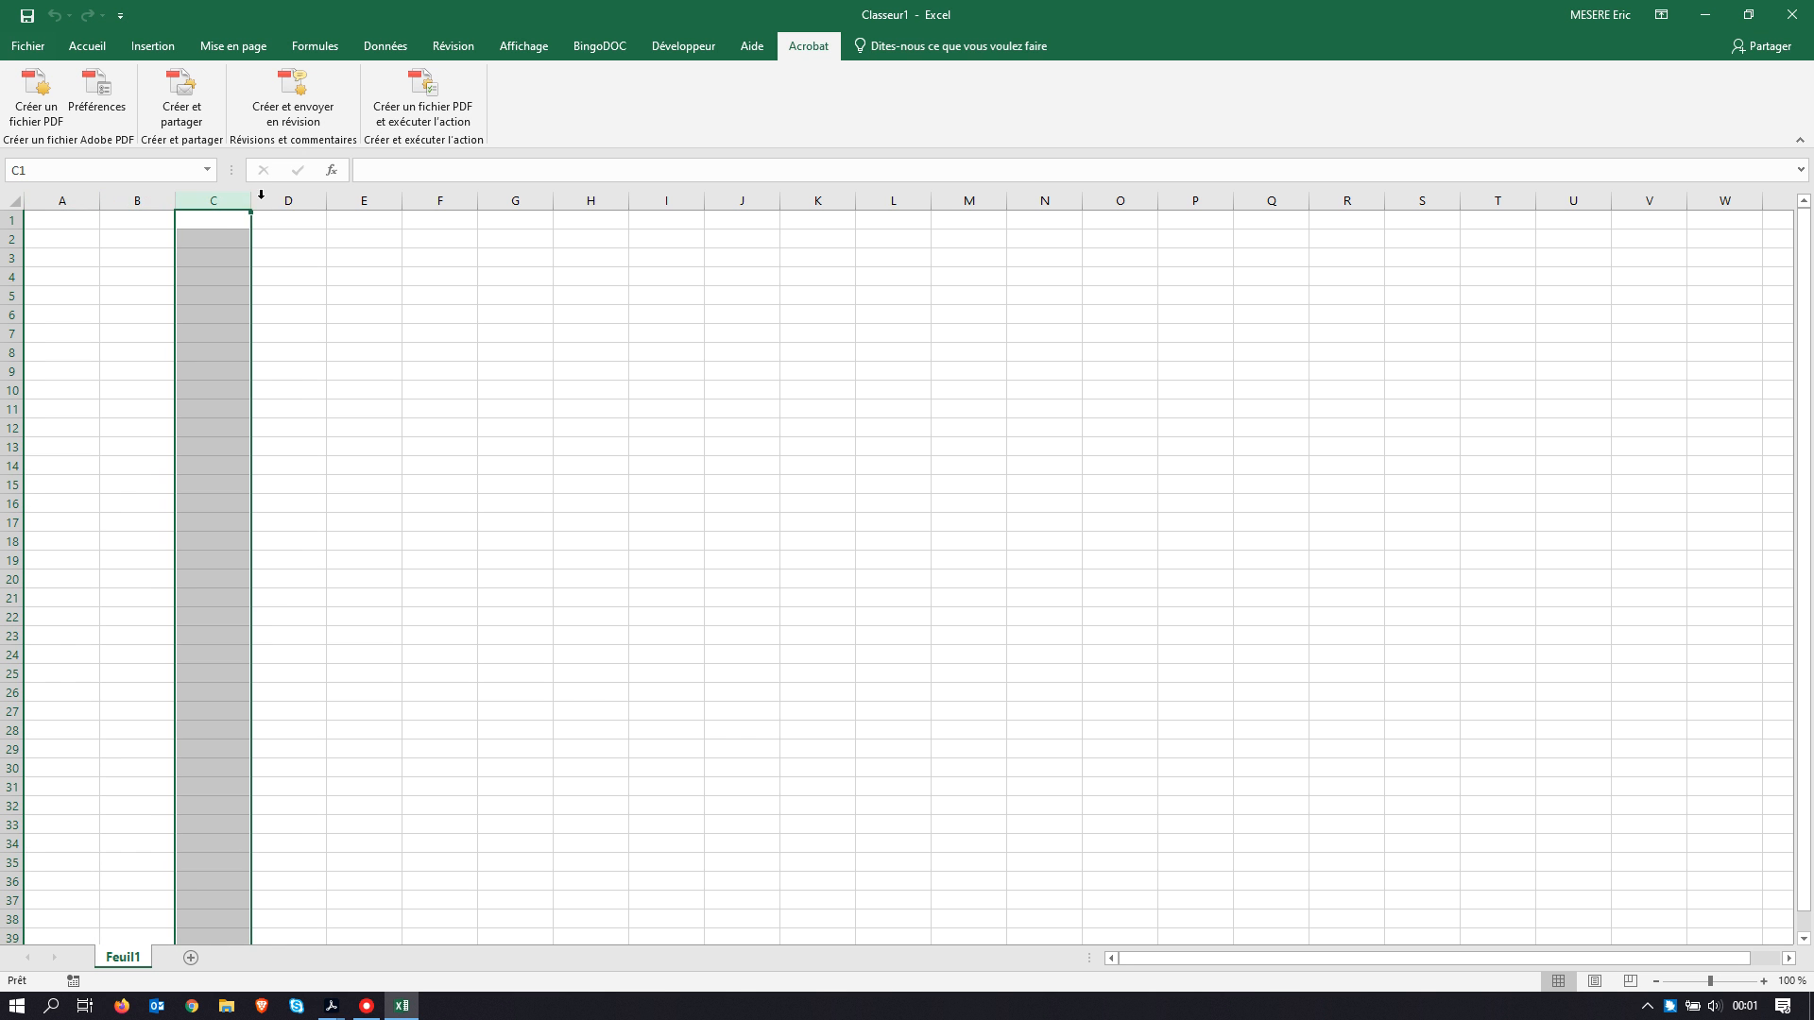
click(303, 197)
click(348, 196)
click(437, 196)
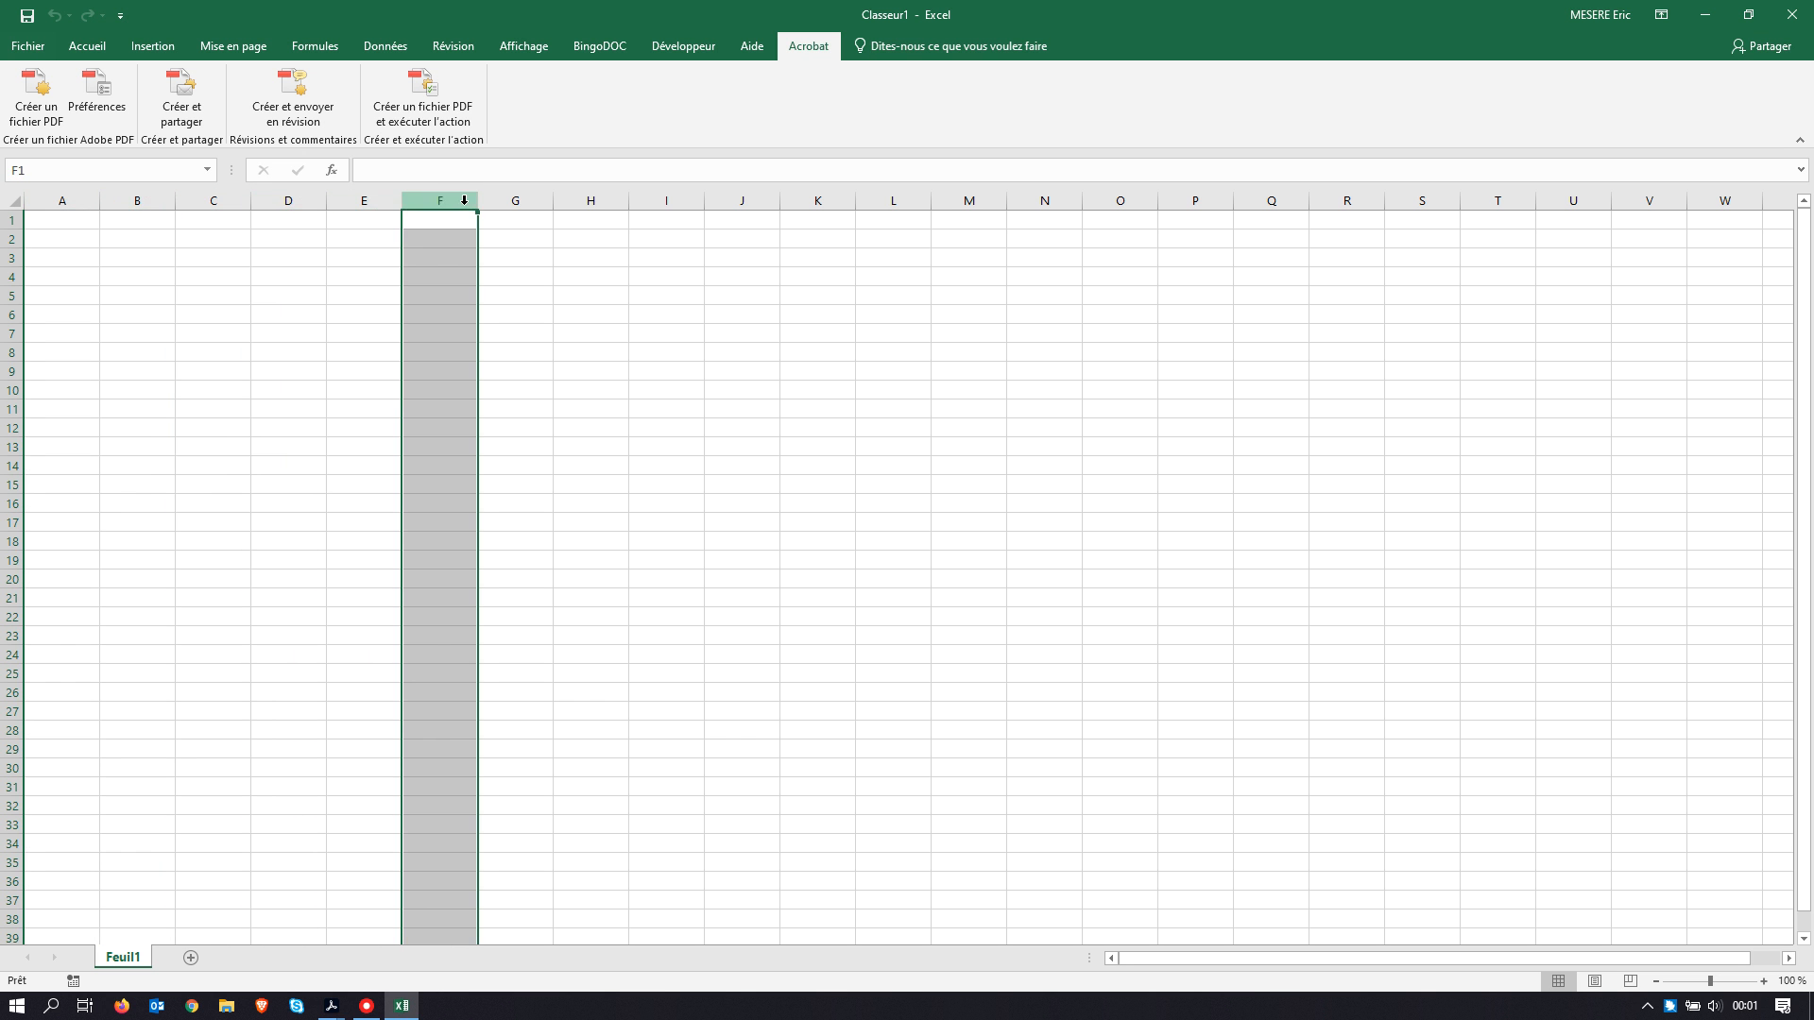
click(519, 204)
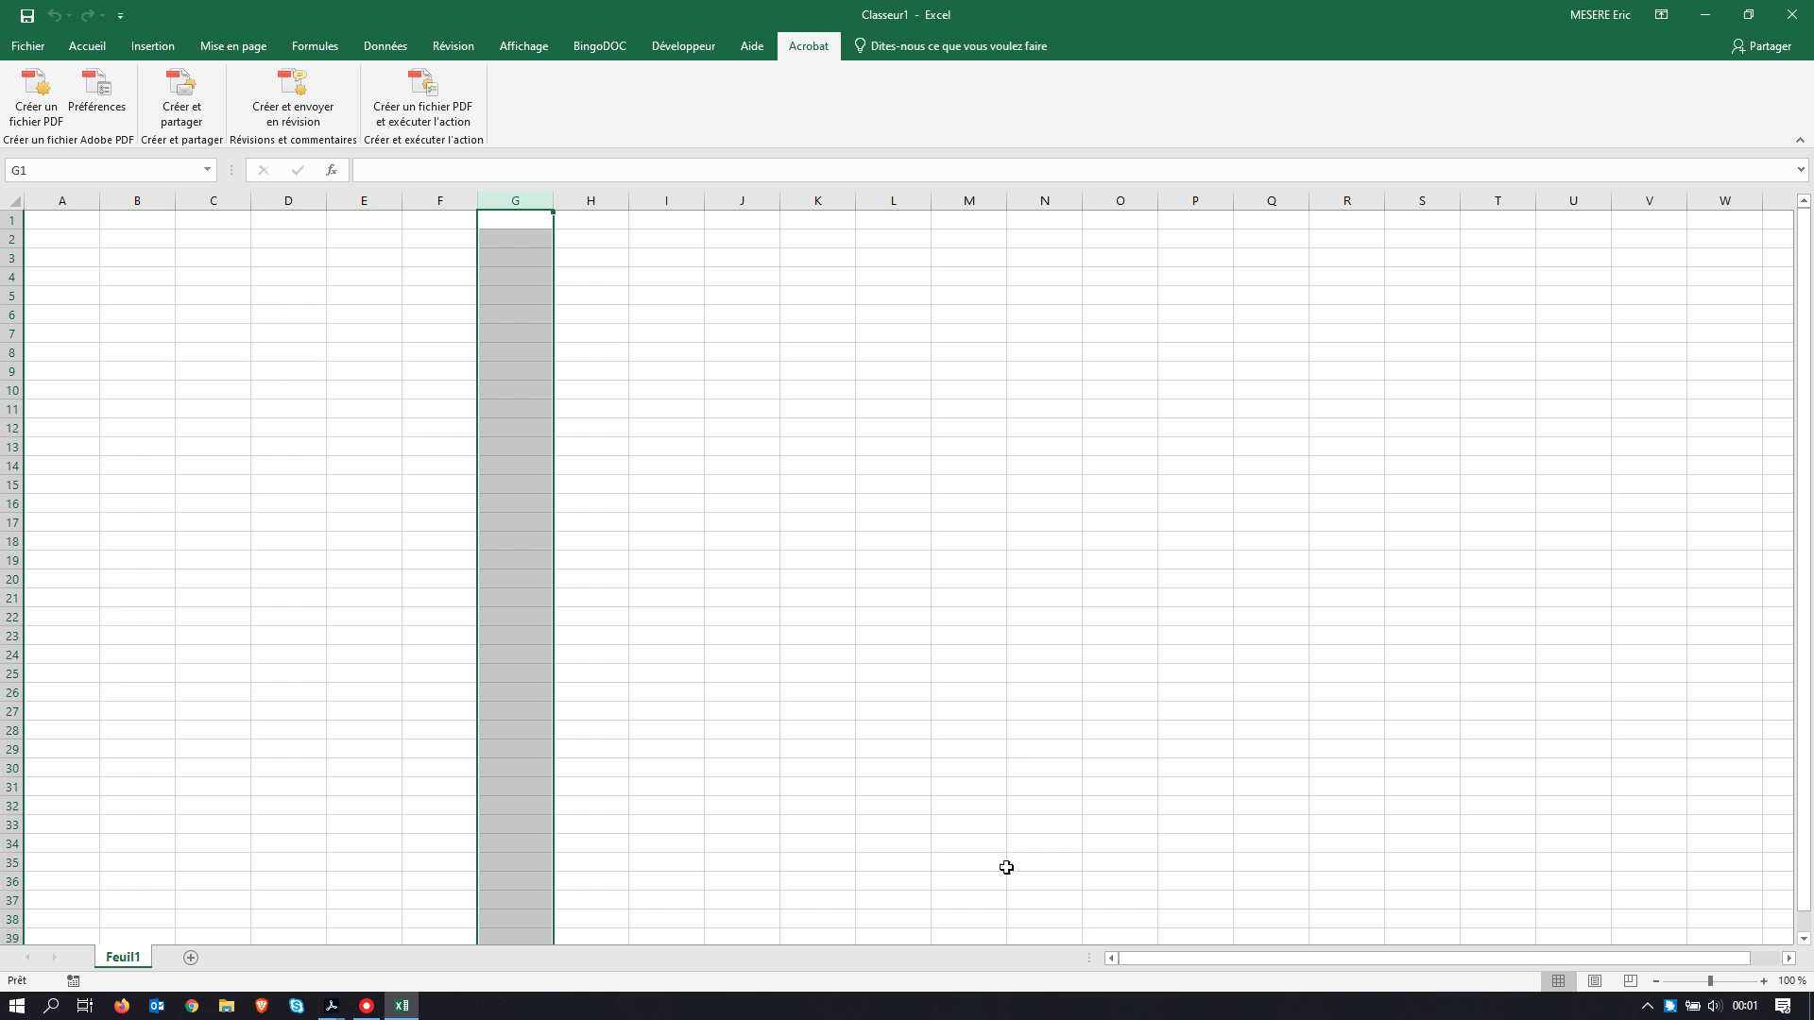
Step: Look at the sheet's columns beyond Z and return to column A
drag(1160, 962, 1532, 963)
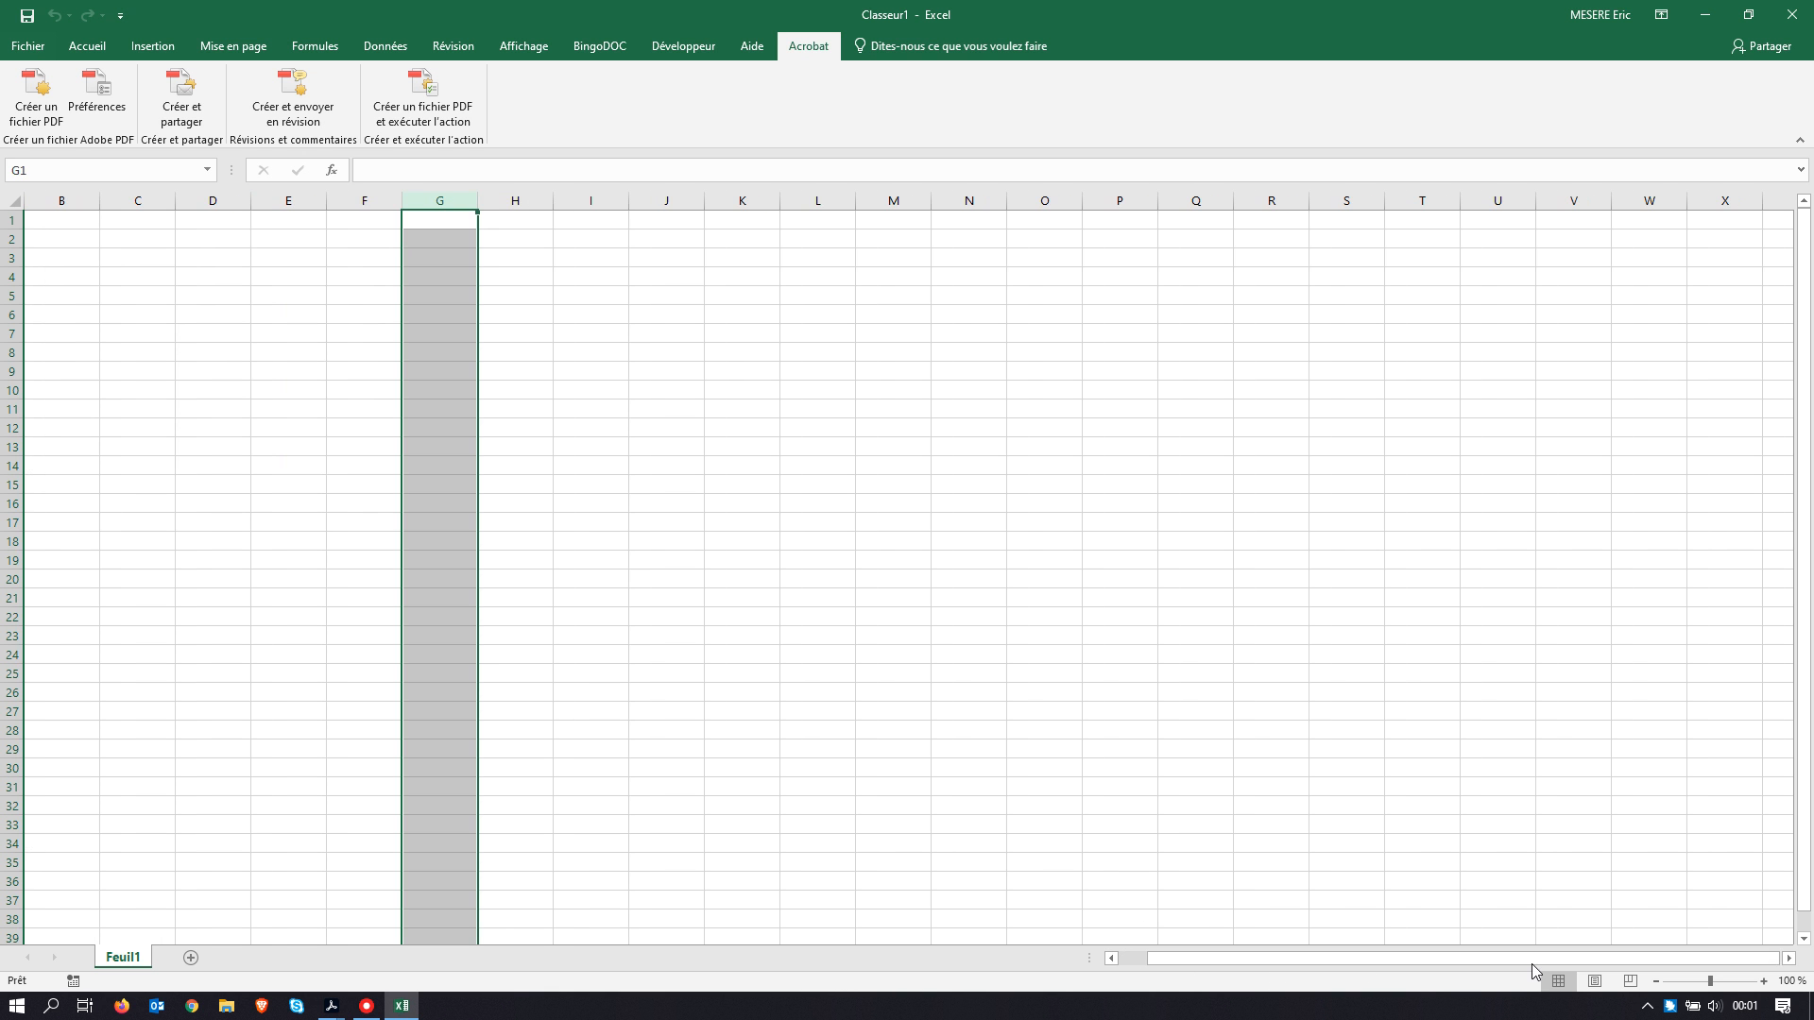
click(1789, 958)
click(1788, 958)
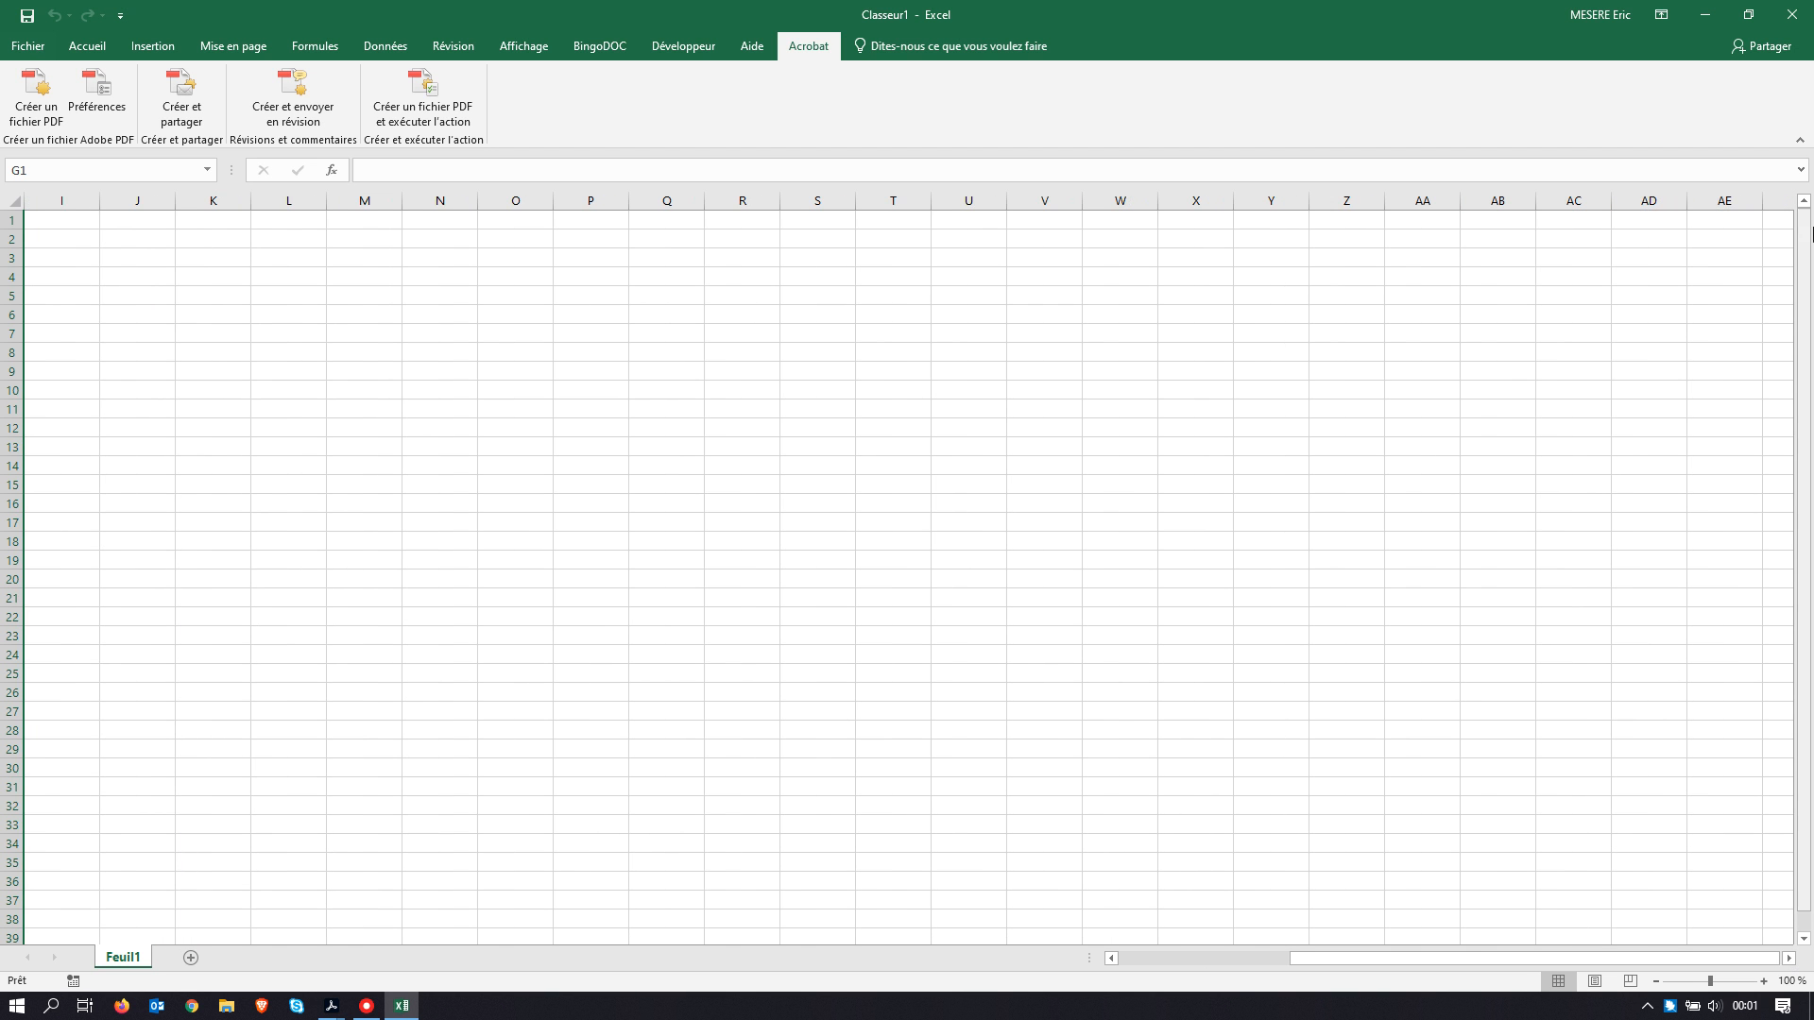
drag(1466, 960, 1186, 963)
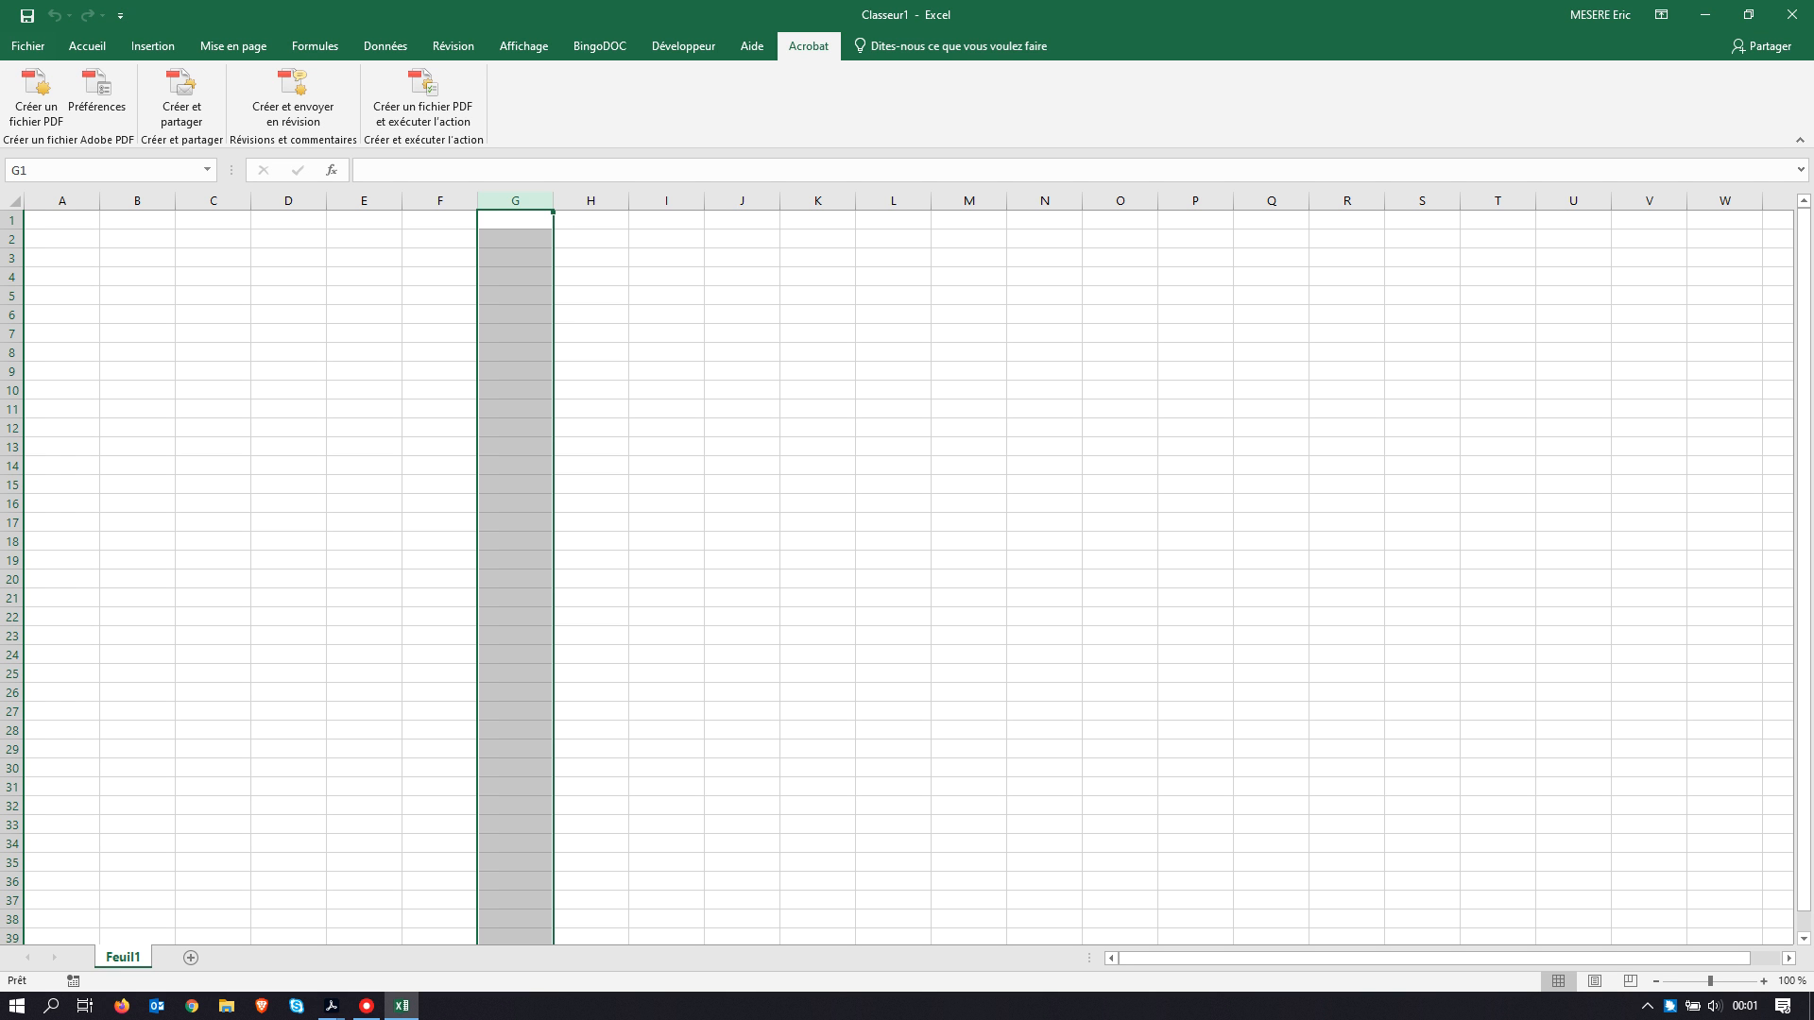
Step: Select the entire rows 1, 2, 3, 5, 6 and 7 one at a time
click(11, 219)
click(11, 239)
click(11, 258)
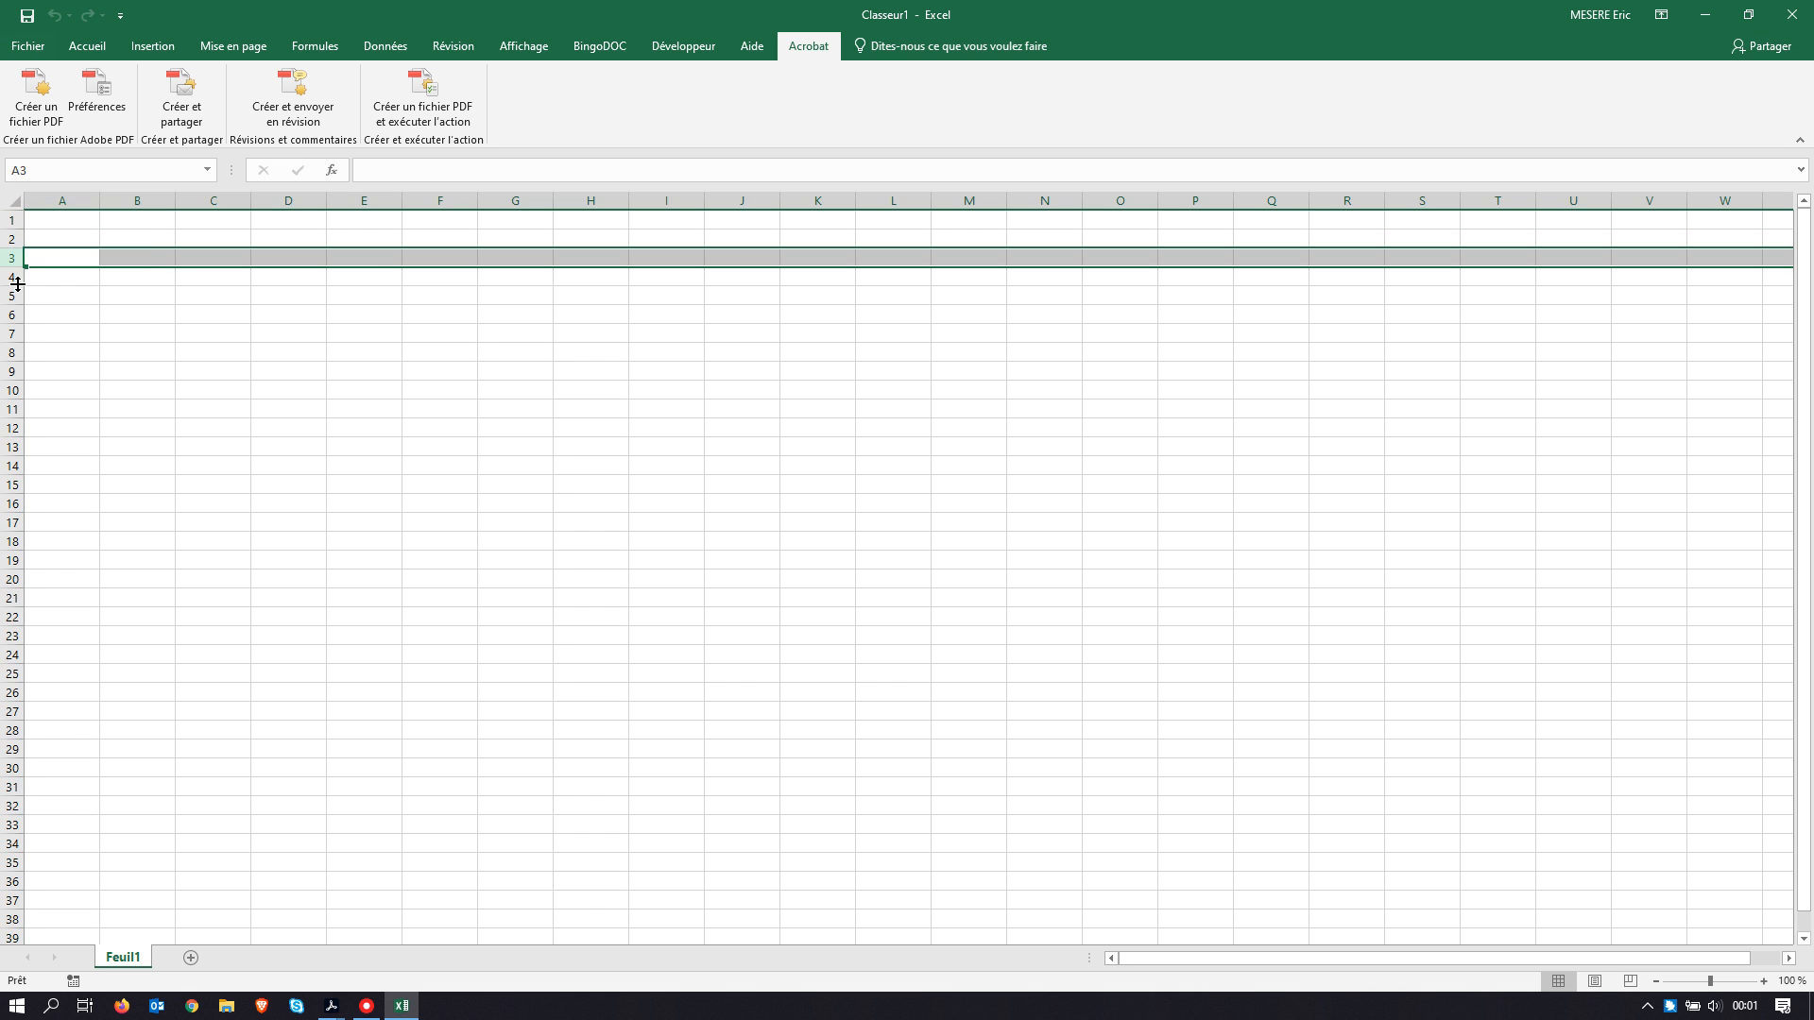
click(11, 297)
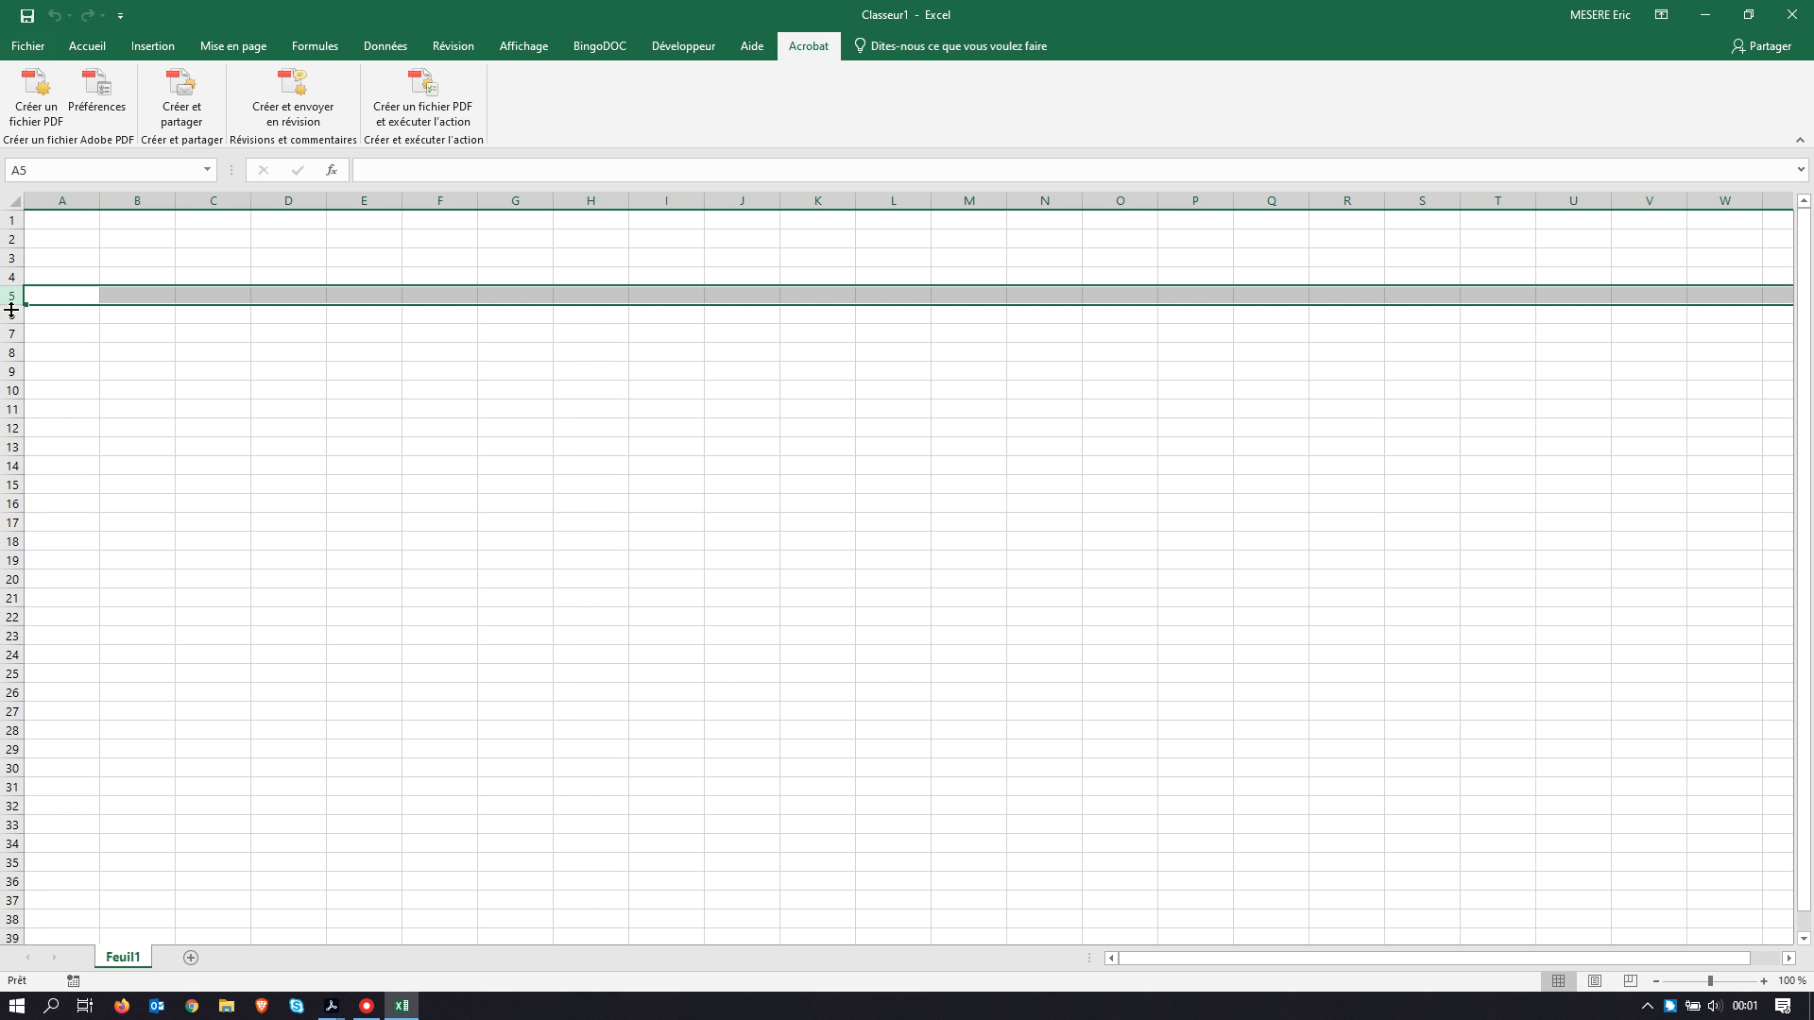
click(11, 314)
click(11, 334)
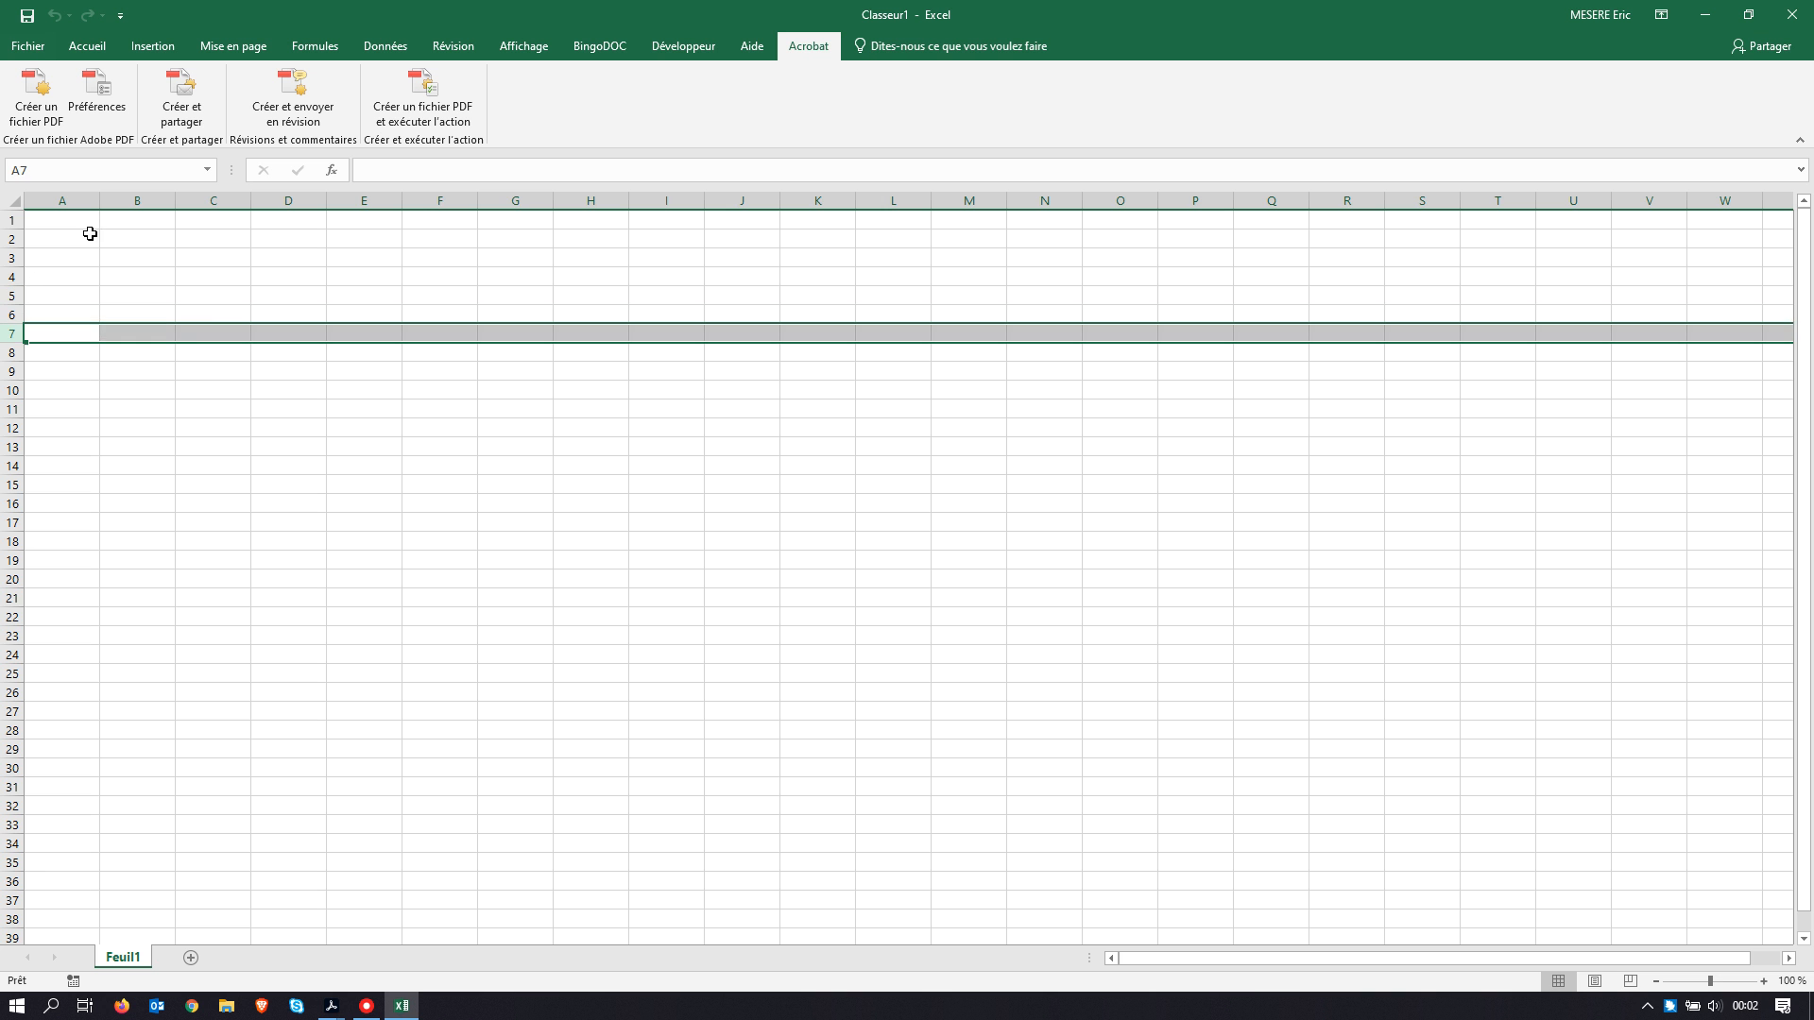
Step: Select the entire column C, the entire row 6 and the cell C6 where they intersect
click(227, 192)
click(8, 314)
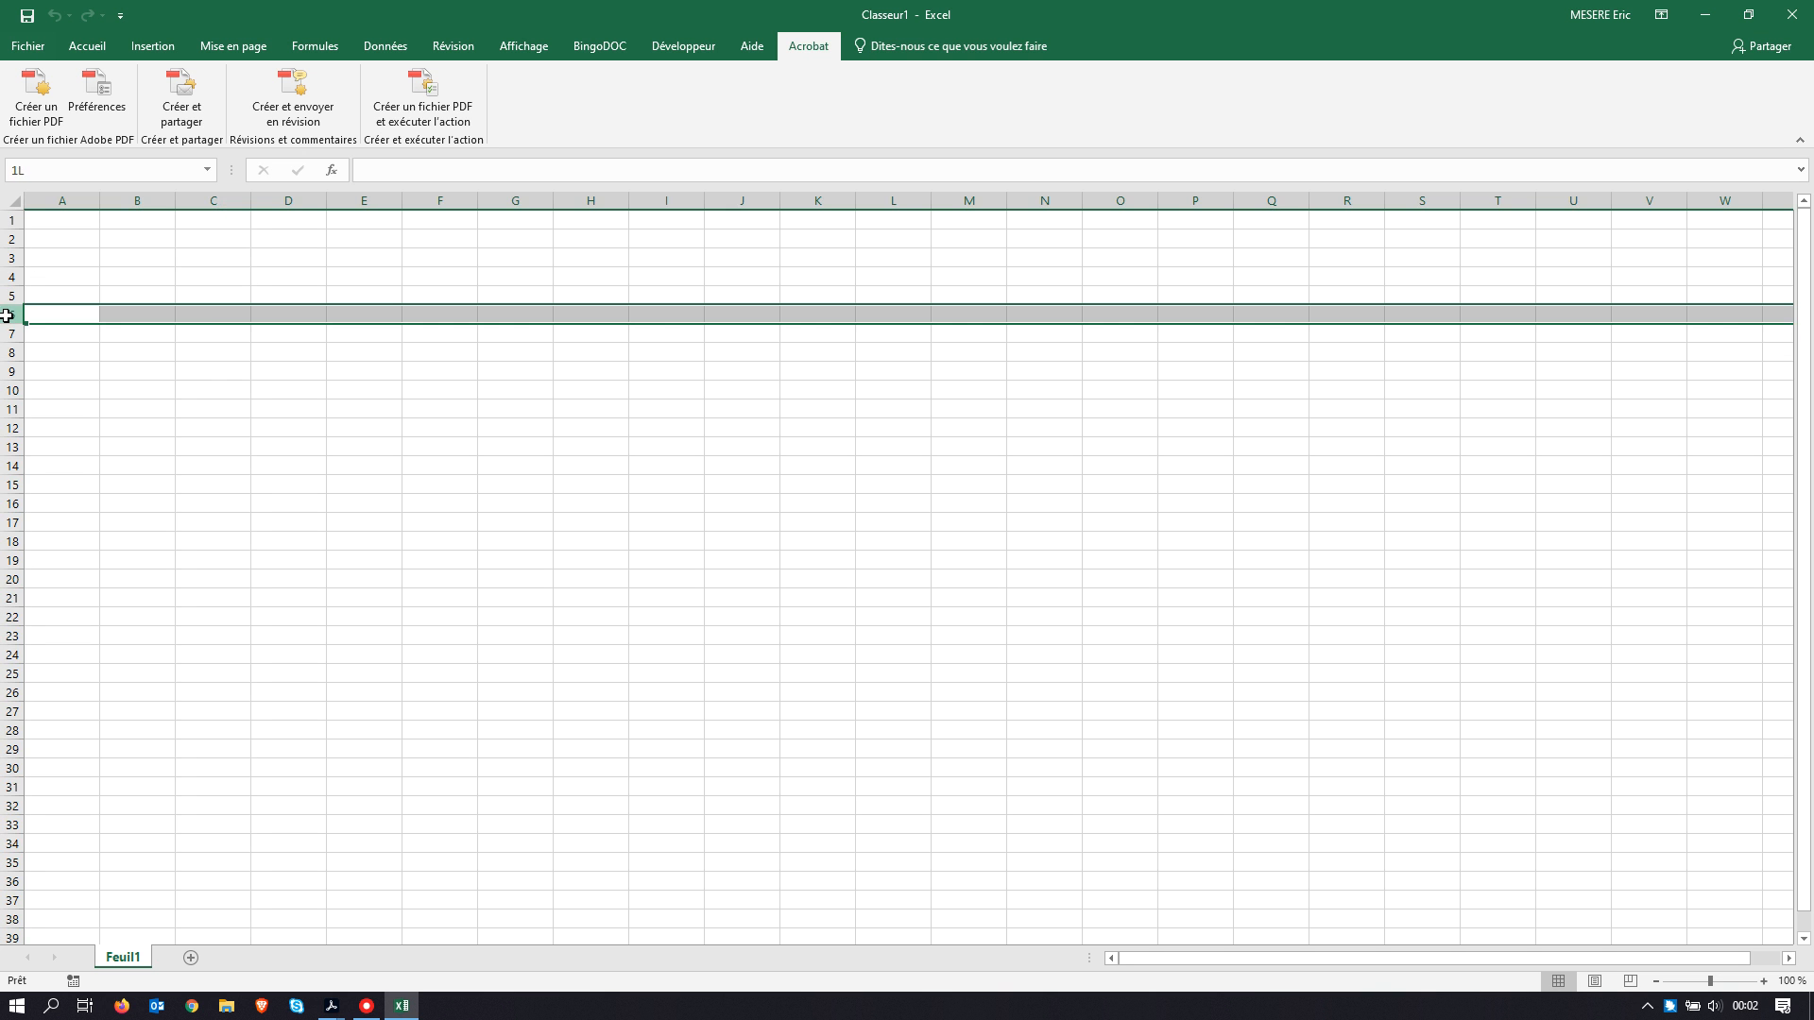
click(221, 314)
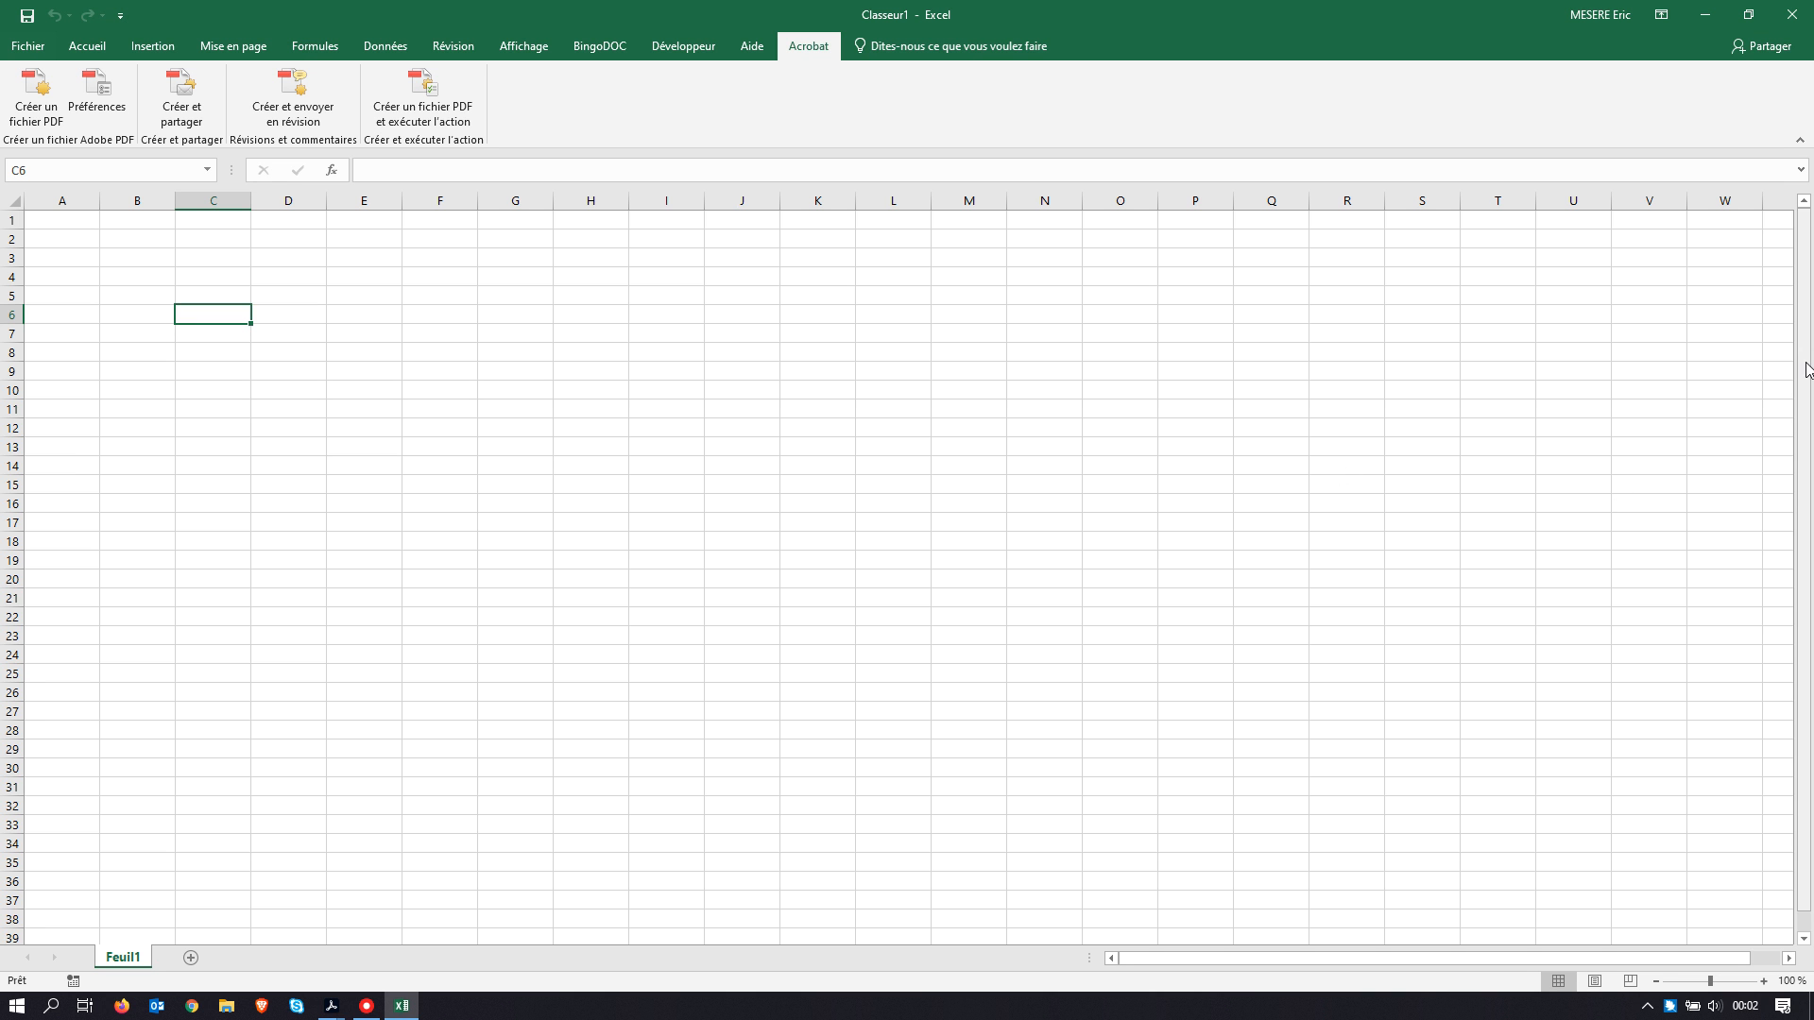
Step: Try out the sheet's vertical and horizontal scrolling and its zoom control
drag(1805, 363, 1804, 283)
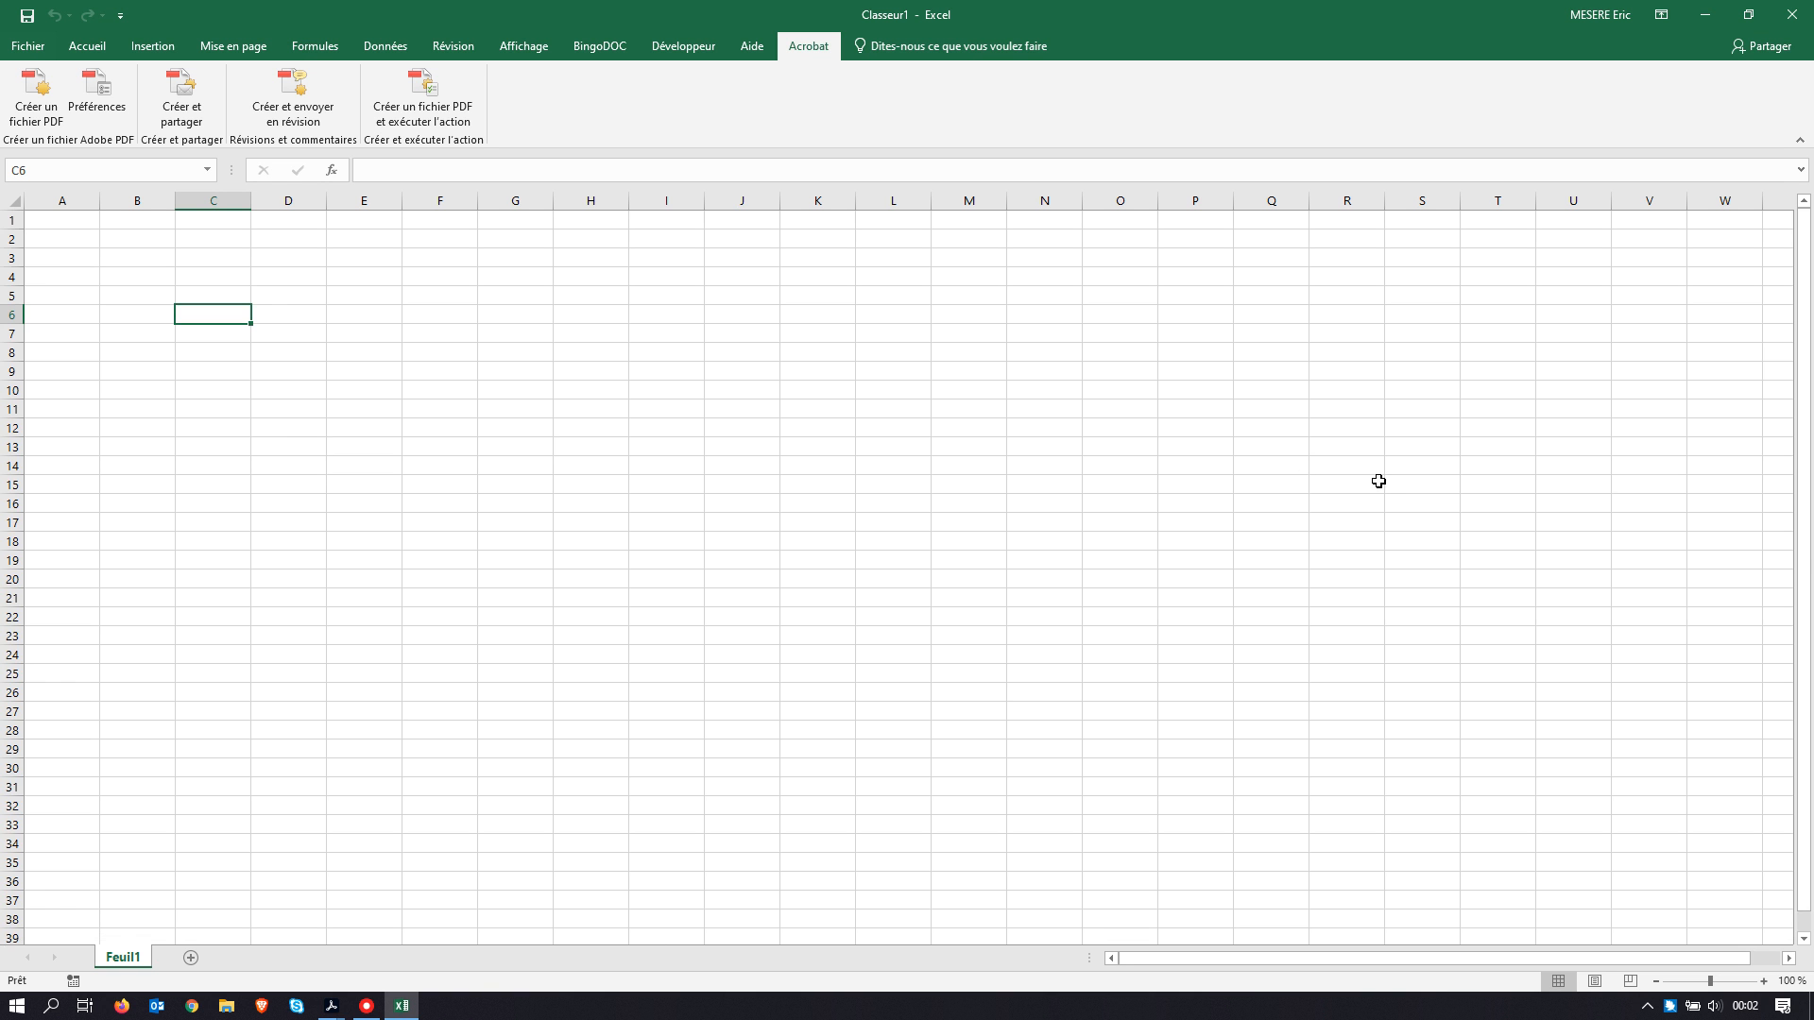
drag(1805, 550, 1805, 544)
mouse_move(1474, 956)
mouse_down()
mouse_move(1593, 960)
mouse_move(1467, 964)
mouse_up()
click(1708, 985)
mouse_move(1710, 982)
mouse_down()
mouse_move(1727, 982)
mouse_move(1710, 983)
mouse_up()
Step: Display the Accueil commands and rename the sheet Feuil1 as Données
click(94, 50)
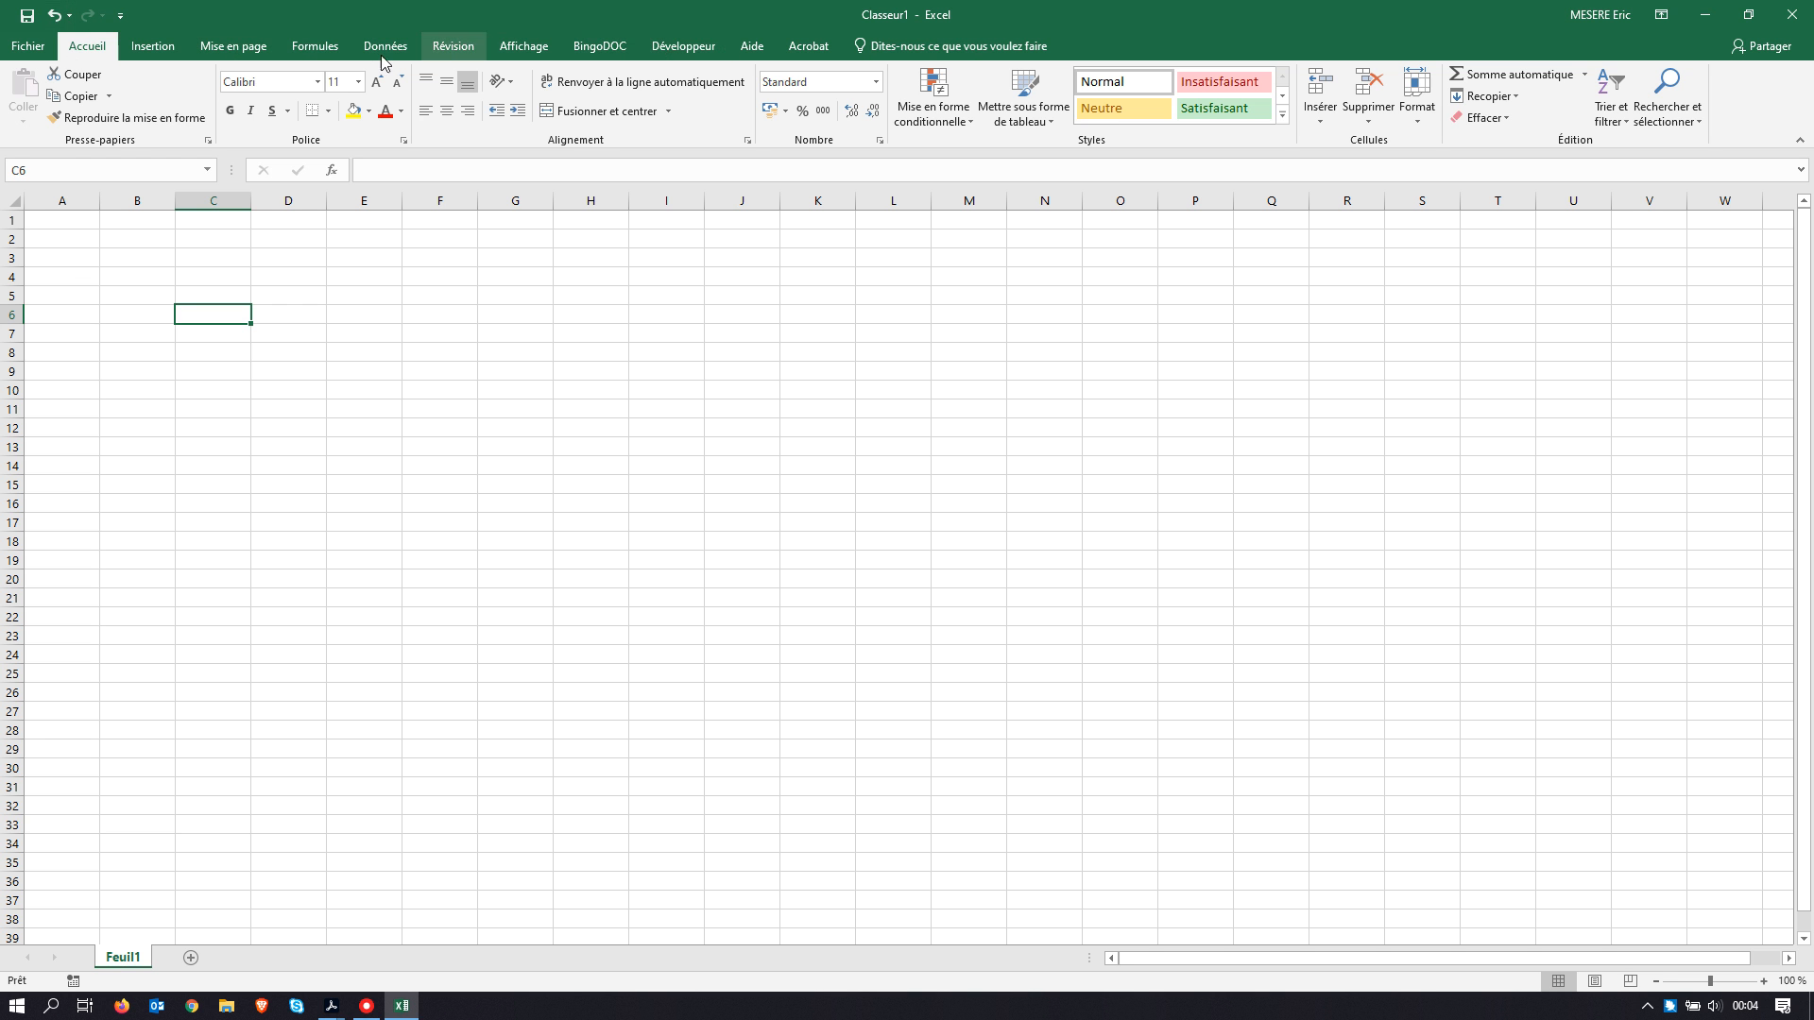
double_click(130, 959)
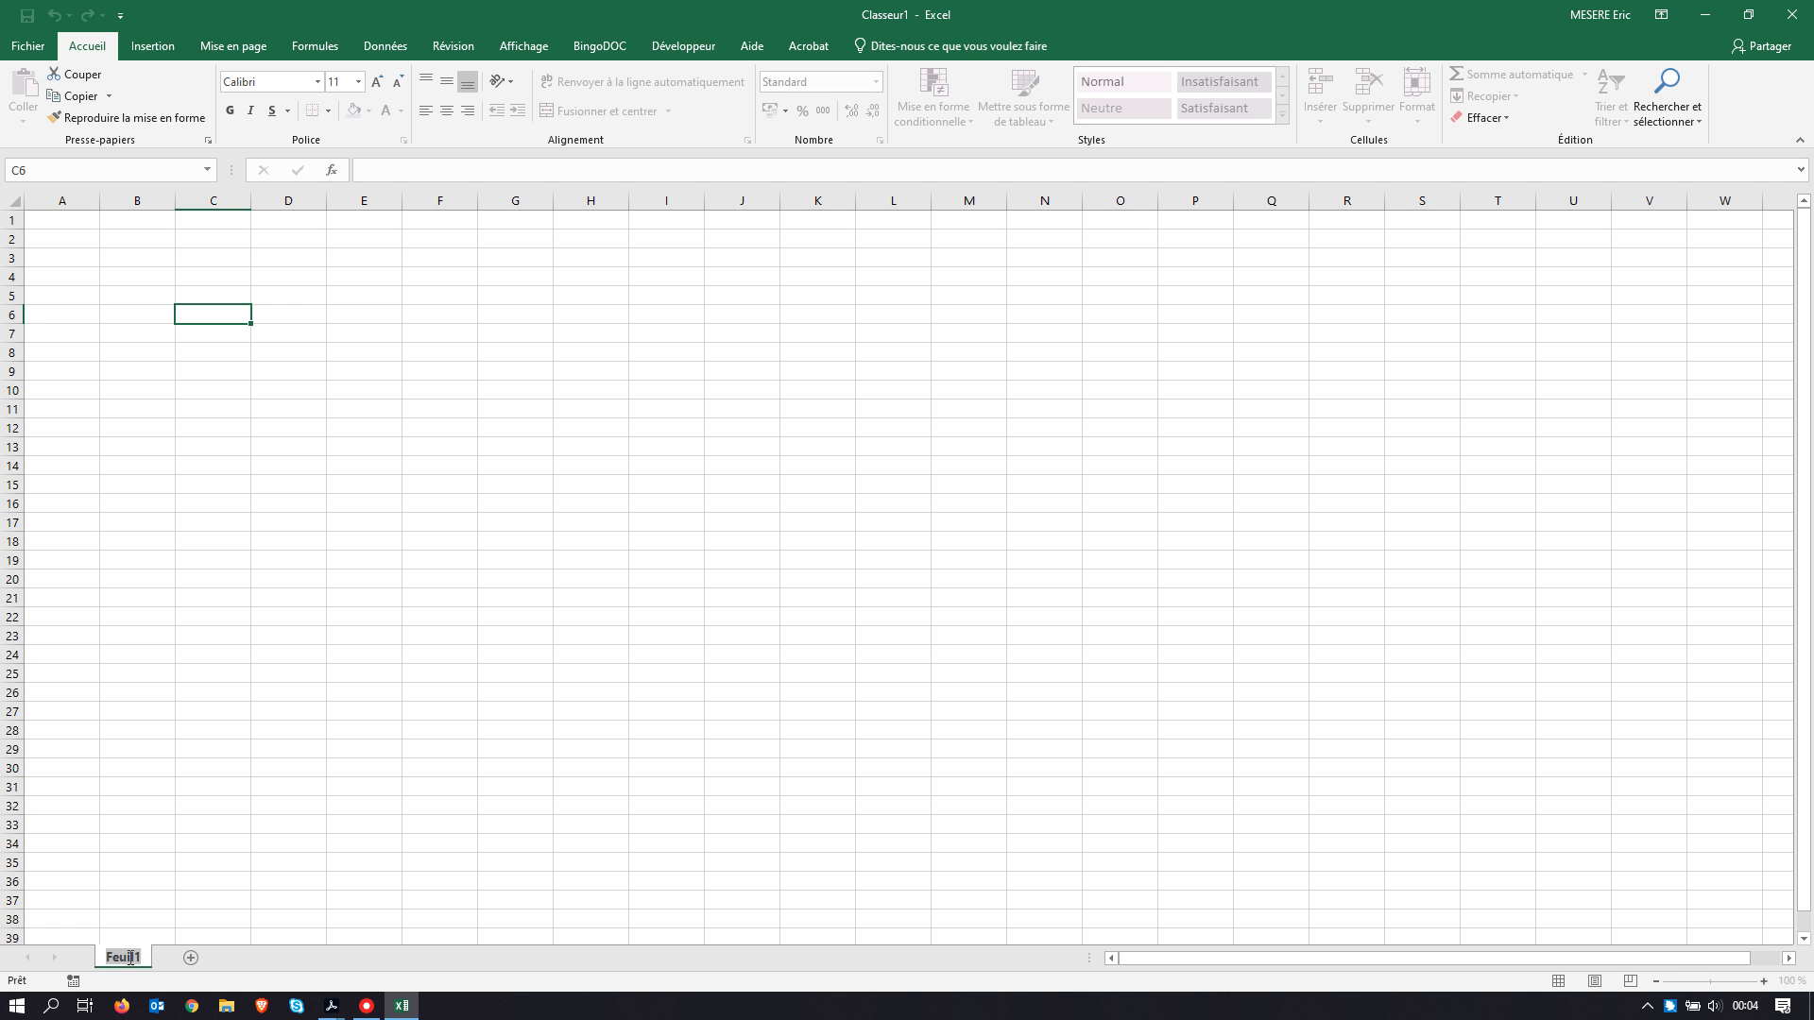
text(Données)
click(223, 882)
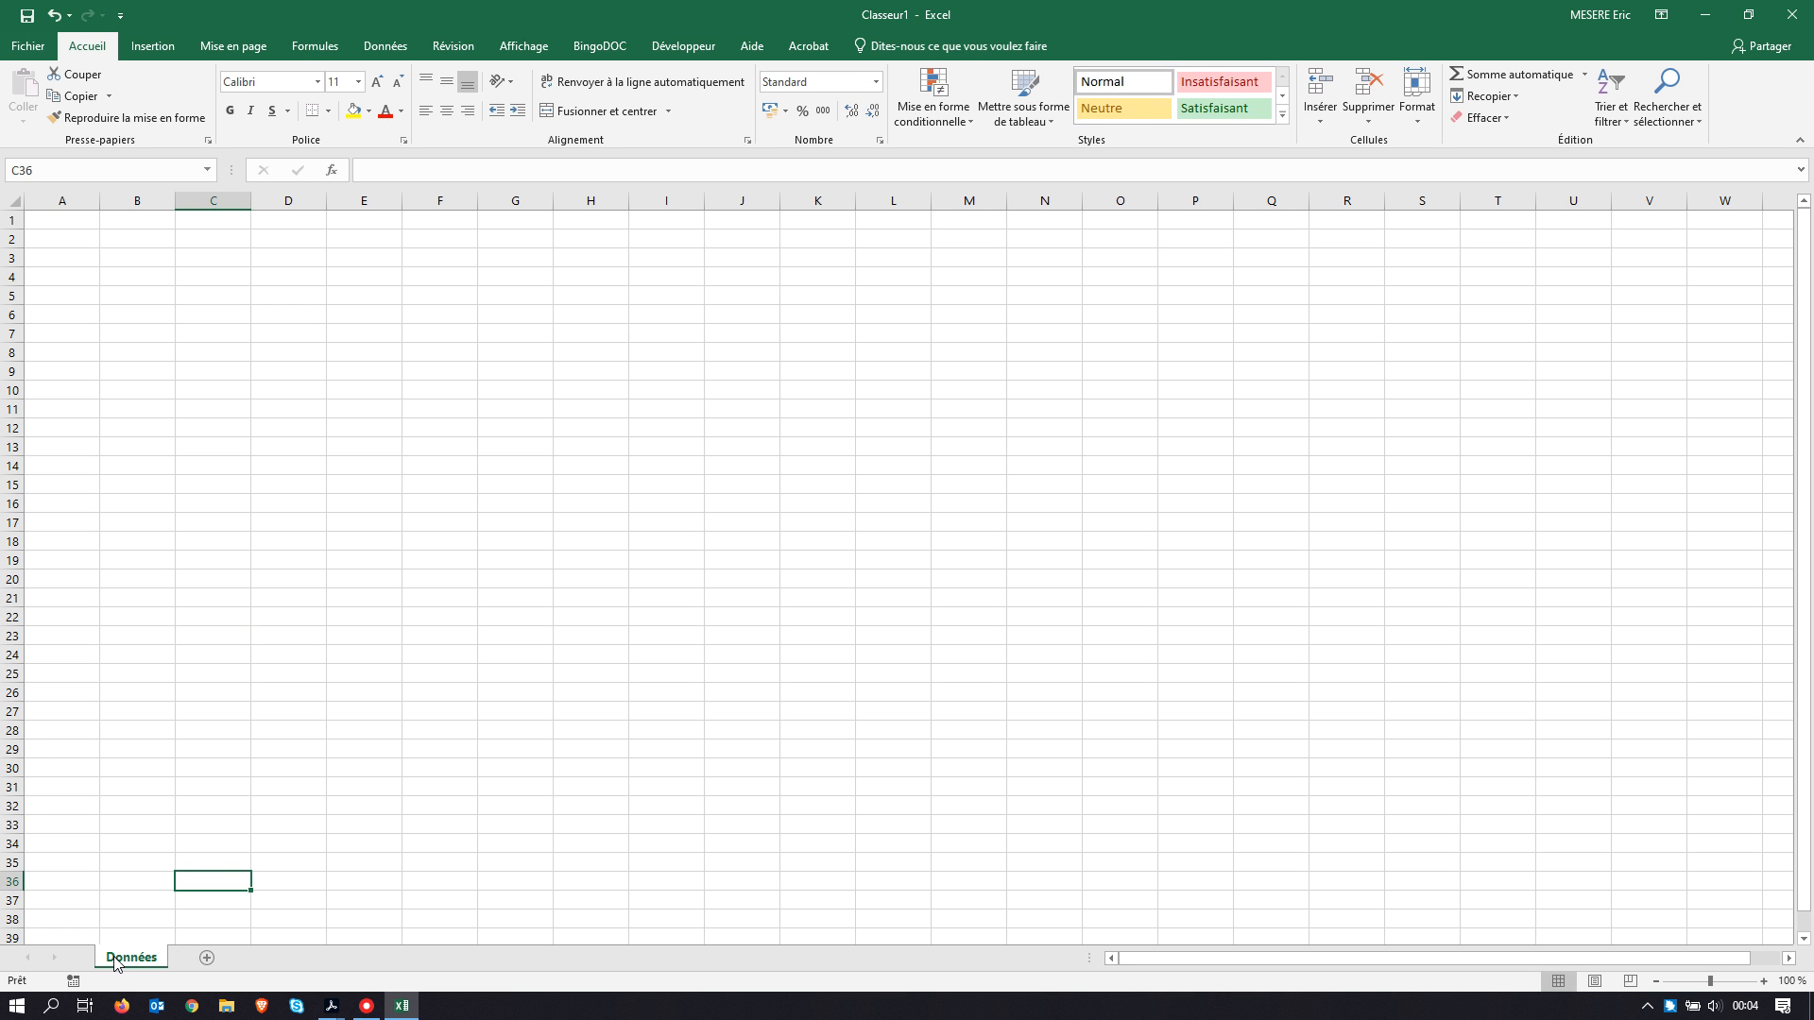
Step: Add two new sheets after Données and delete the first of them, Feuil2
click(207, 958)
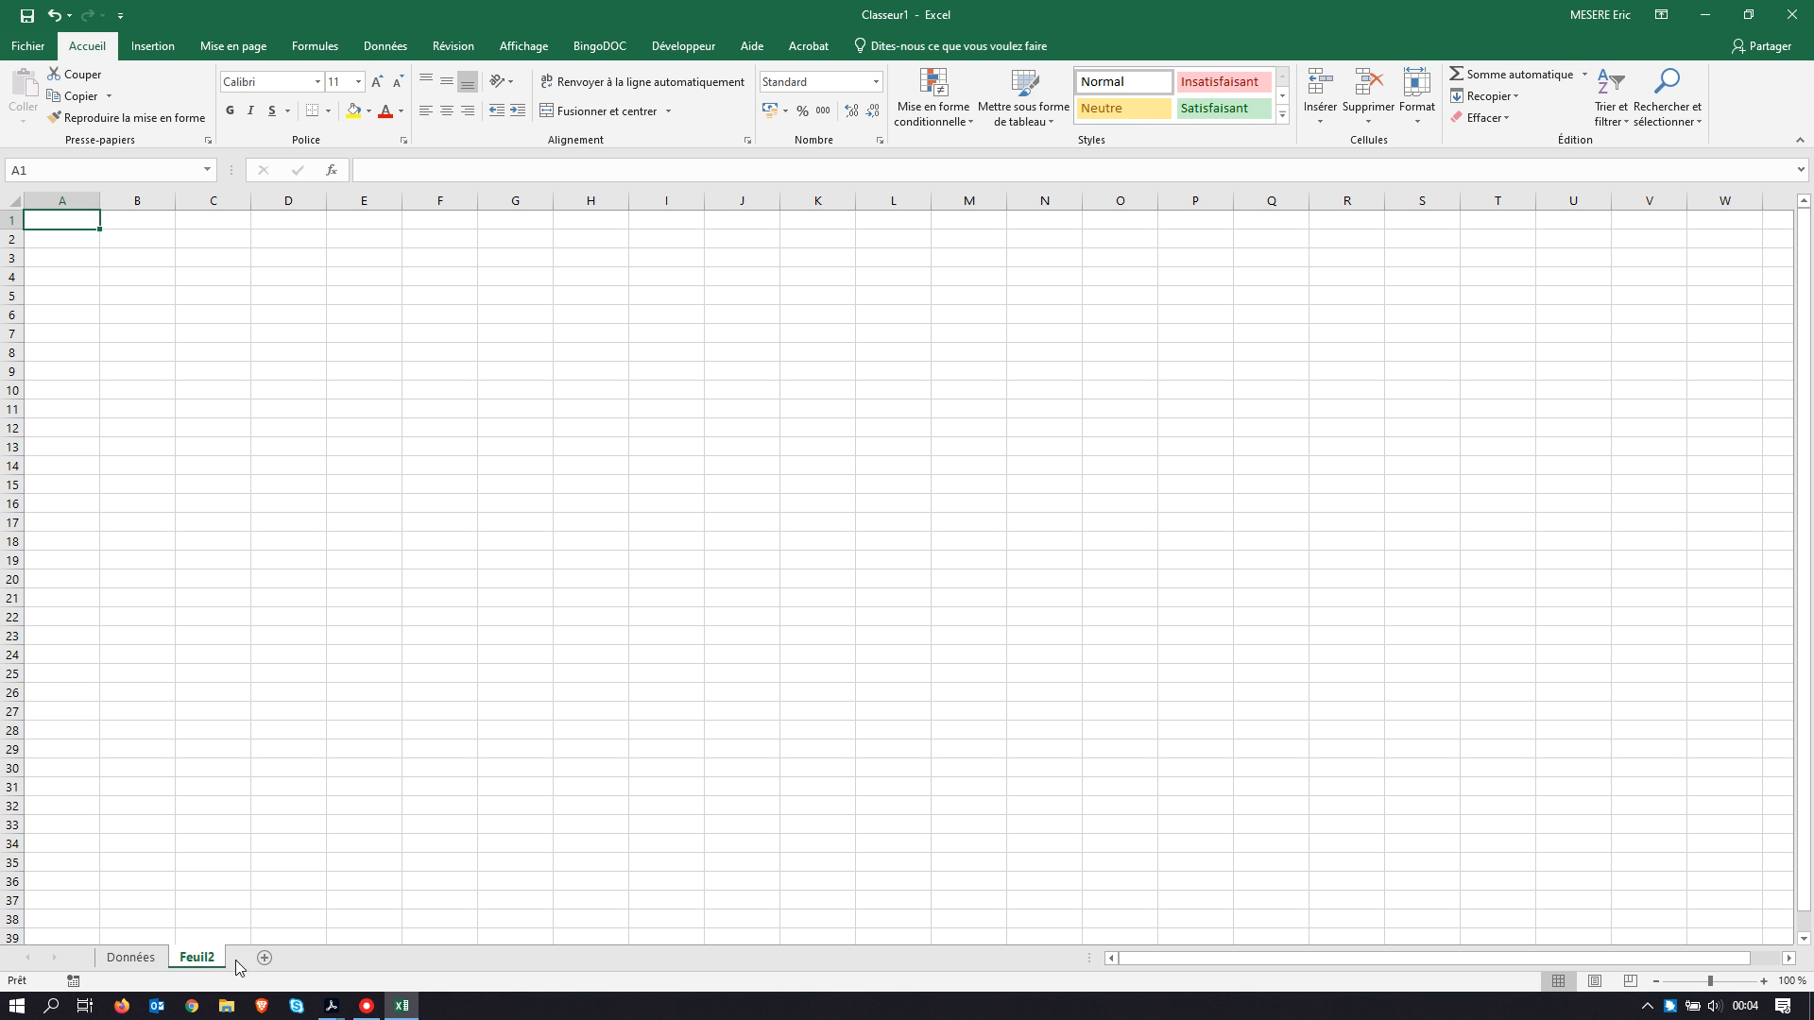
click(264, 958)
click(192, 959)
right_click(194, 961)
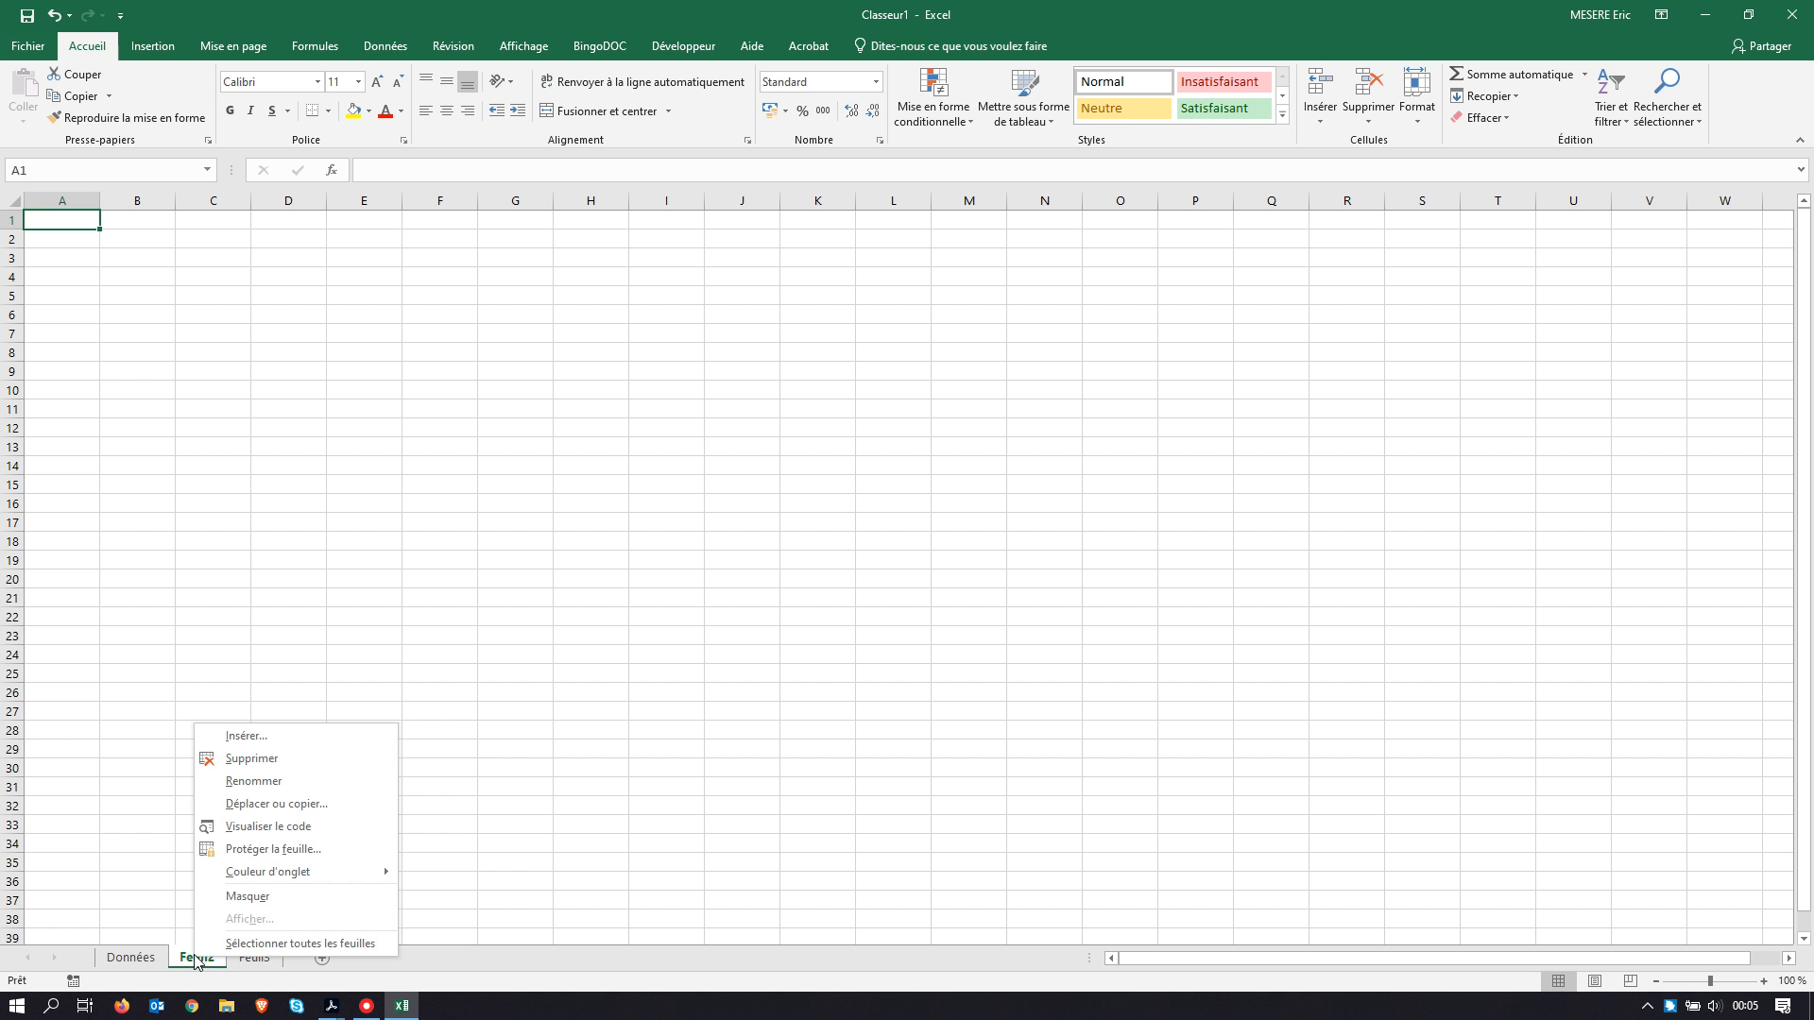
click(263, 761)
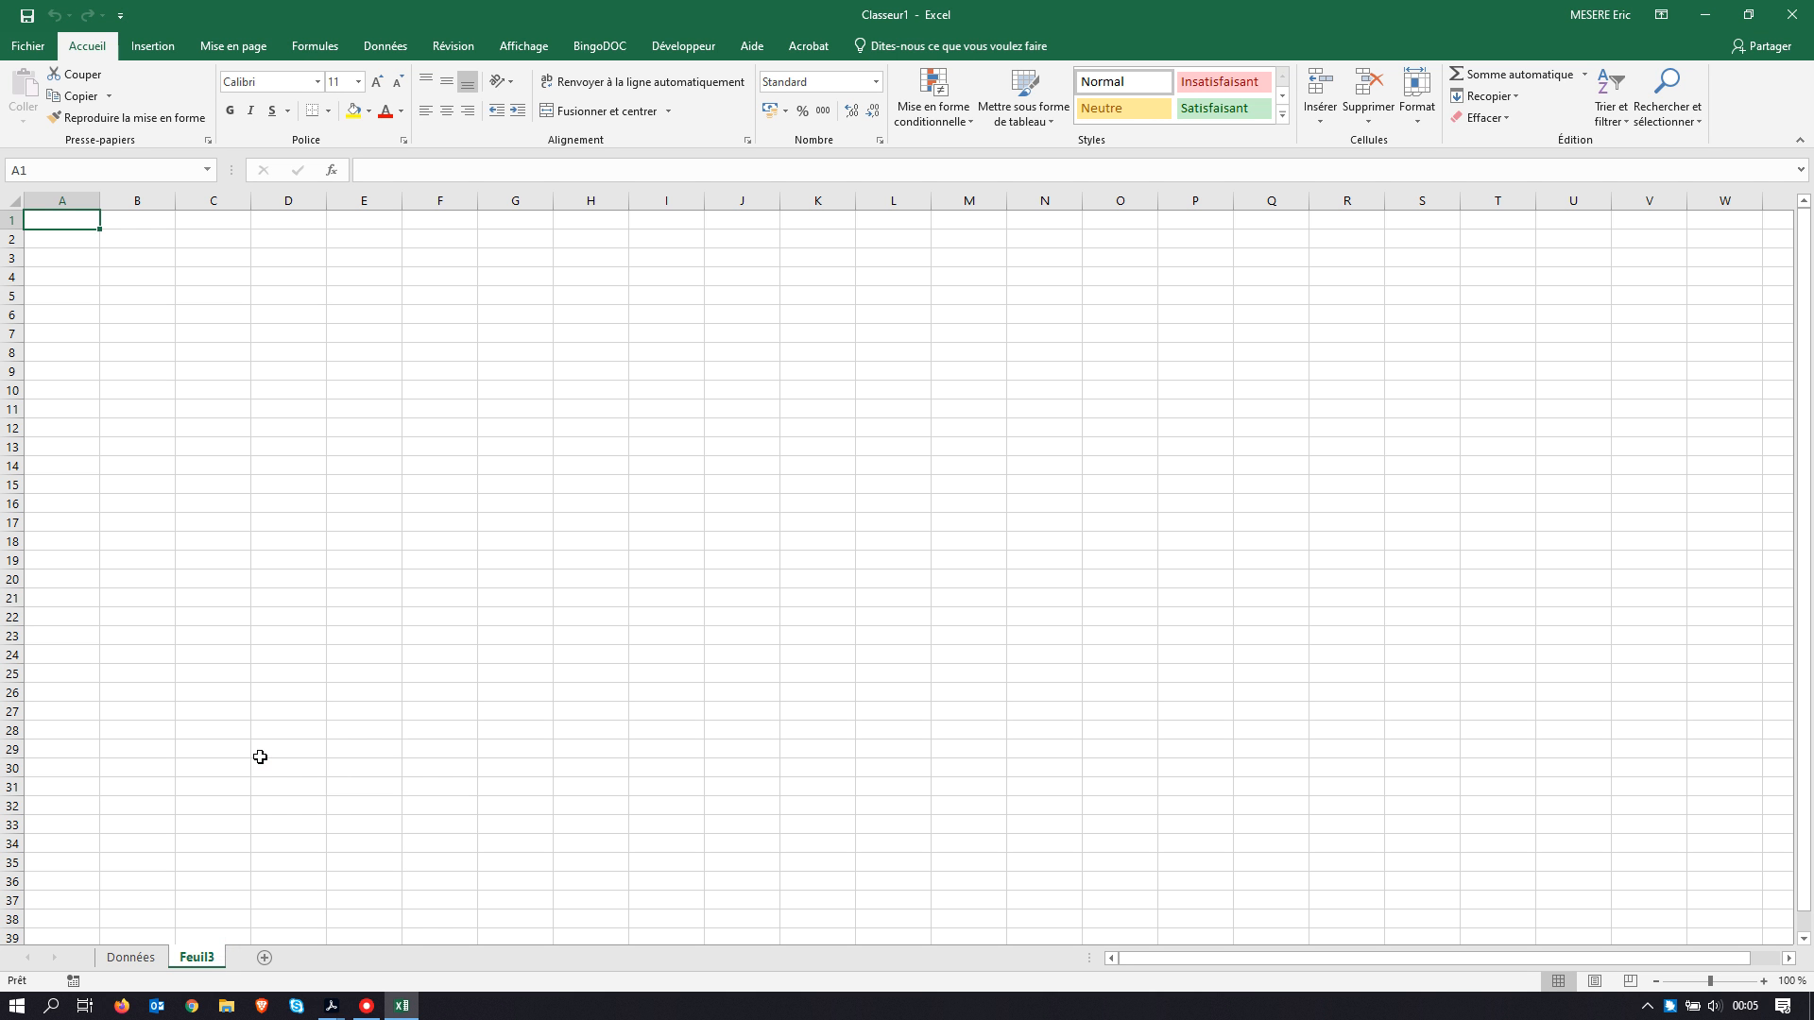
Step: Insert a blank worksheet before Feuil3, and reorder the sheets with Feuil3 first and Données last
right_click(204, 957)
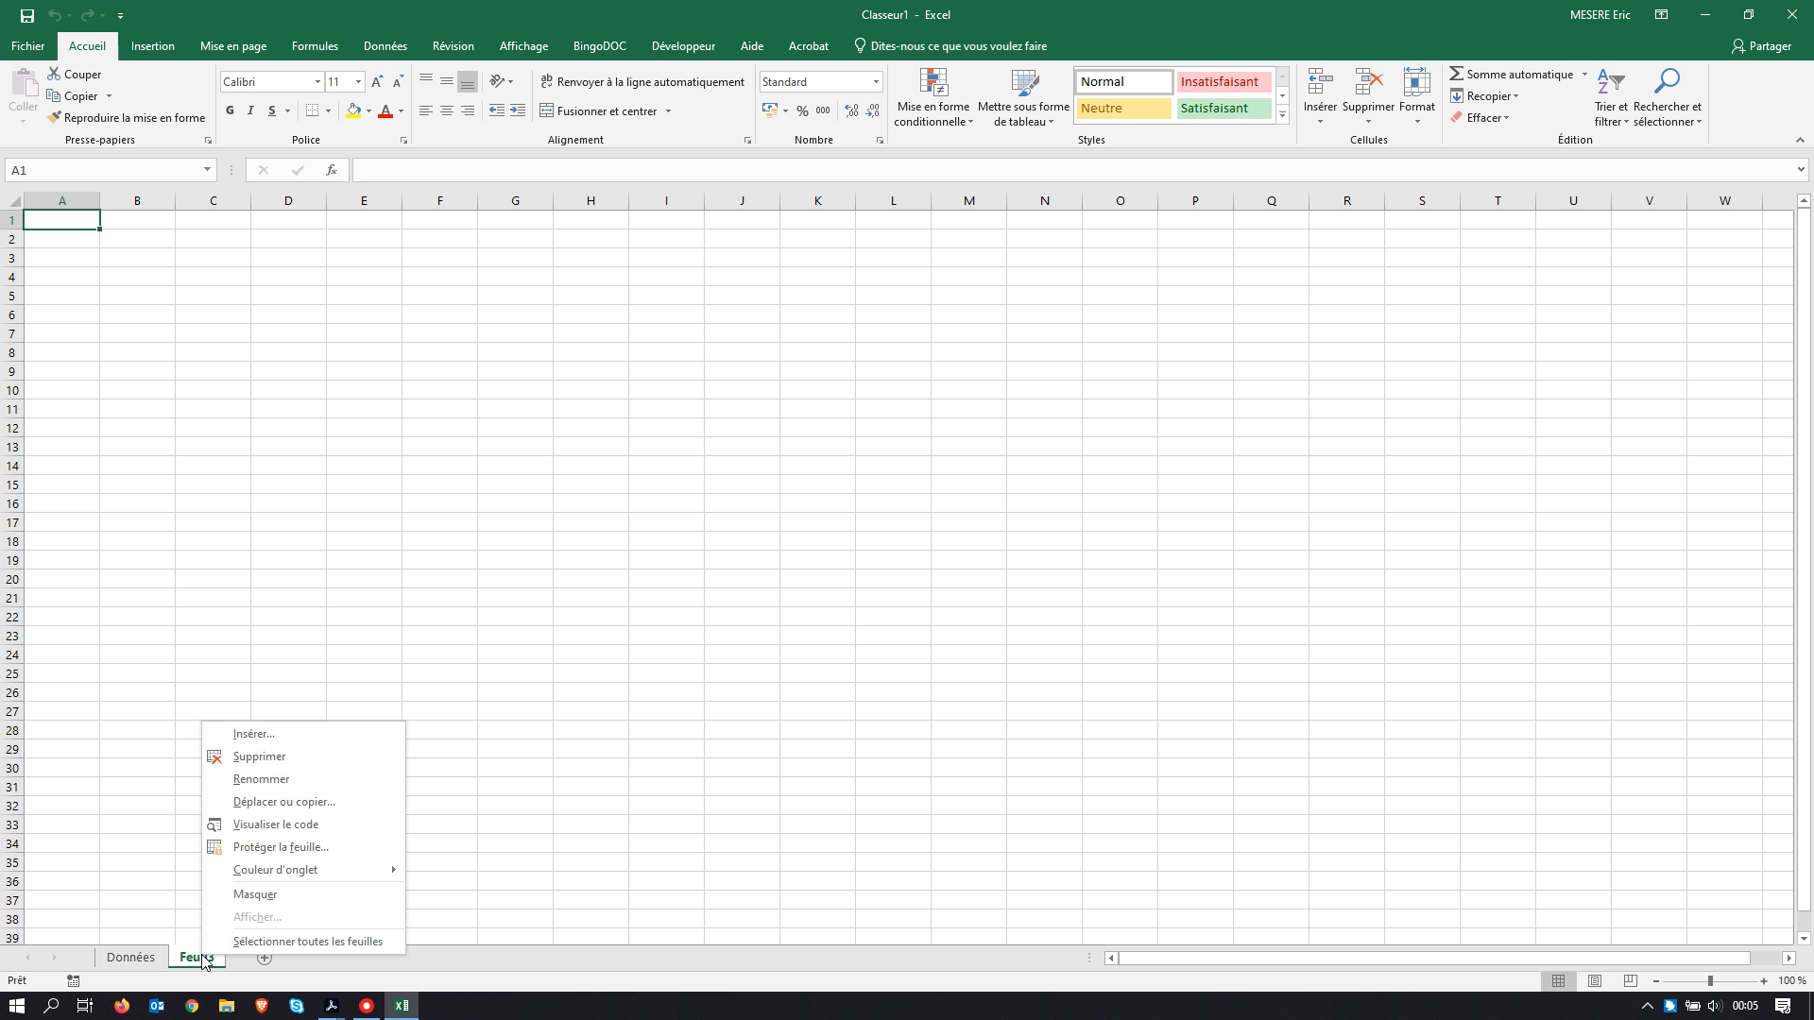
click(249, 736)
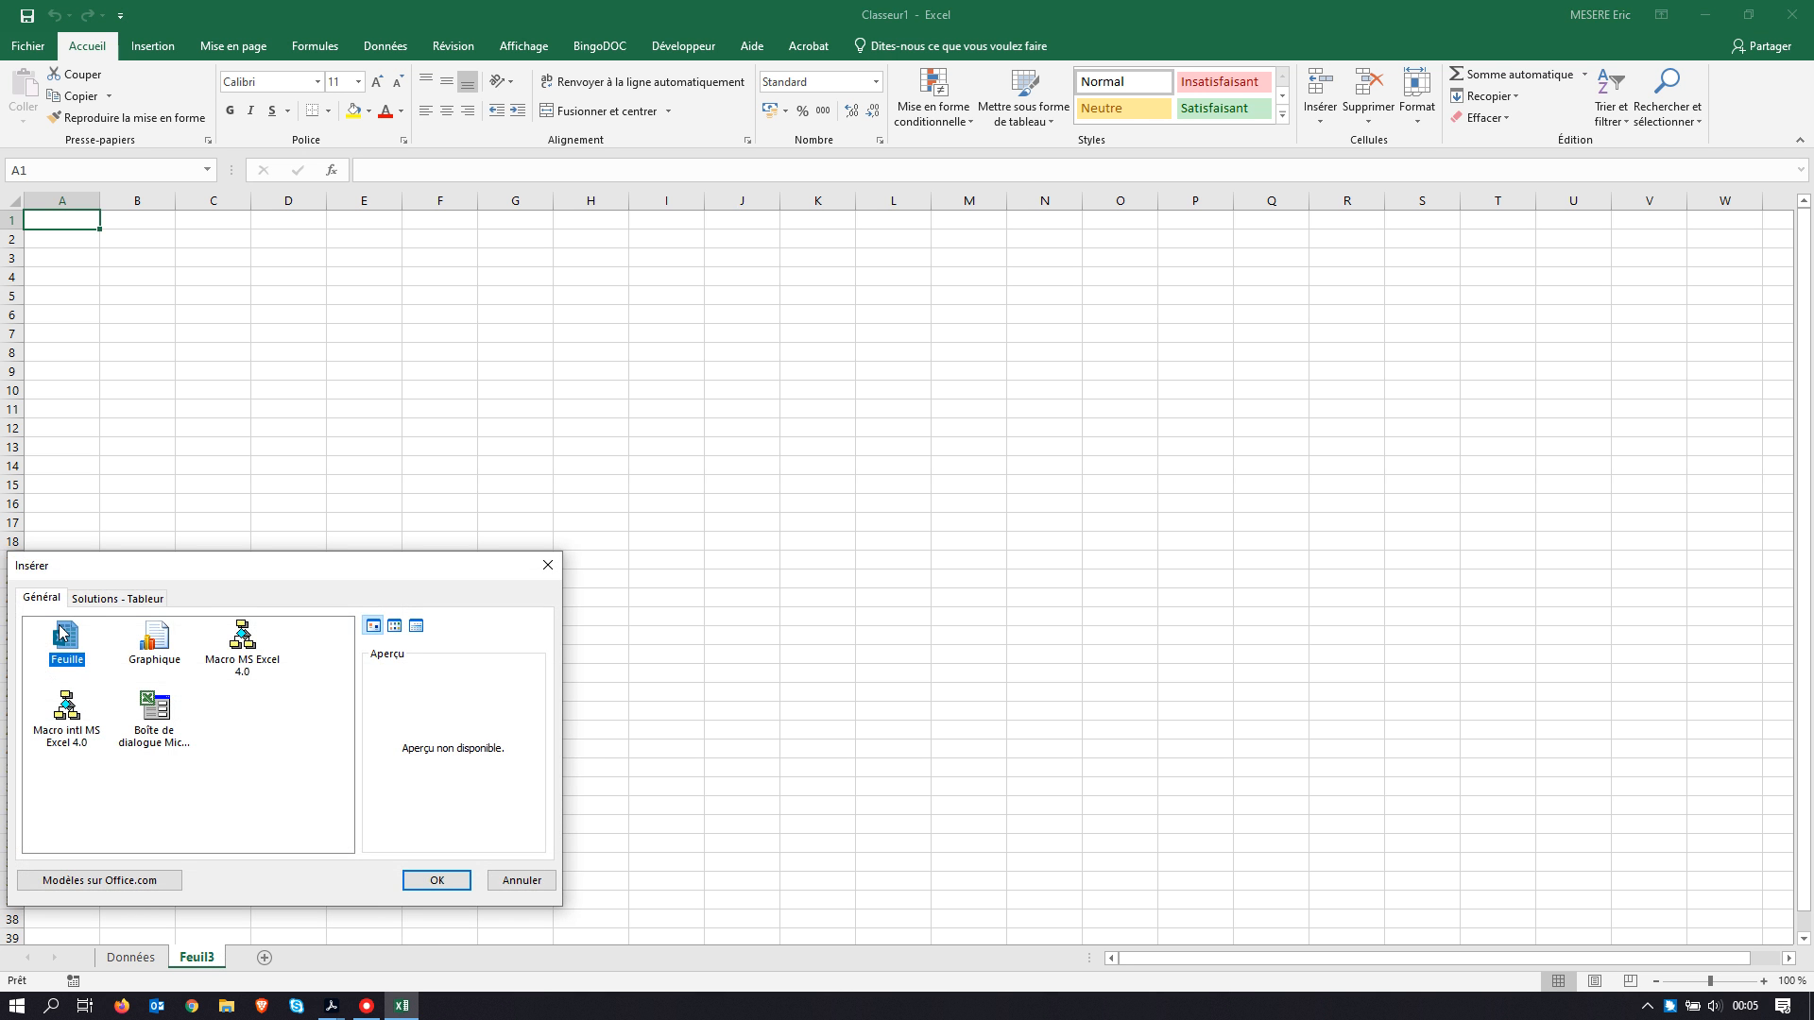
click(452, 886)
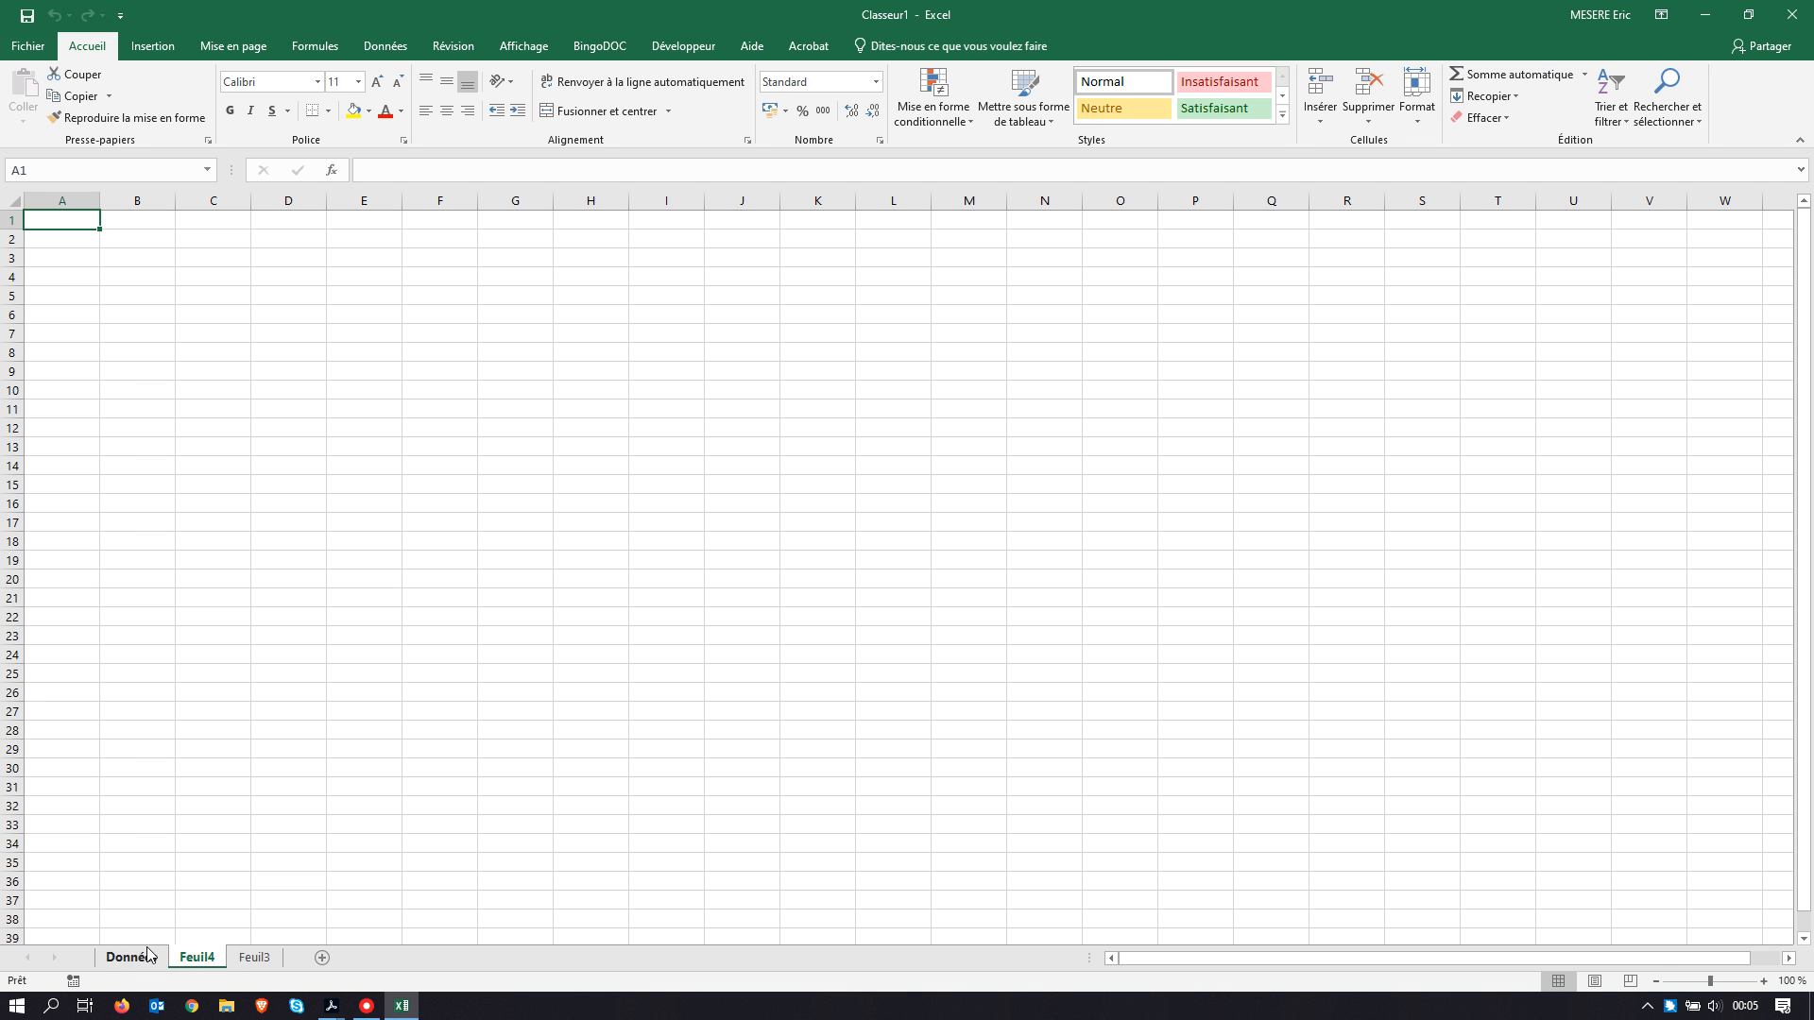
drag(135, 959, 295, 966)
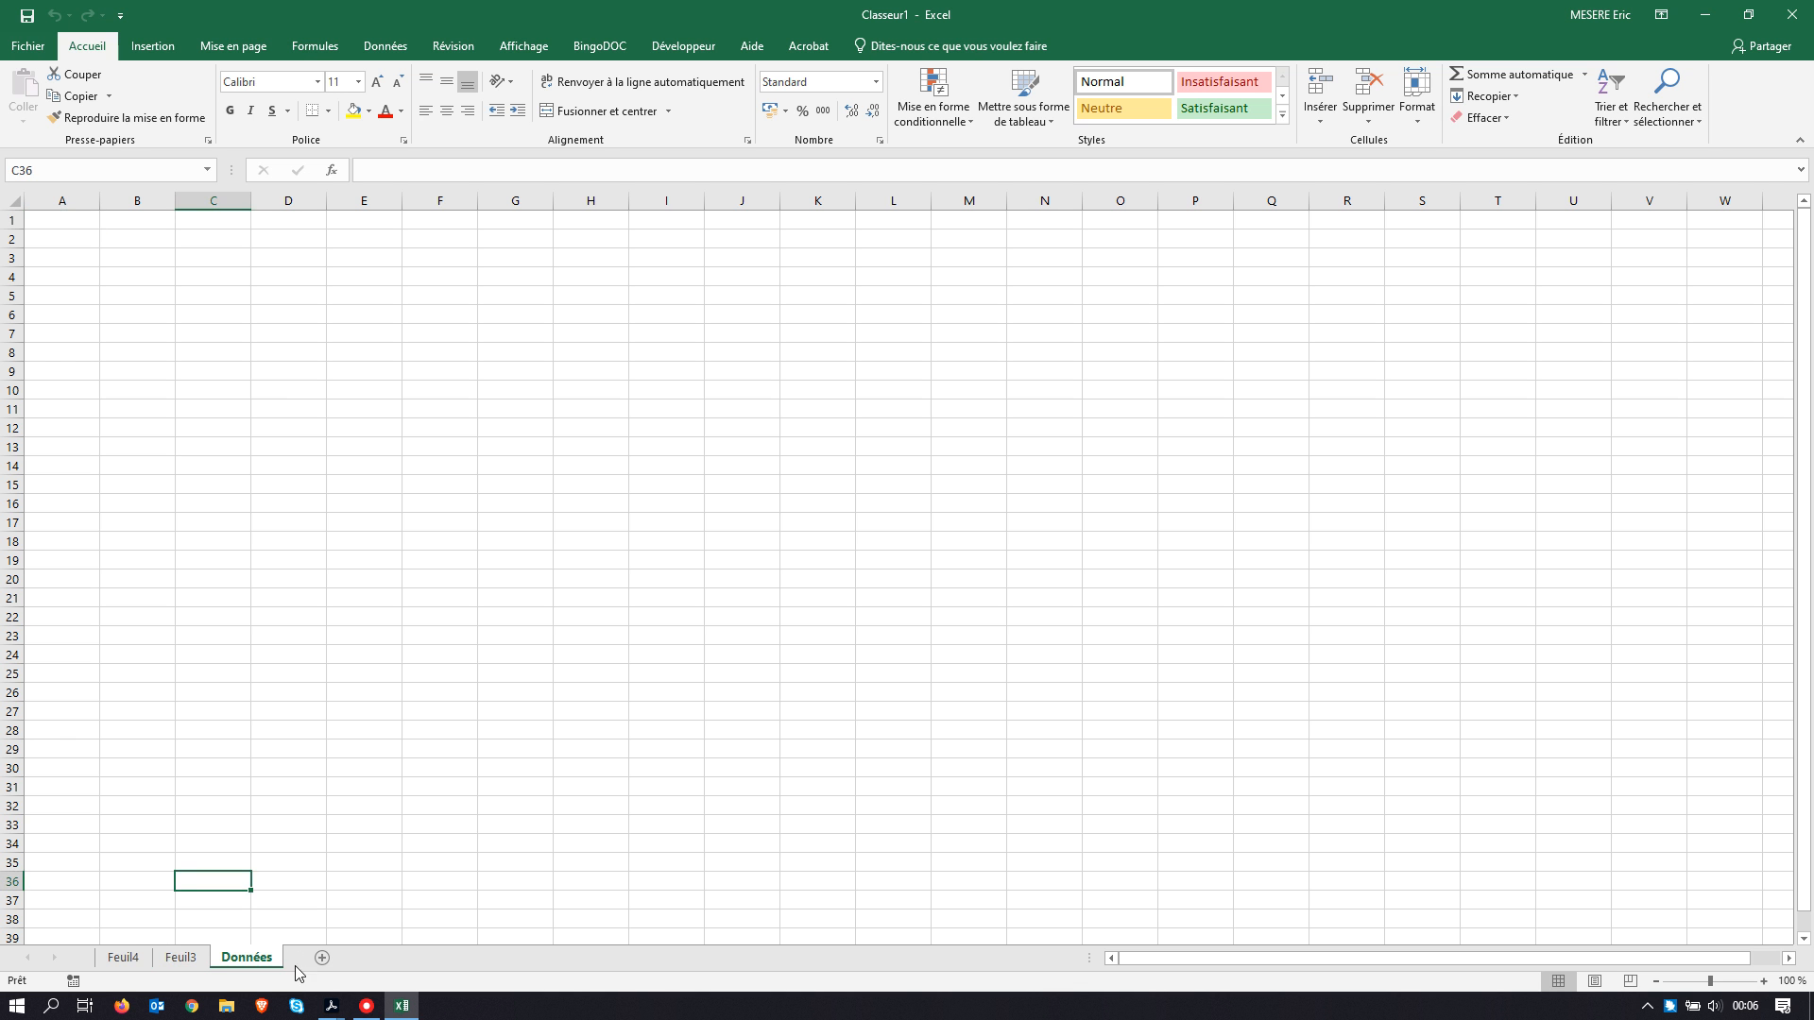
drag(181, 957, 114, 958)
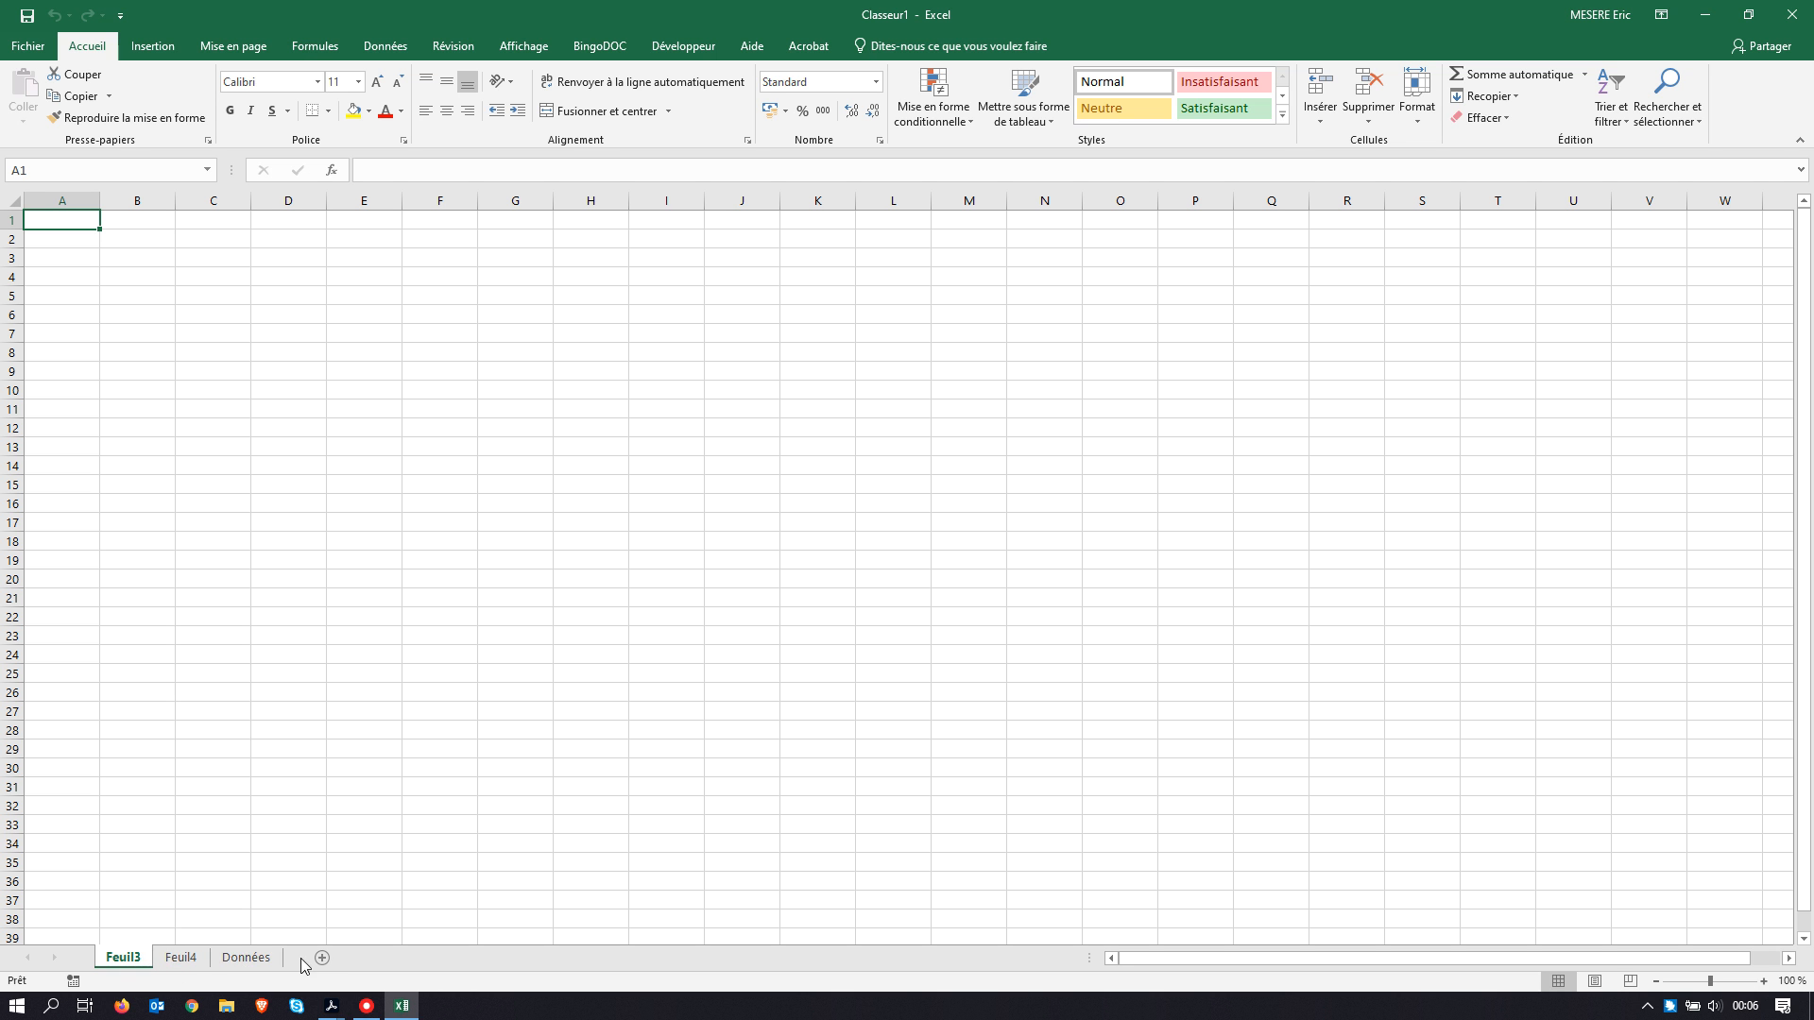
Step: Color the Données sheet tab standard red and make Feuil4 the active sheet
right_click(234, 960)
mouse_move(330, 867)
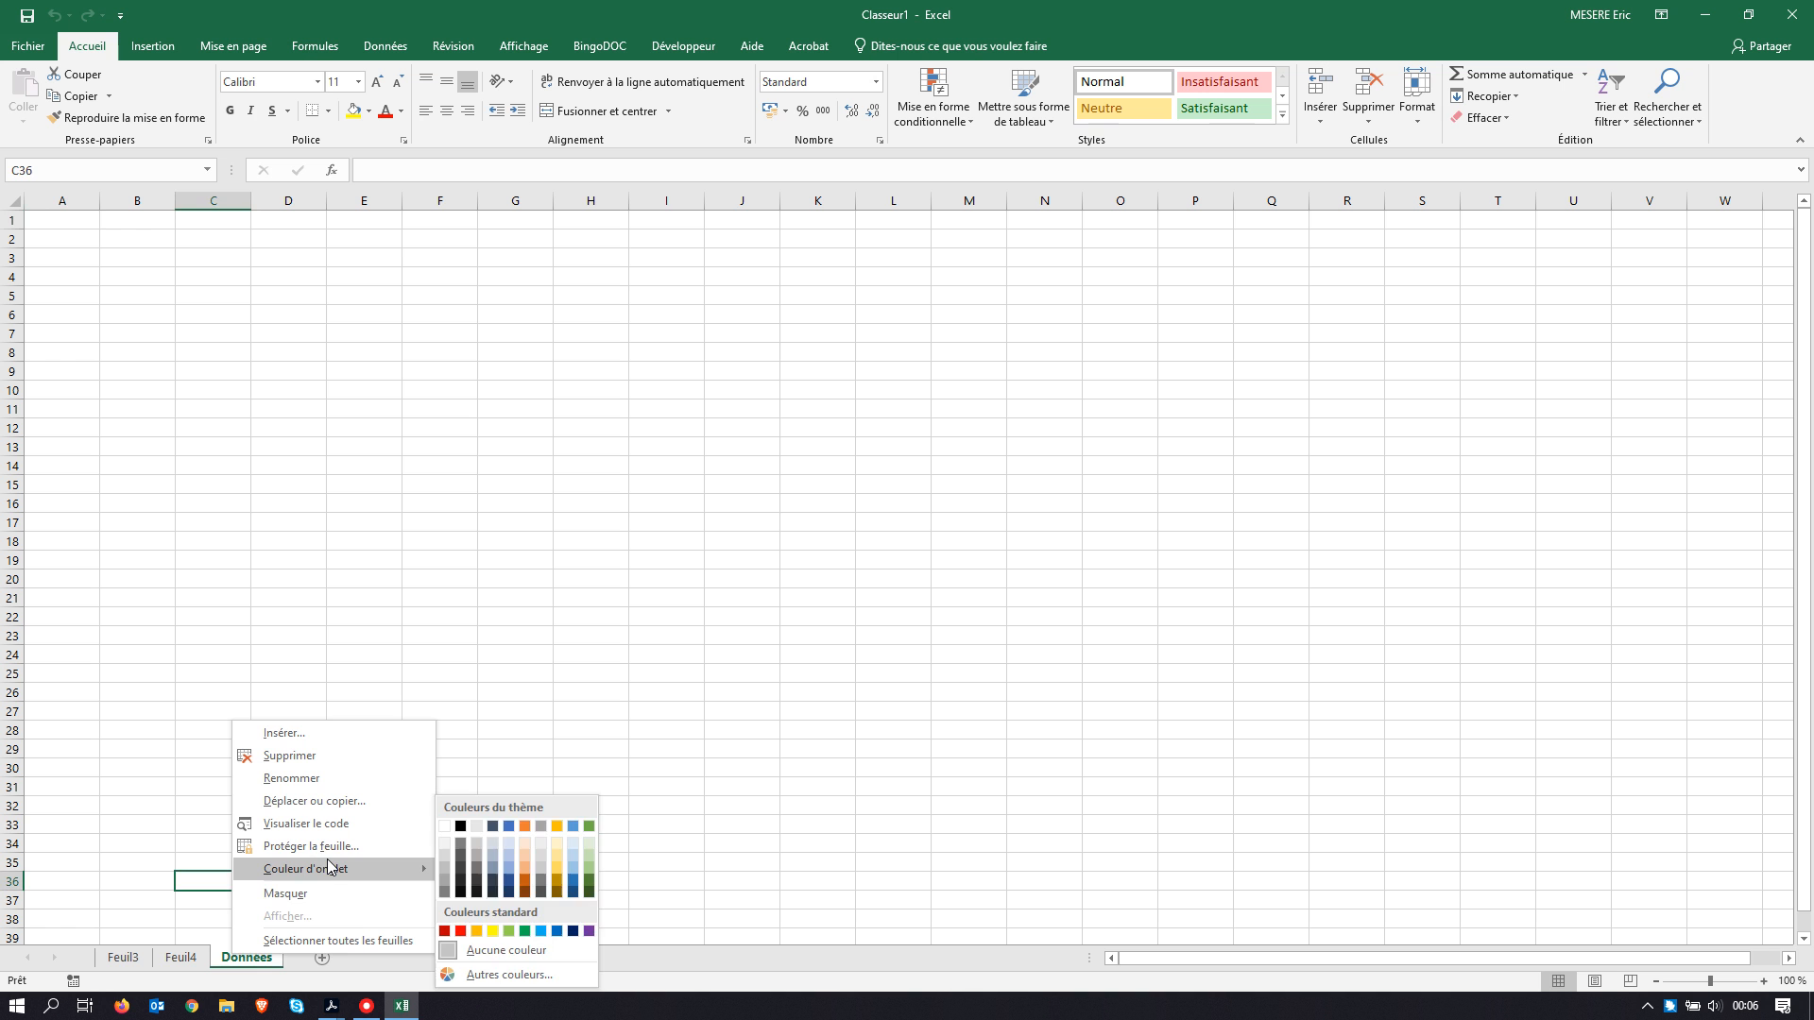
click(460, 932)
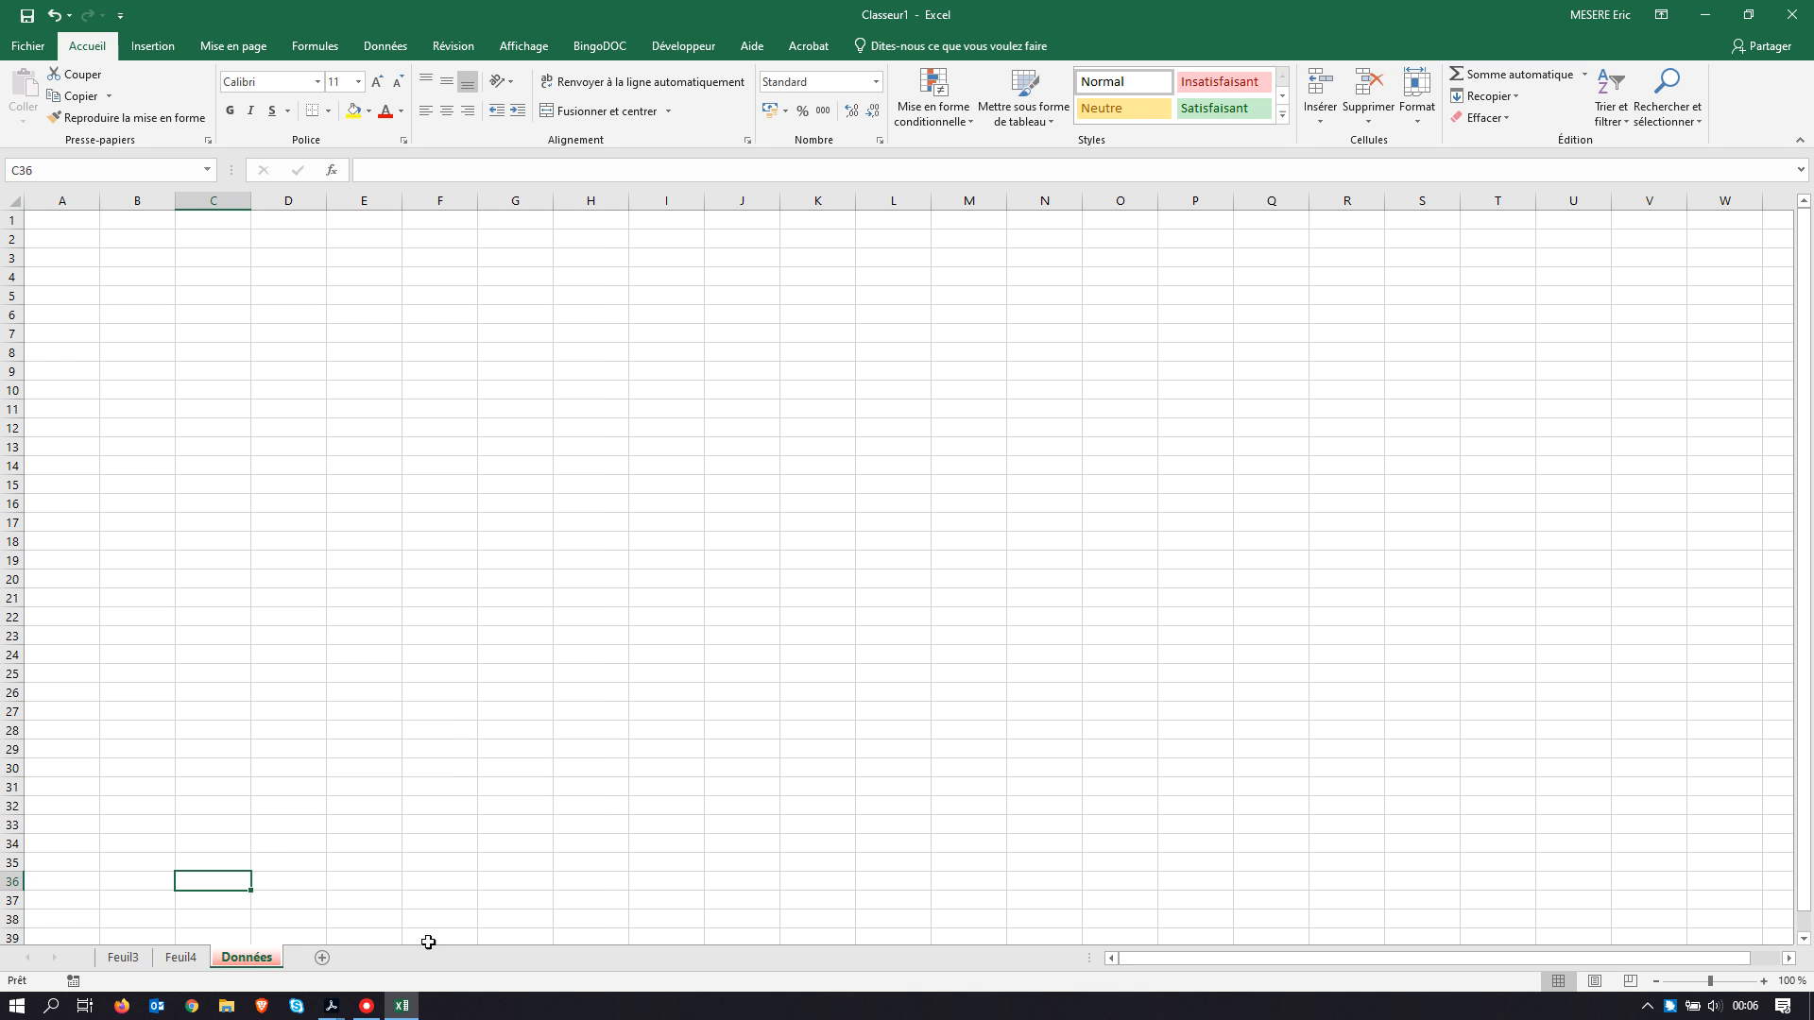
click(170, 956)
click(122, 962)
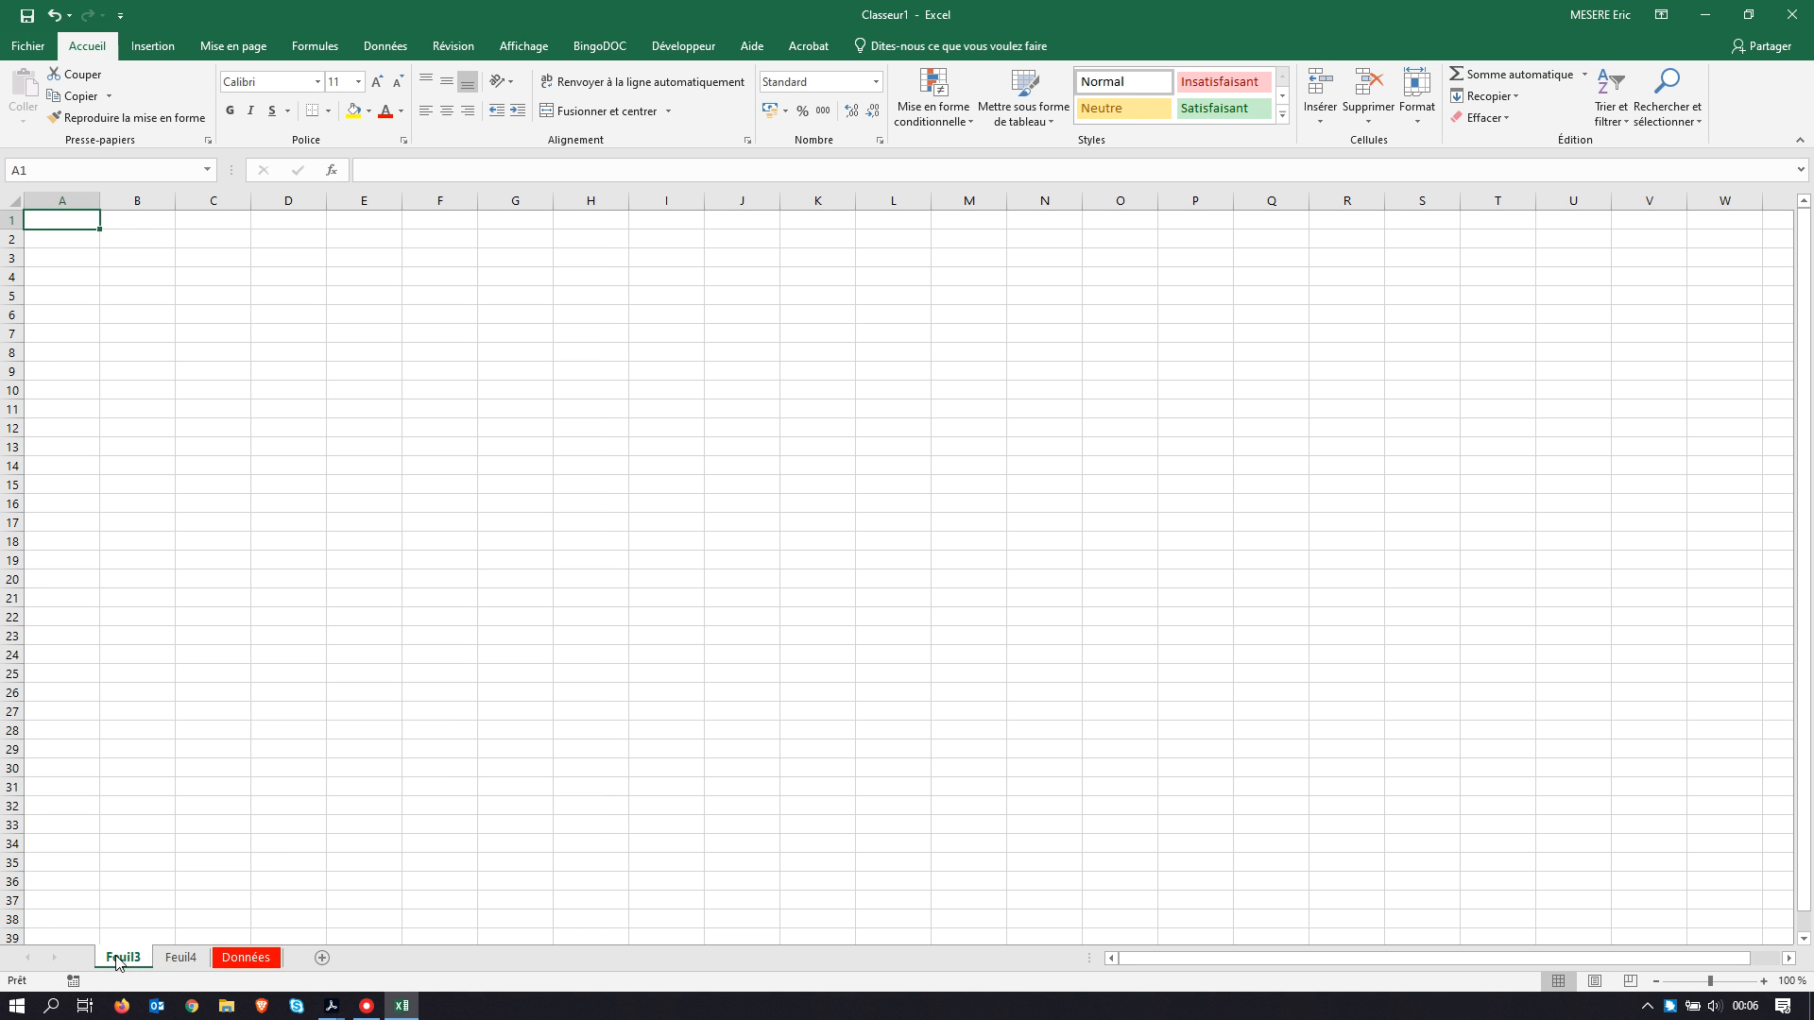
click(181, 960)
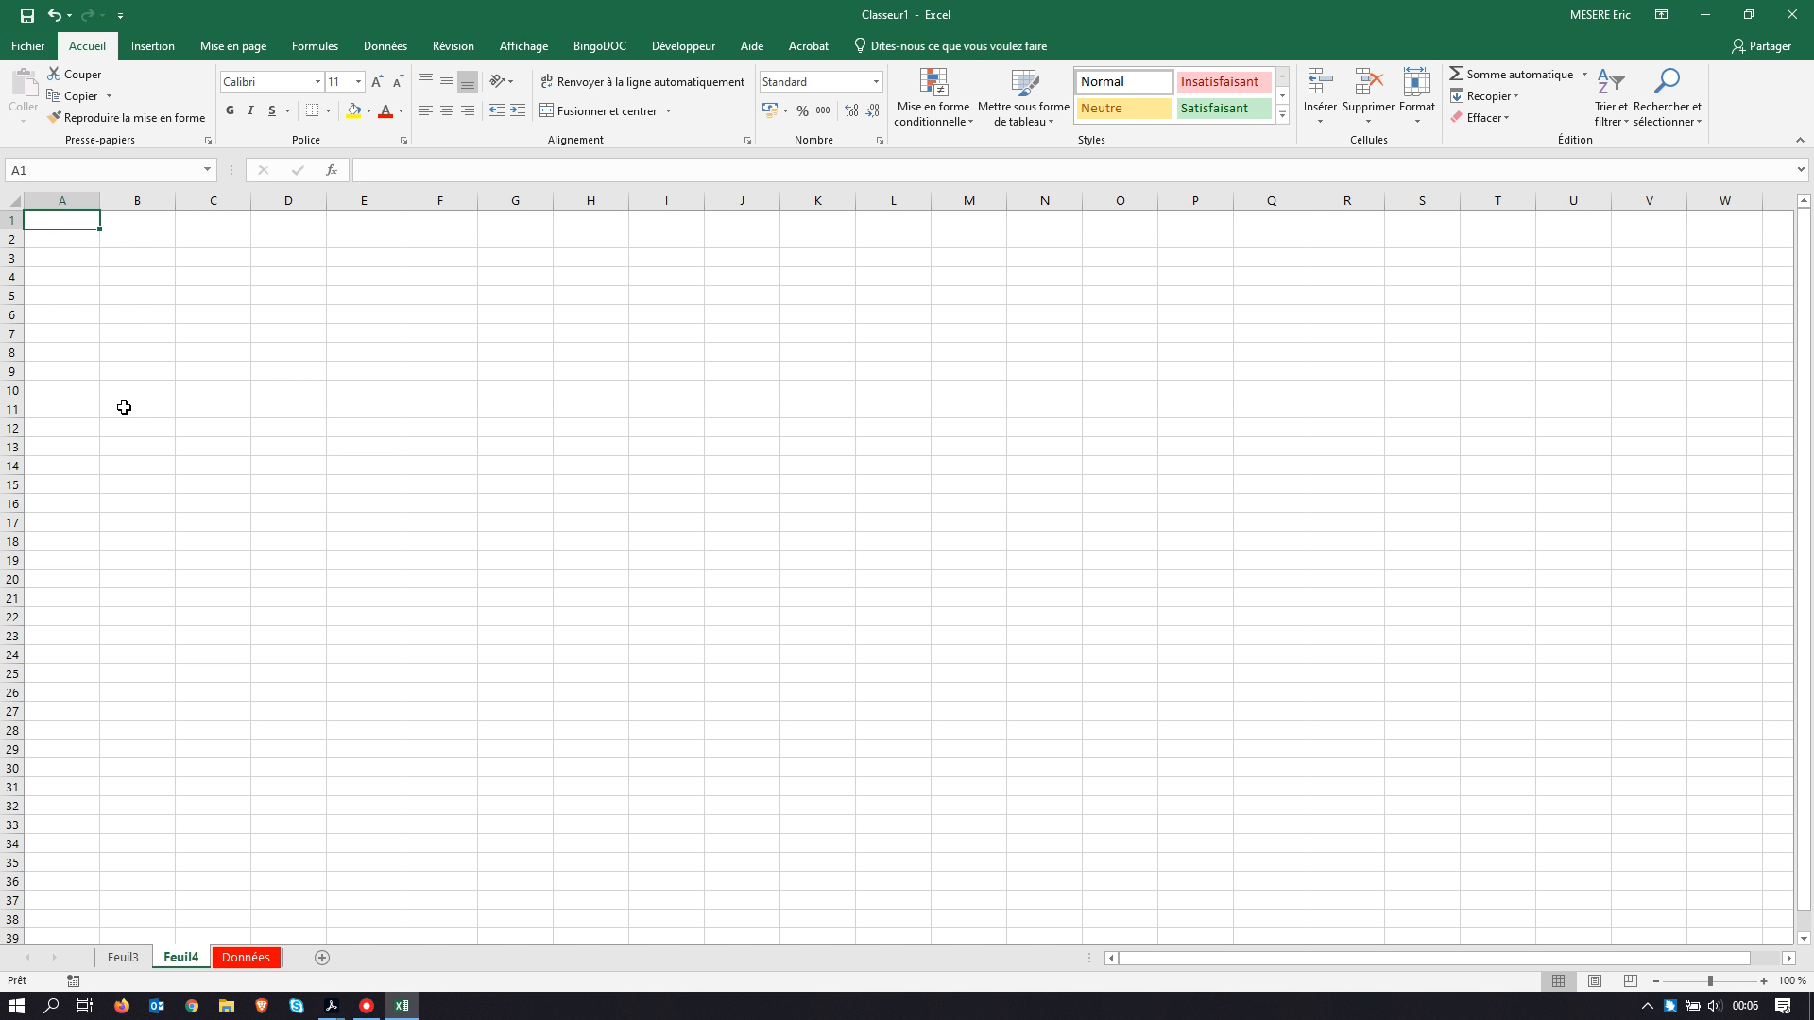
Step: Look at the Enregistrer sous dialog for the workbook and close it without saving
click(28, 47)
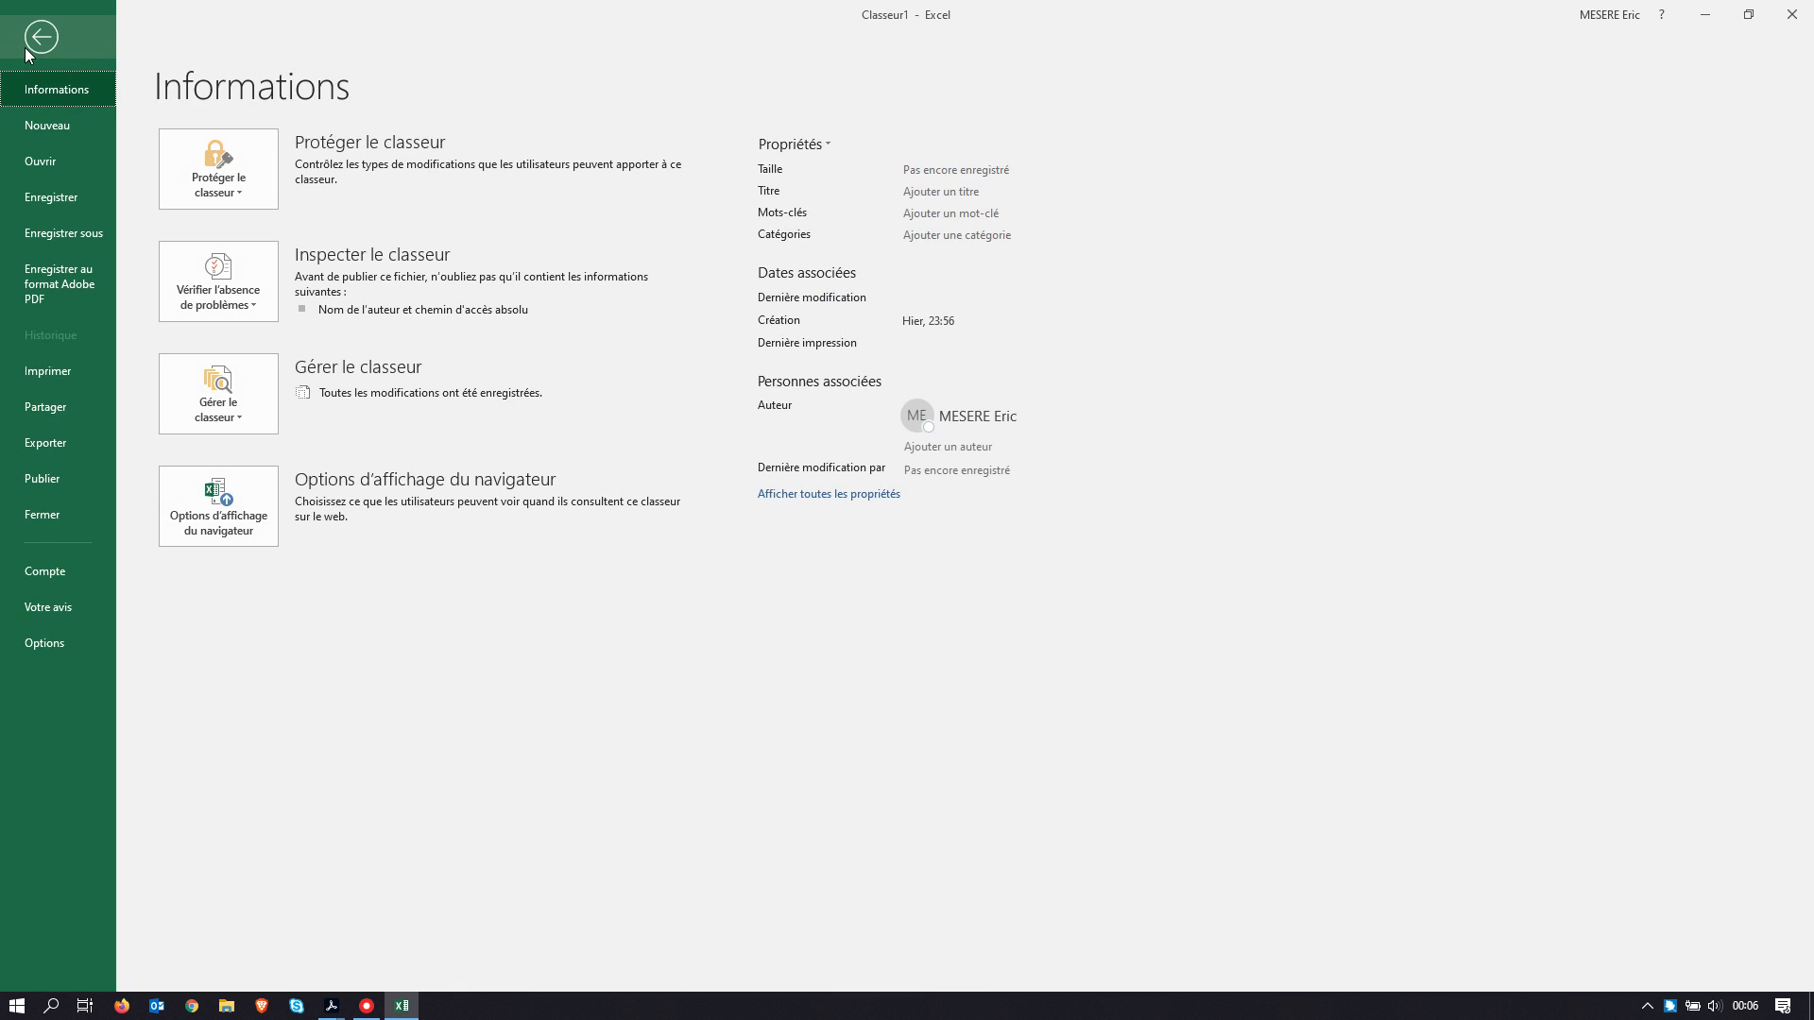
click(85, 238)
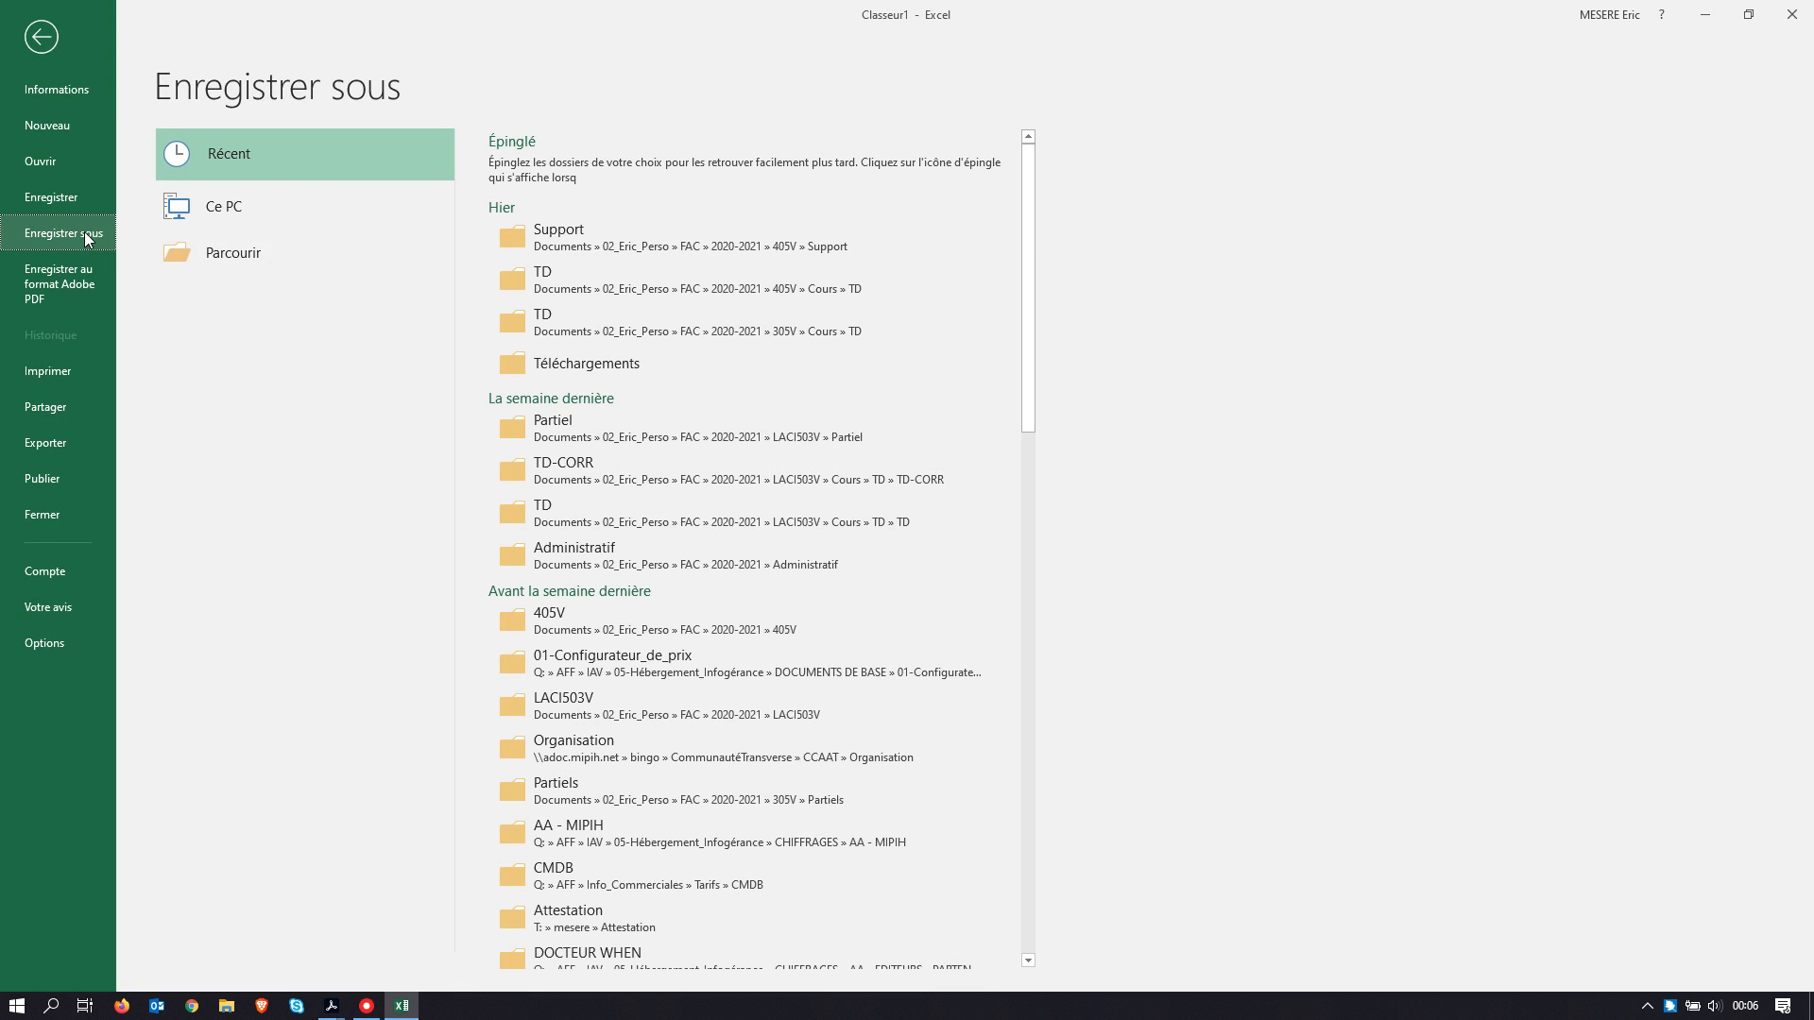
click(236, 253)
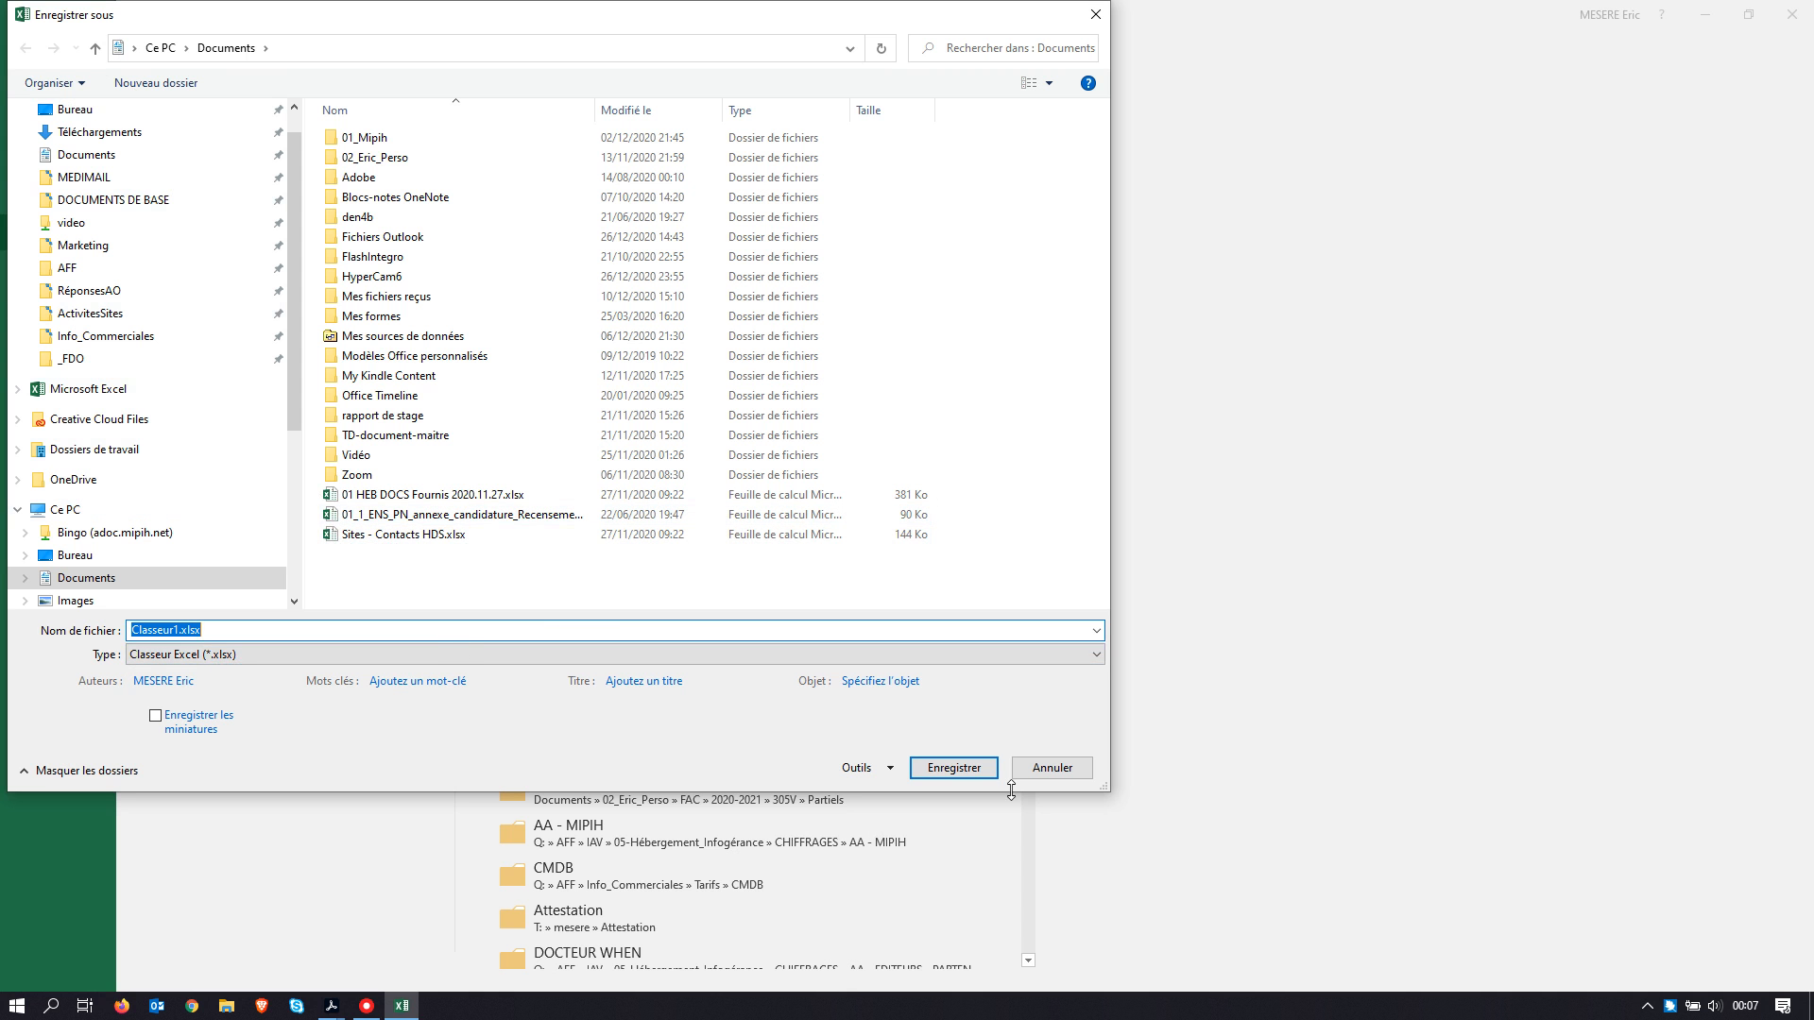
click(1051, 767)
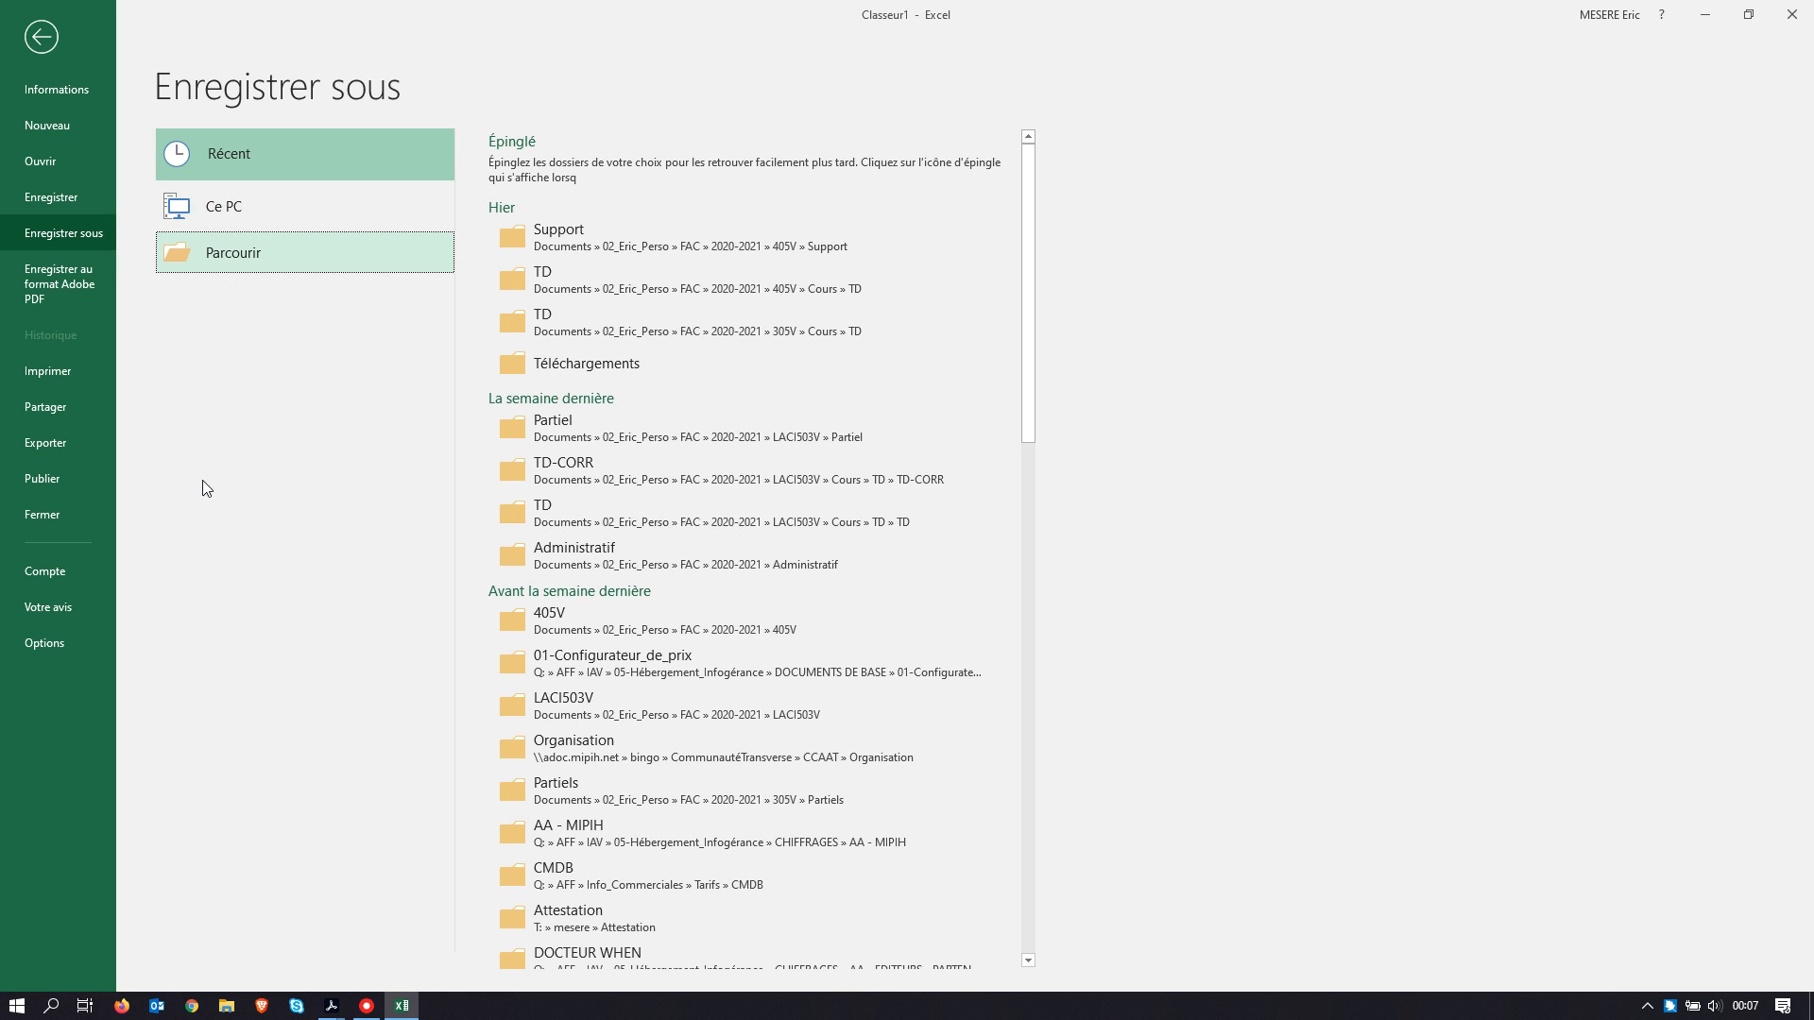
Step: Look at the Nouveau page and the Enregistrer sous dialog again, and return to the sheet without saving
click(49, 128)
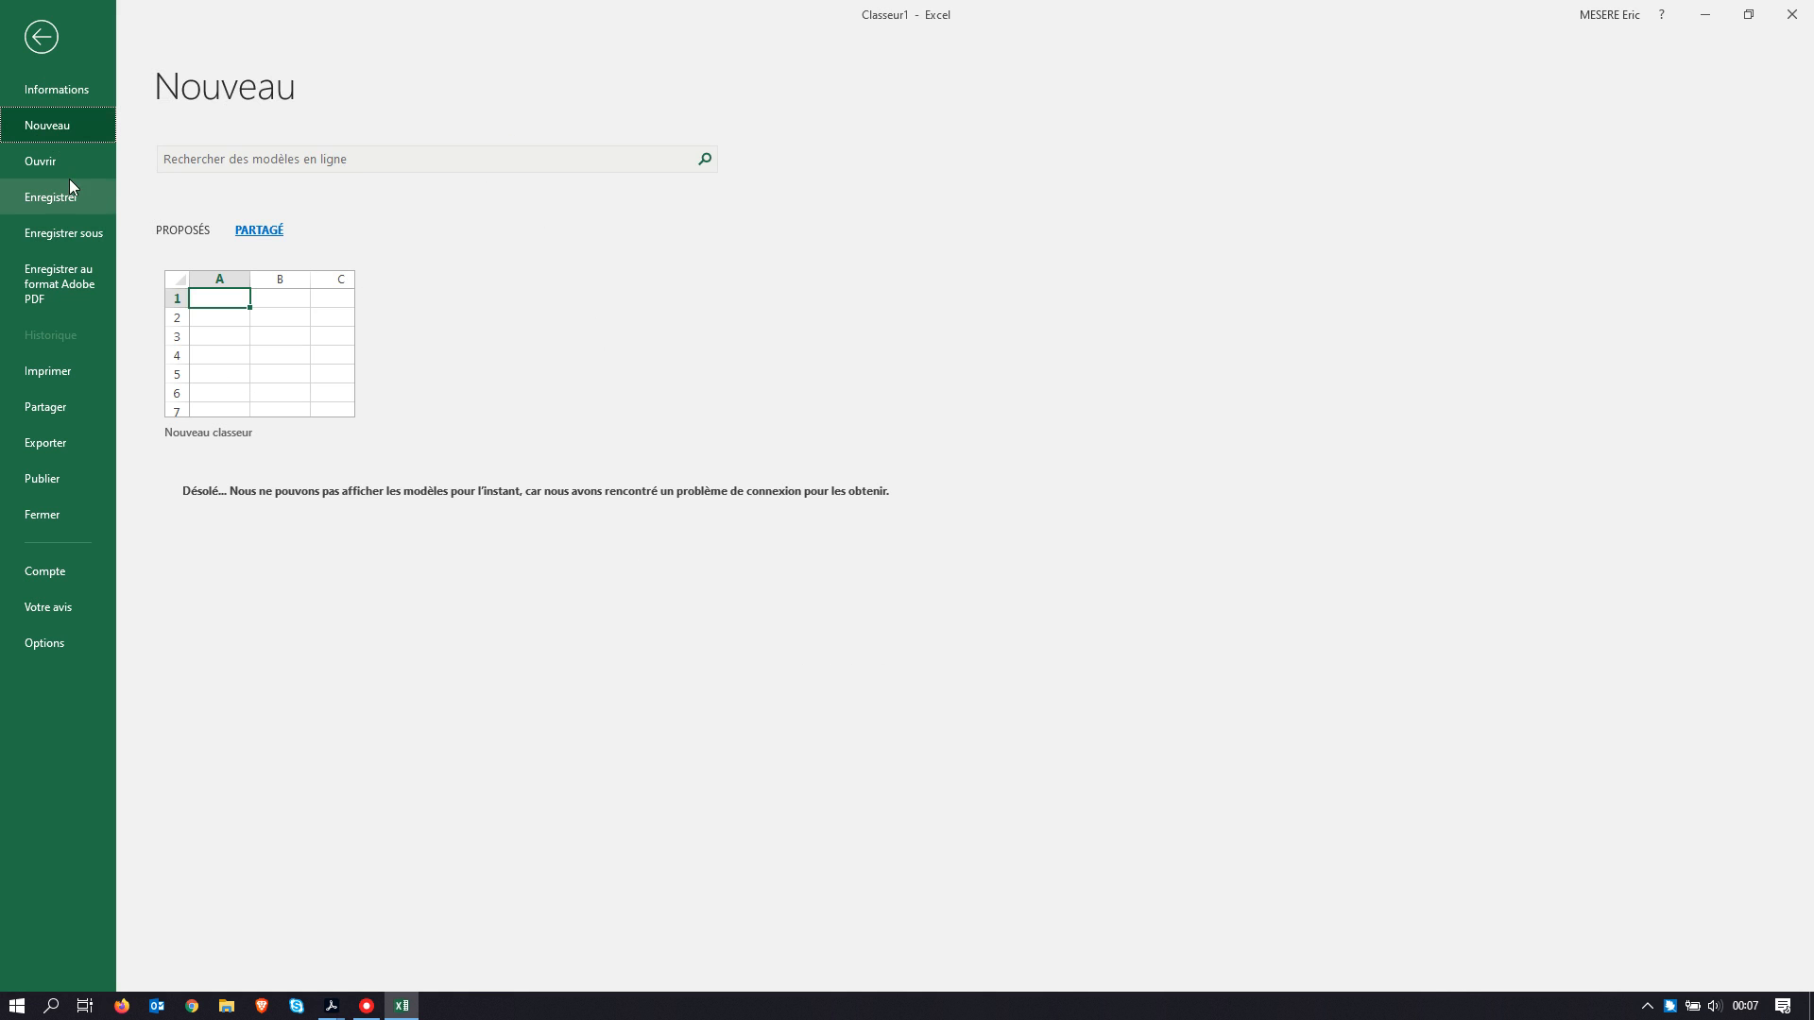
click(59, 234)
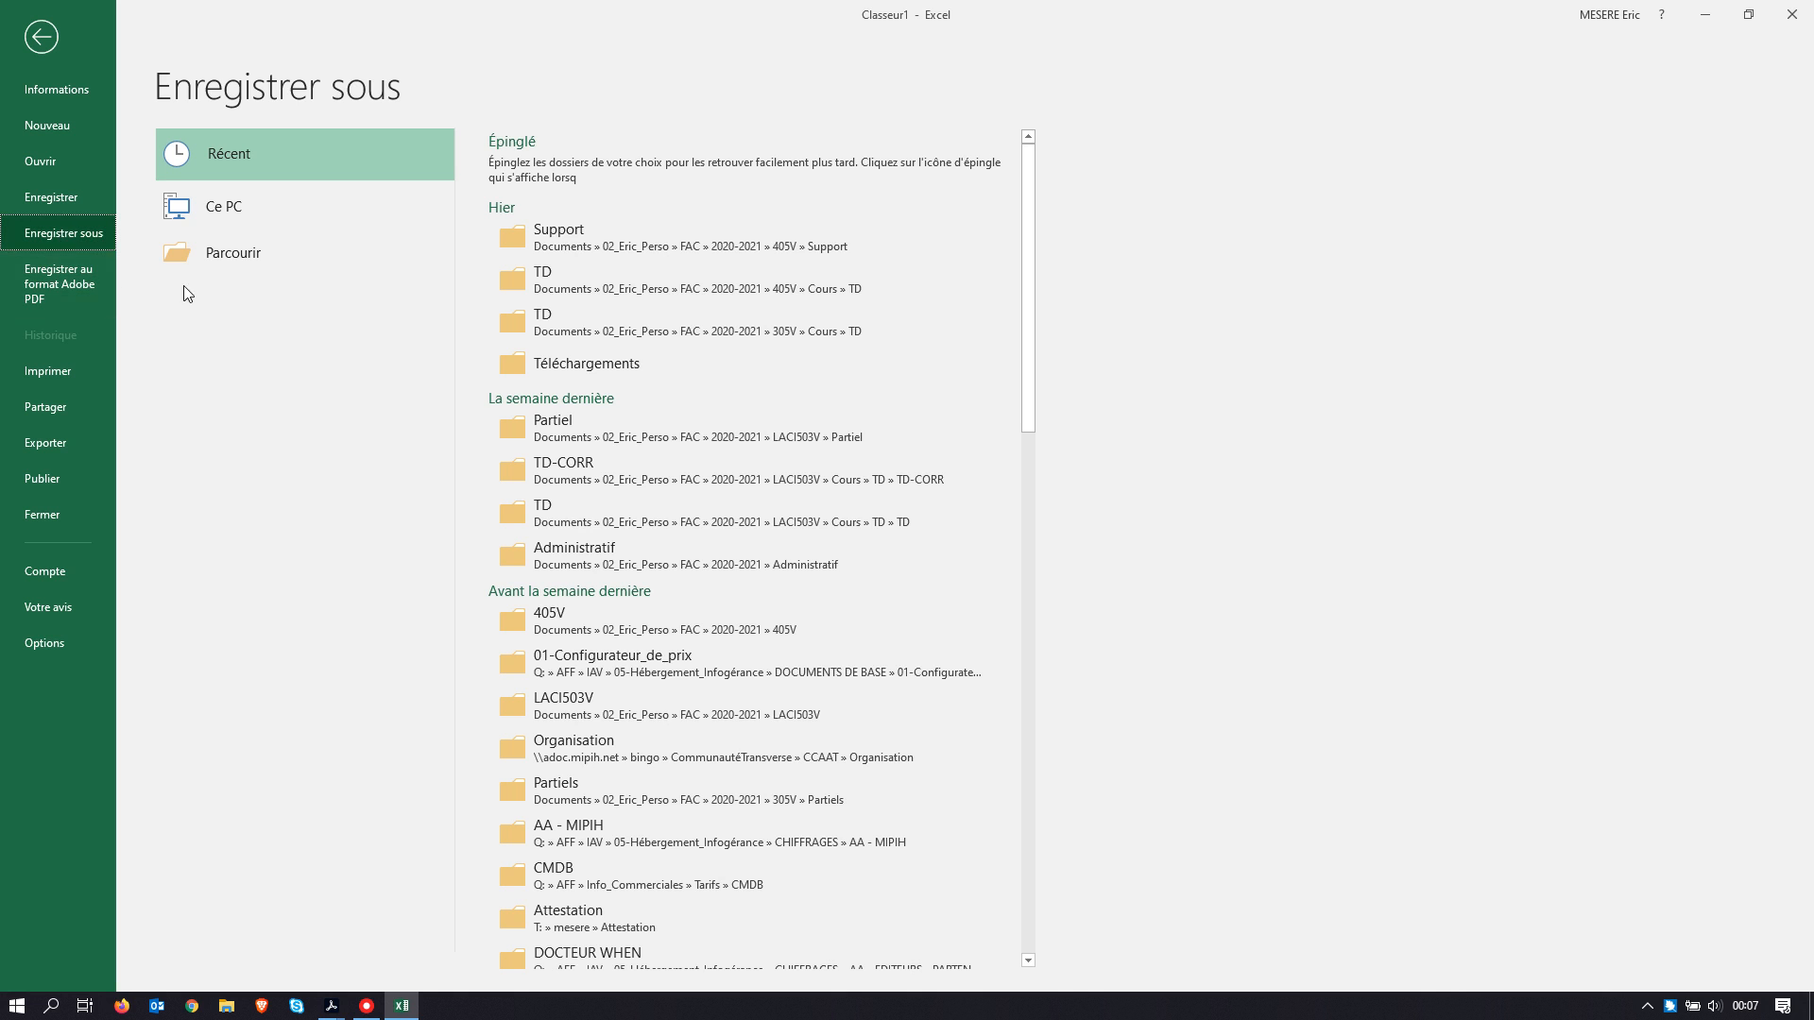
click(216, 267)
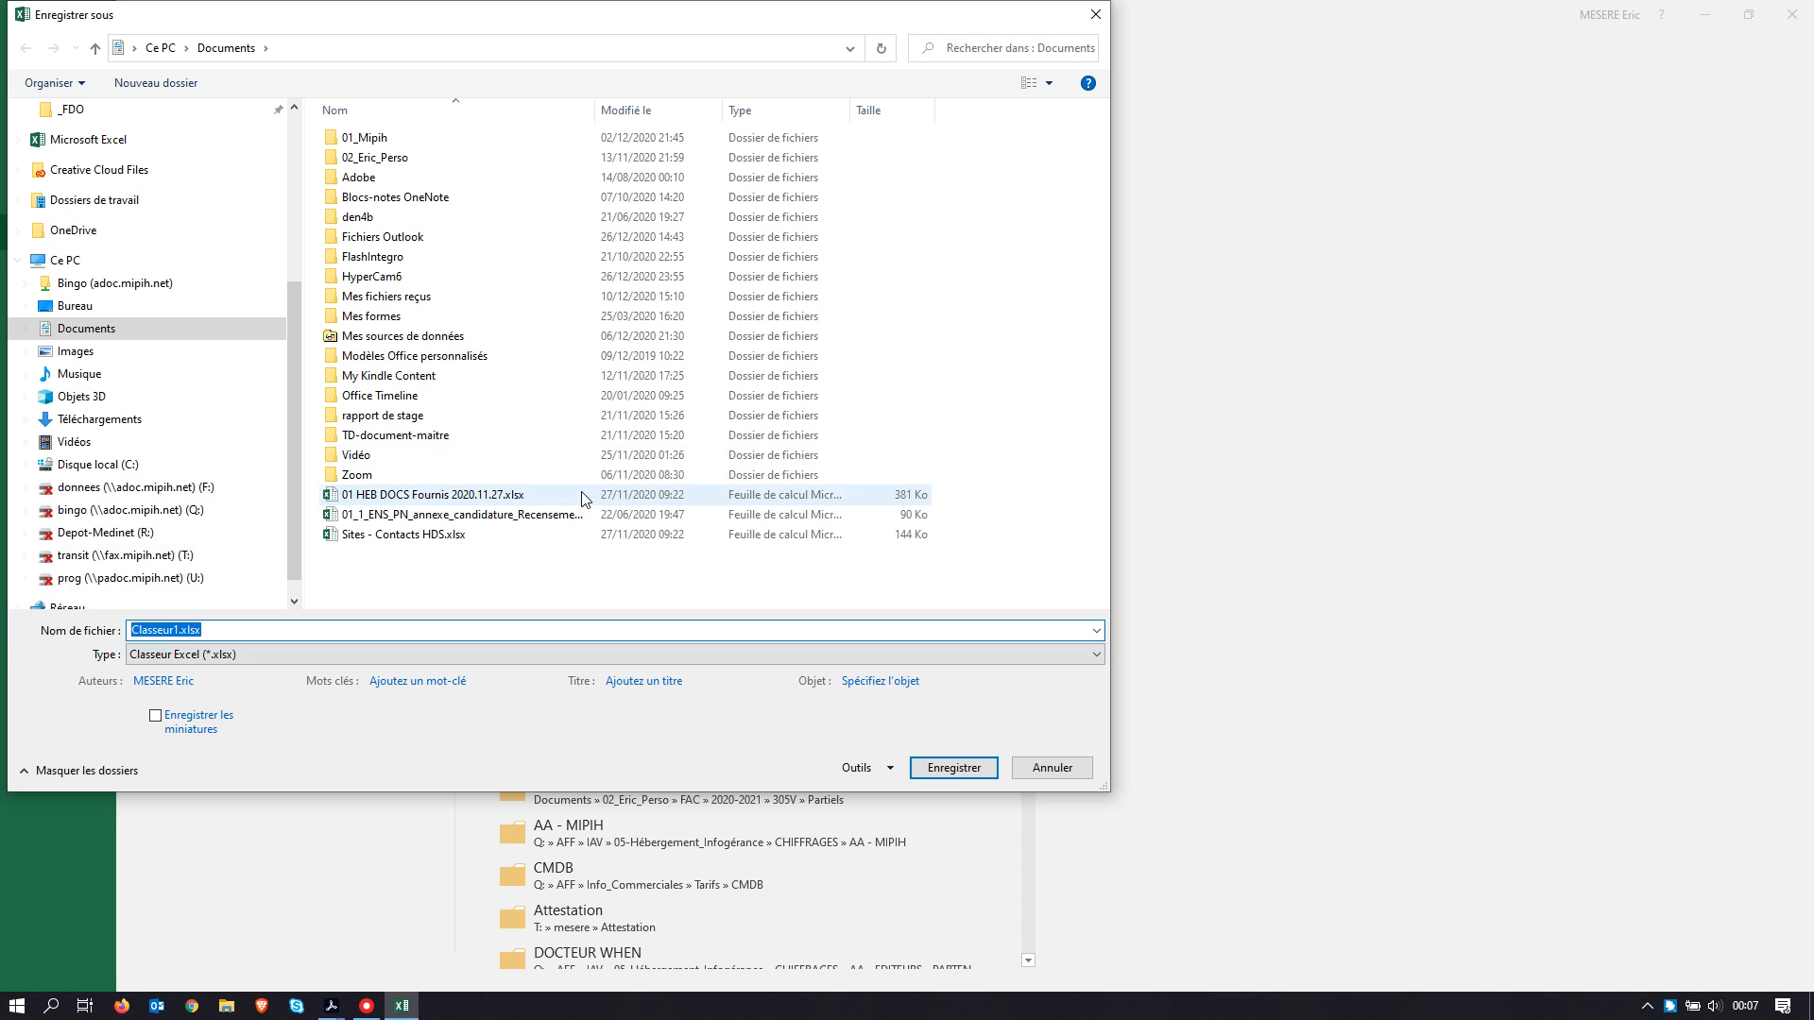
click(1051, 767)
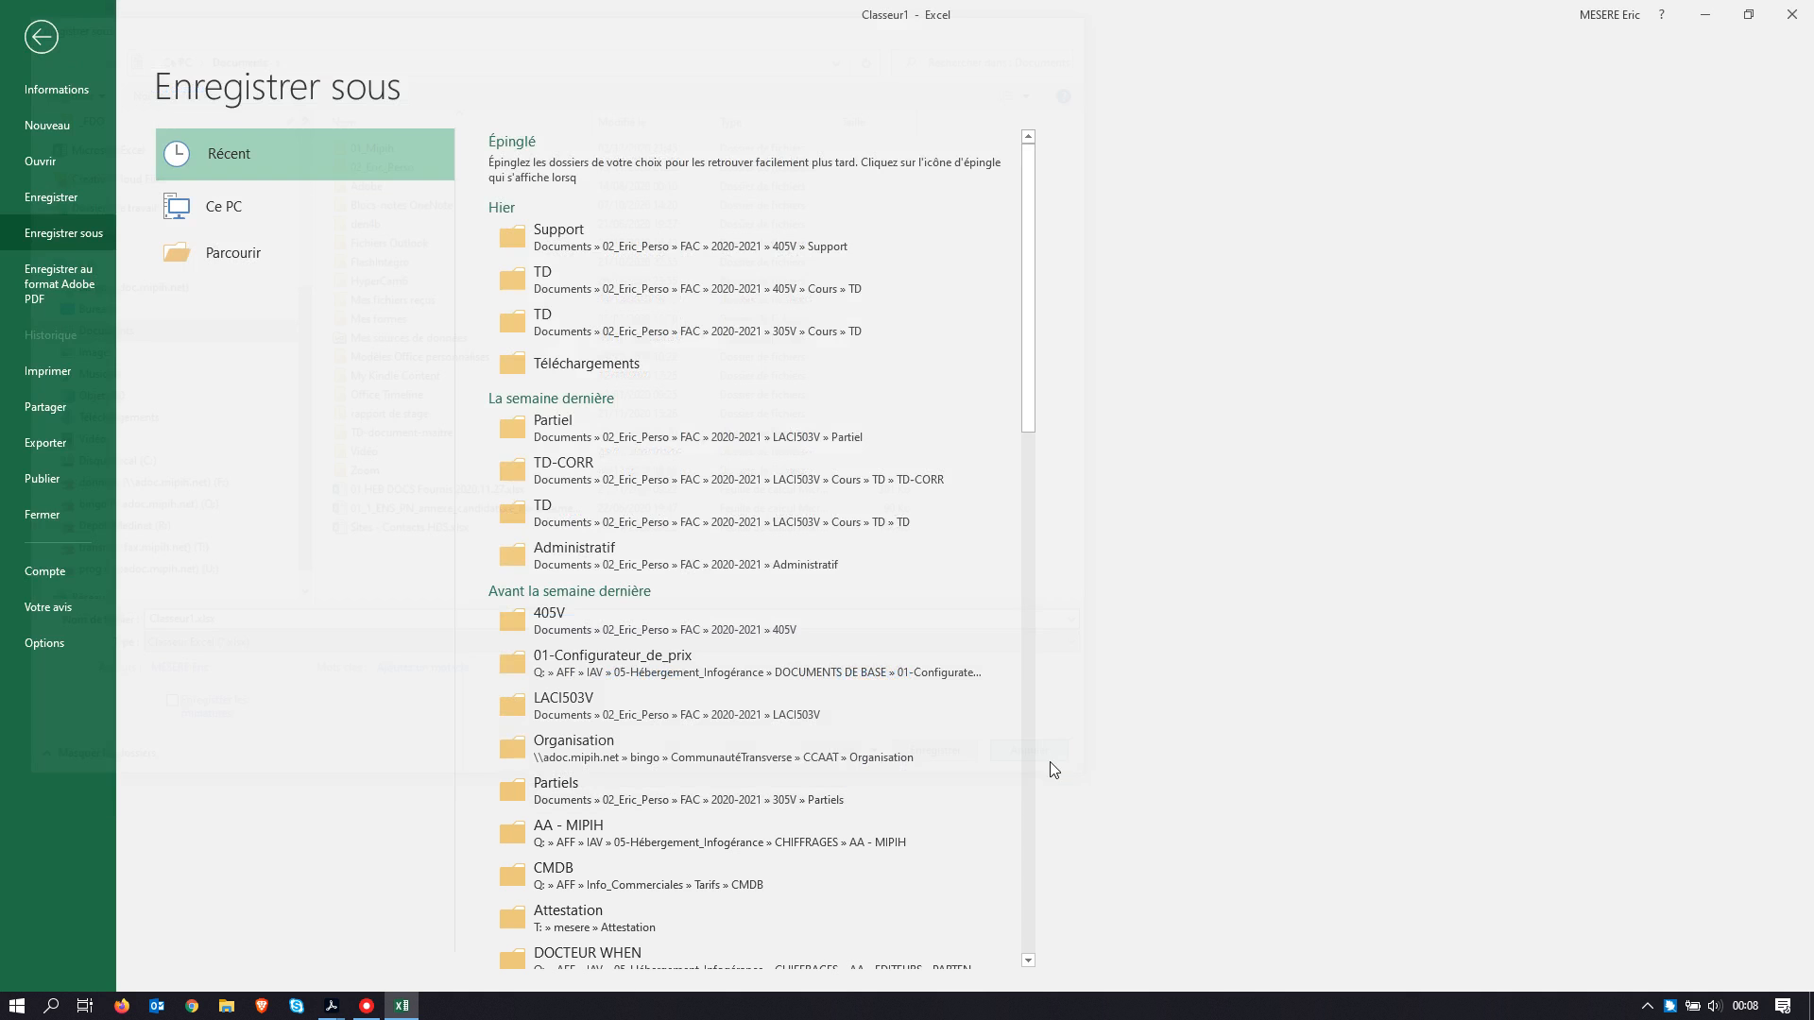
click(43, 43)
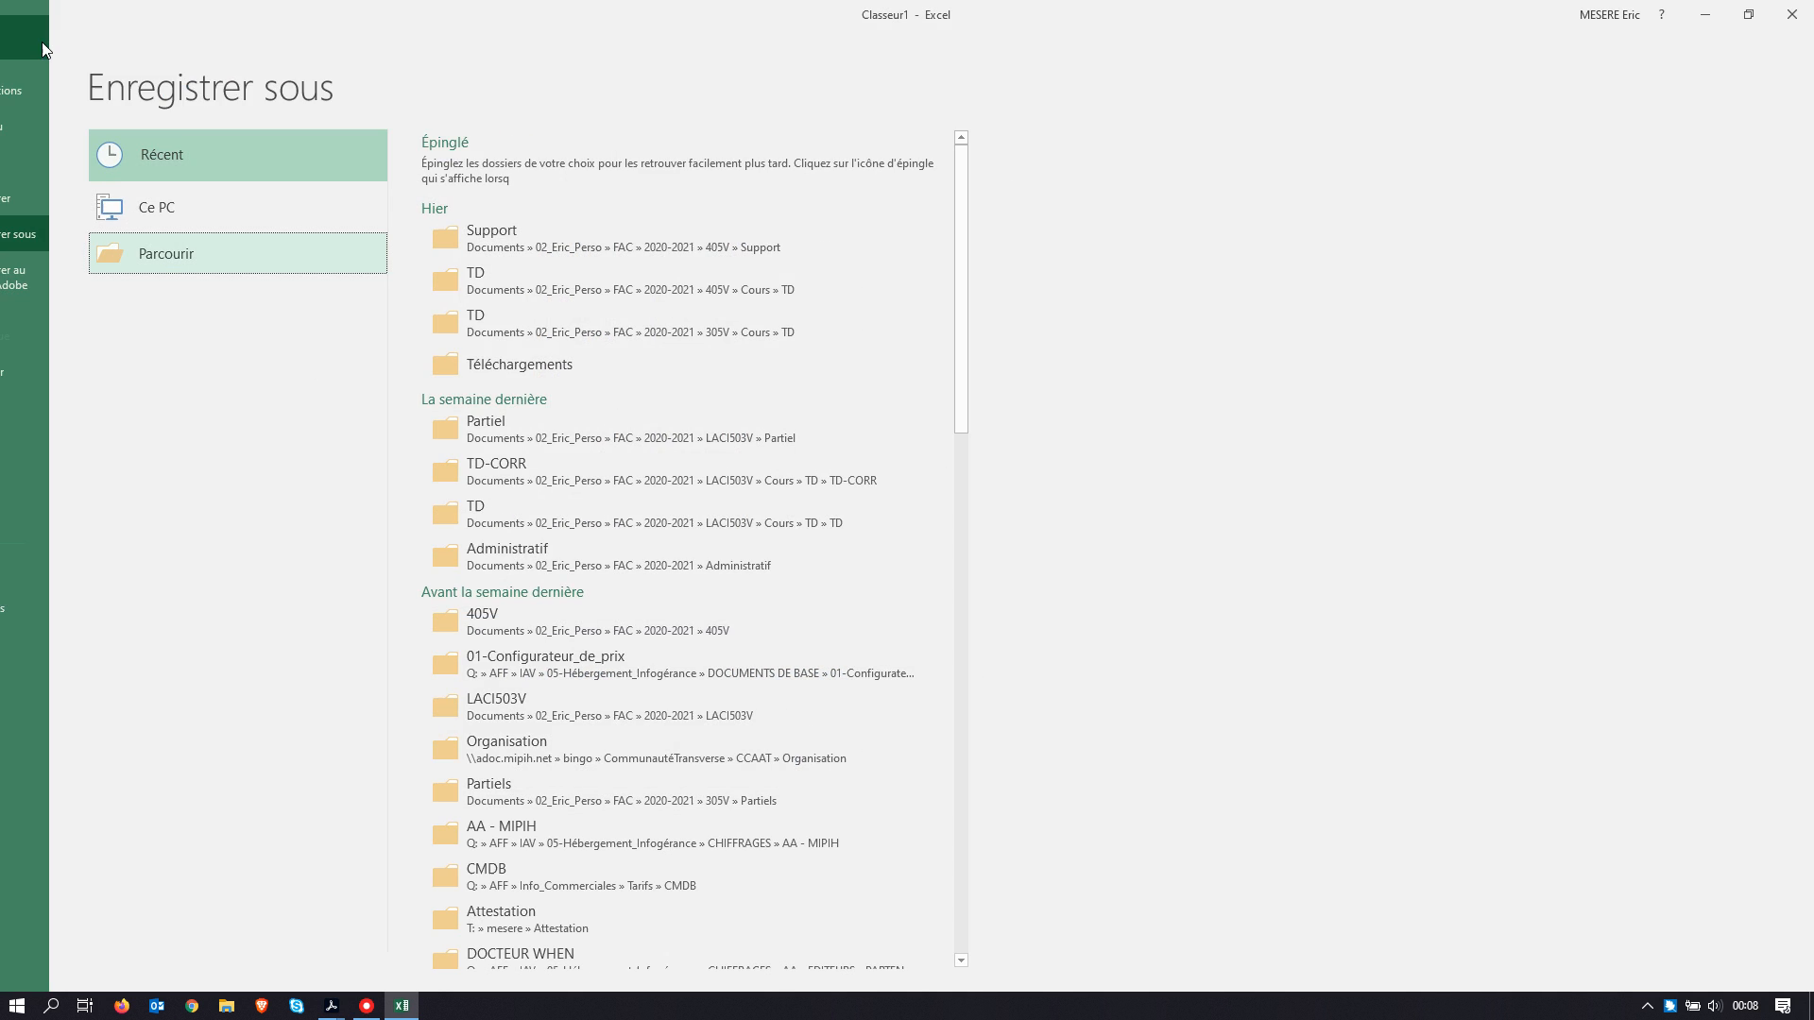
click(37, 38)
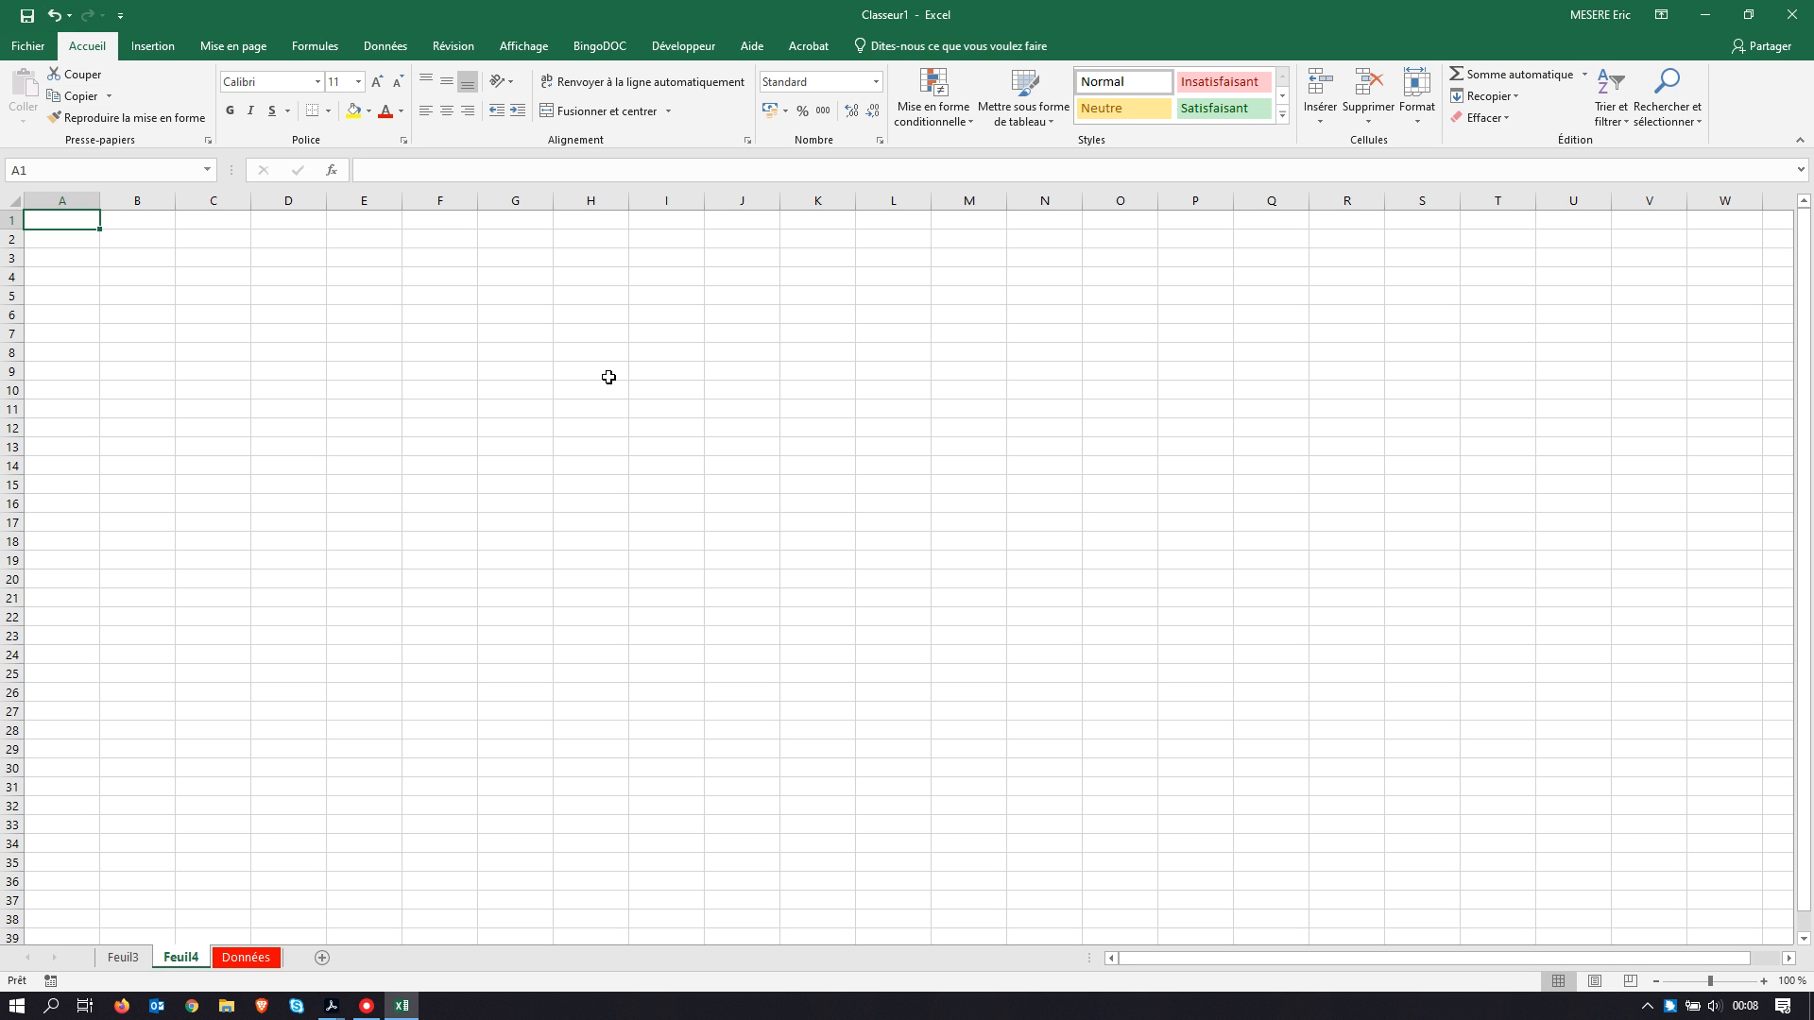
Step: Select individual cells in the range B4 to C9 one at a time, ending on C6, and check each address in the Name Box
click(156, 292)
click(215, 292)
click(219, 333)
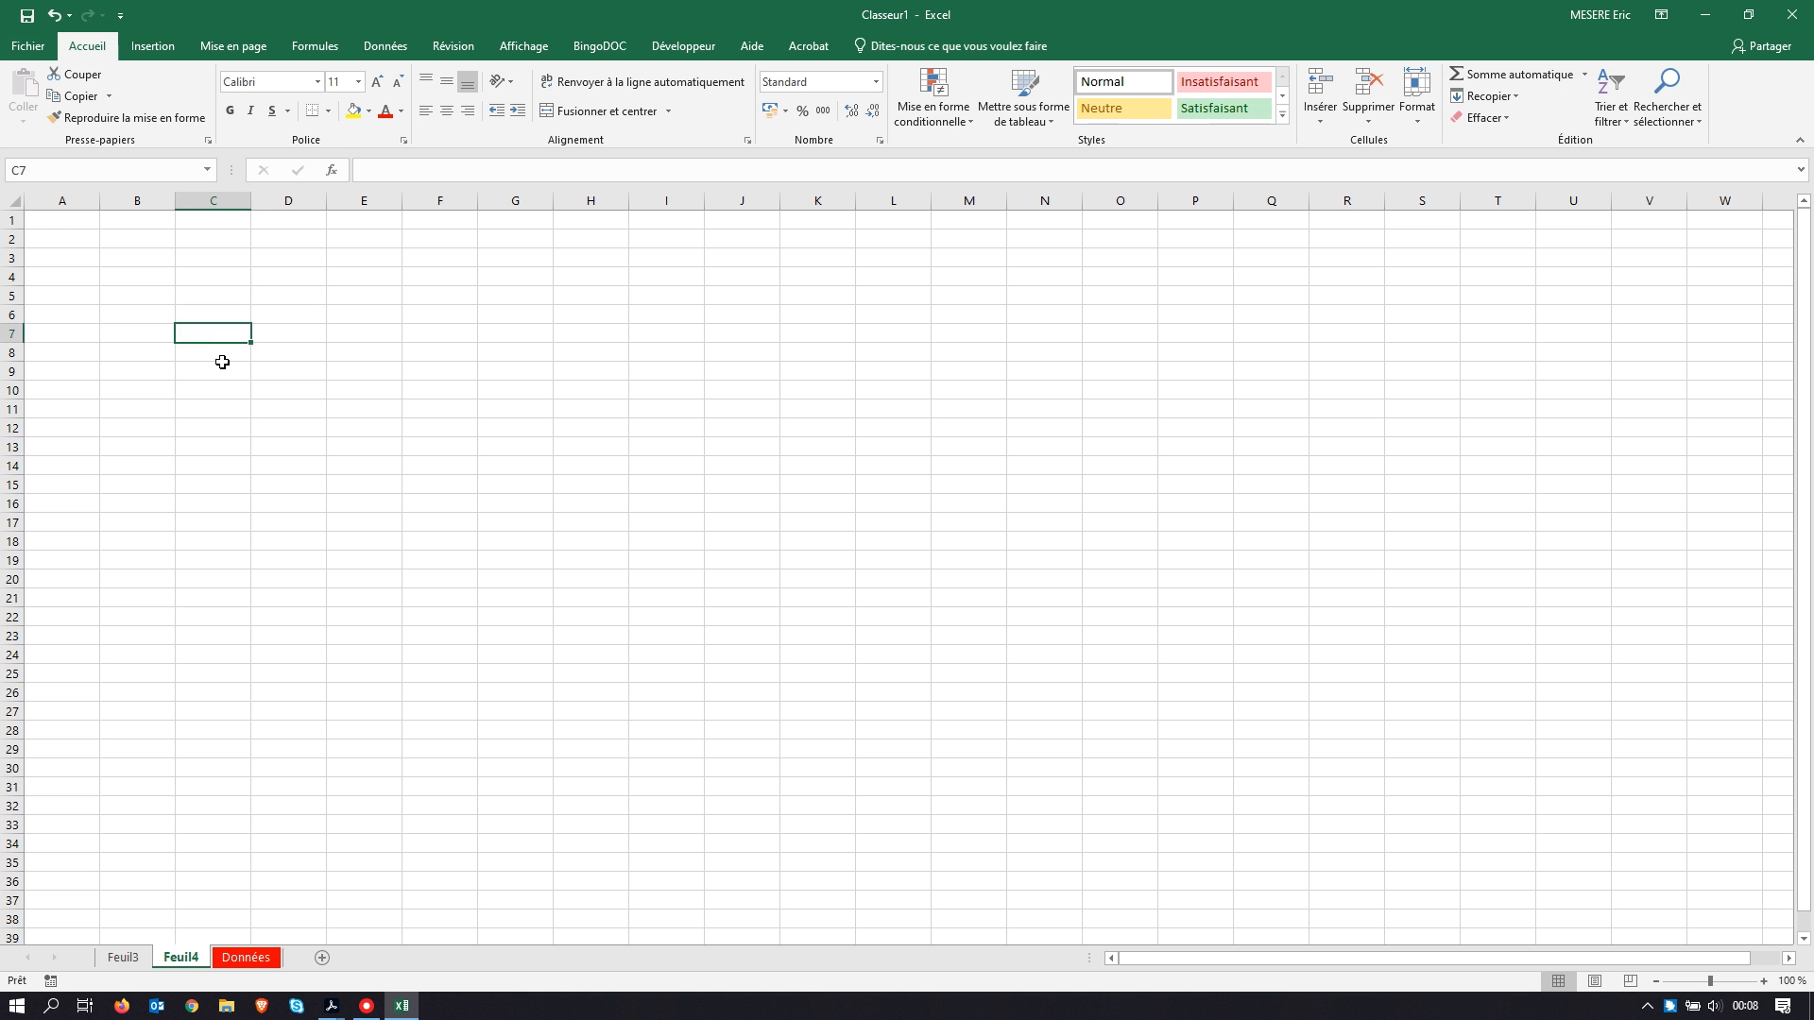
click(222, 370)
click(151, 372)
click(137, 332)
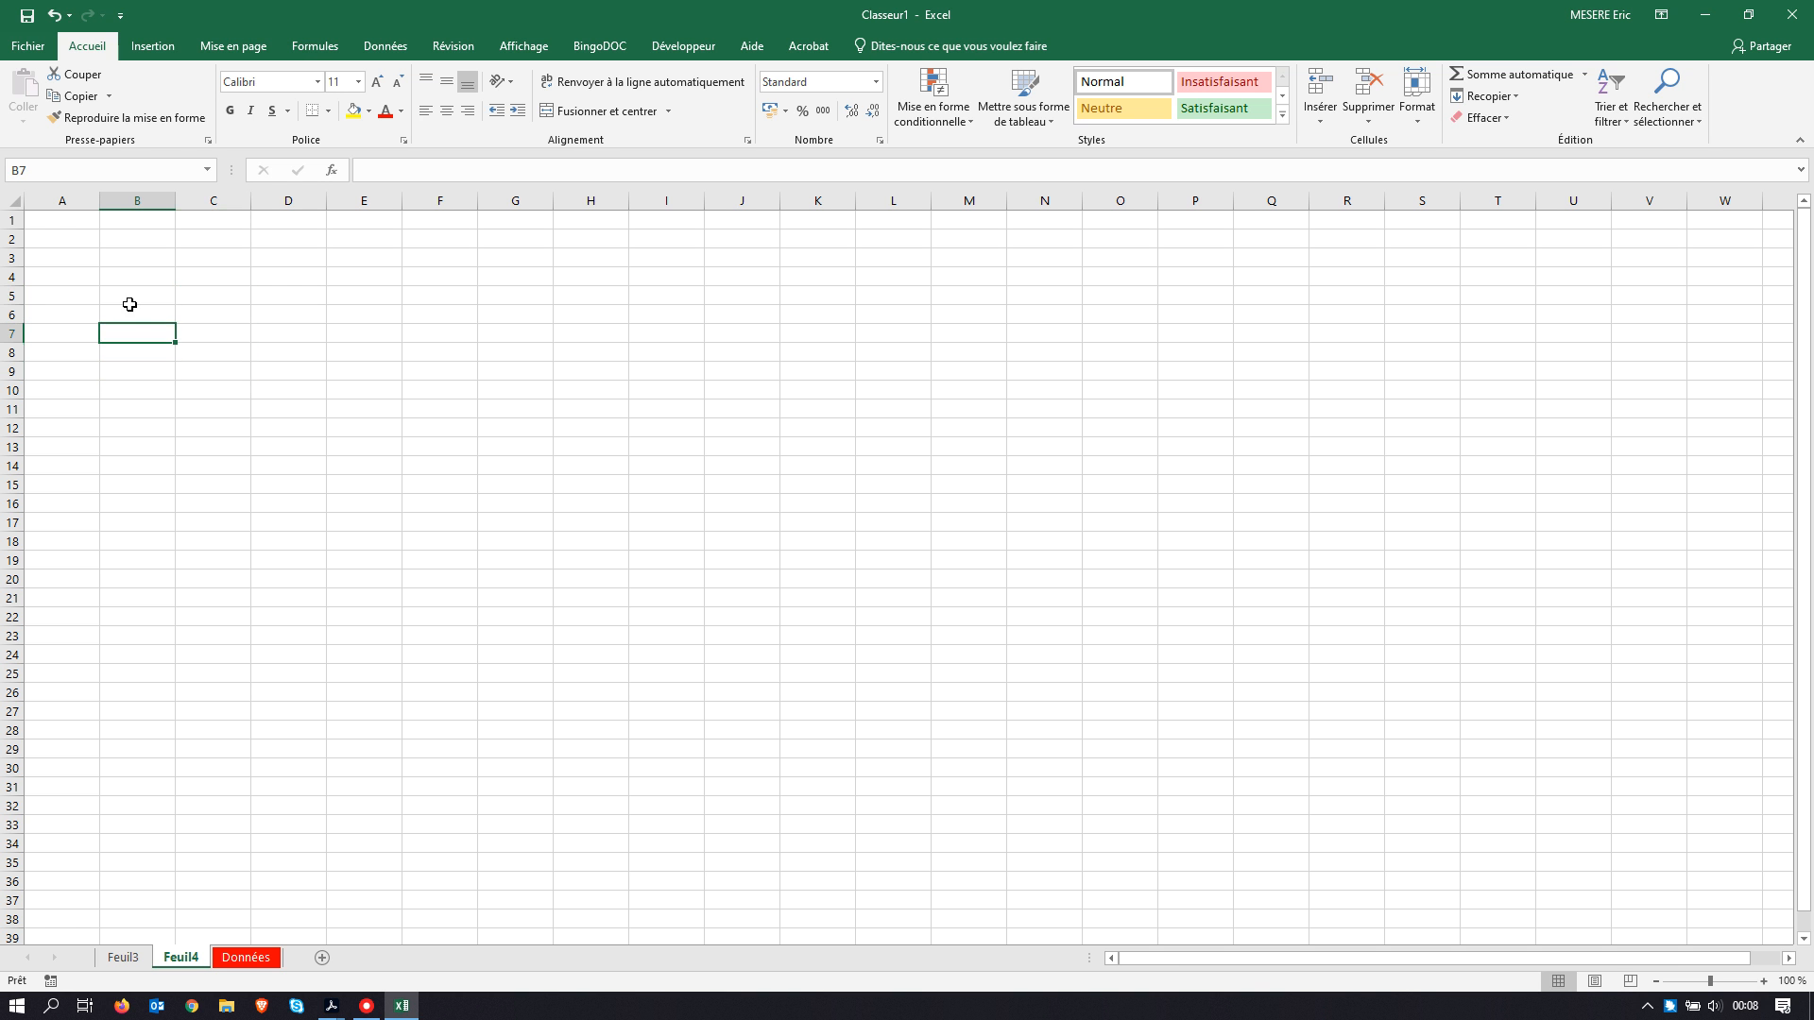
click(126, 291)
click(134, 274)
click(200, 275)
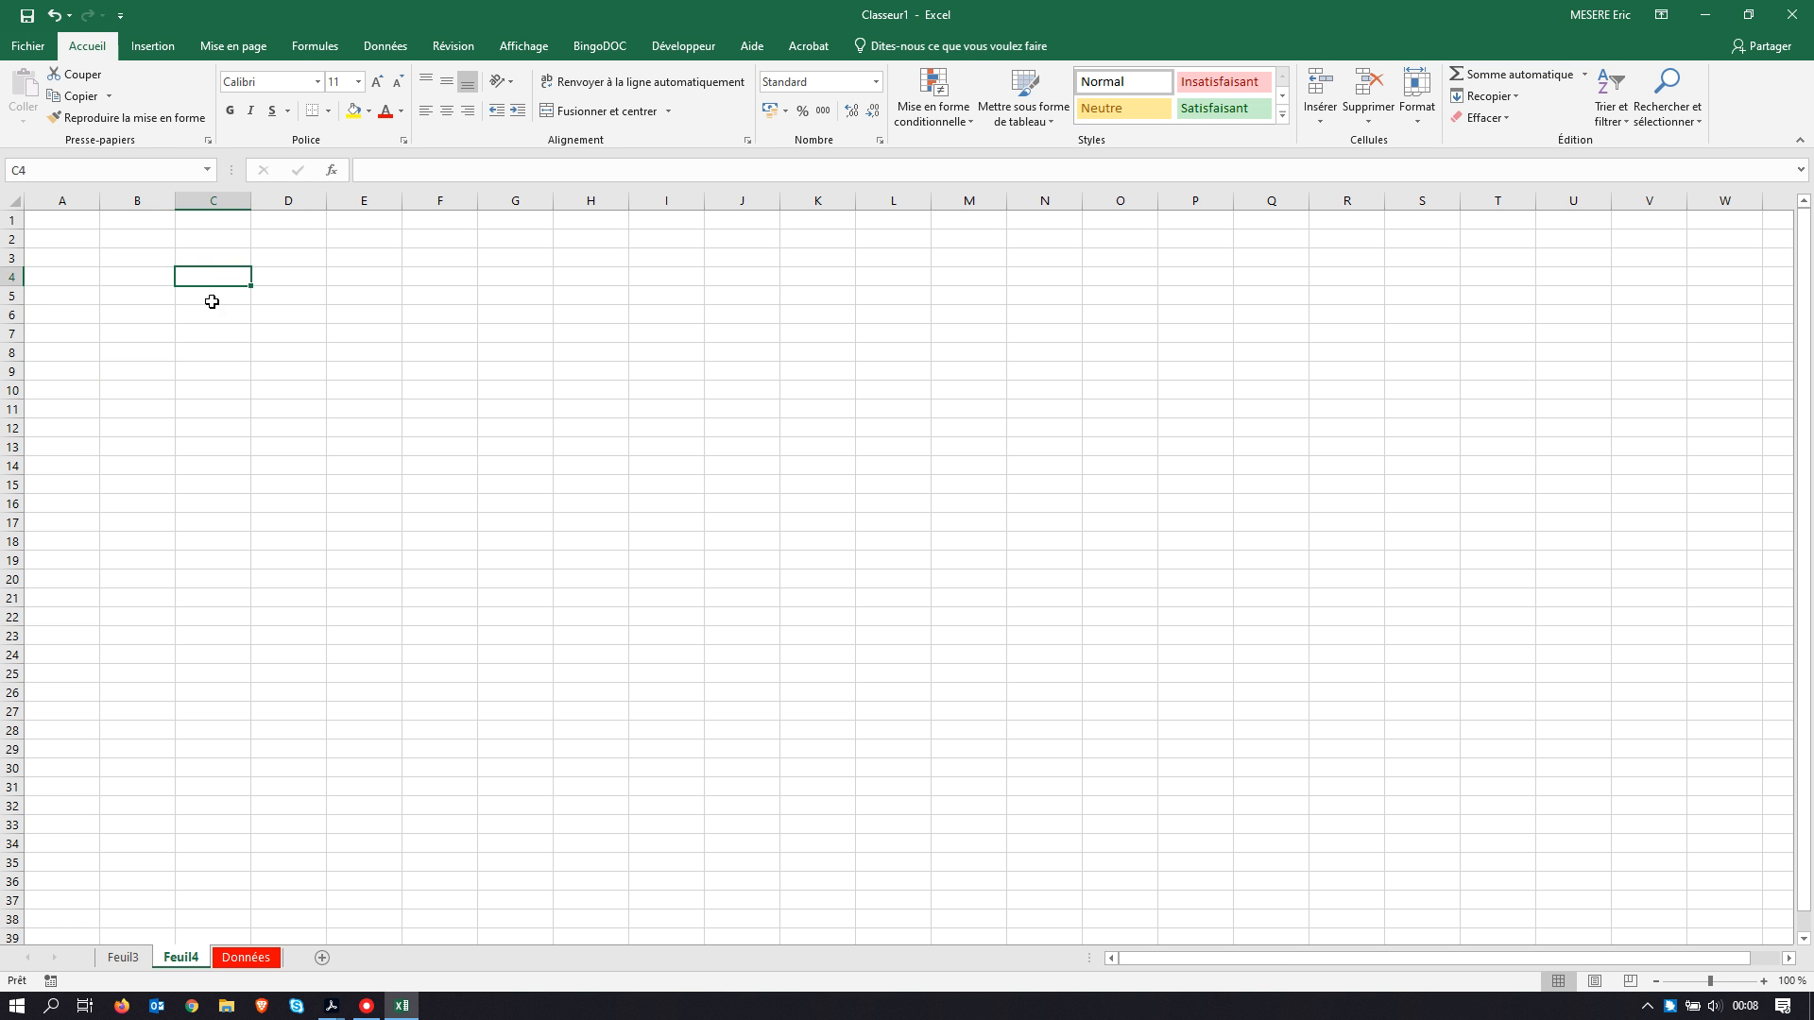
click(211, 289)
click(209, 312)
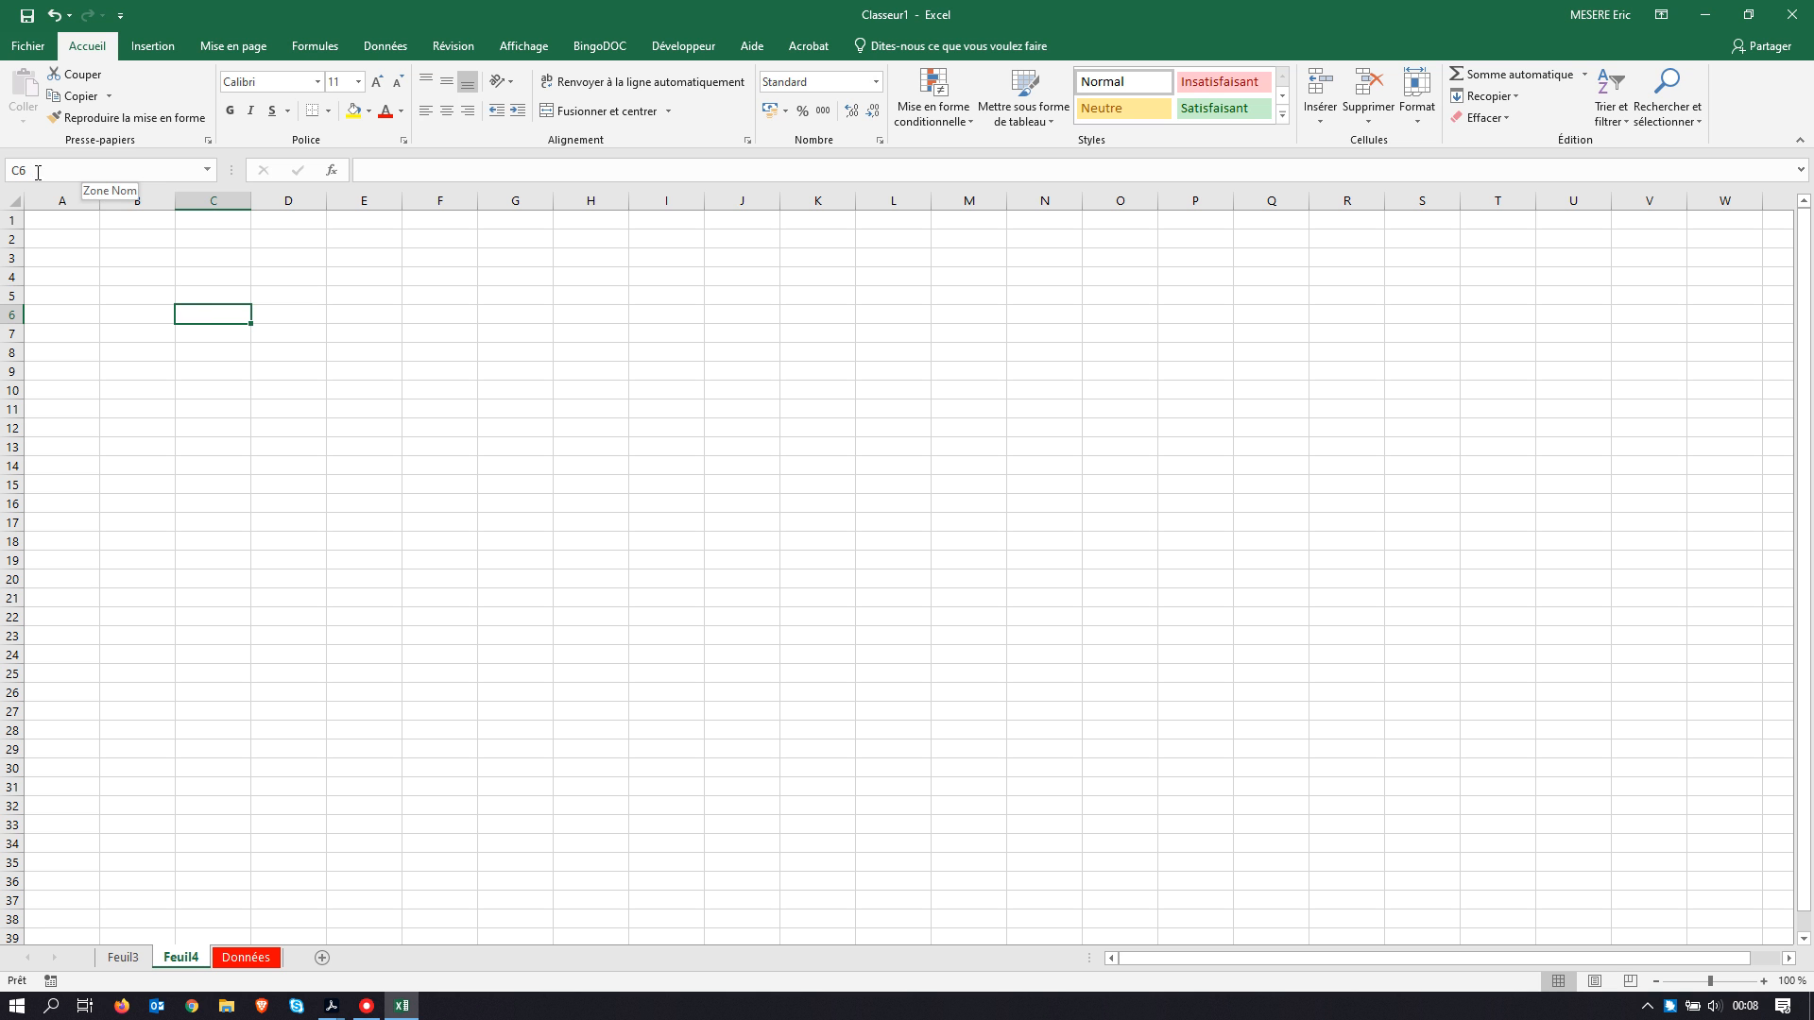
Step: Enter 111 in cell C4 of Feuil4 and select cell C7
click(198, 277)
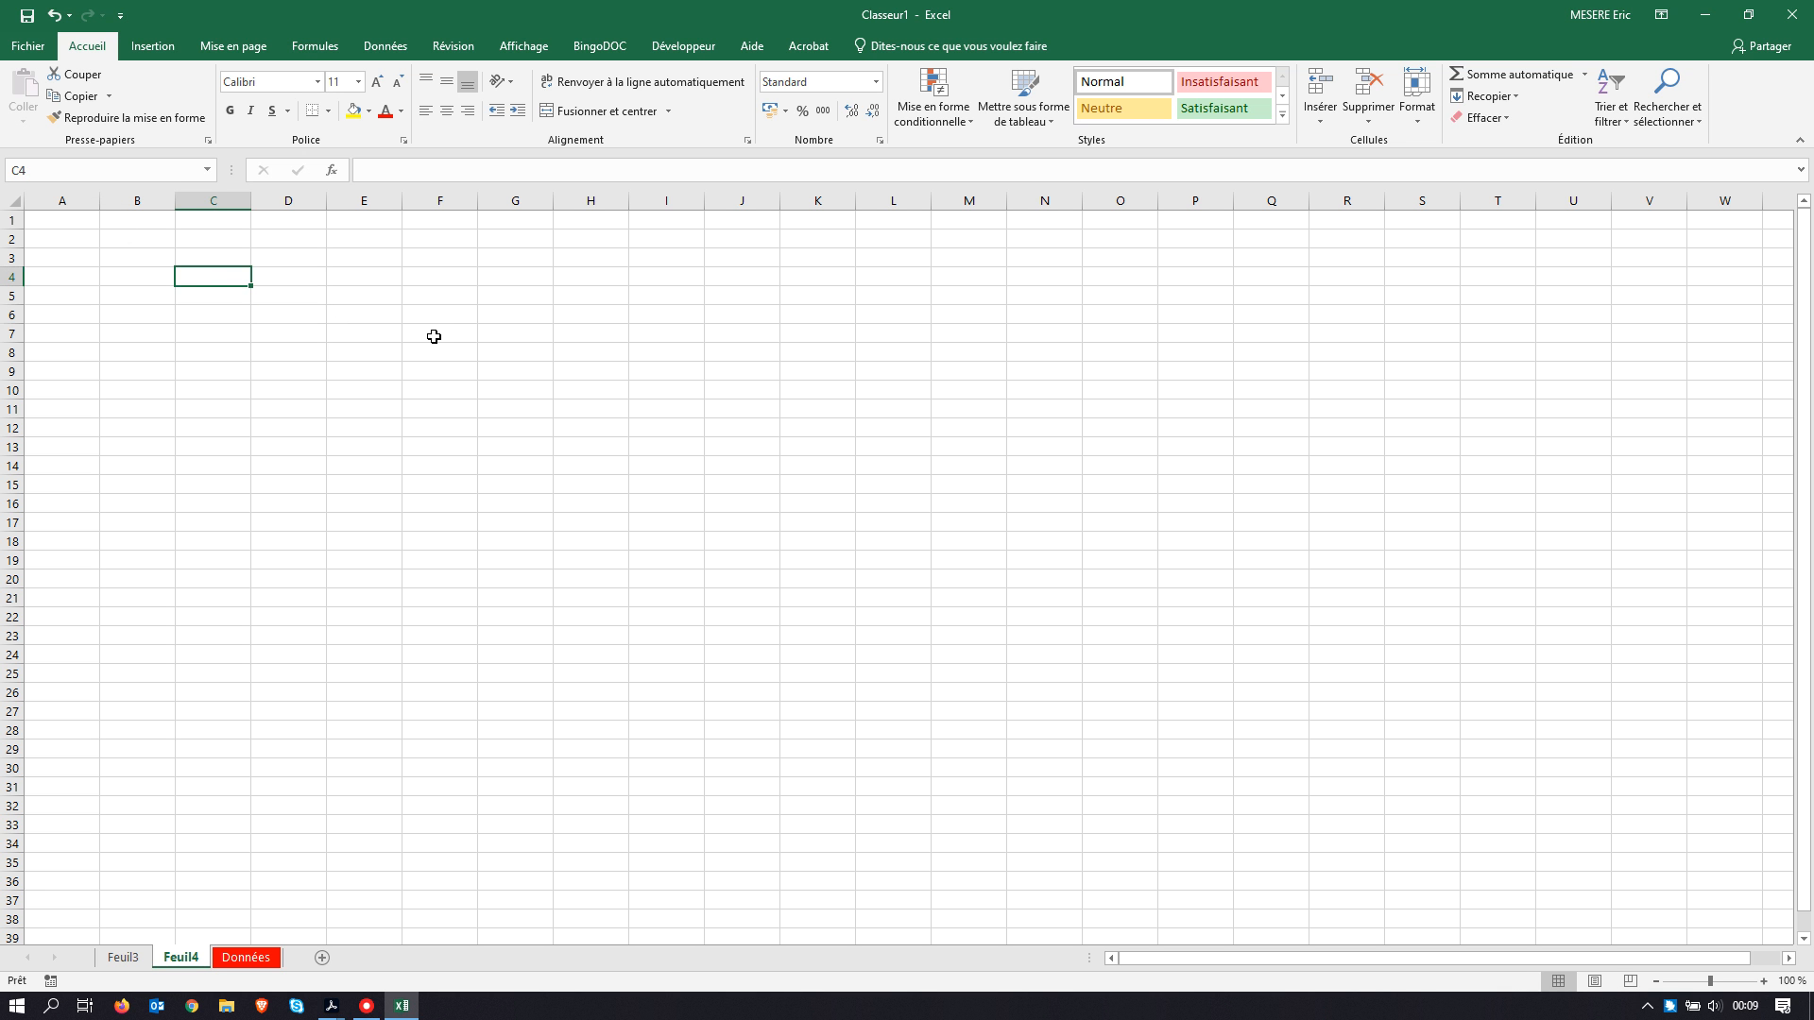
text(111)
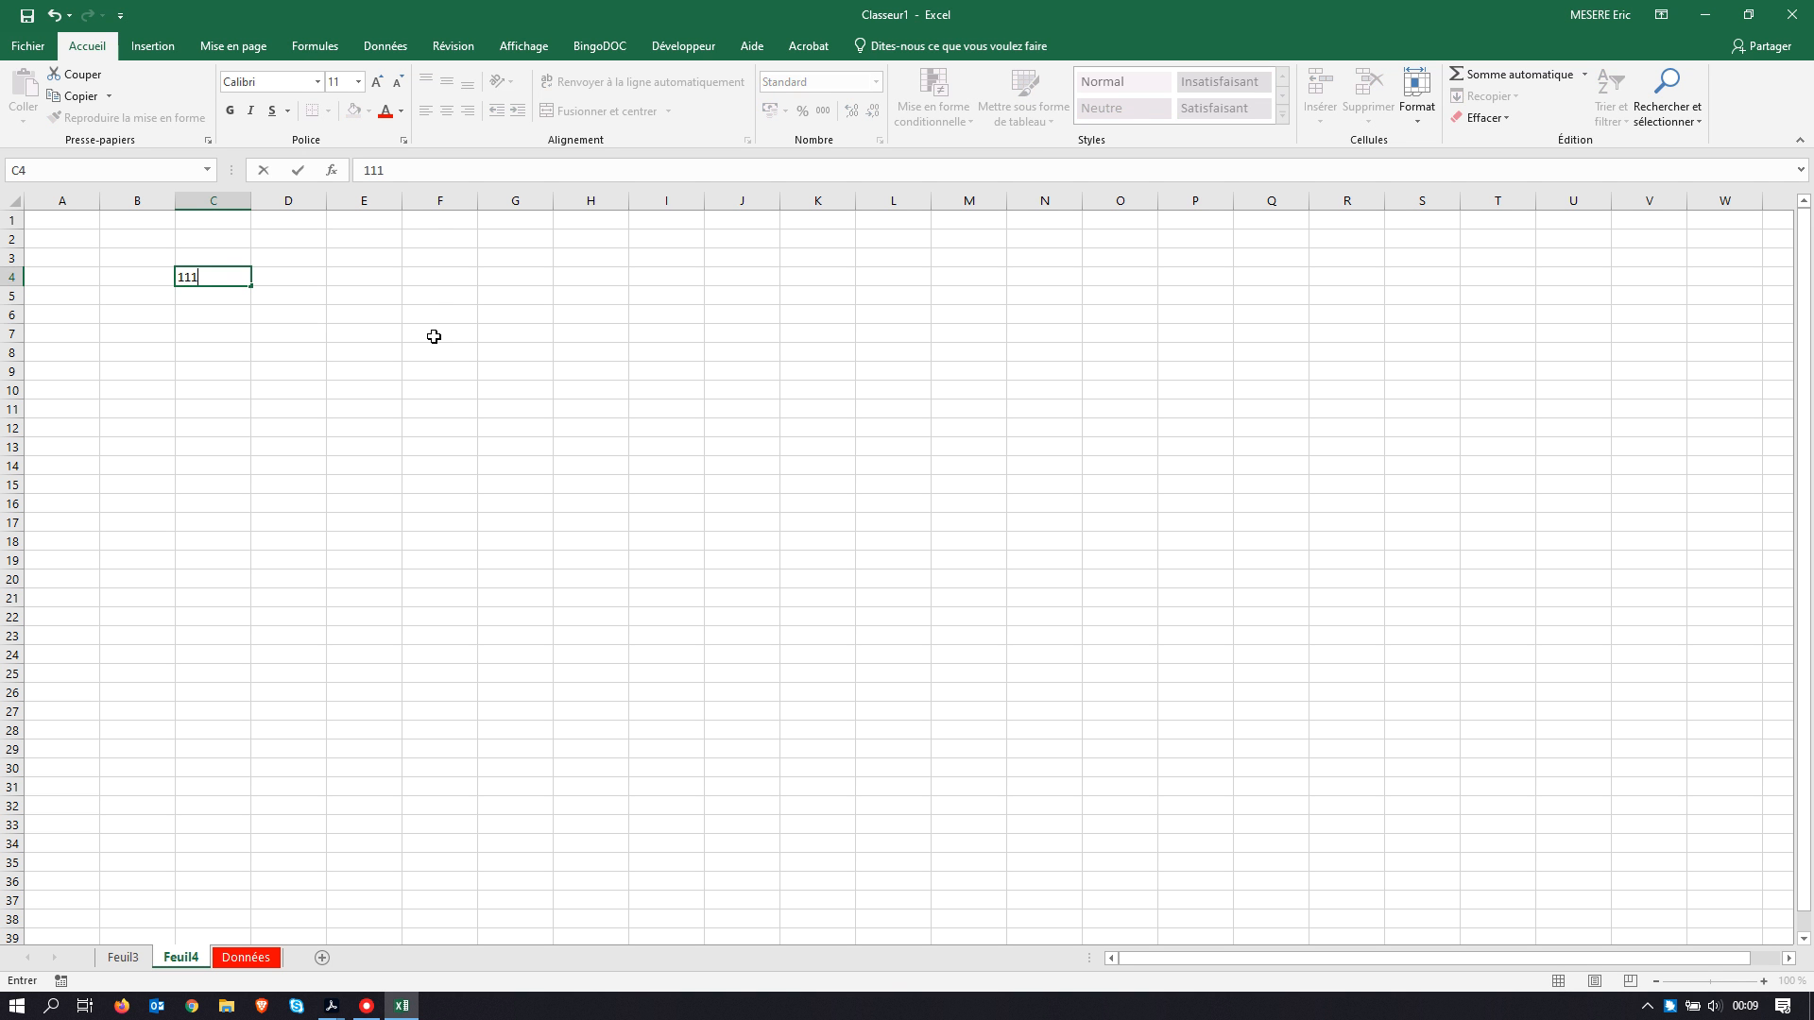
click(196, 329)
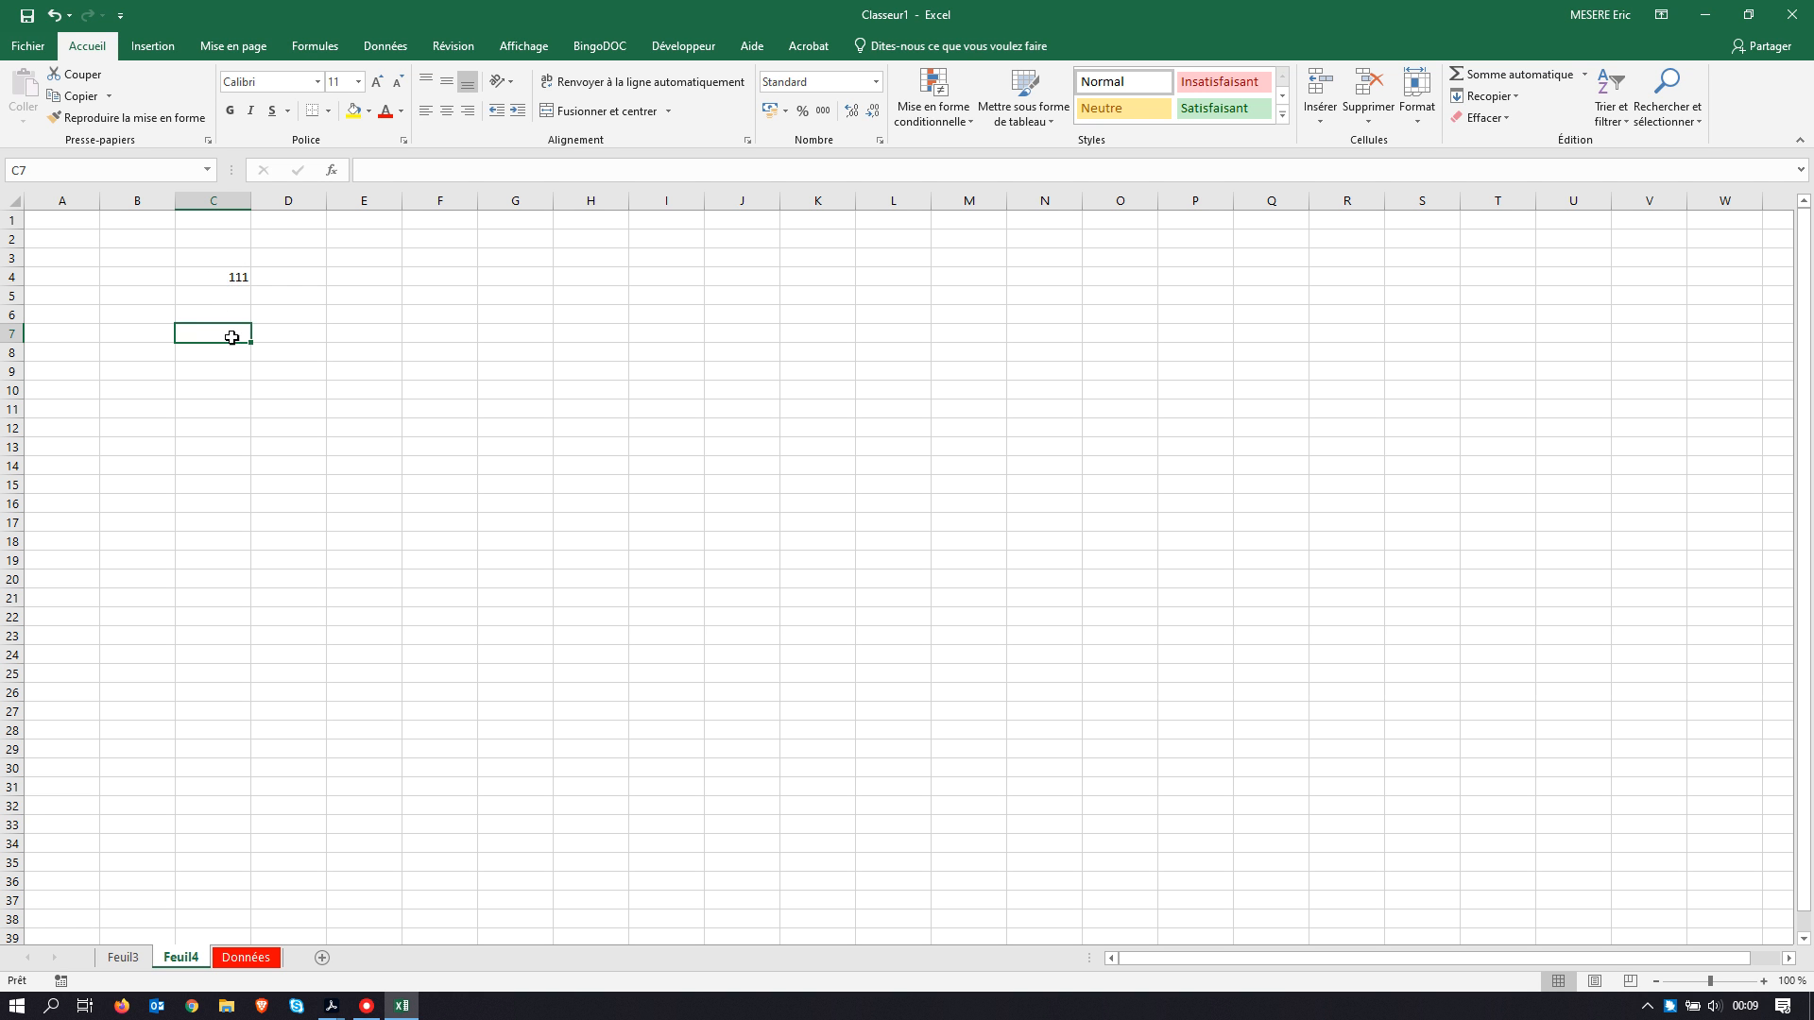
Step: Insert an empty row above row 4 and an empty column before column C on Feuil4
click(8, 276)
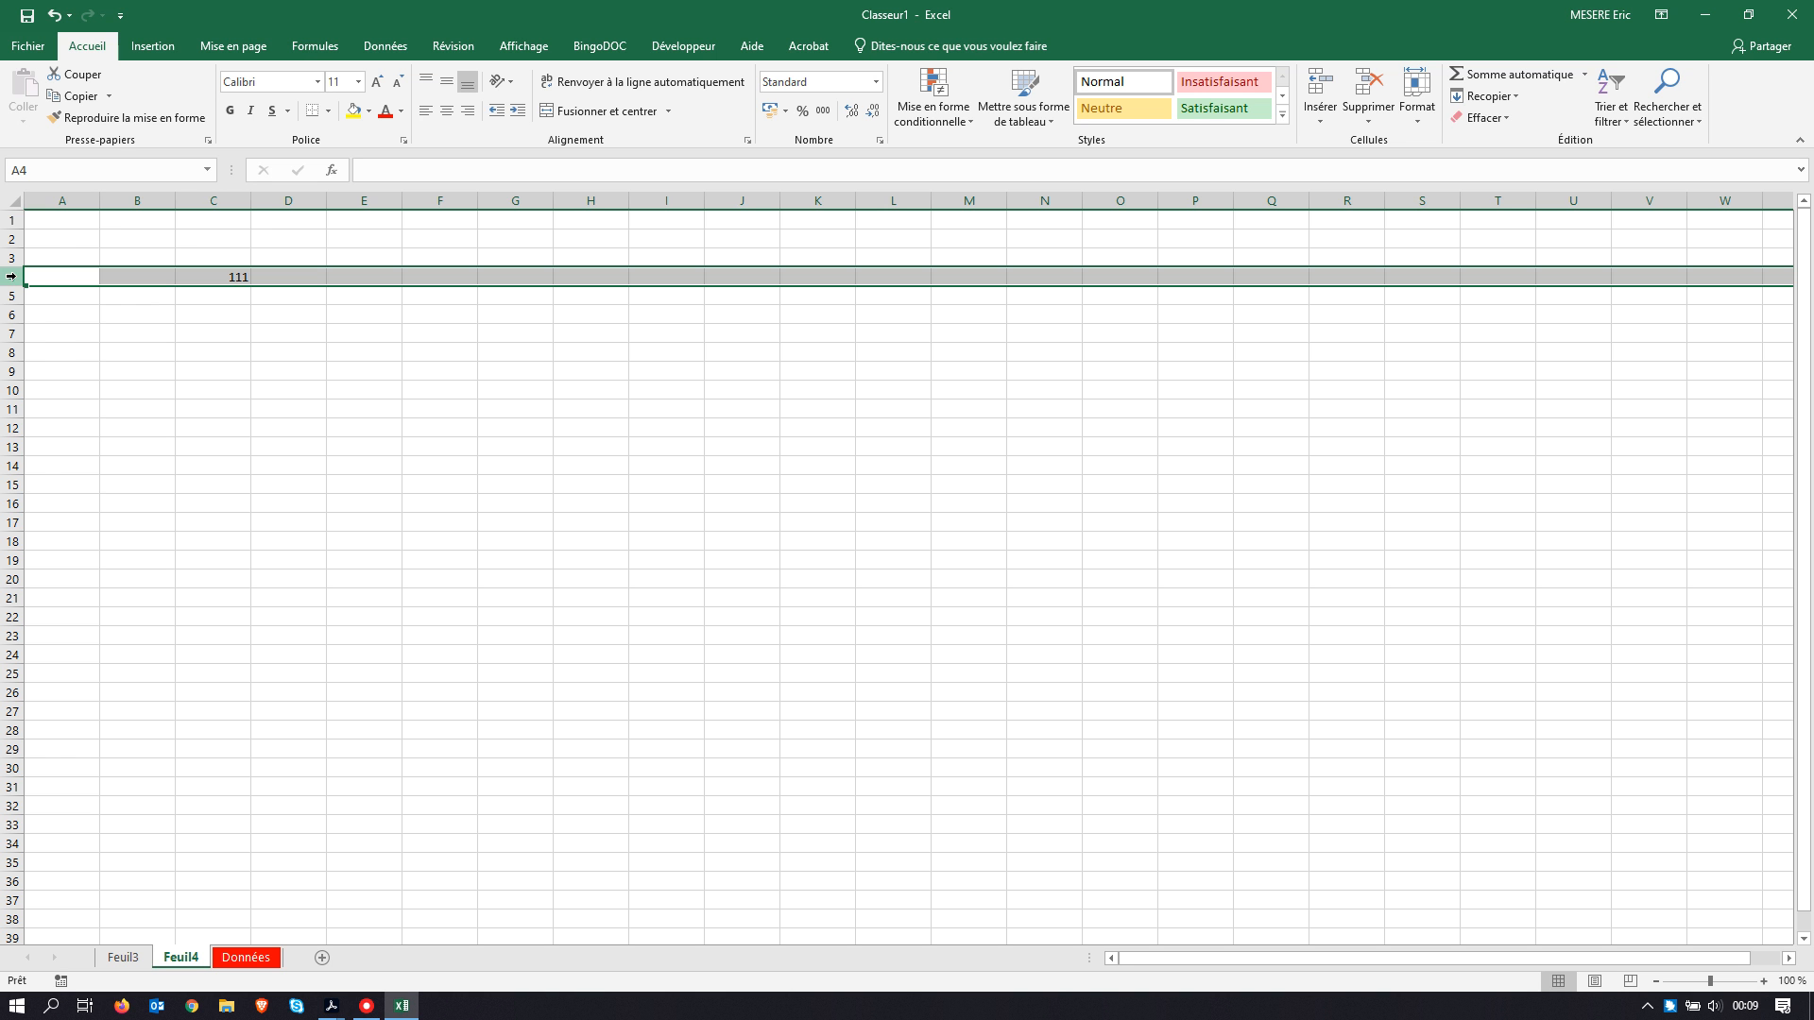
right_click(12, 276)
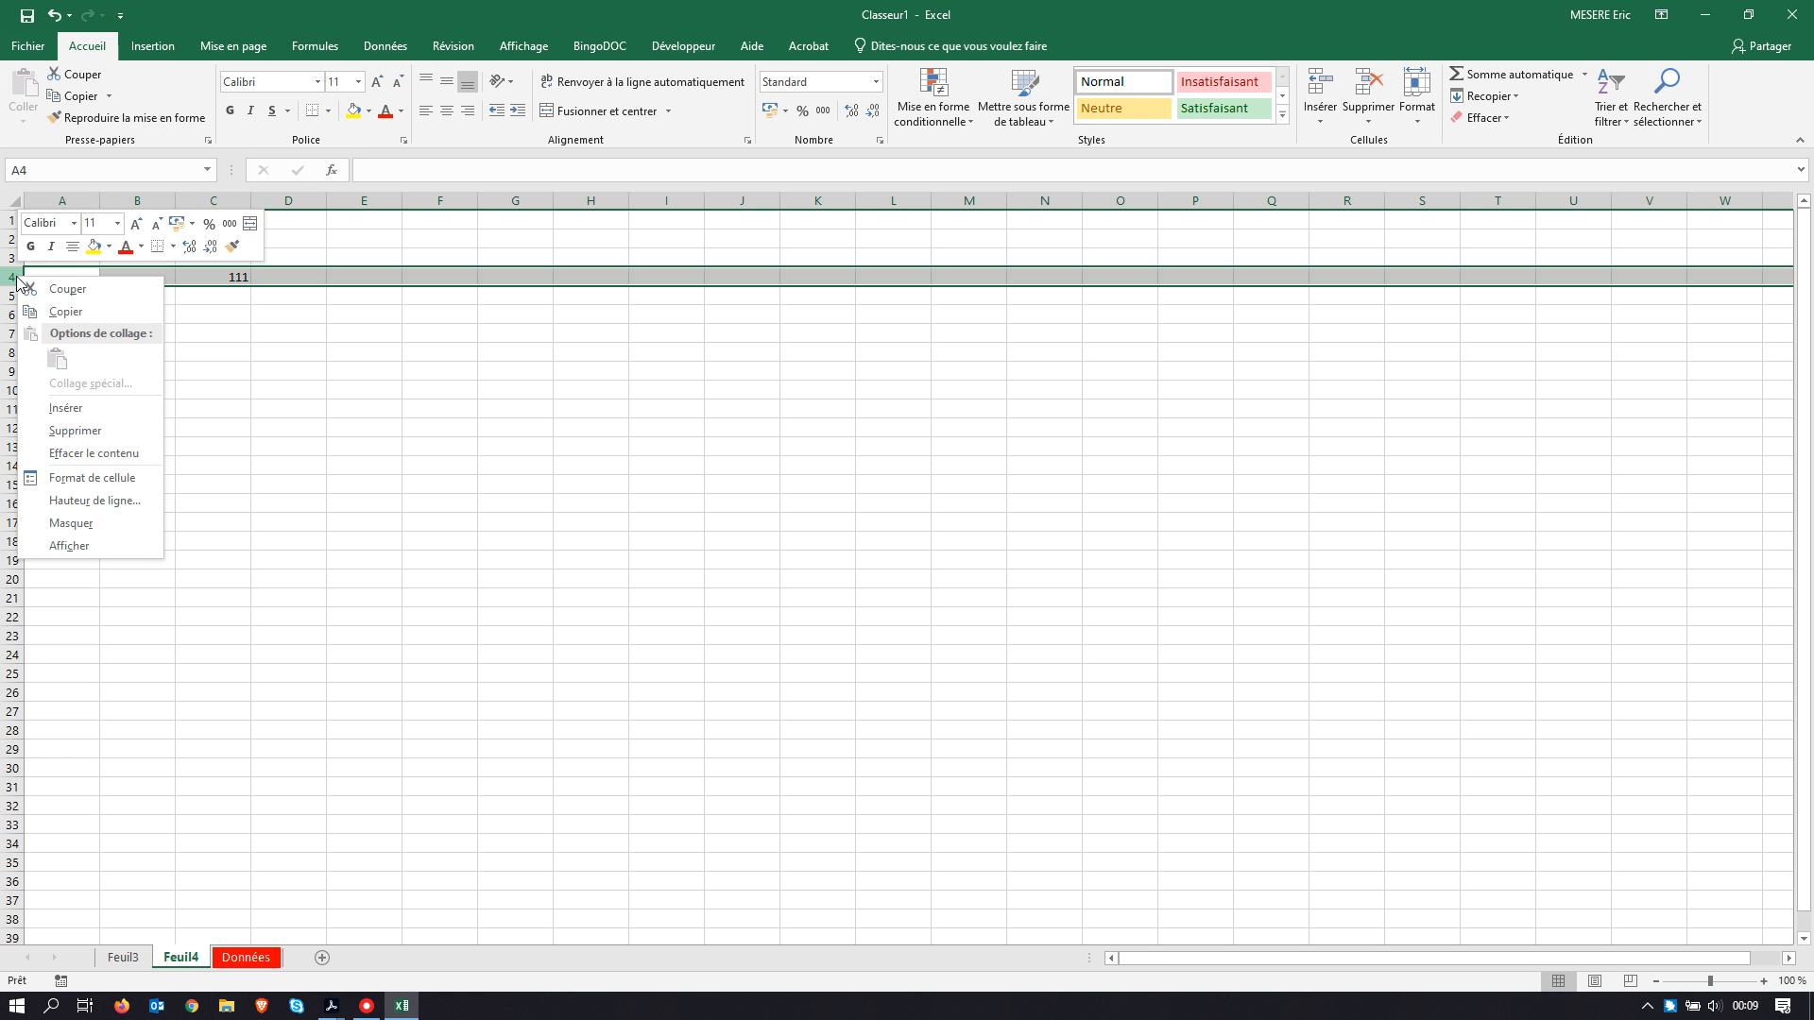
click(65, 408)
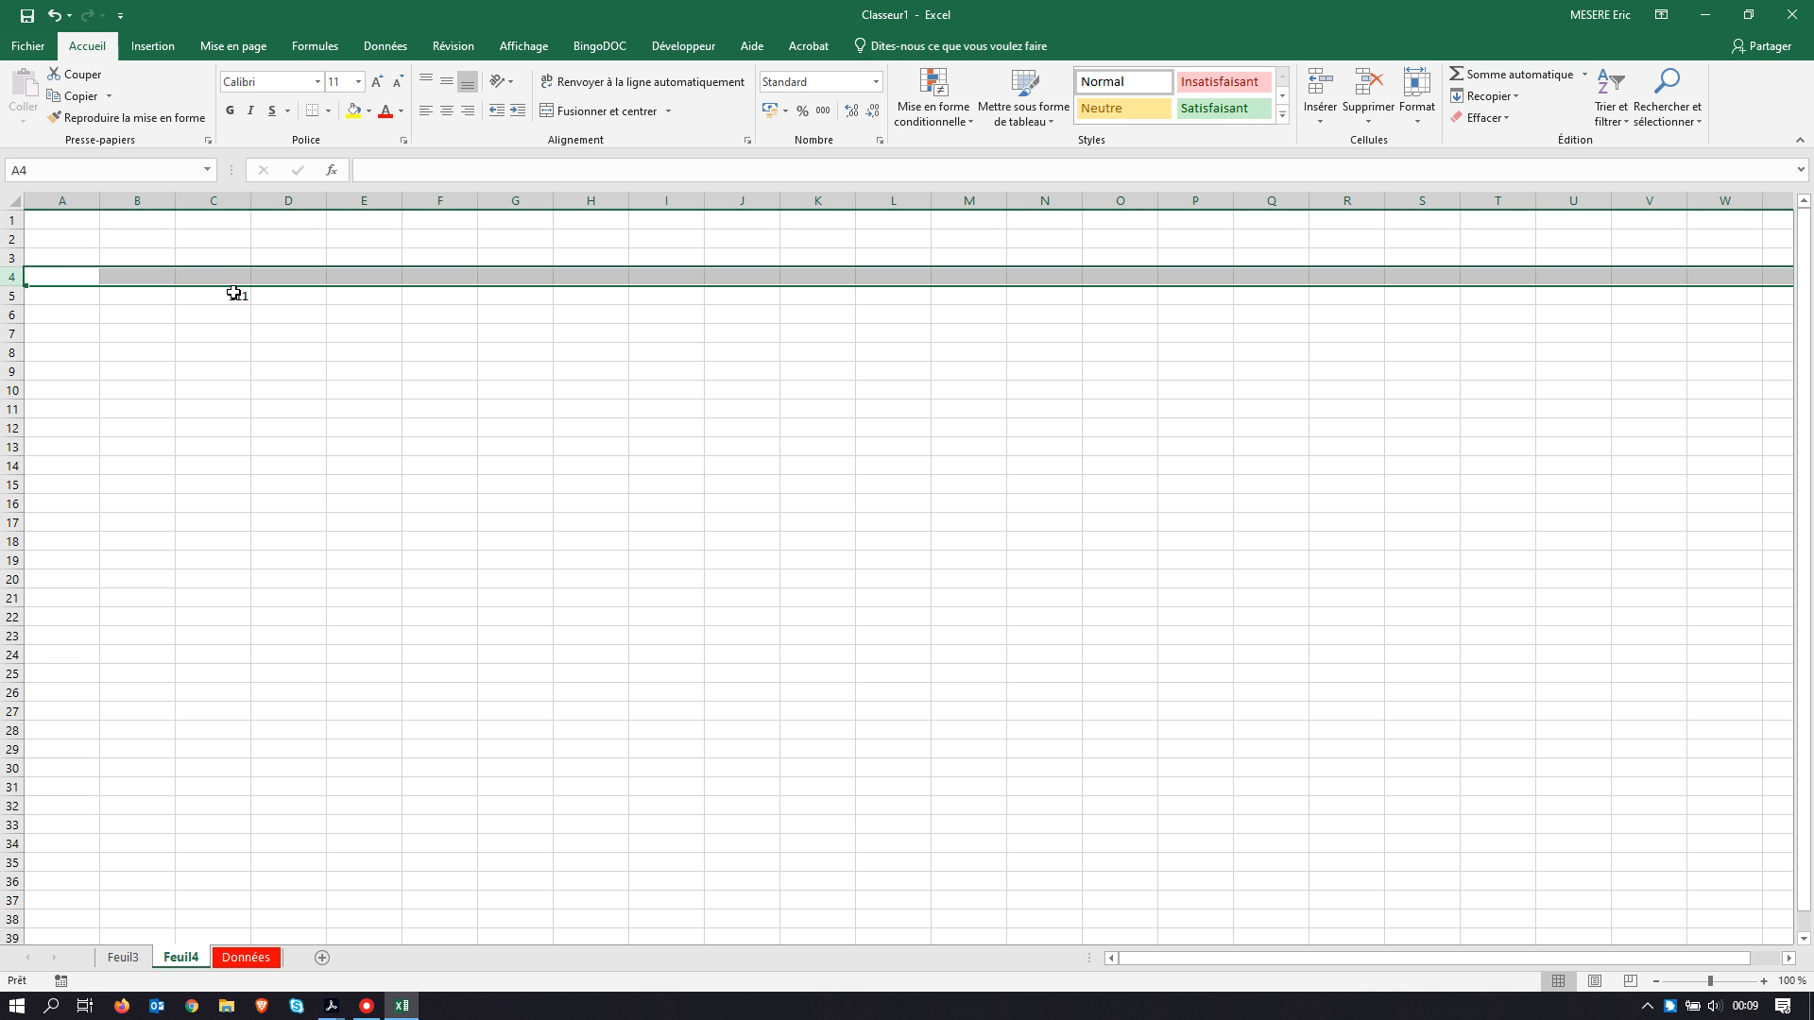
click(219, 196)
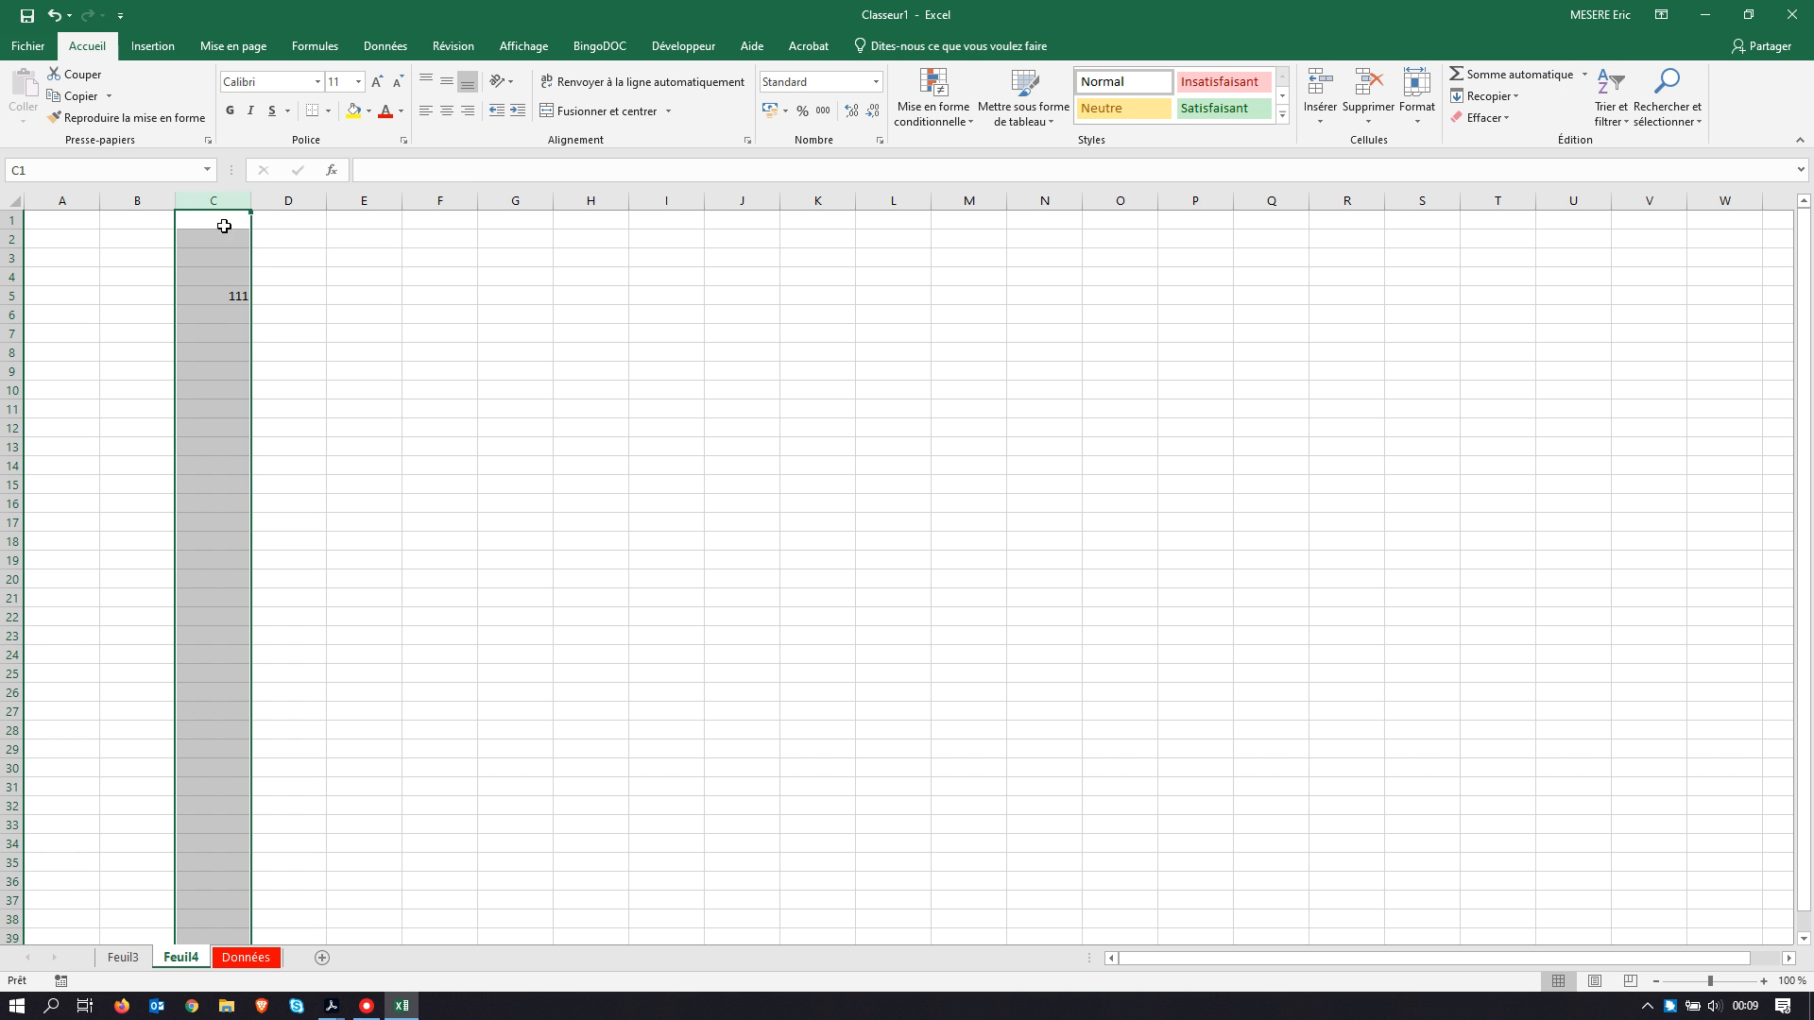
right_click(221, 197)
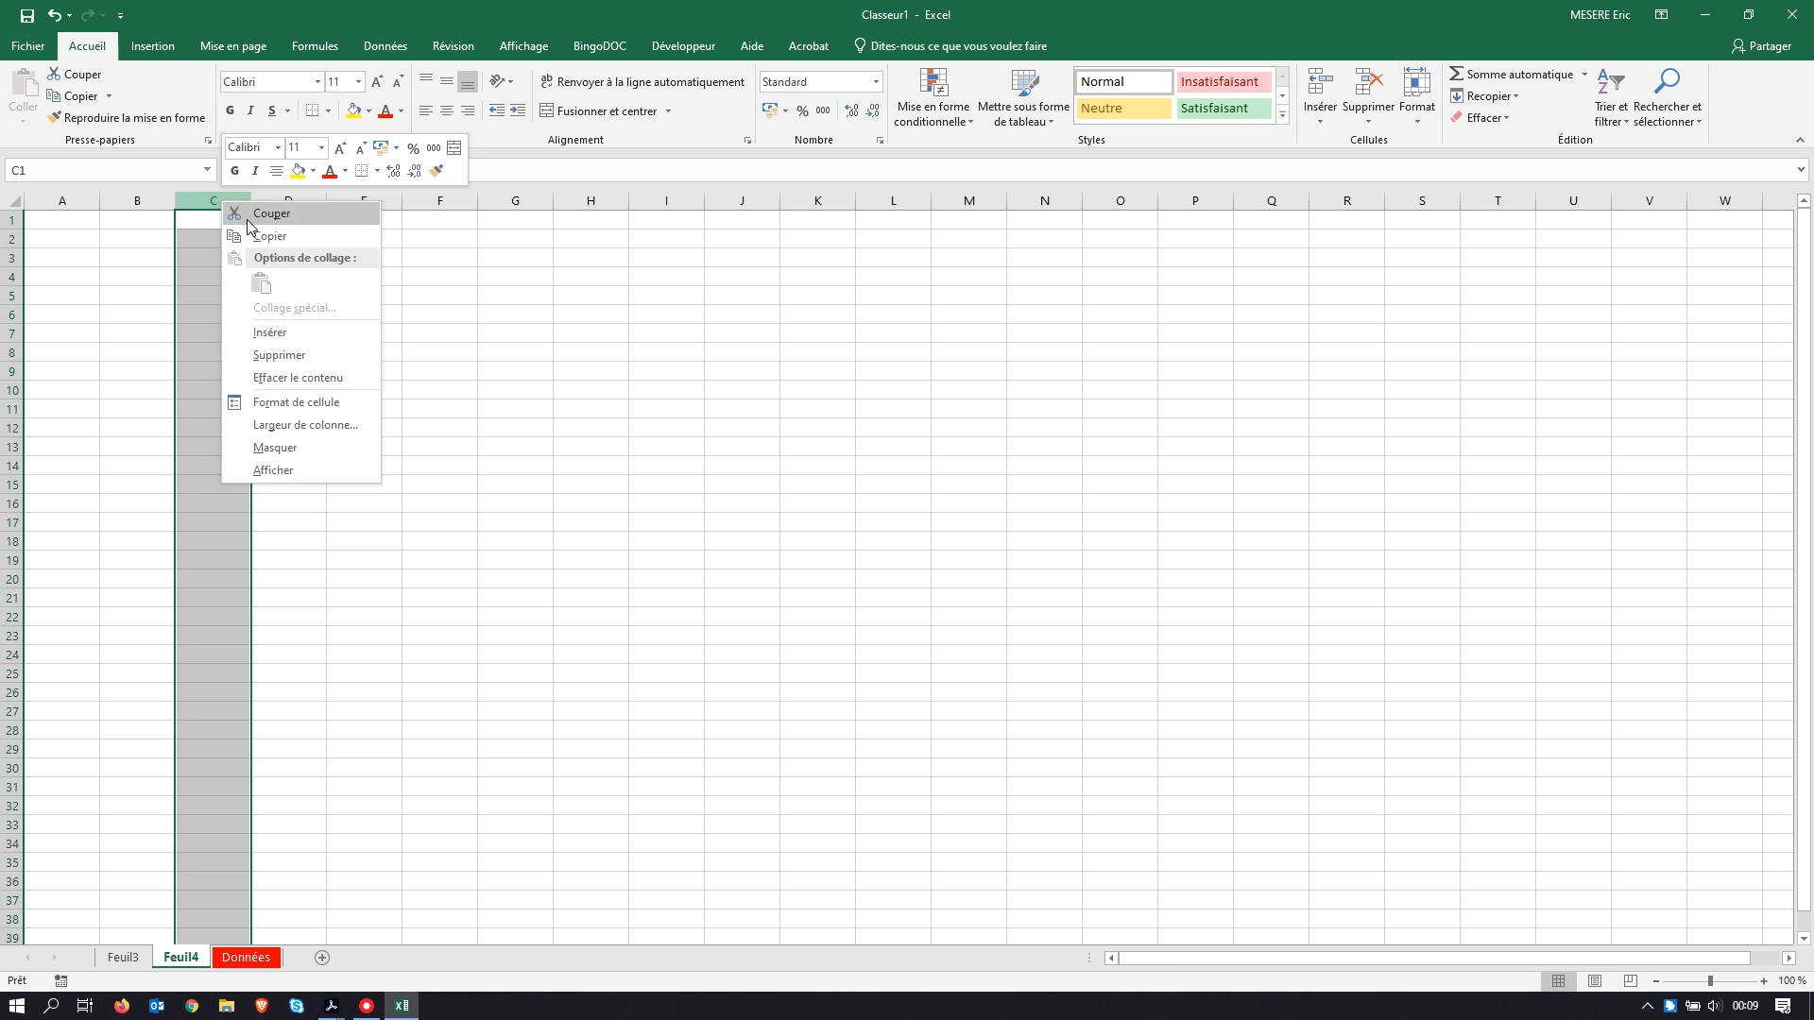
click(270, 333)
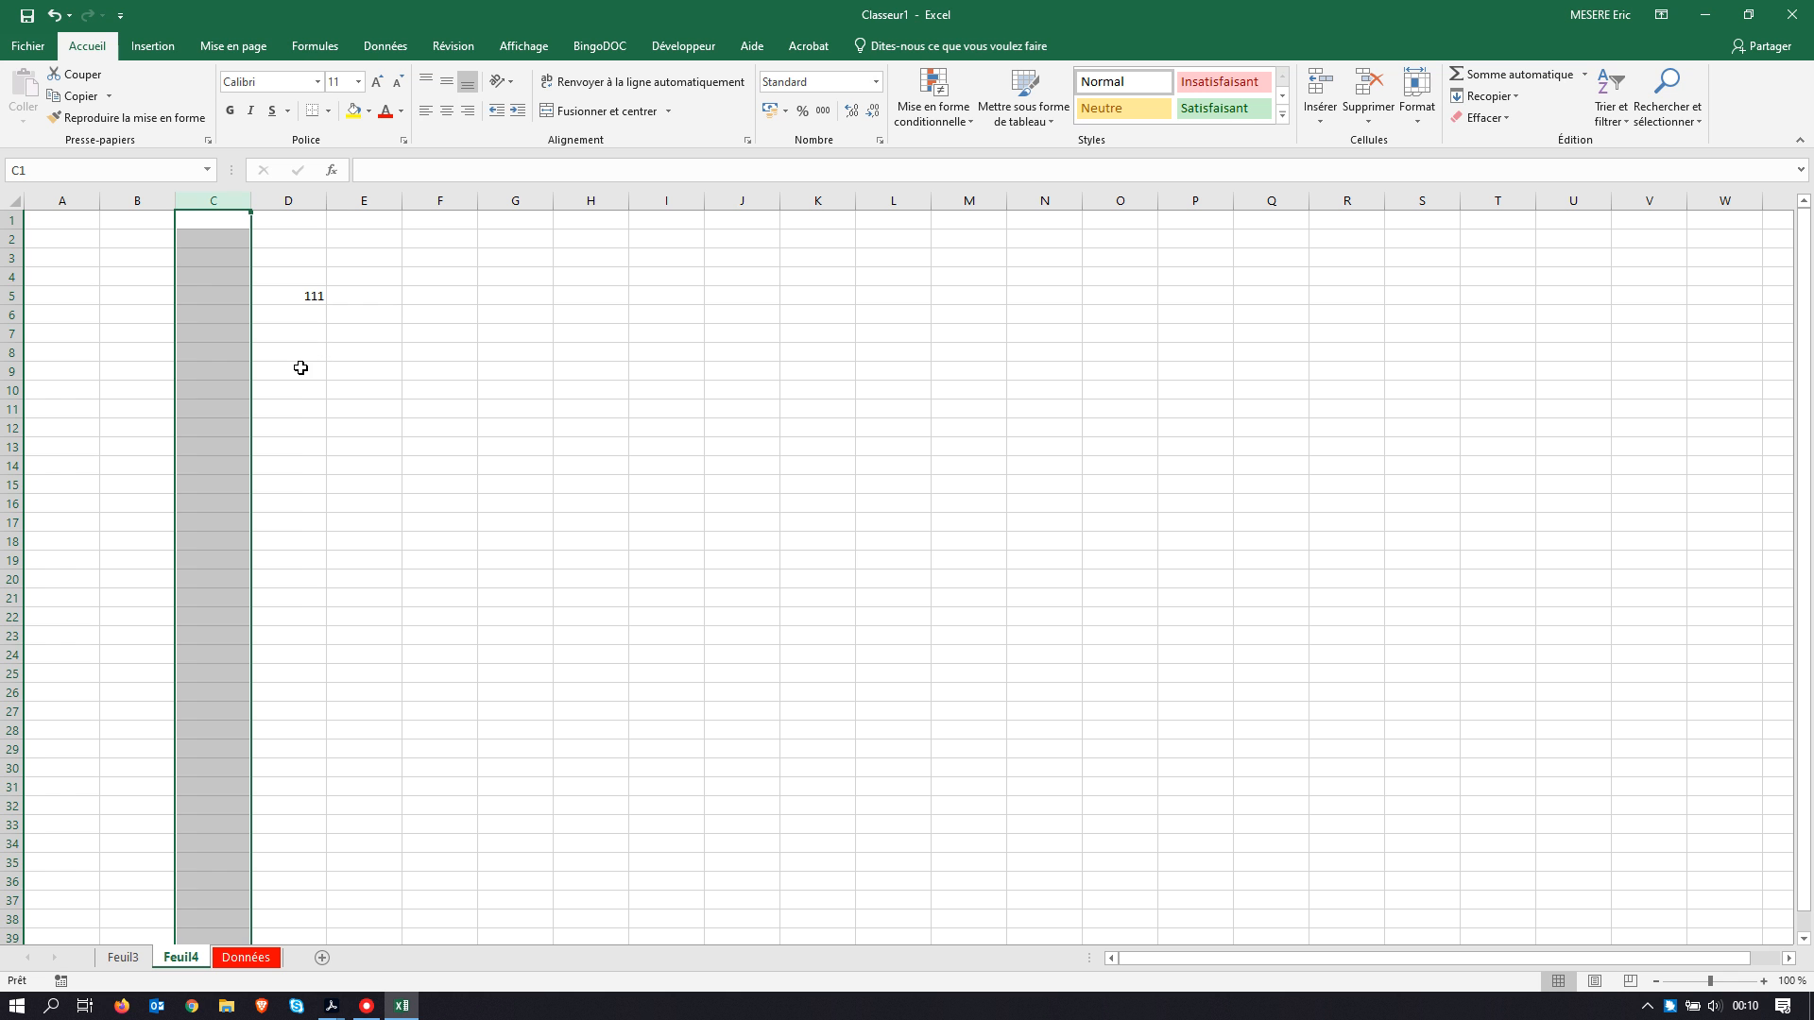
Step: Insert a single cell at D5, shifting the existing cells to the right
click(290, 296)
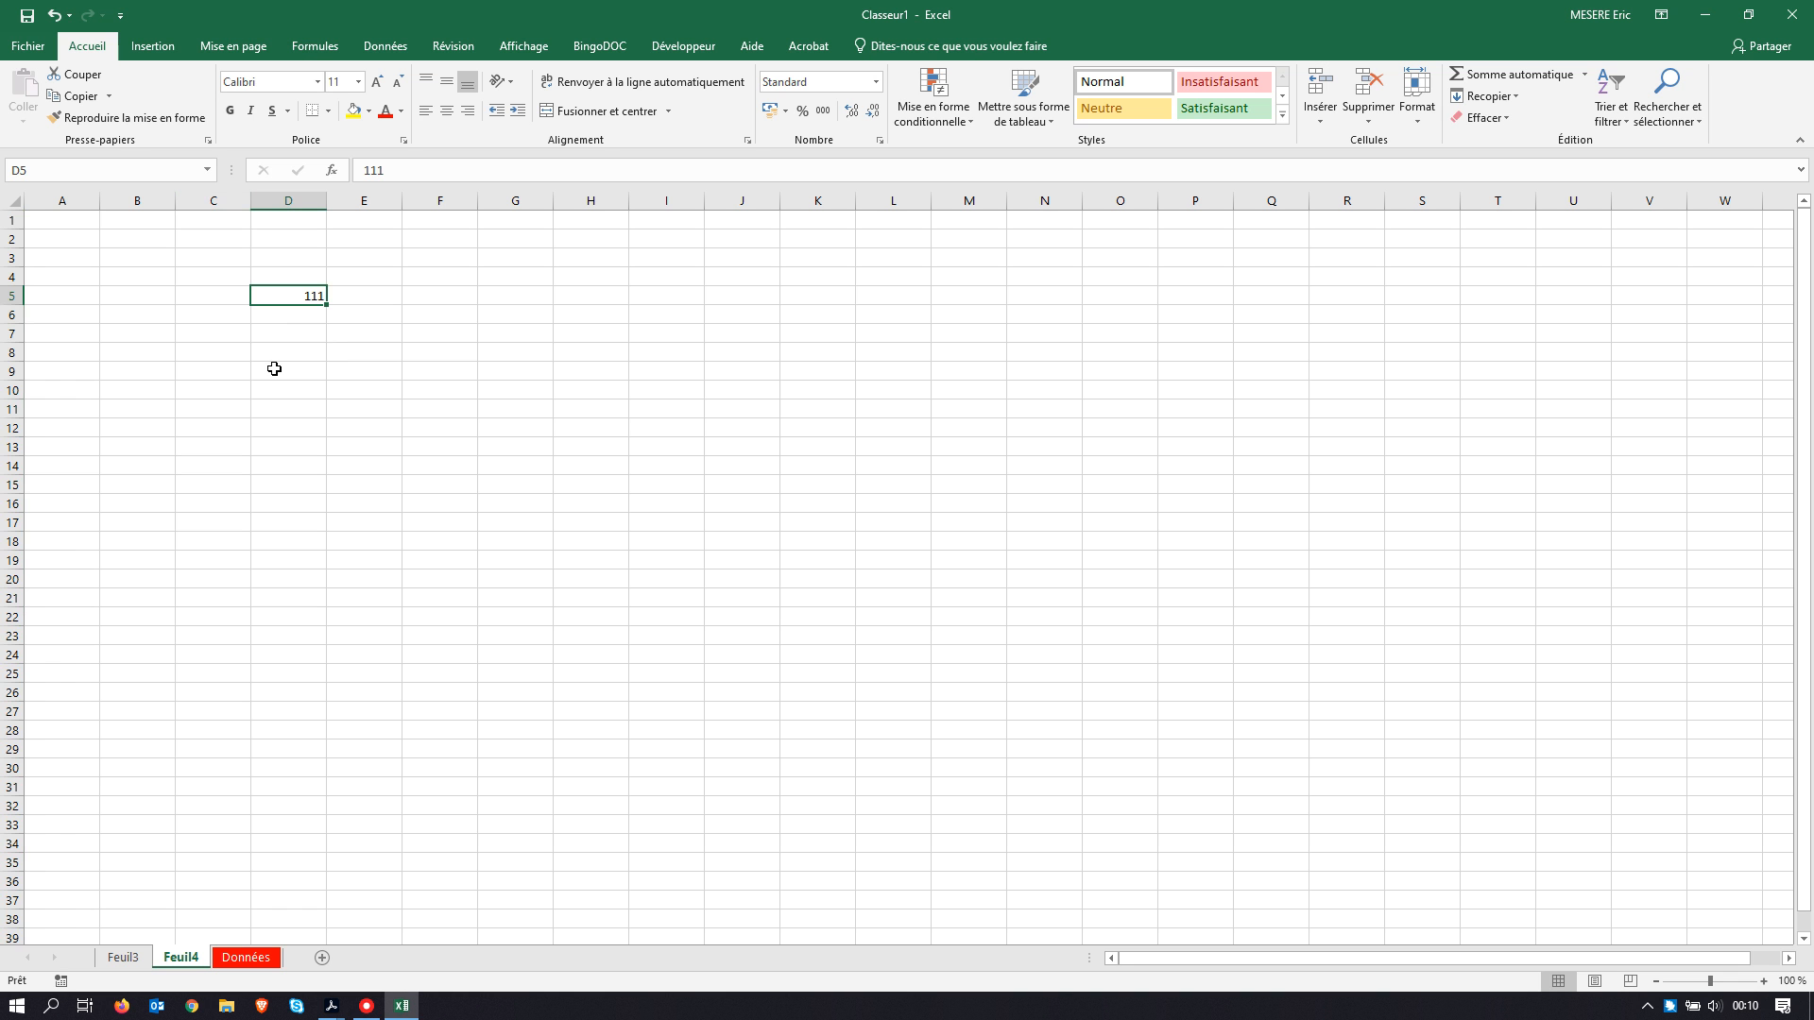
right_click(276, 296)
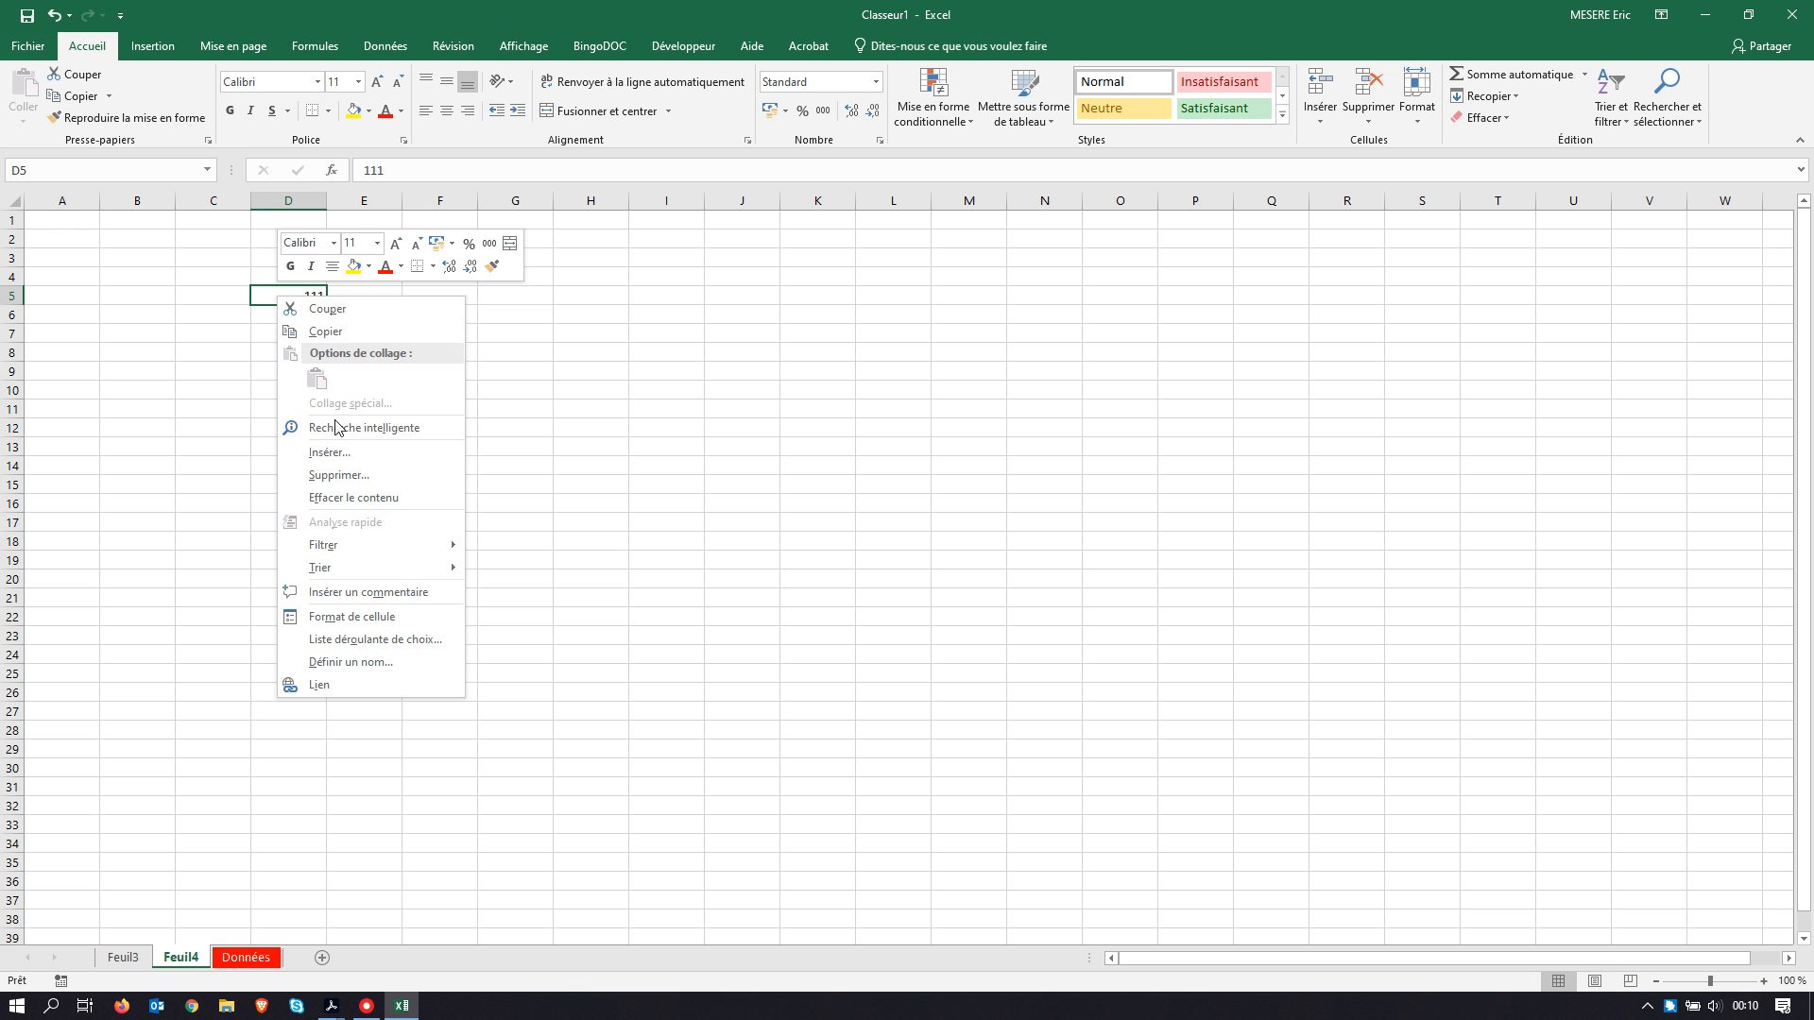
click(342, 461)
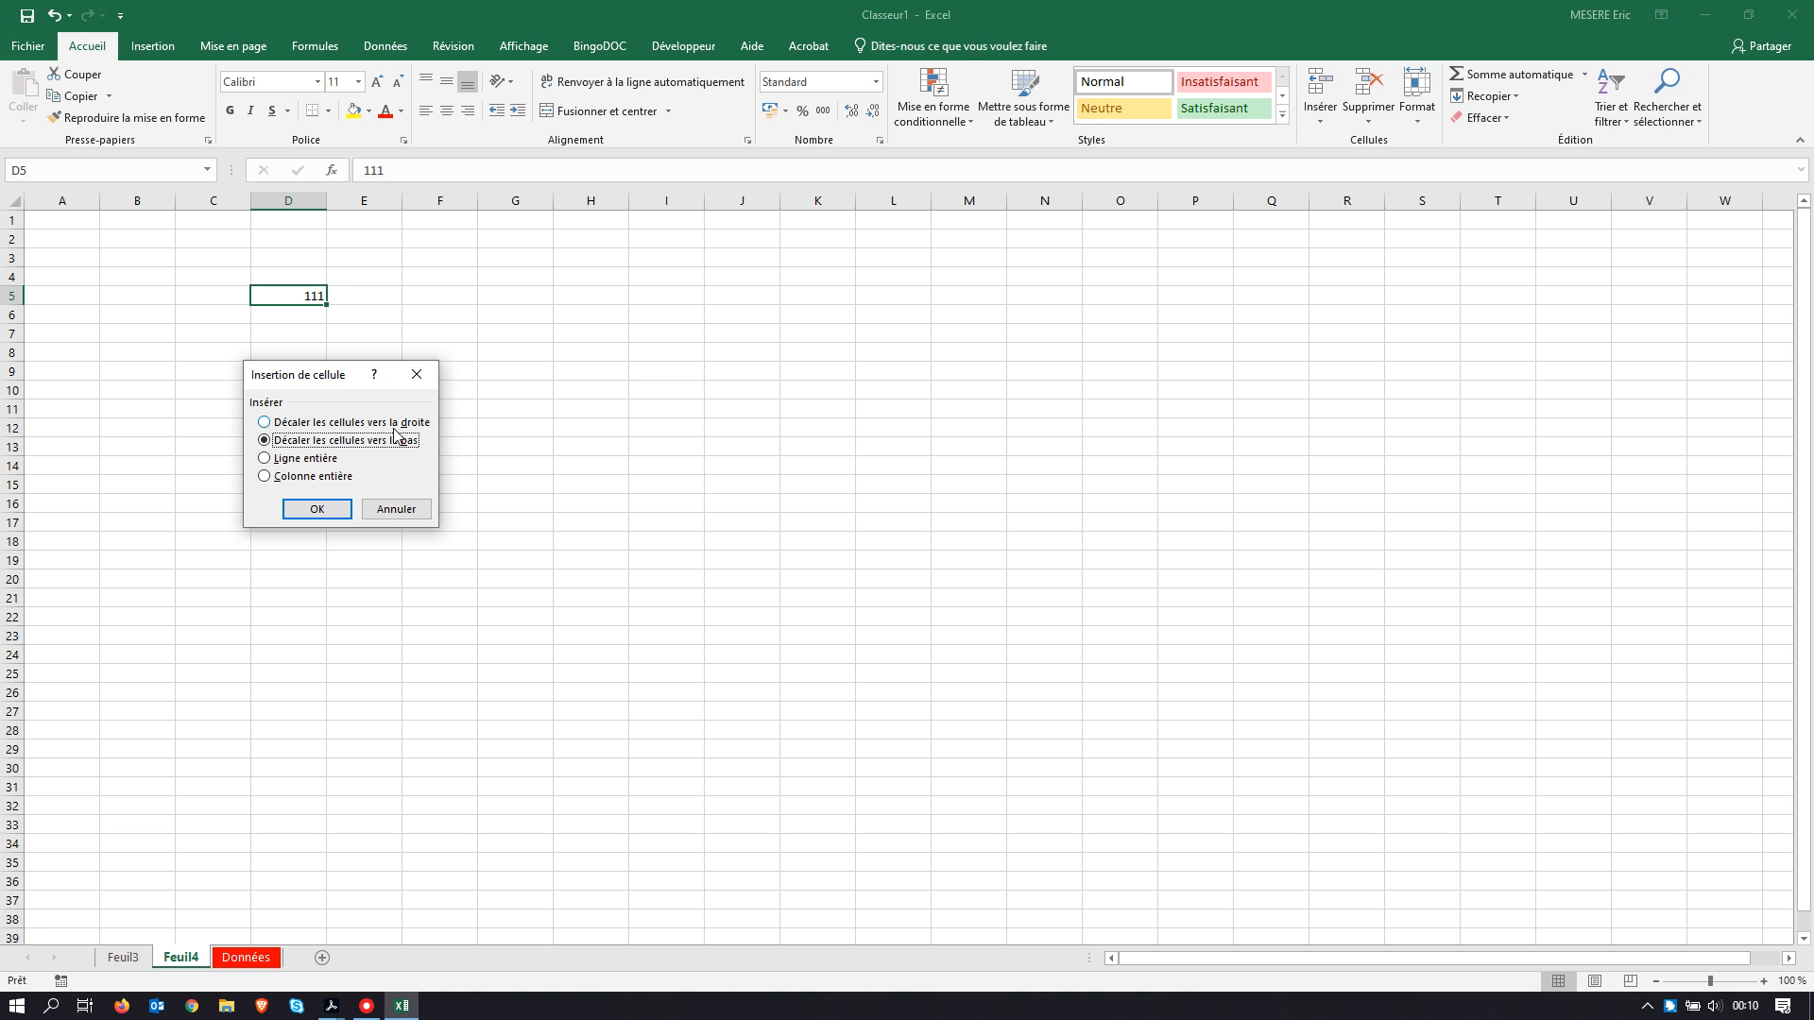
click(265, 423)
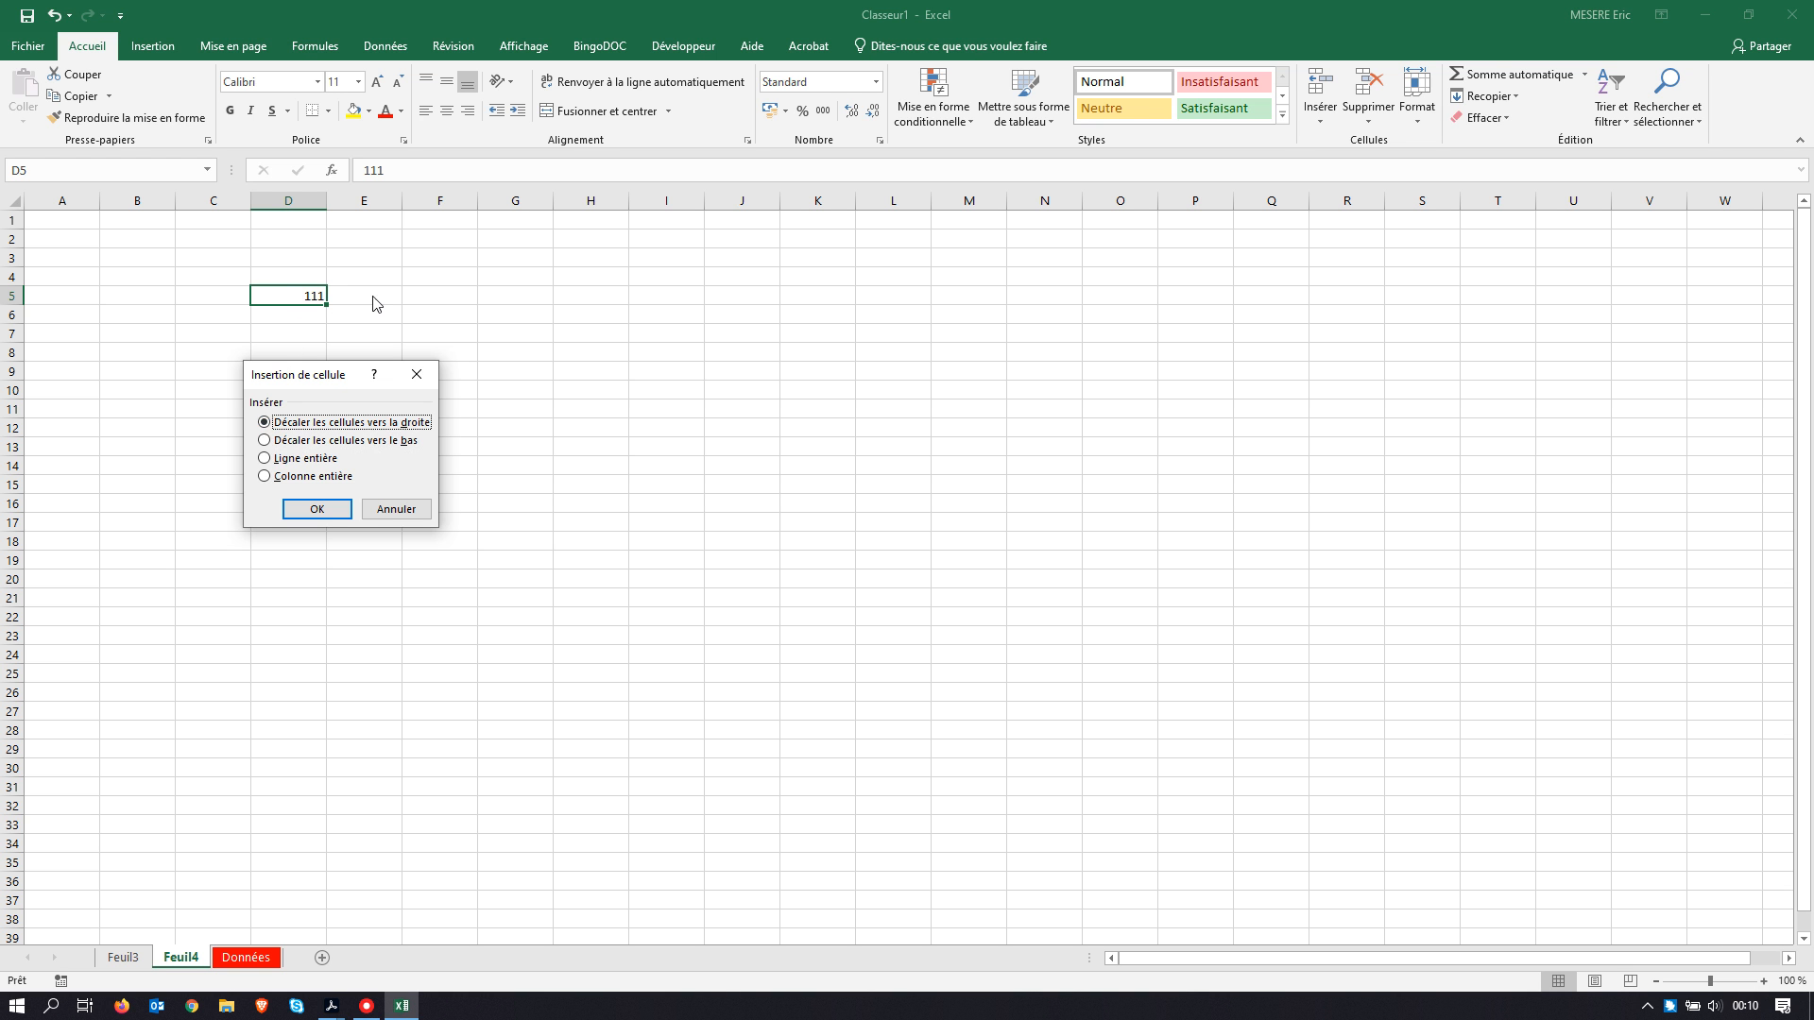
click(318, 510)
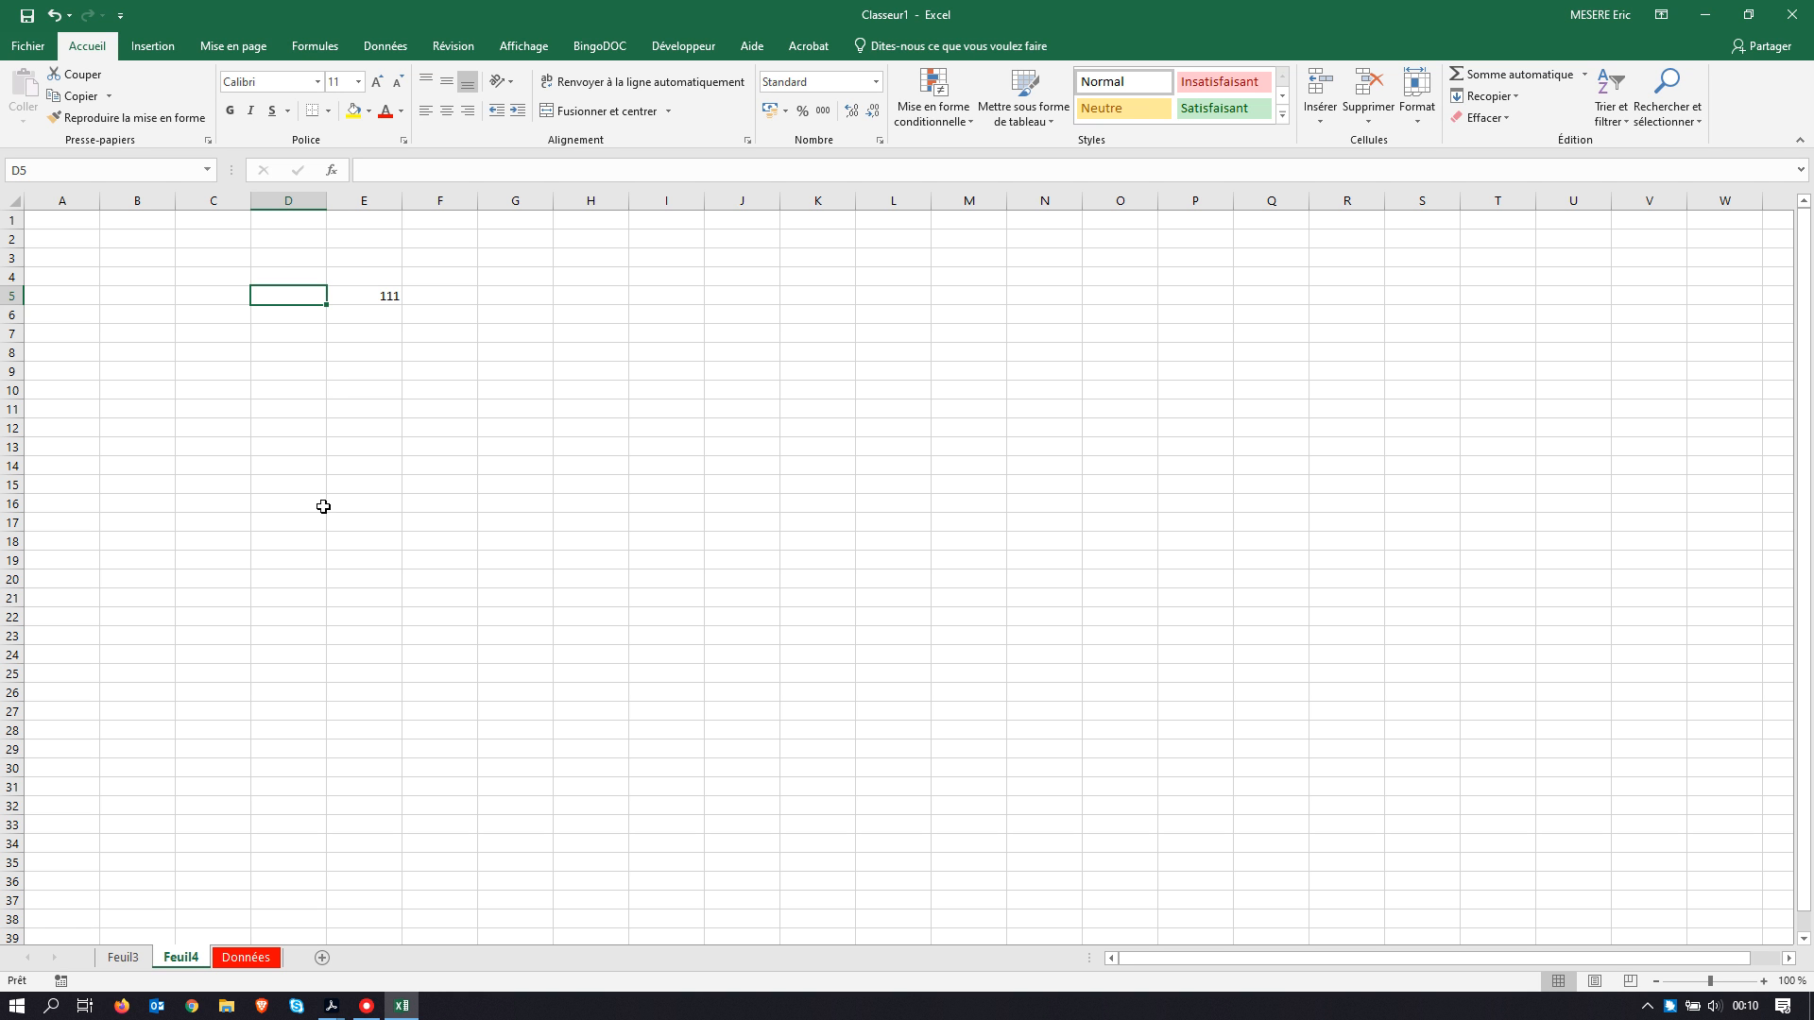
Step: Clear the number 111 from E5 and enter the text "table" in C3
click(373, 291)
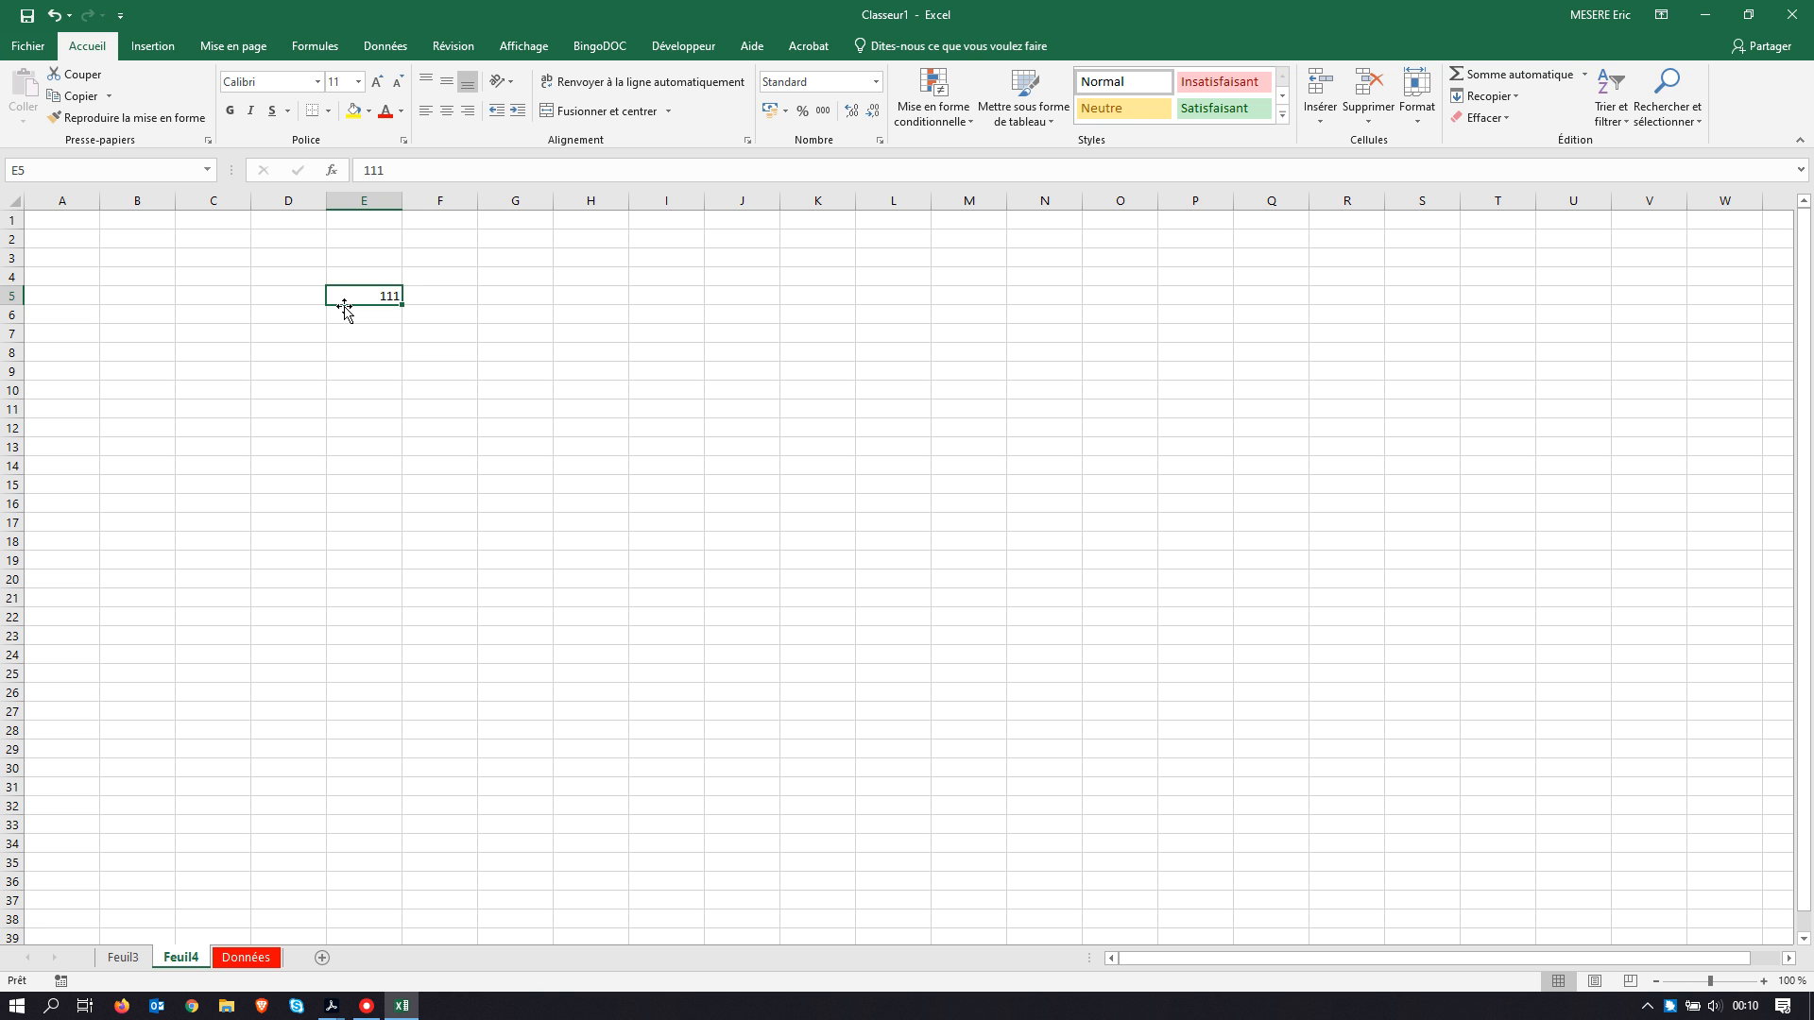
key(Delete)
double_click(219, 259)
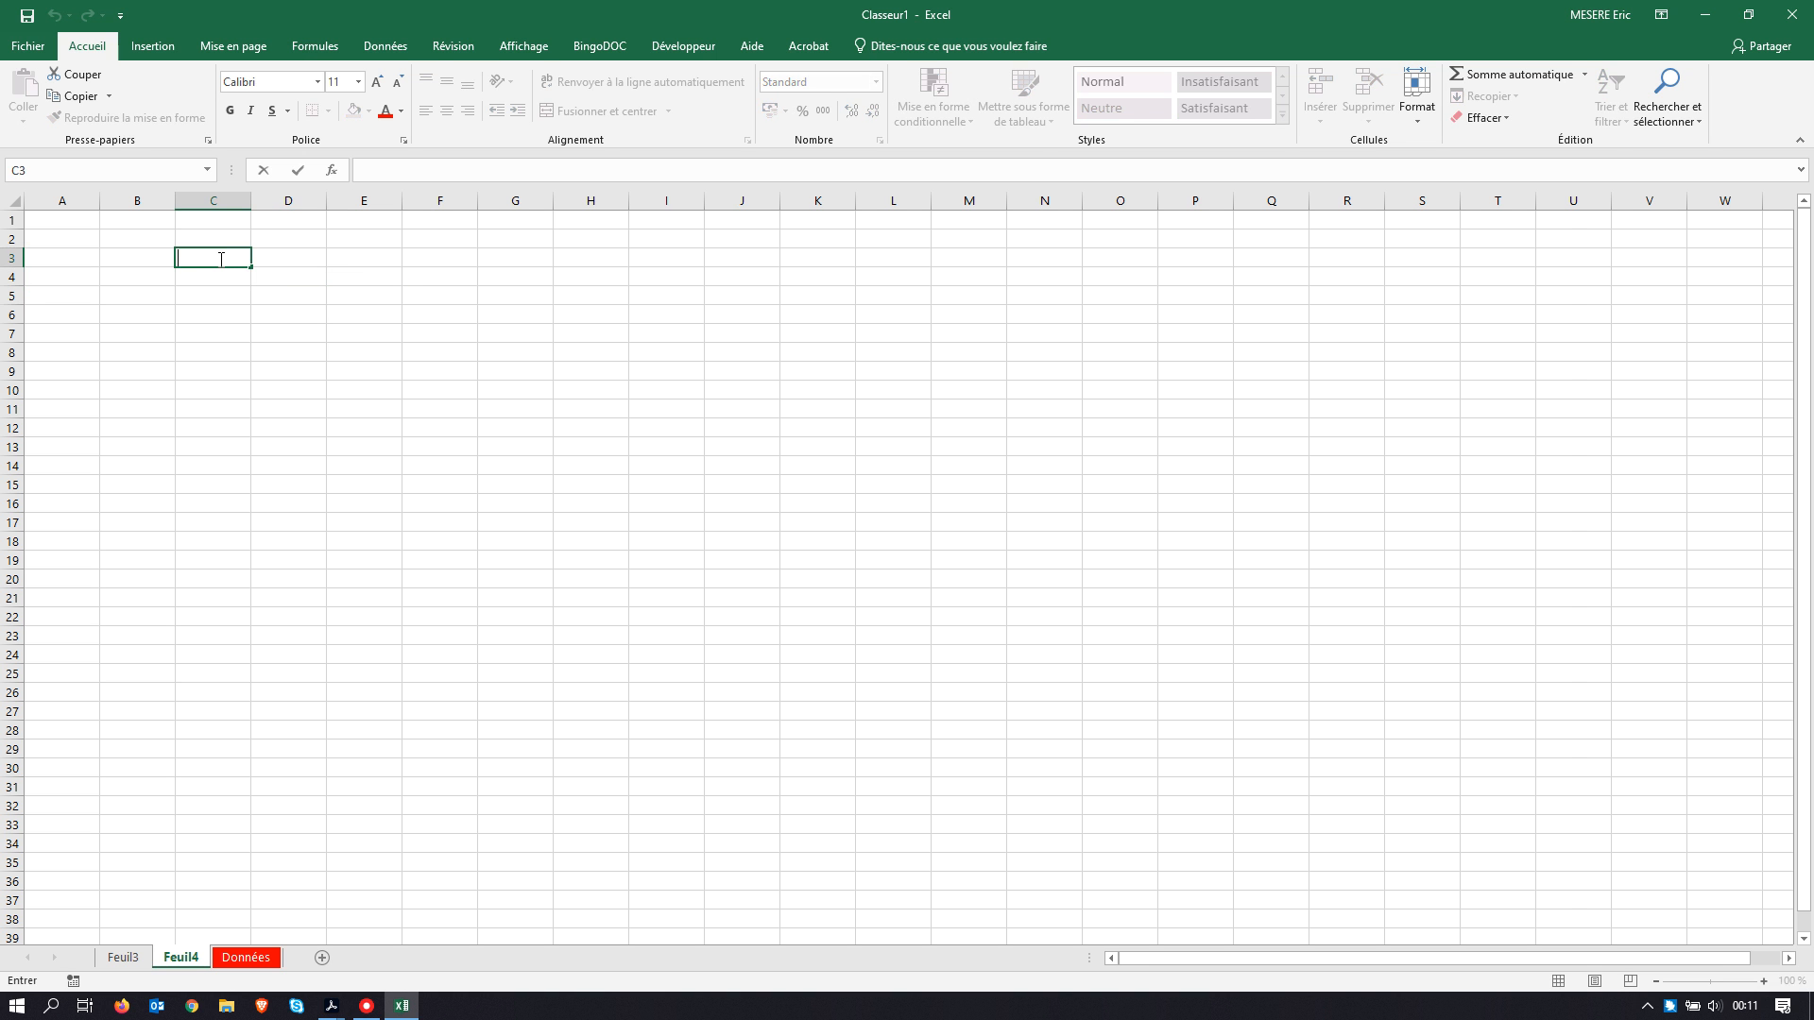
text(table)
key(Return)
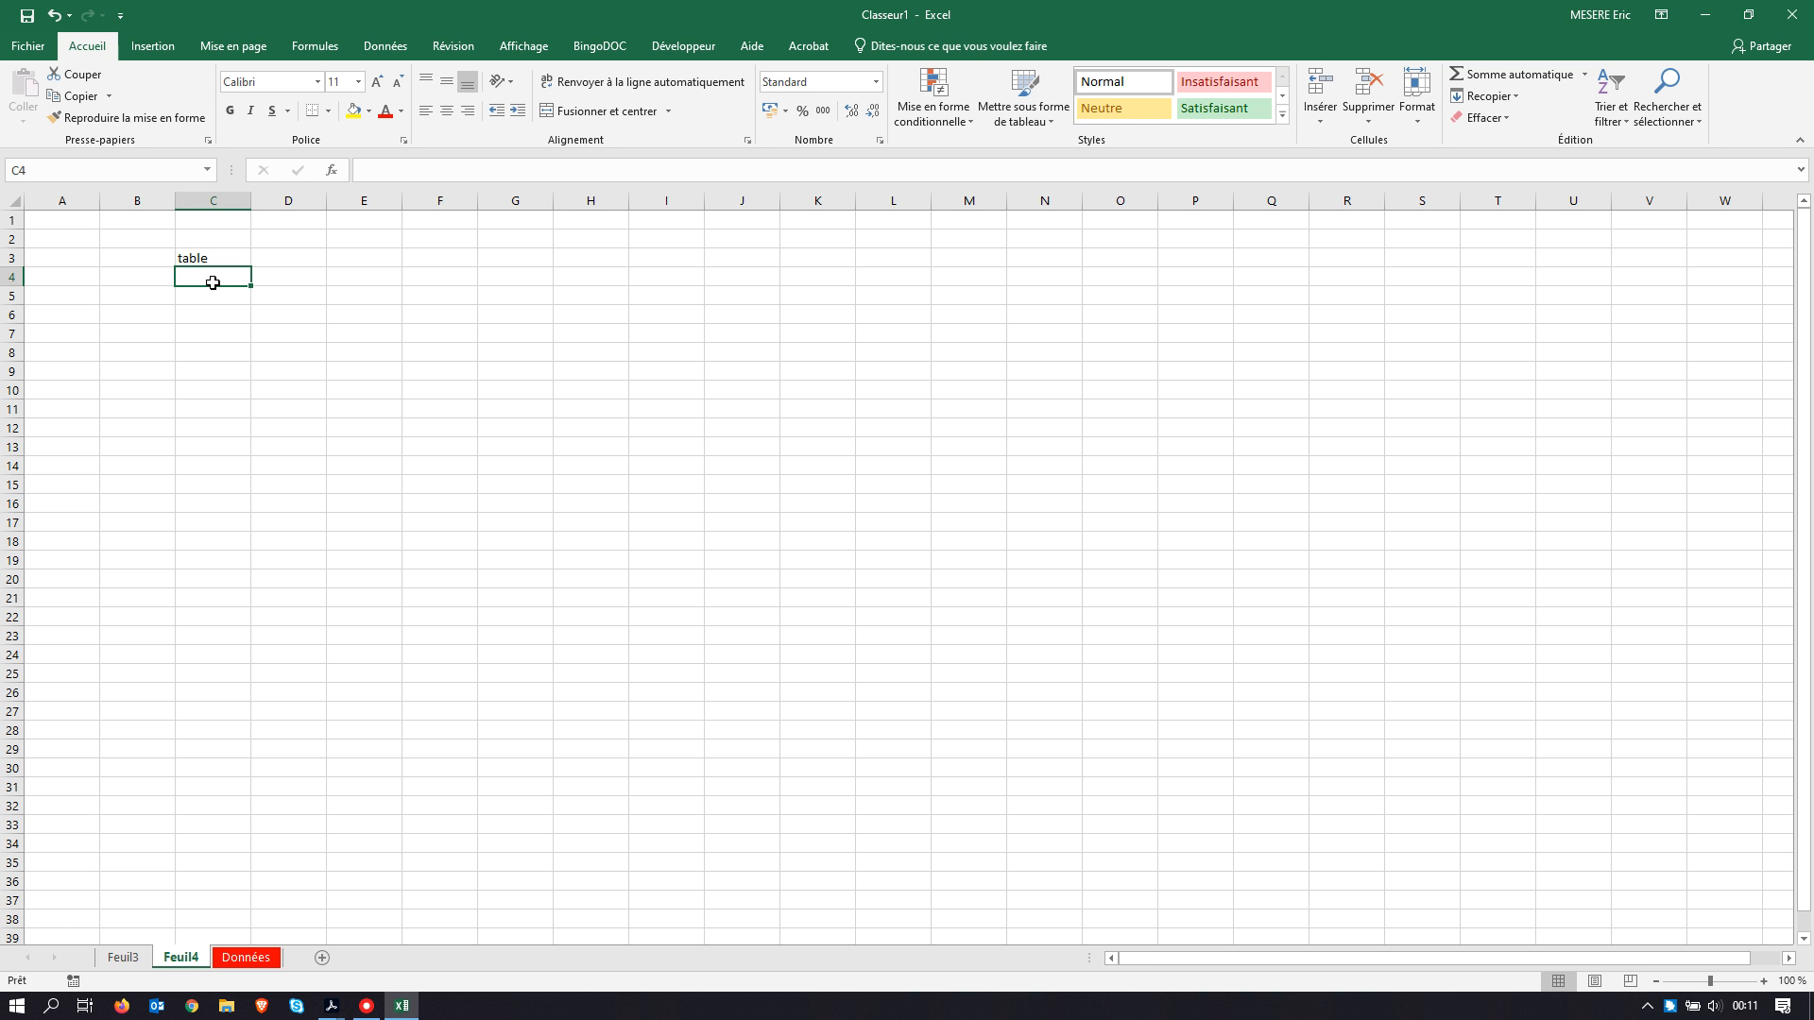
Step: Enter the number 125 in C4 and the date 11/12/2020 in C5
text(1)
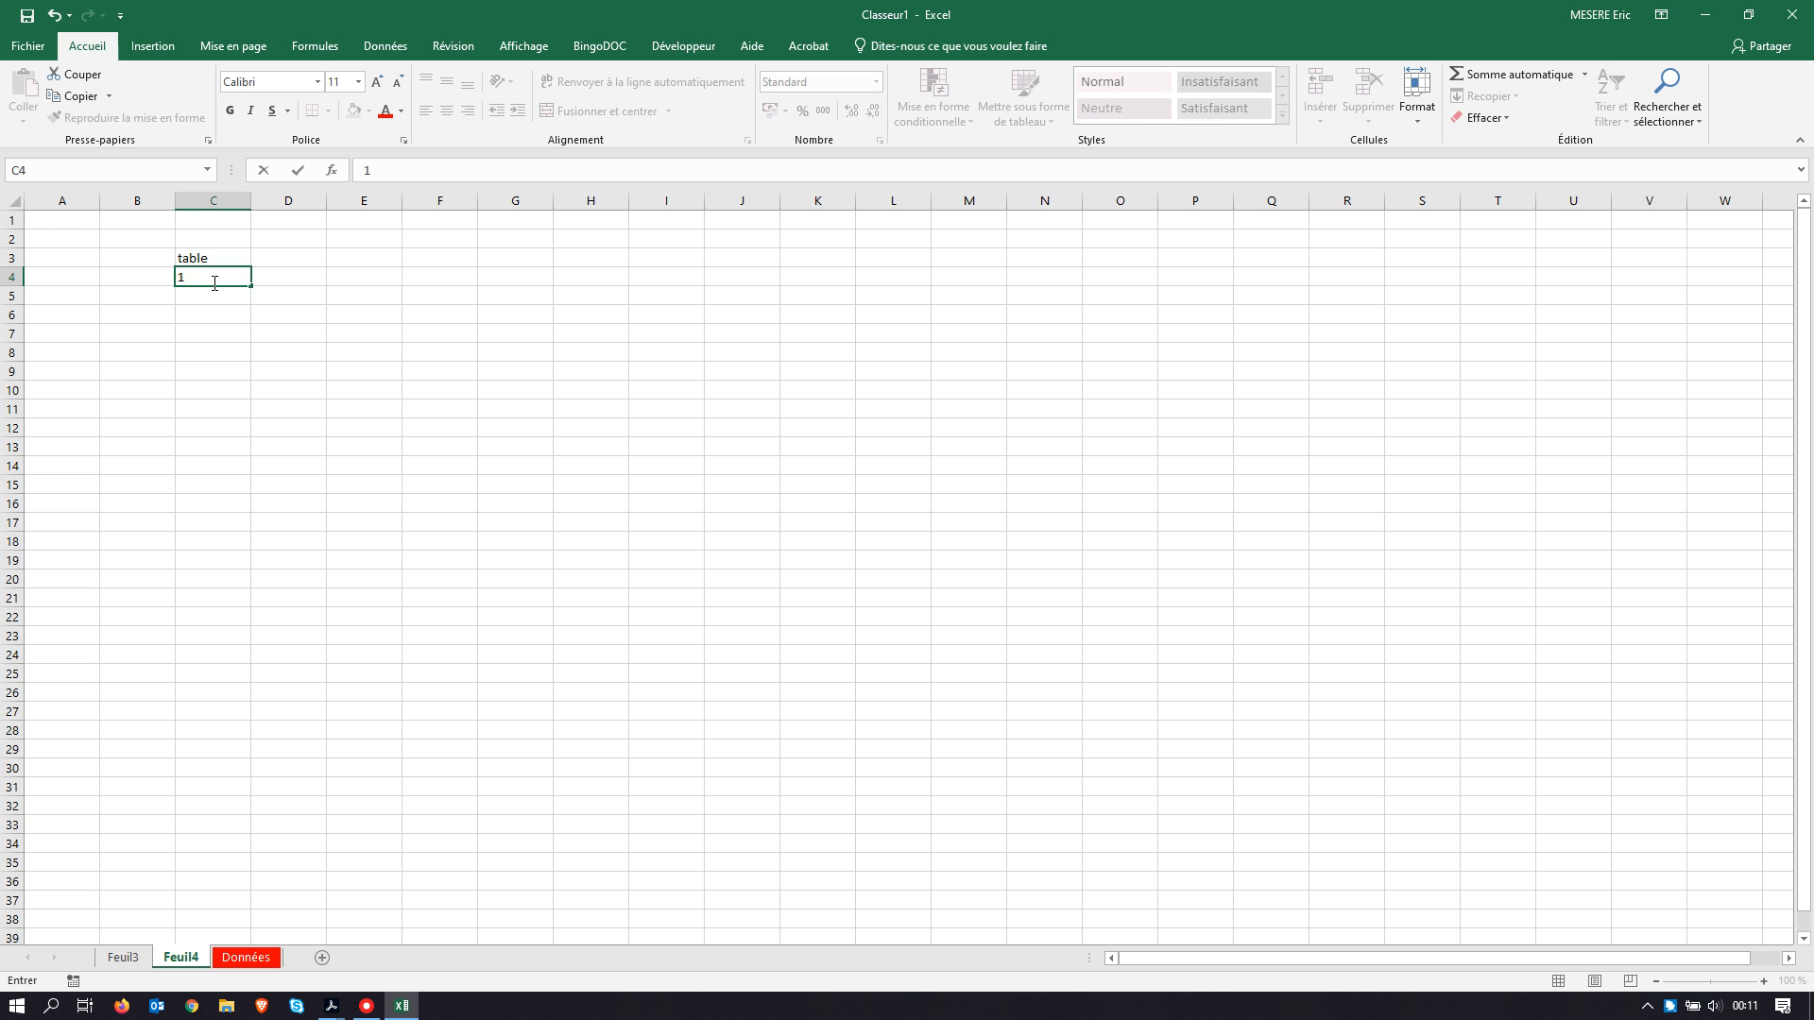
text(25)
key(Return)
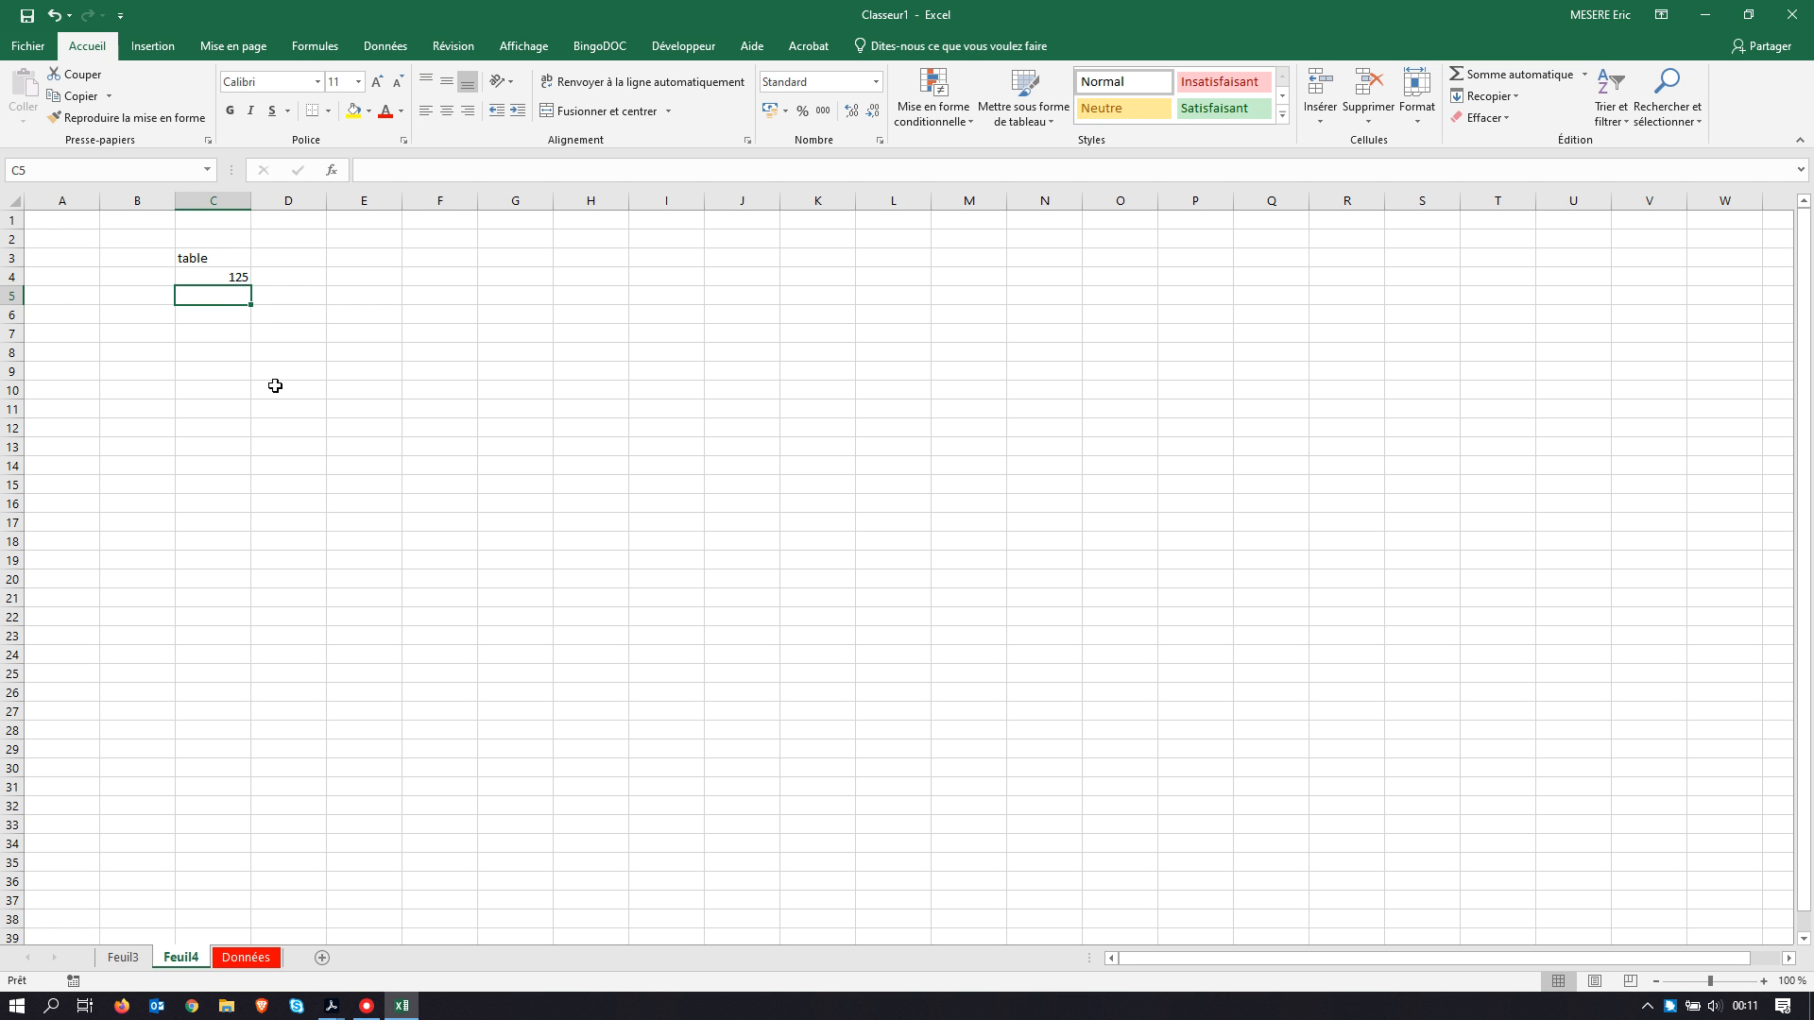
text(11/12/)
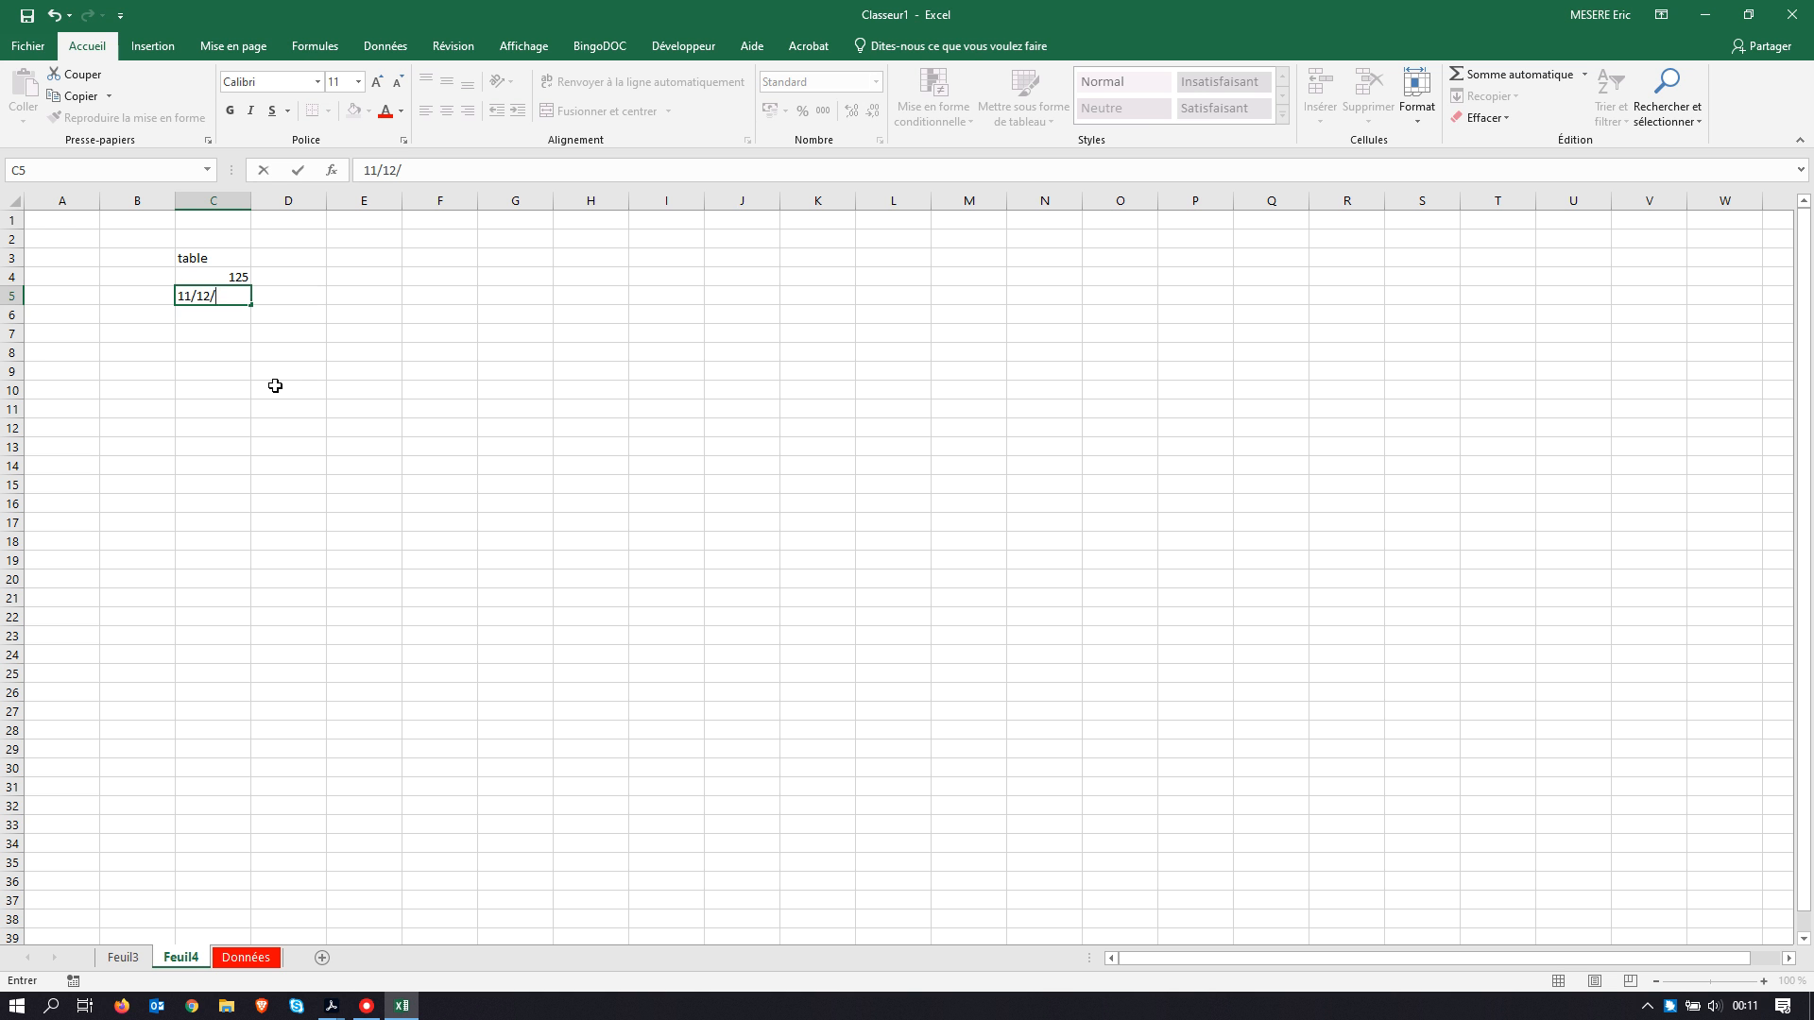
text(2020)
key(Return)
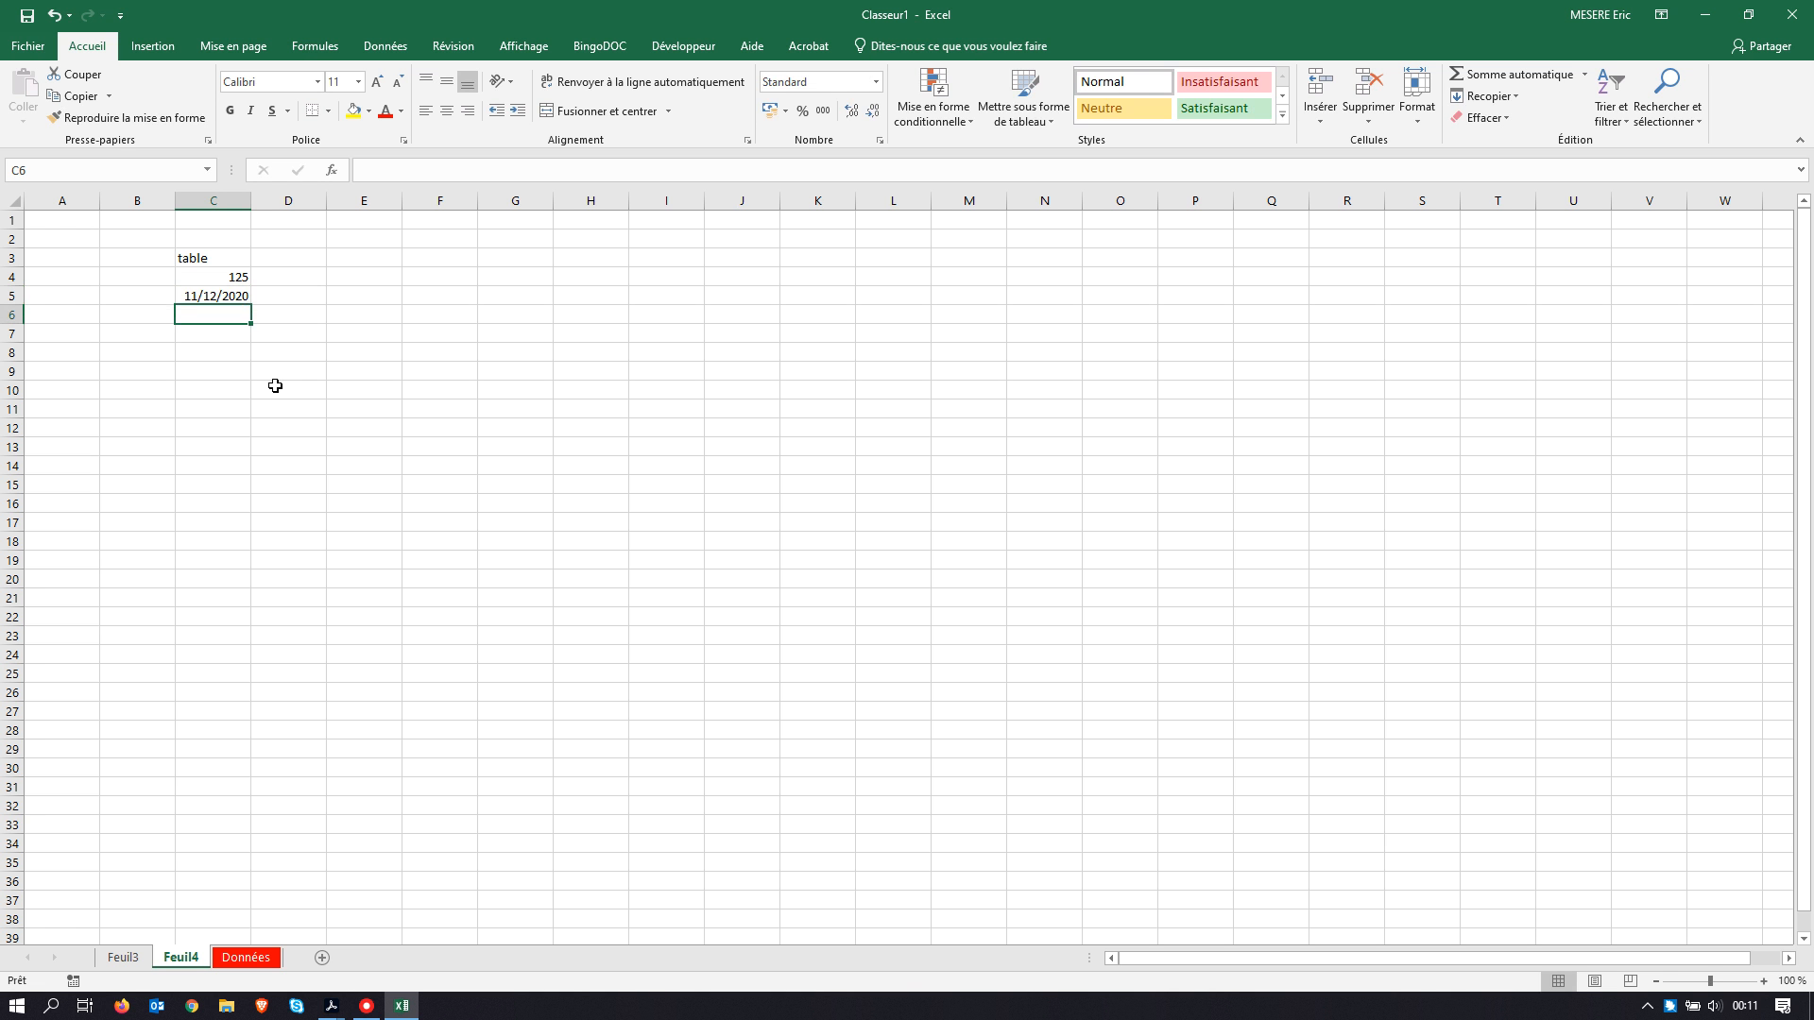
Step: Widen column C to about two and a half times the default width and make row 5 about three times taller
drag(251, 200, 266, 200)
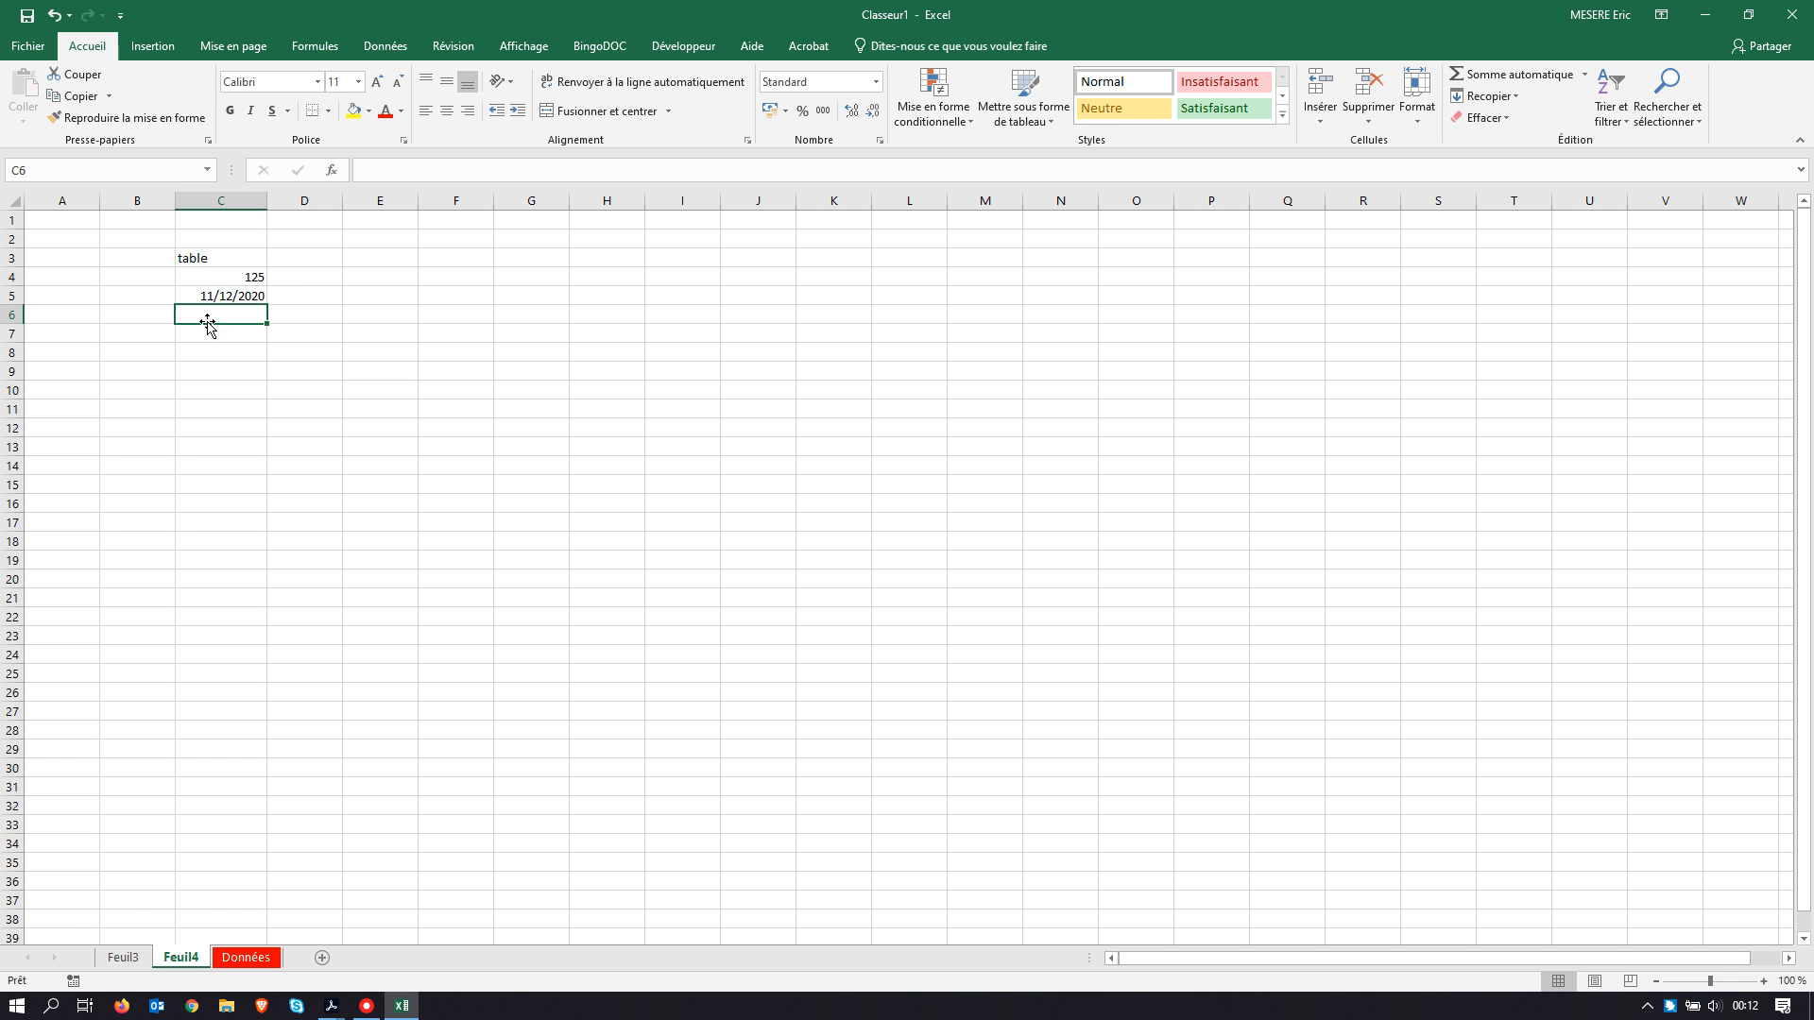
click(215, 190)
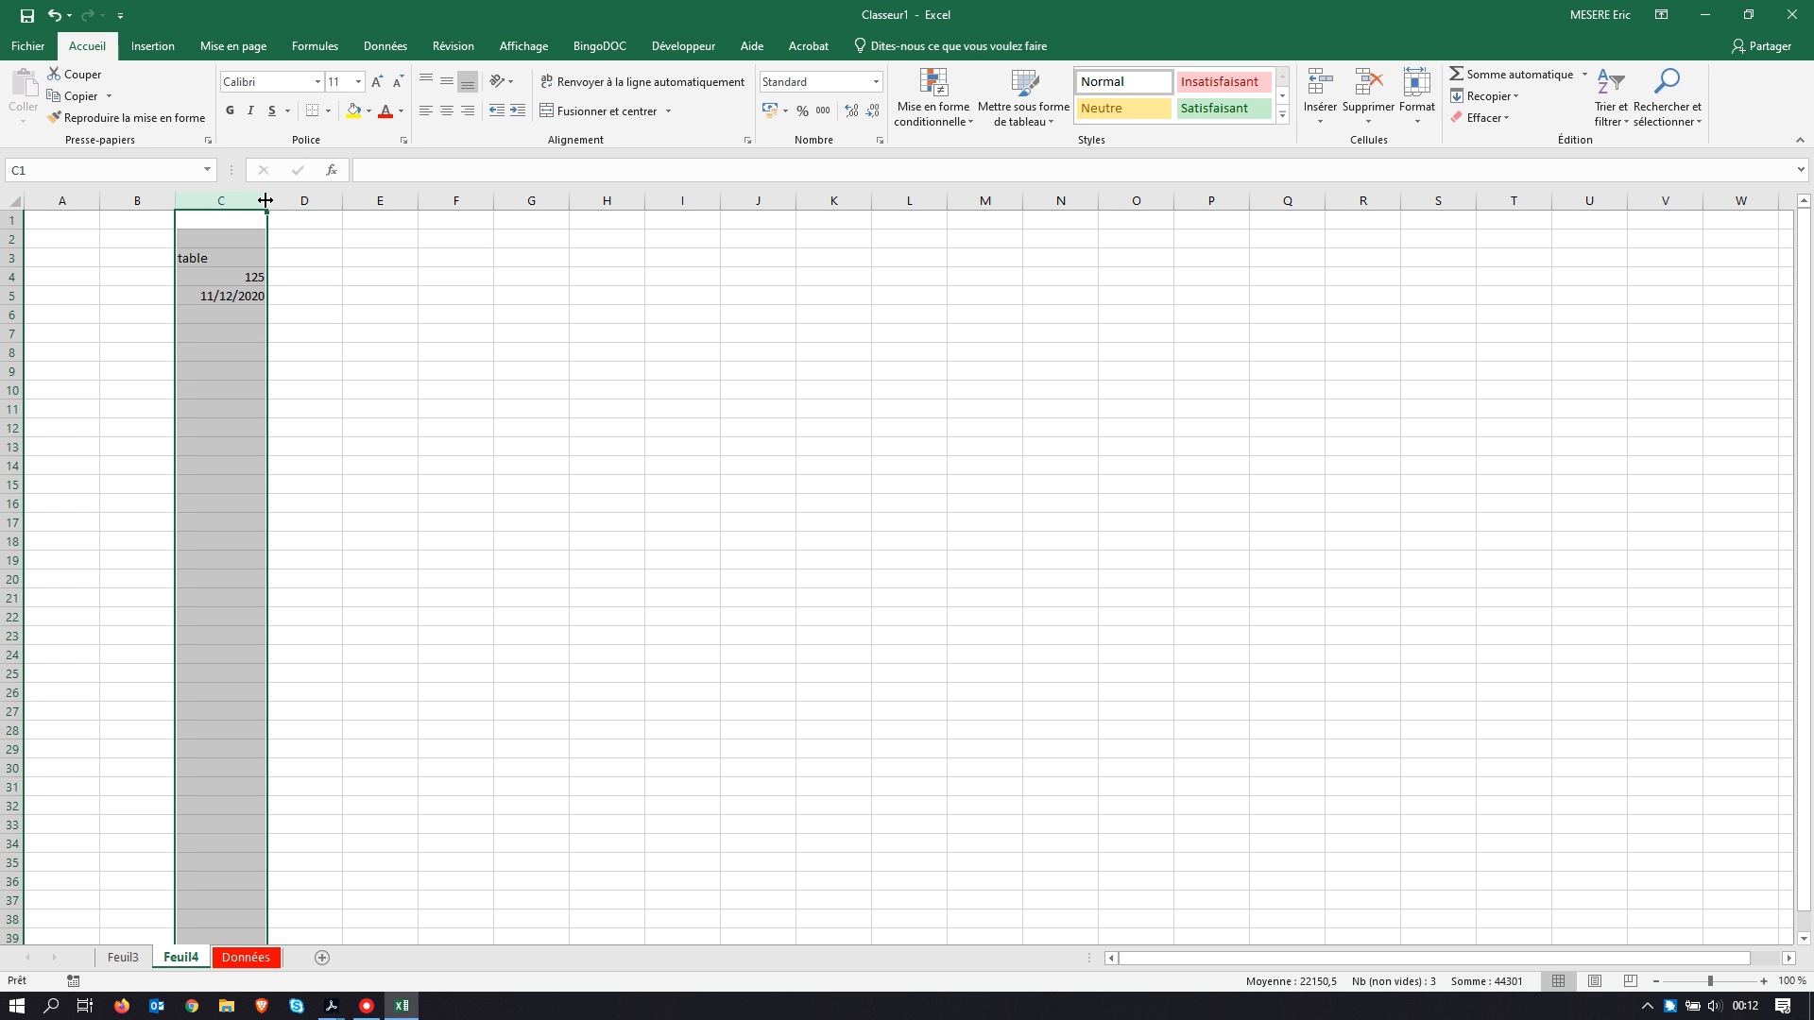
drag(265, 200, 361, 208)
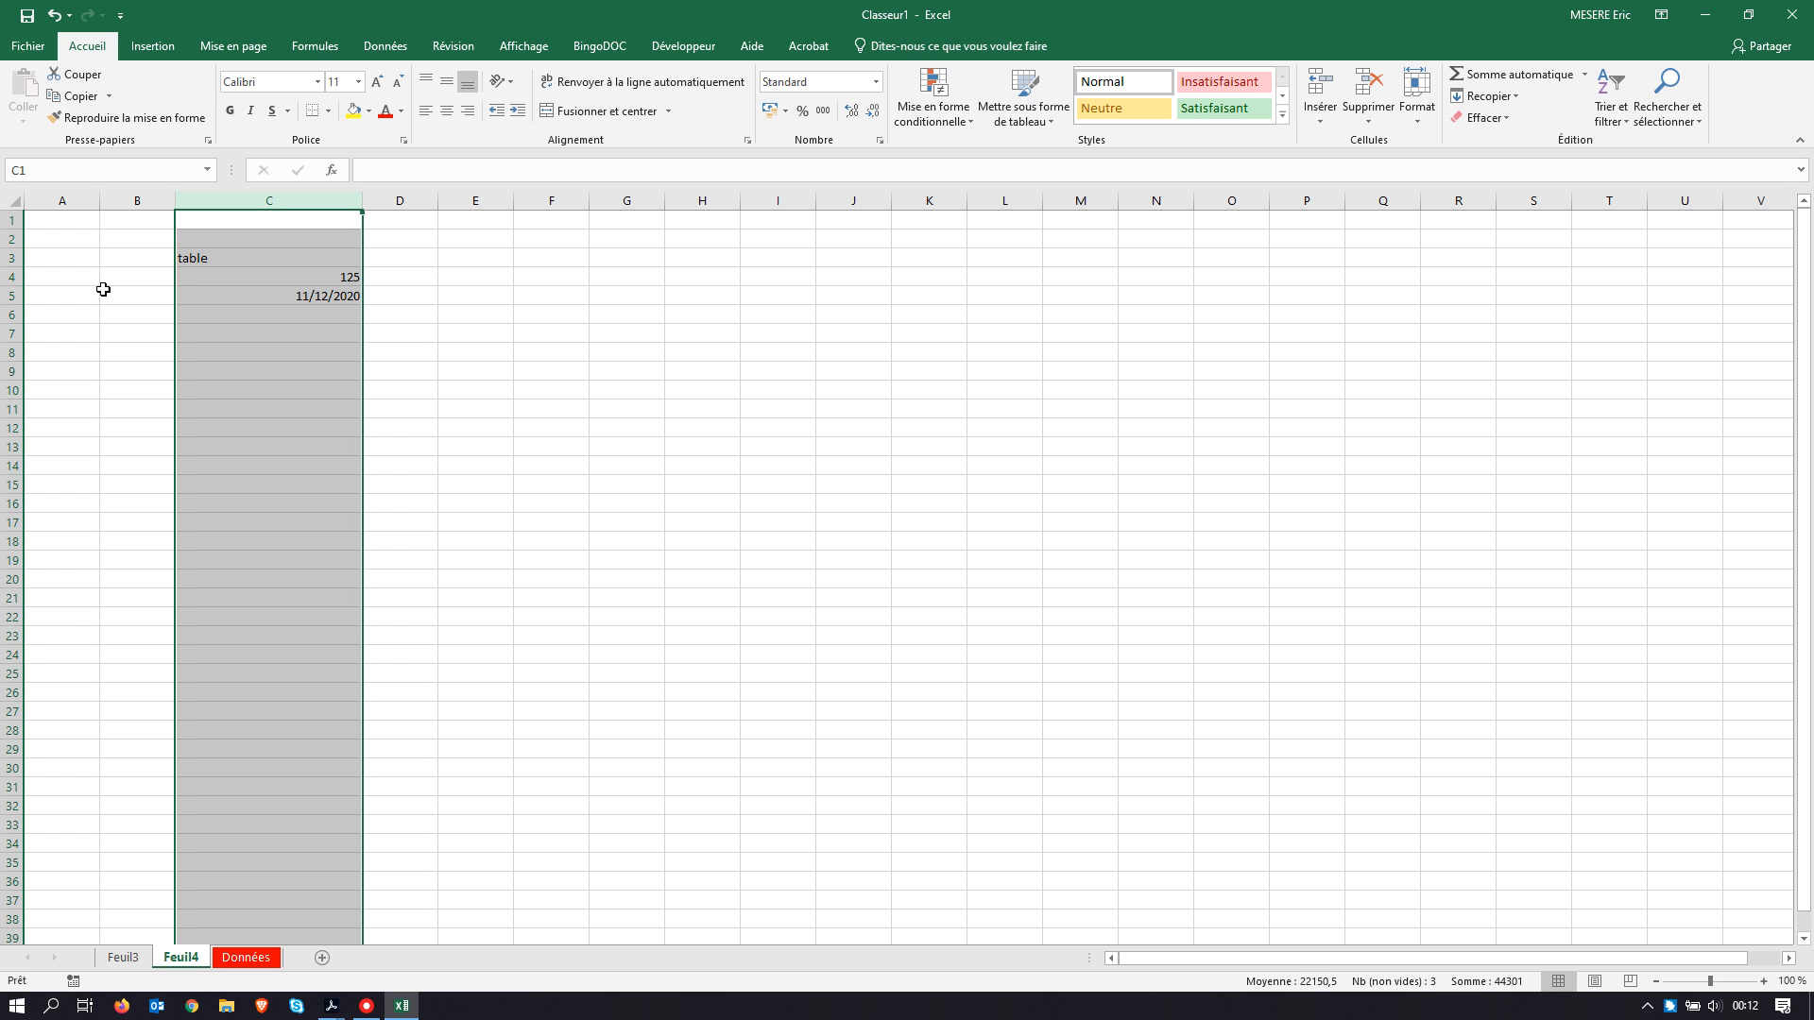
click(13, 296)
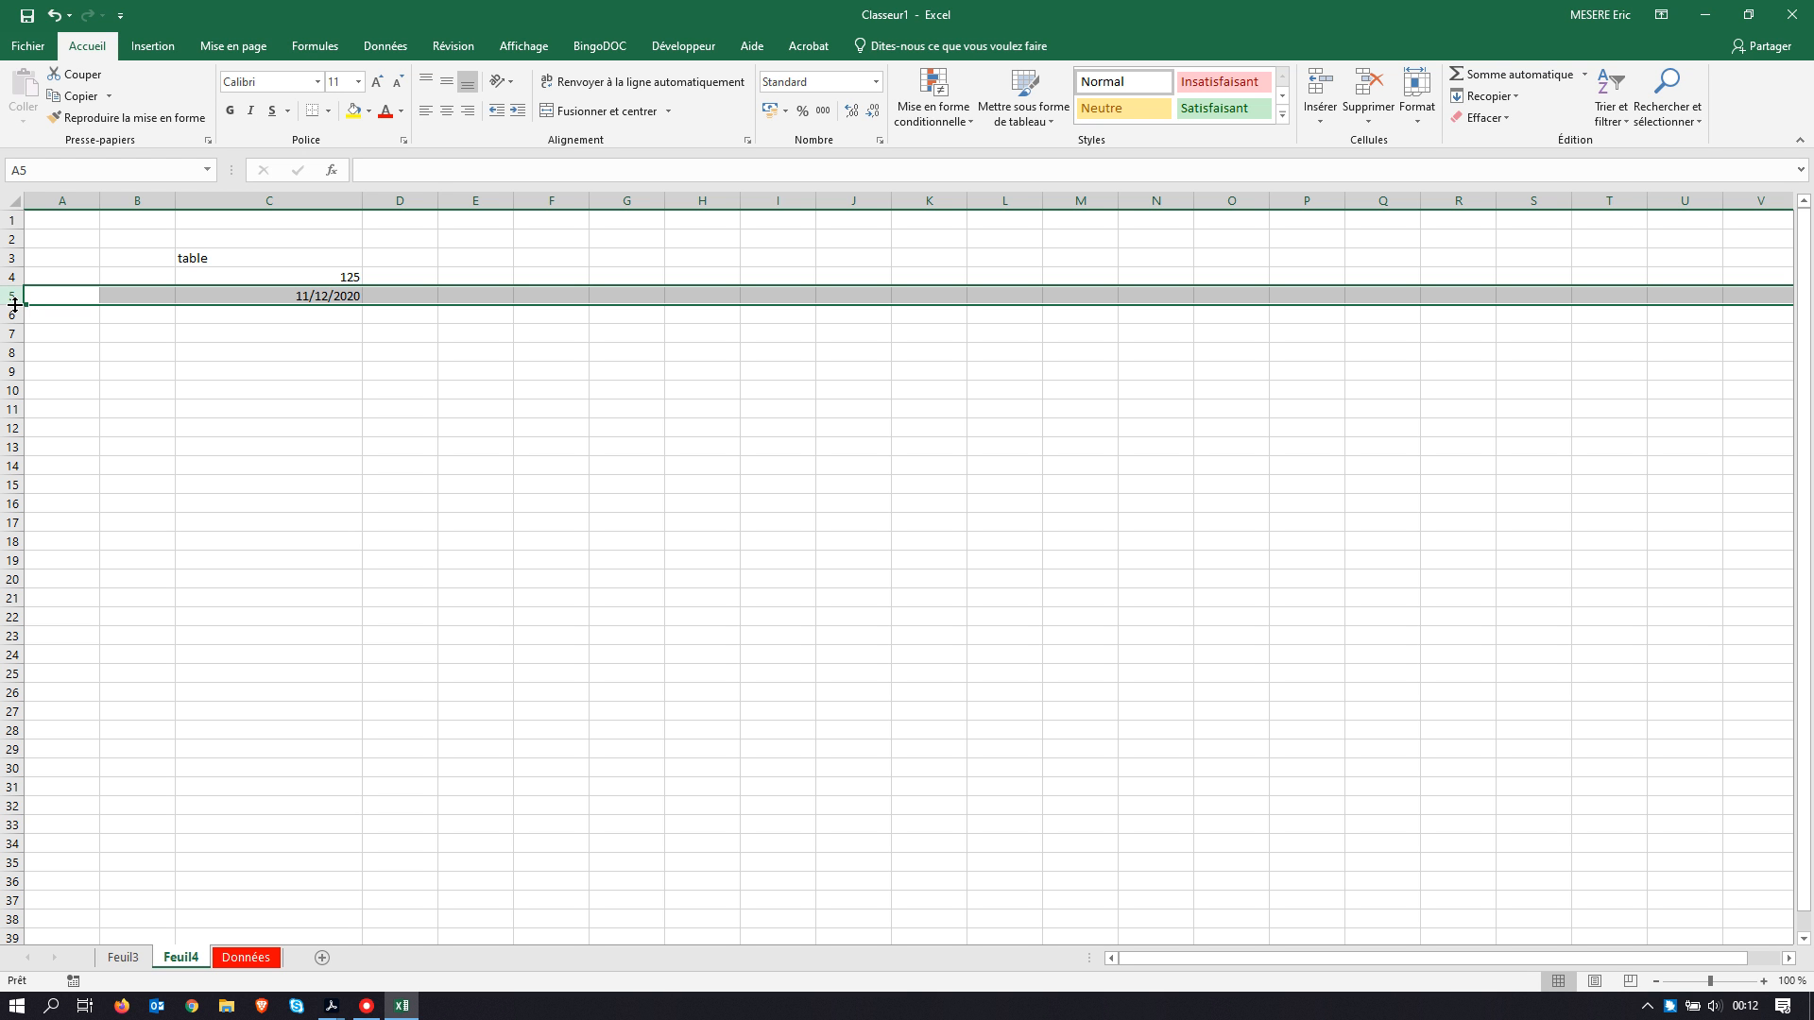
drag(15, 304, 23, 340)
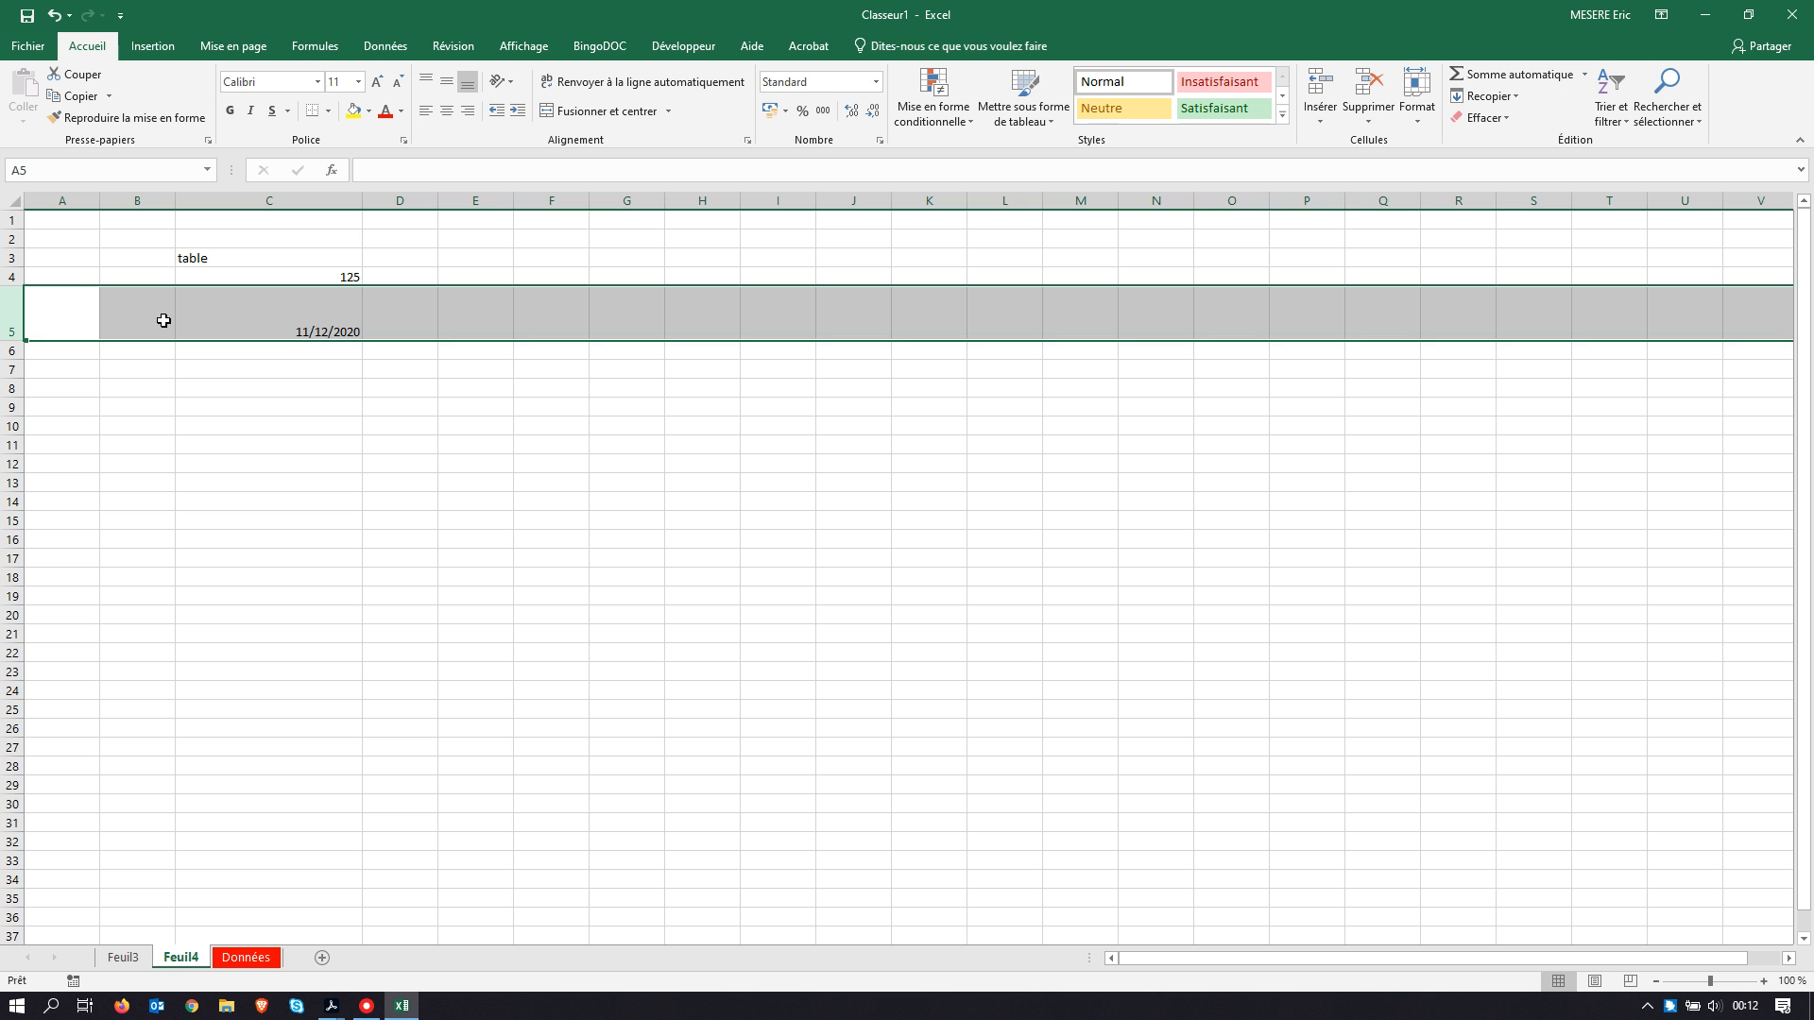
Step: Centre the date in C5 both vertically and horizontally
click(227, 307)
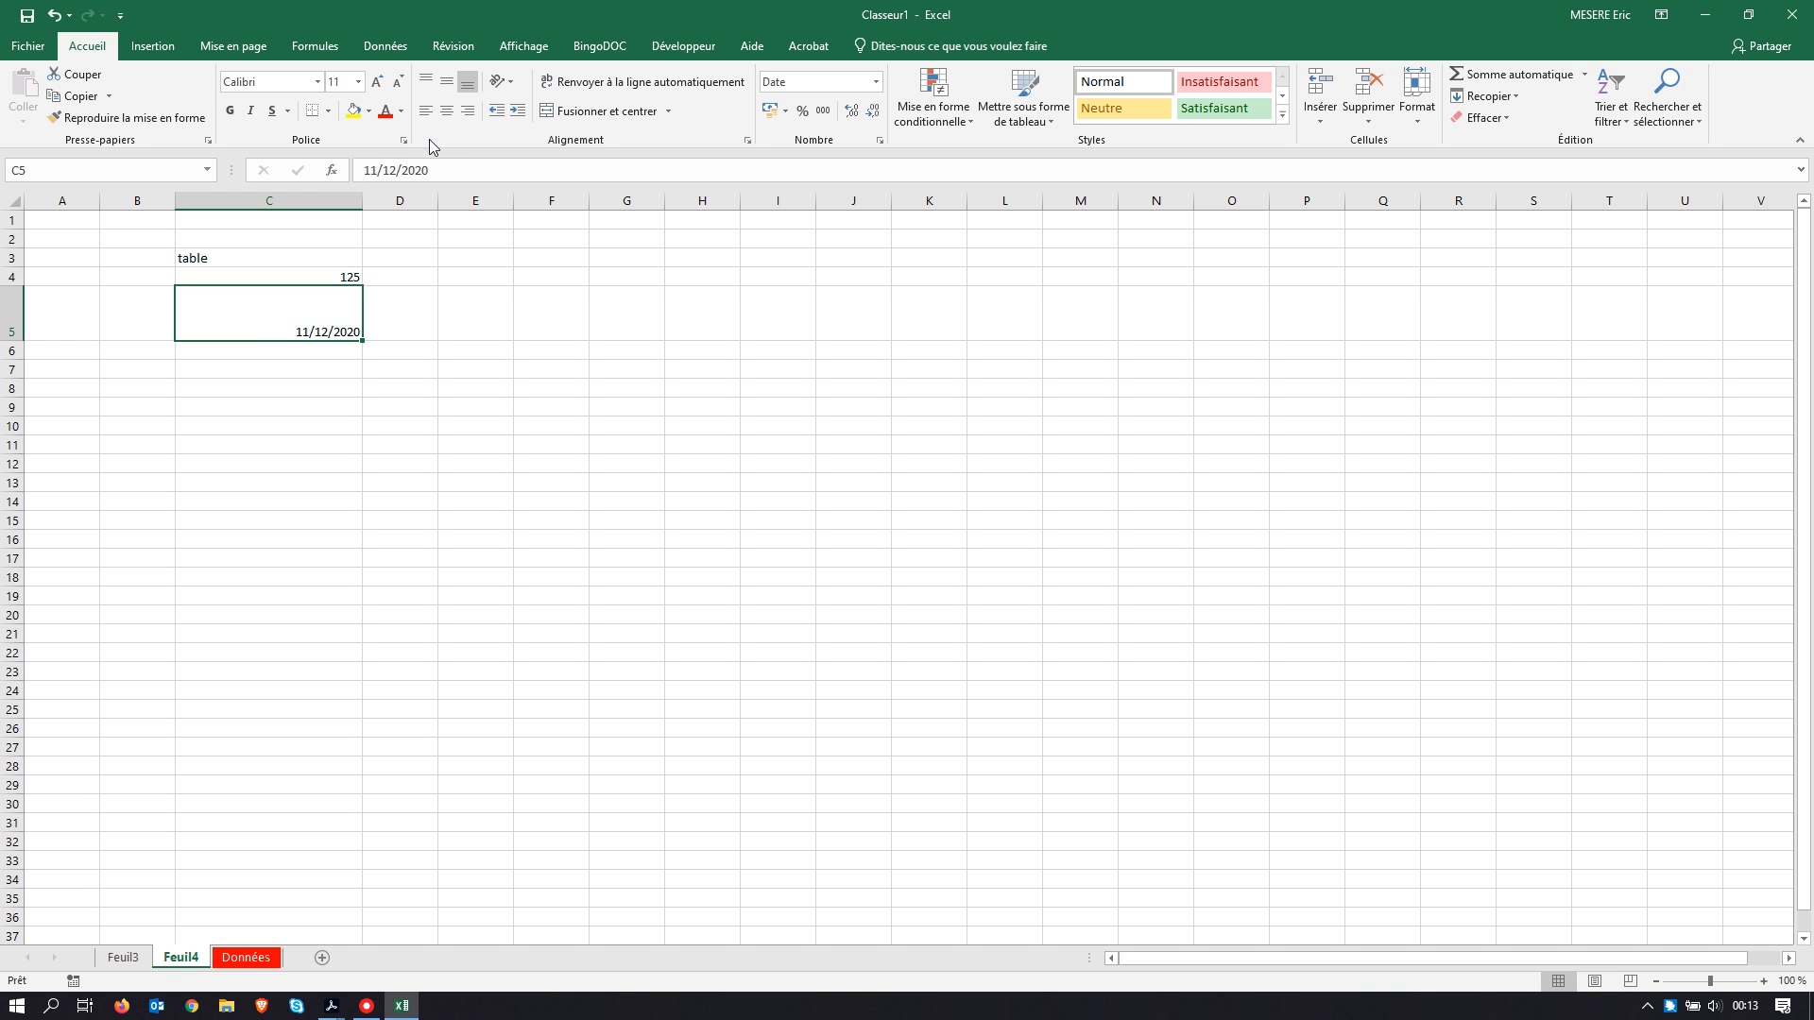
click(447, 85)
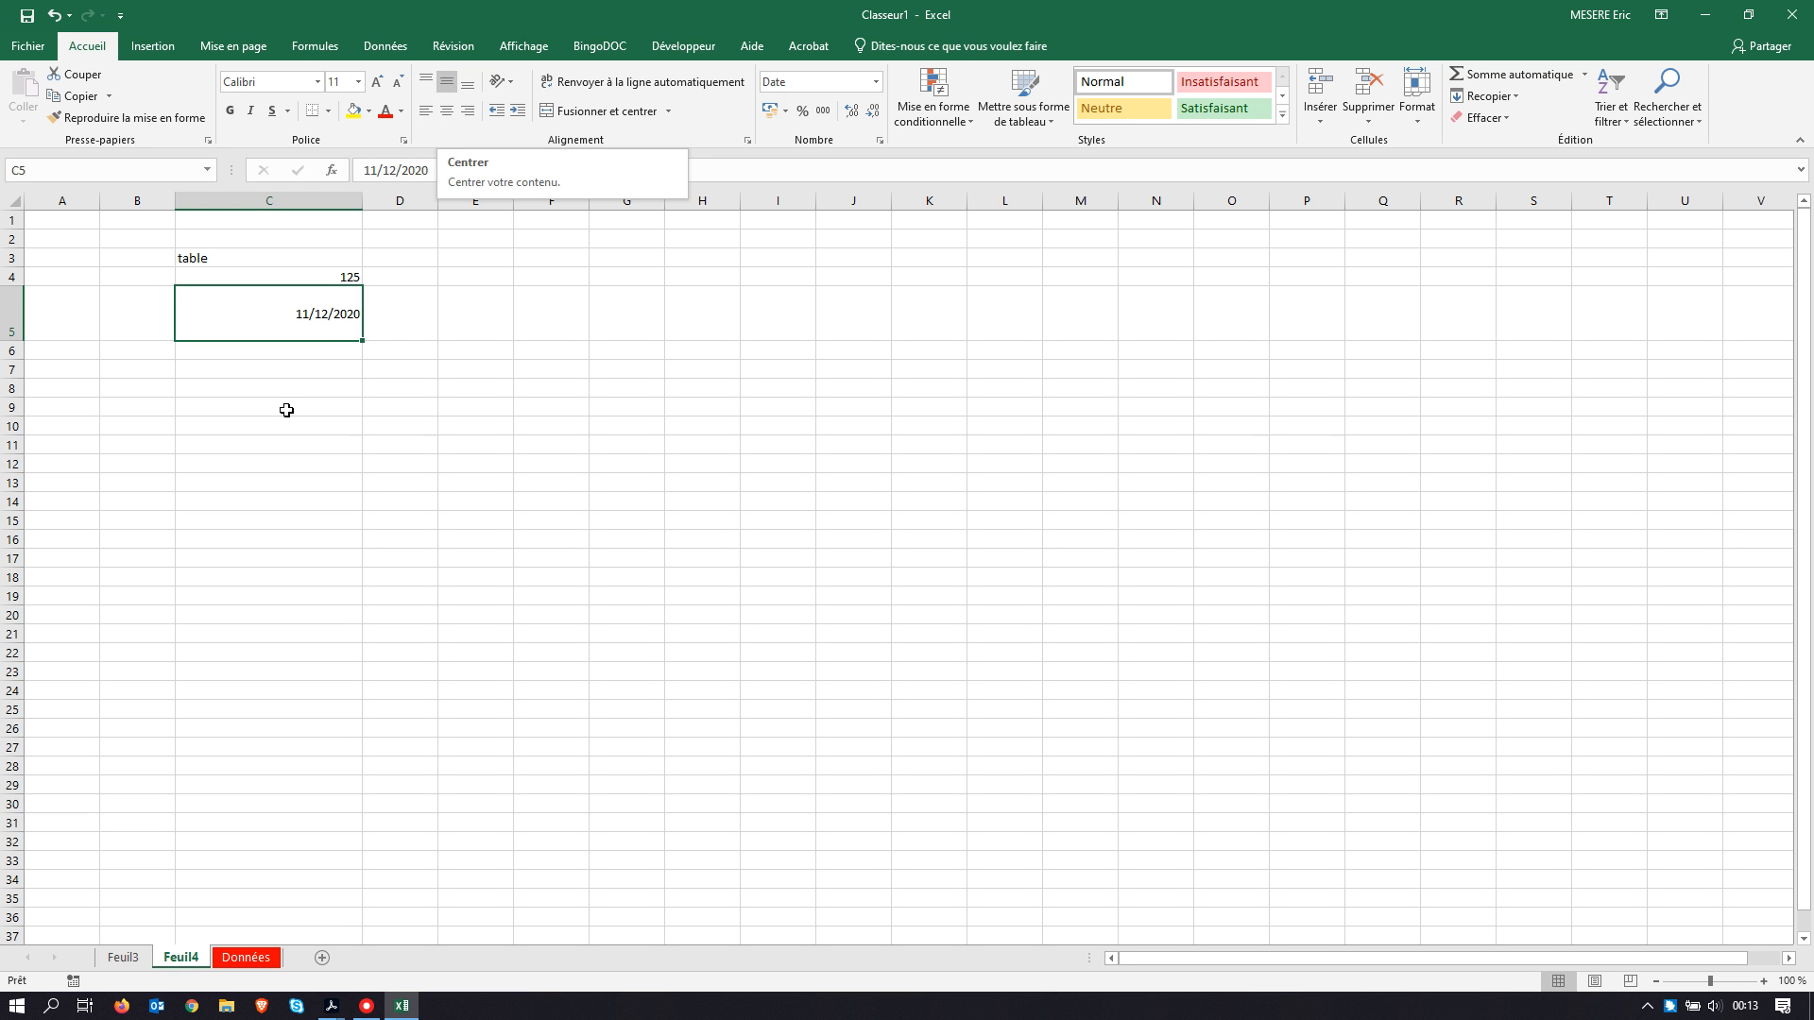
click(448, 112)
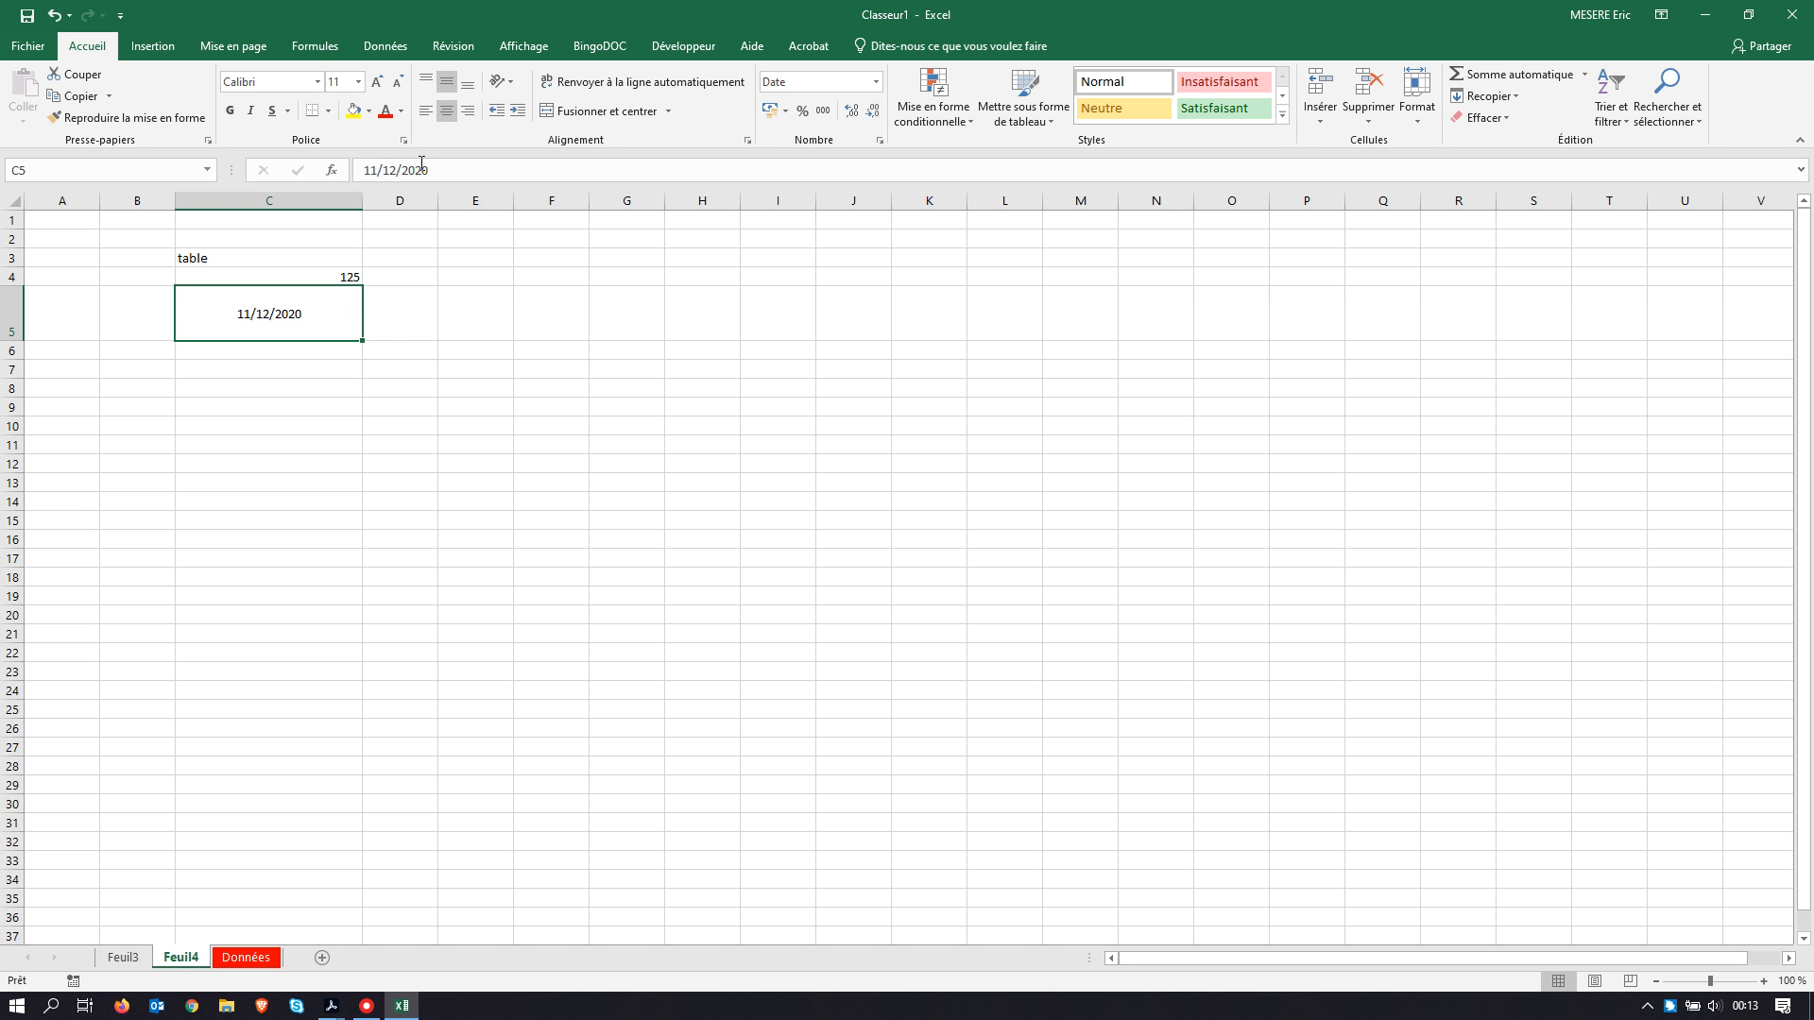
Step: Try the left, right, bottom and top alignments on the date in C5, and return it to centred both ways
click(427, 111)
click(468, 112)
click(467, 83)
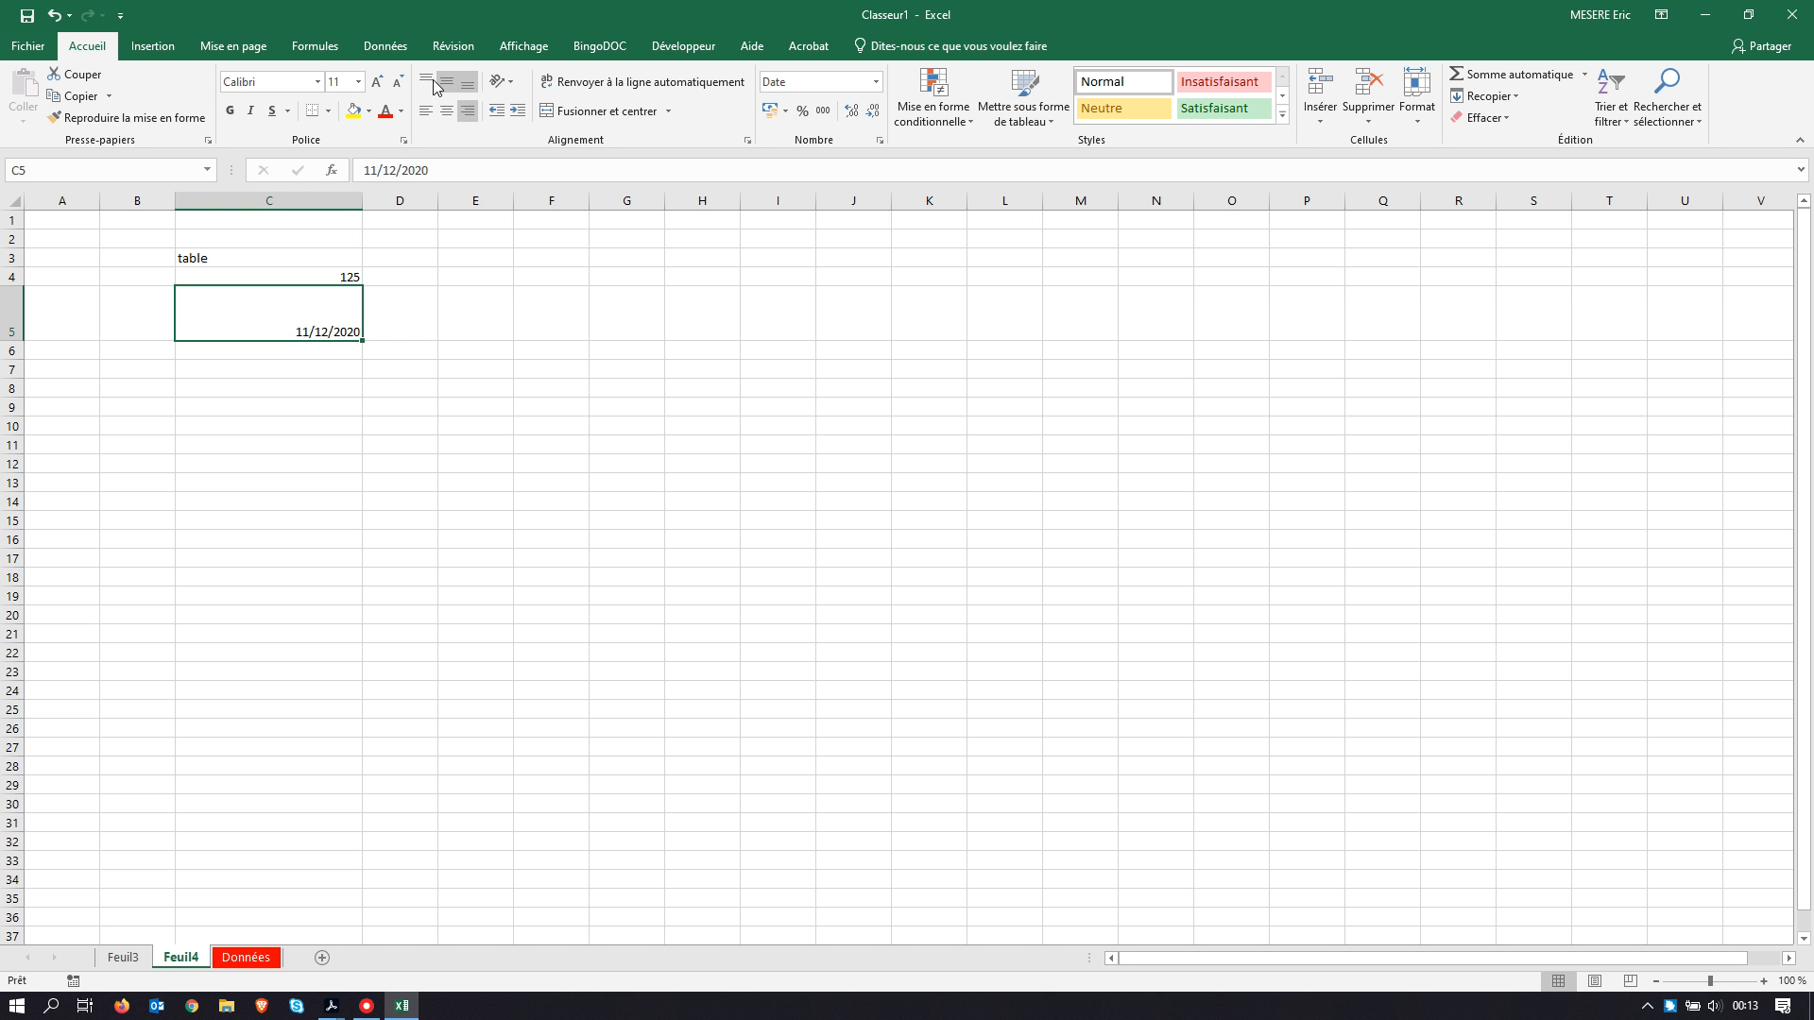
click(426, 80)
click(447, 111)
click(447, 82)
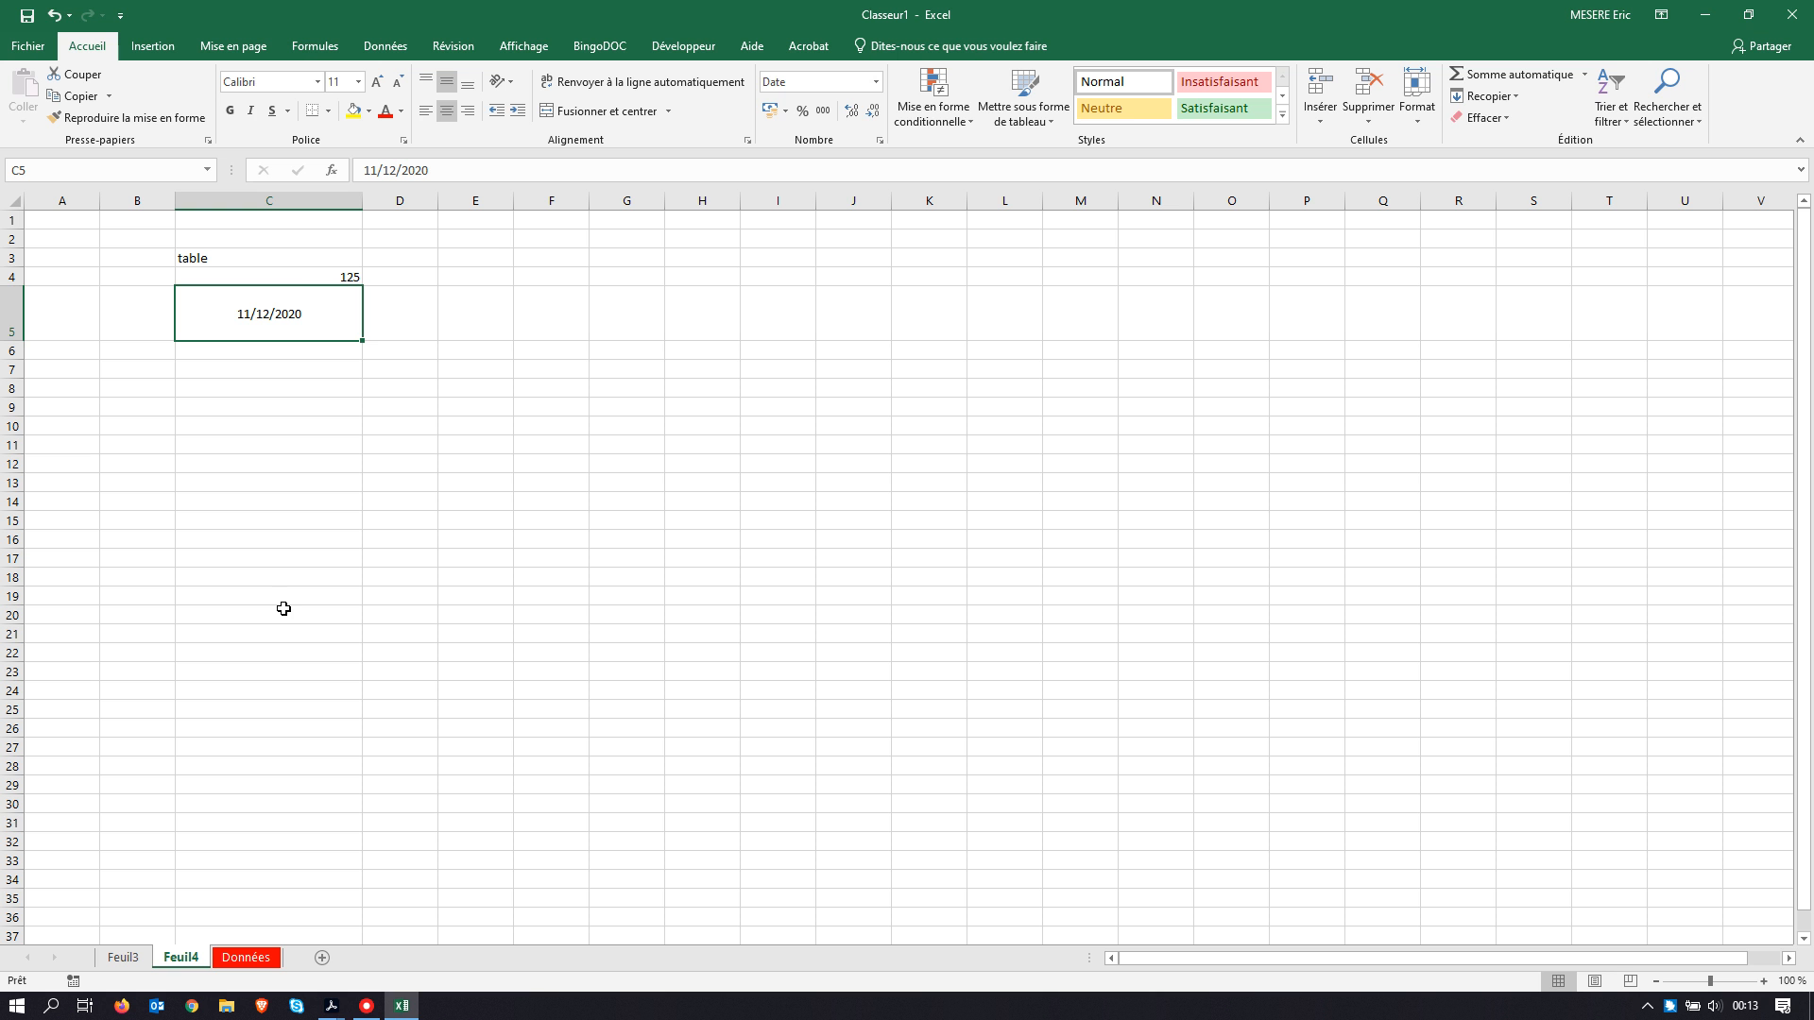
Step: Centre the number 125 horizontally in C4 and deselect it by selecting the empty cell C8
click(304, 277)
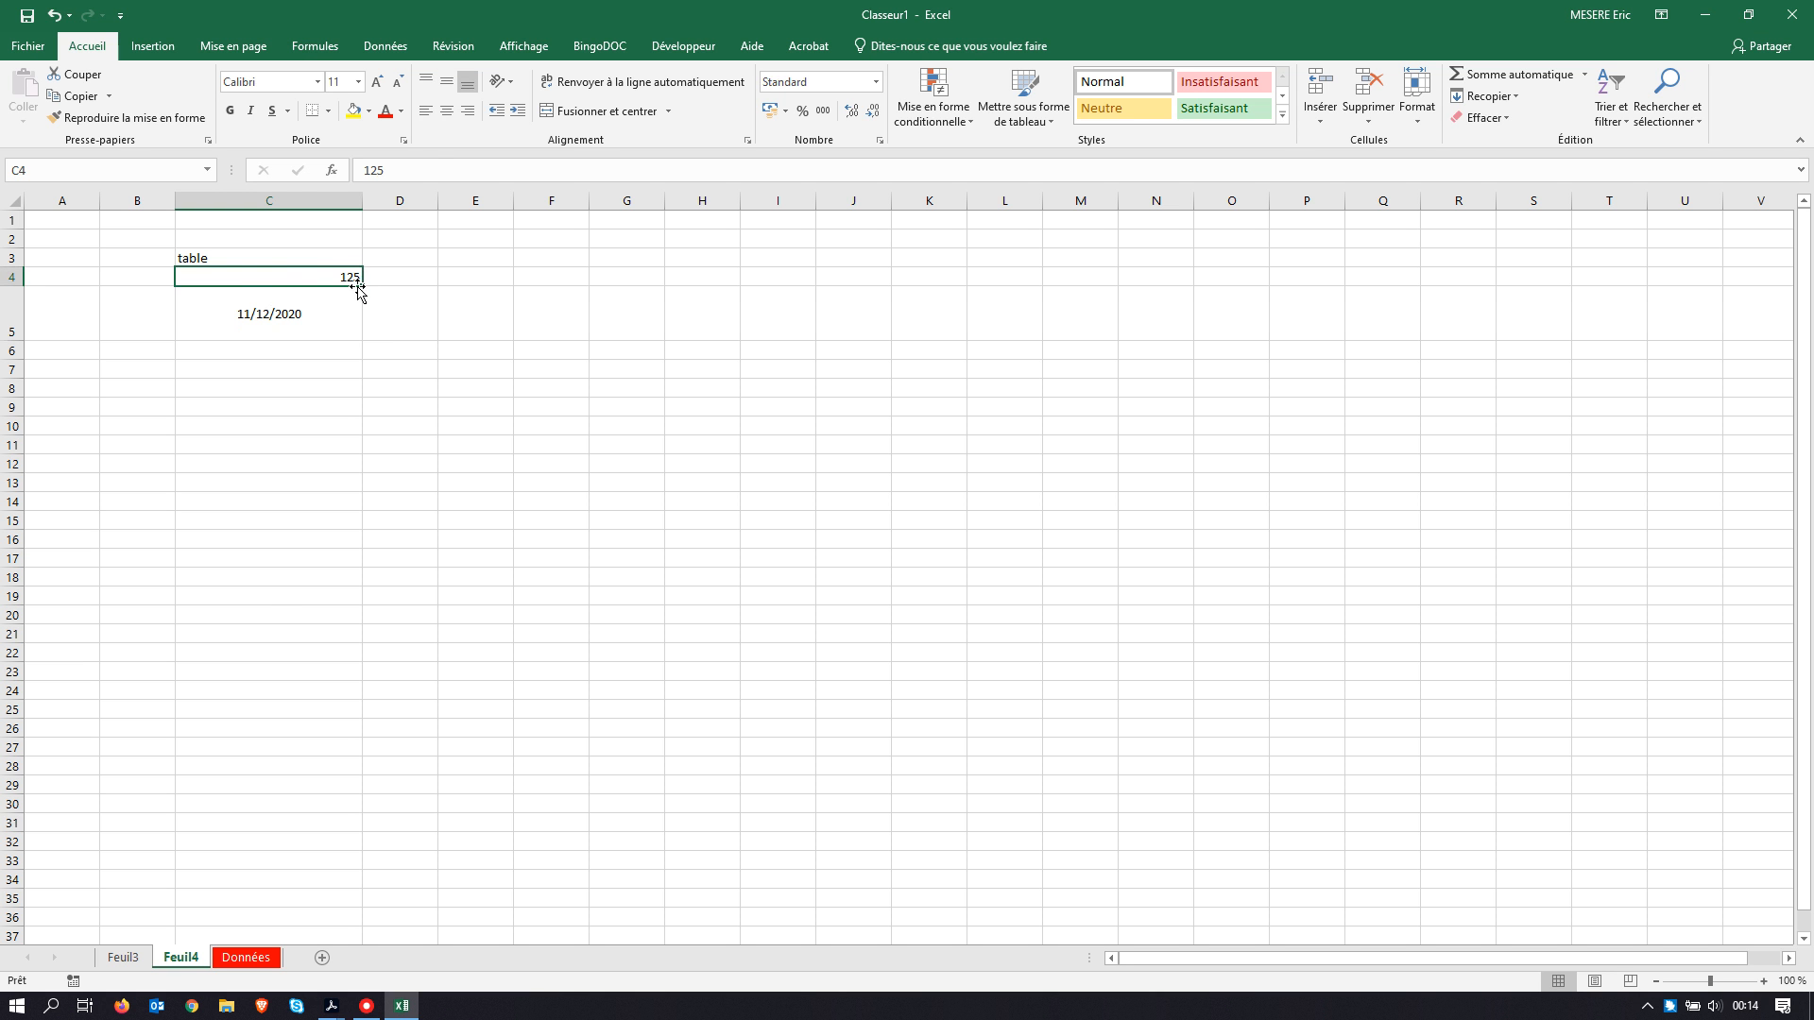
click(426, 117)
click(447, 114)
click(324, 371)
click(323, 391)
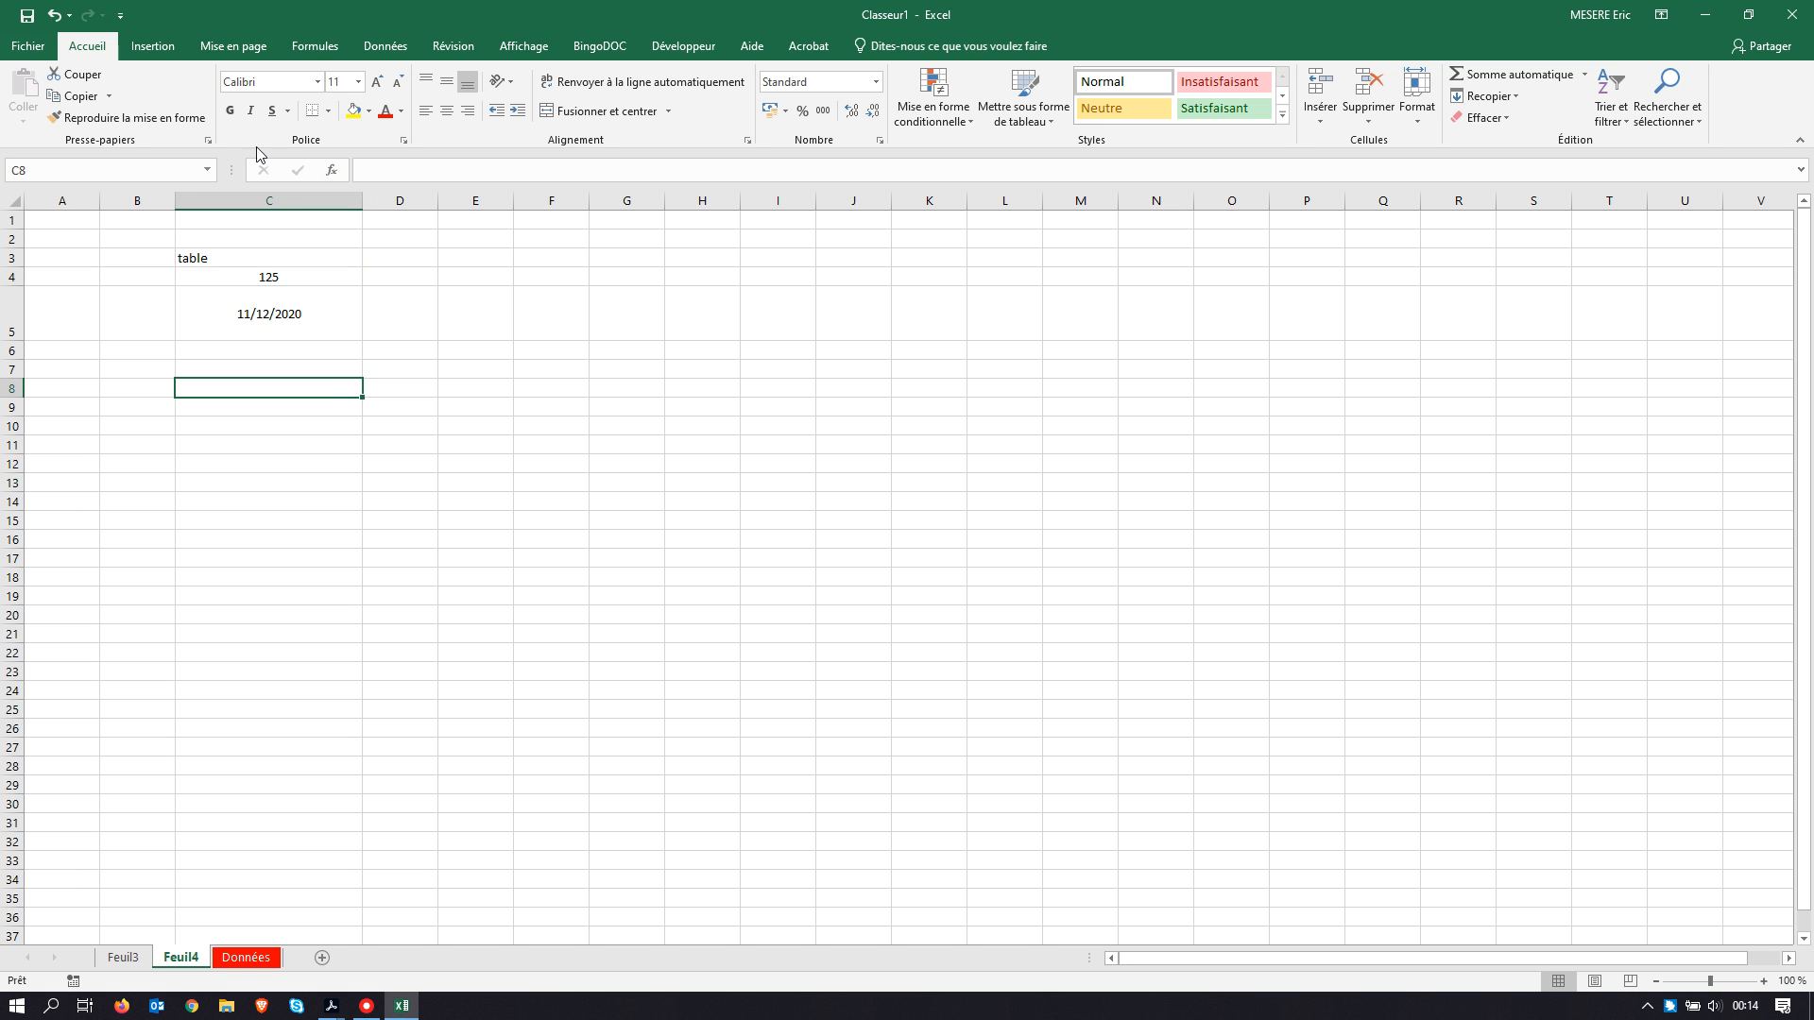
Step: Format the text "table" in C3 as horizontally centred, bold and size 16
click(202, 255)
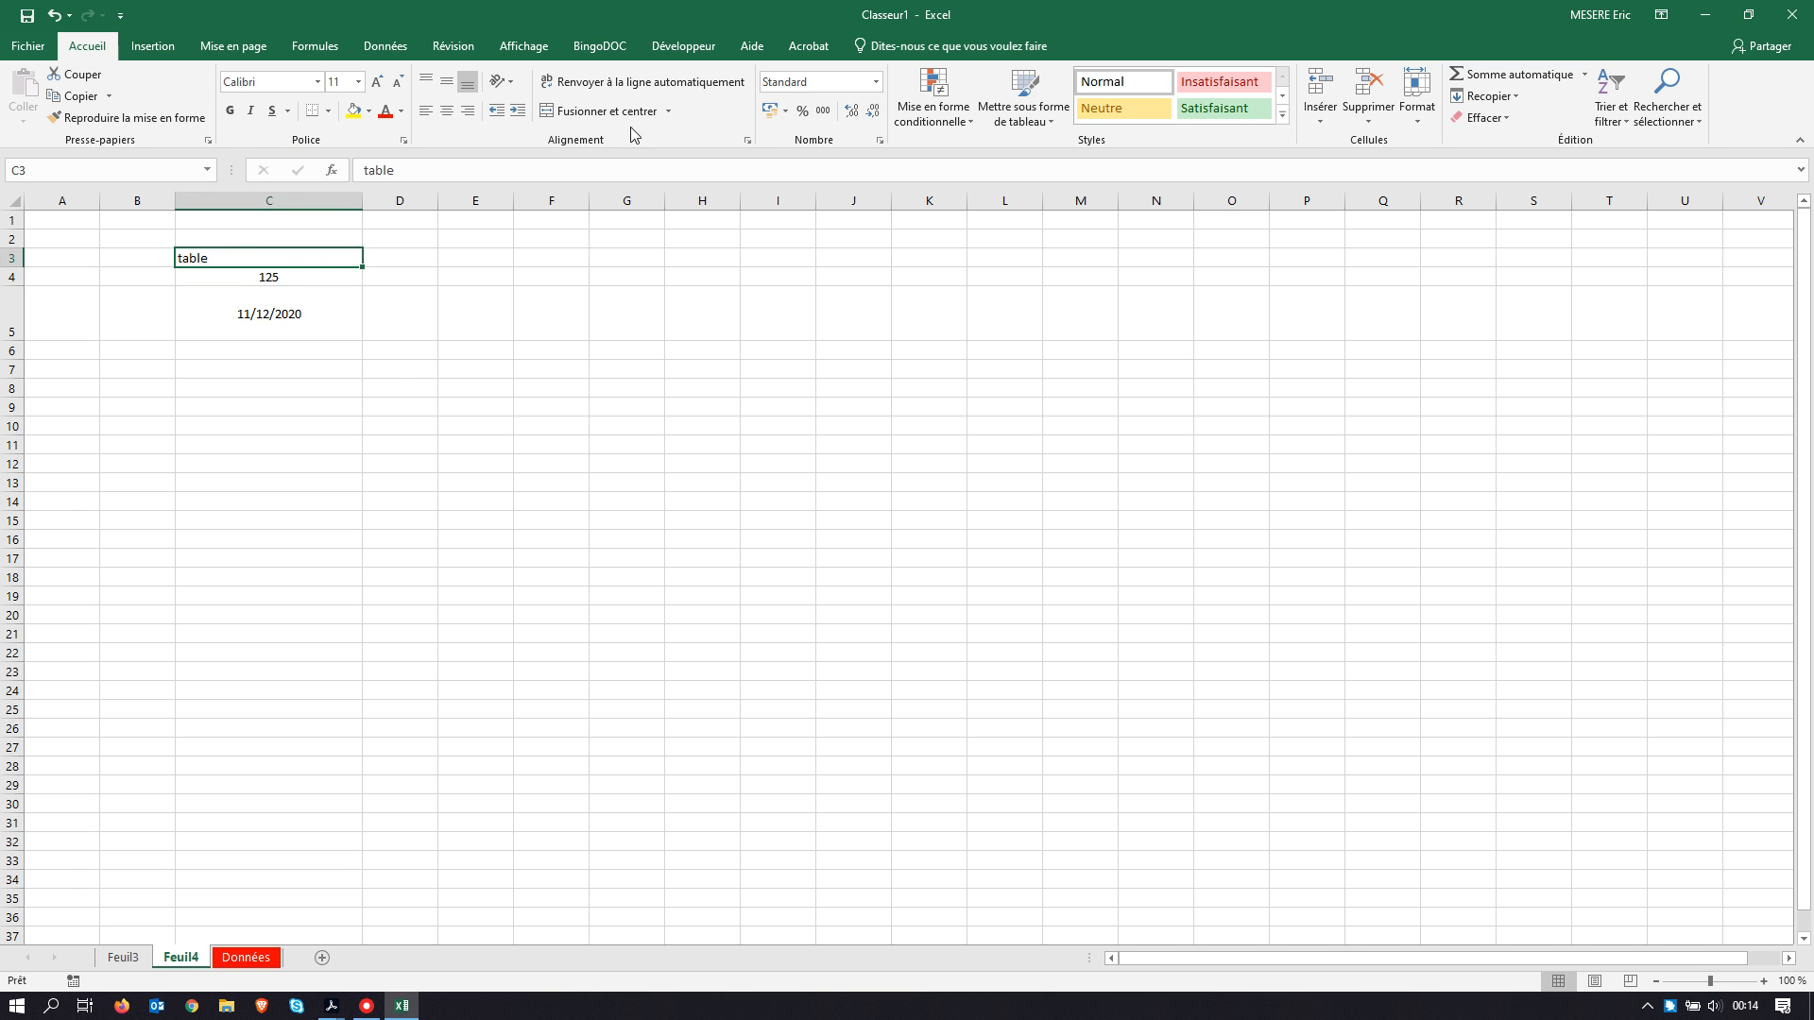
click(447, 111)
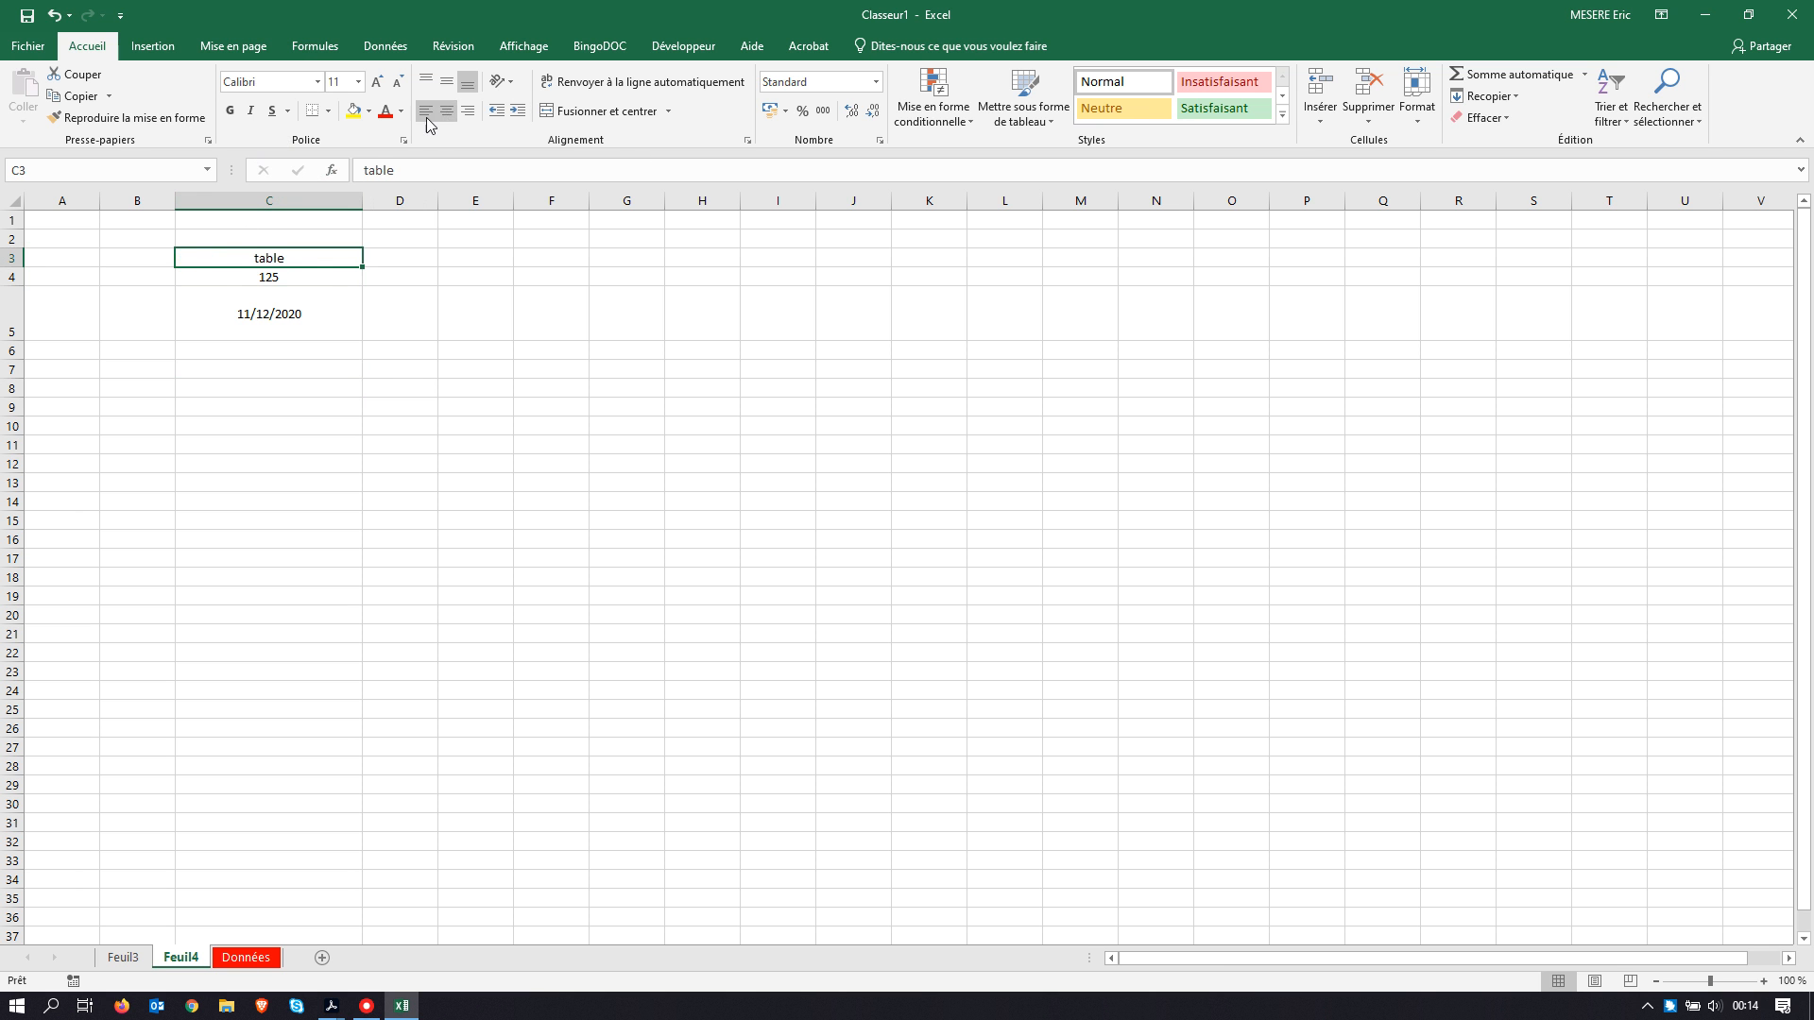
click(230, 111)
click(359, 83)
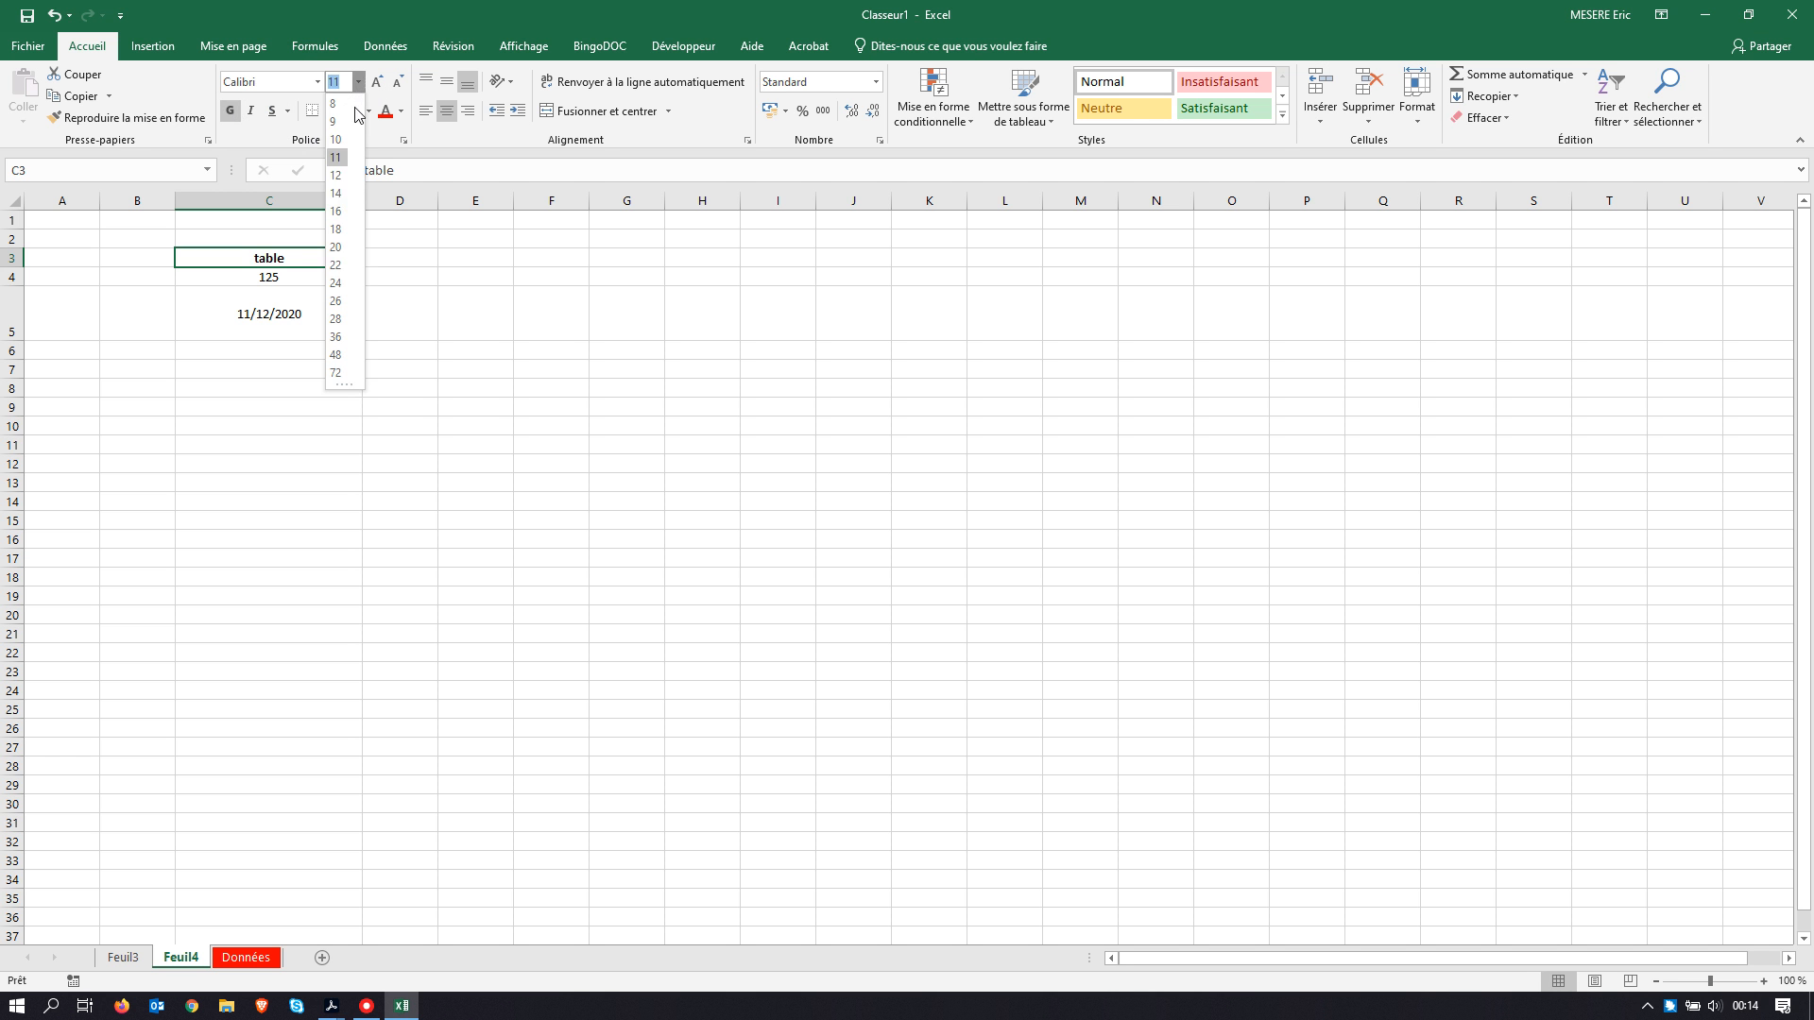
click(334, 212)
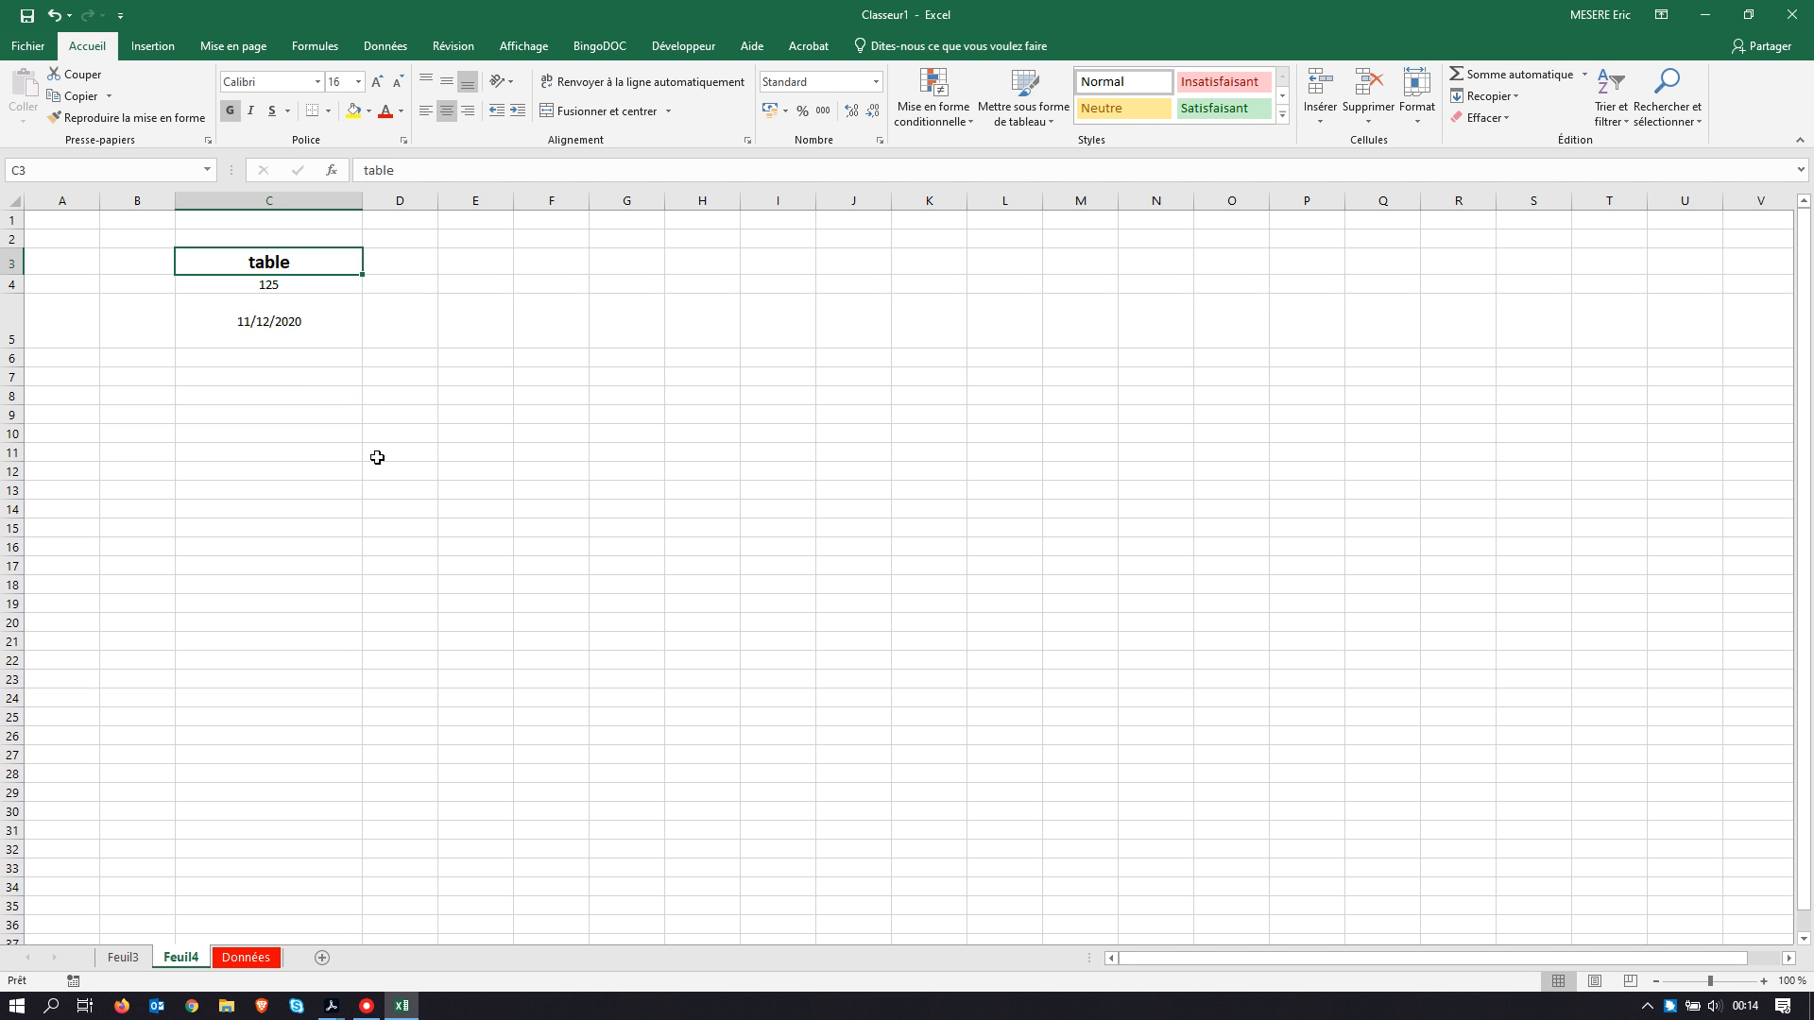
Step: Fill the cell C3 containing "table" with a light gold background
click(303, 284)
click(326, 263)
click(369, 113)
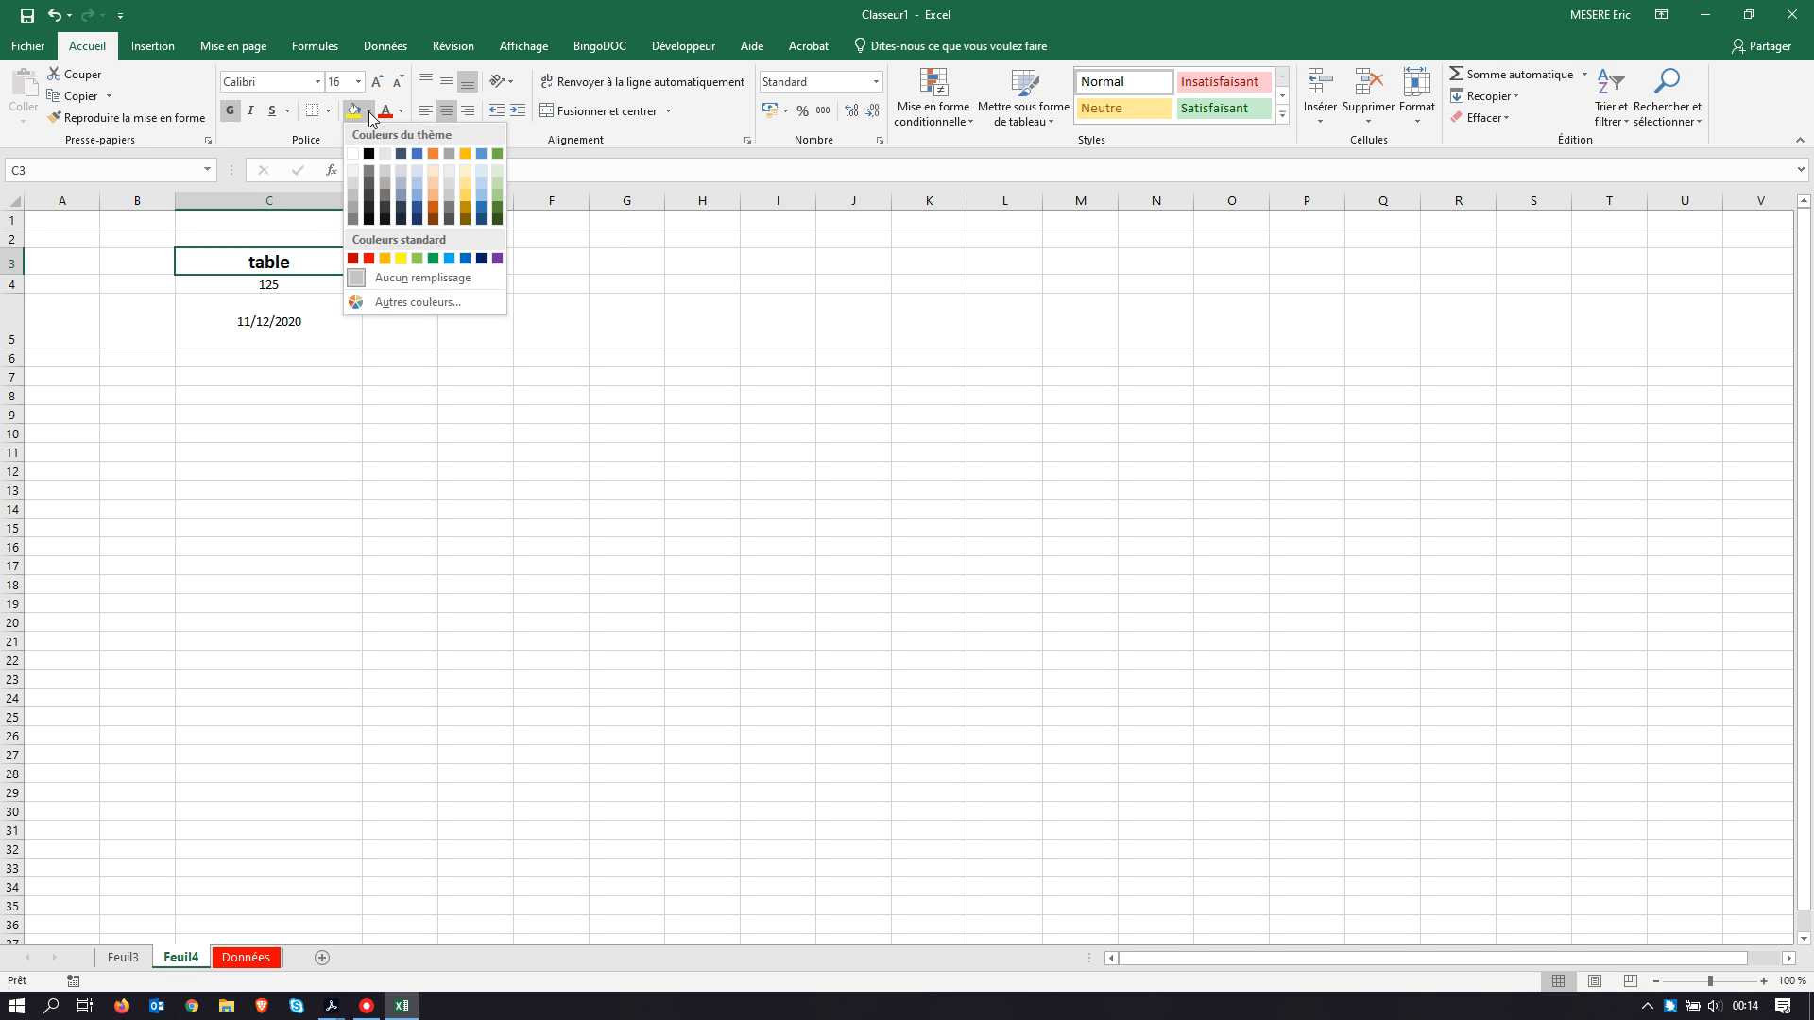
click(465, 171)
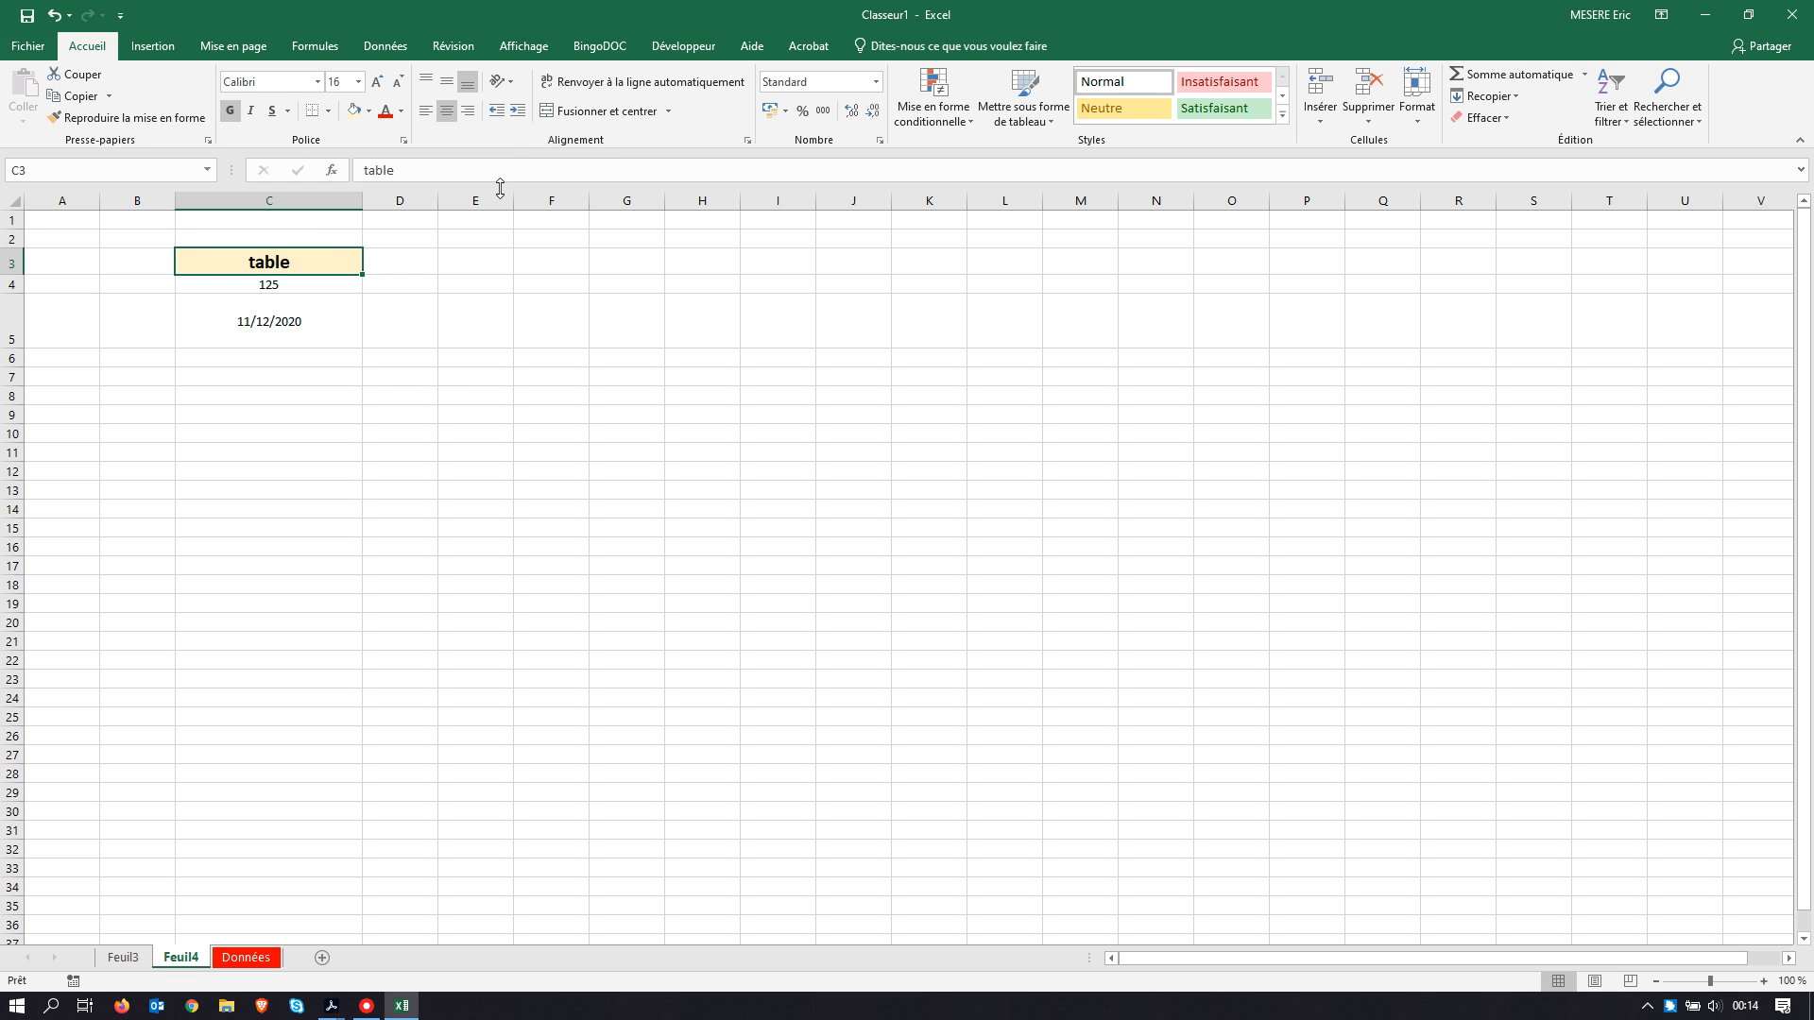
Step: Format the number 125 in C4 with a light green fill, red text and font size 22
click(340, 283)
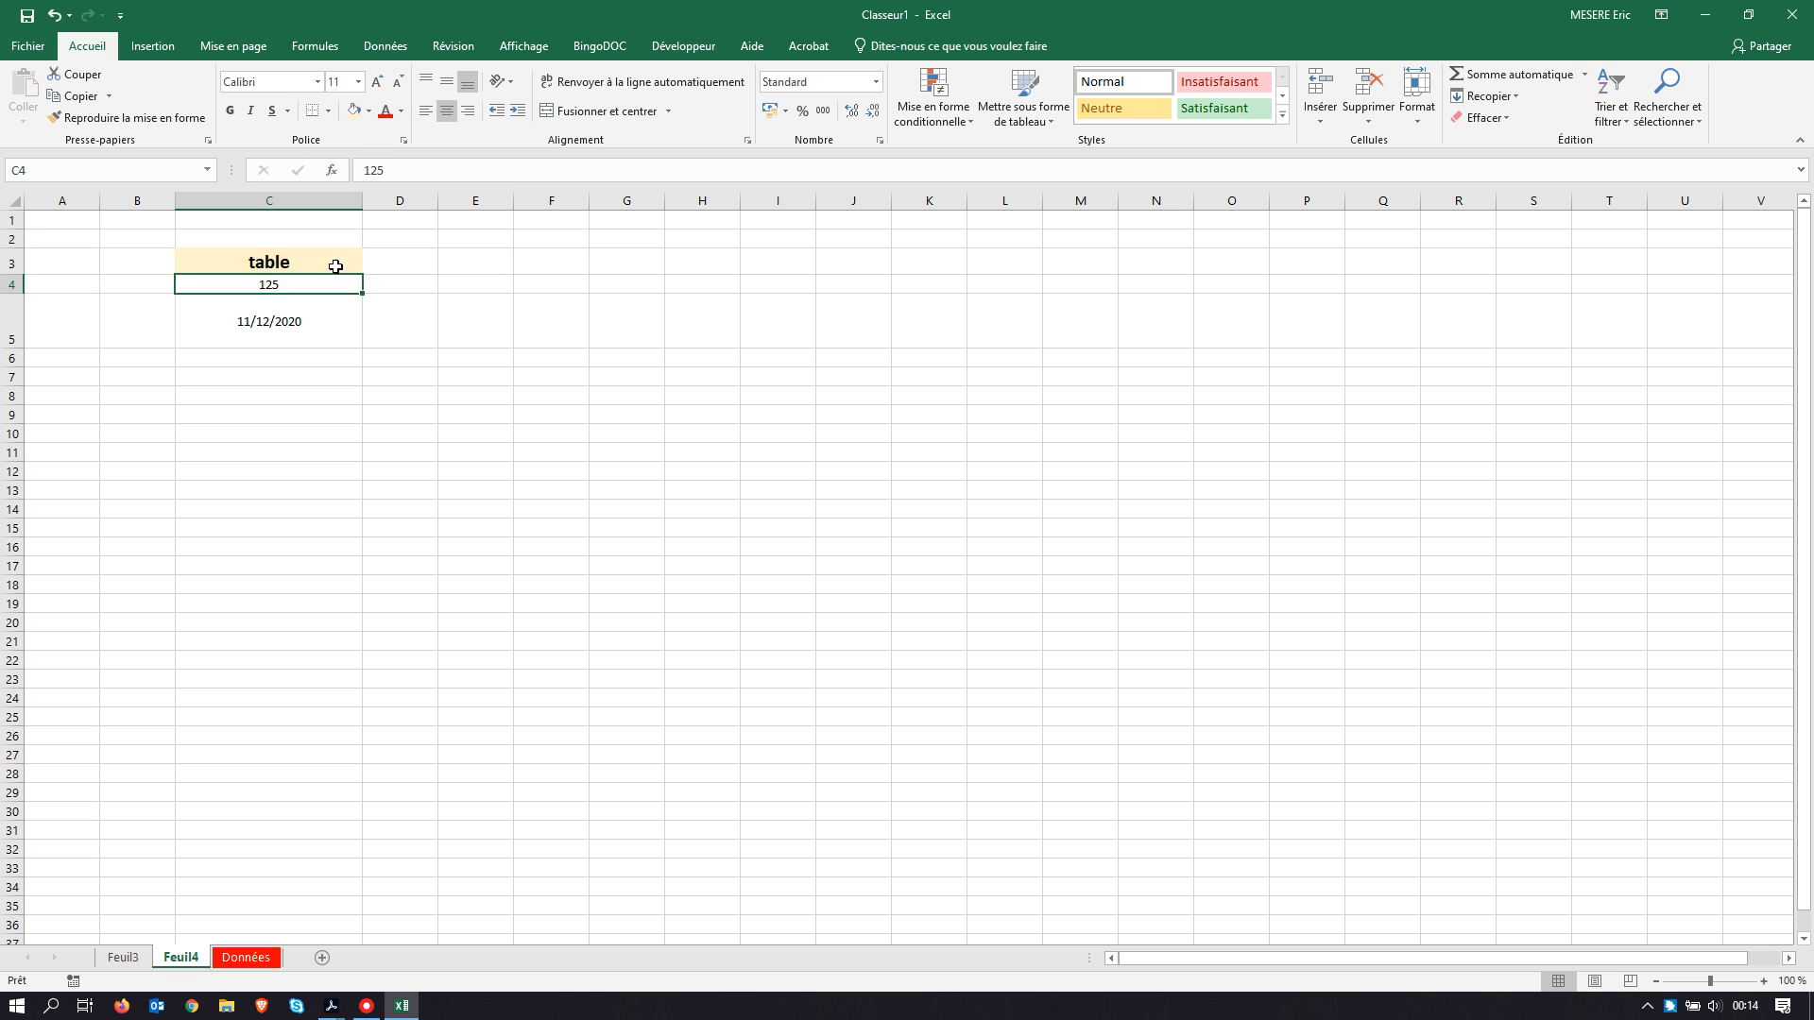
click(369, 111)
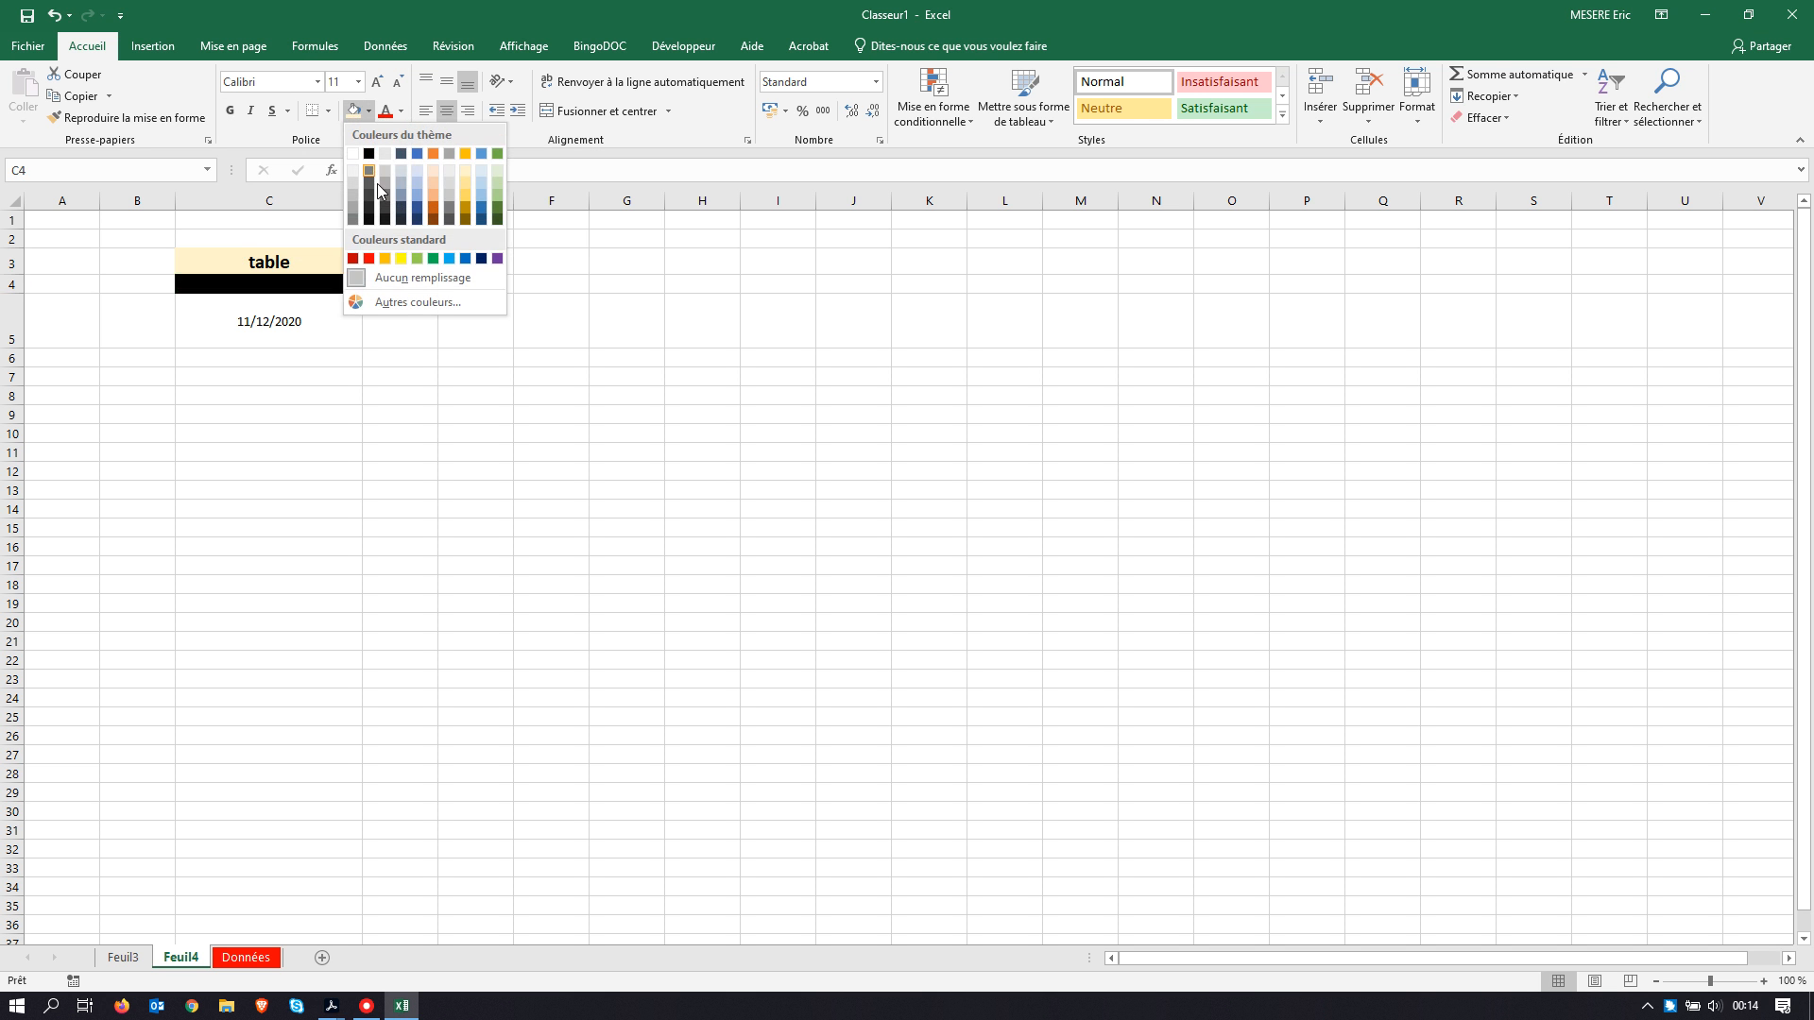
click(497, 184)
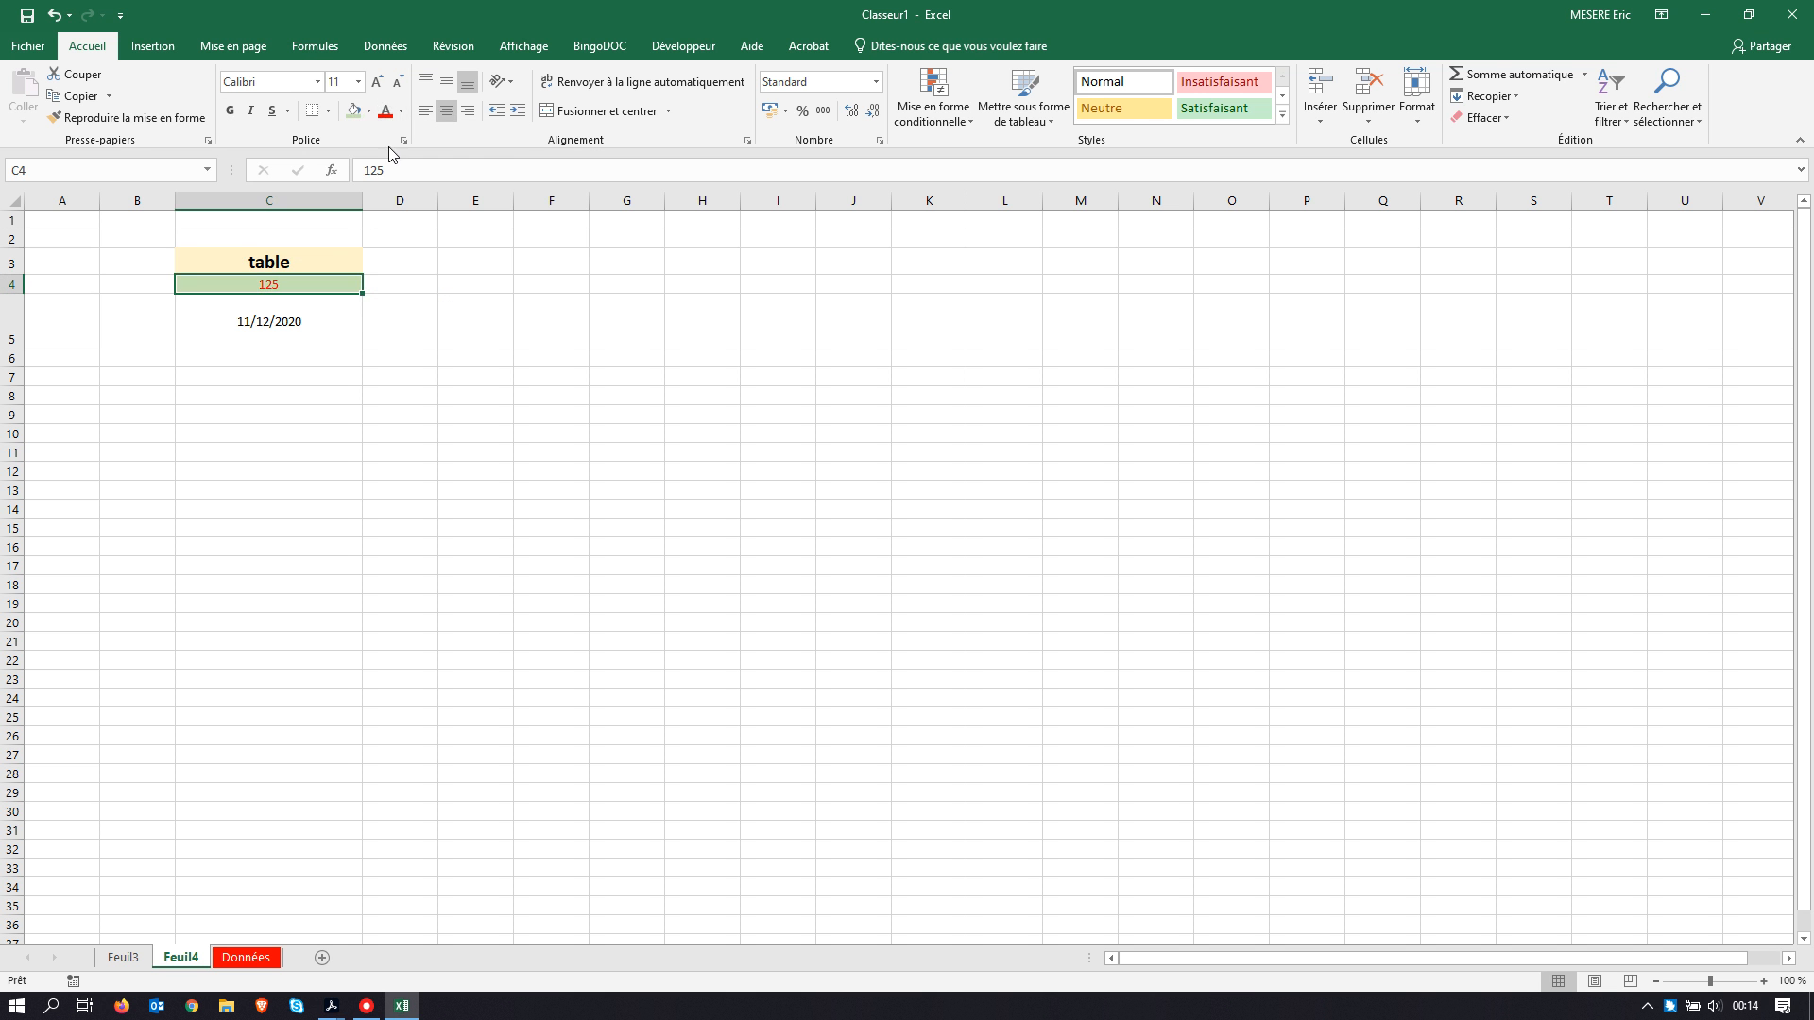
click(358, 81)
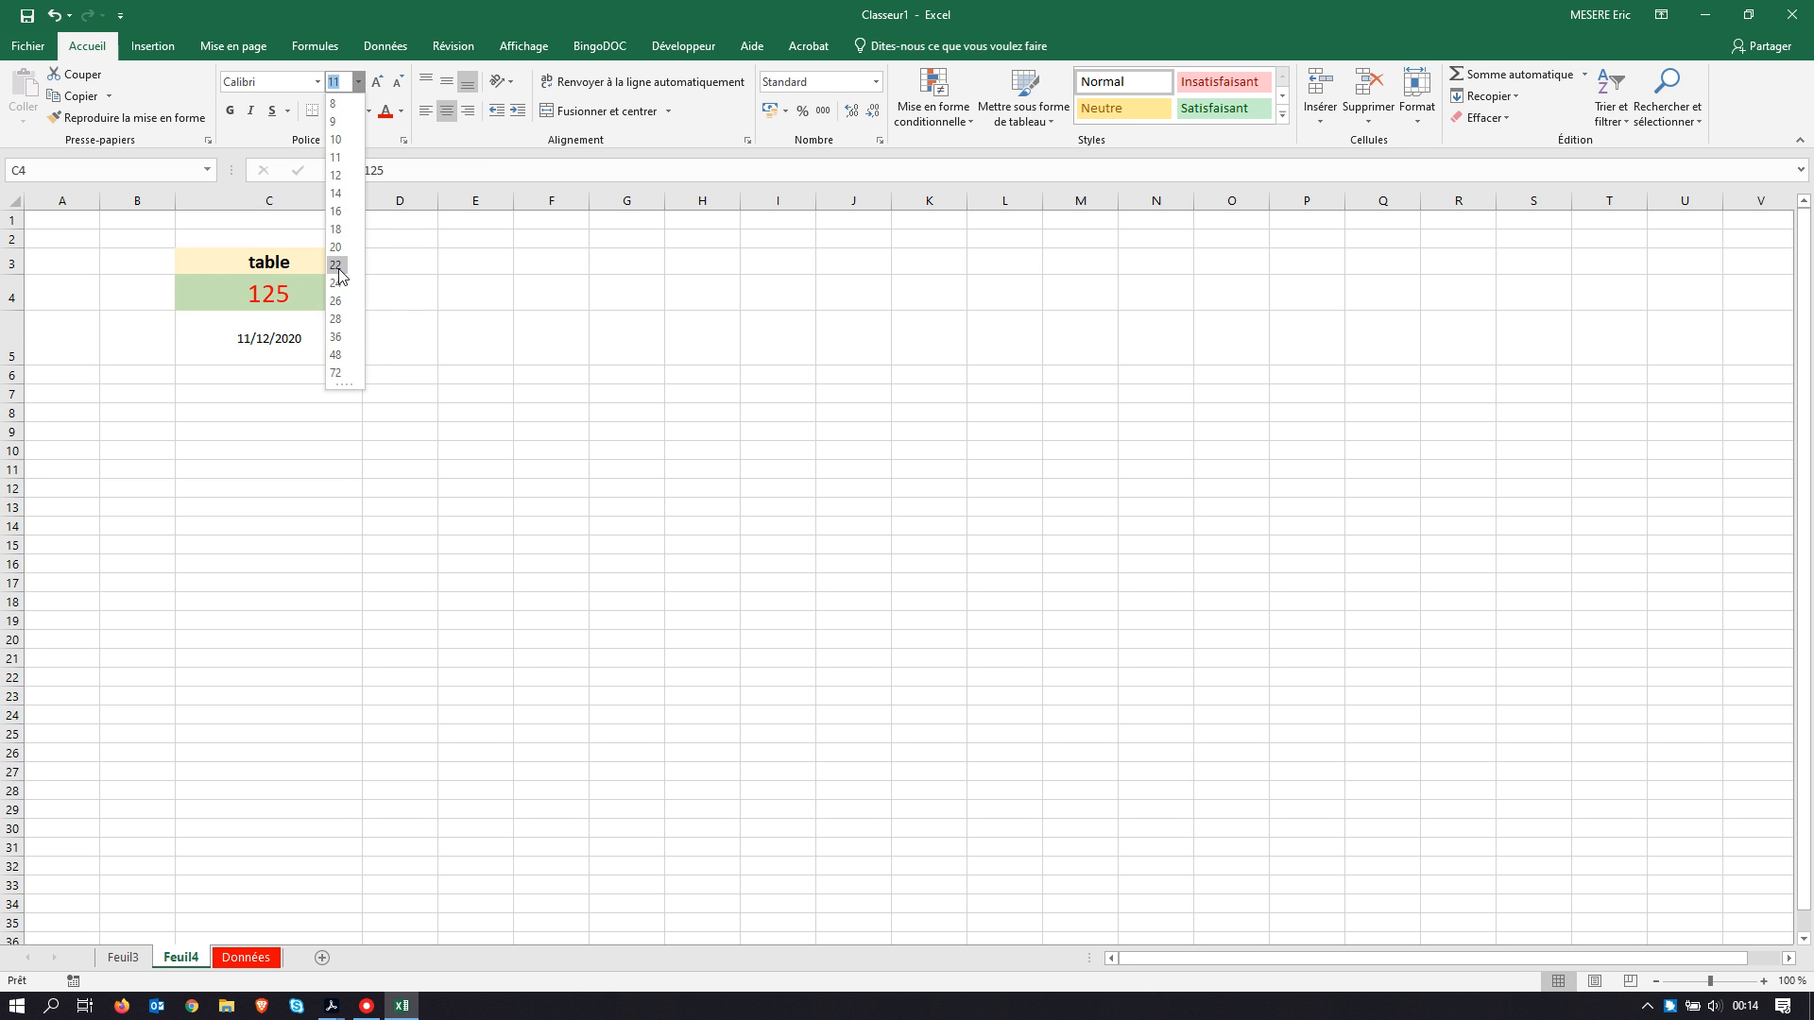
click(336, 467)
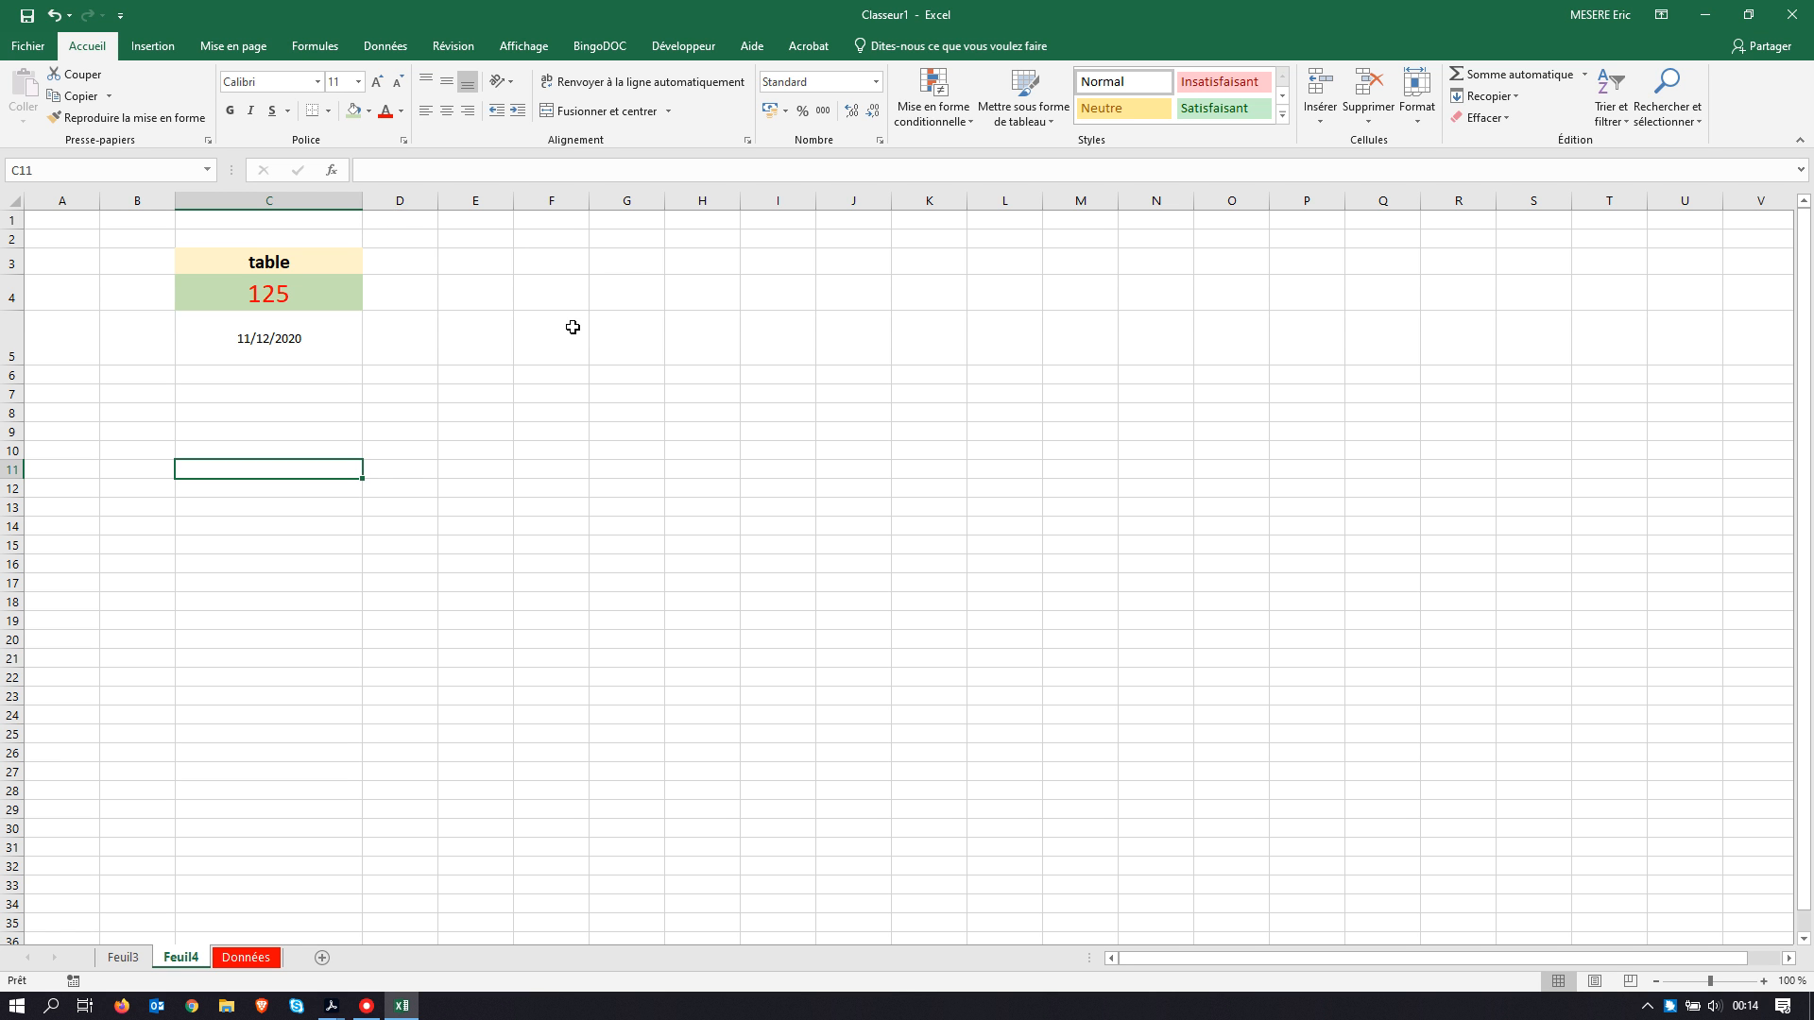
Step: Enter the month headings janvier, février and Mars in cells E3, F3 and G3
click(484, 261)
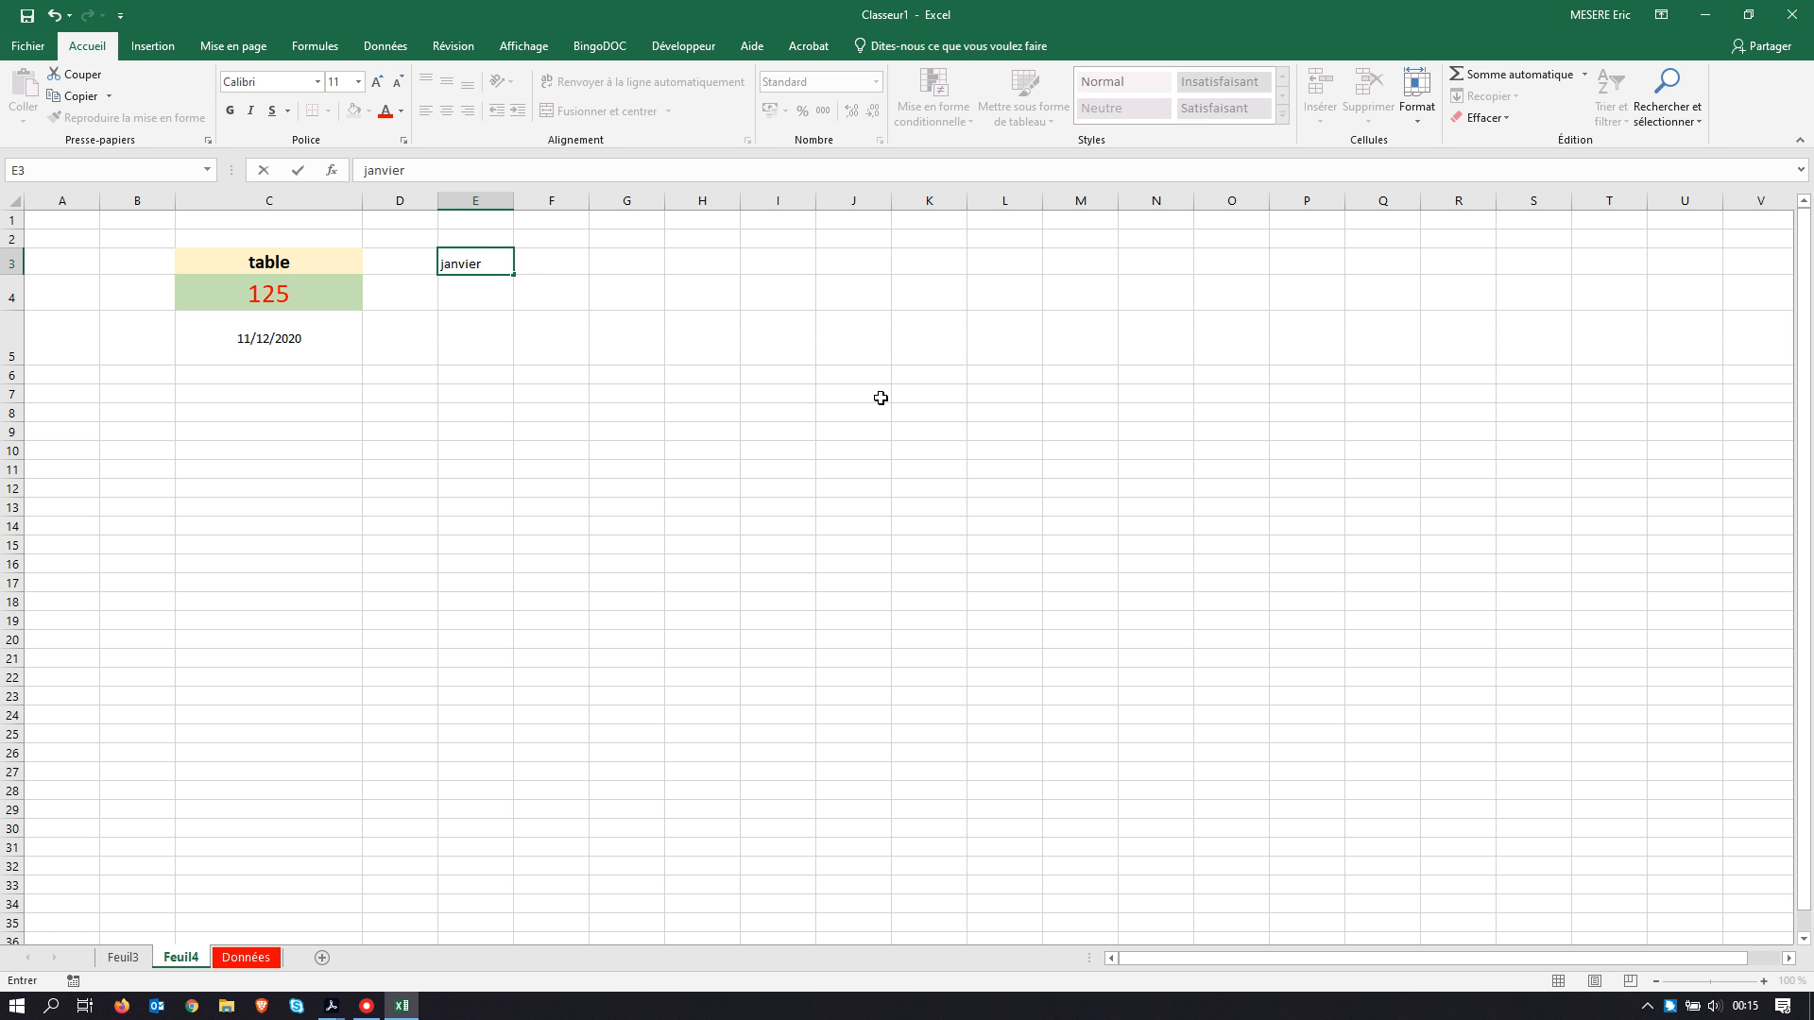
click(556, 255)
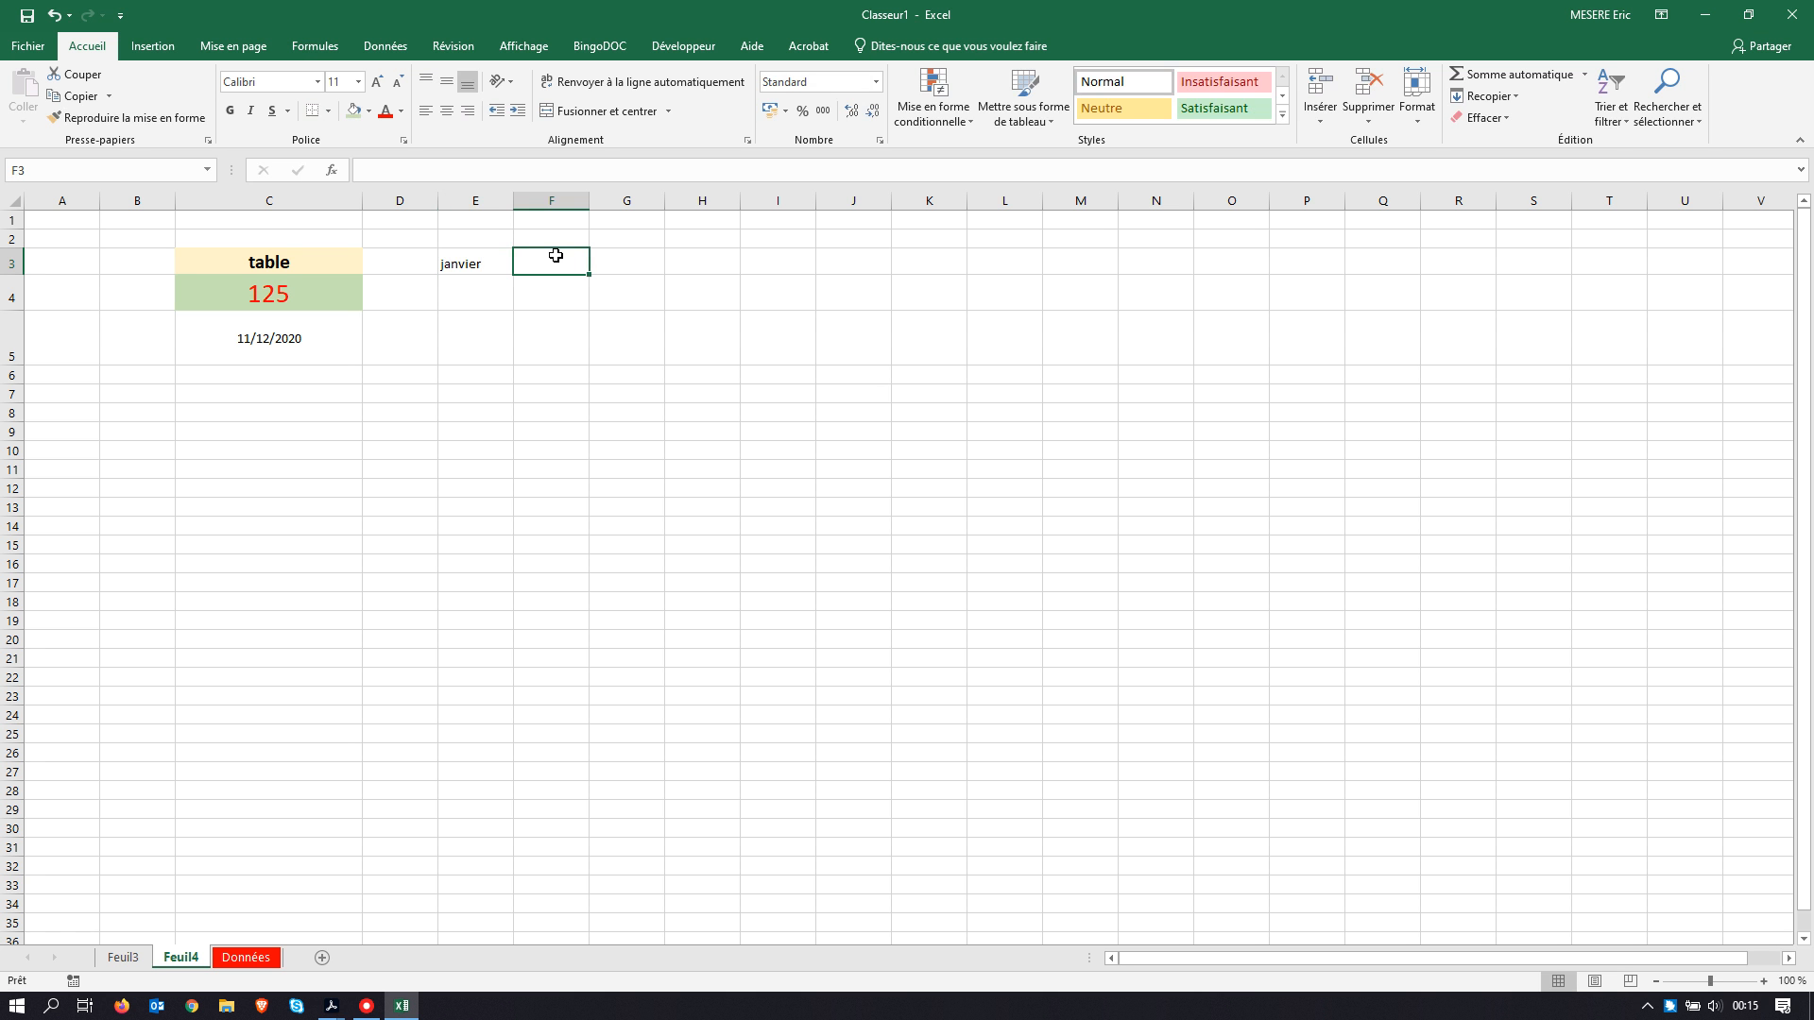
text(févr)
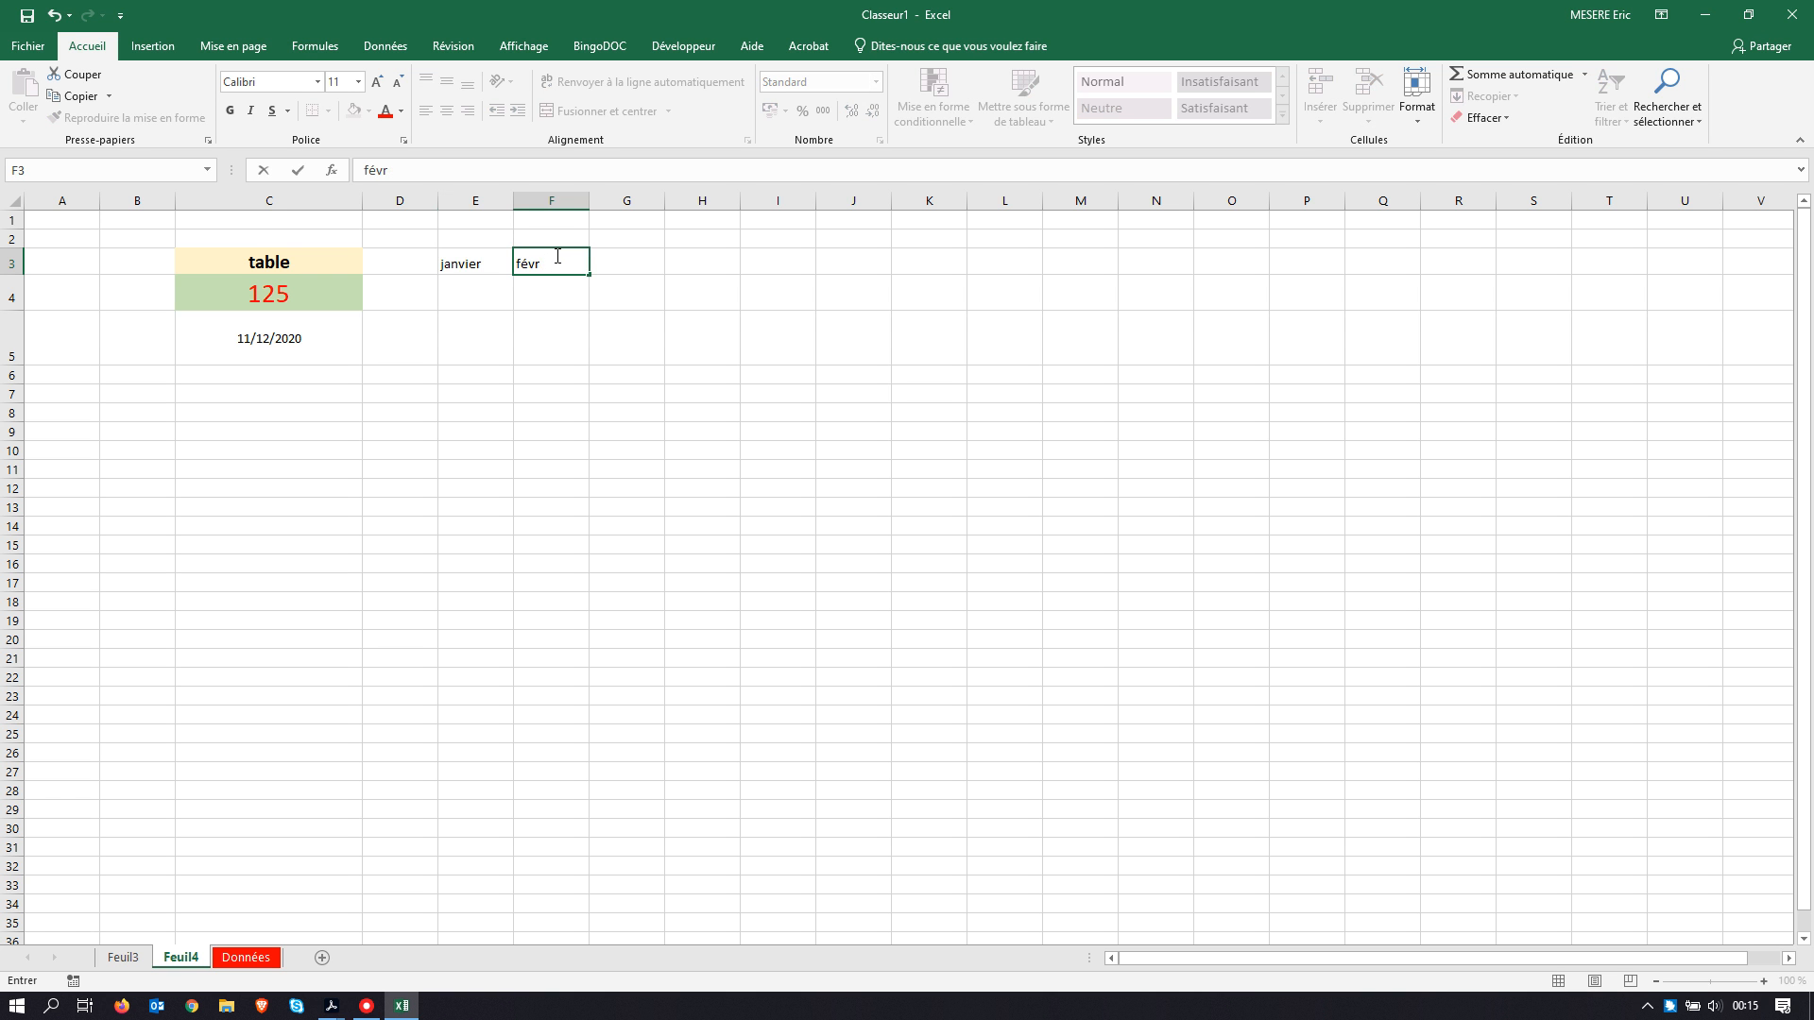
text(ier)
click(615, 254)
text(Mars)
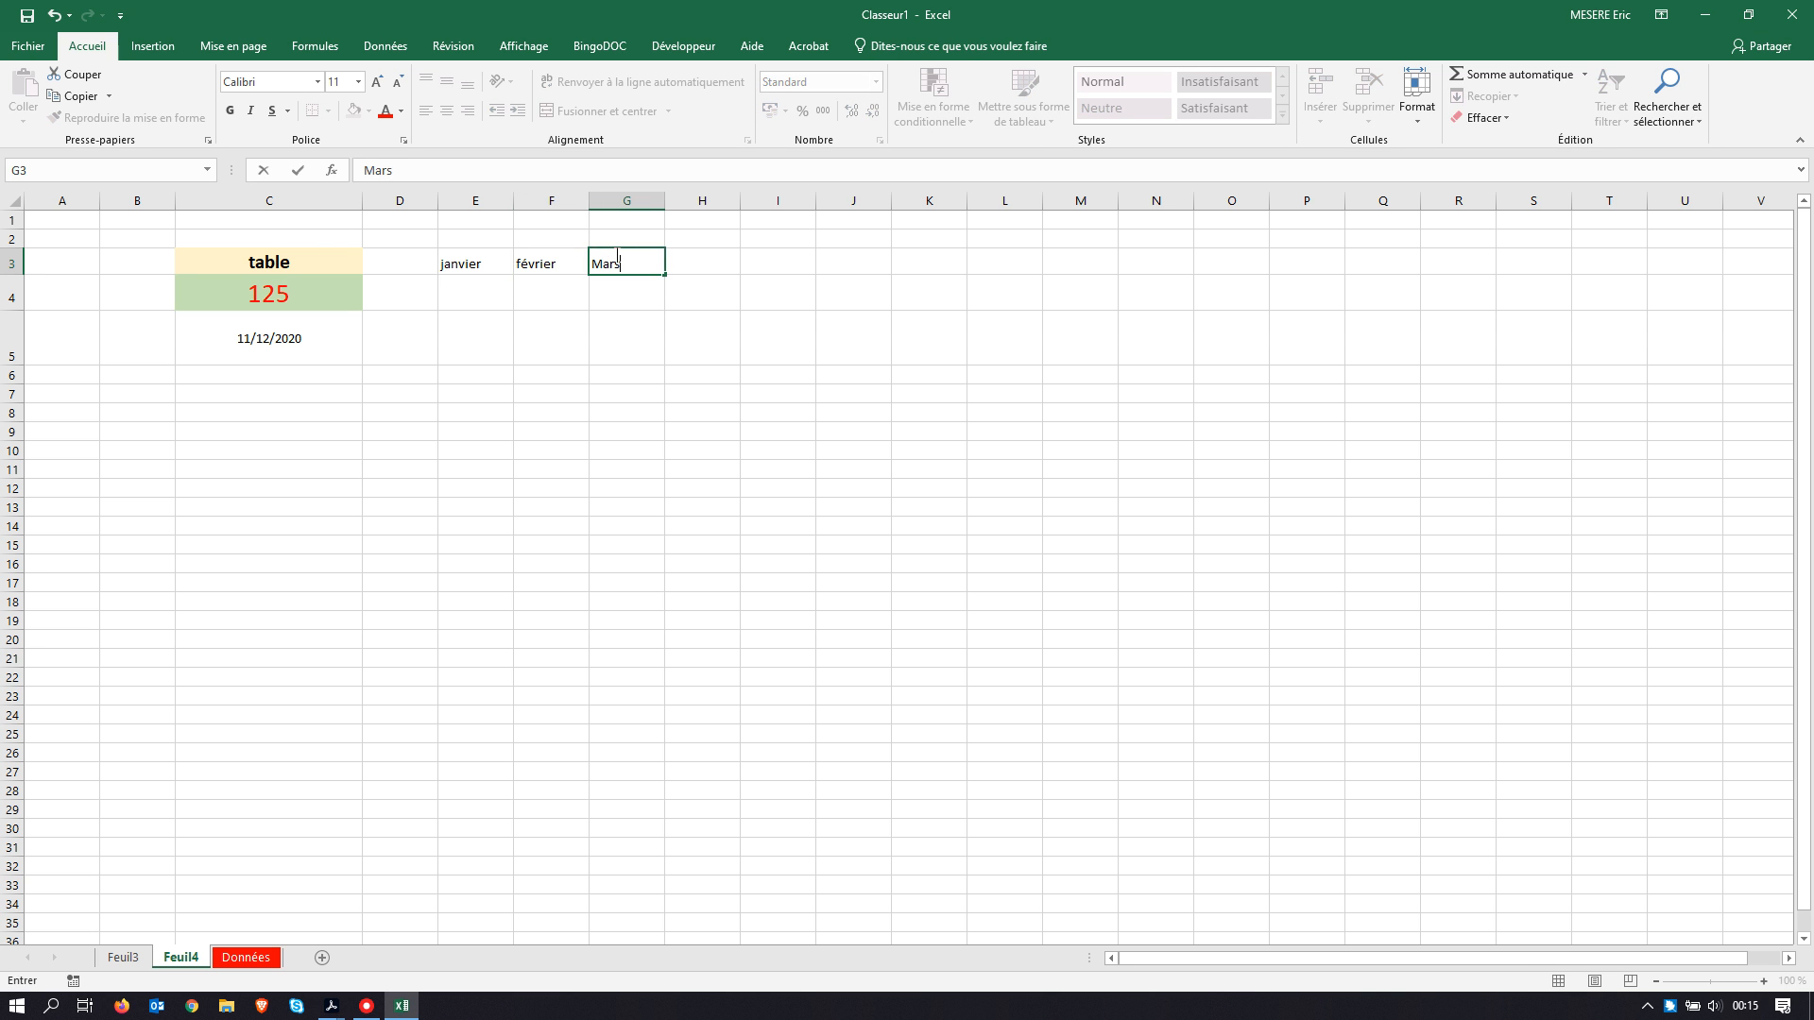
click(624, 344)
Step: Enter the year 2020 in E2, above the three month headings
drag(478, 255, 604, 260)
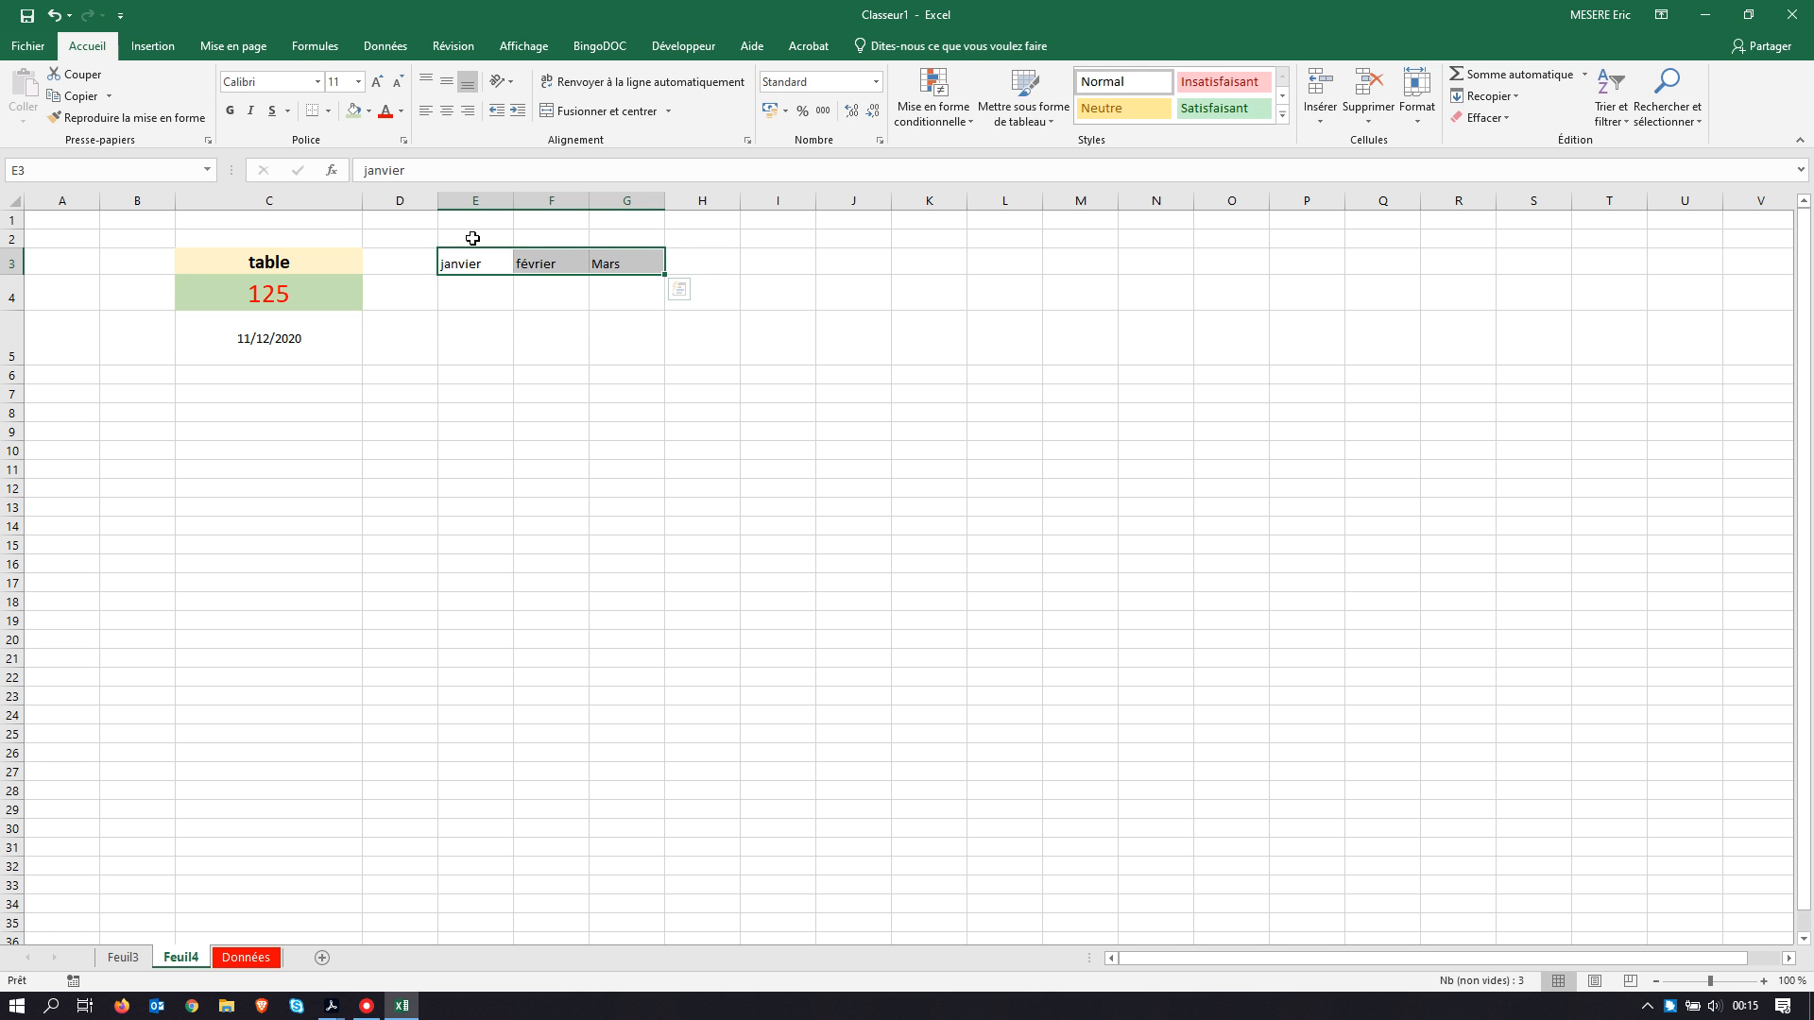
click(473, 238)
text(2020)
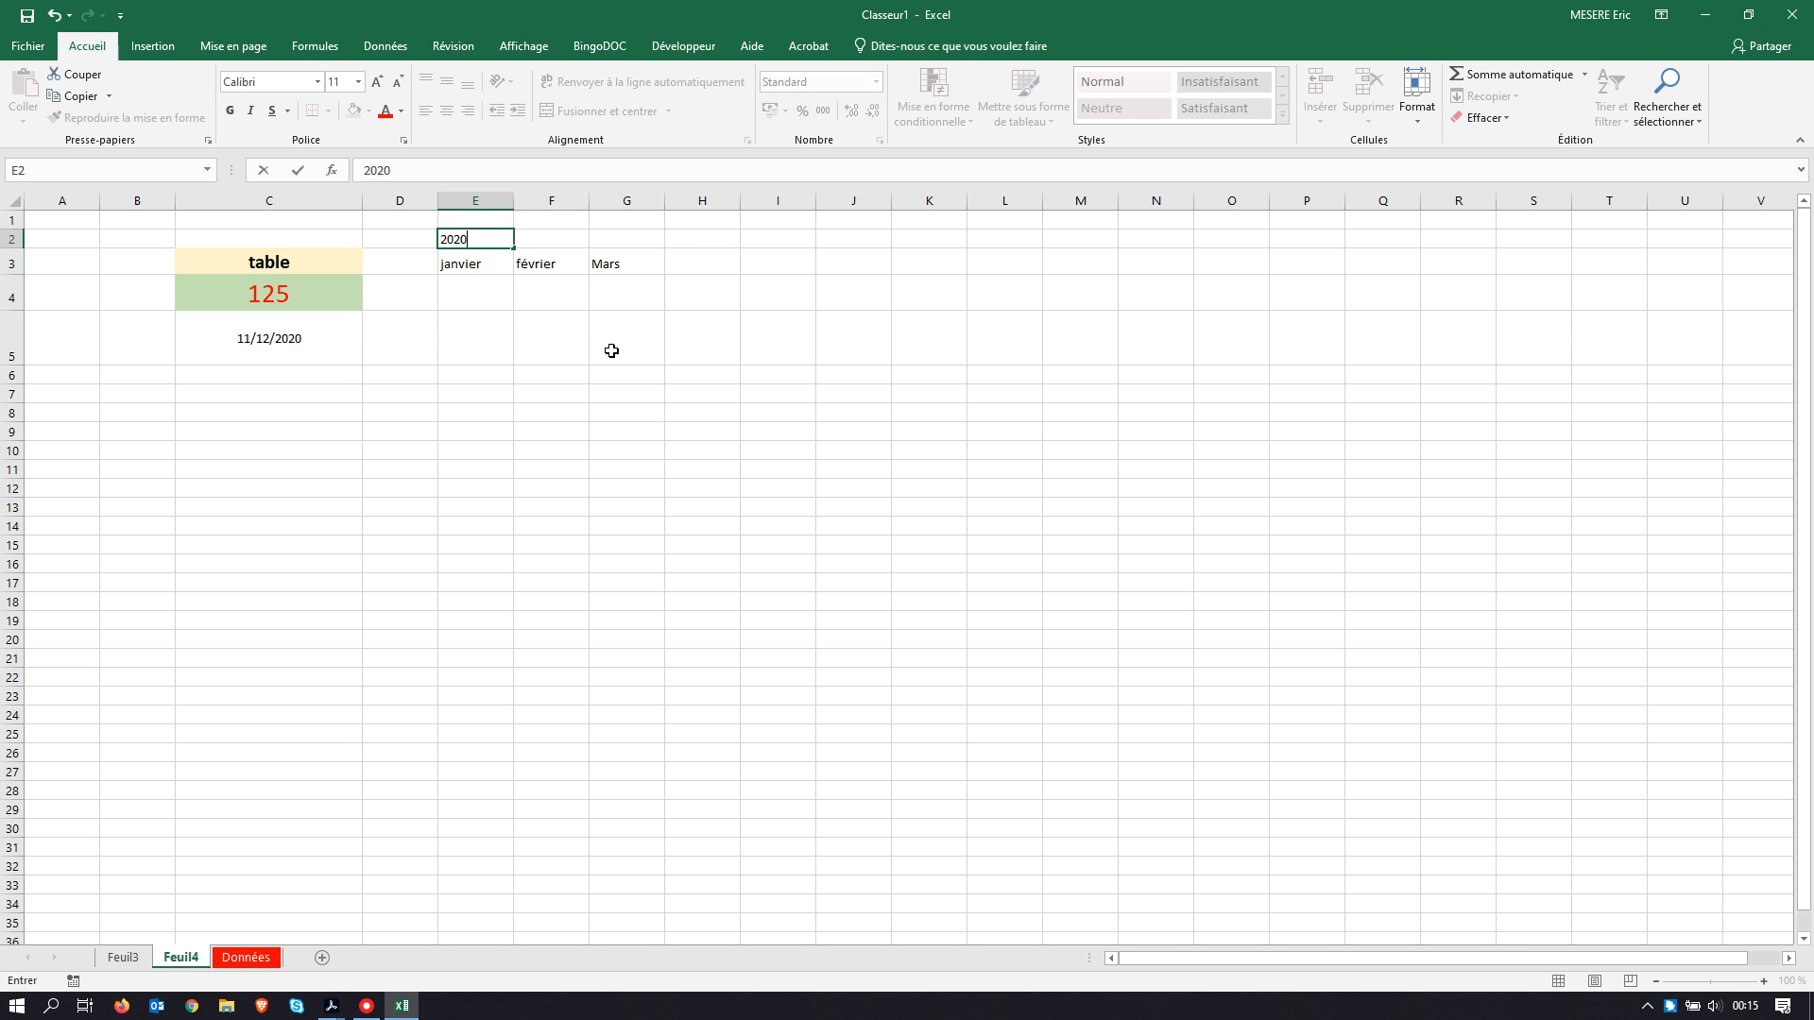
click(611, 351)
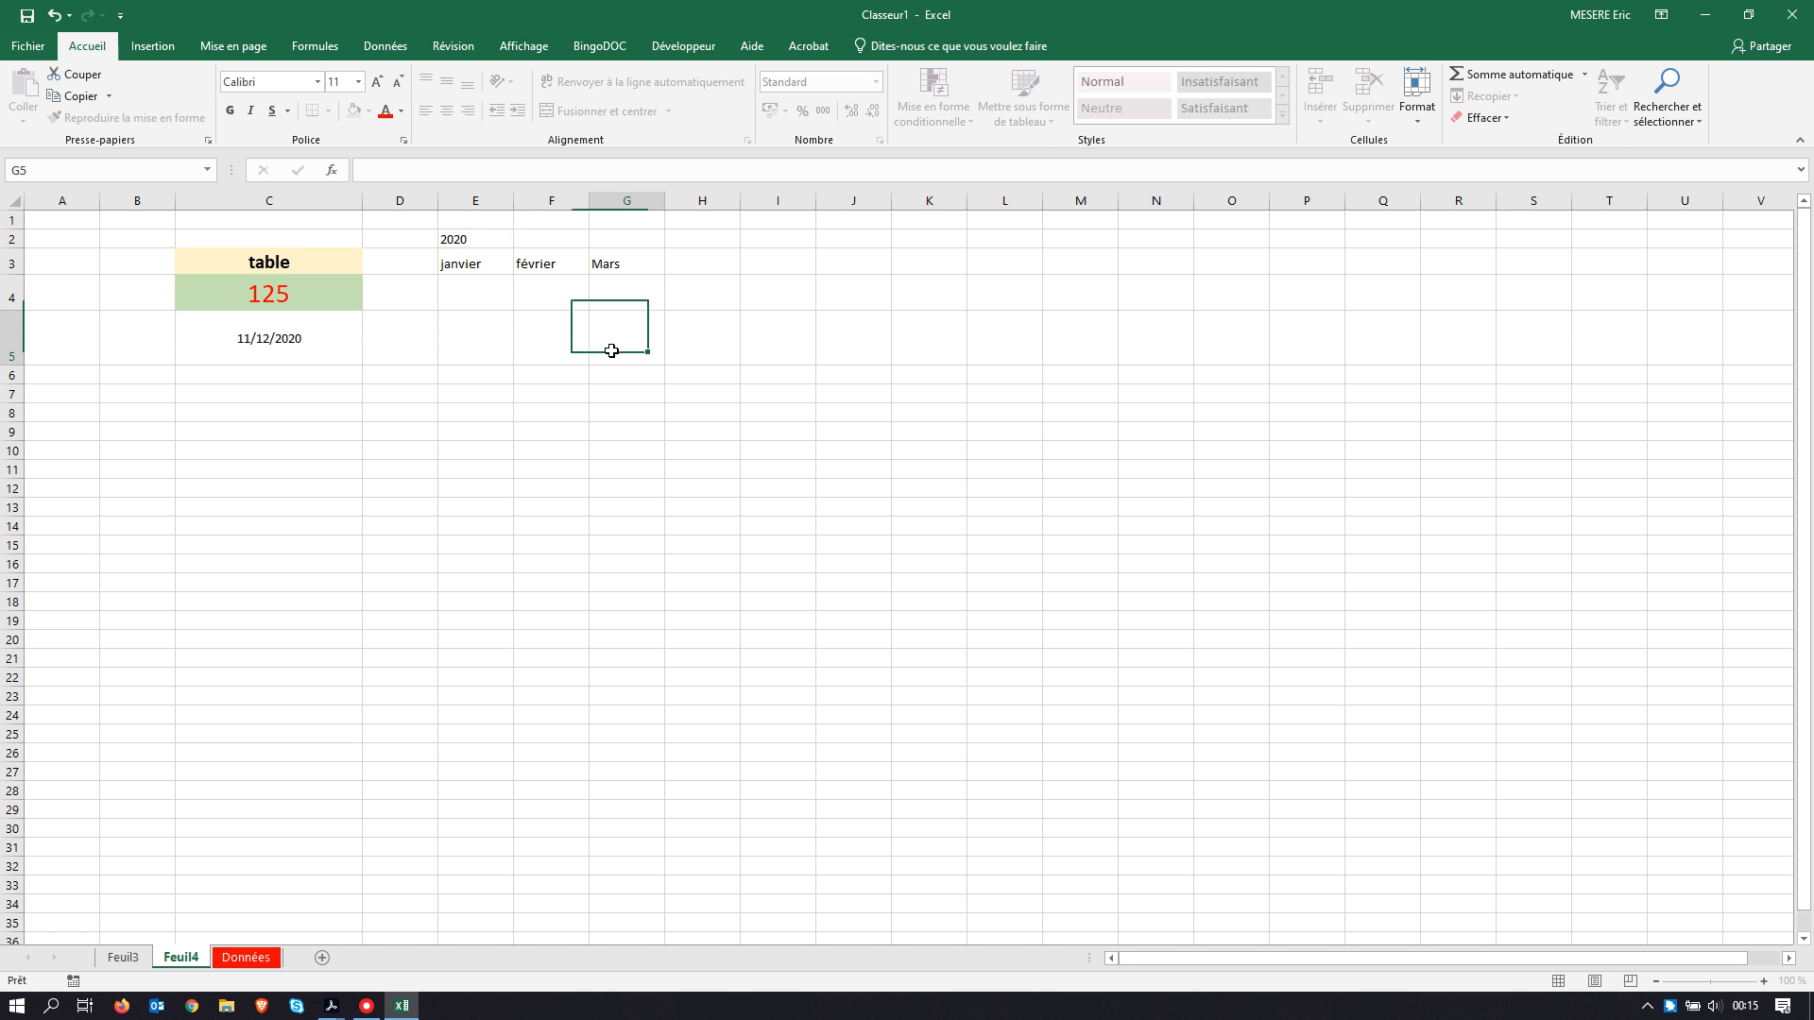
Step: Merge and centre the year 2020 across E2:G2, above the month headings
click(496, 242)
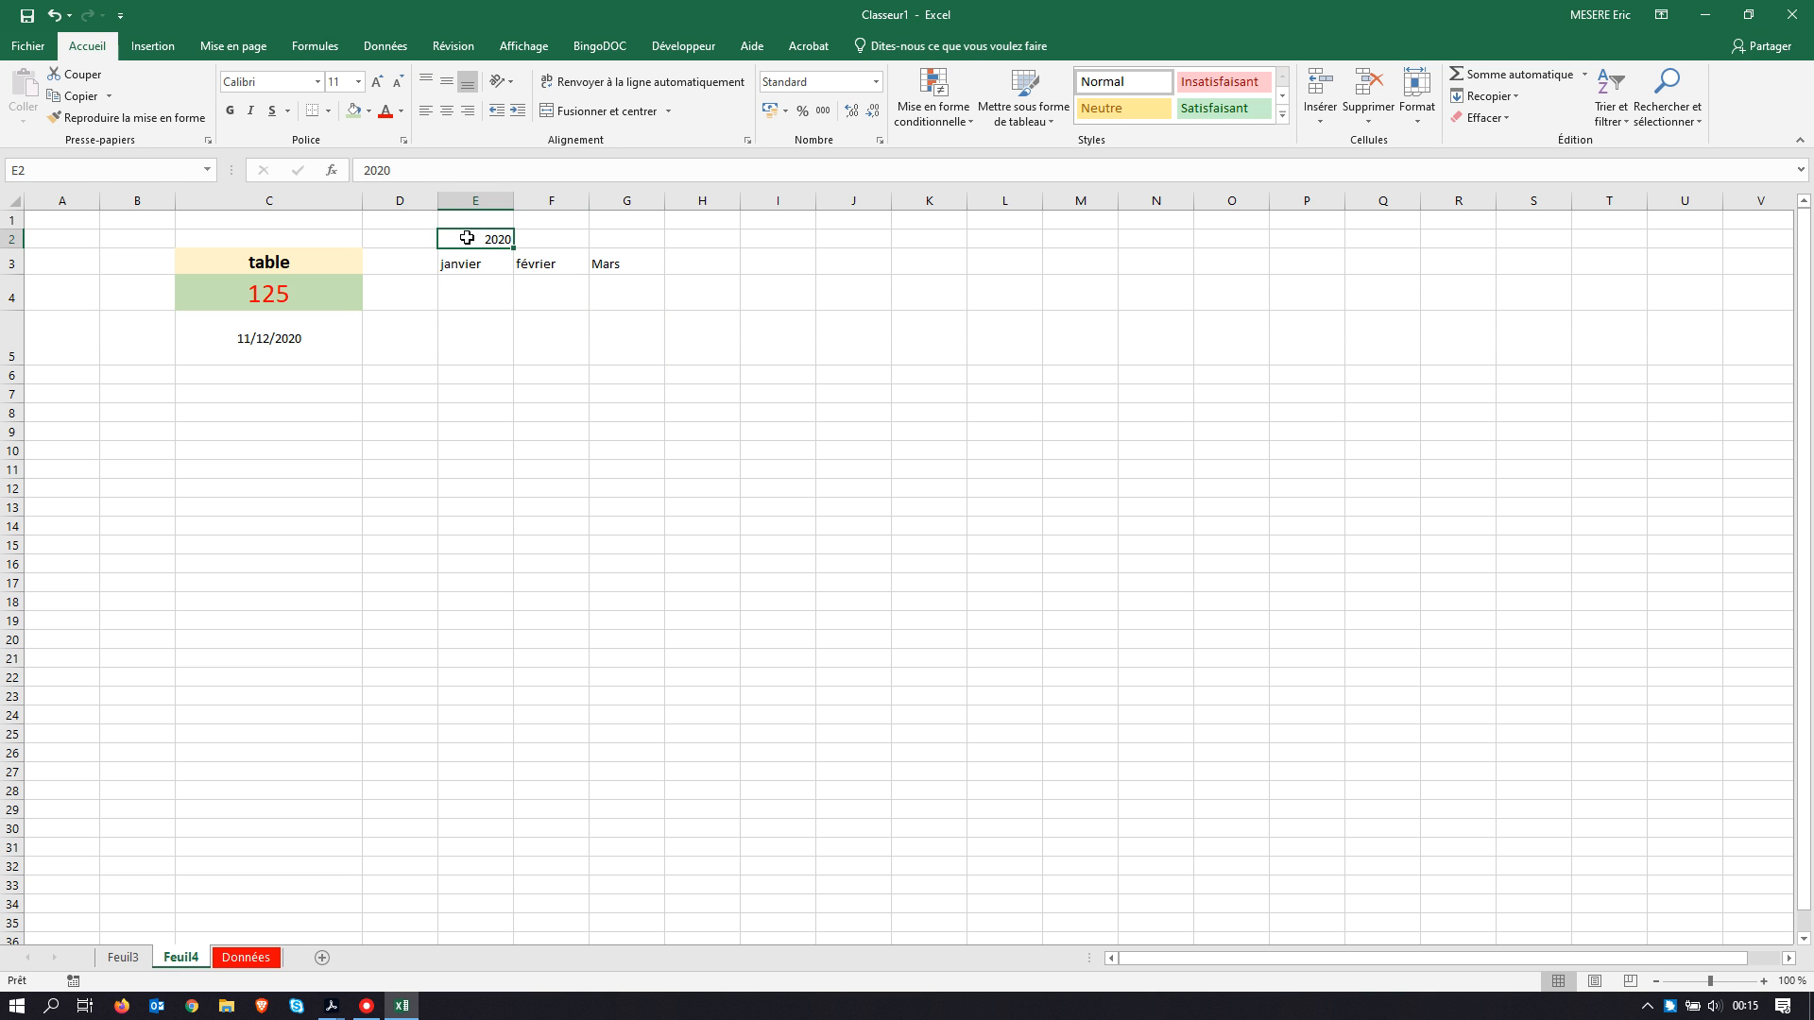
drag(466, 238, 607, 238)
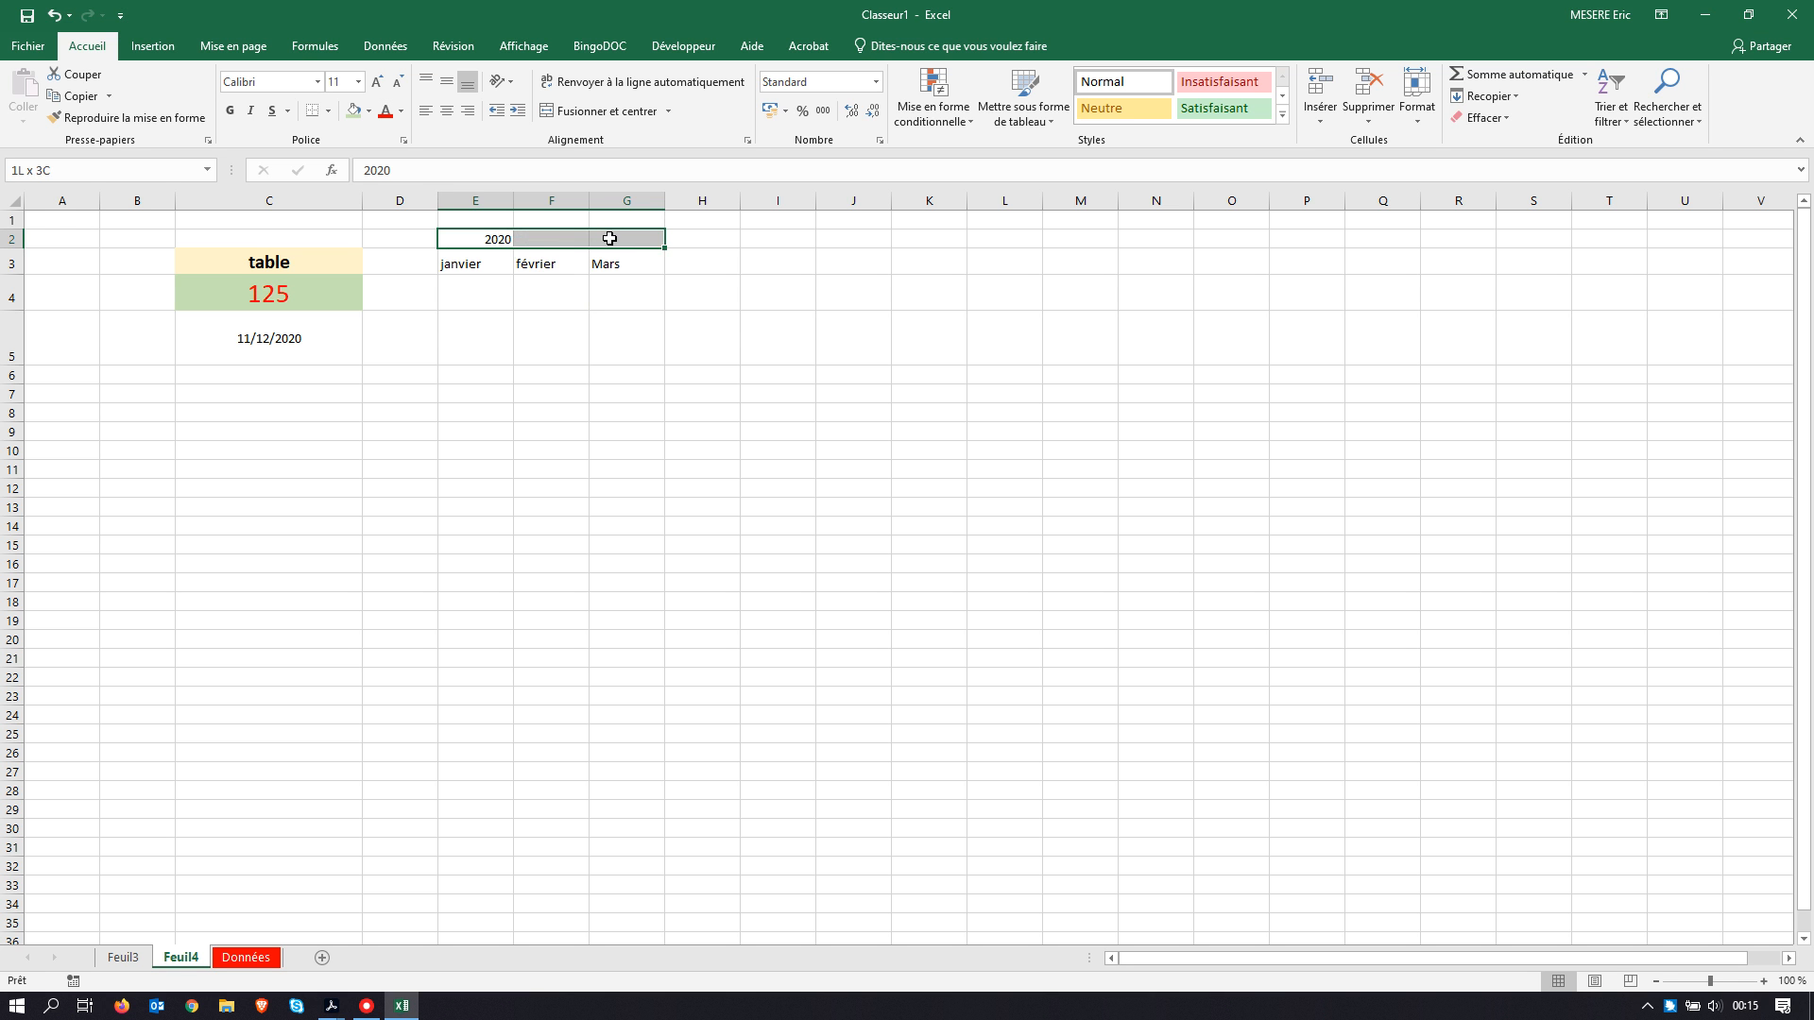
drag(497, 243, 620, 236)
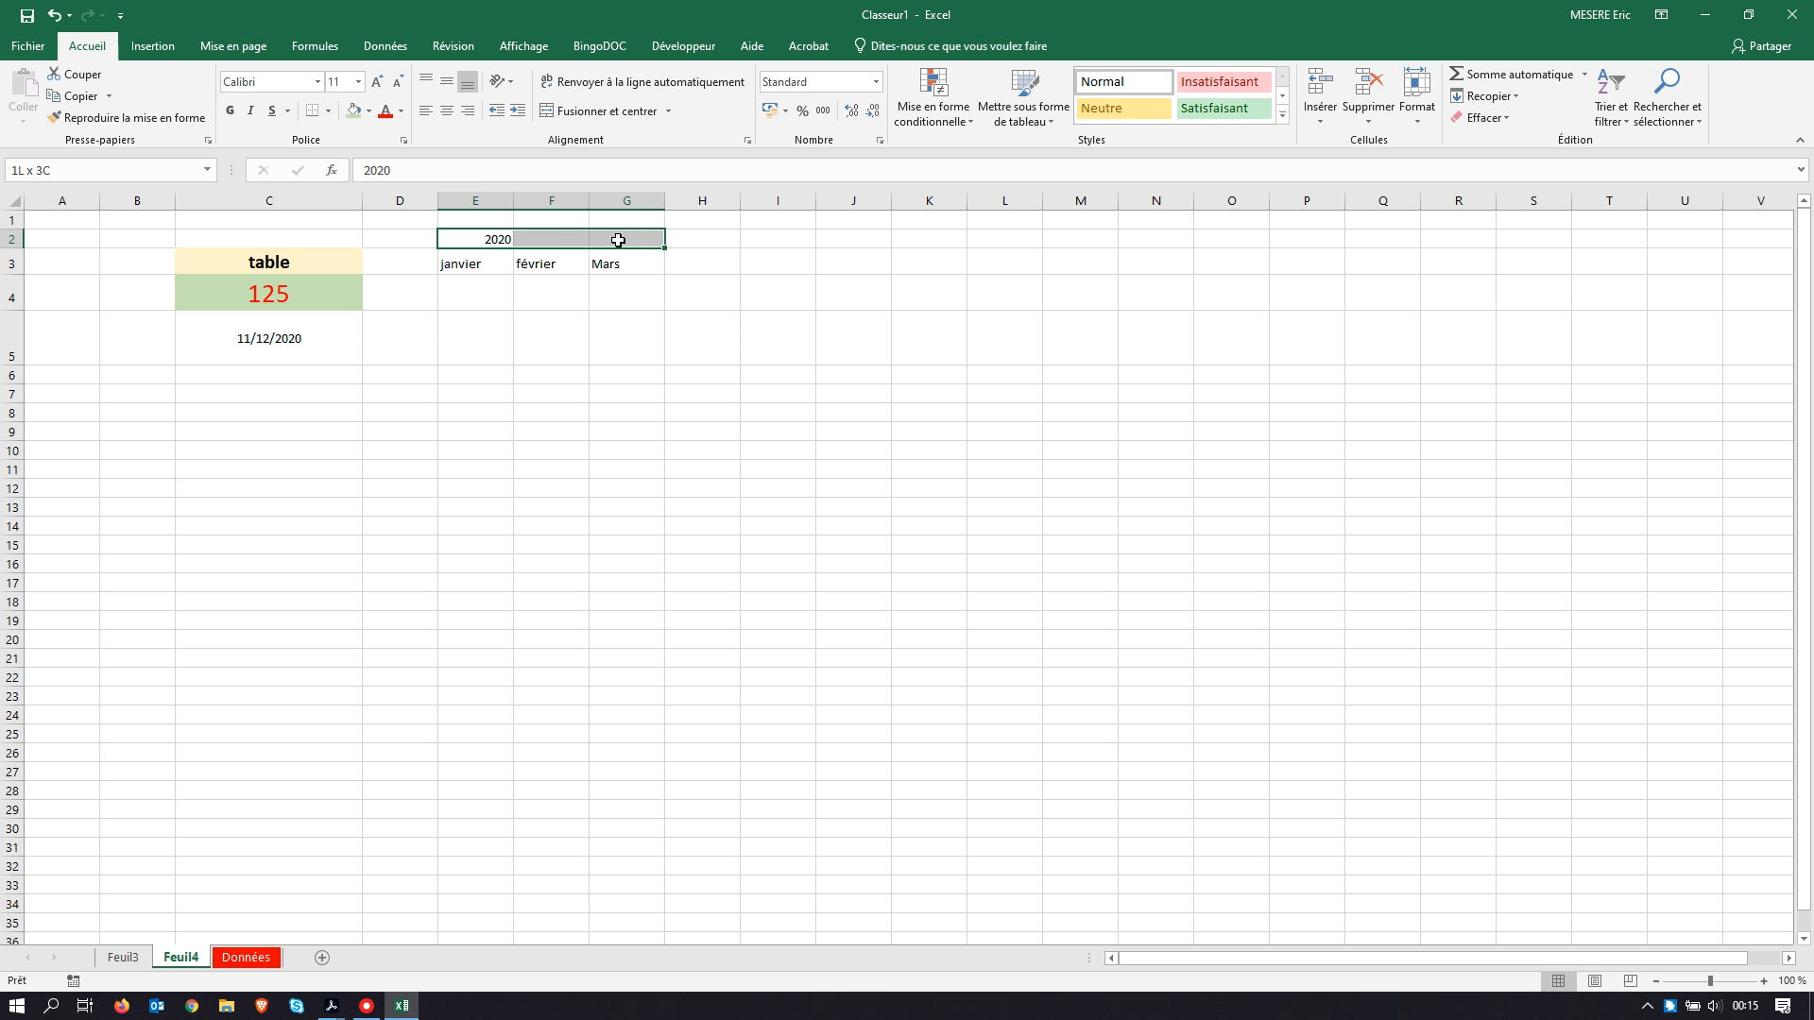
click(557, 114)
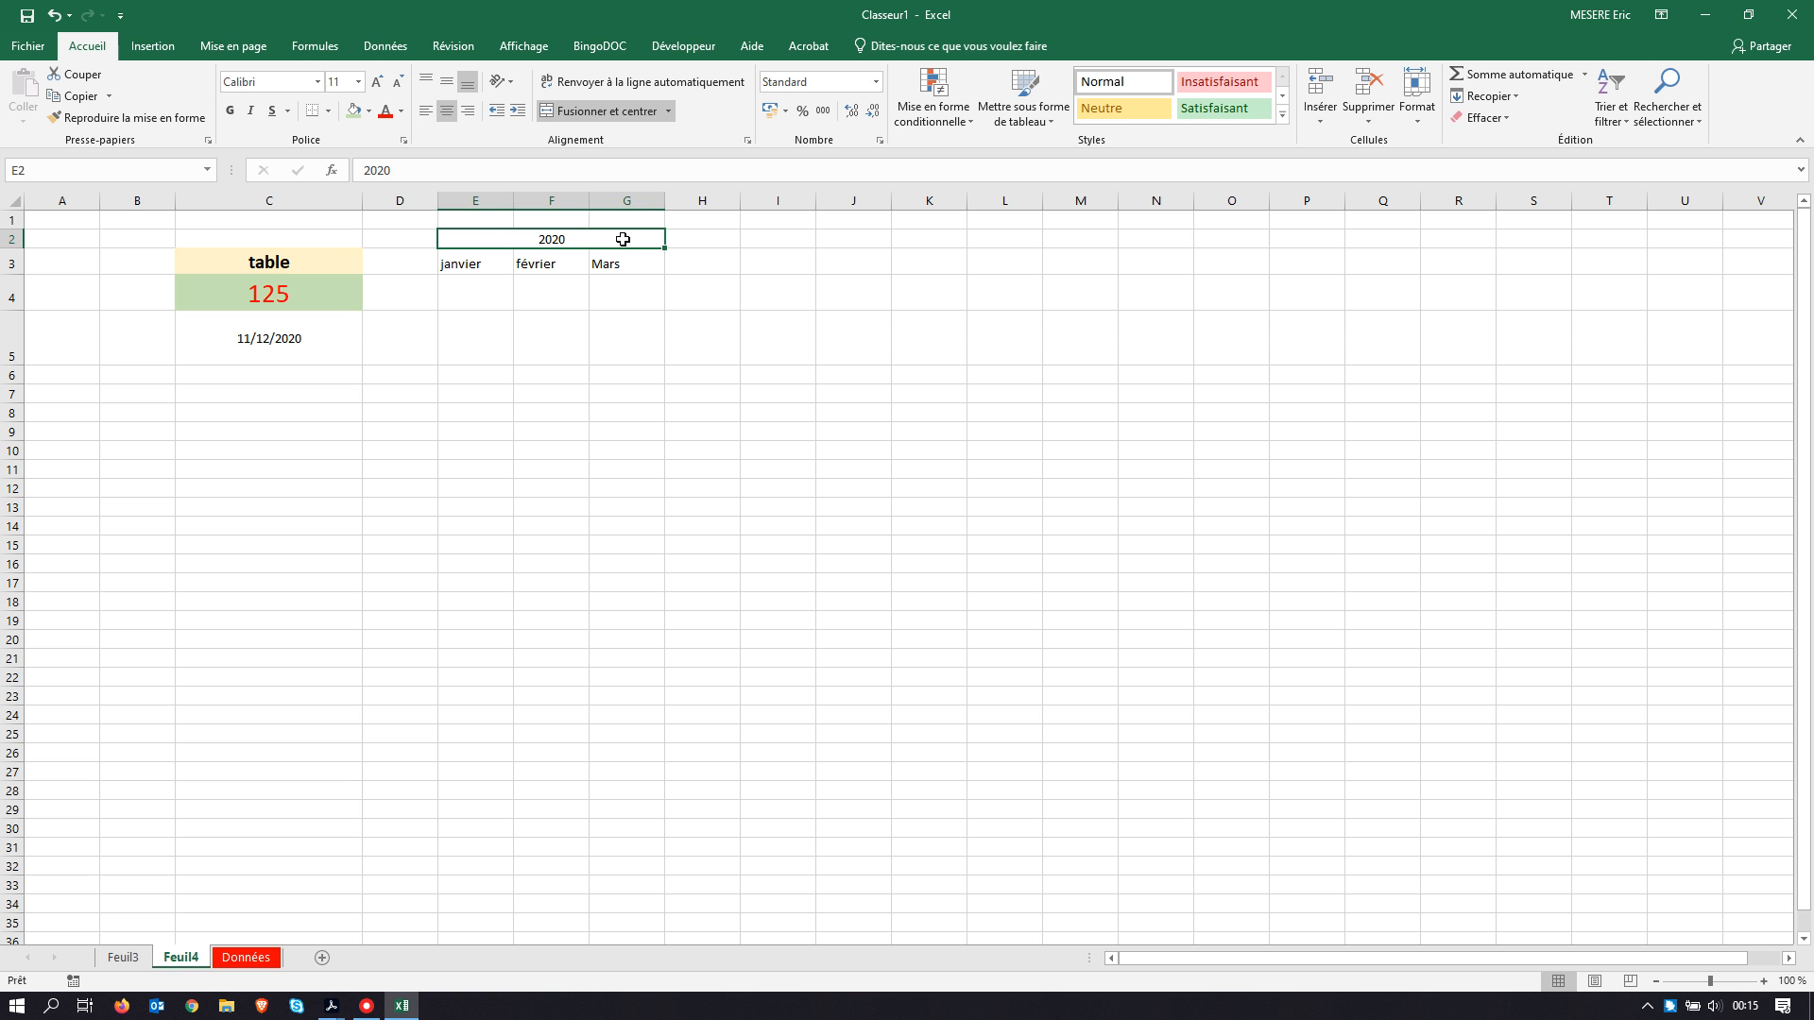
click(497, 221)
click(567, 219)
click(605, 221)
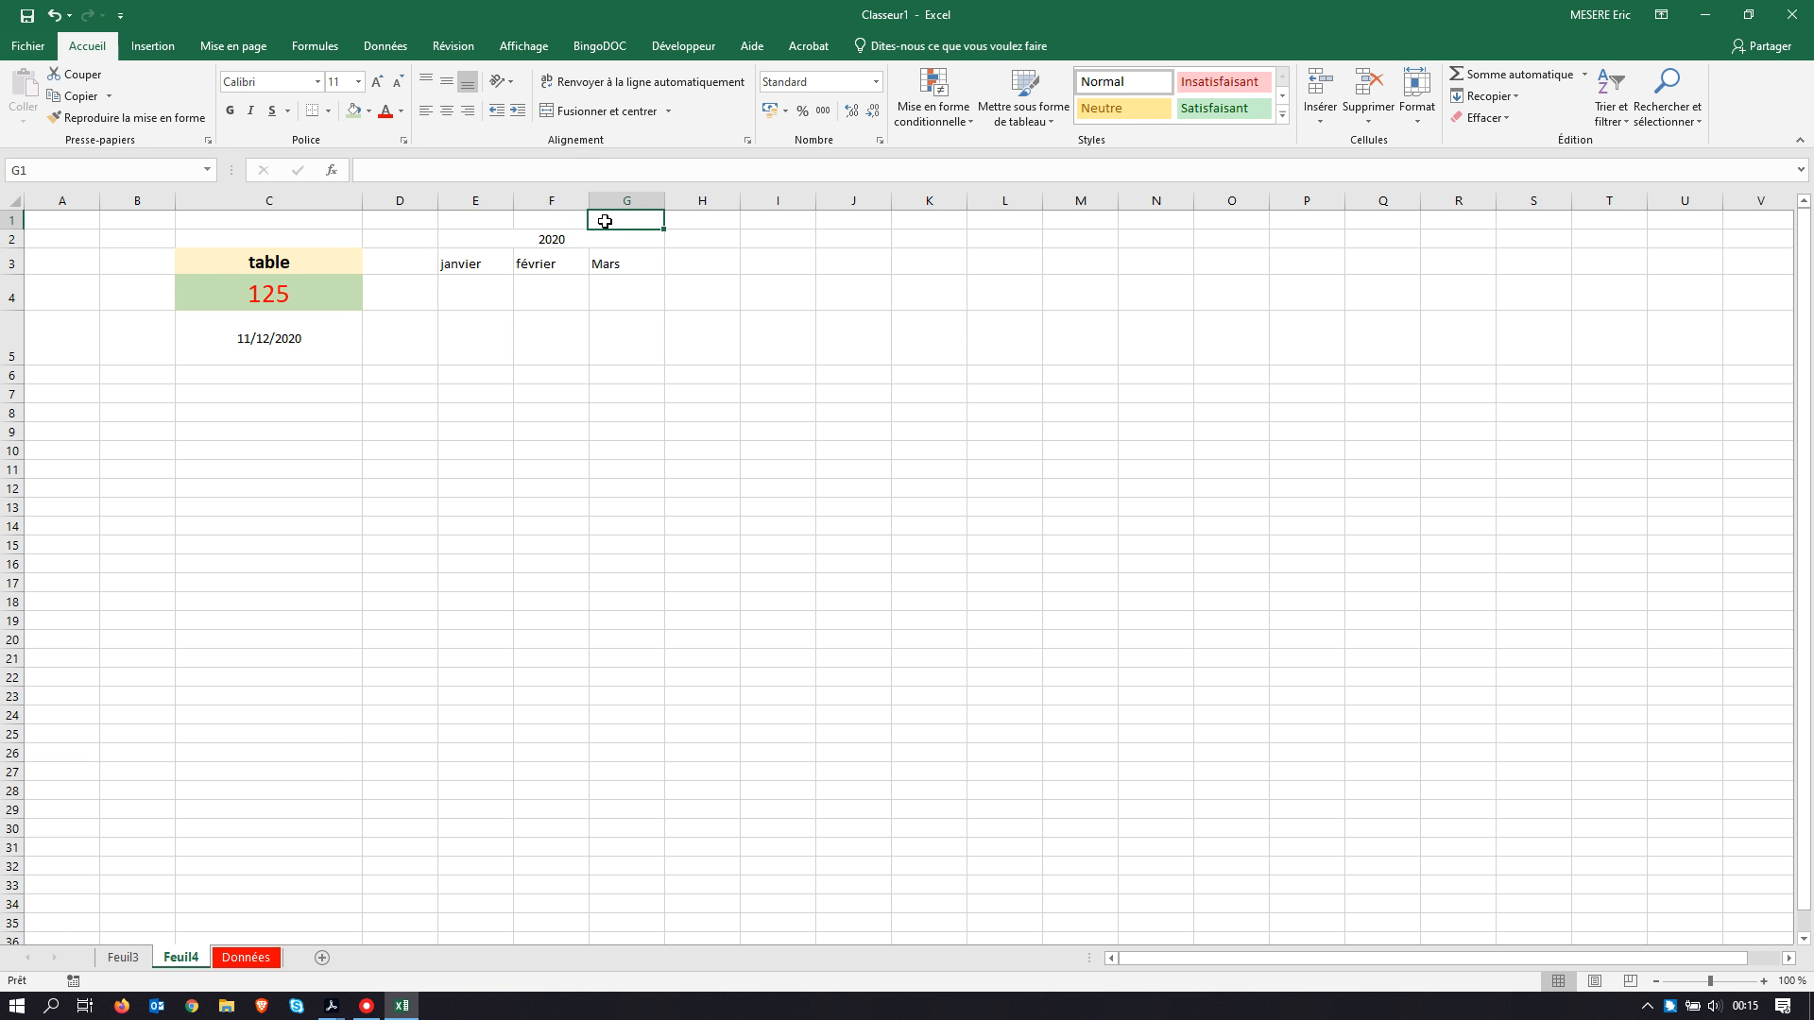
Step: Make the merged 2020 heading bold, try left and right alignment on it, and return it to centred
click(500, 241)
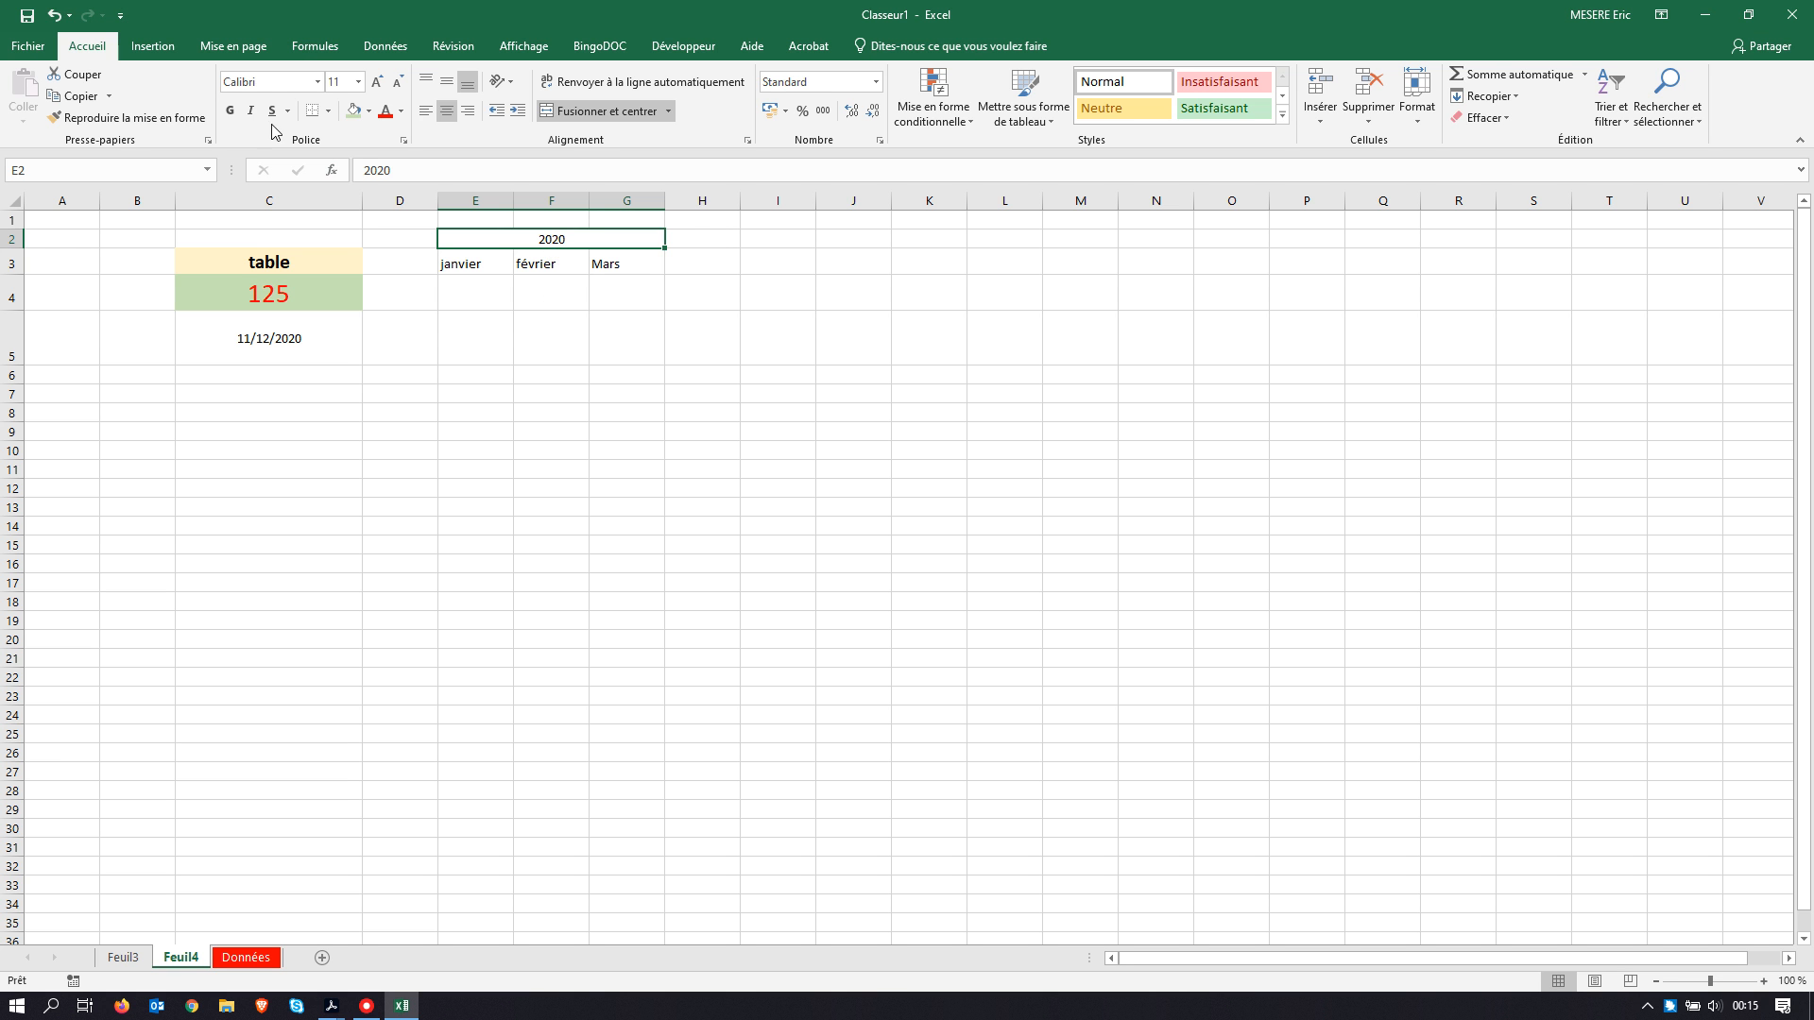
click(229, 111)
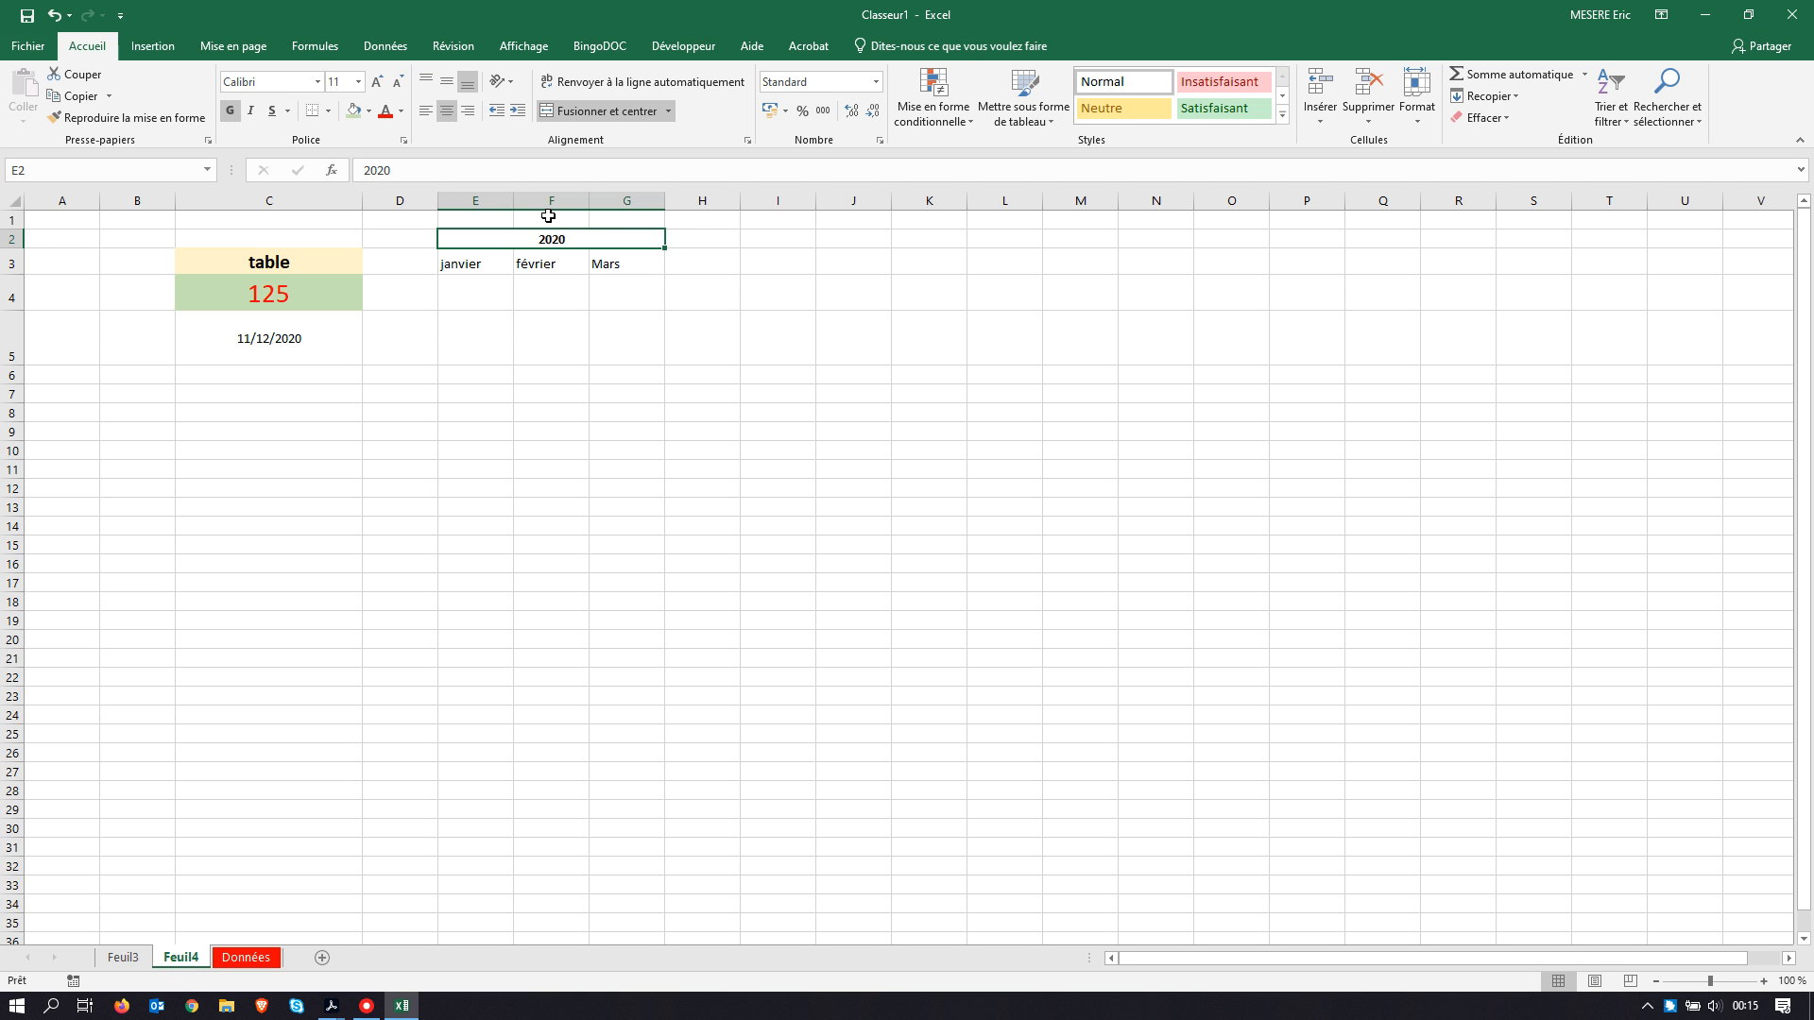
click(426, 112)
click(468, 111)
click(446, 111)
Step: Centre the month headings in E3:G3 and make them bold
drag(474, 267, 626, 261)
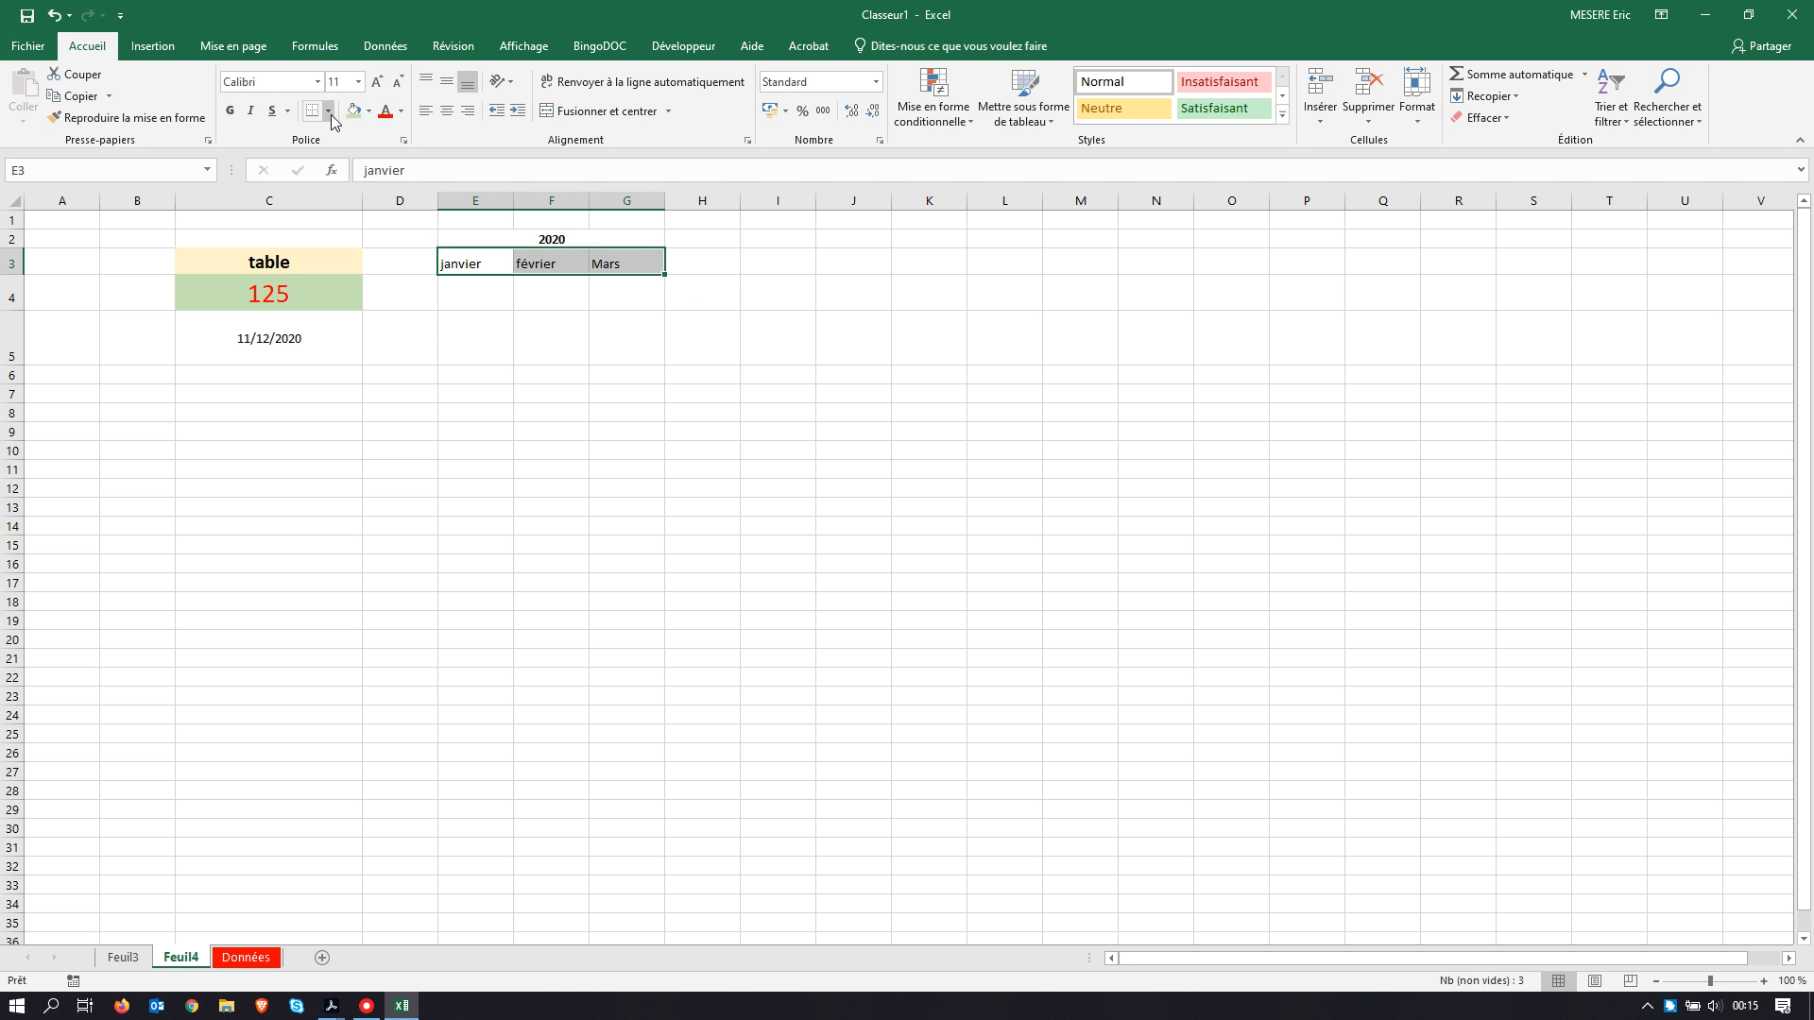
click(444, 112)
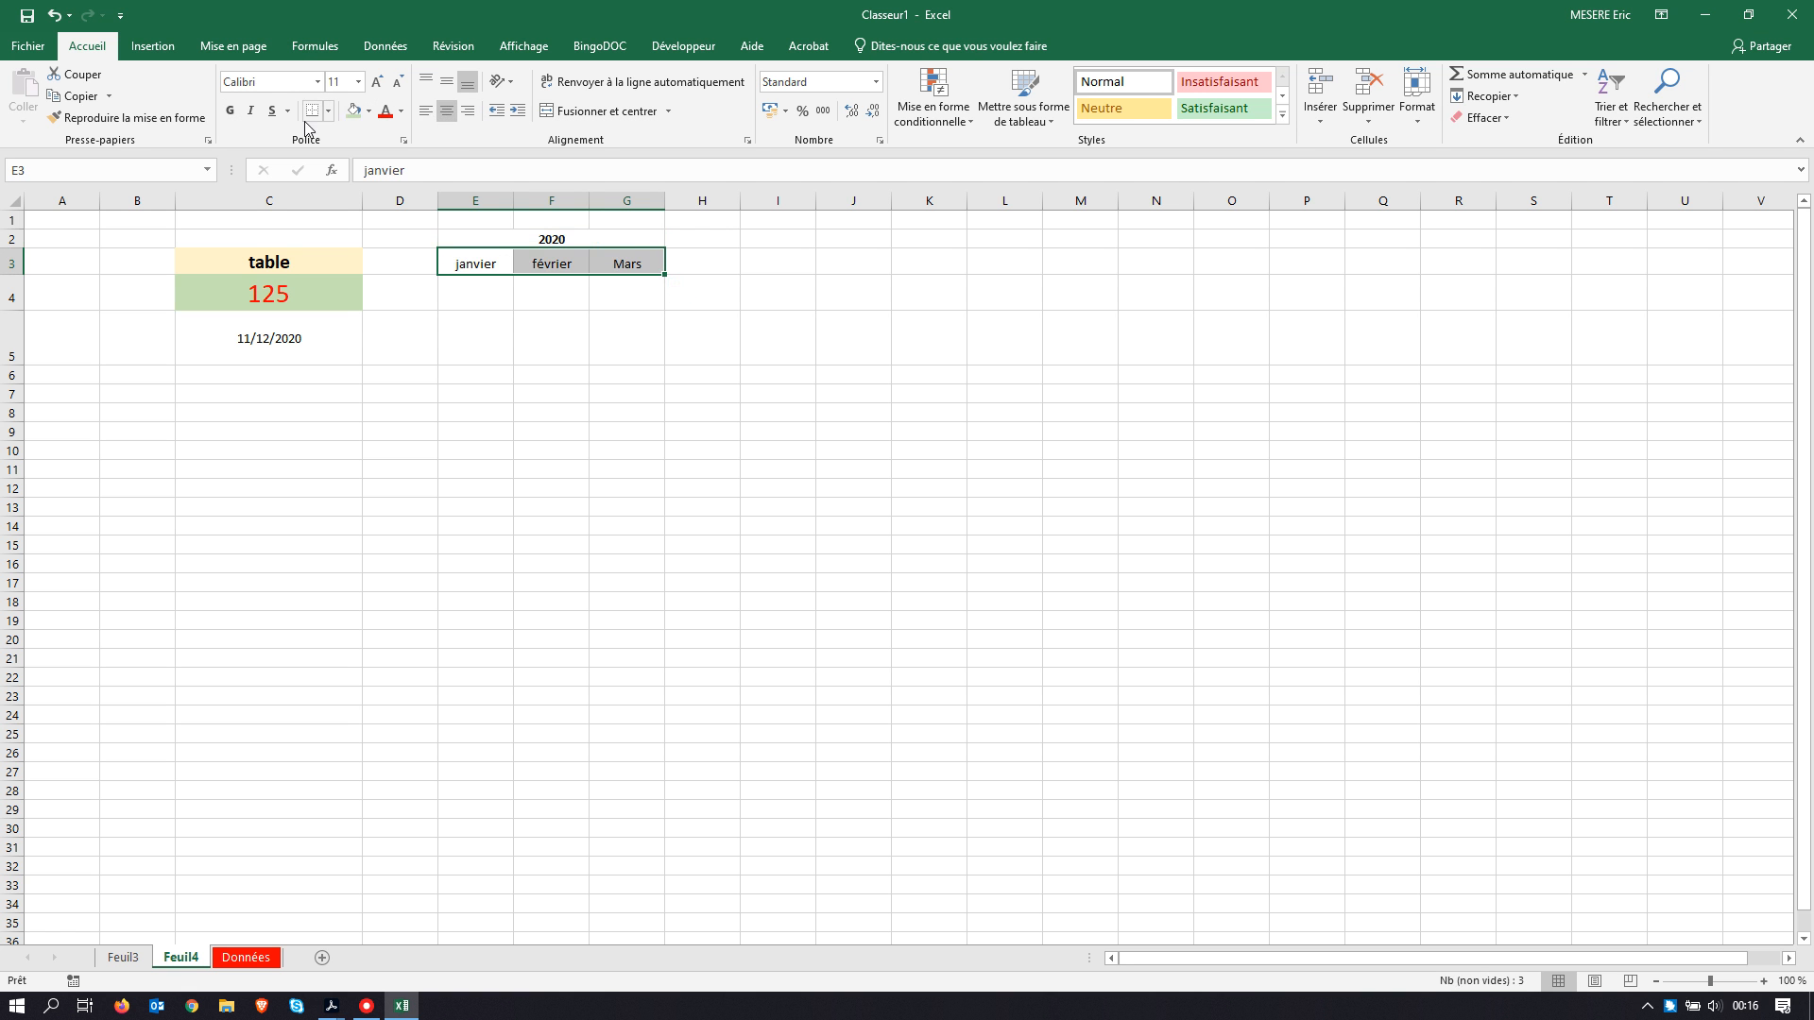
click(229, 110)
click(505, 358)
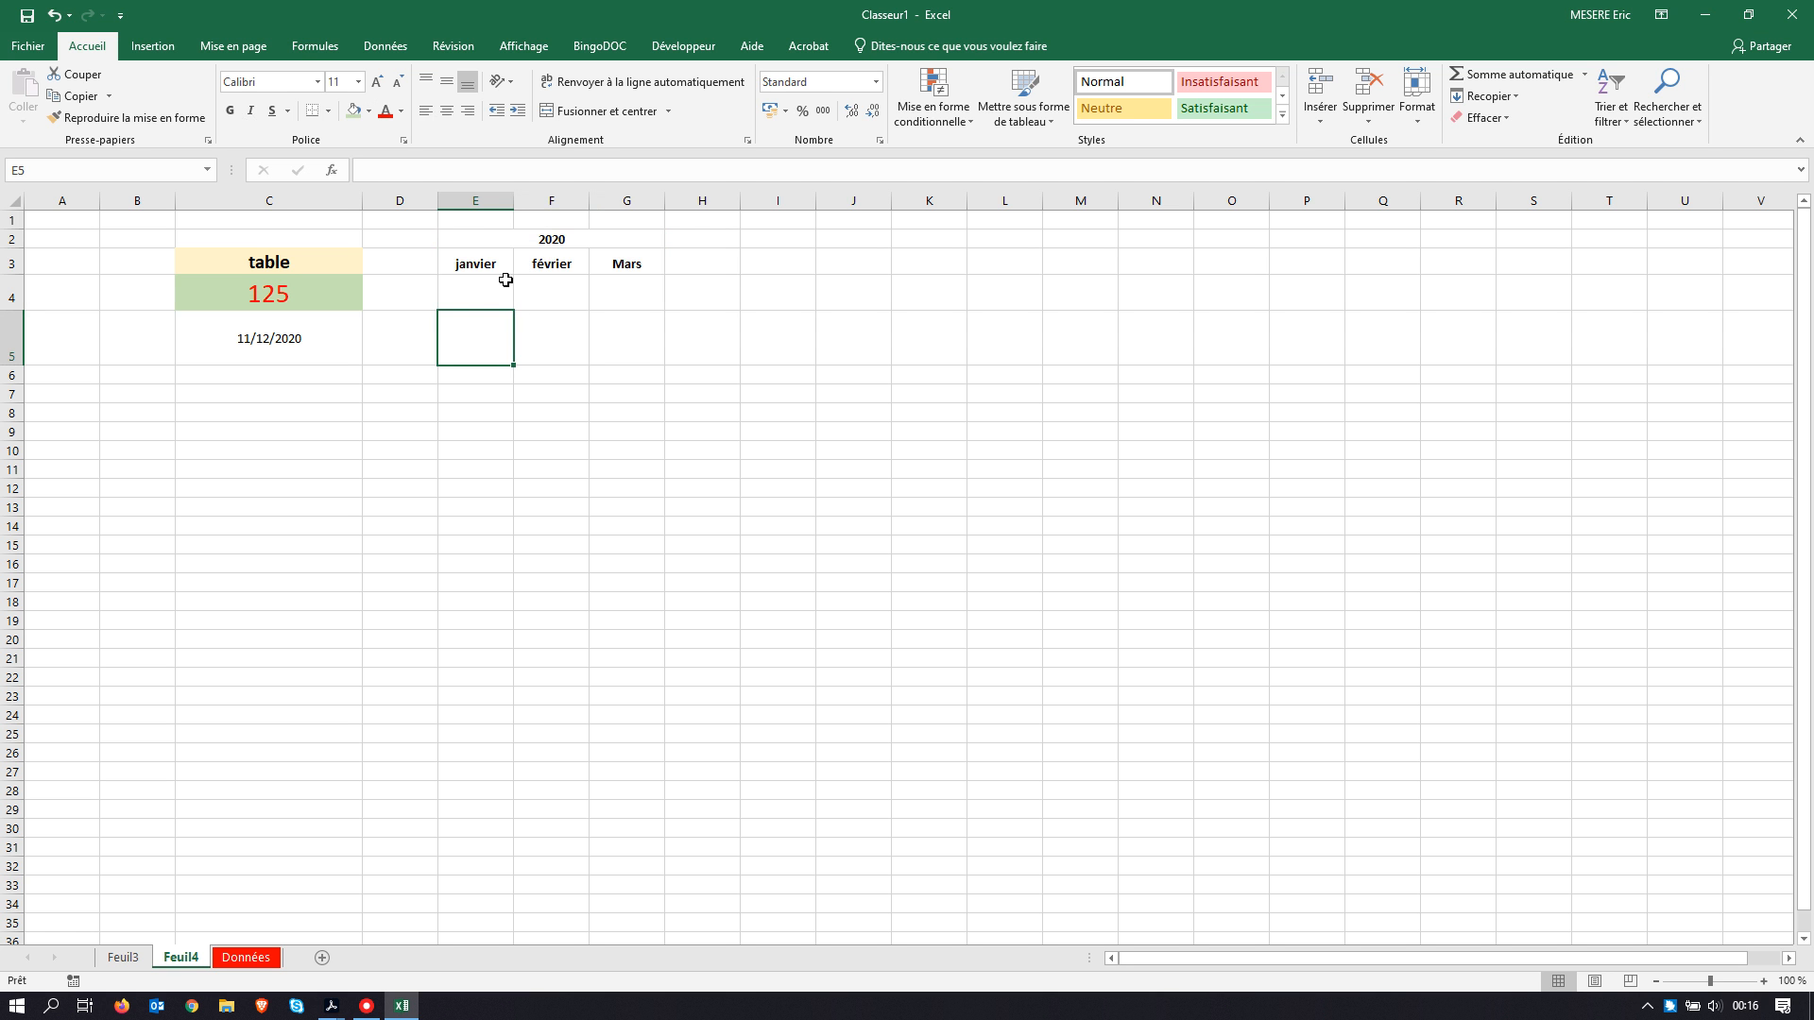
Step: Unmerge the 2020 heading into separate cells, and merge and centre it across E2:G2 again
click(476, 239)
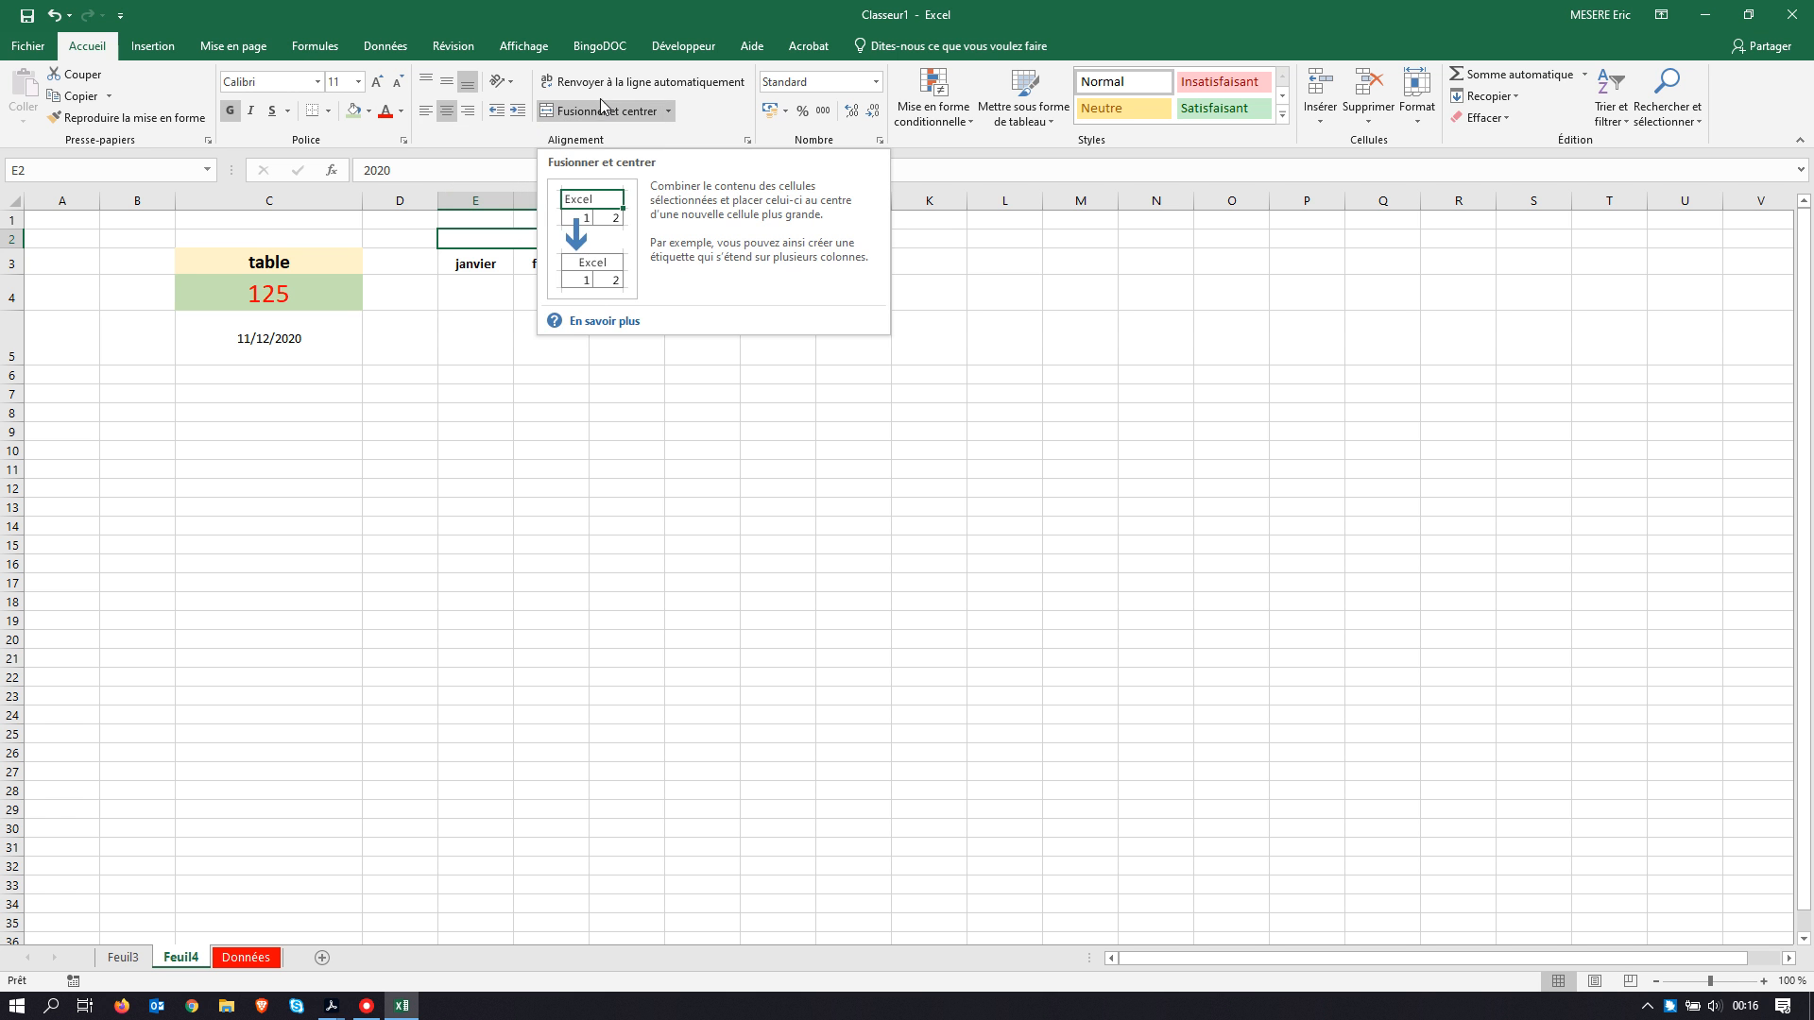
click(541, 114)
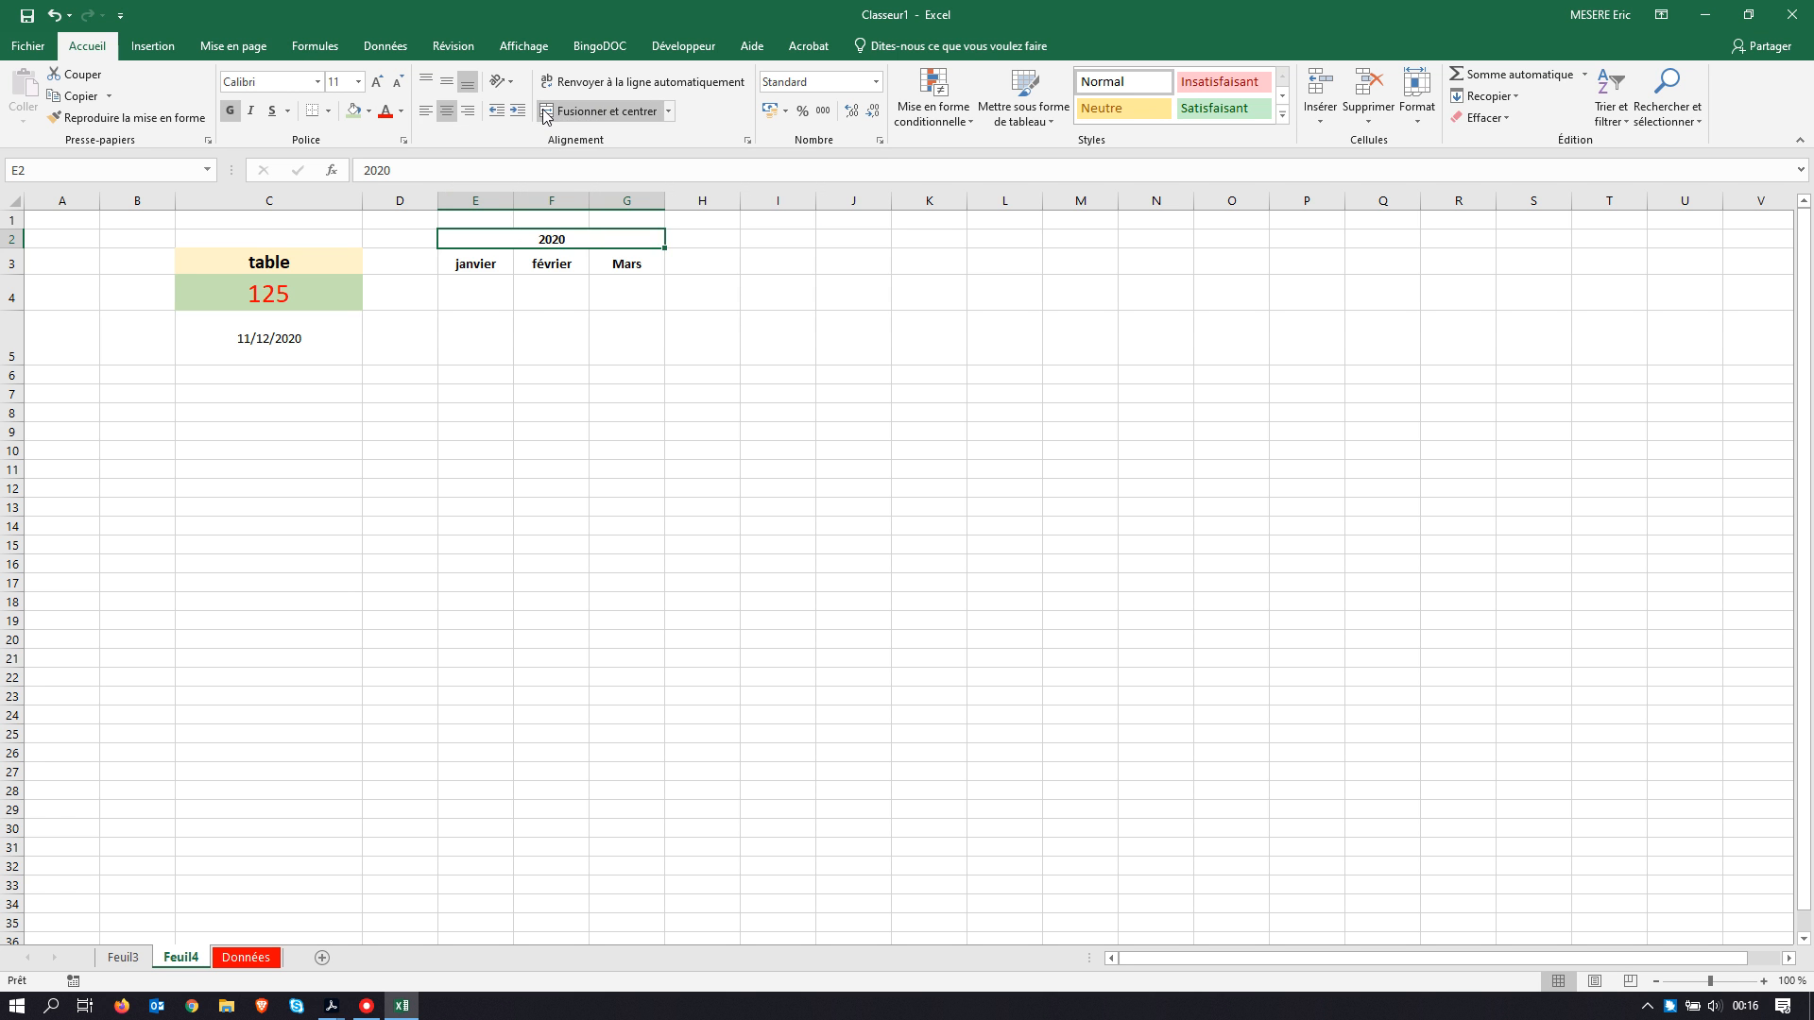
click(492, 242)
click(534, 237)
click(603, 241)
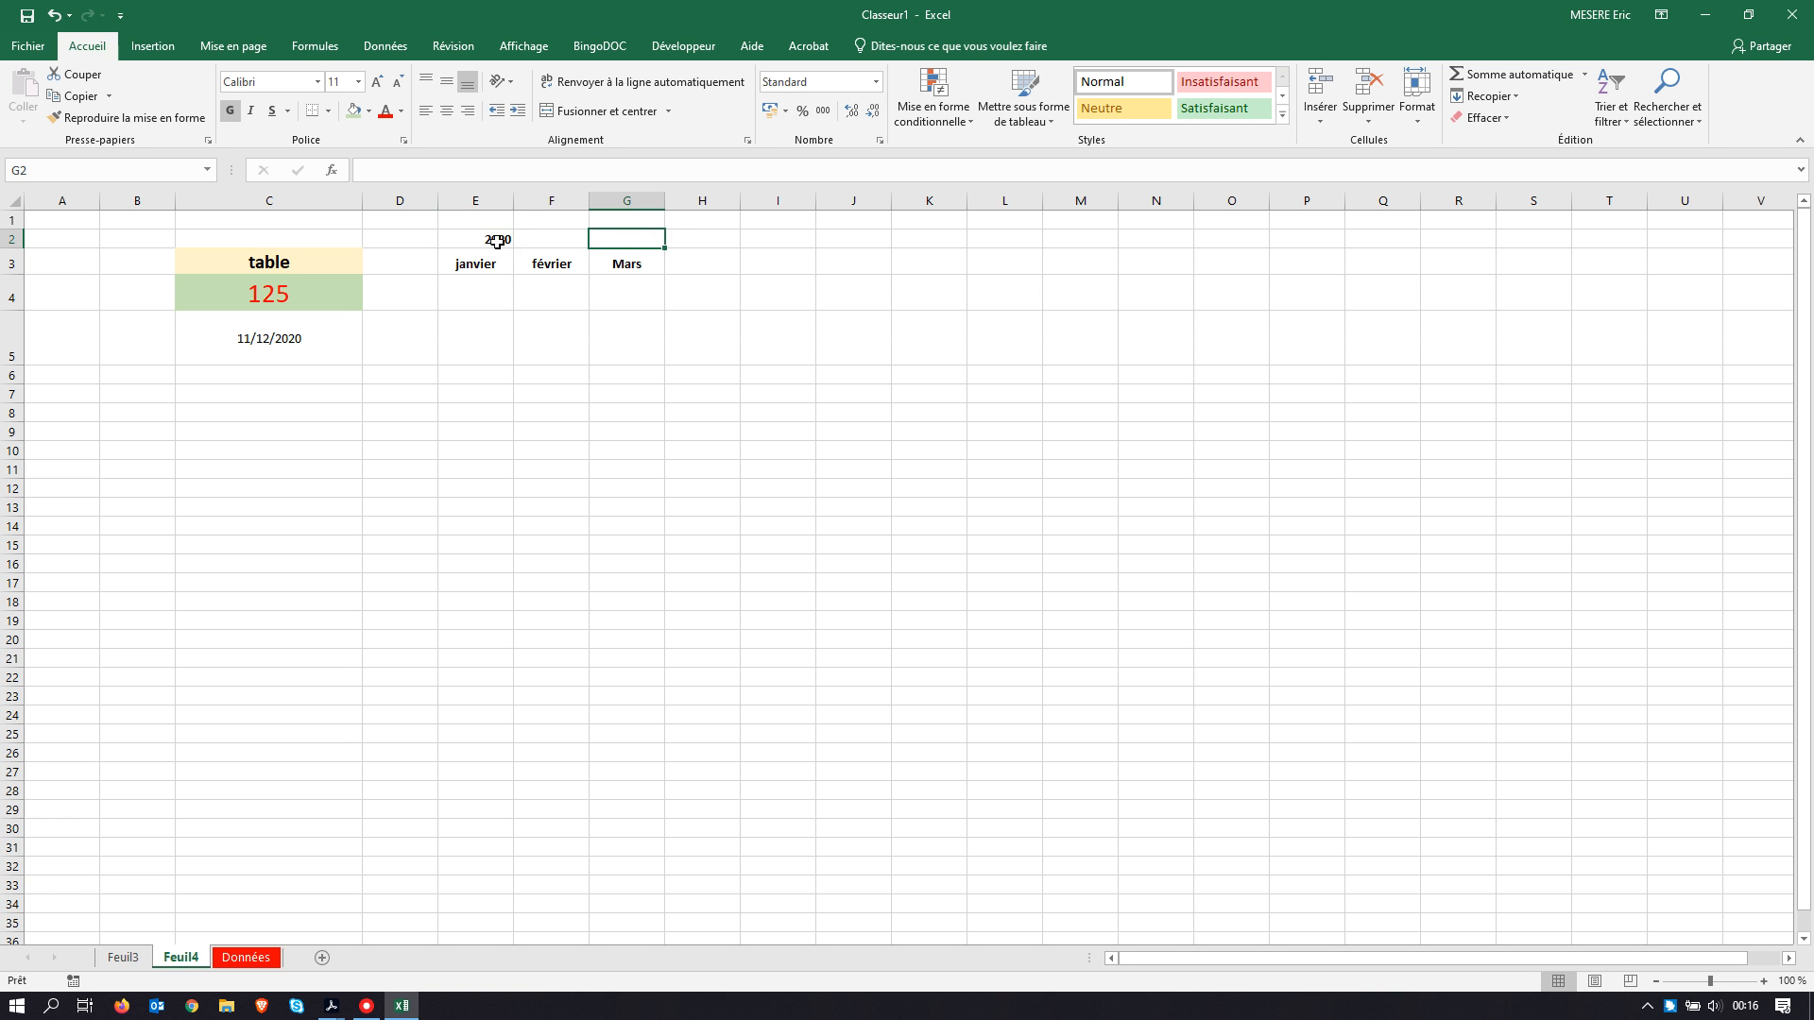
drag(501, 236, 616, 239)
click(587, 110)
click(563, 397)
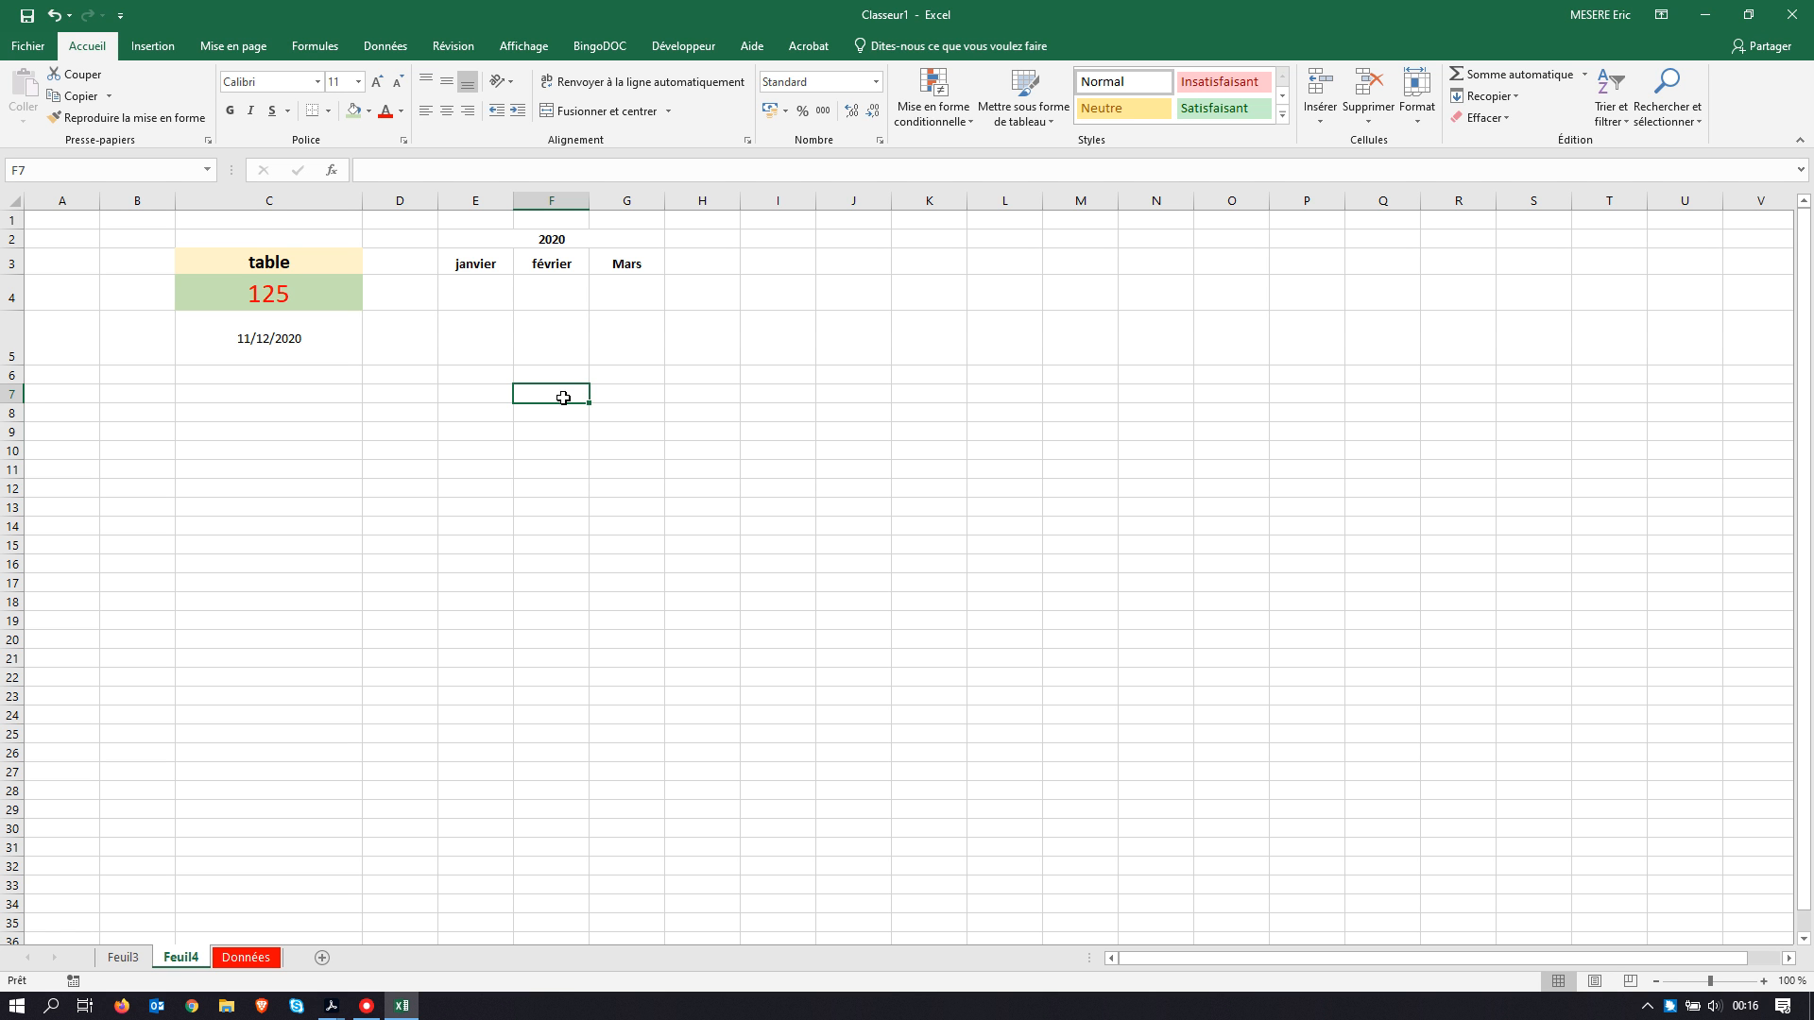
Step: Enter 20 in E5 under janvier and 20,54 in F5 under février
click(479, 340)
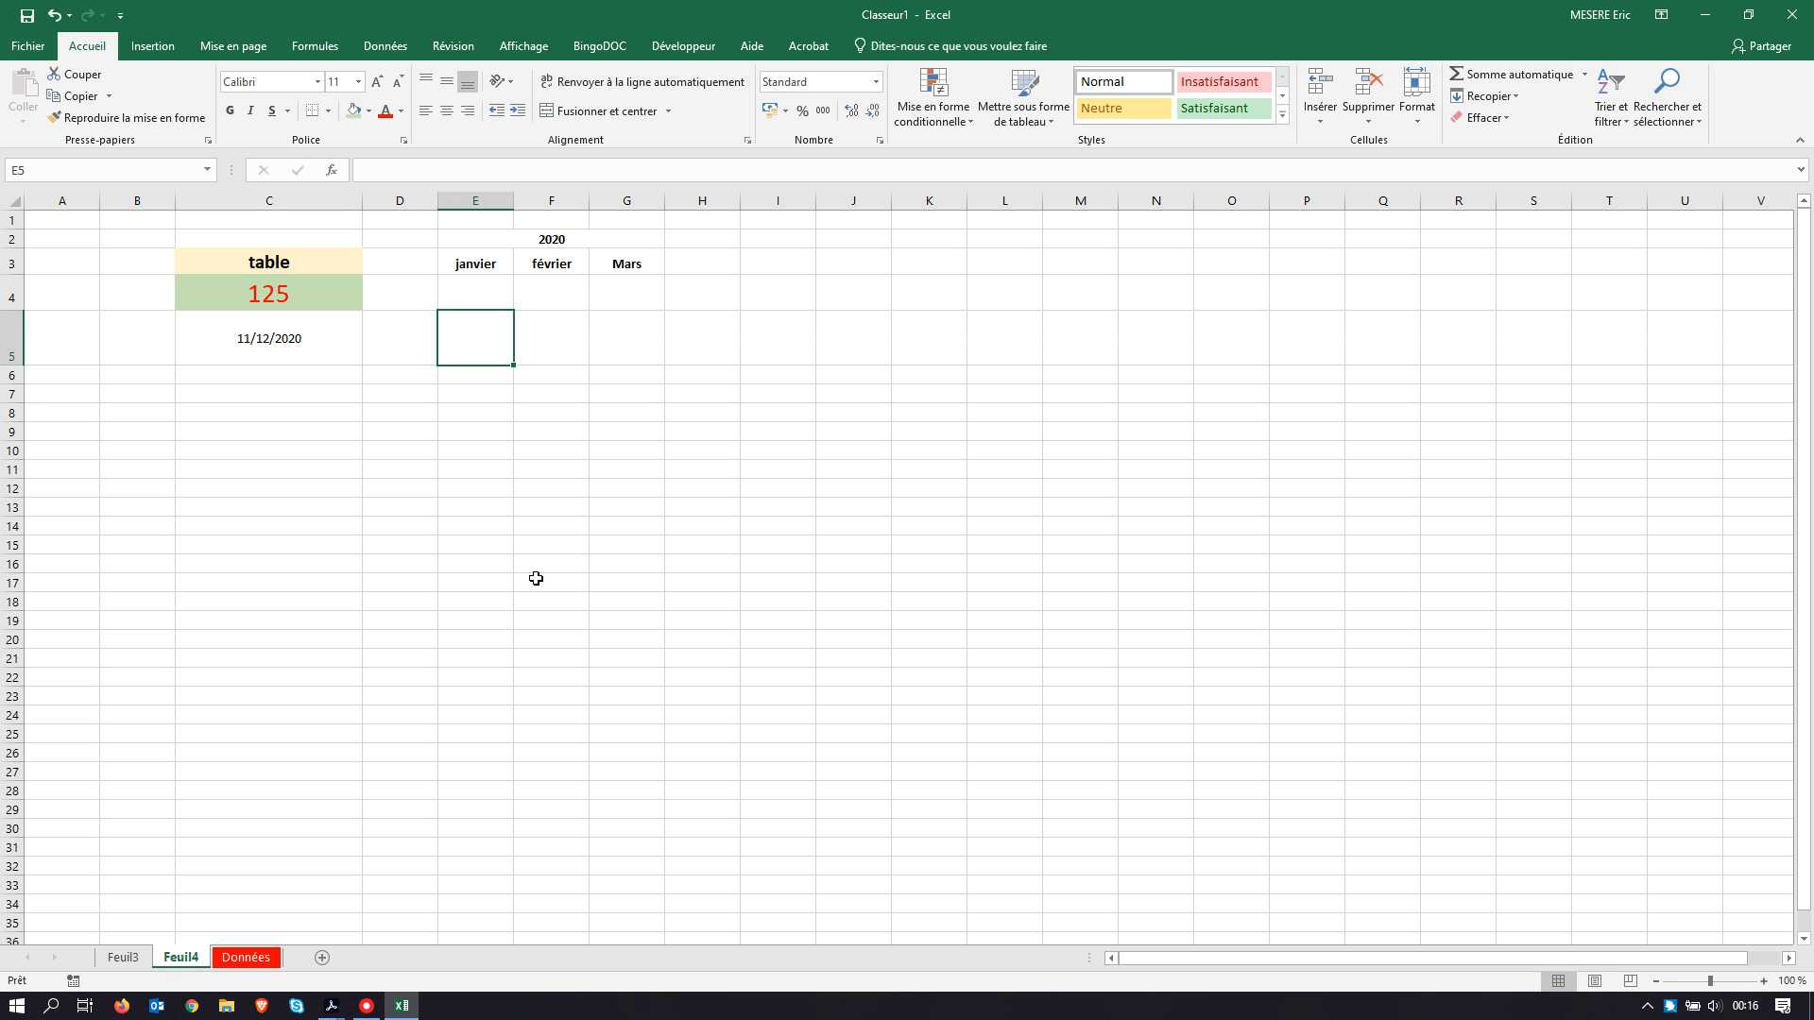
text(20)
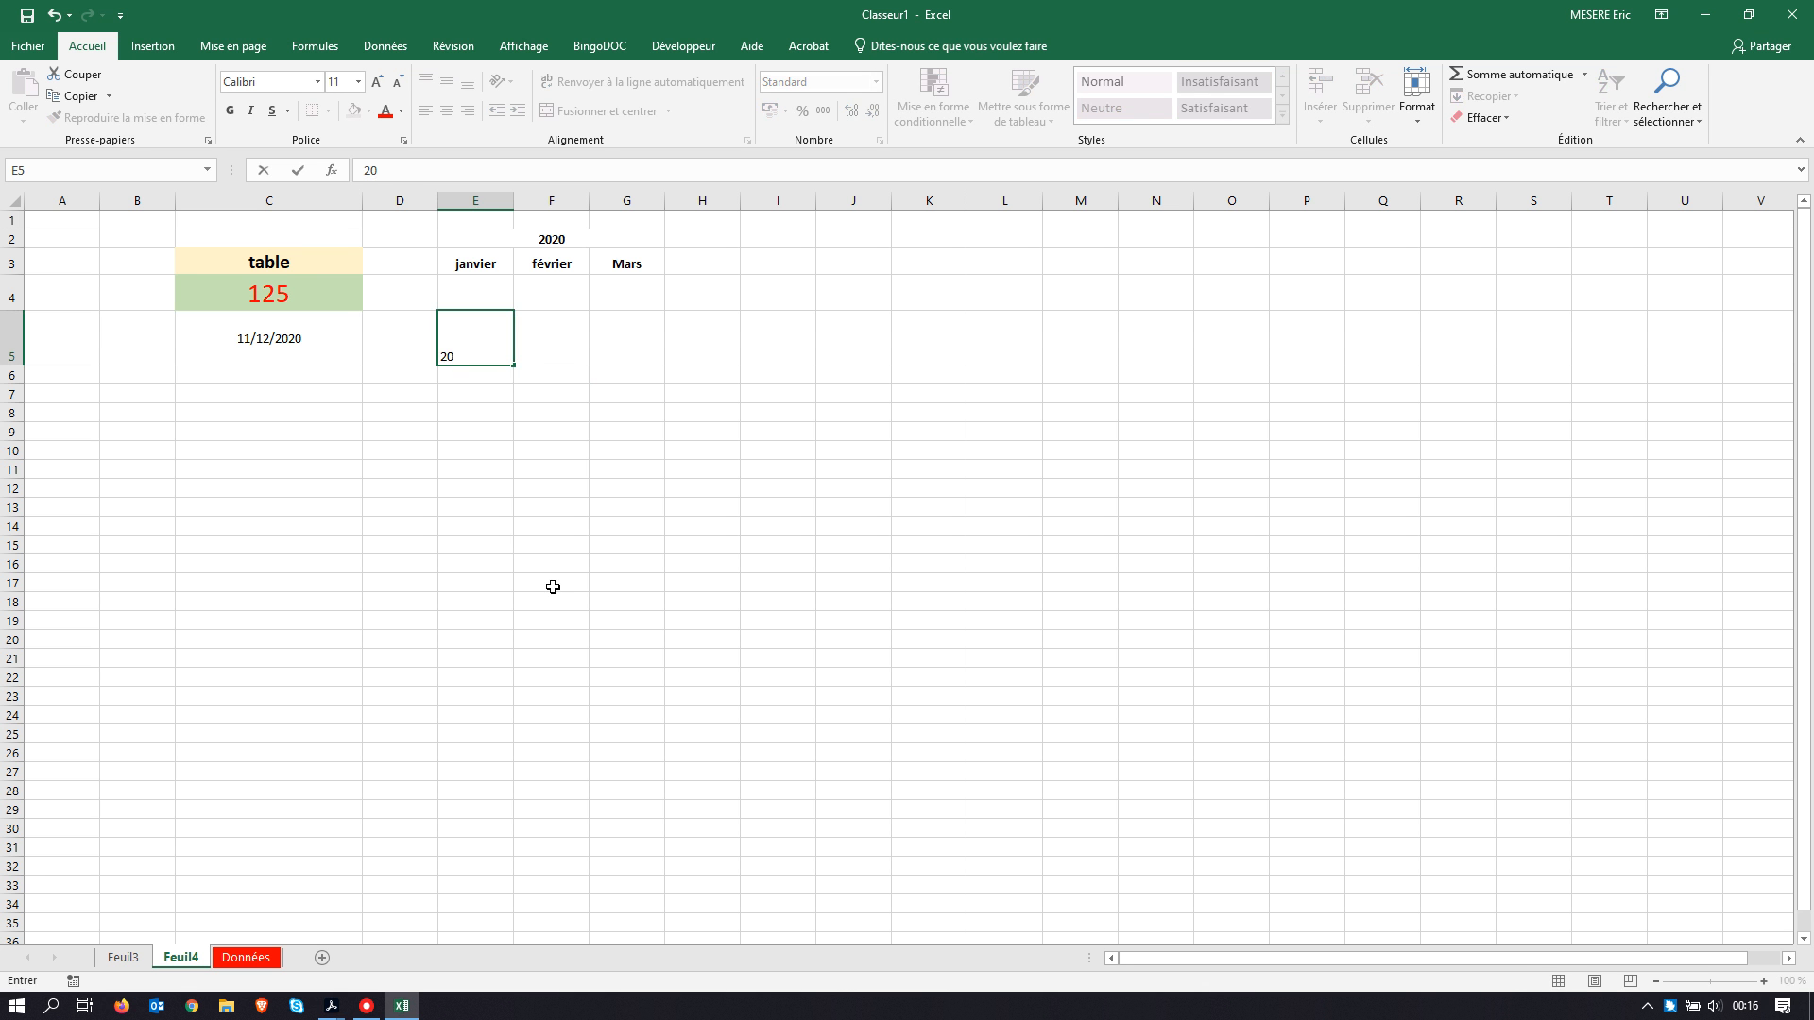
click(544, 450)
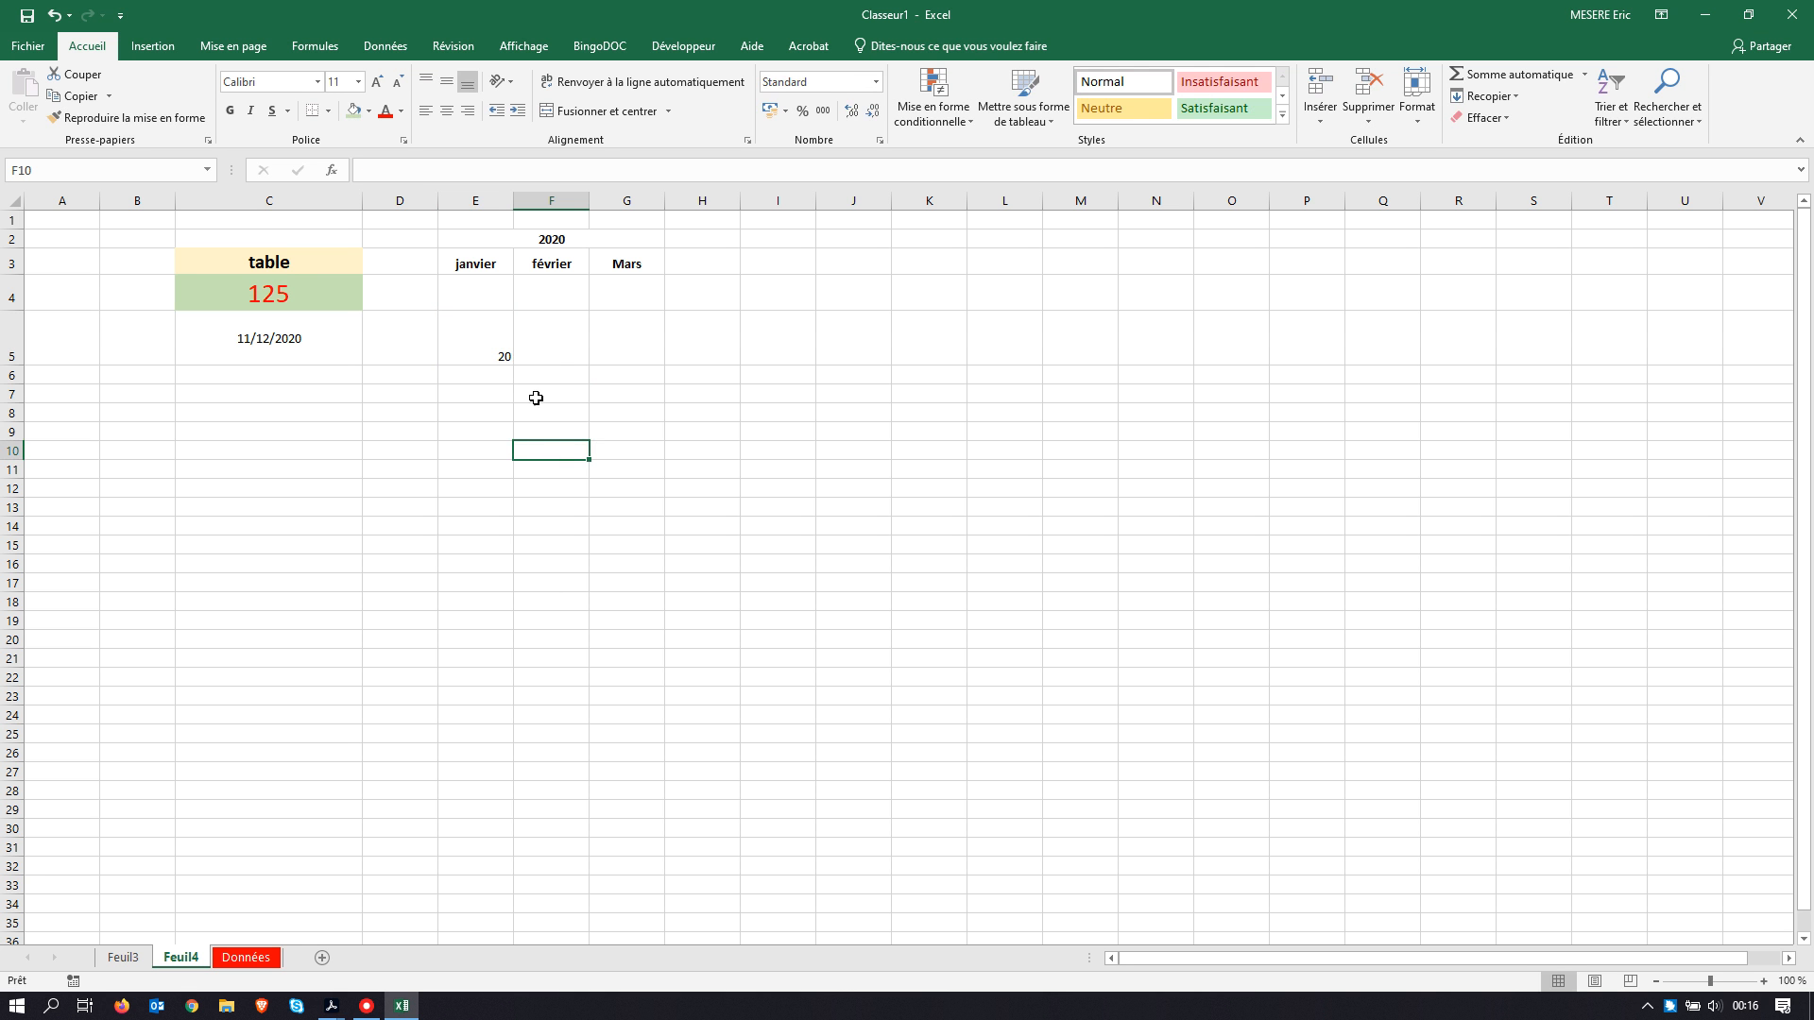
click(547, 358)
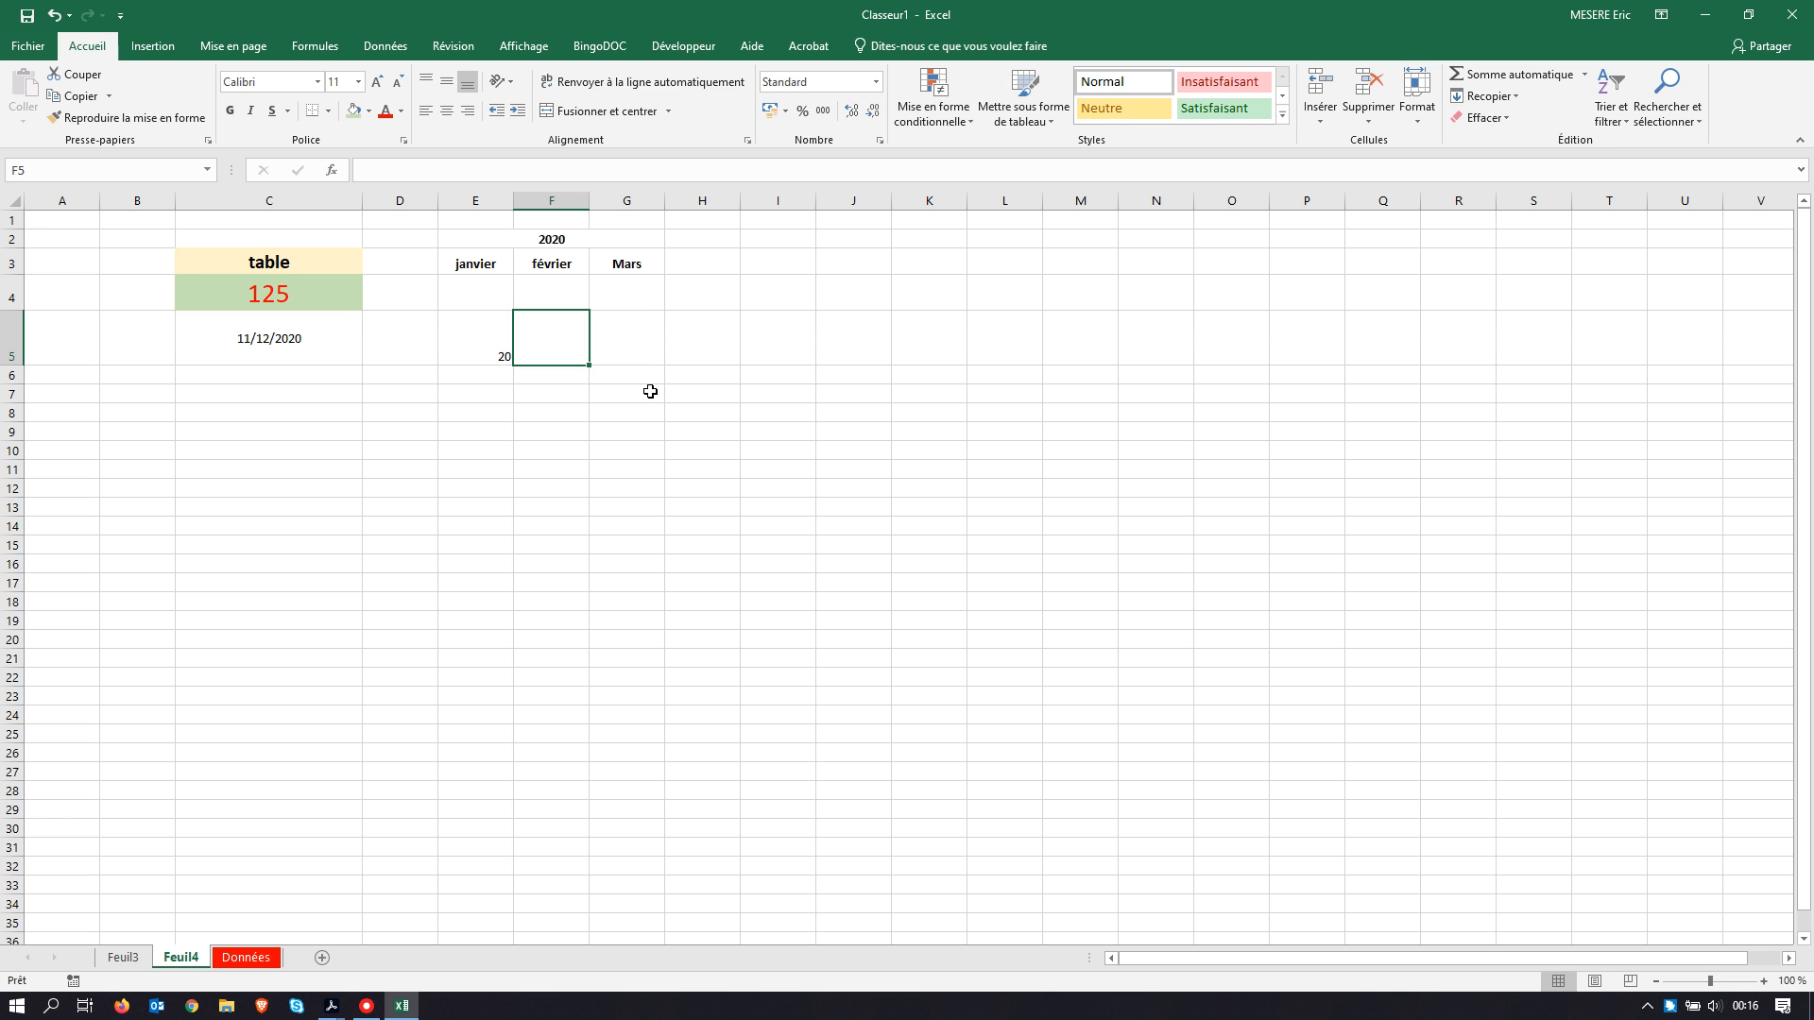
text(20,54)
key(Return)
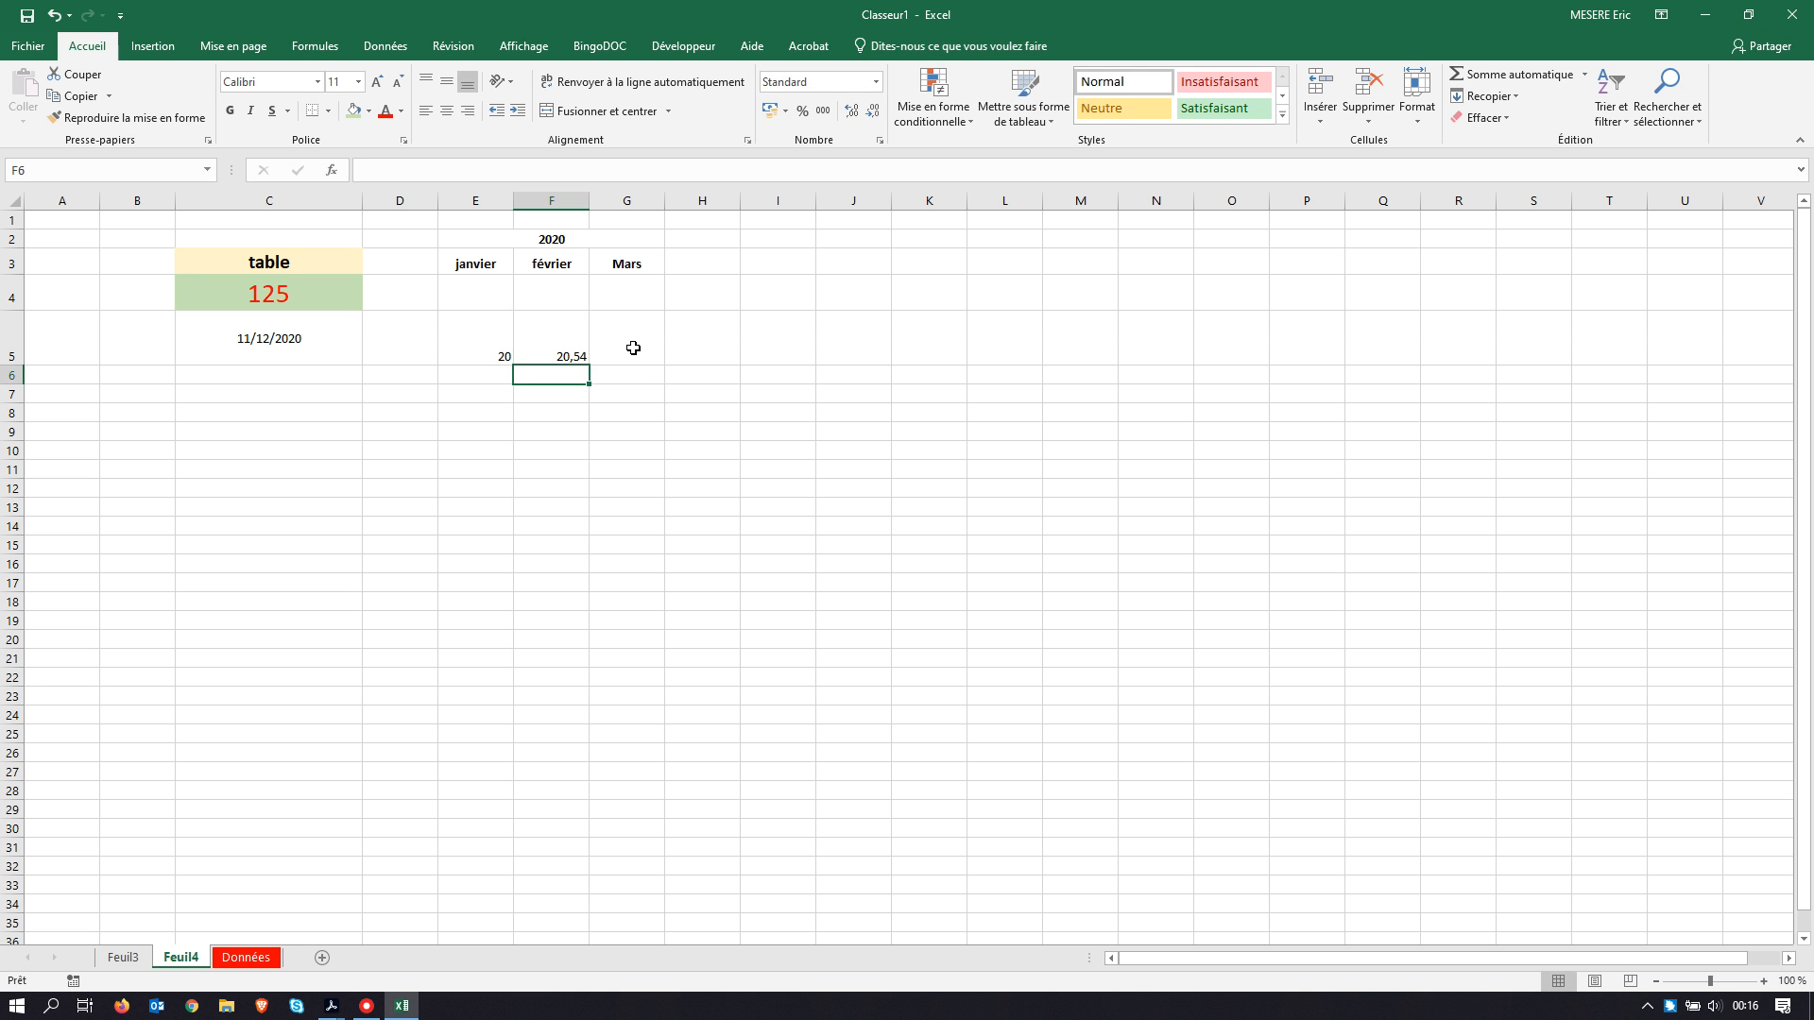
Step: Apply the € Français (France) accounting format to E5 and check the cell's underlying value
click(486, 338)
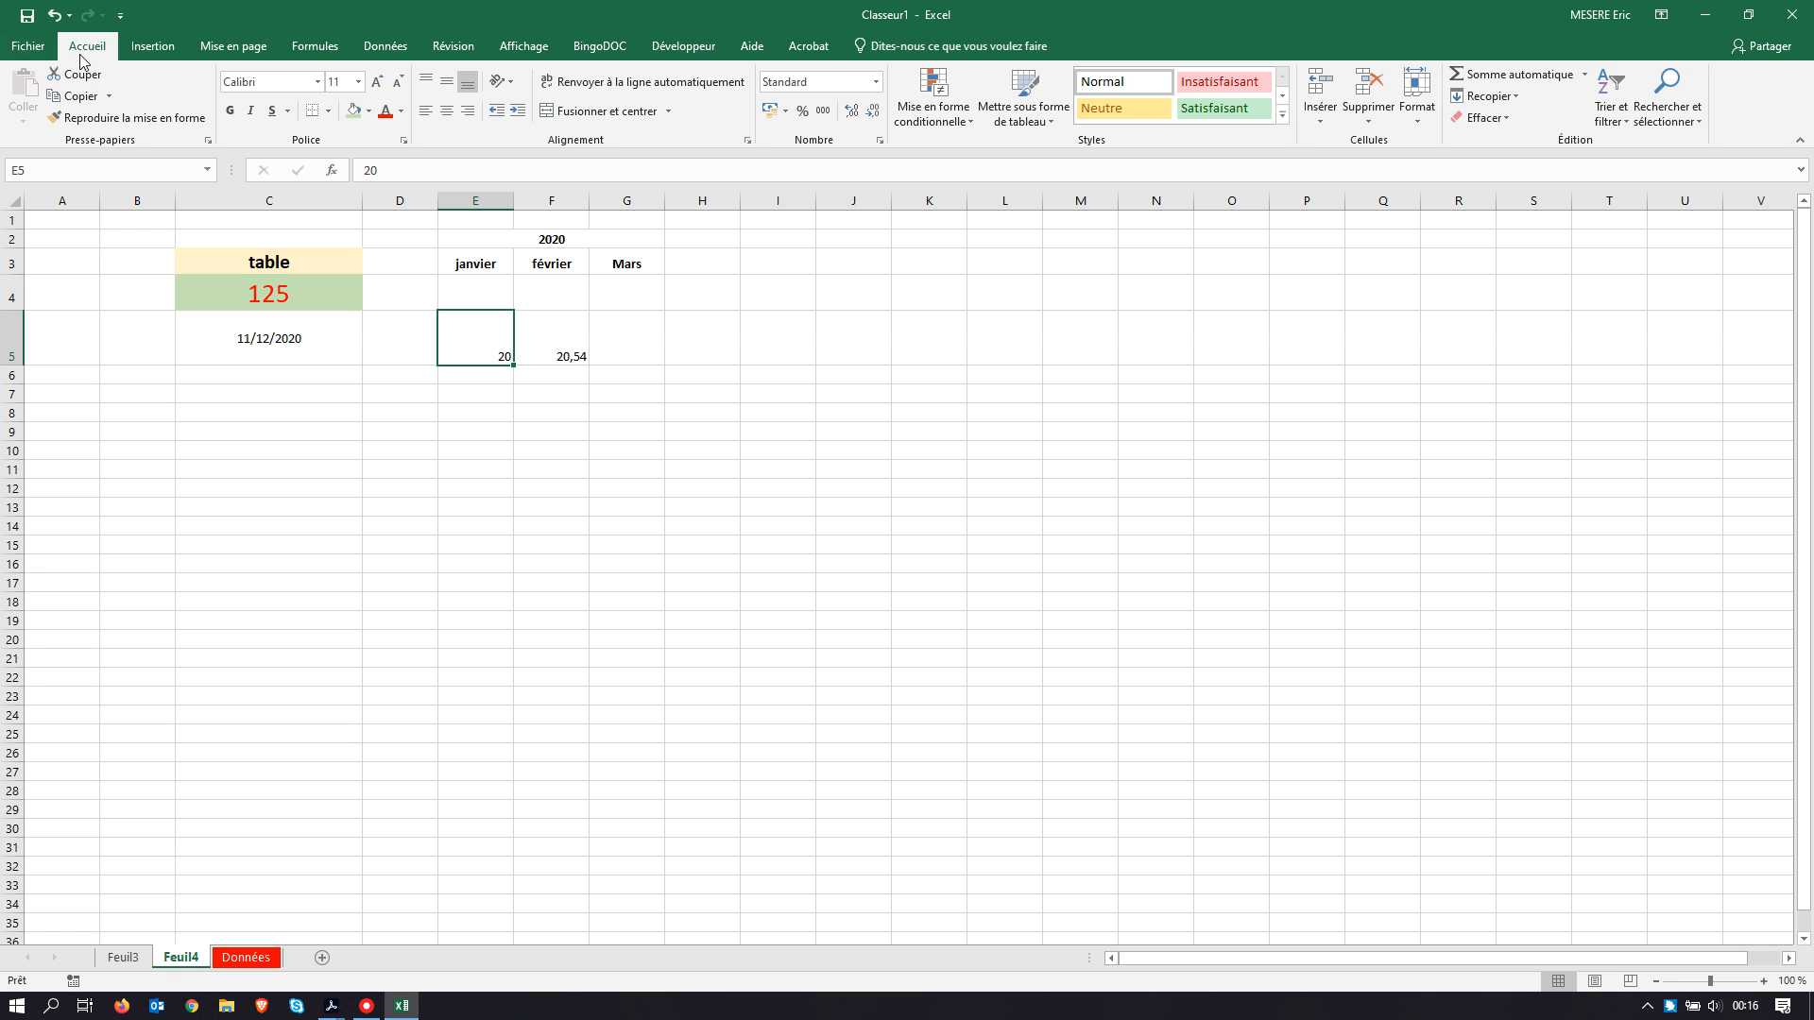
click(786, 113)
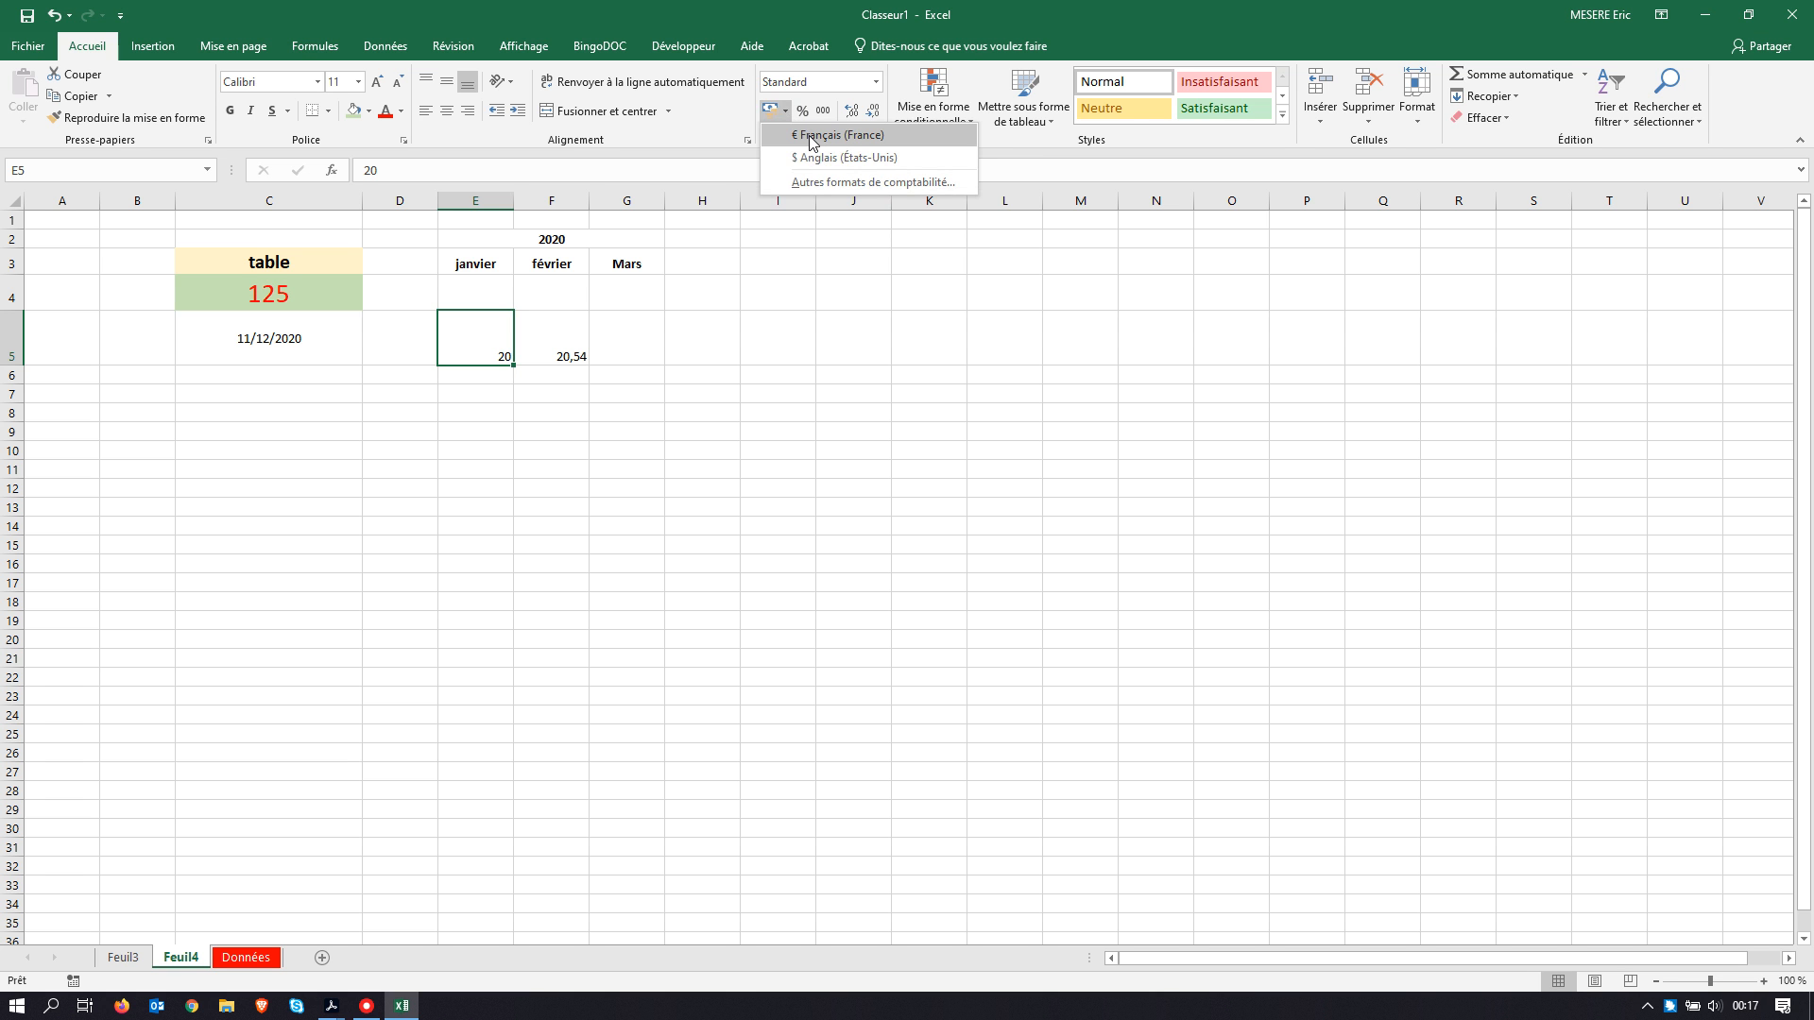
click(809, 139)
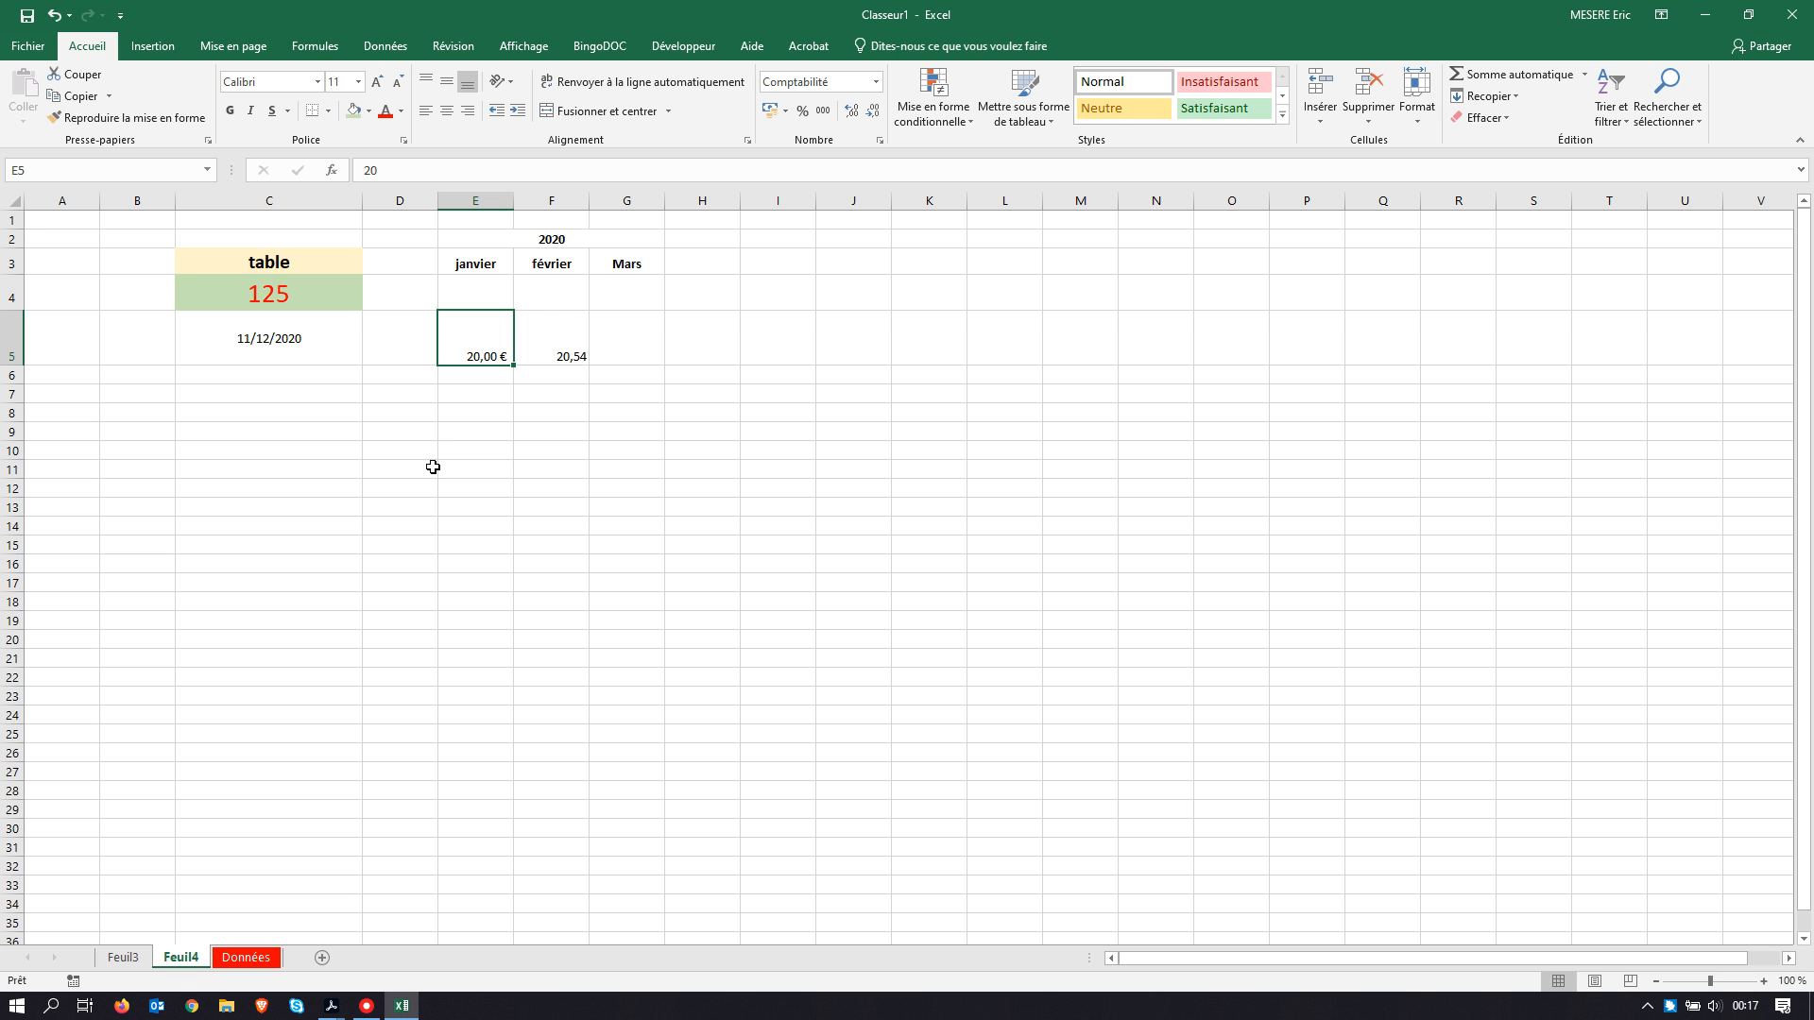
double_click(471, 349)
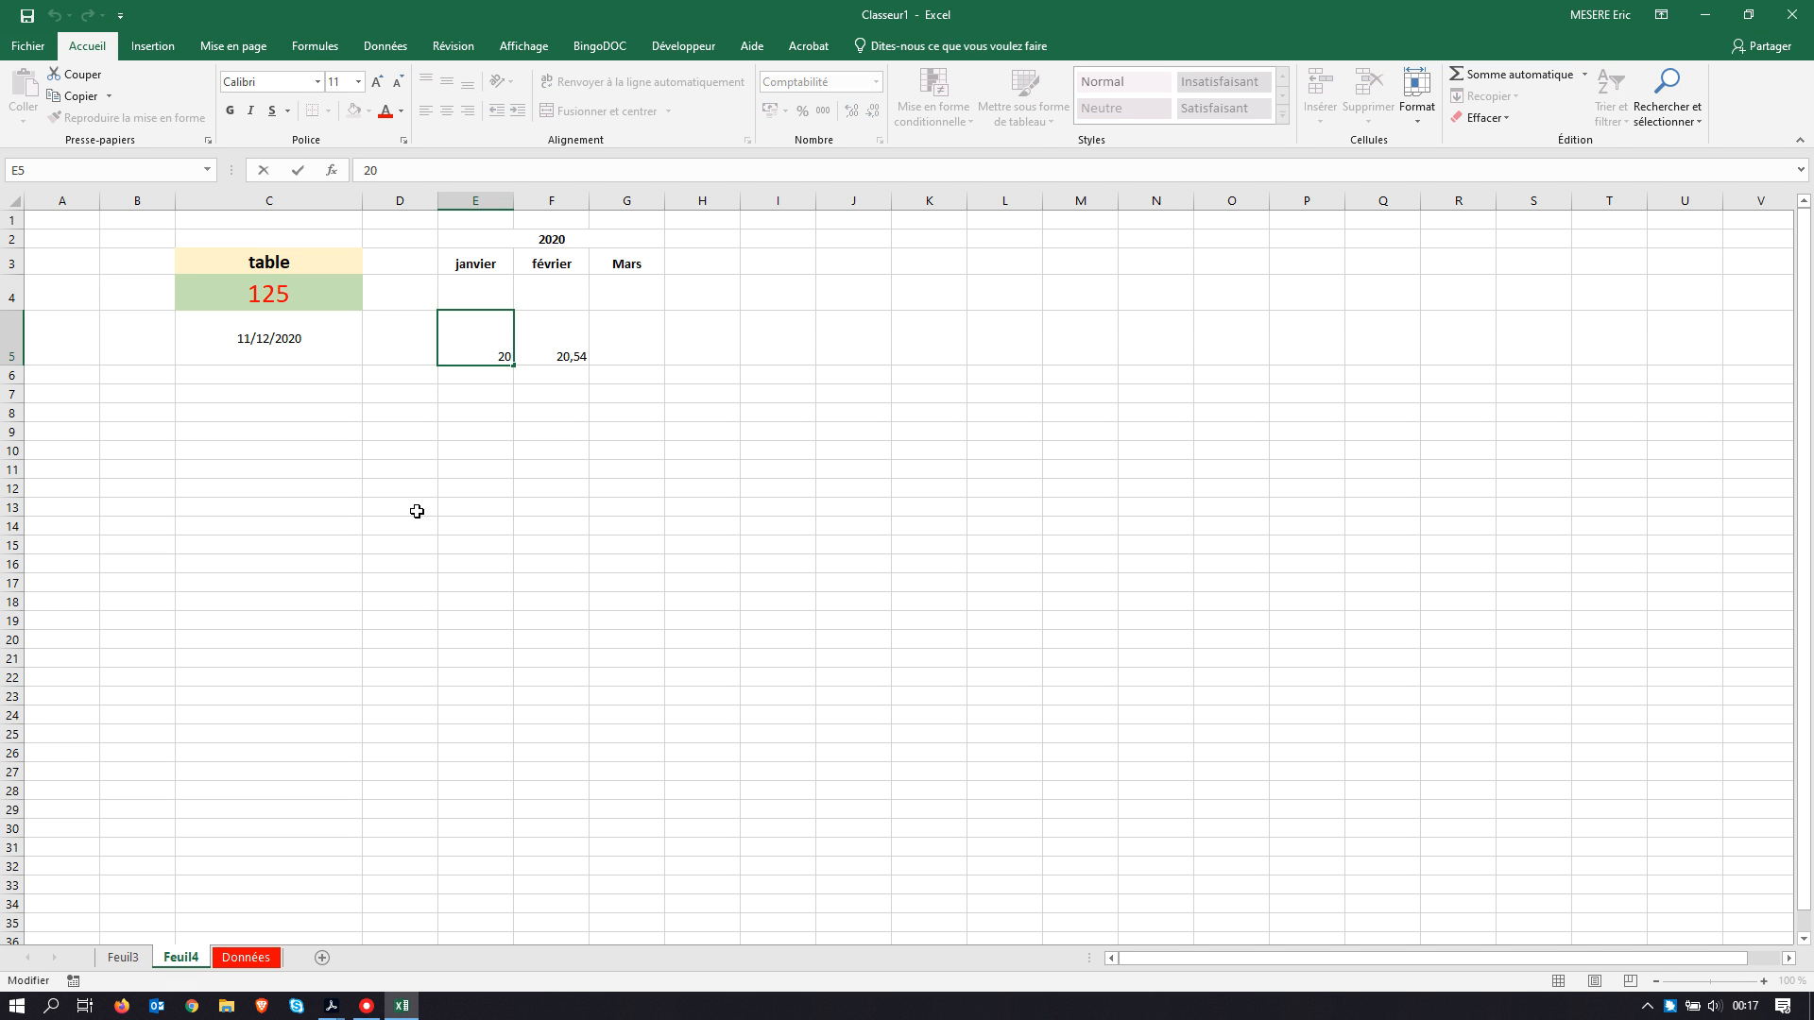
key(Return)
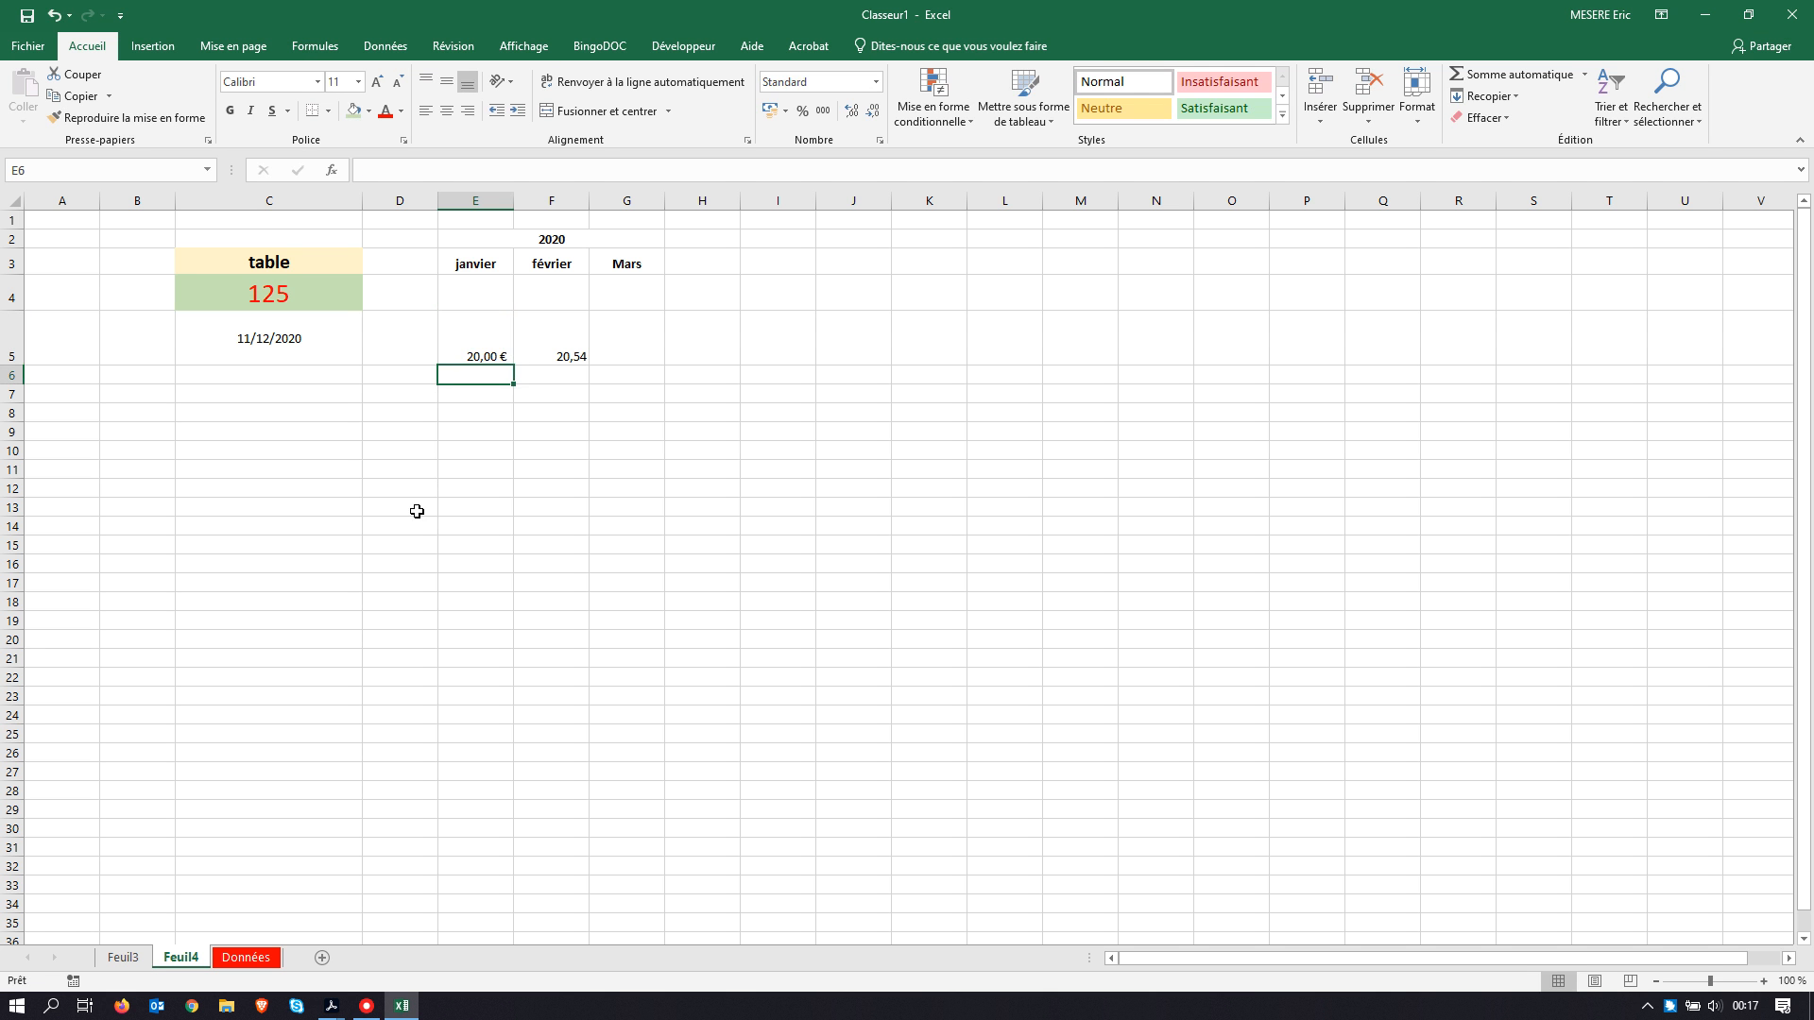
Step: Reduce the displayed decimals to none in E5 and to one in F5
click(490, 351)
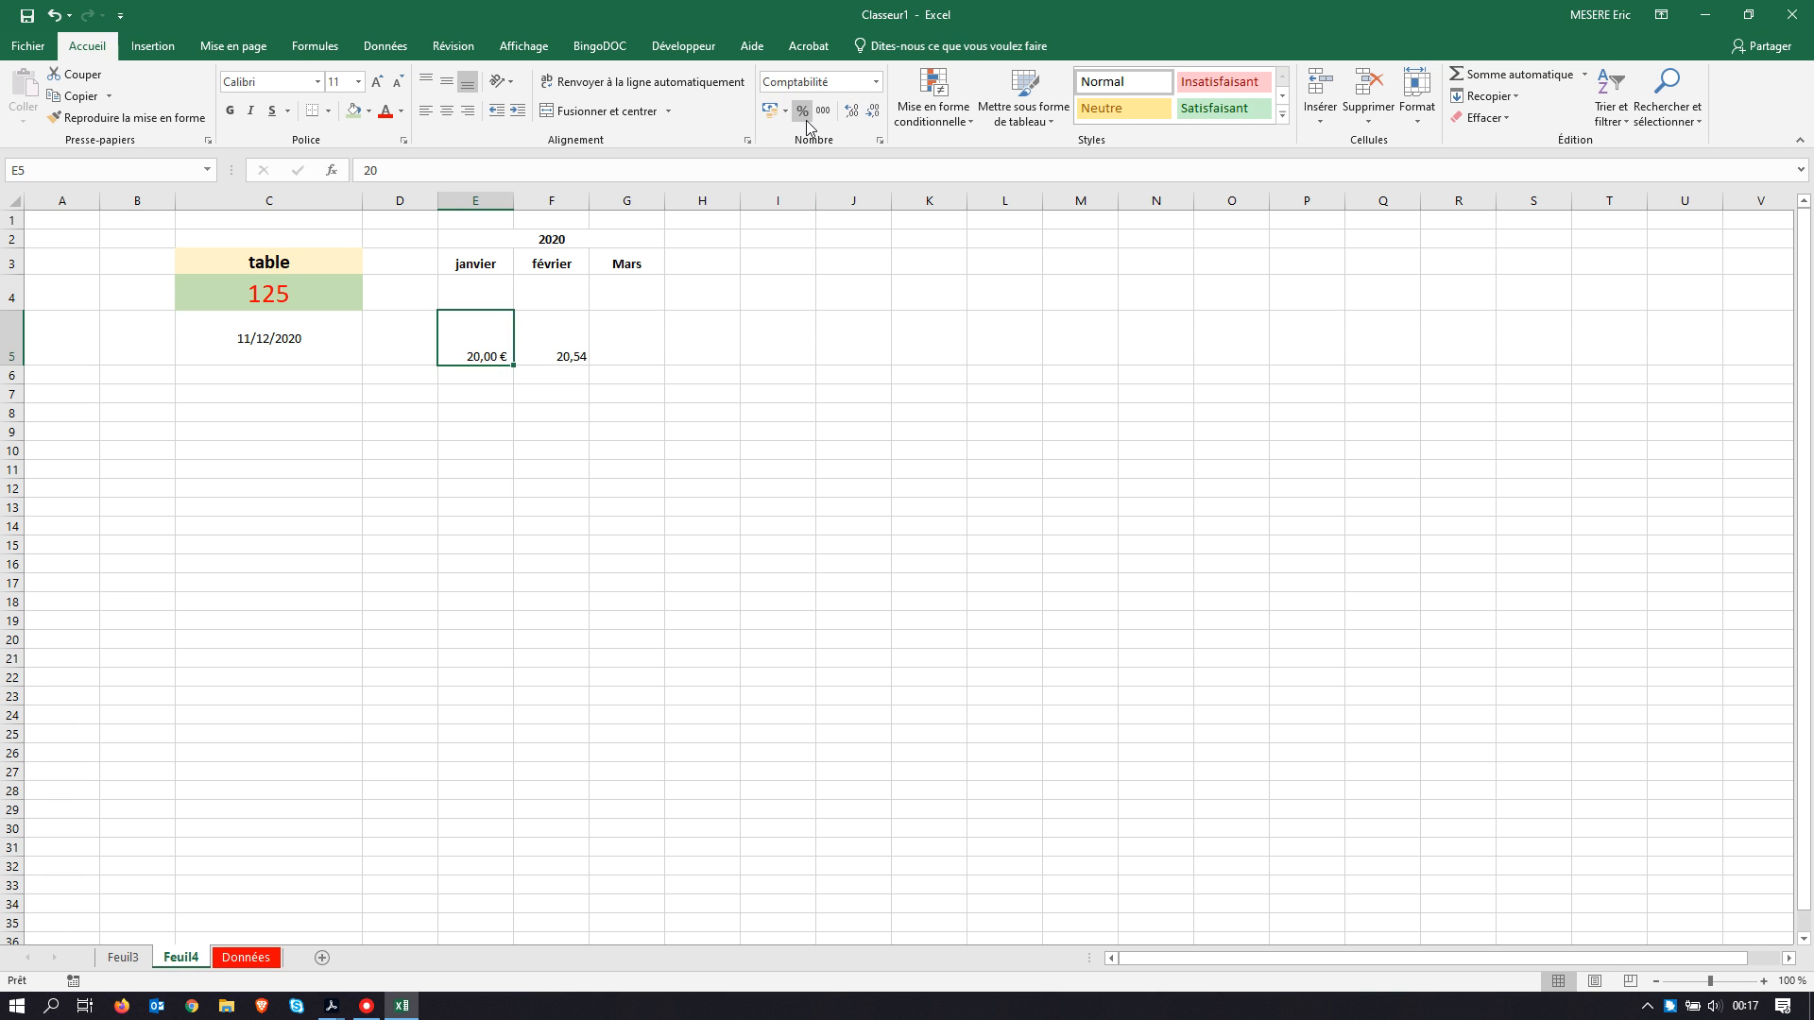
click(875, 115)
click(568, 356)
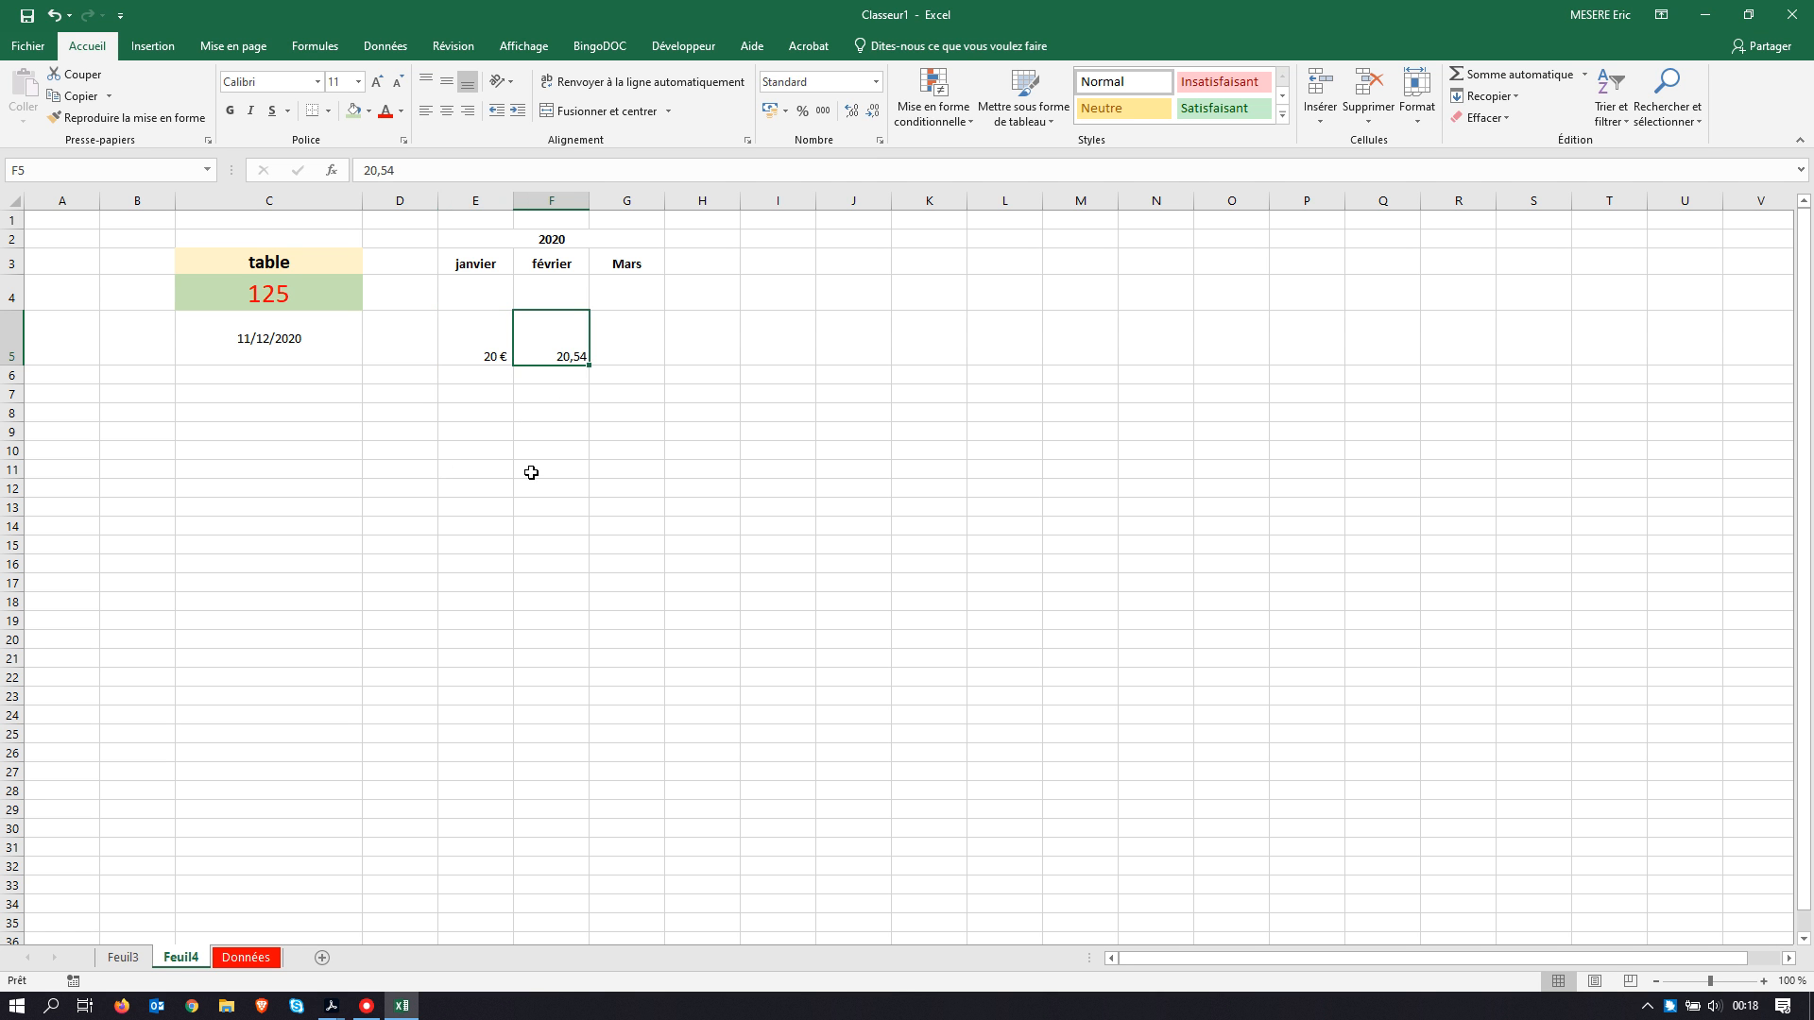
click(873, 111)
click(552, 412)
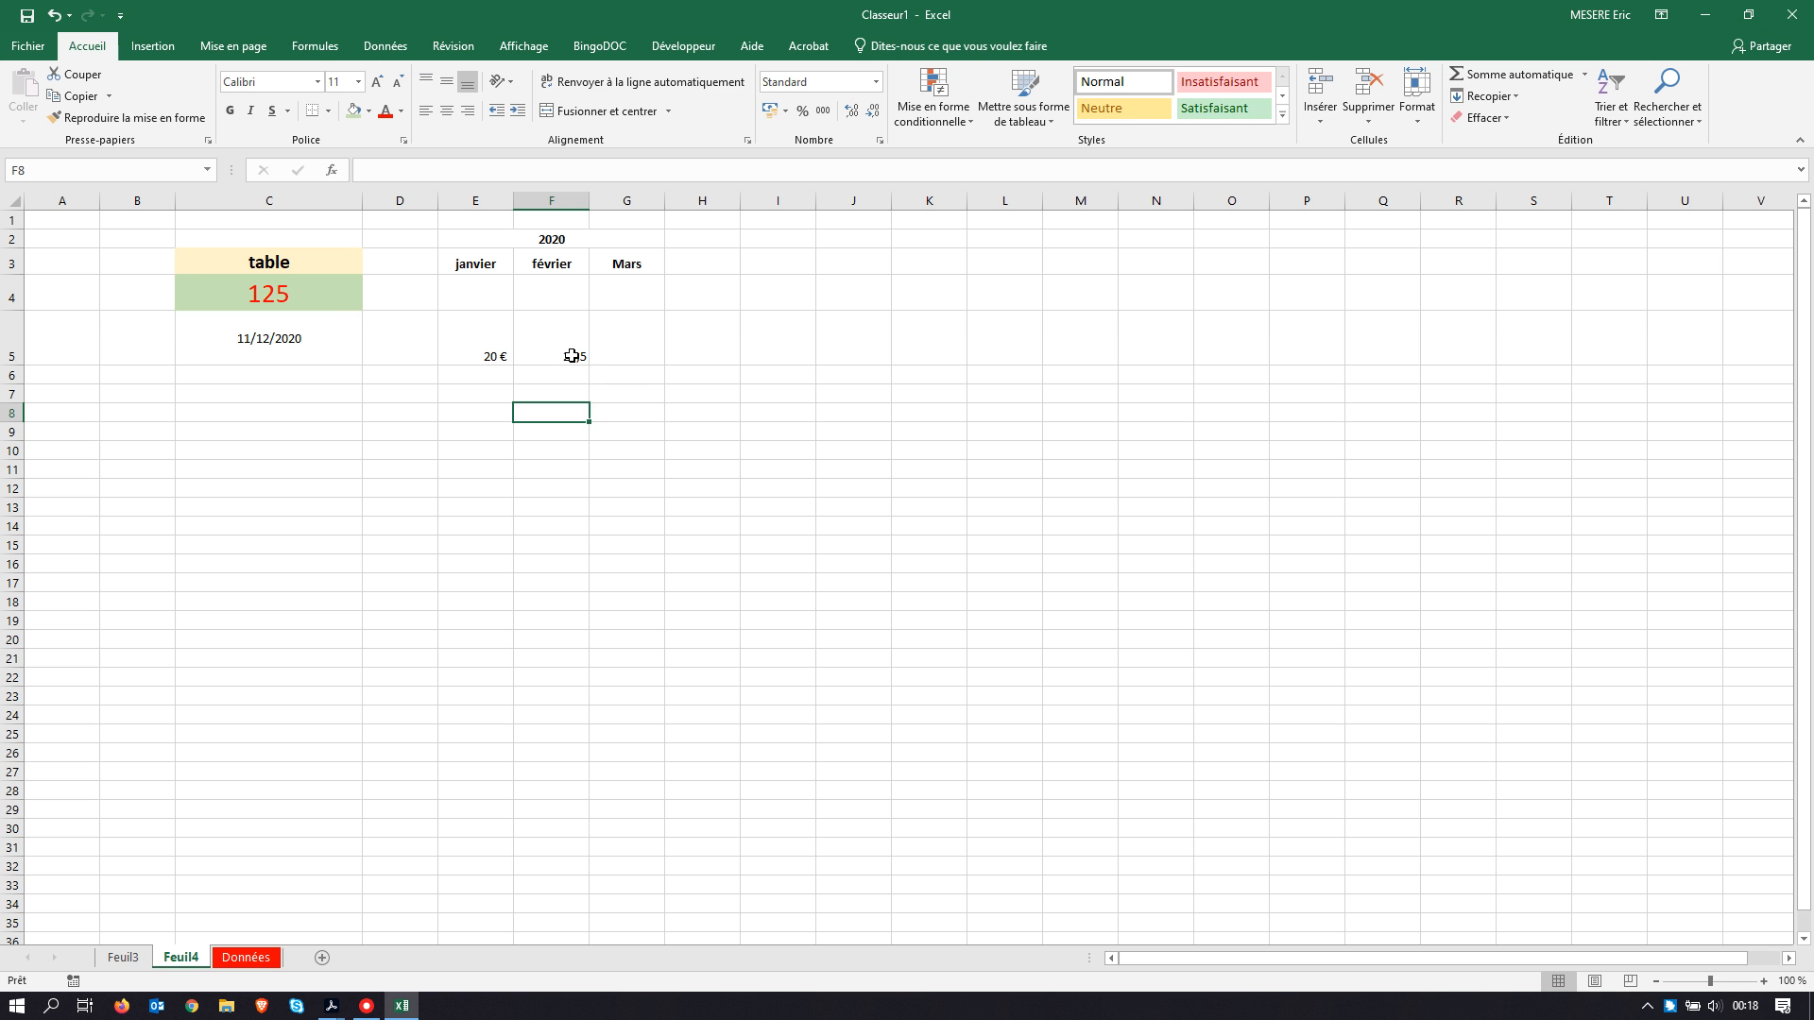
Step: Open F5 for editing to check its full stored value, and close it unchanged
double_click(570, 355)
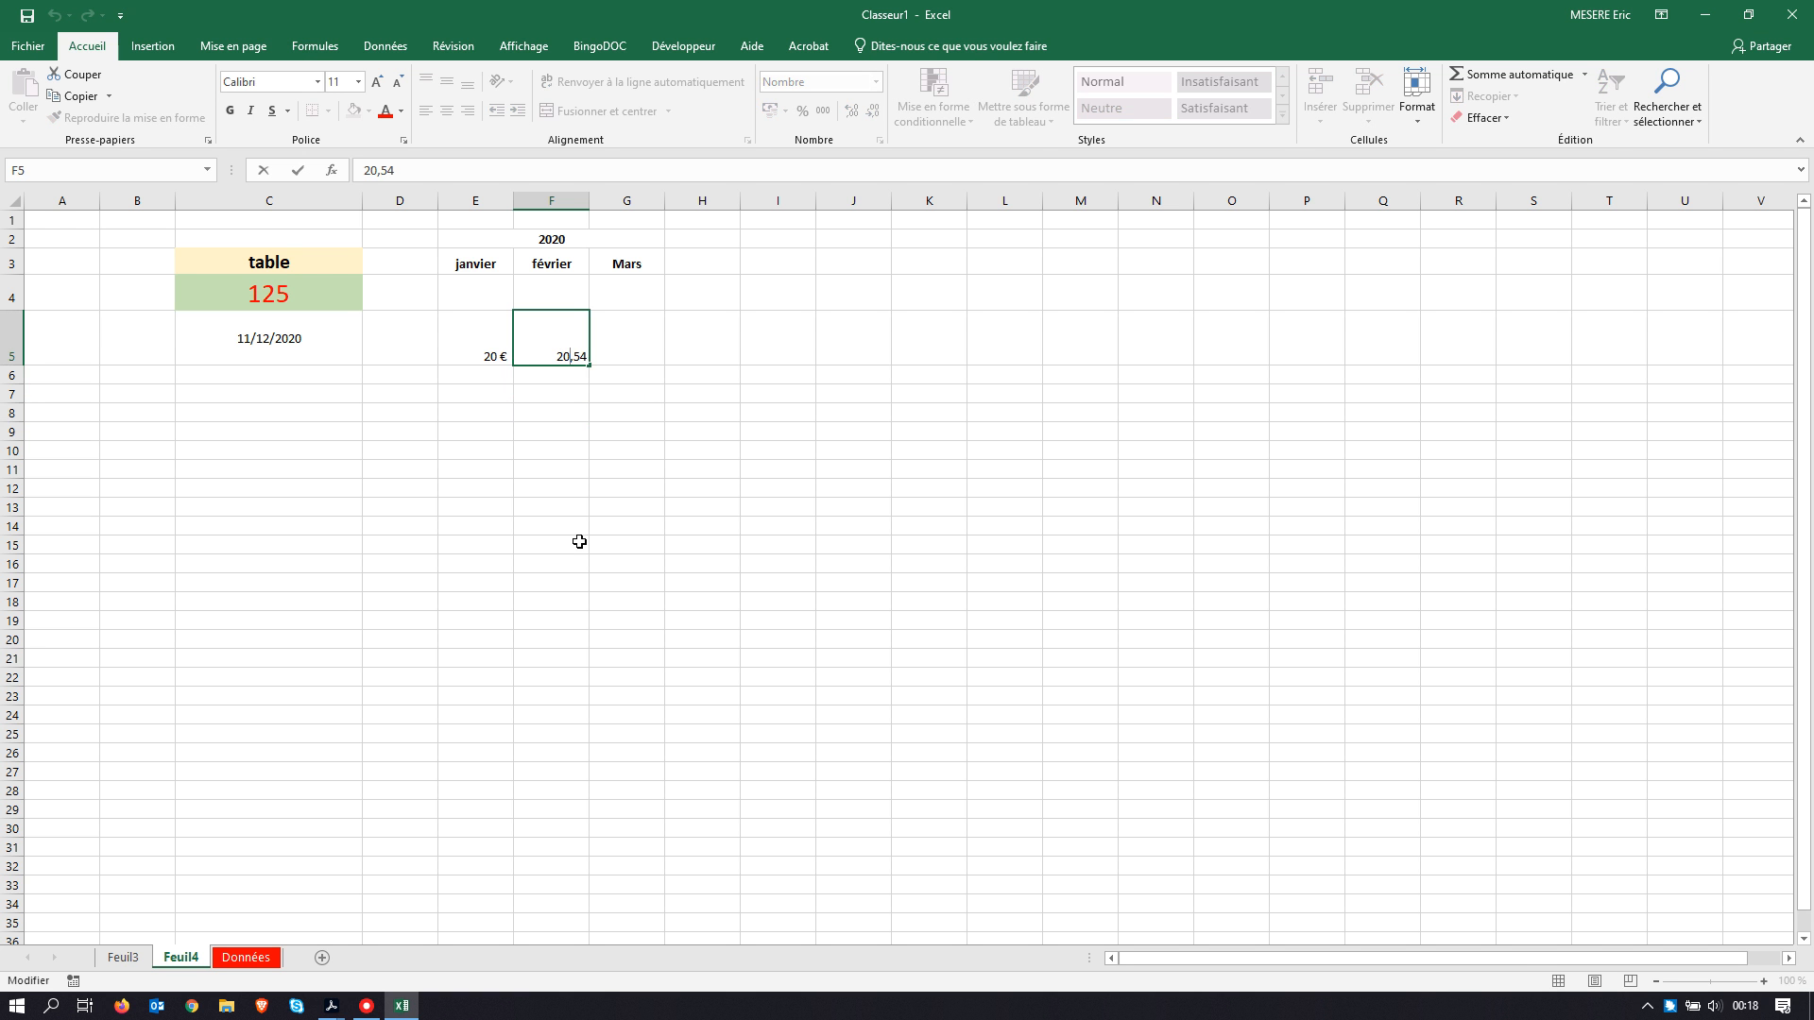
key(BackSpace)
key(Return)
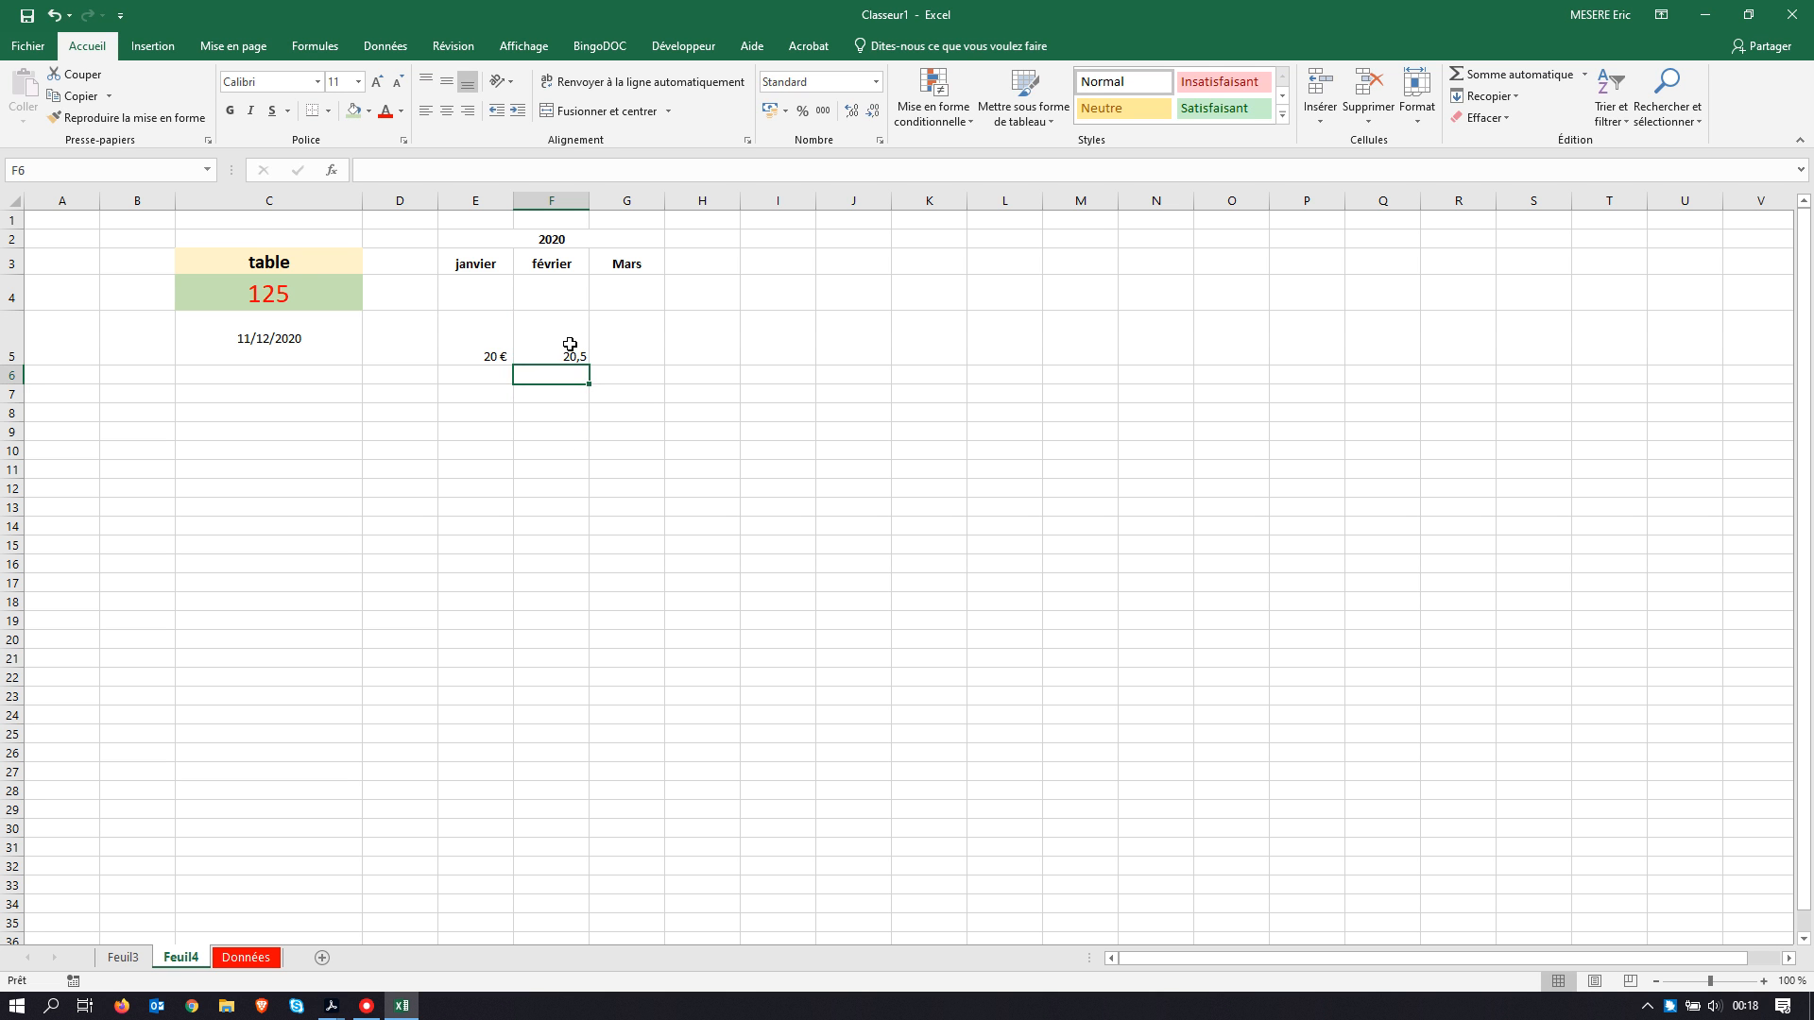
click(571, 353)
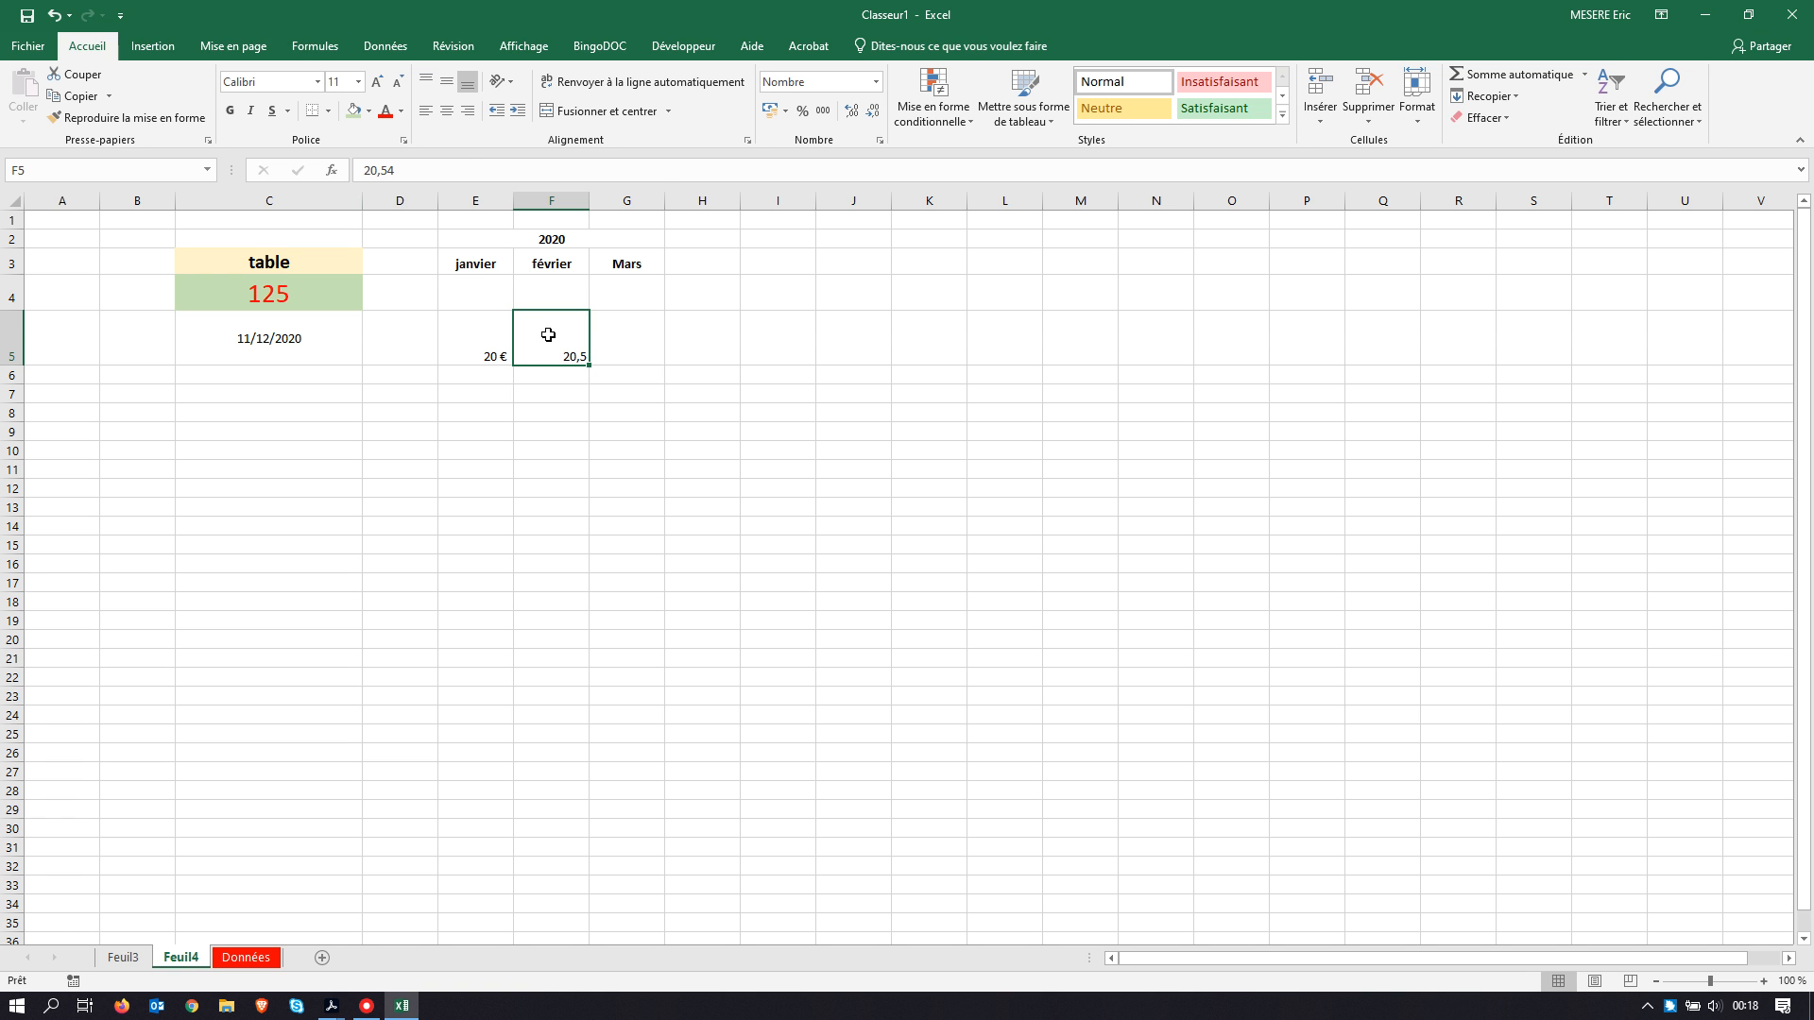
click(627, 338)
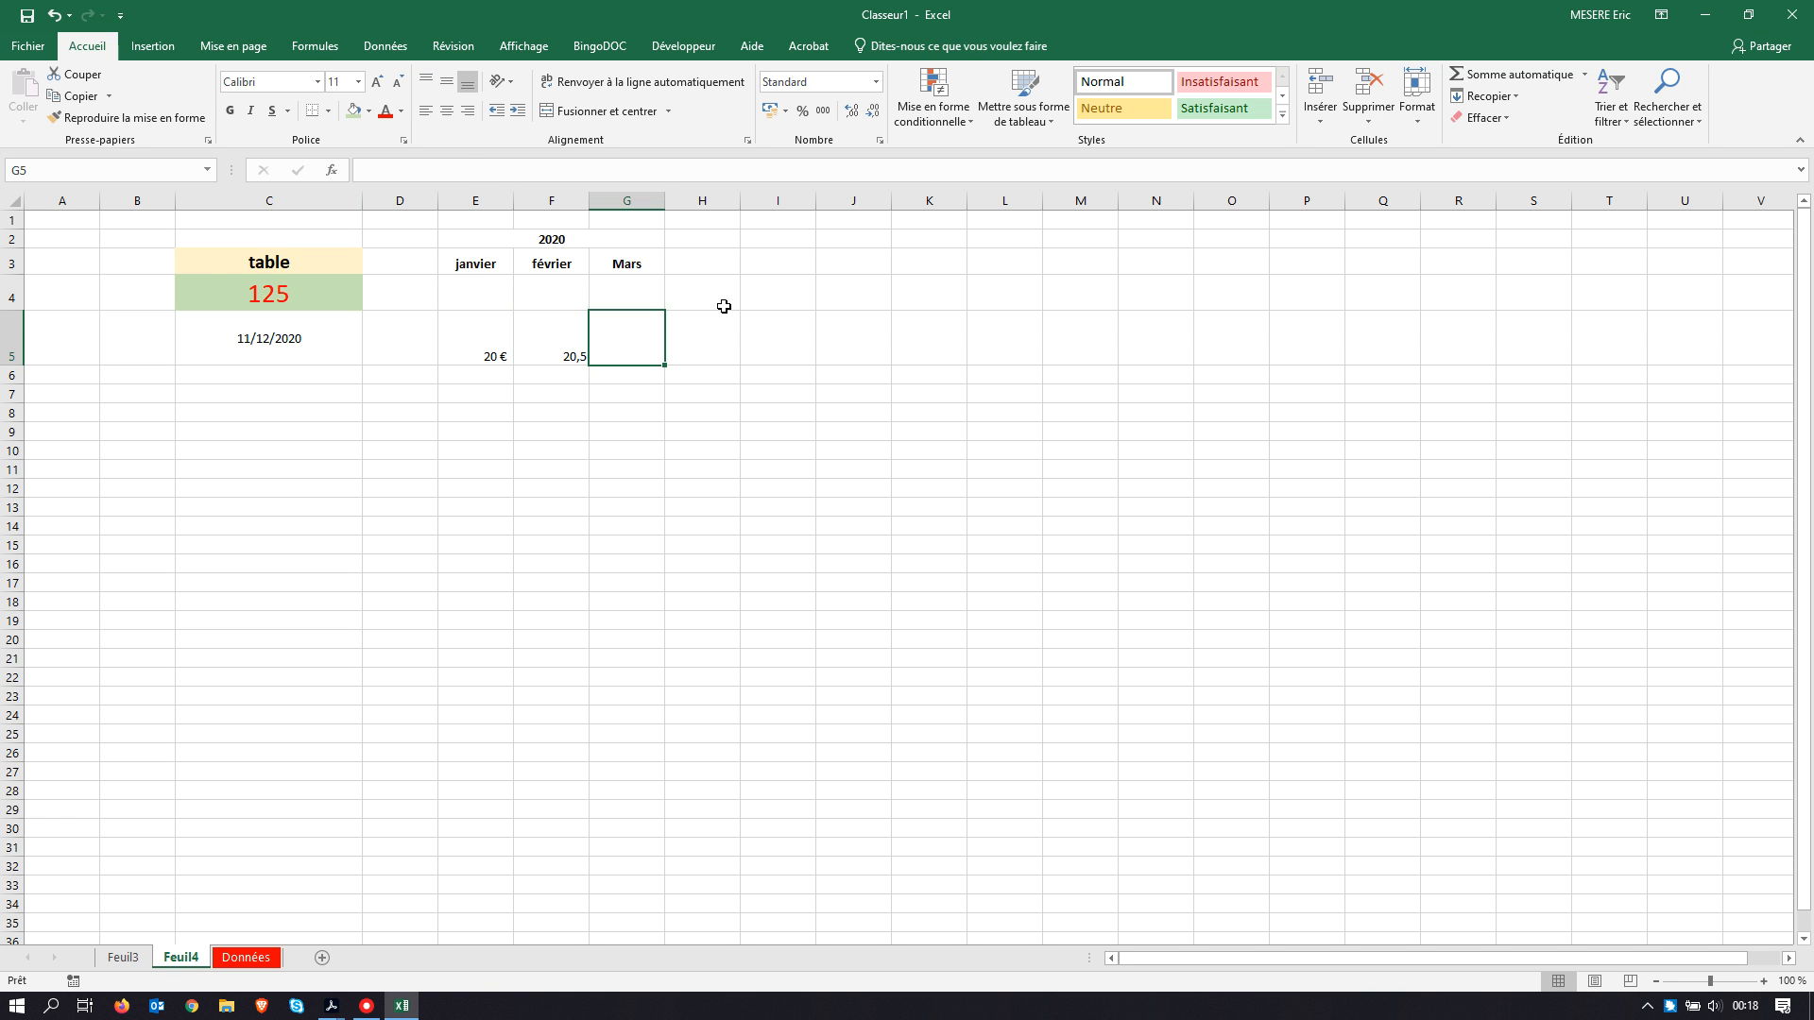
text(3002)
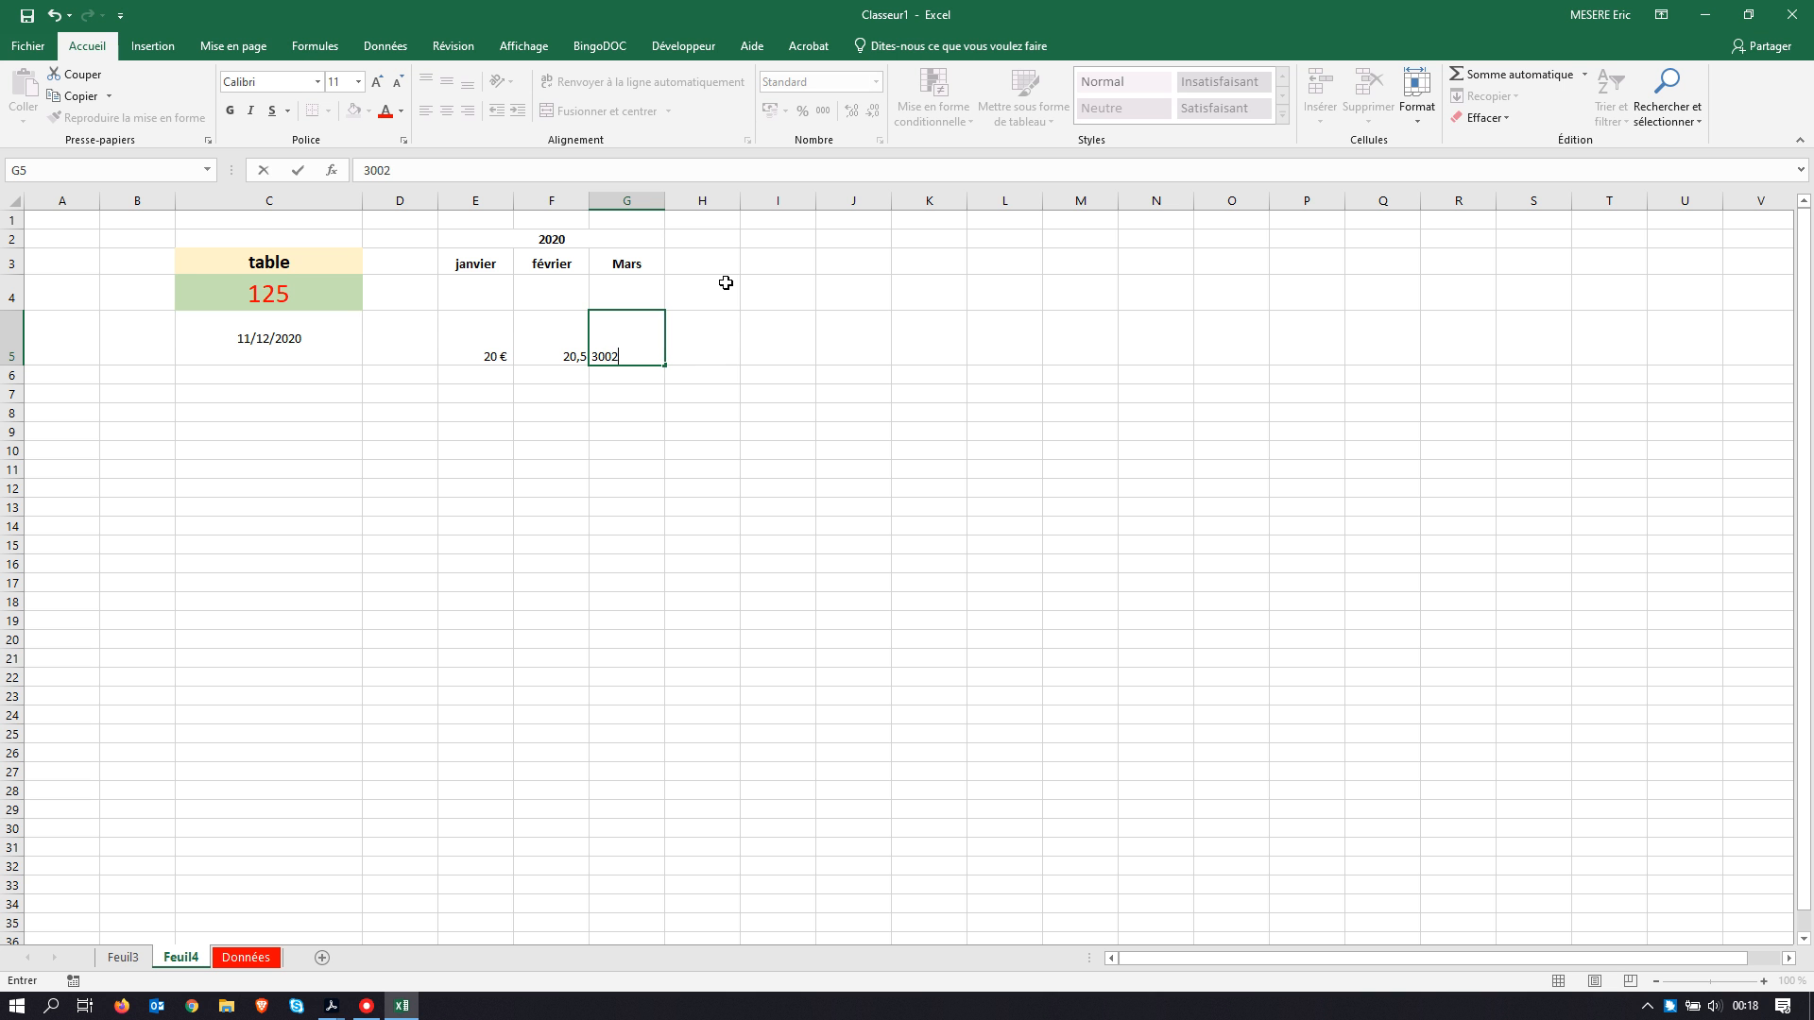
text(2514587458521)
click(808, 507)
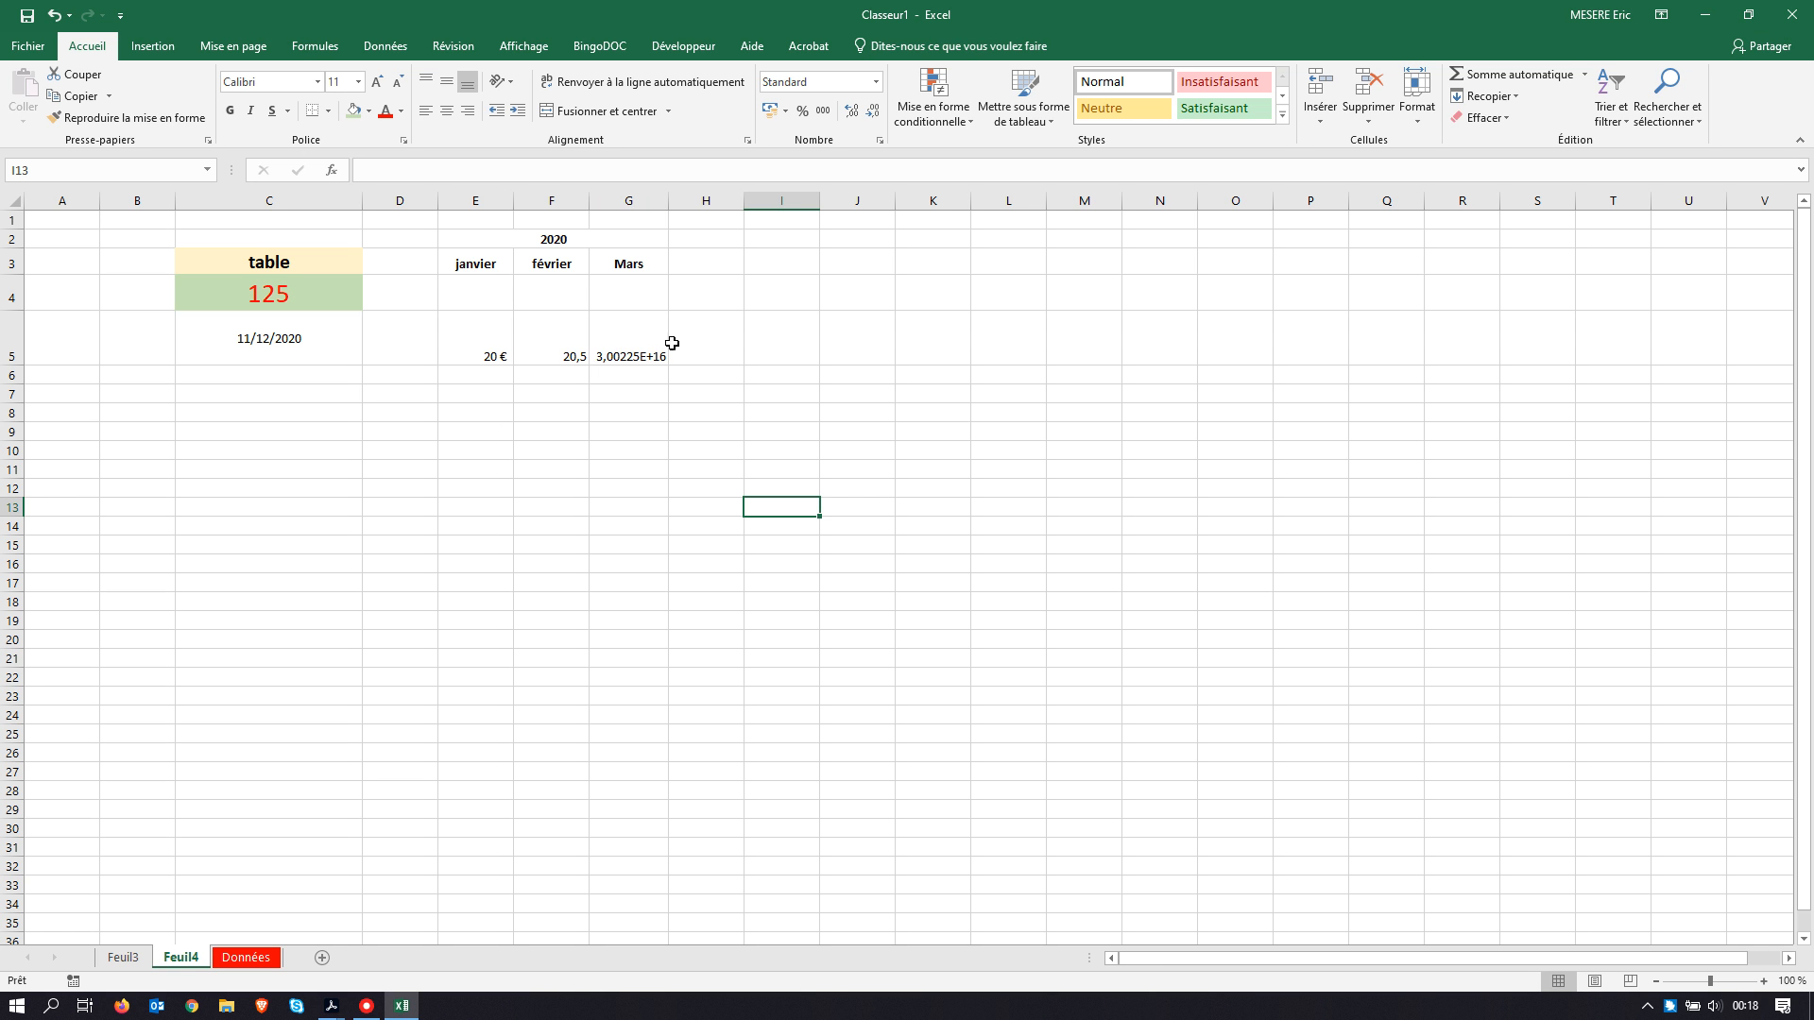
drag(668, 201, 768, 211)
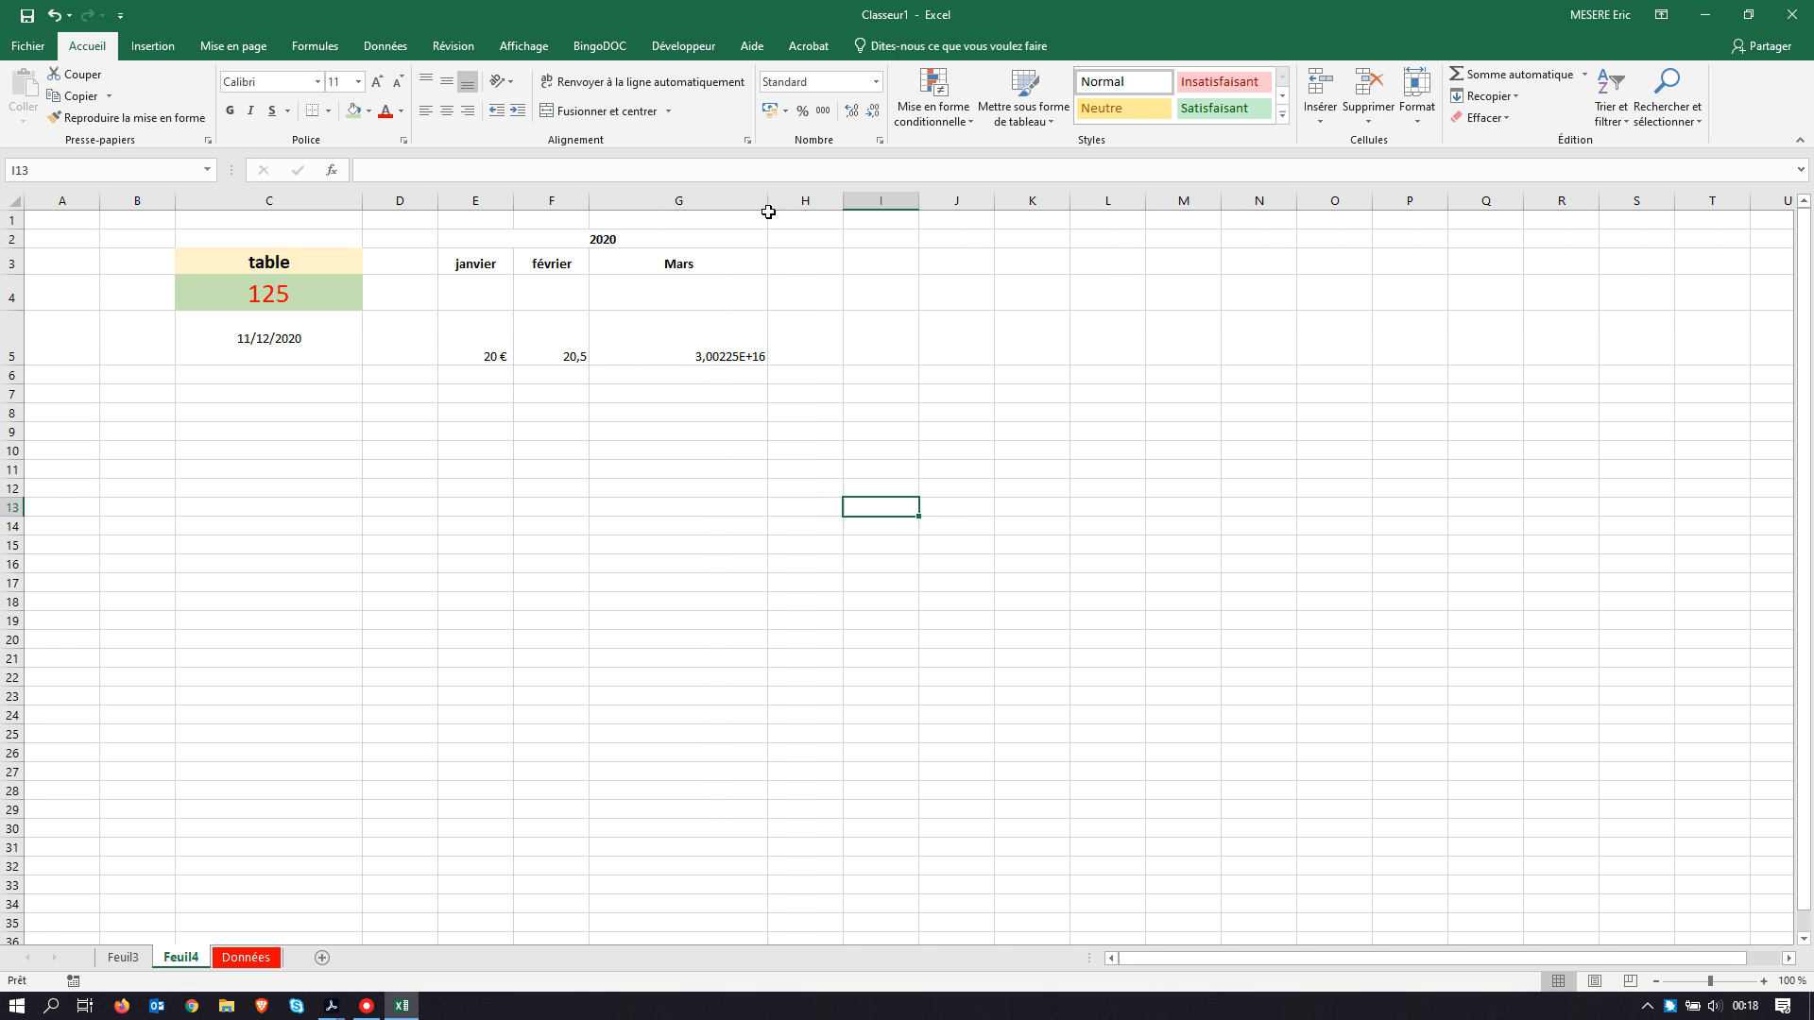
Step: Give G5 the Nombre format with 0 decimals through the cell format settings
click(724, 344)
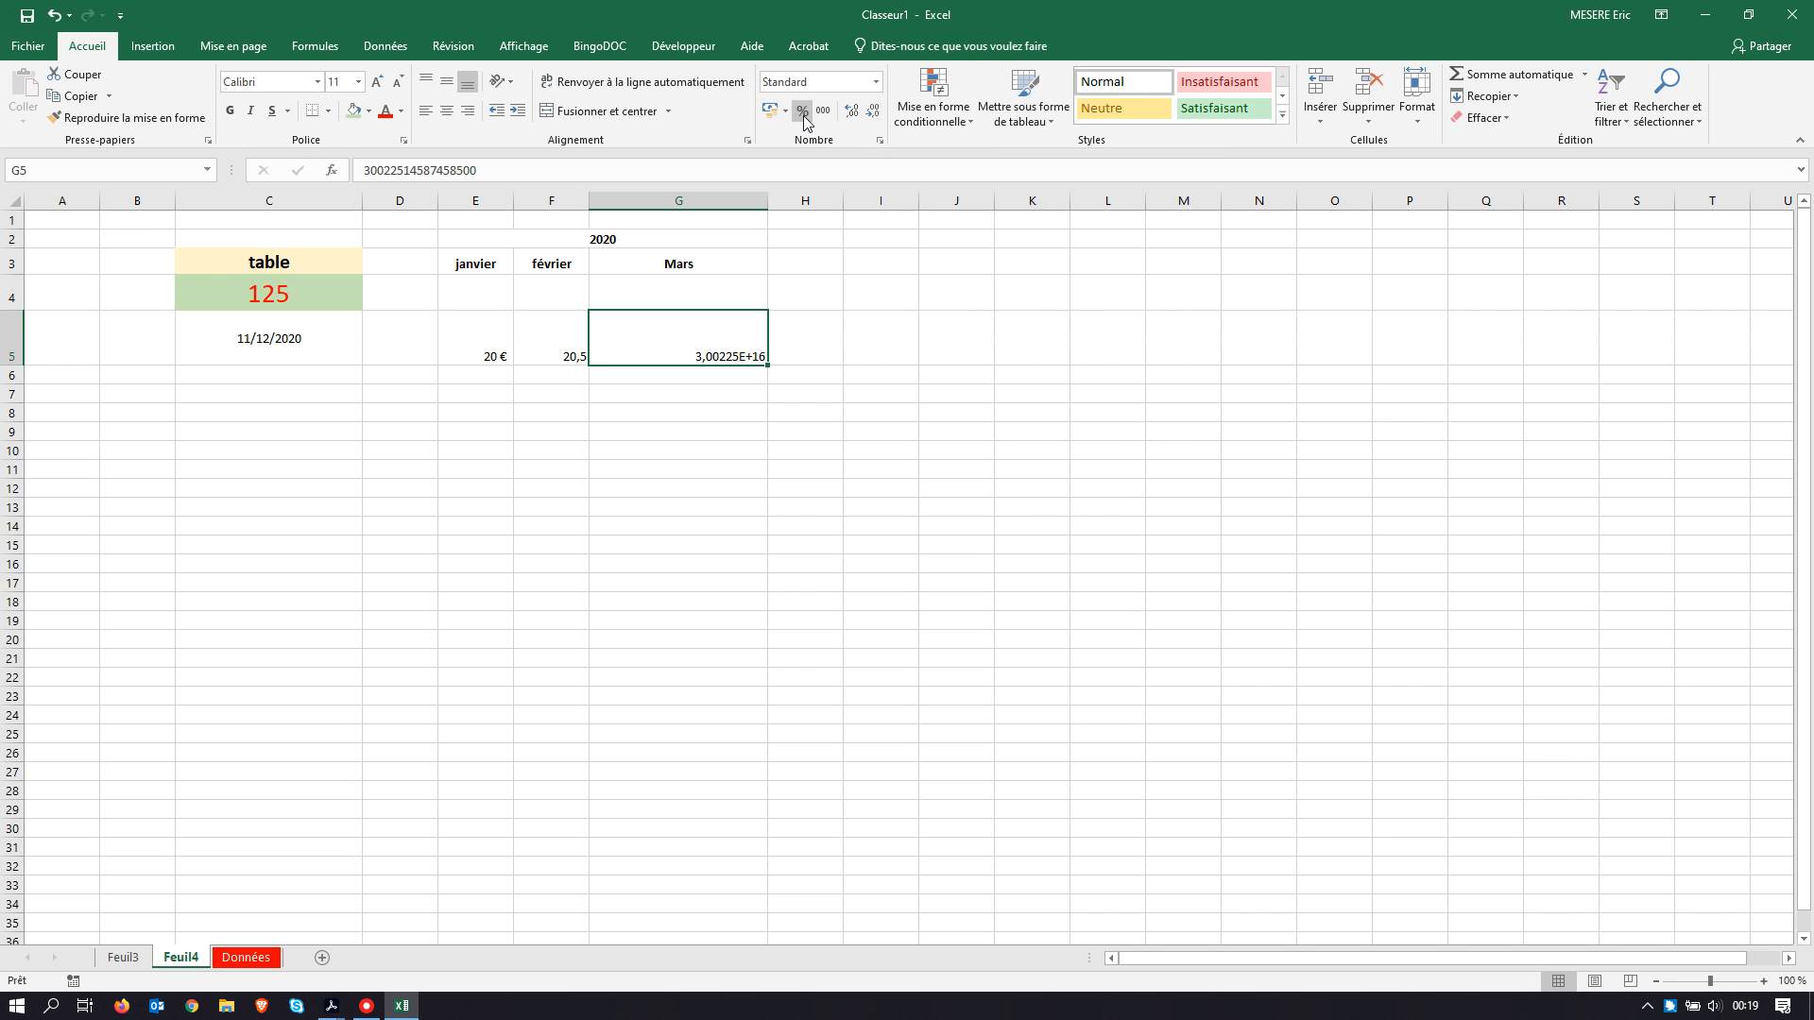
click(879, 140)
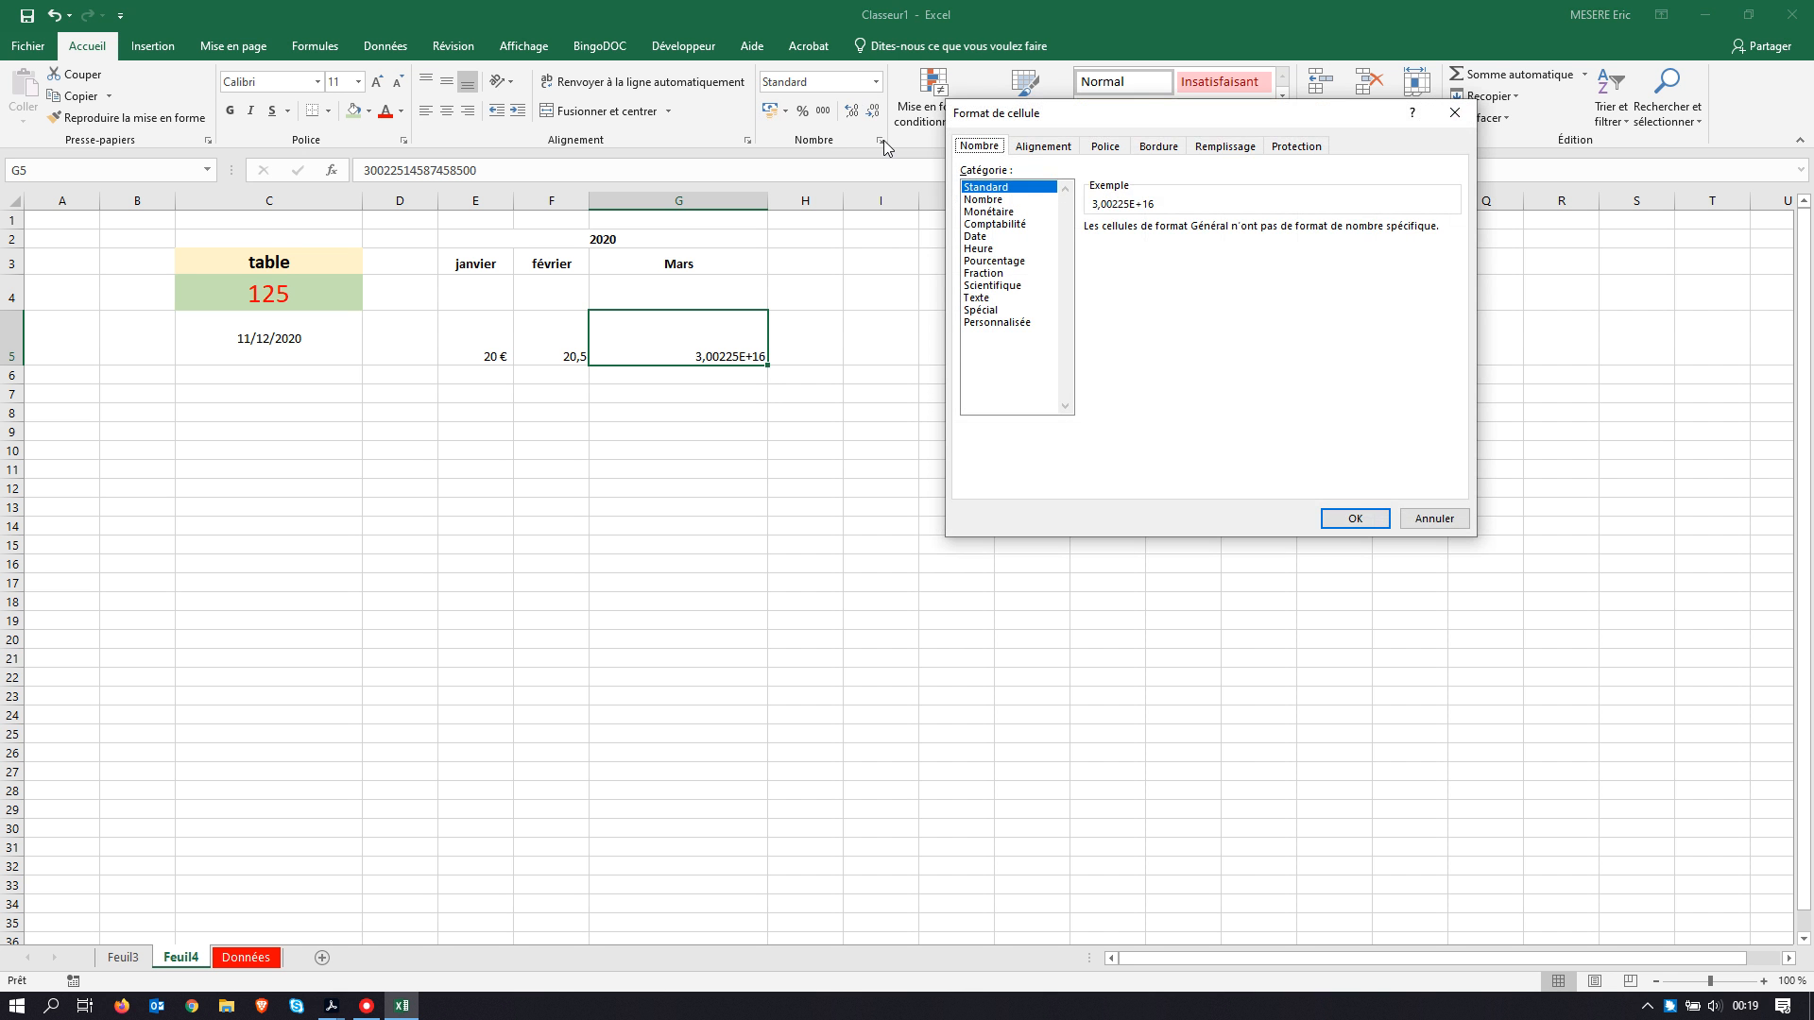
drag(1056, 123, 996, 336)
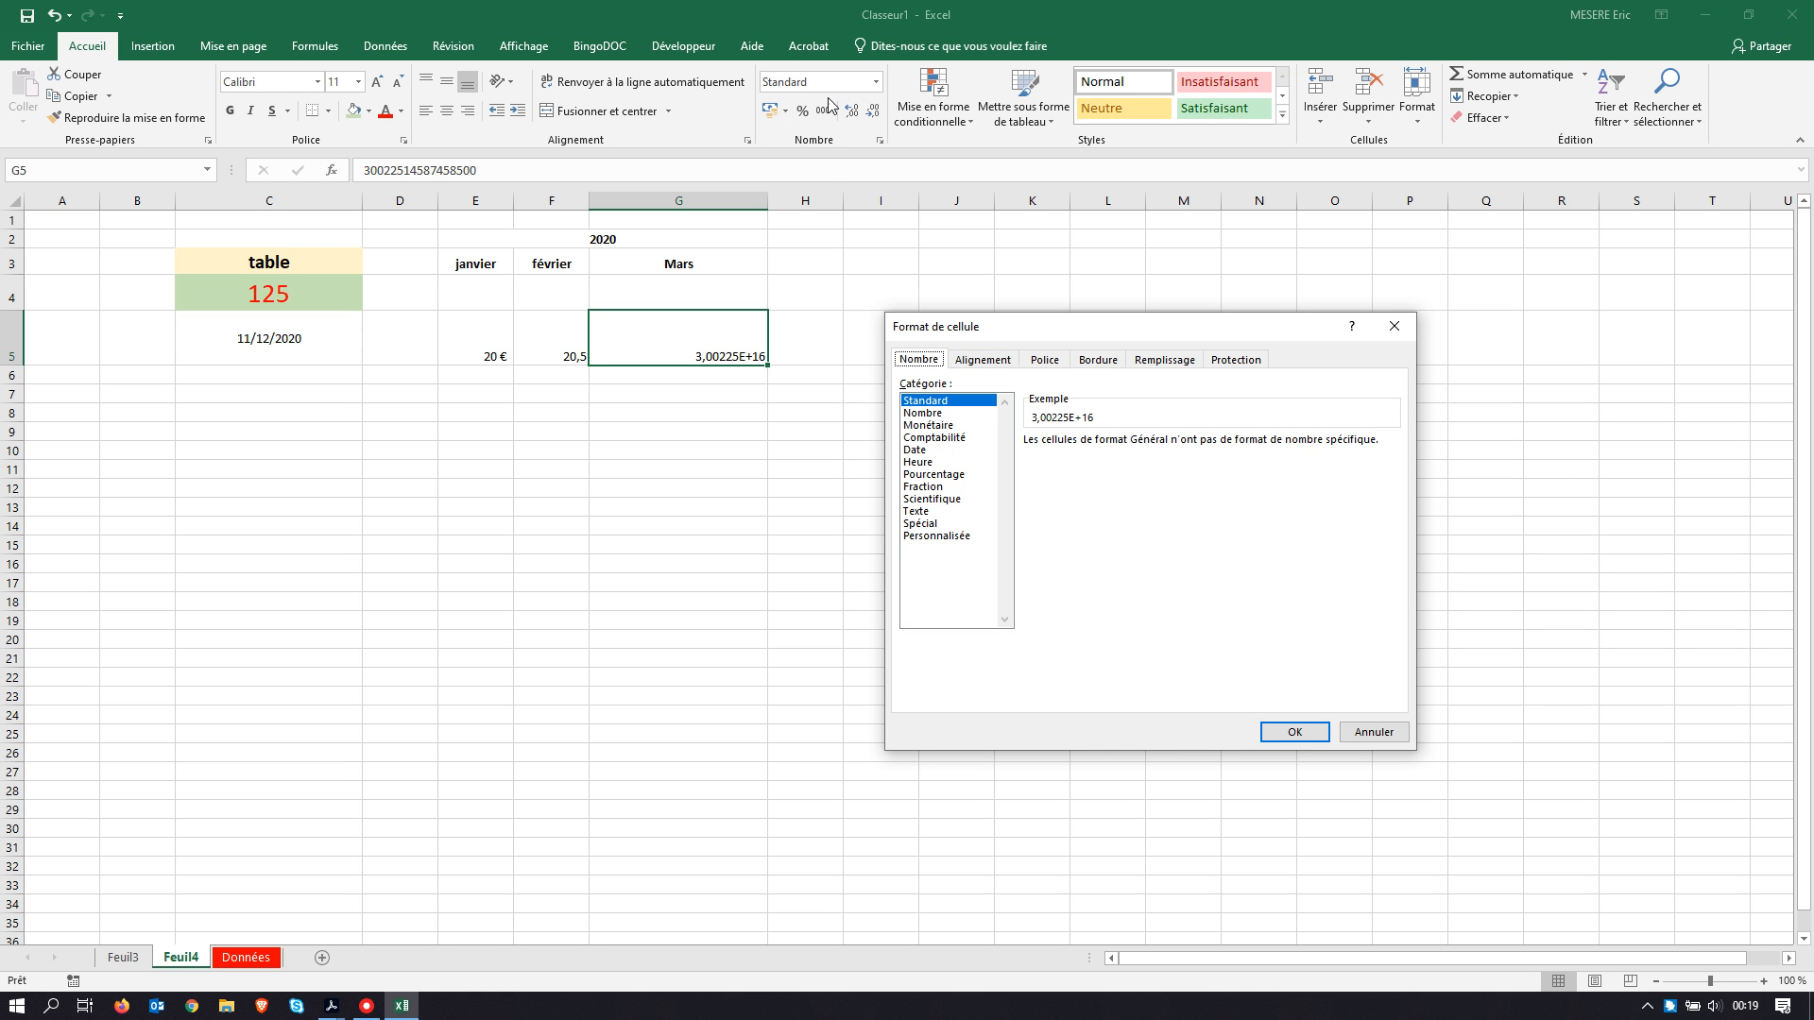
click(923, 415)
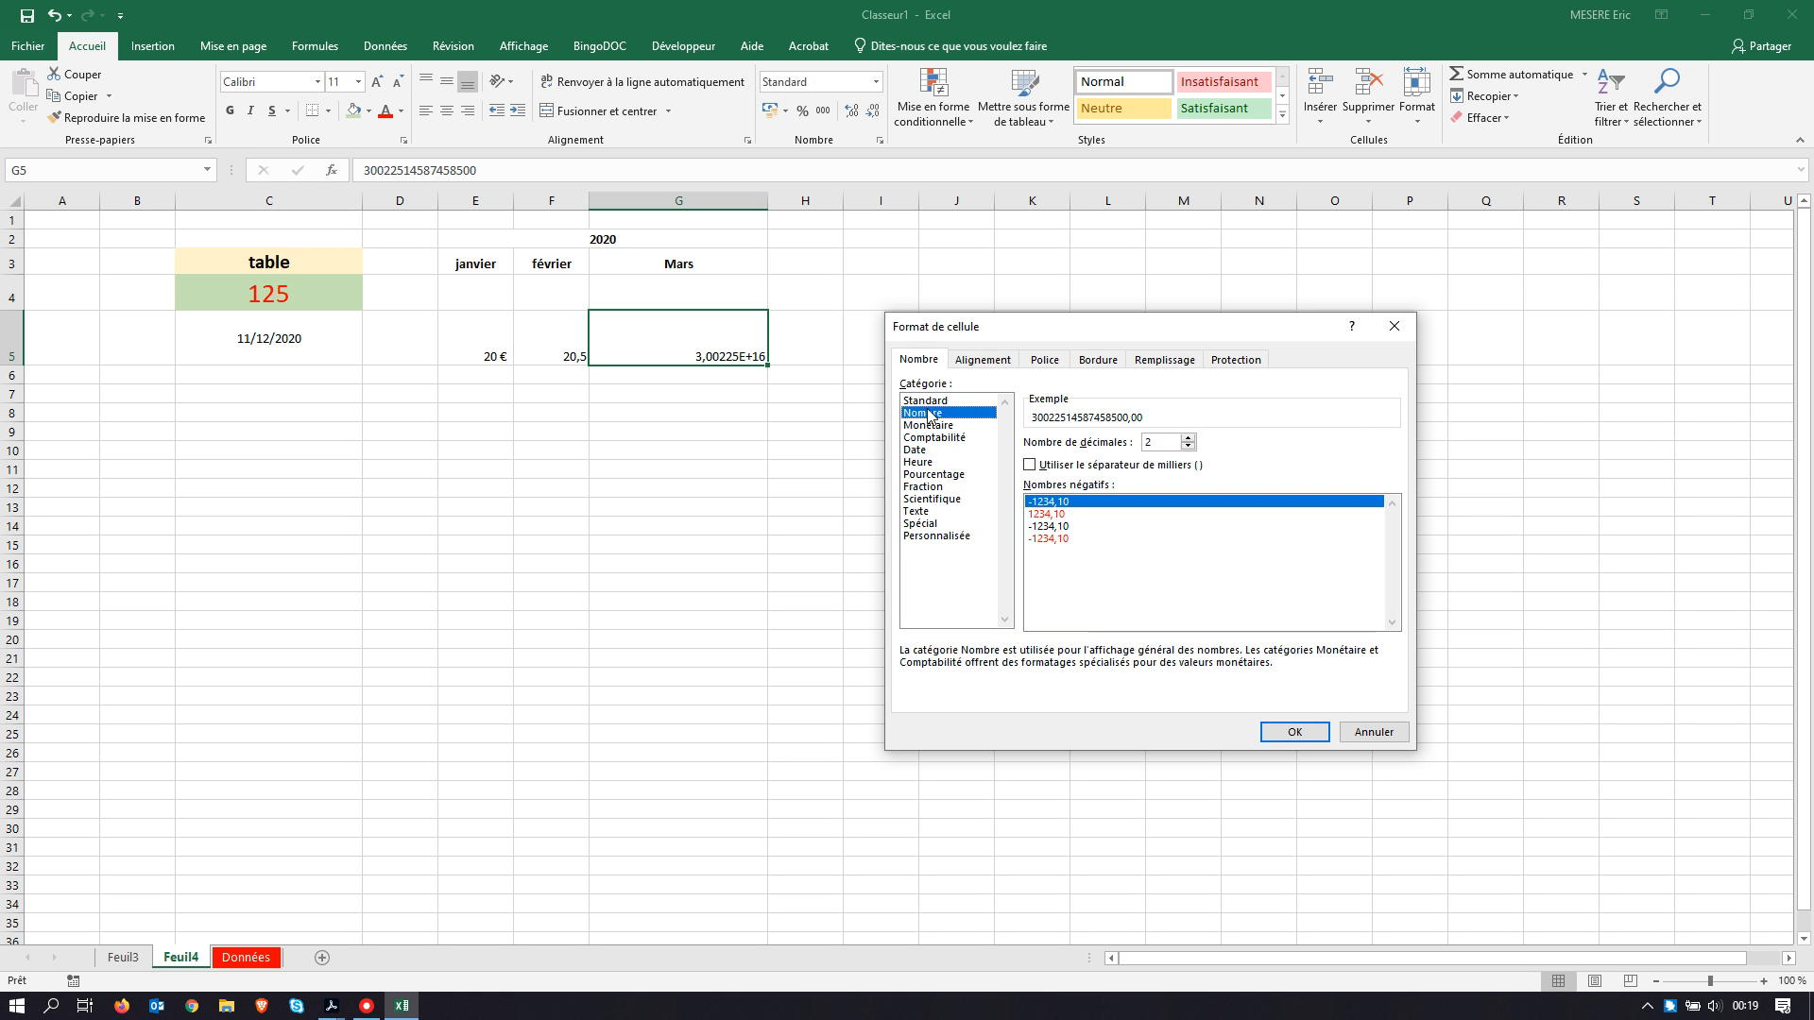
click(1189, 447)
click(1188, 447)
click(1295, 733)
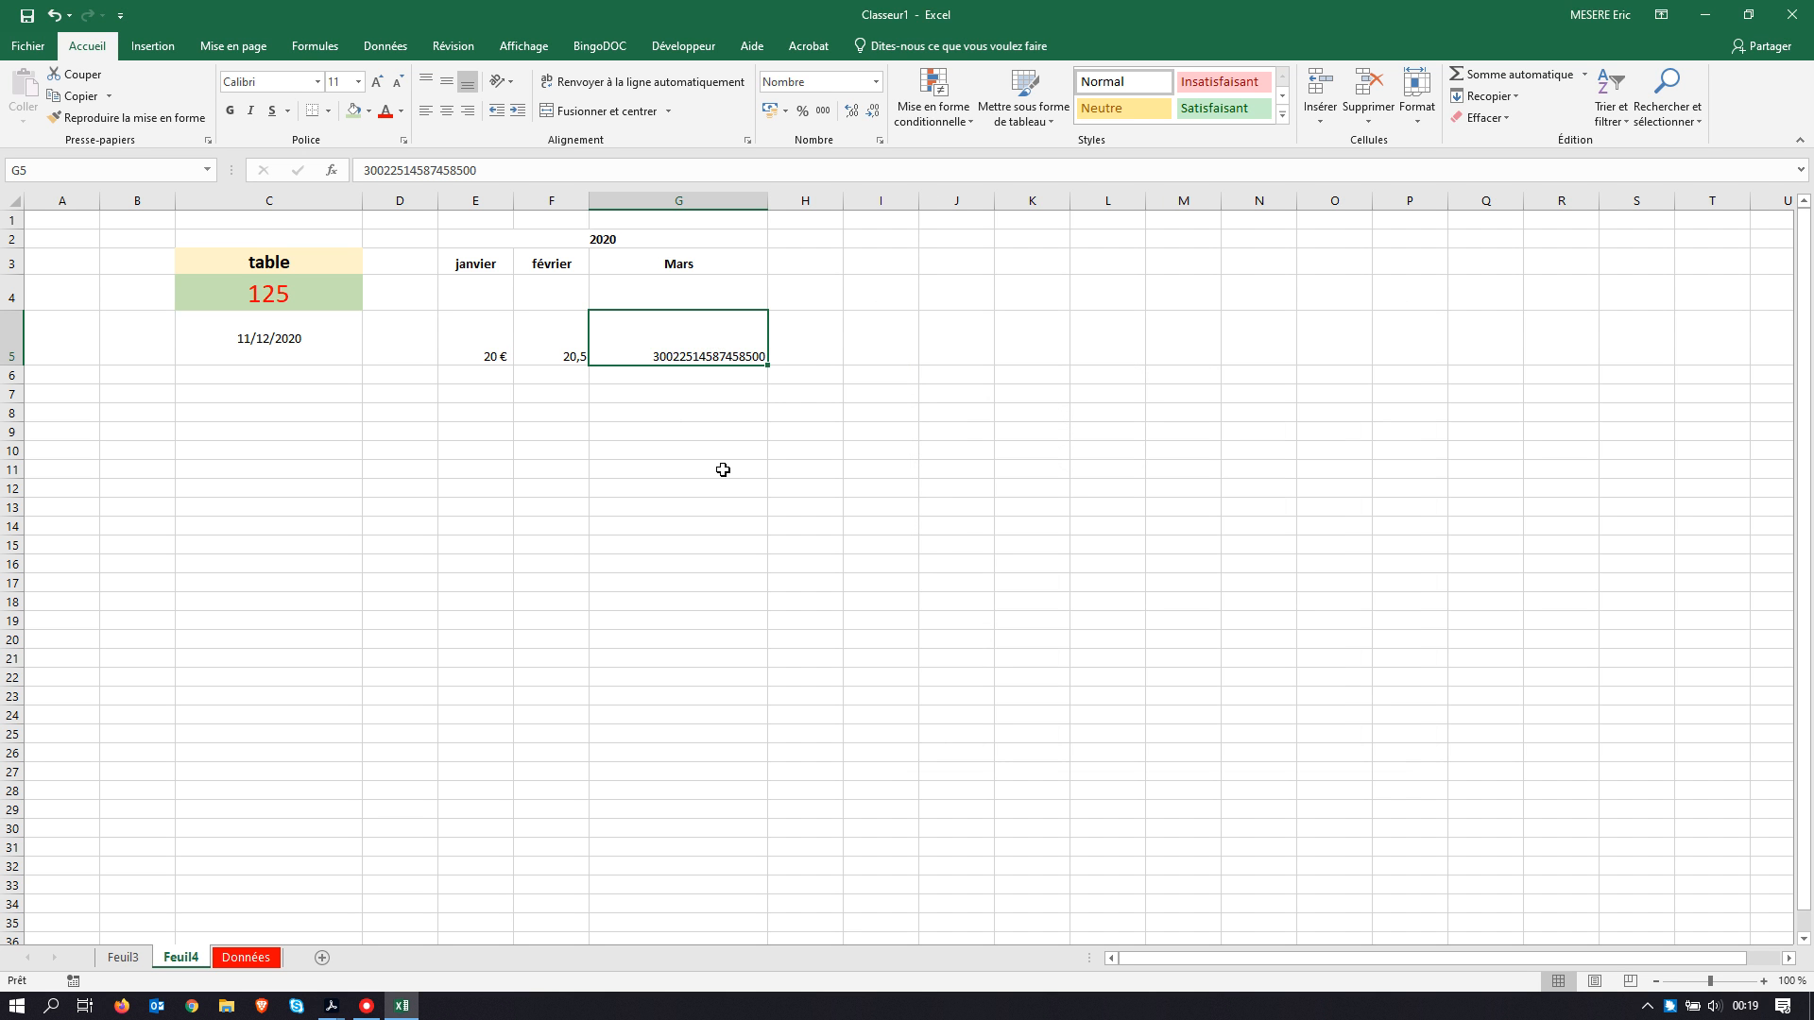
Step: Apply the thousands separator format to G5 and remove its two decimals
click(713, 374)
click(720, 345)
click(826, 109)
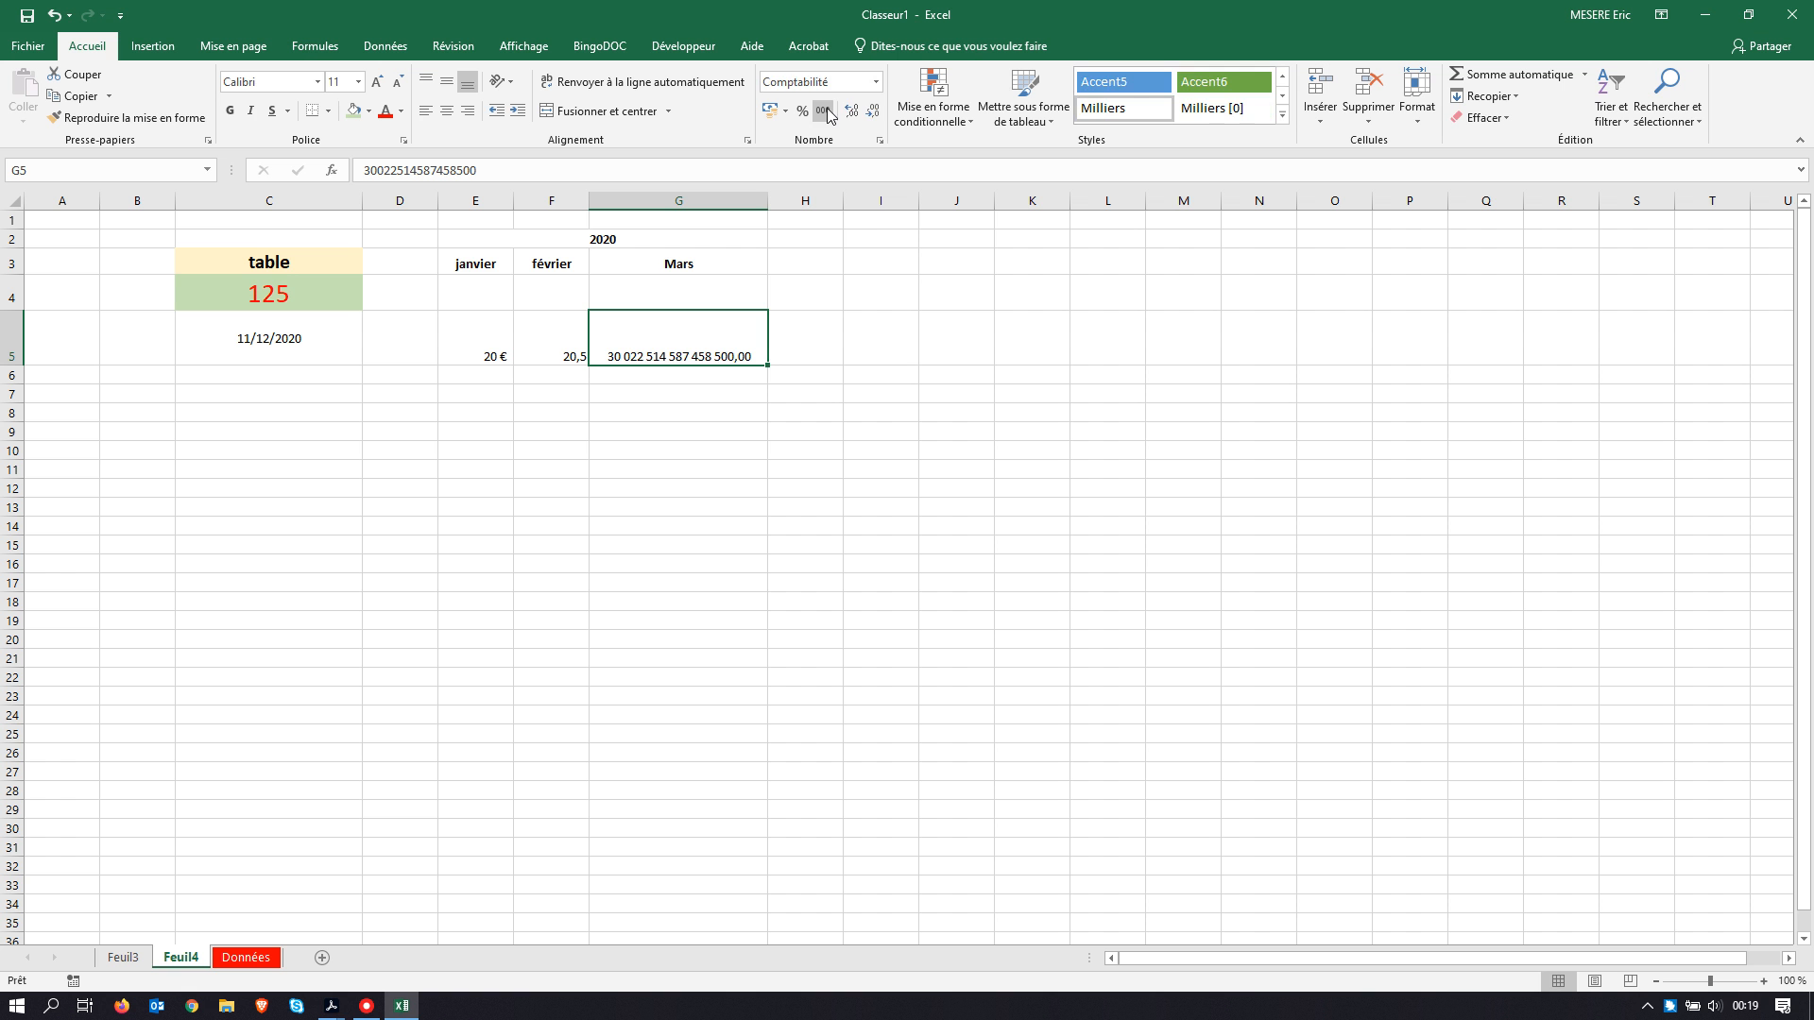
click(872, 112)
click(872, 112)
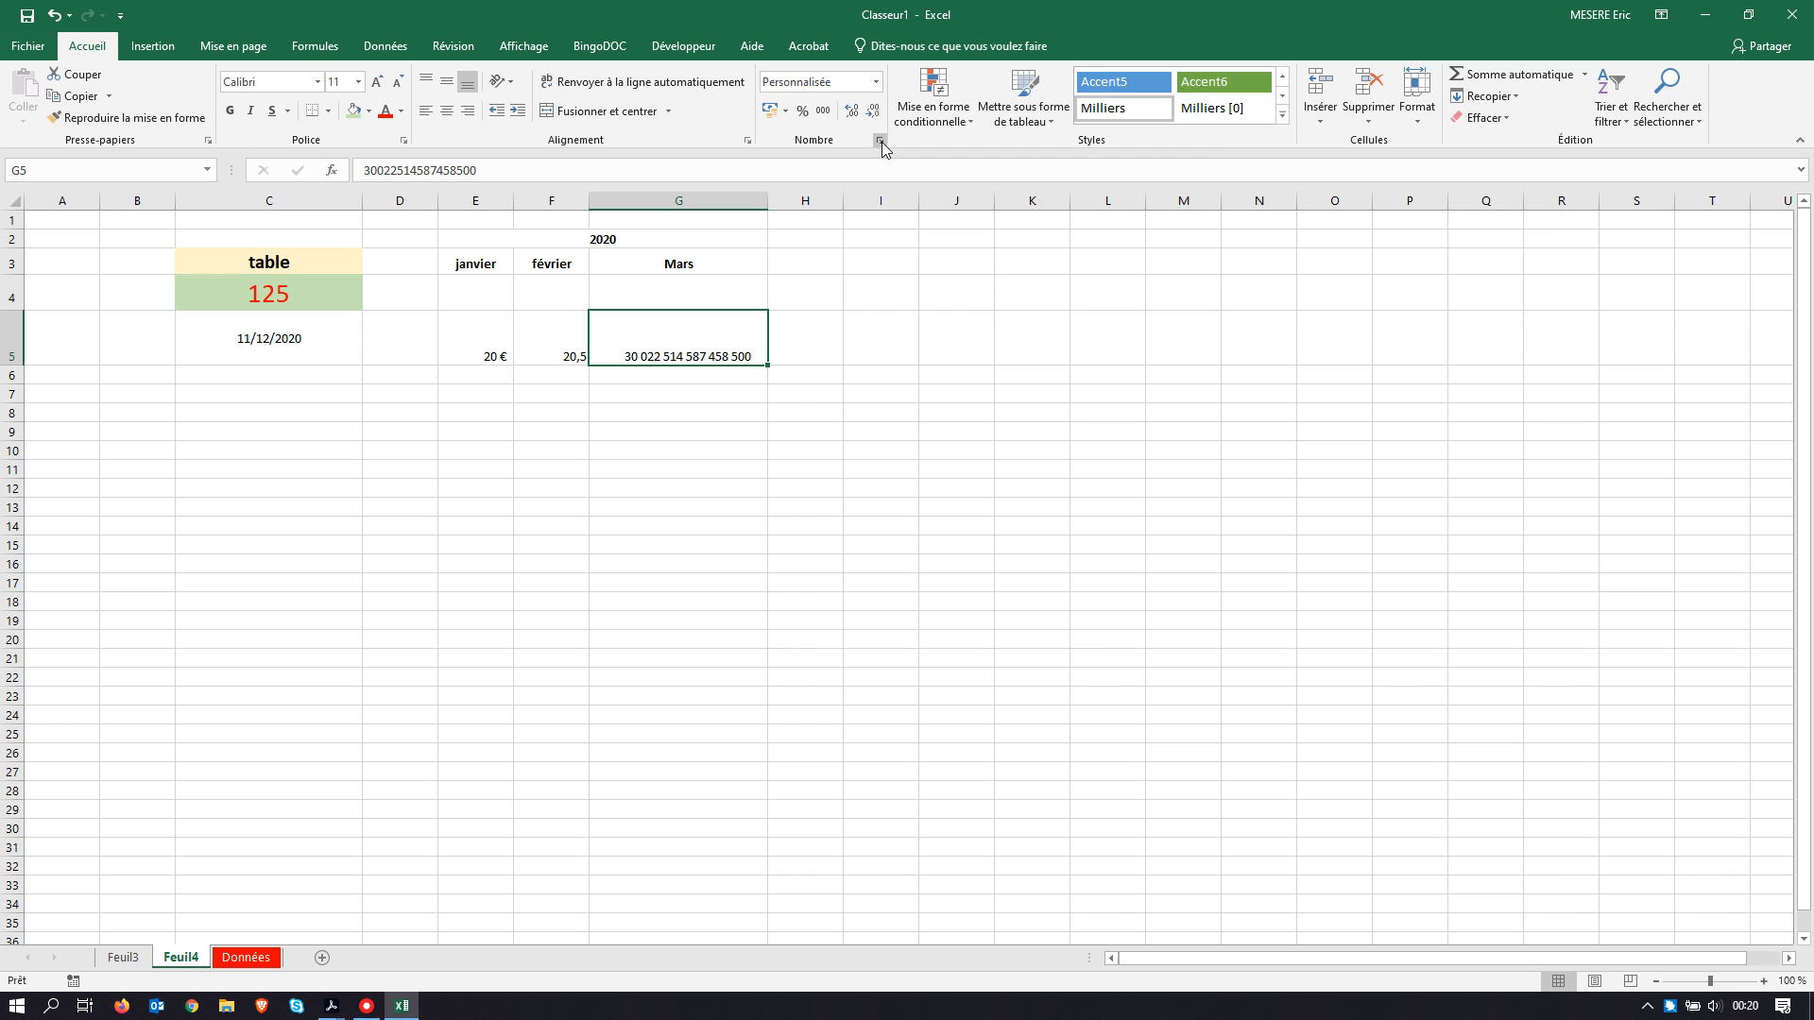
Step: Enter 30% in G6, below the large number in the Mars column
click(622, 377)
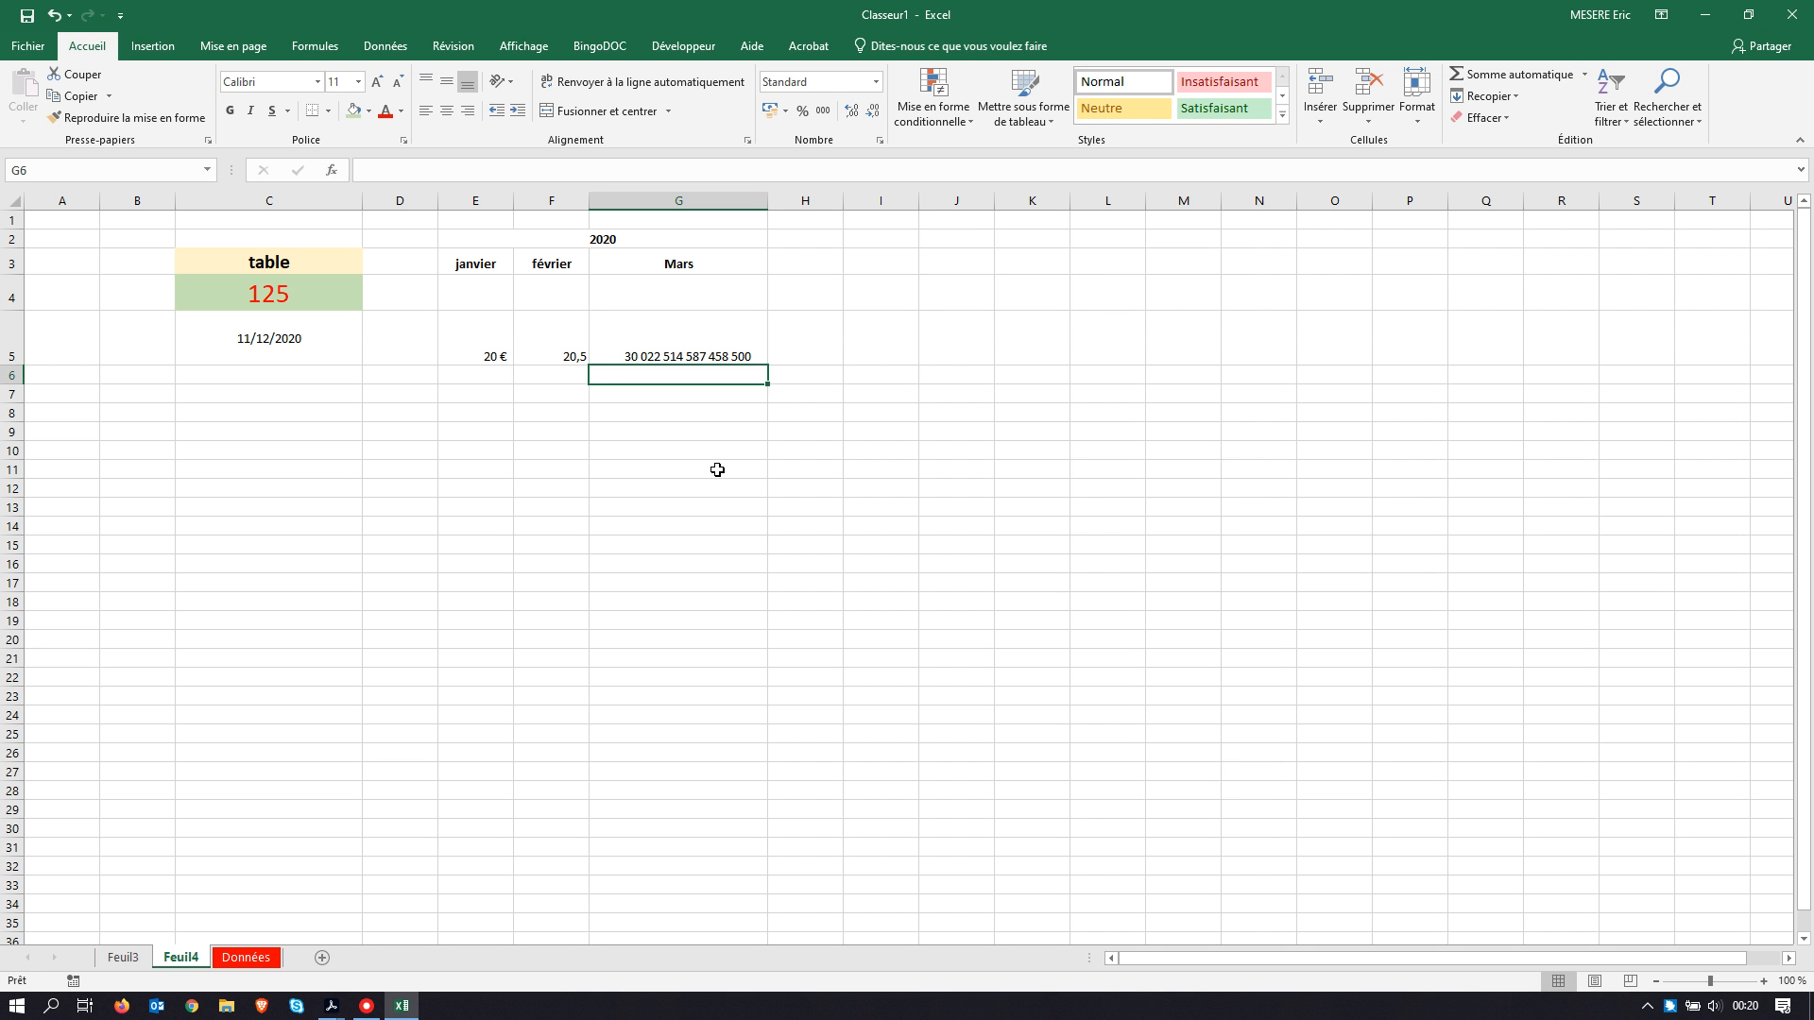
text(30)
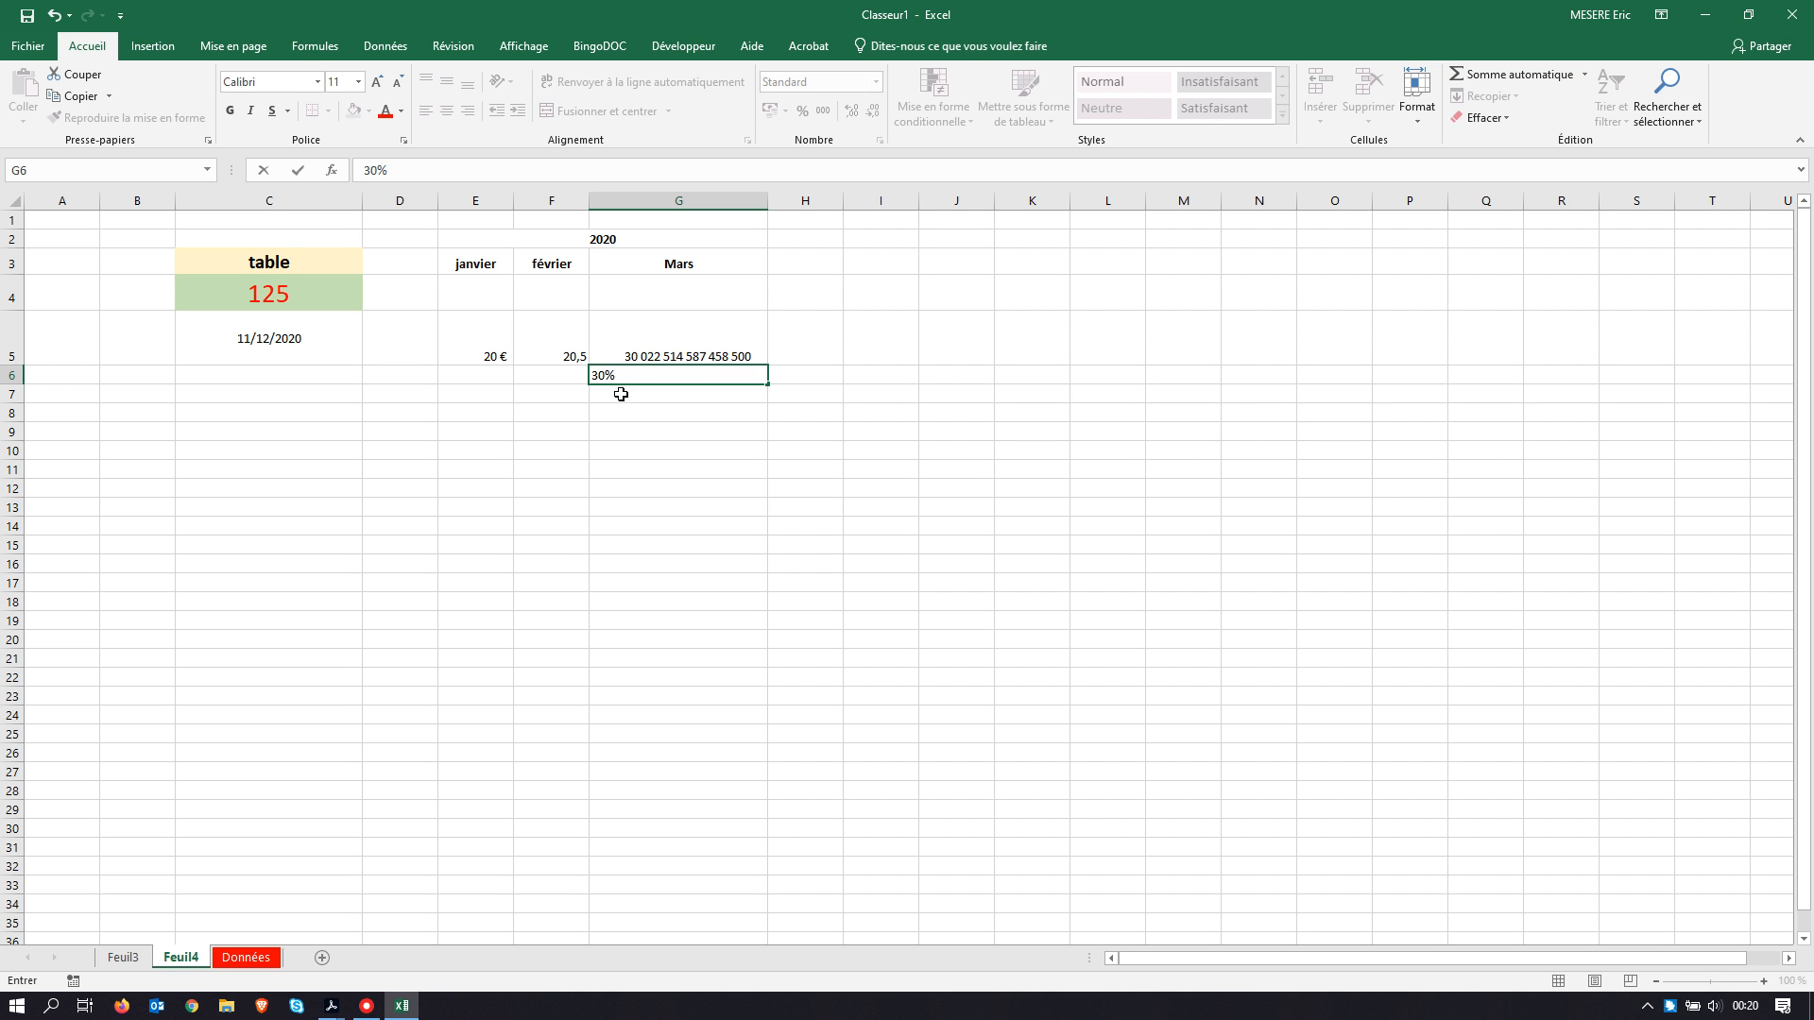
key(Return)
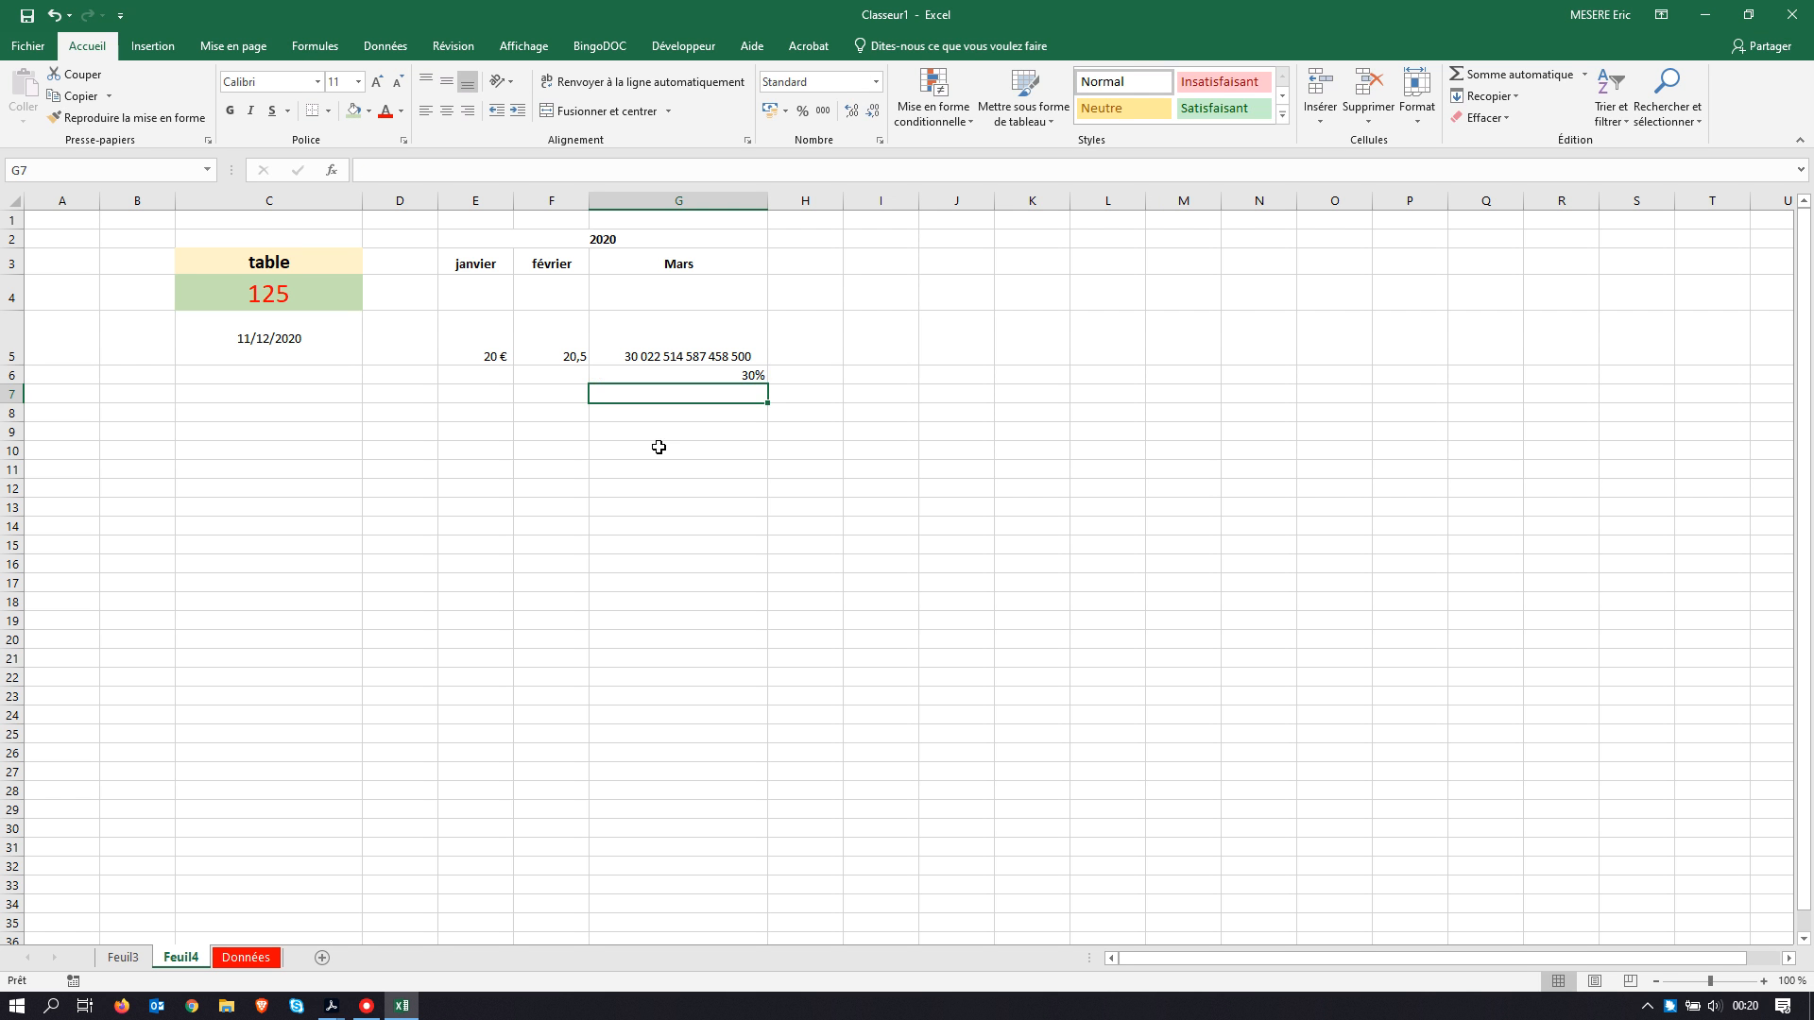
click(744, 375)
Step: Examine the number format categories available for the empty cell H6, and close the format settings
click(818, 380)
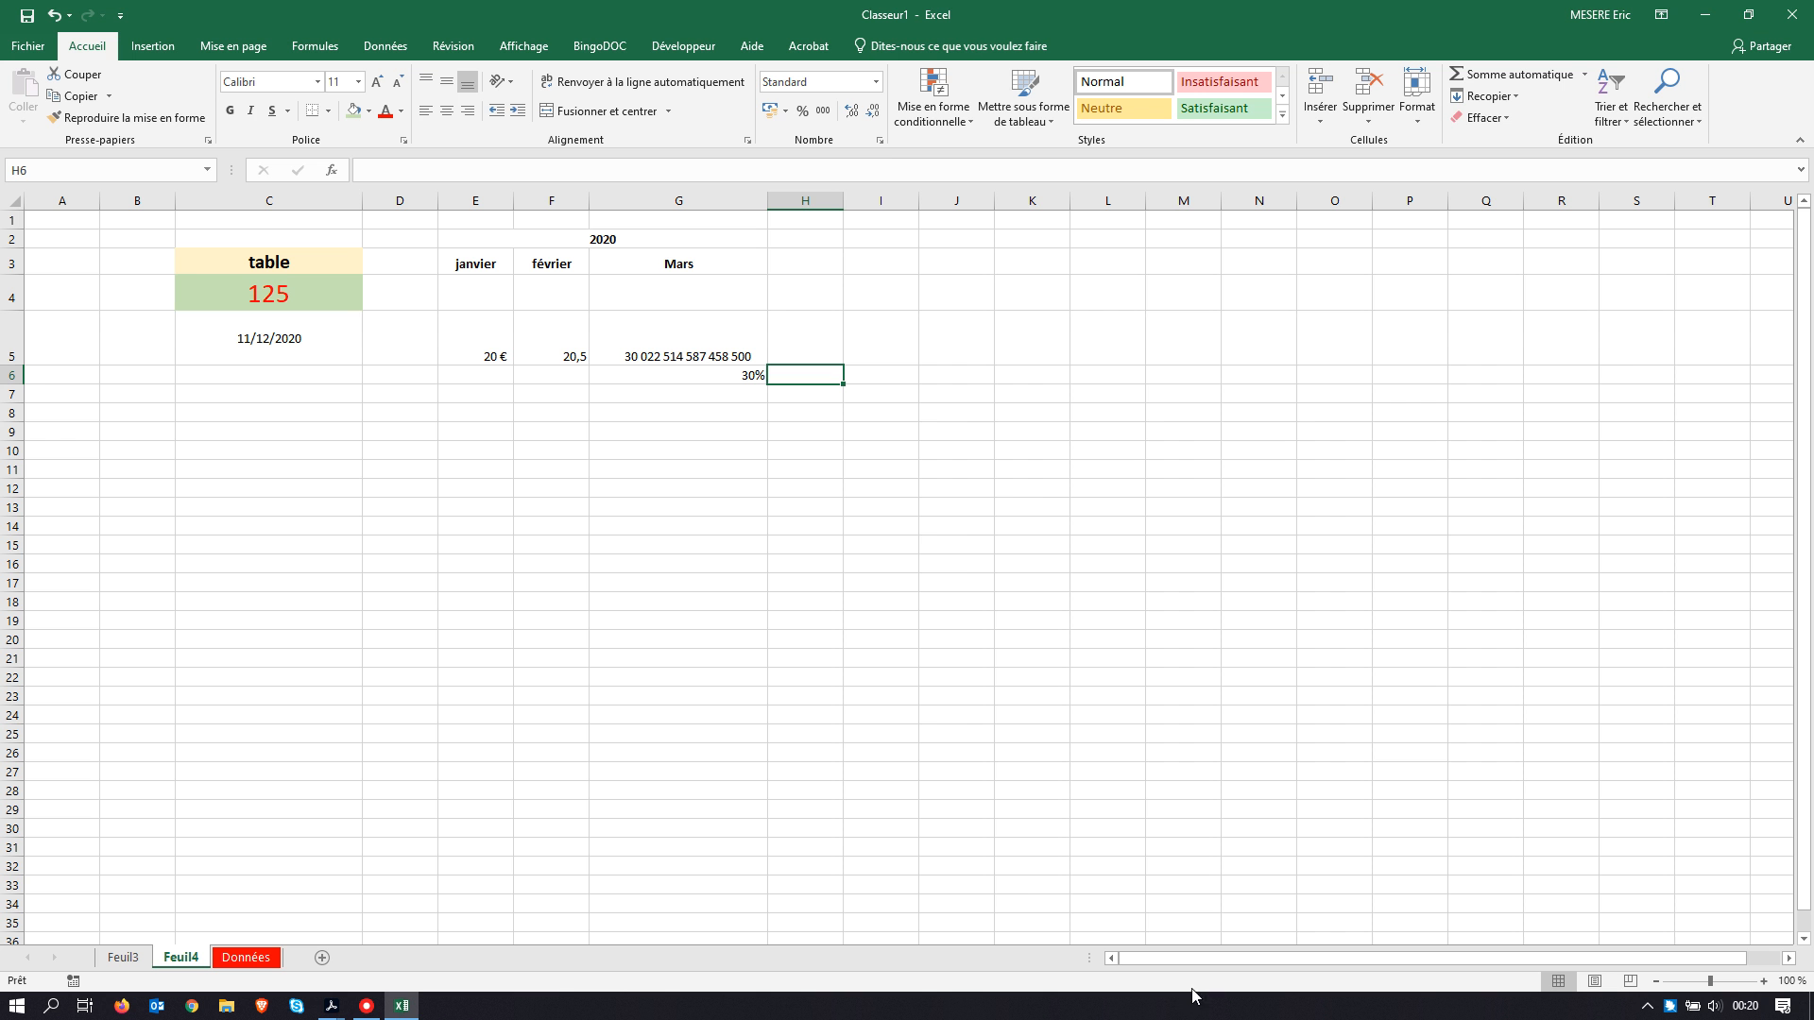
click(880, 139)
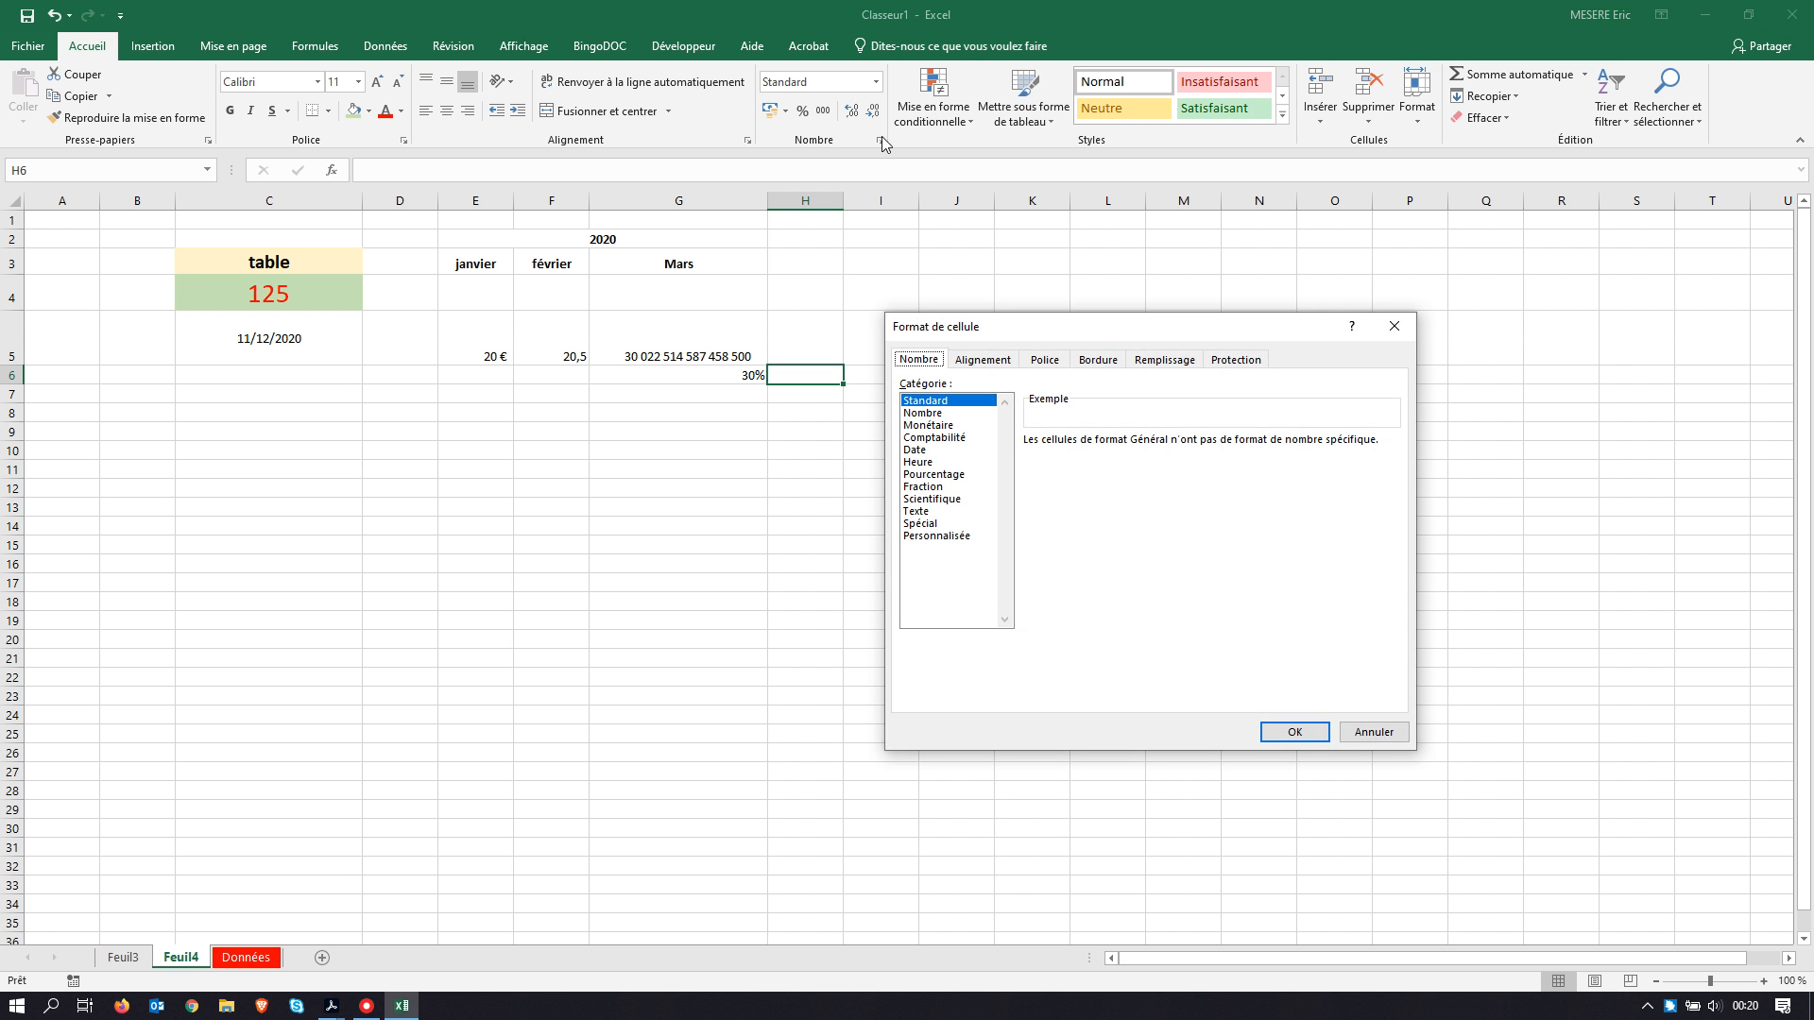
click(1392, 326)
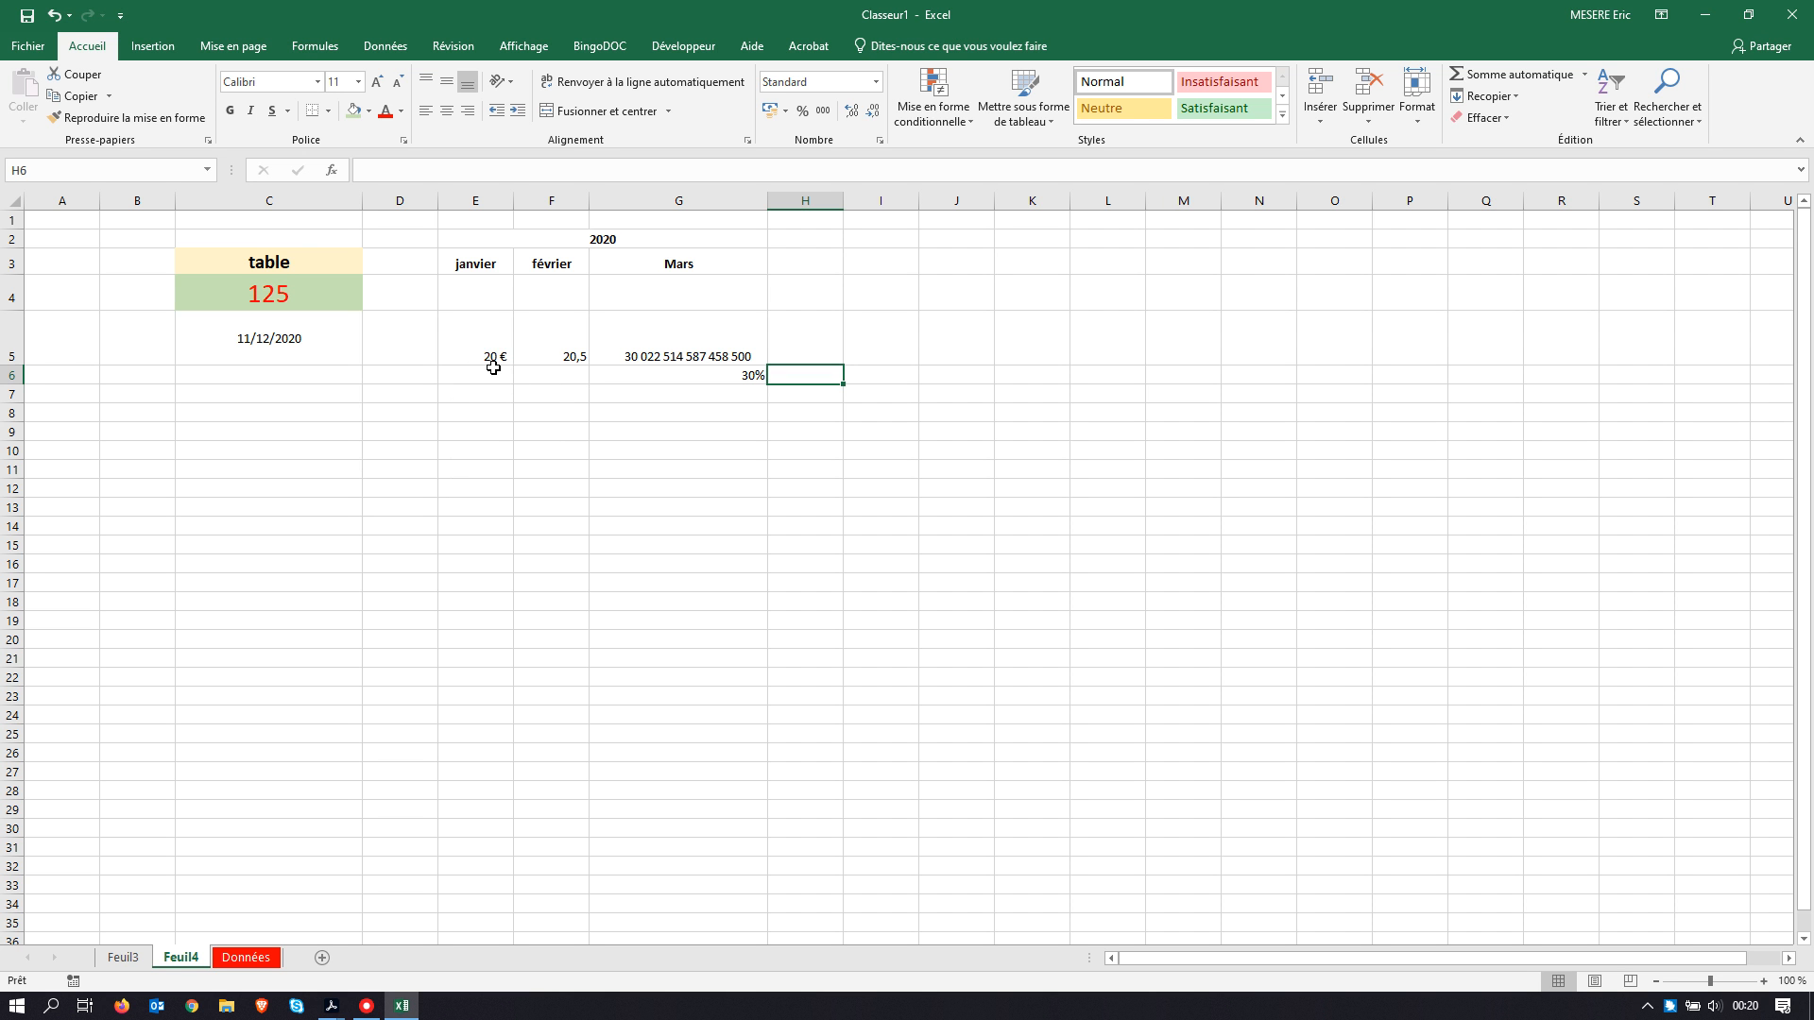
Step: Preview how the active sheet prints and return to the worksheet
click(23, 46)
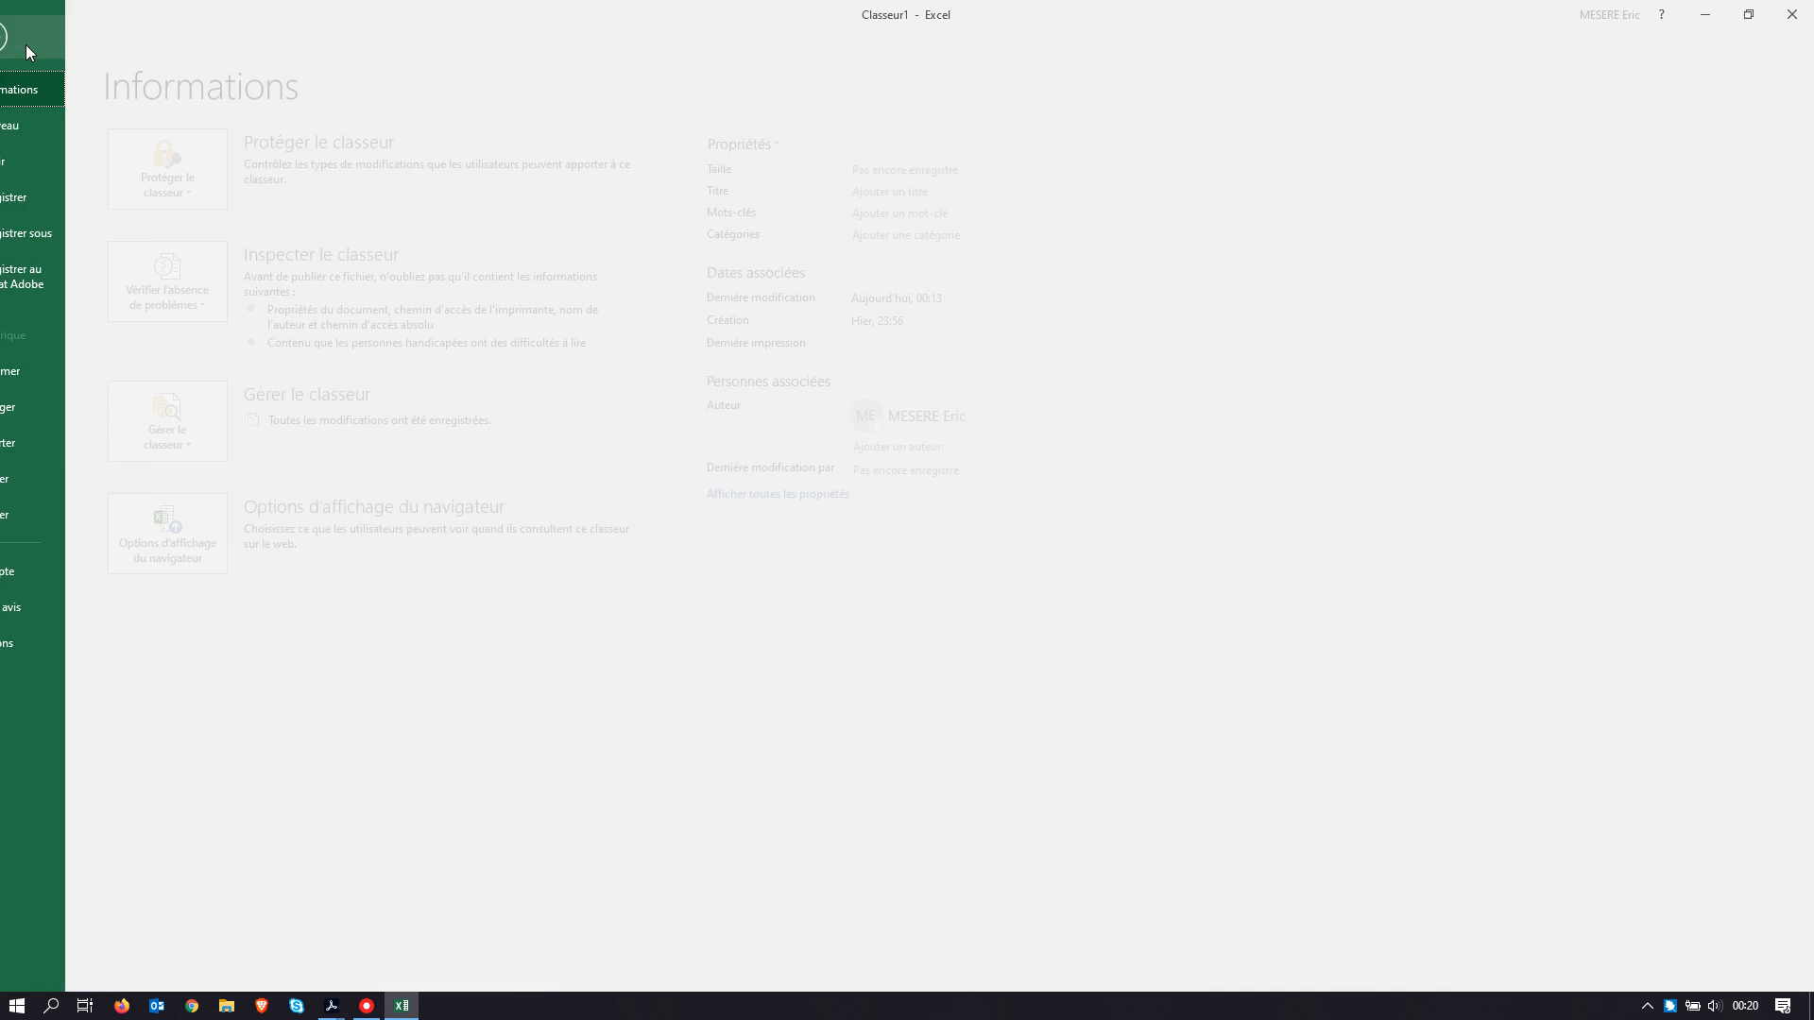
click(47, 370)
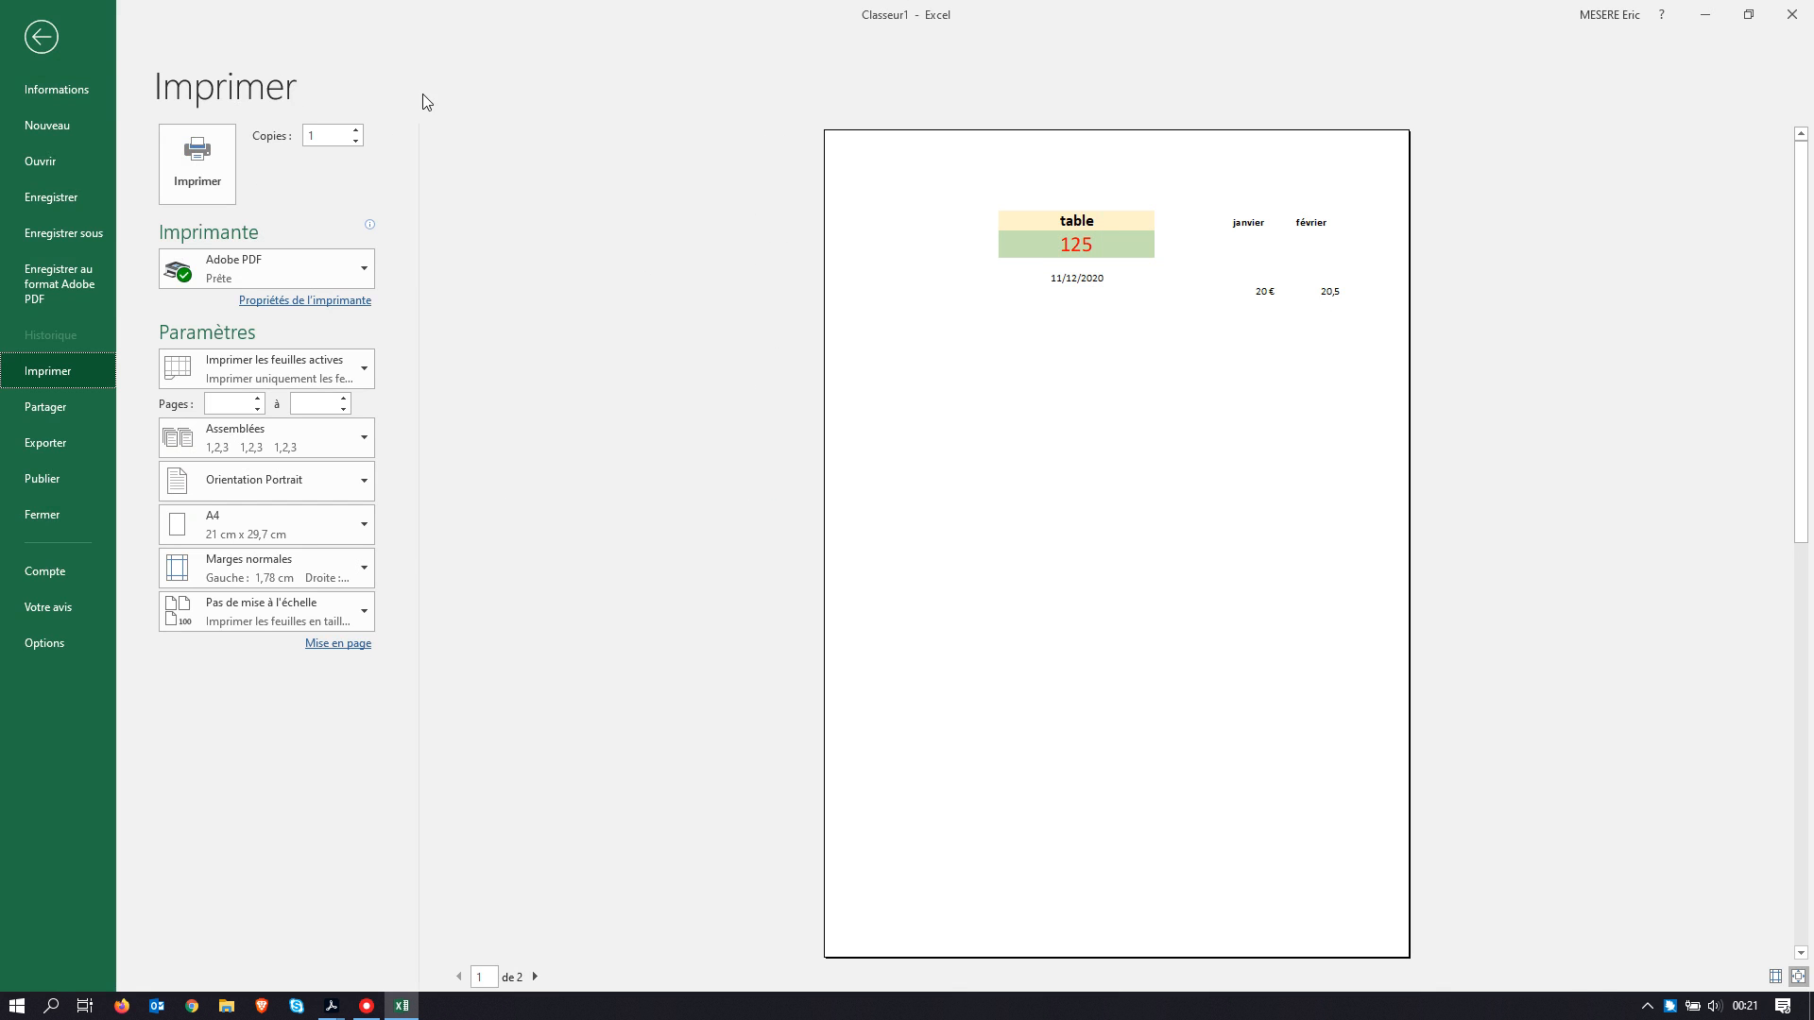
click(41, 37)
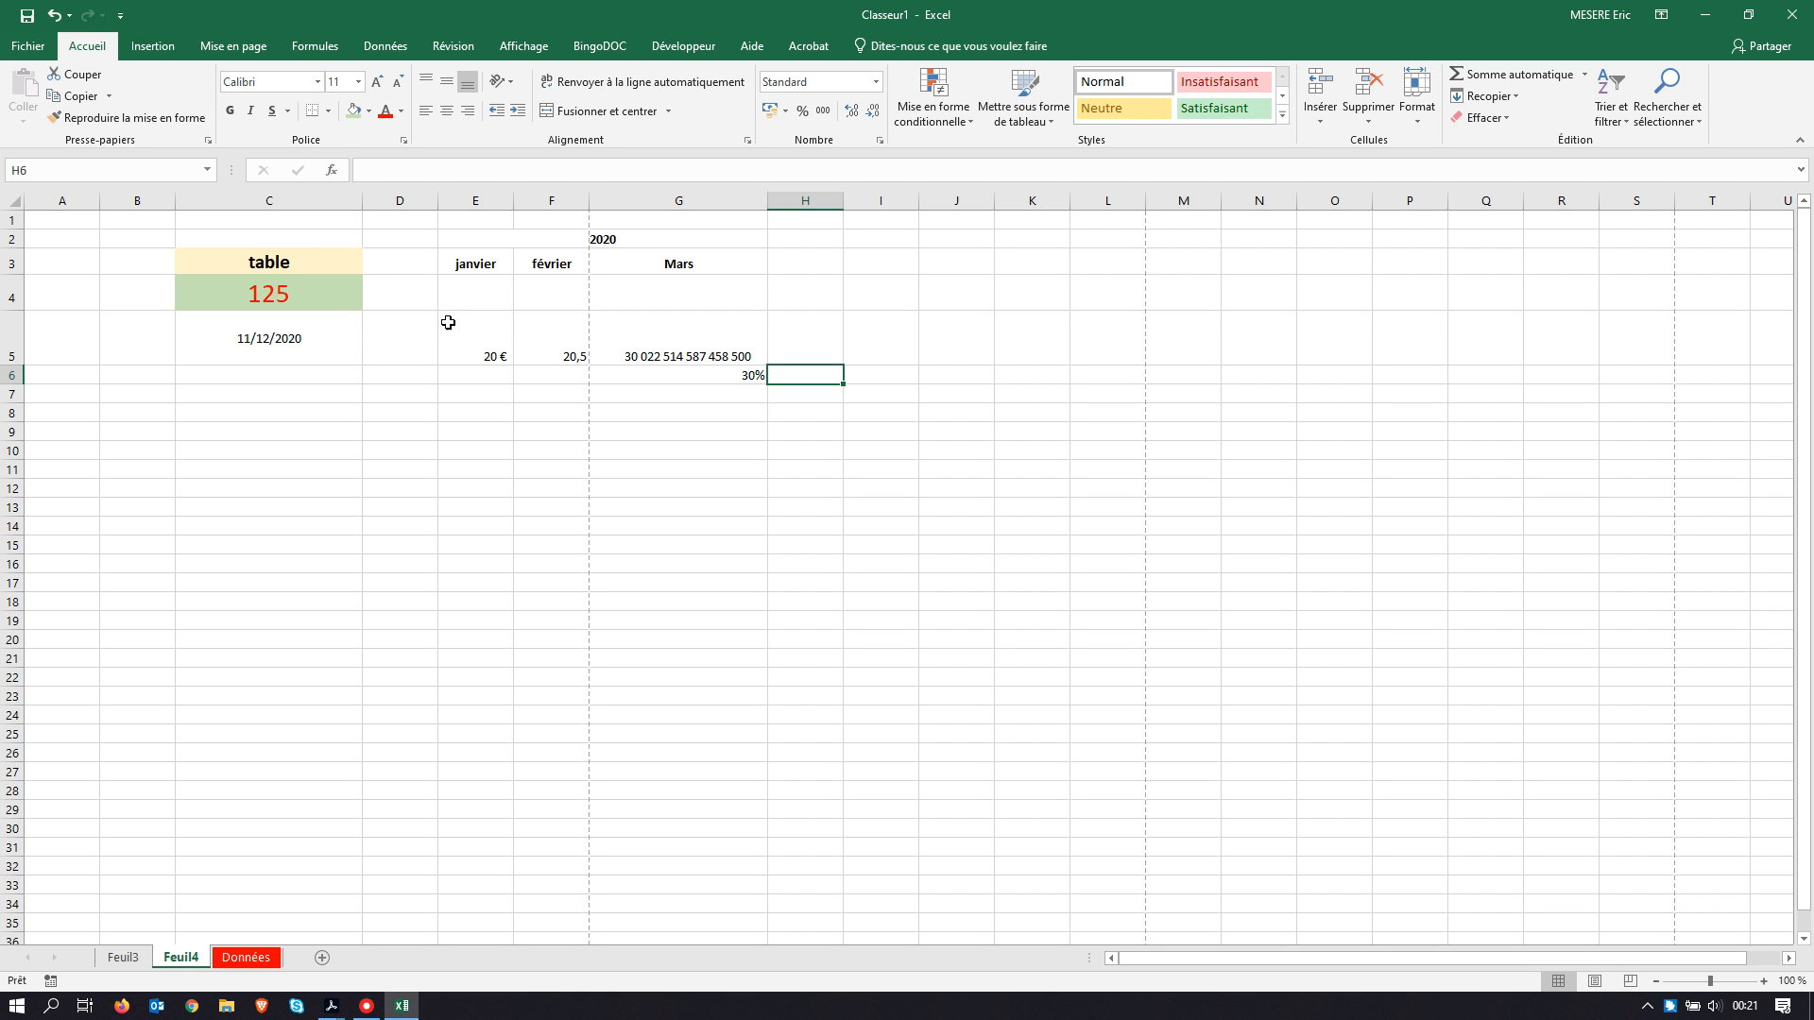
Step: Select the janvier heading in E3 and examine the available border options without applying one
click(337, 257)
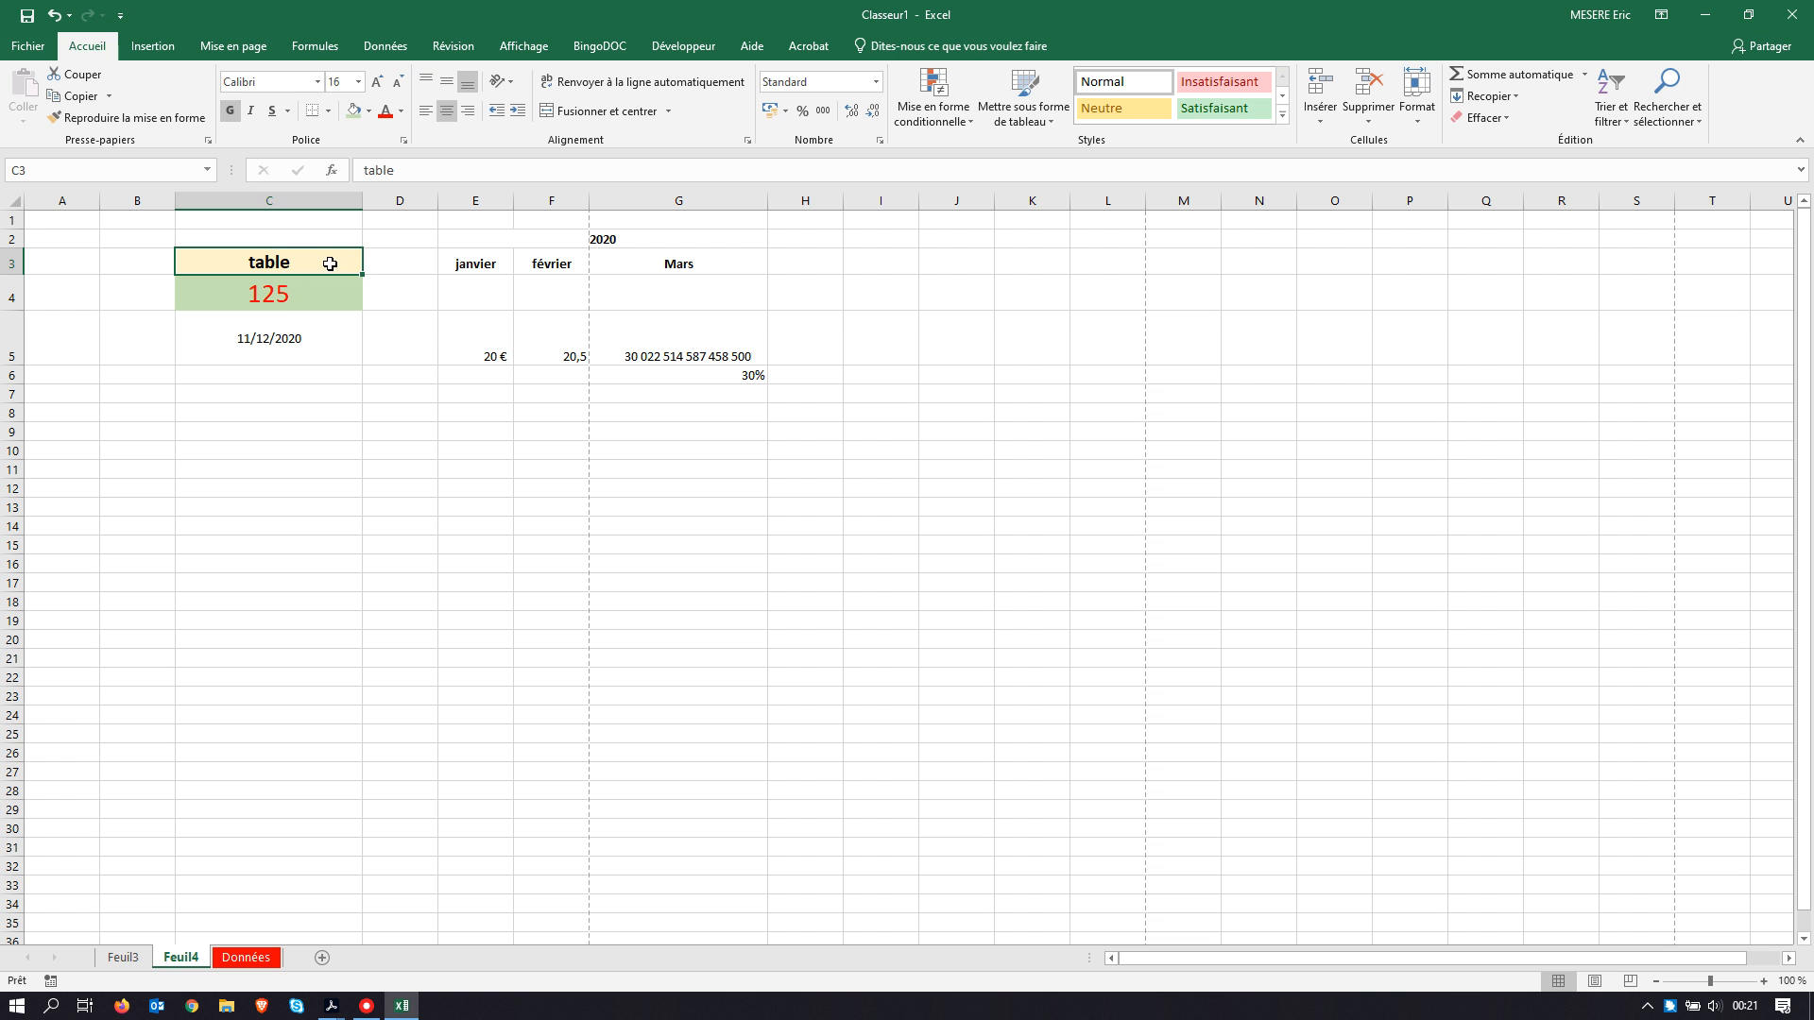
click(412, 262)
click(468, 261)
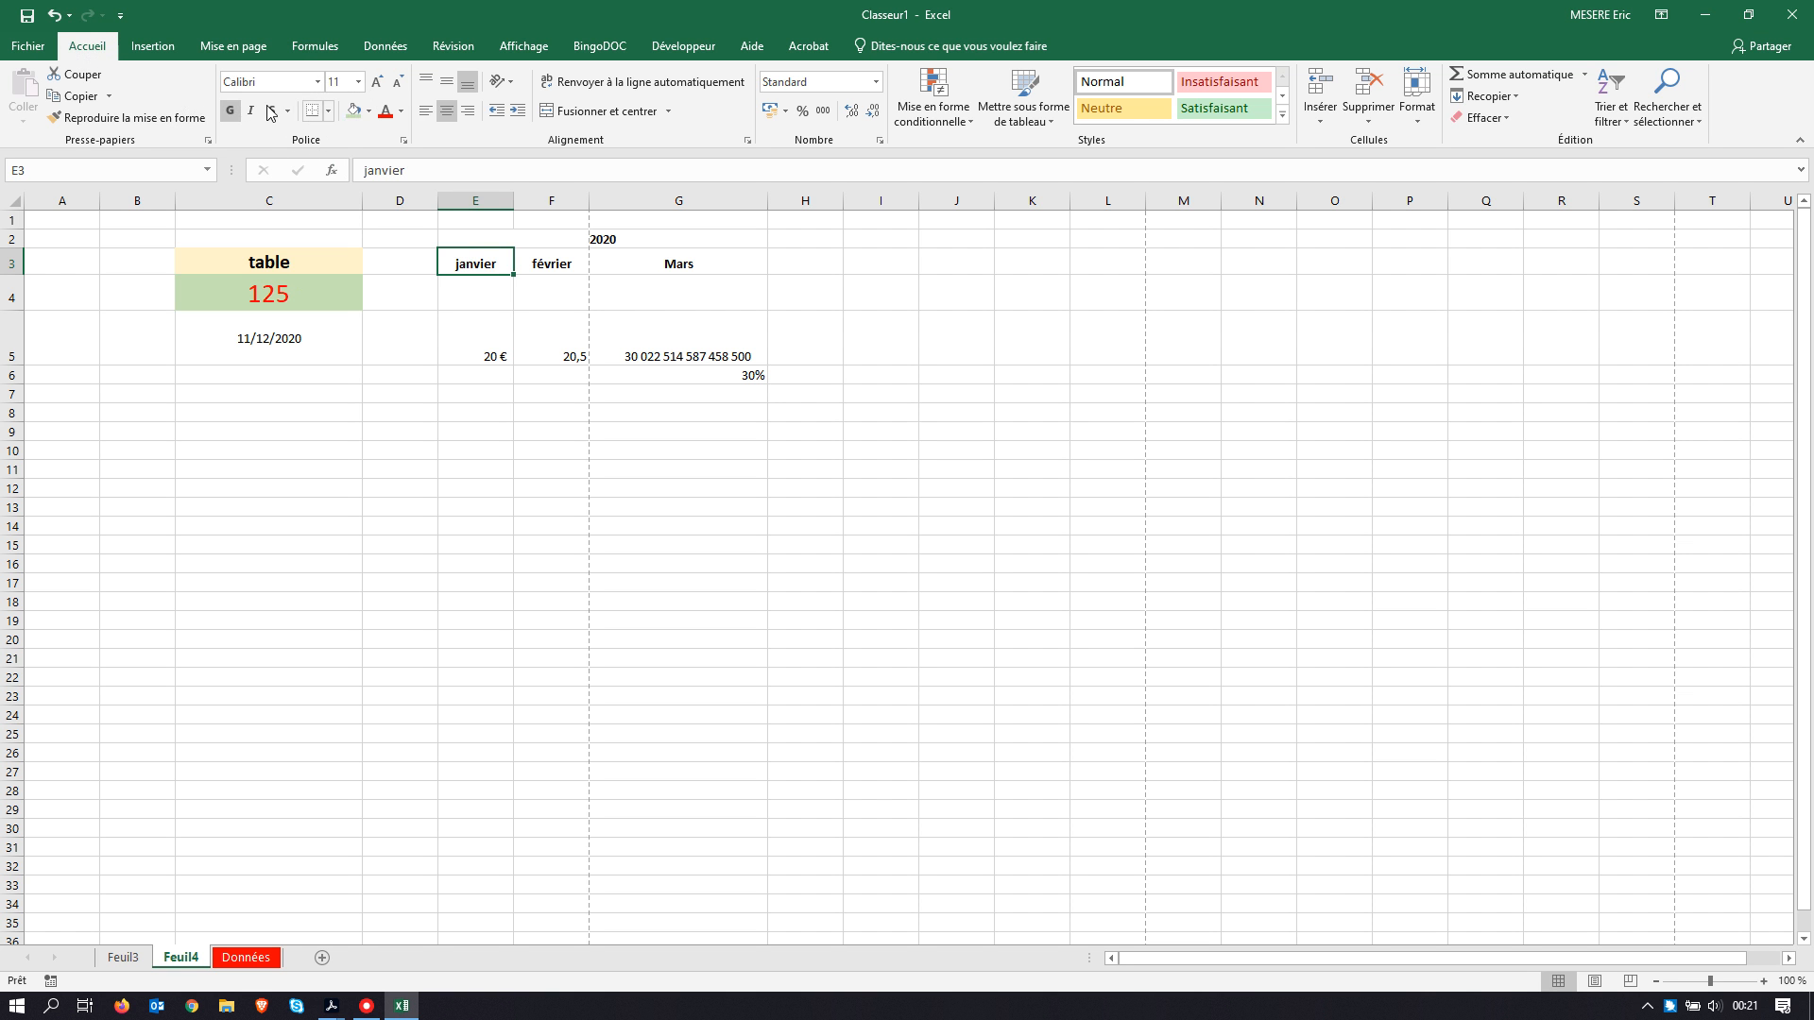
click(328, 112)
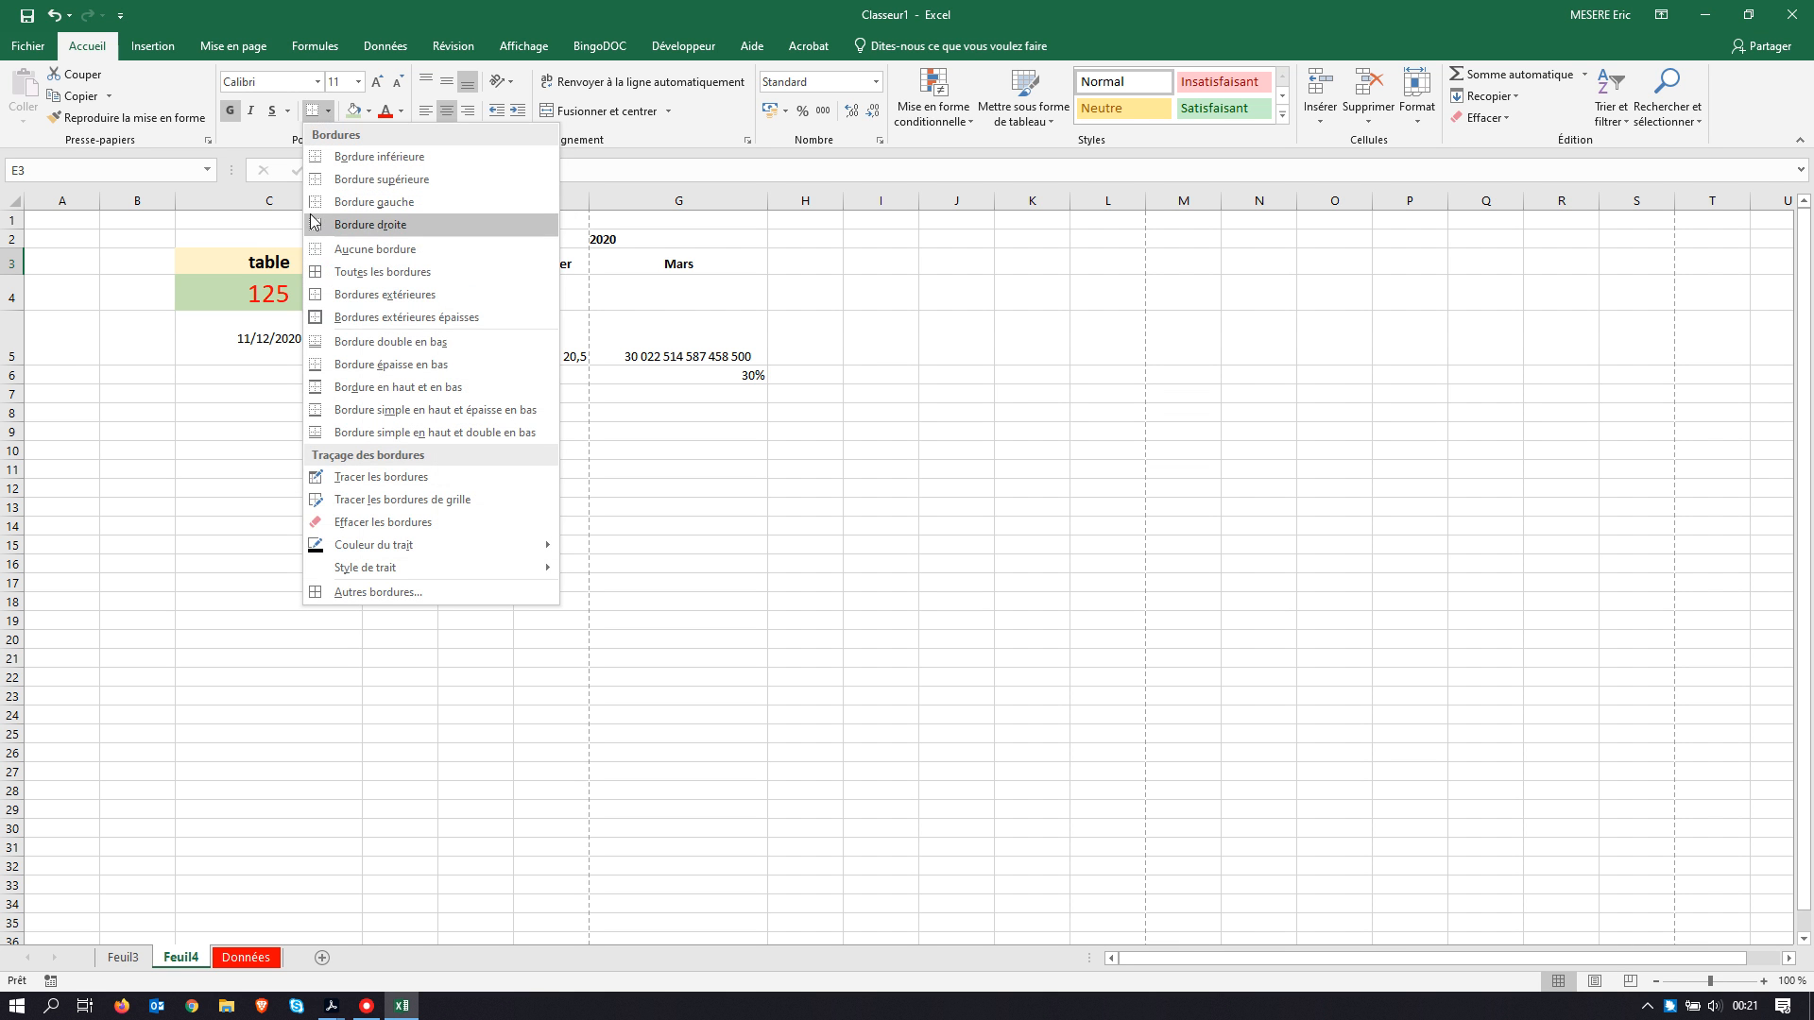
click(593, 273)
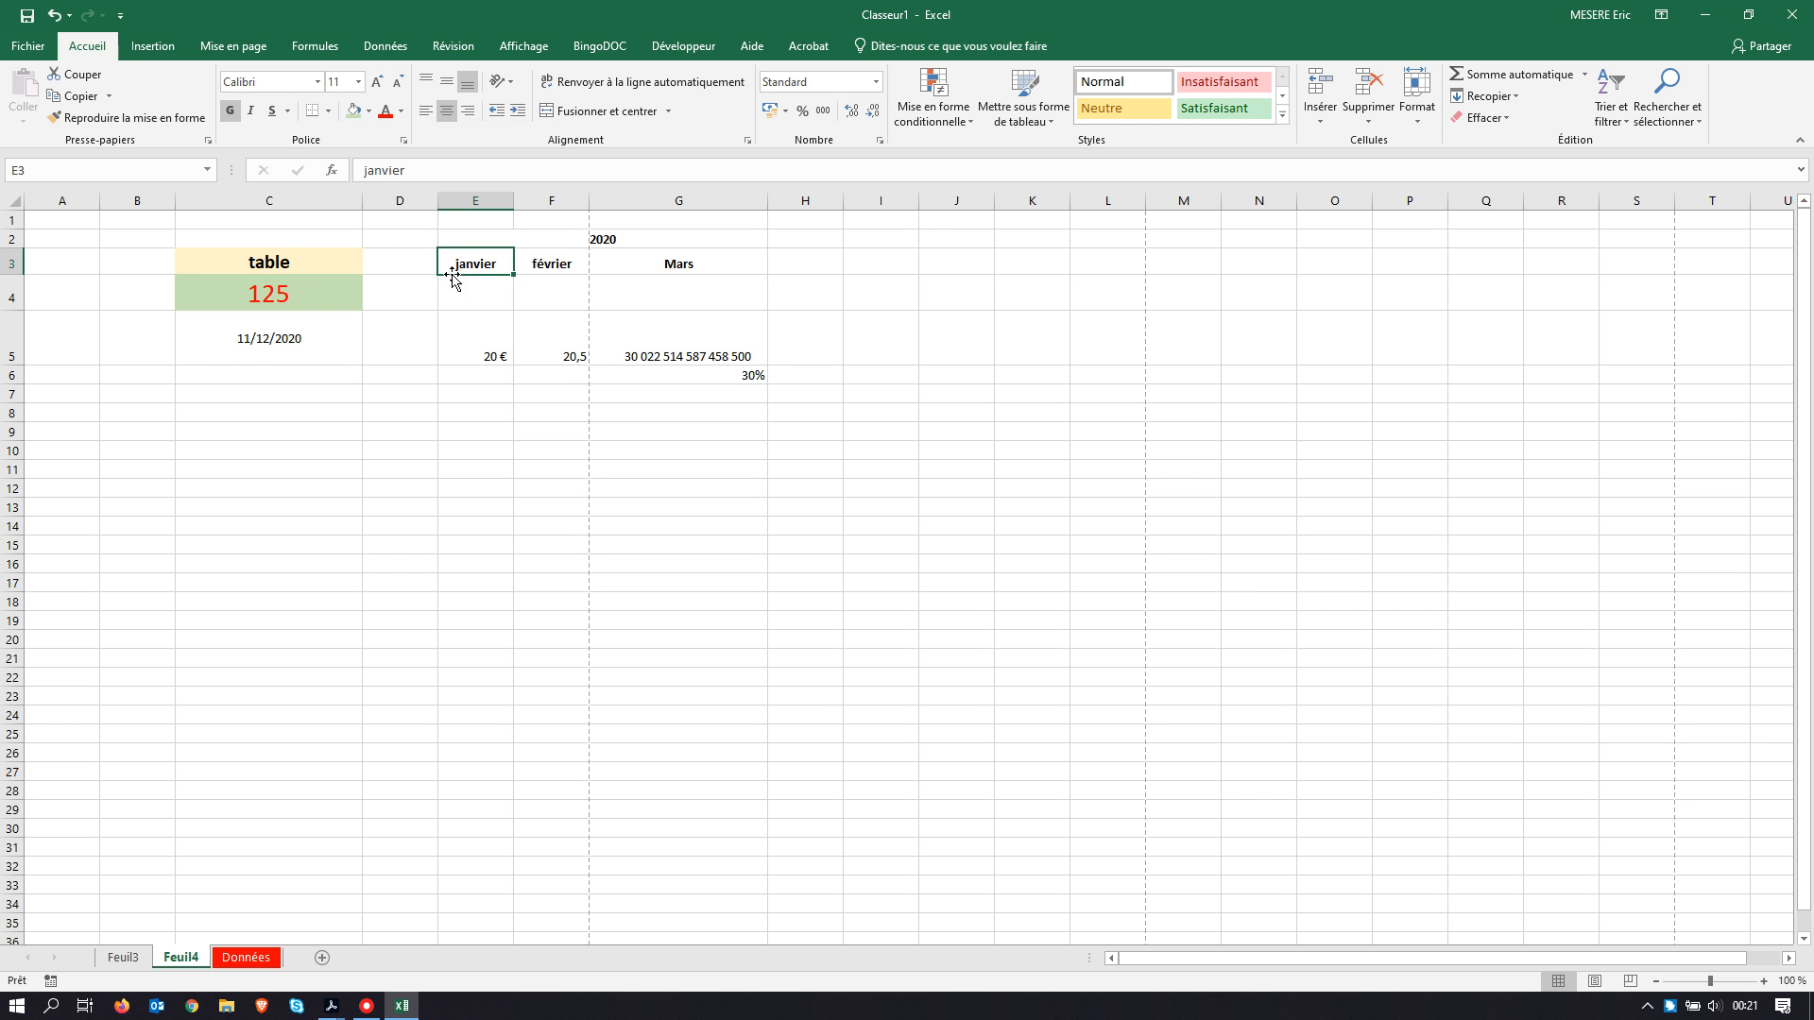
Step: Apply all borders to the janvier heading in E3
click(328, 116)
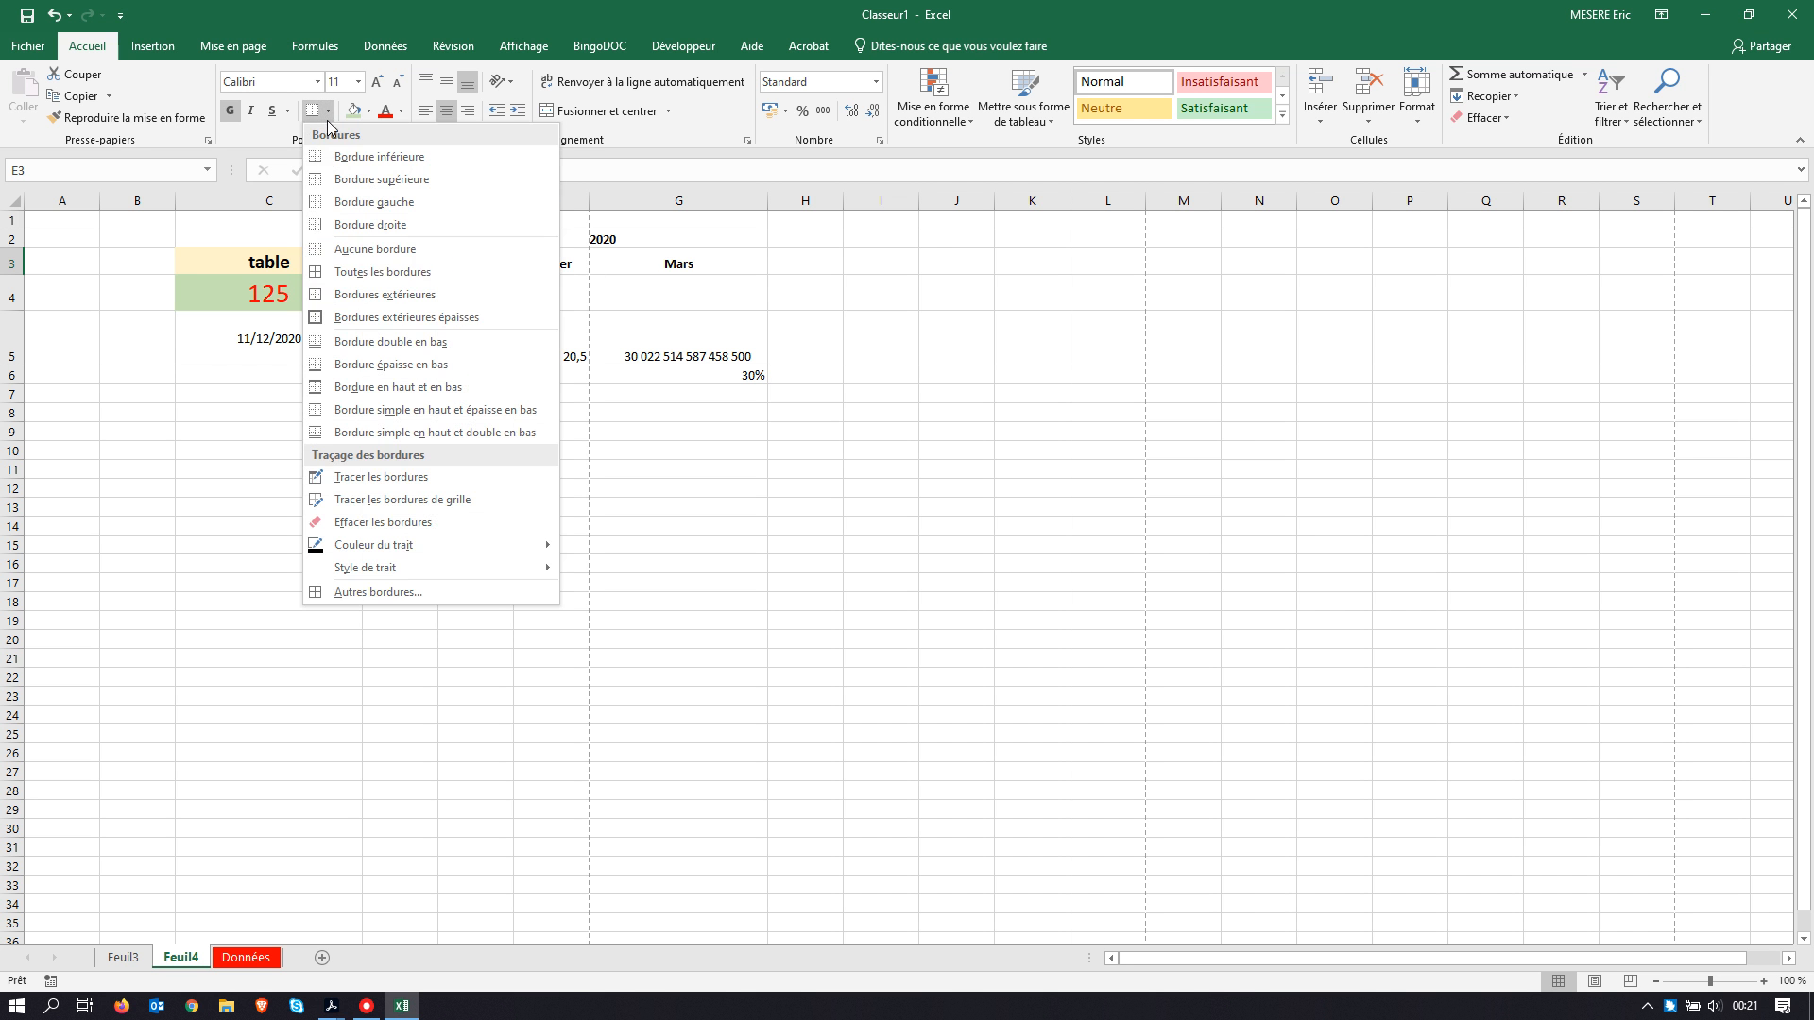
click(317, 276)
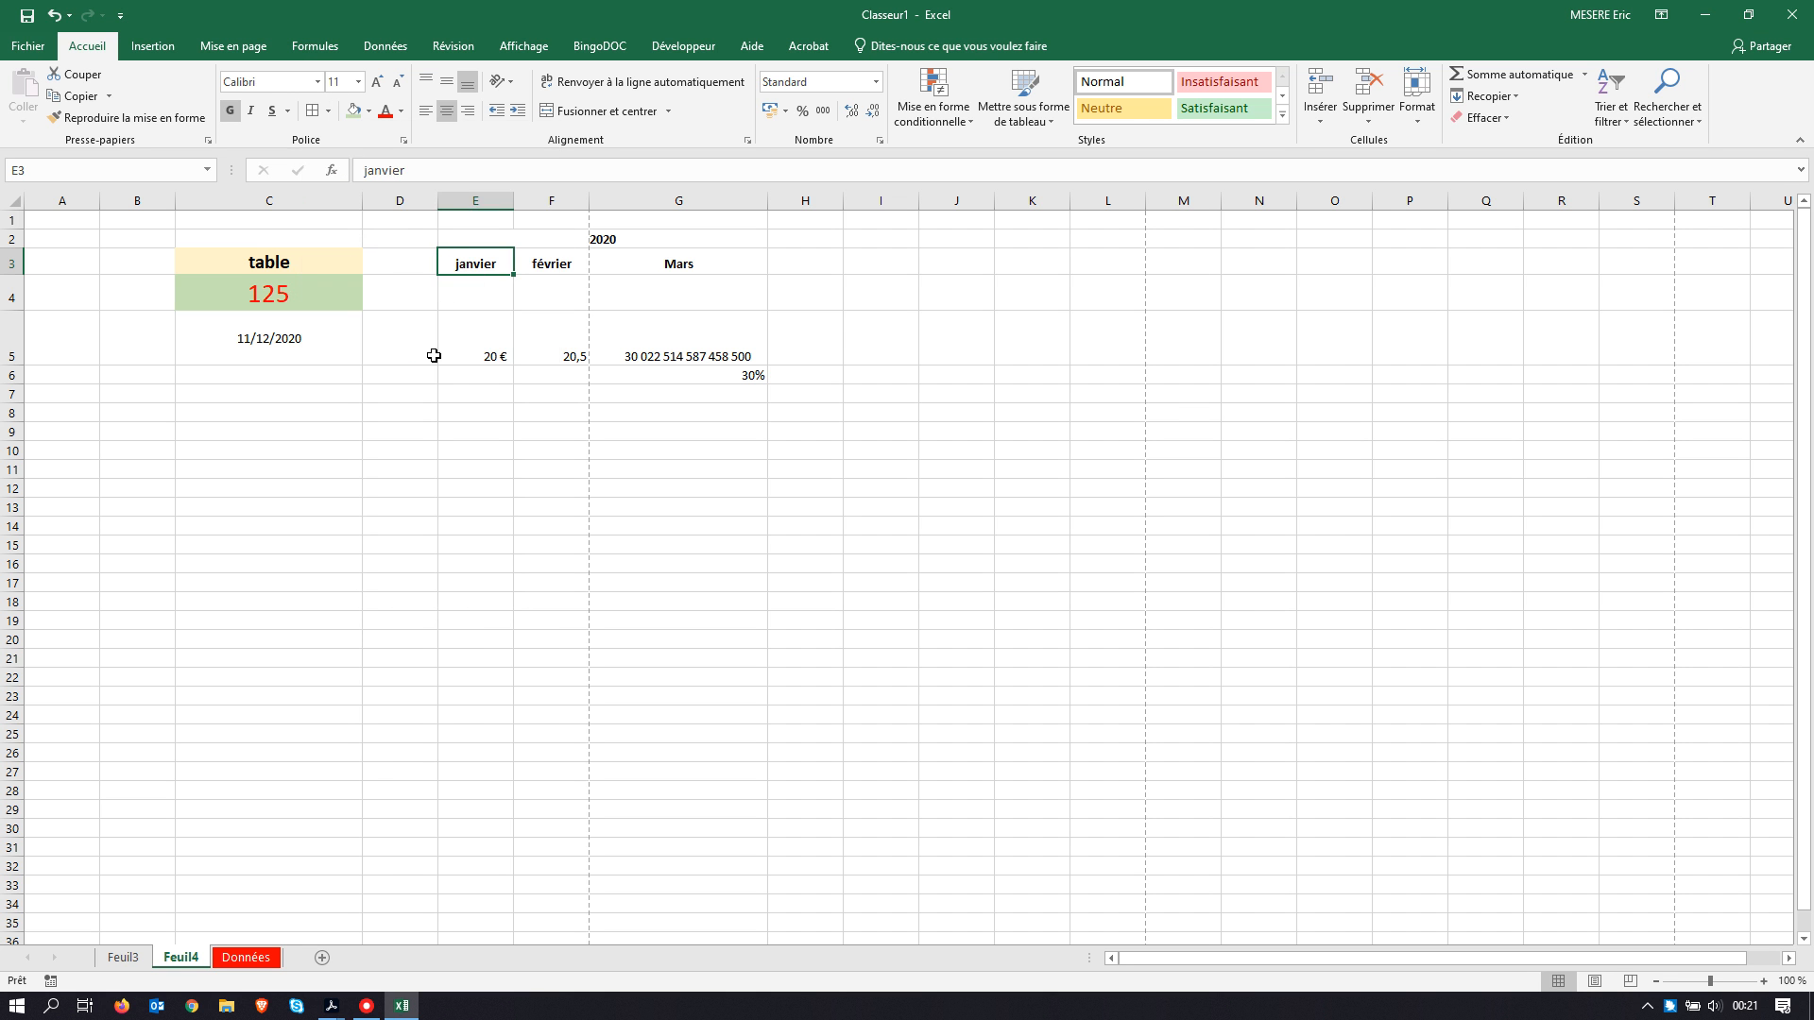
drag(434, 355, 416, 375)
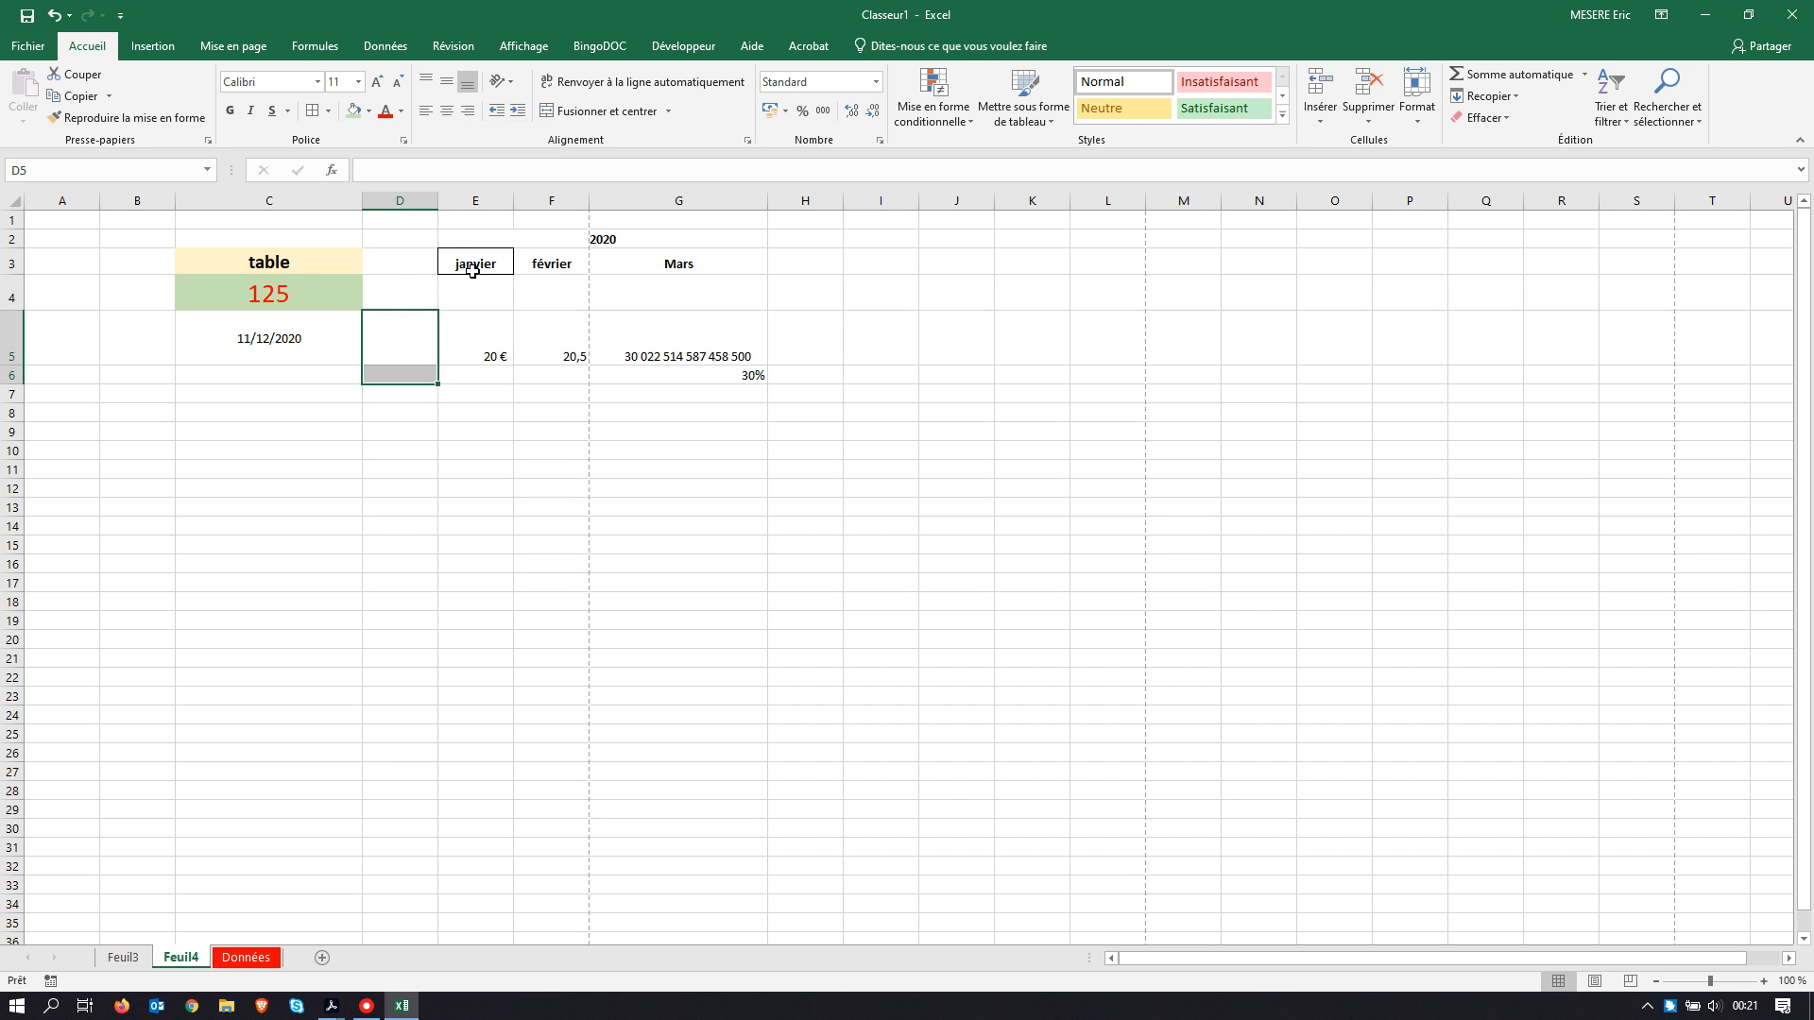
Step: Check the janvier border in the print preview and return to the worksheet
click(29, 45)
click(49, 366)
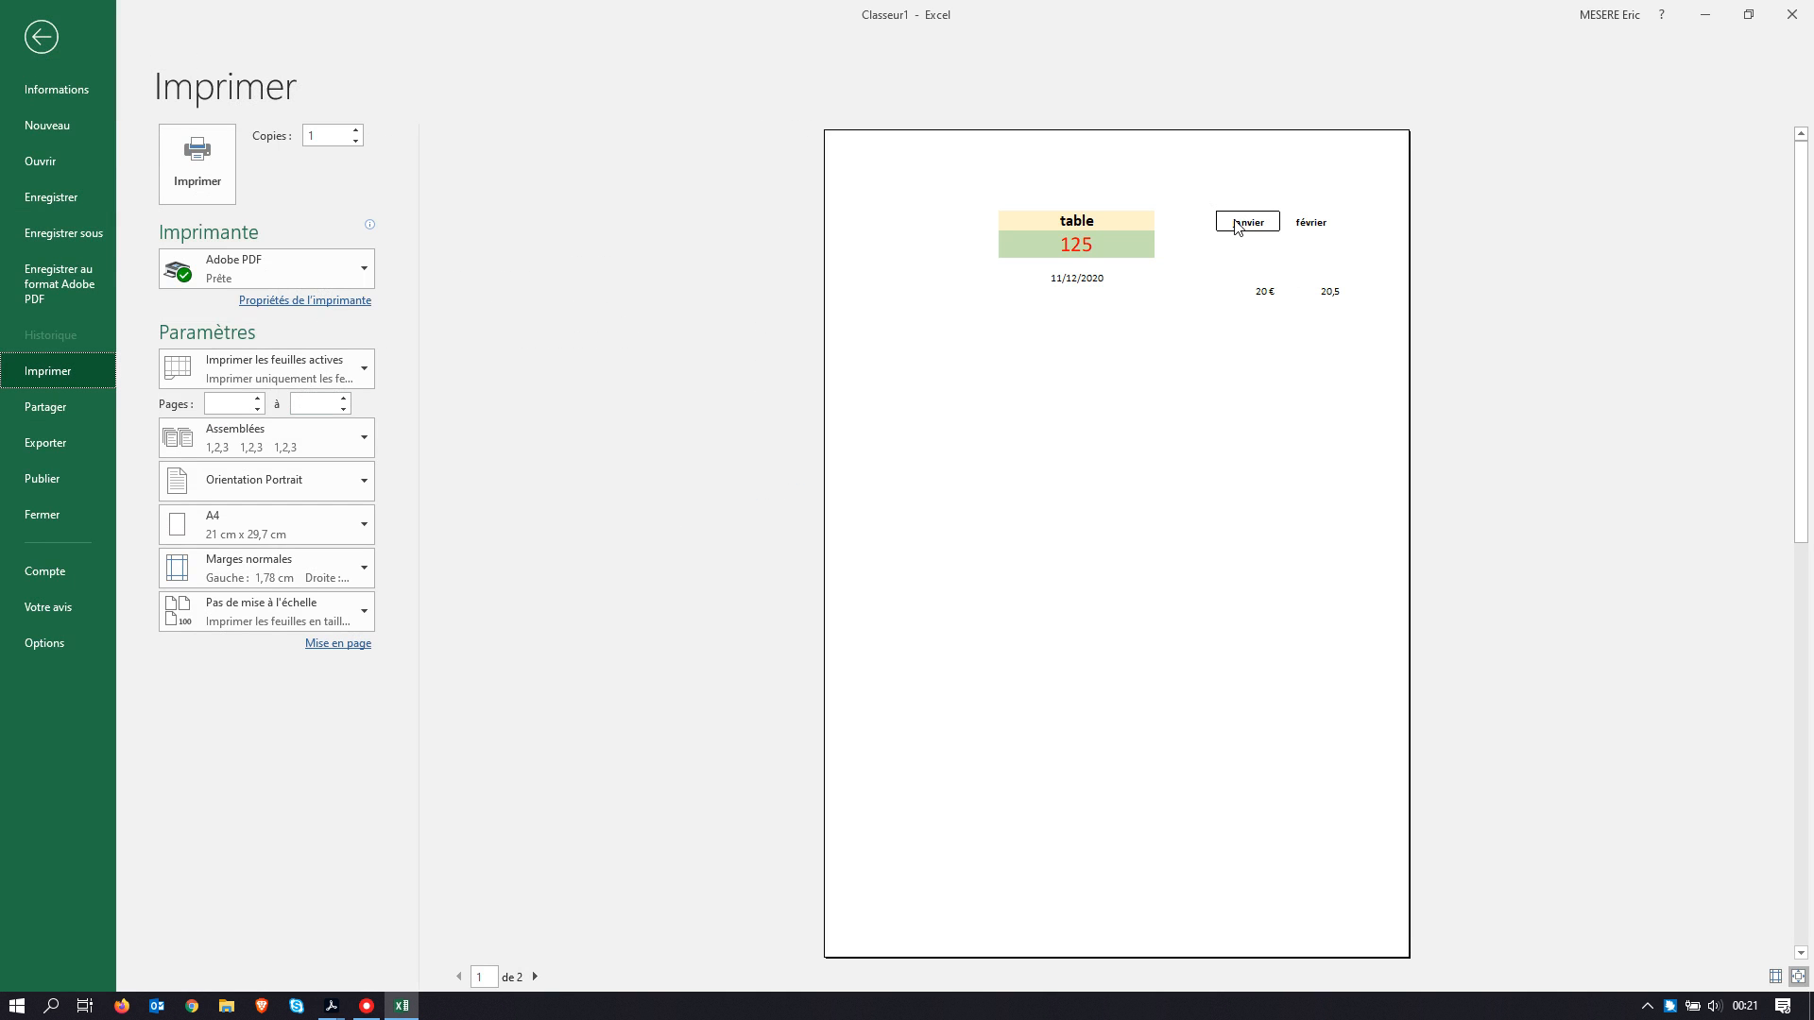
click(57, 36)
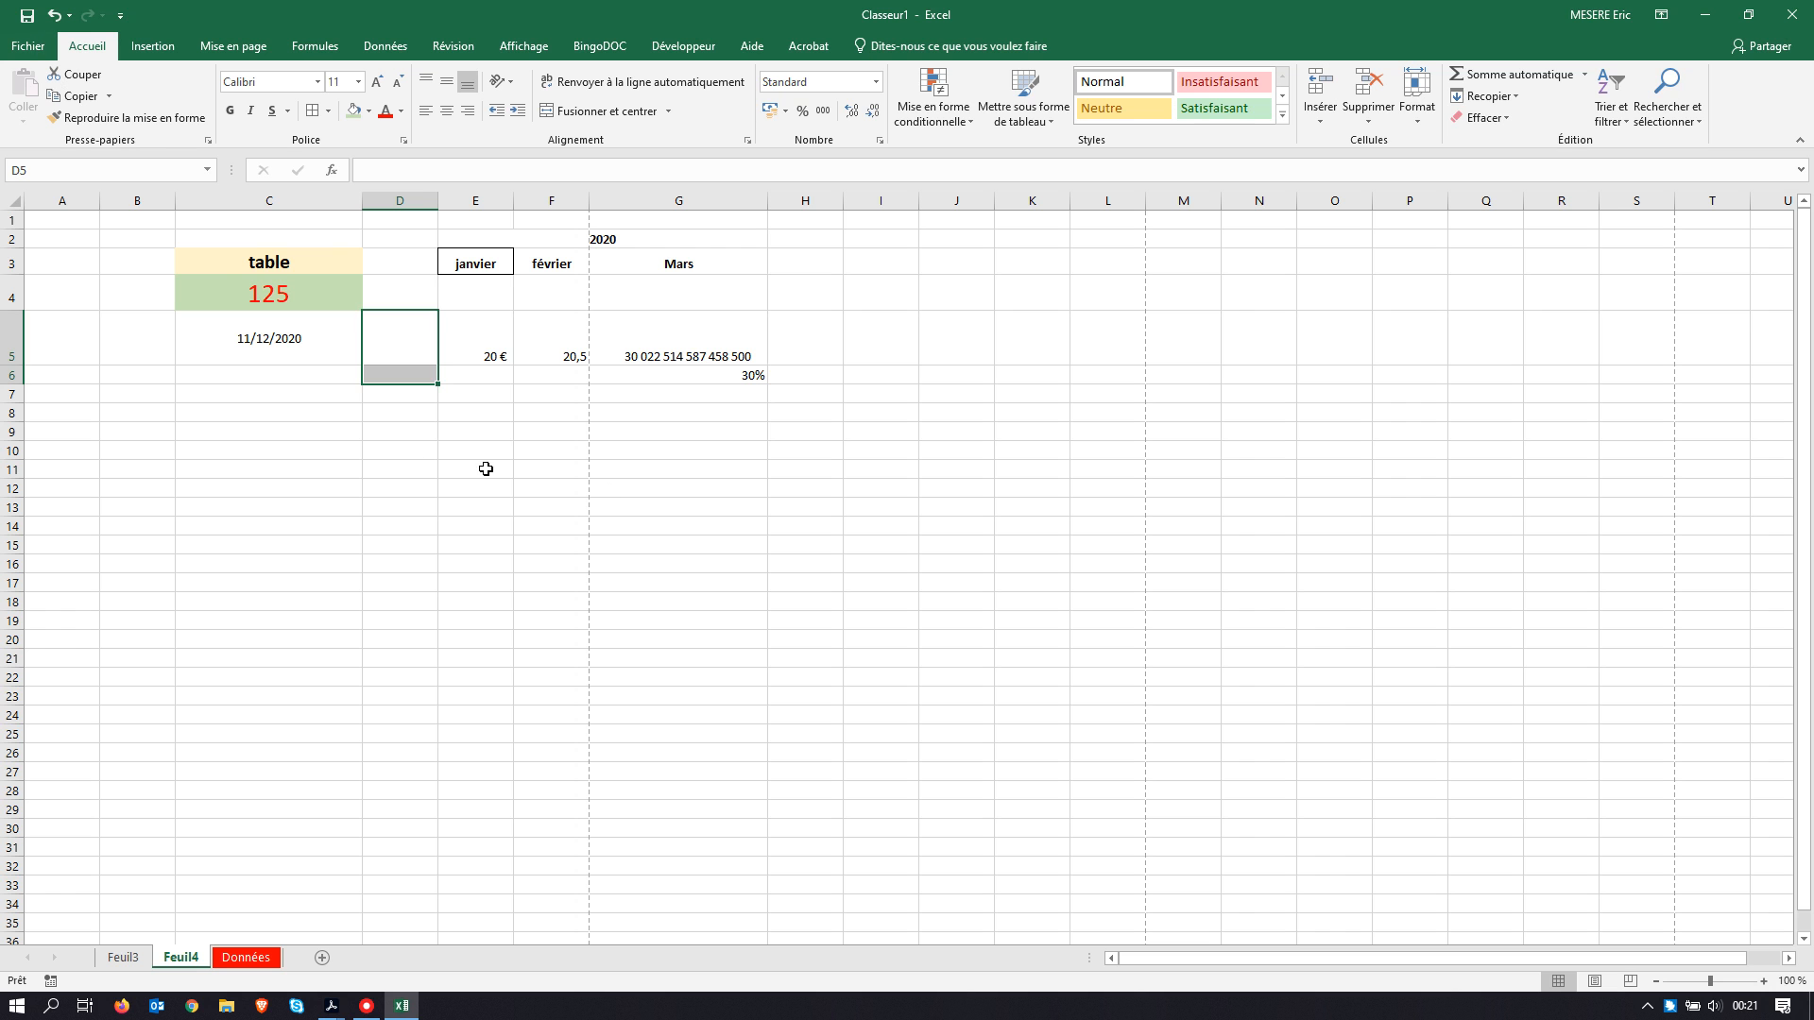
click(413, 454)
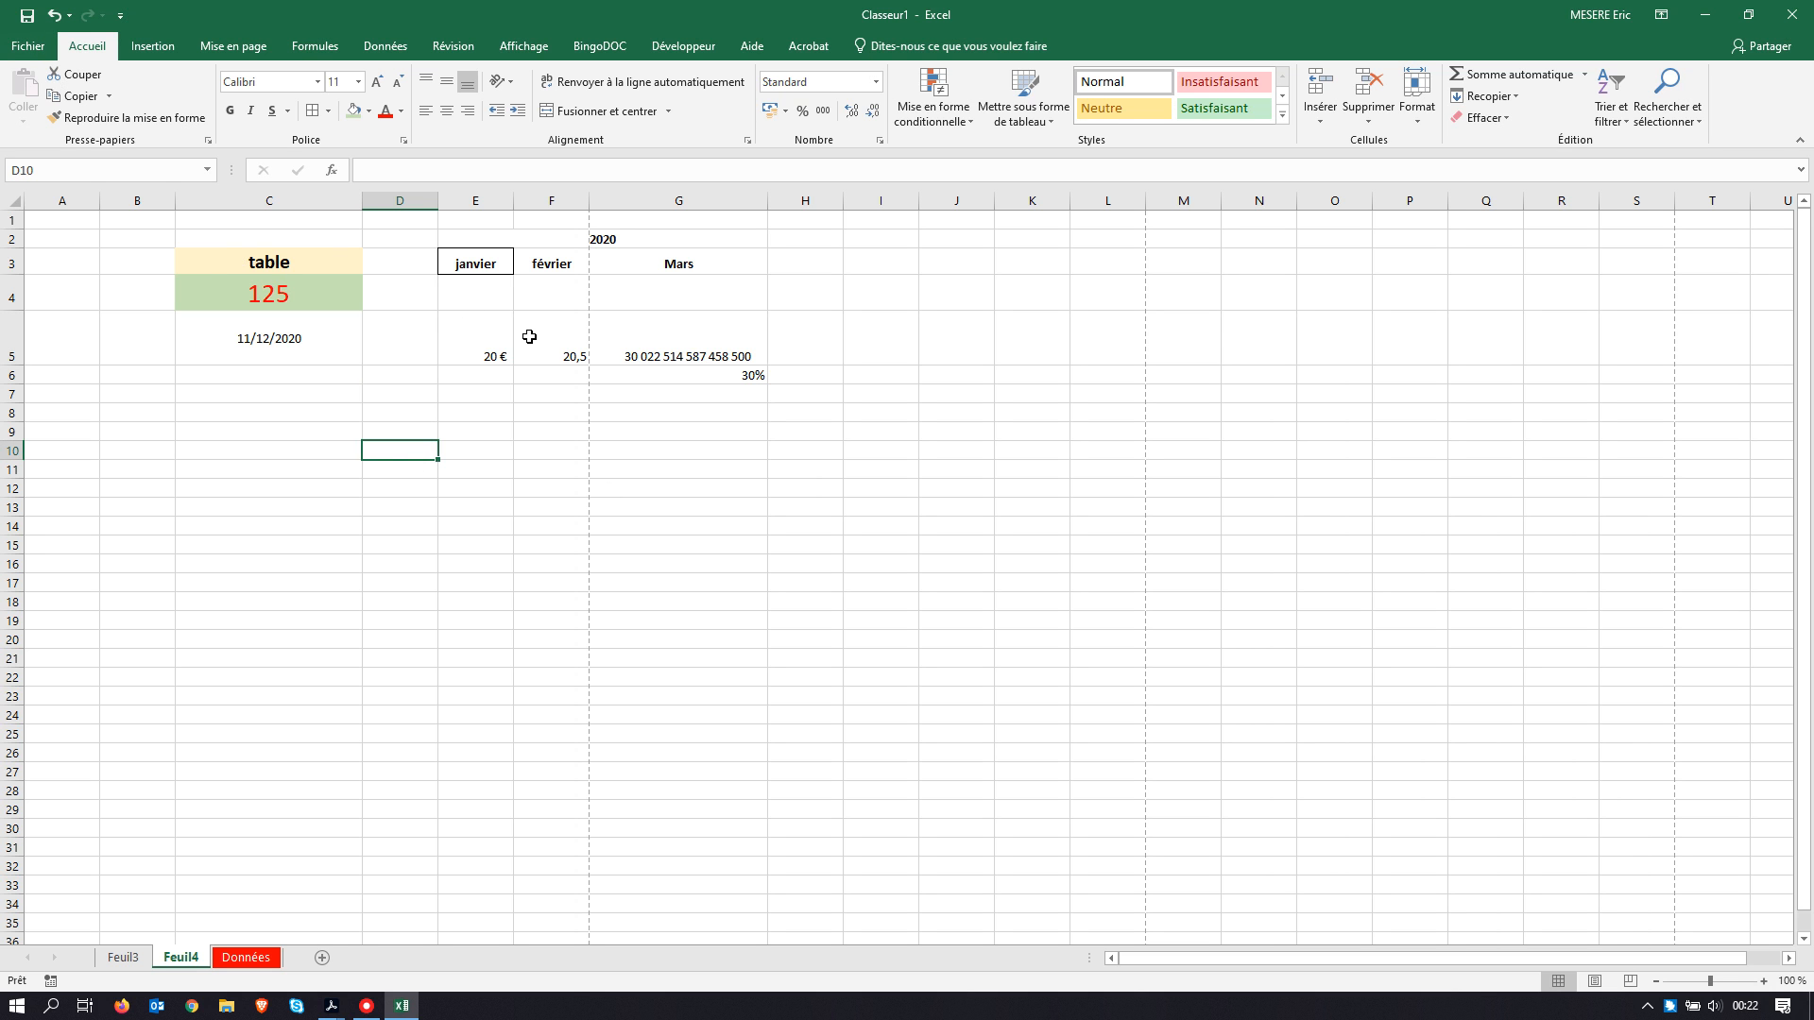
Step: Apply all borders to the whole table range C2:G6
drag(275, 237, 722, 369)
click(424, 451)
drag(277, 237, 668, 371)
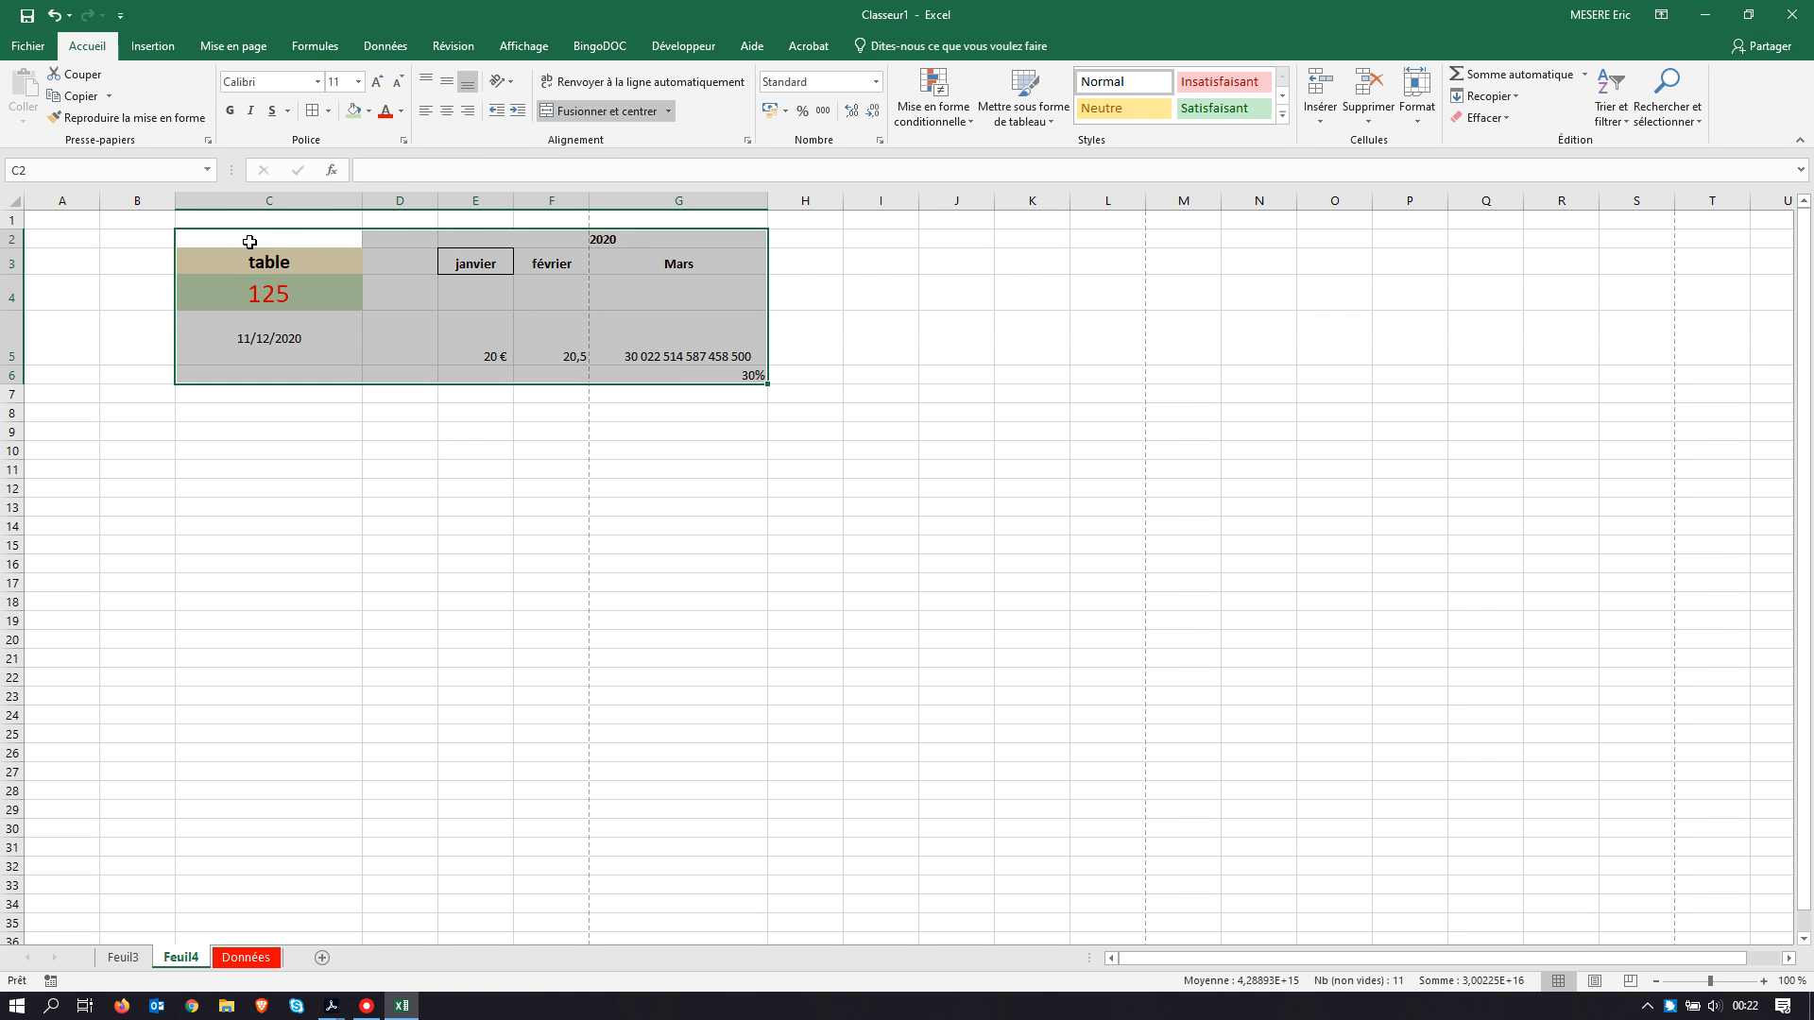
drag(248, 241, 652, 375)
click(328, 112)
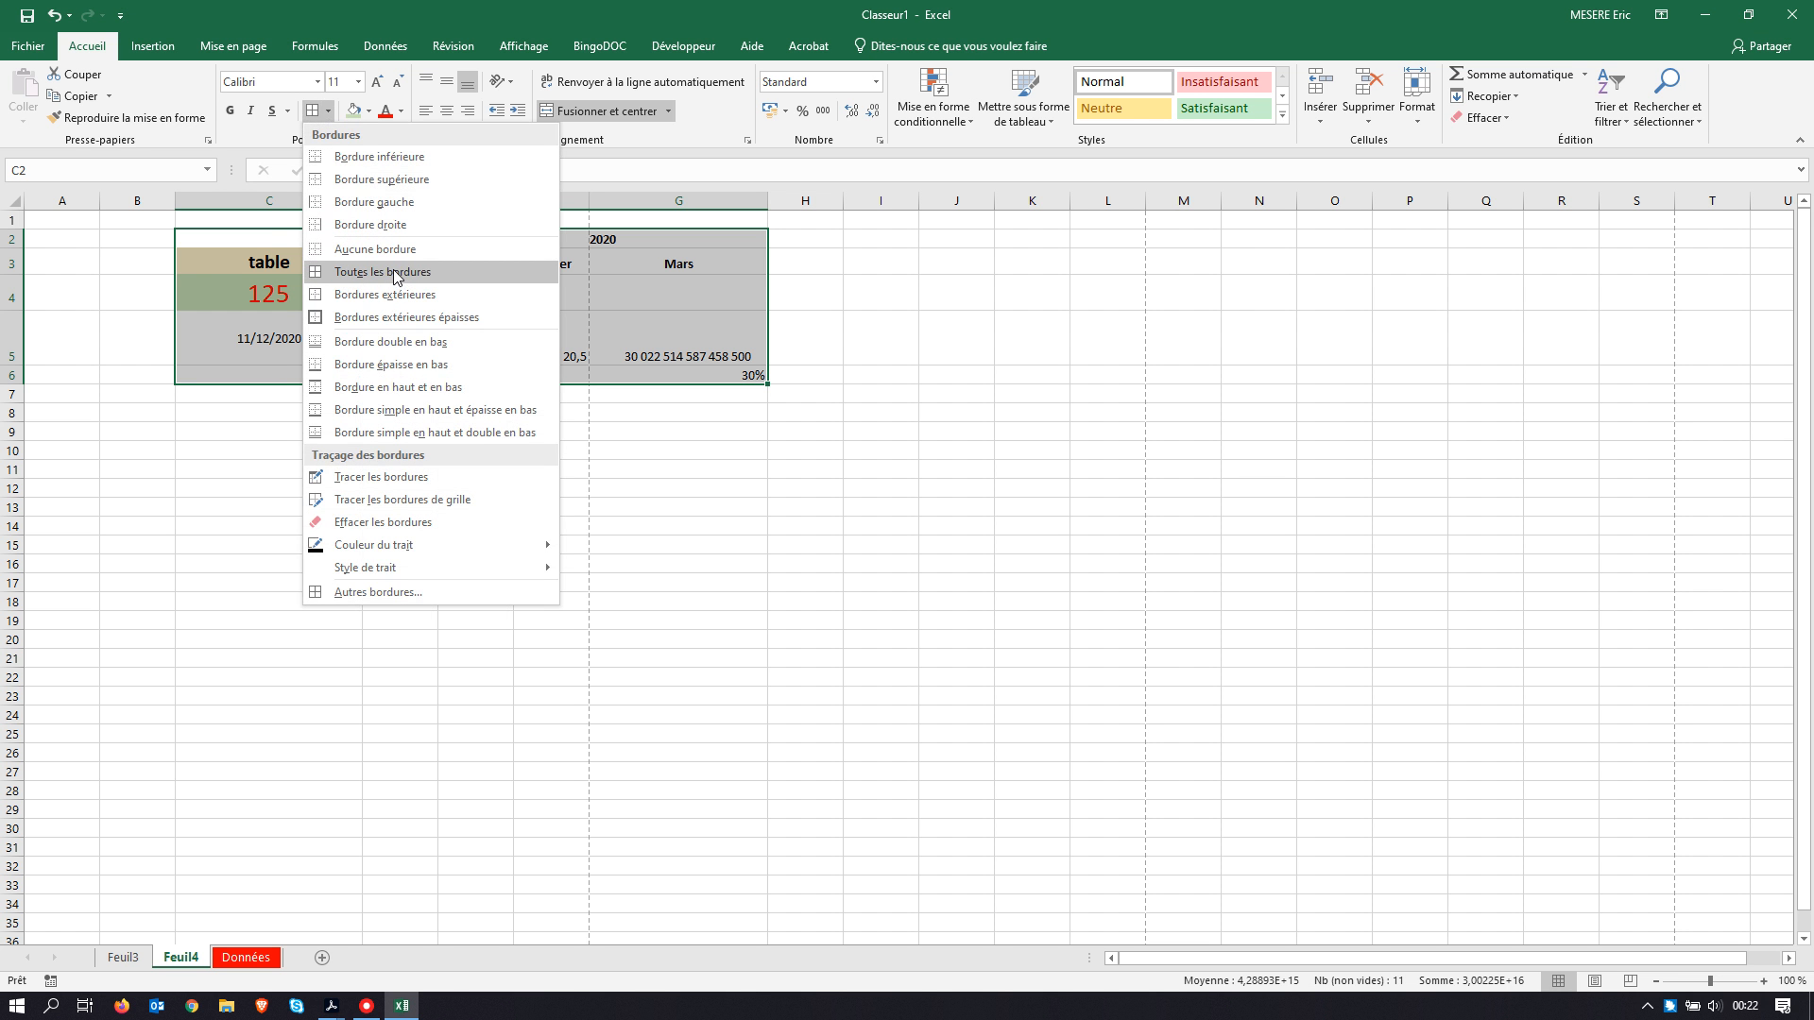
click(394, 274)
click(374, 465)
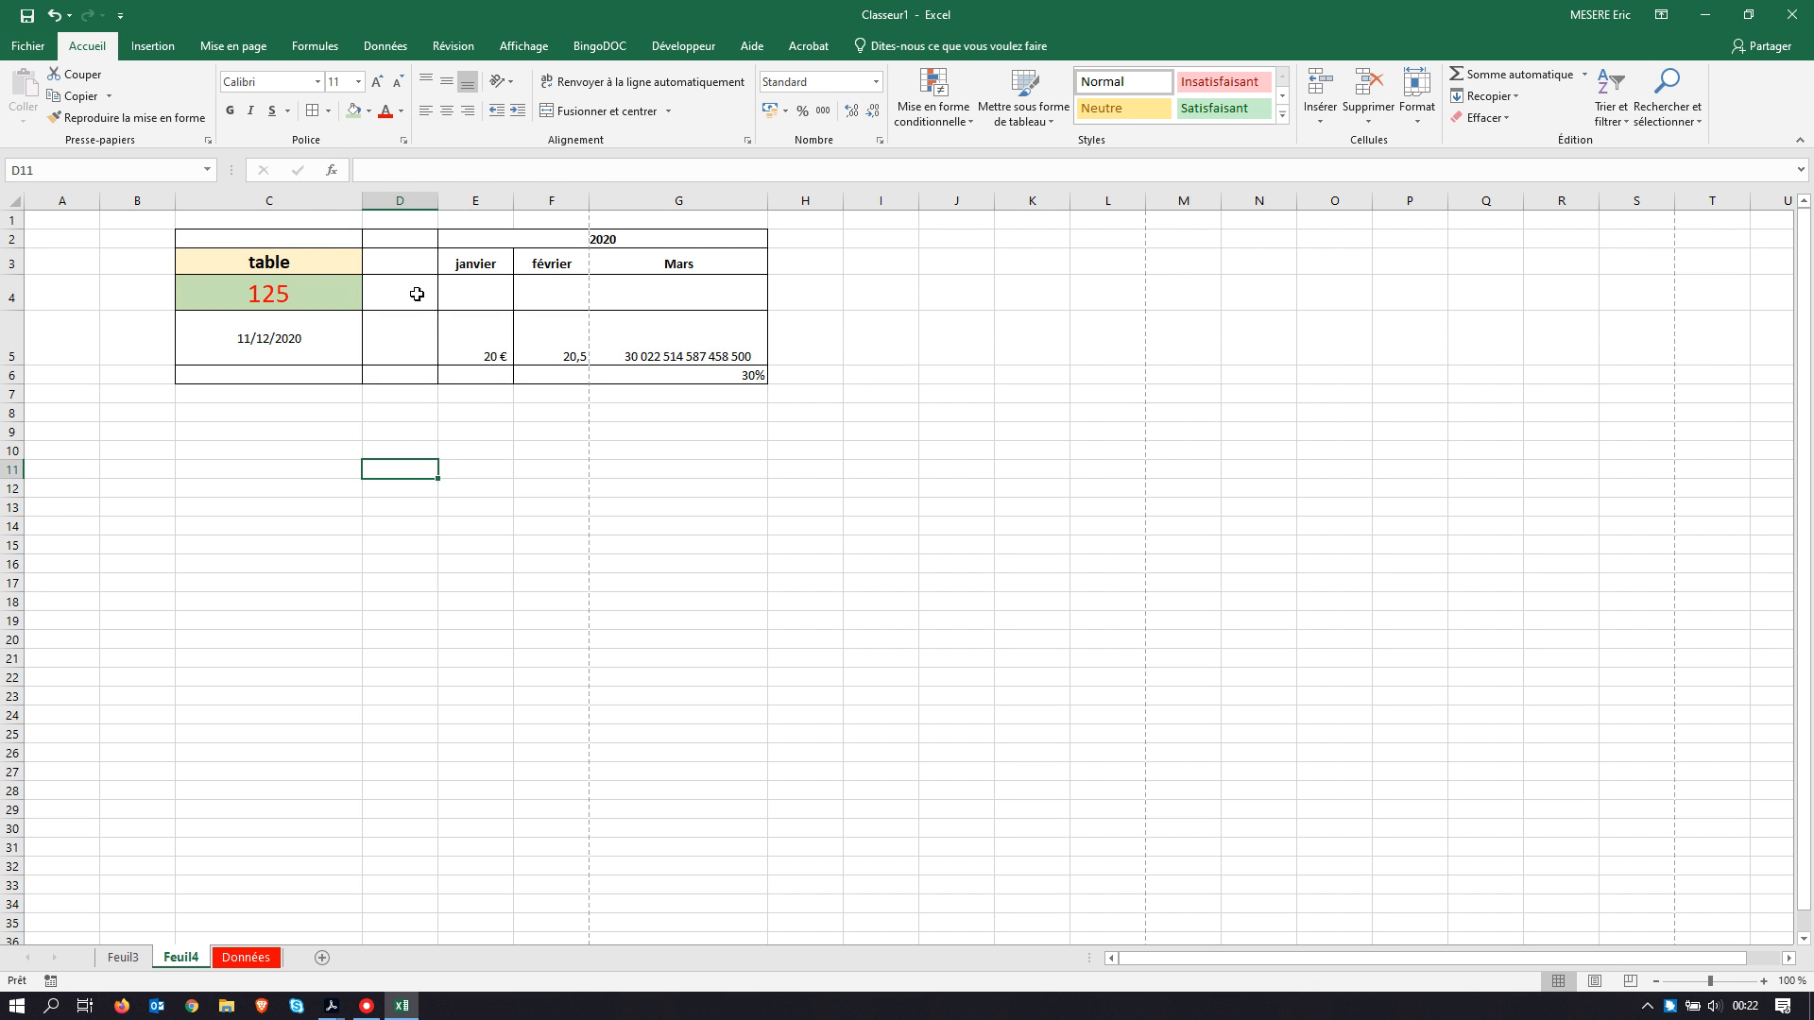
Step: Preview how the fully bordered table prints and go back to the worksheet
click(29, 45)
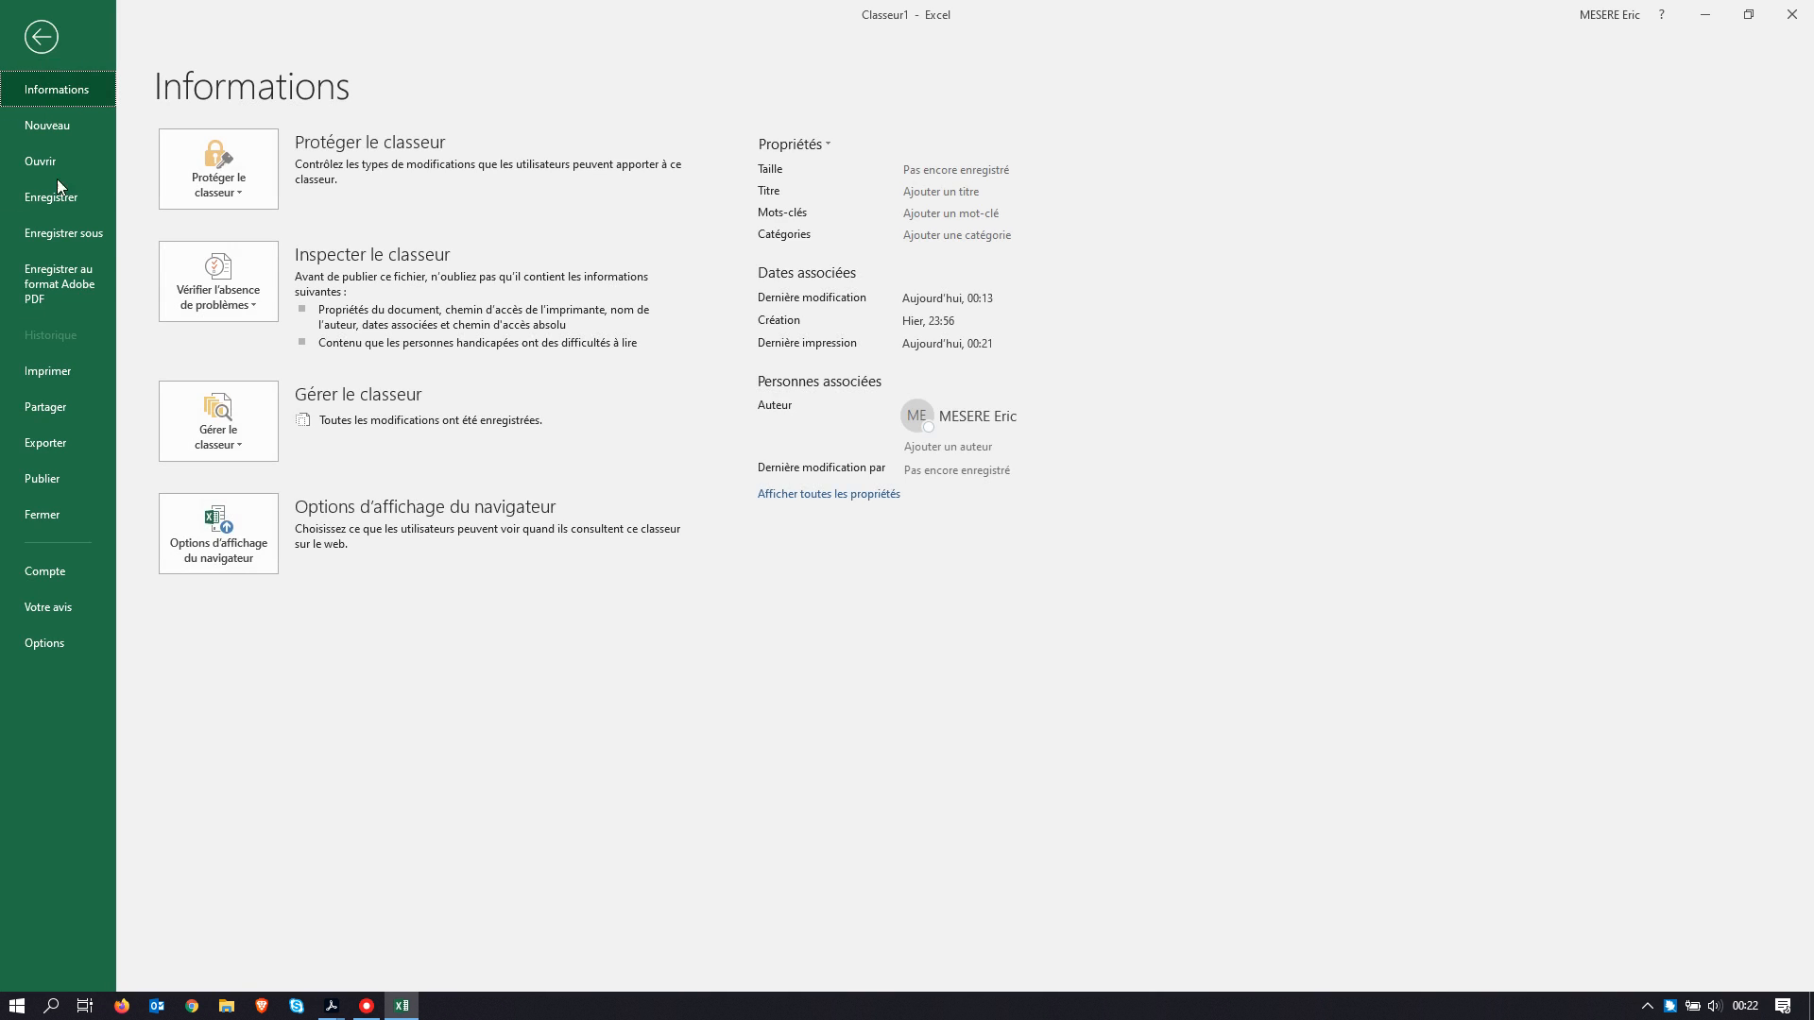
click(58, 370)
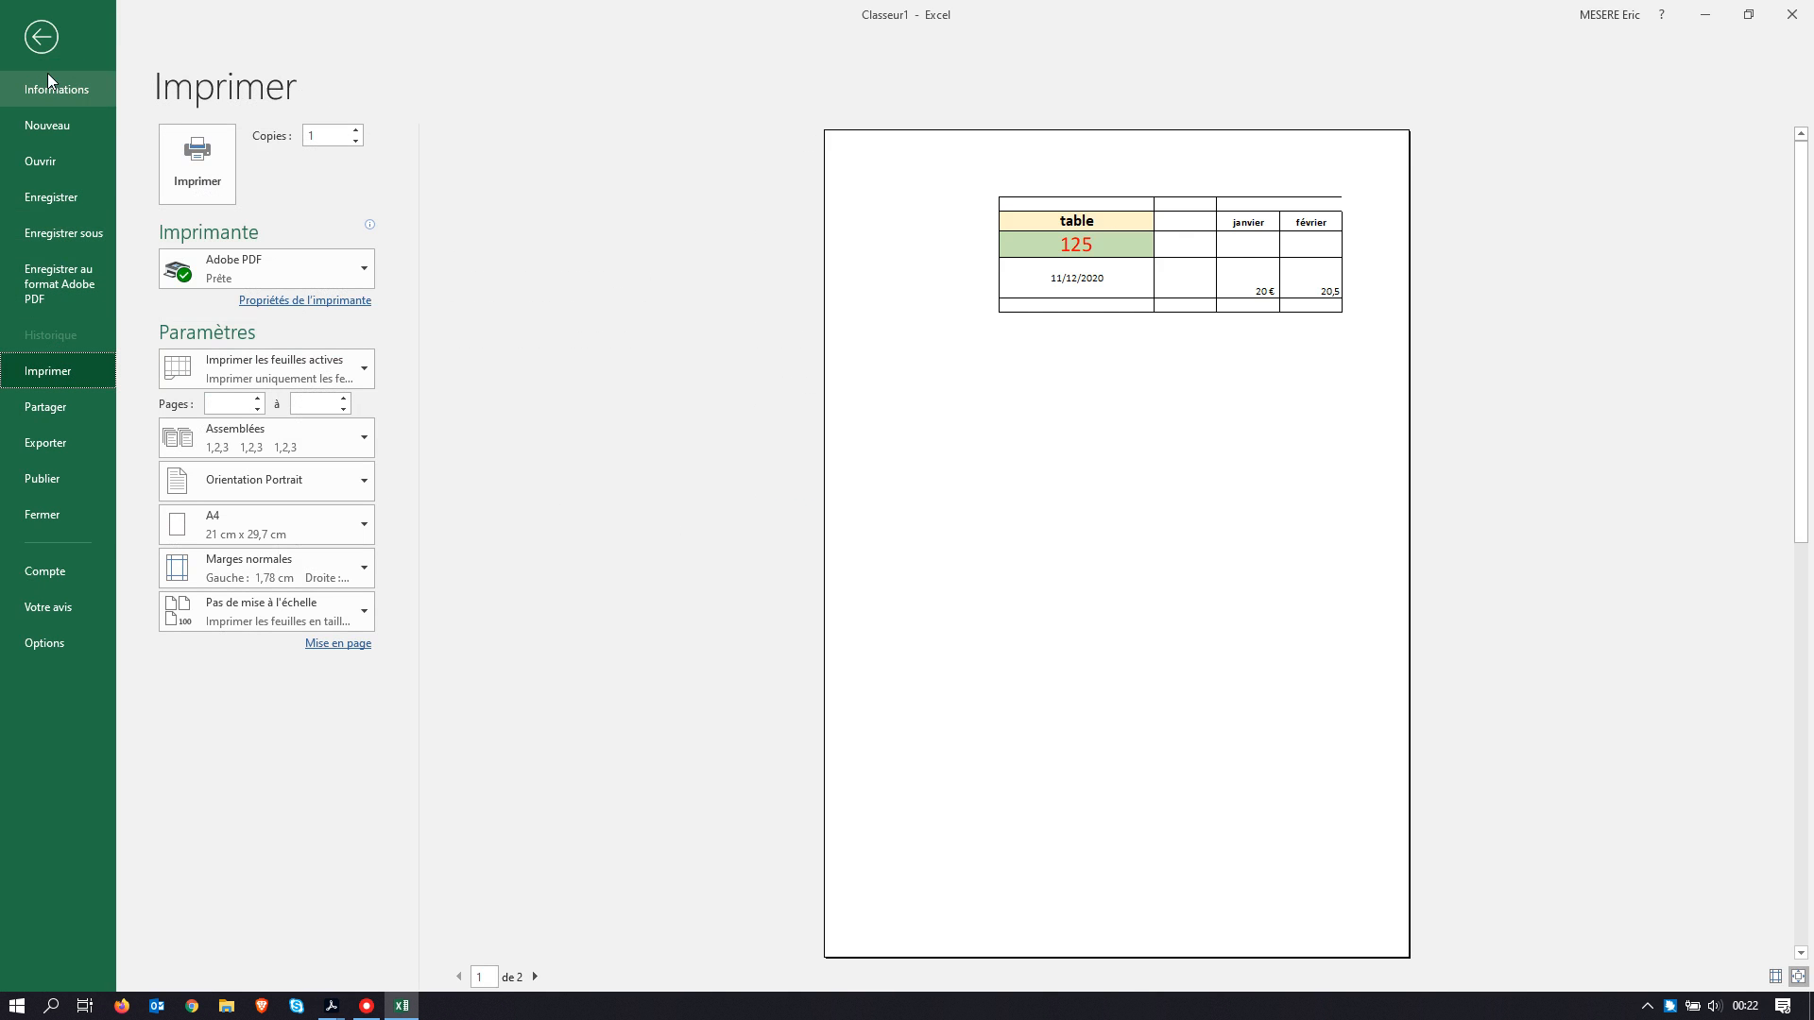
click(41, 44)
click(302, 544)
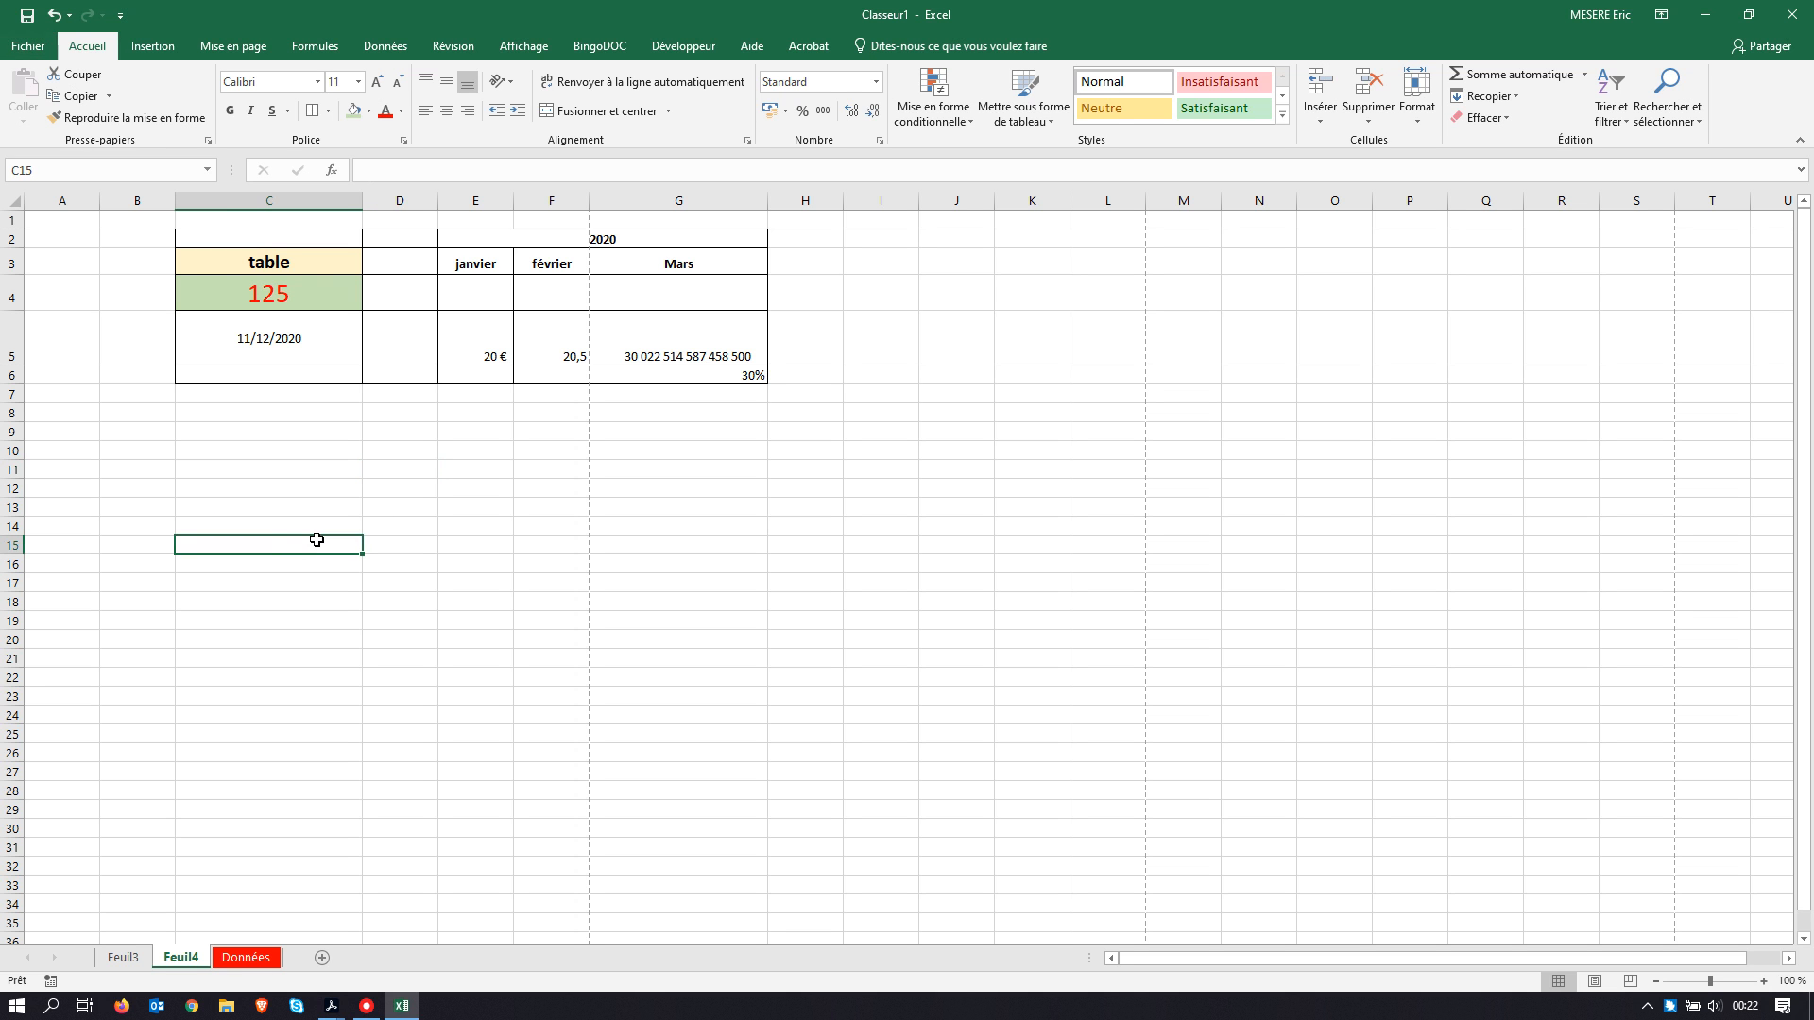
Step: Try out selecting all of column C, all of row 3 and single empty cells below the table
drag(257, 238, 397, 376)
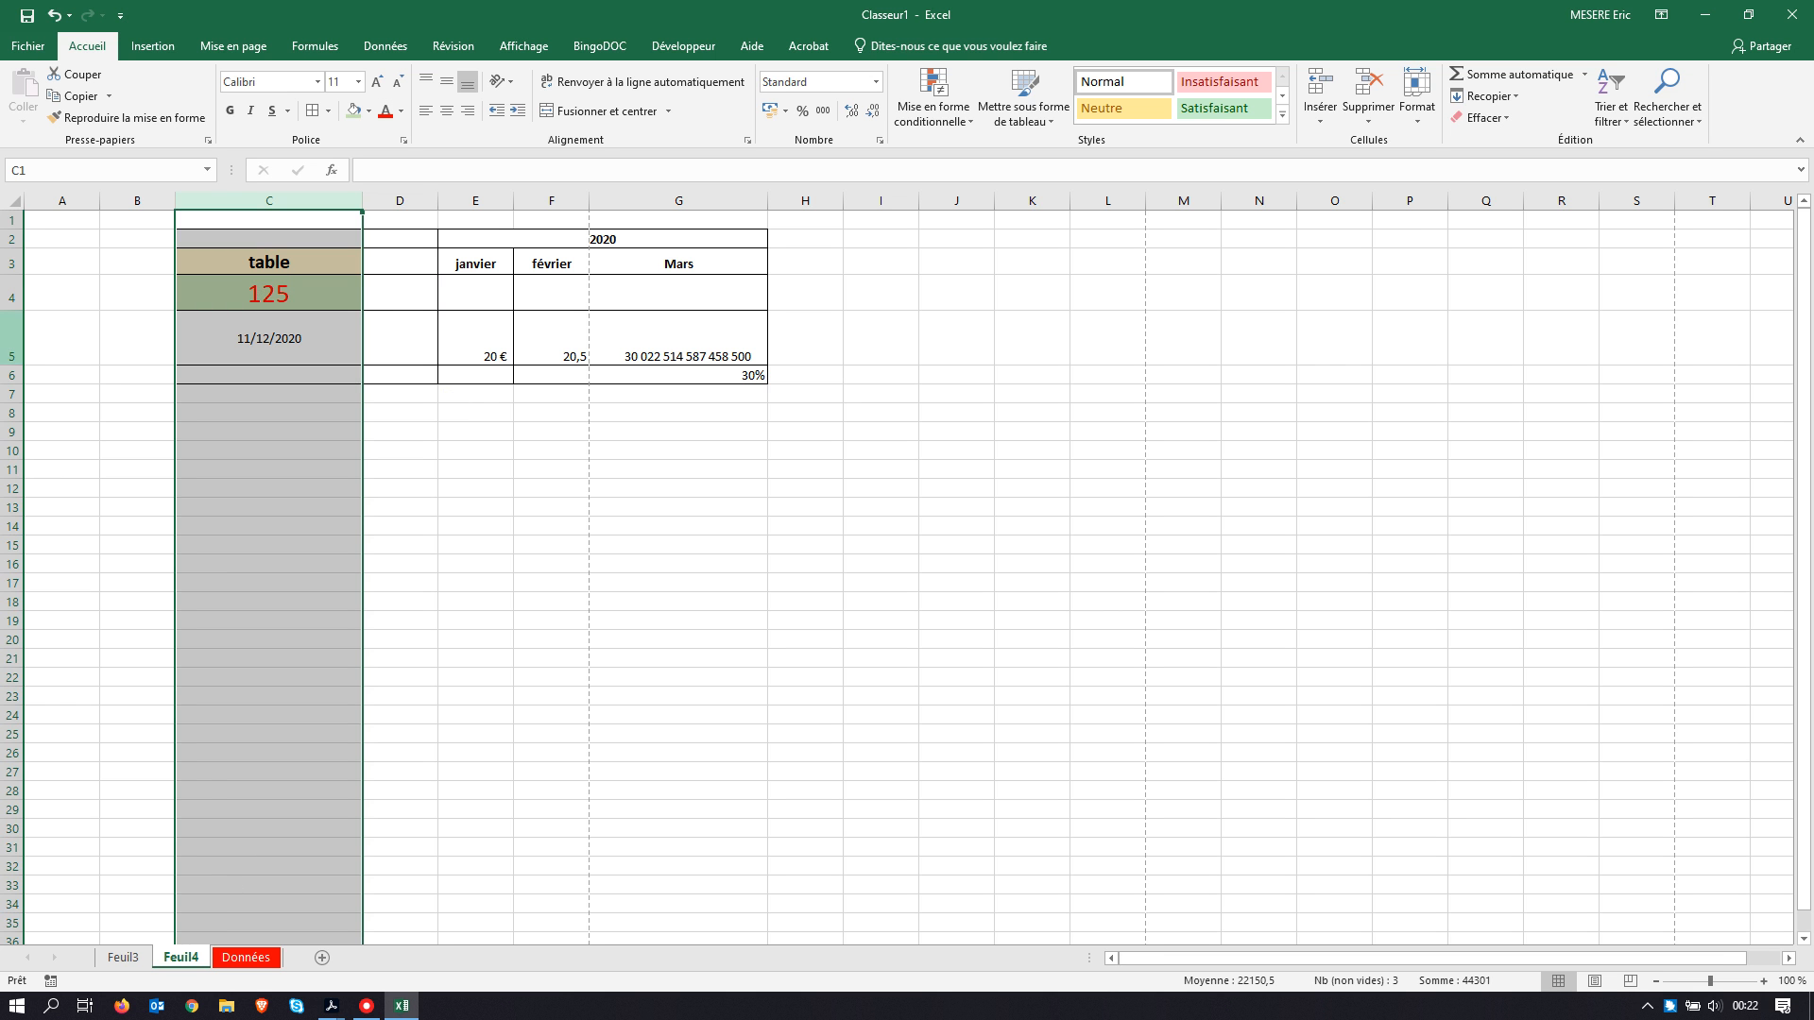
click(9, 255)
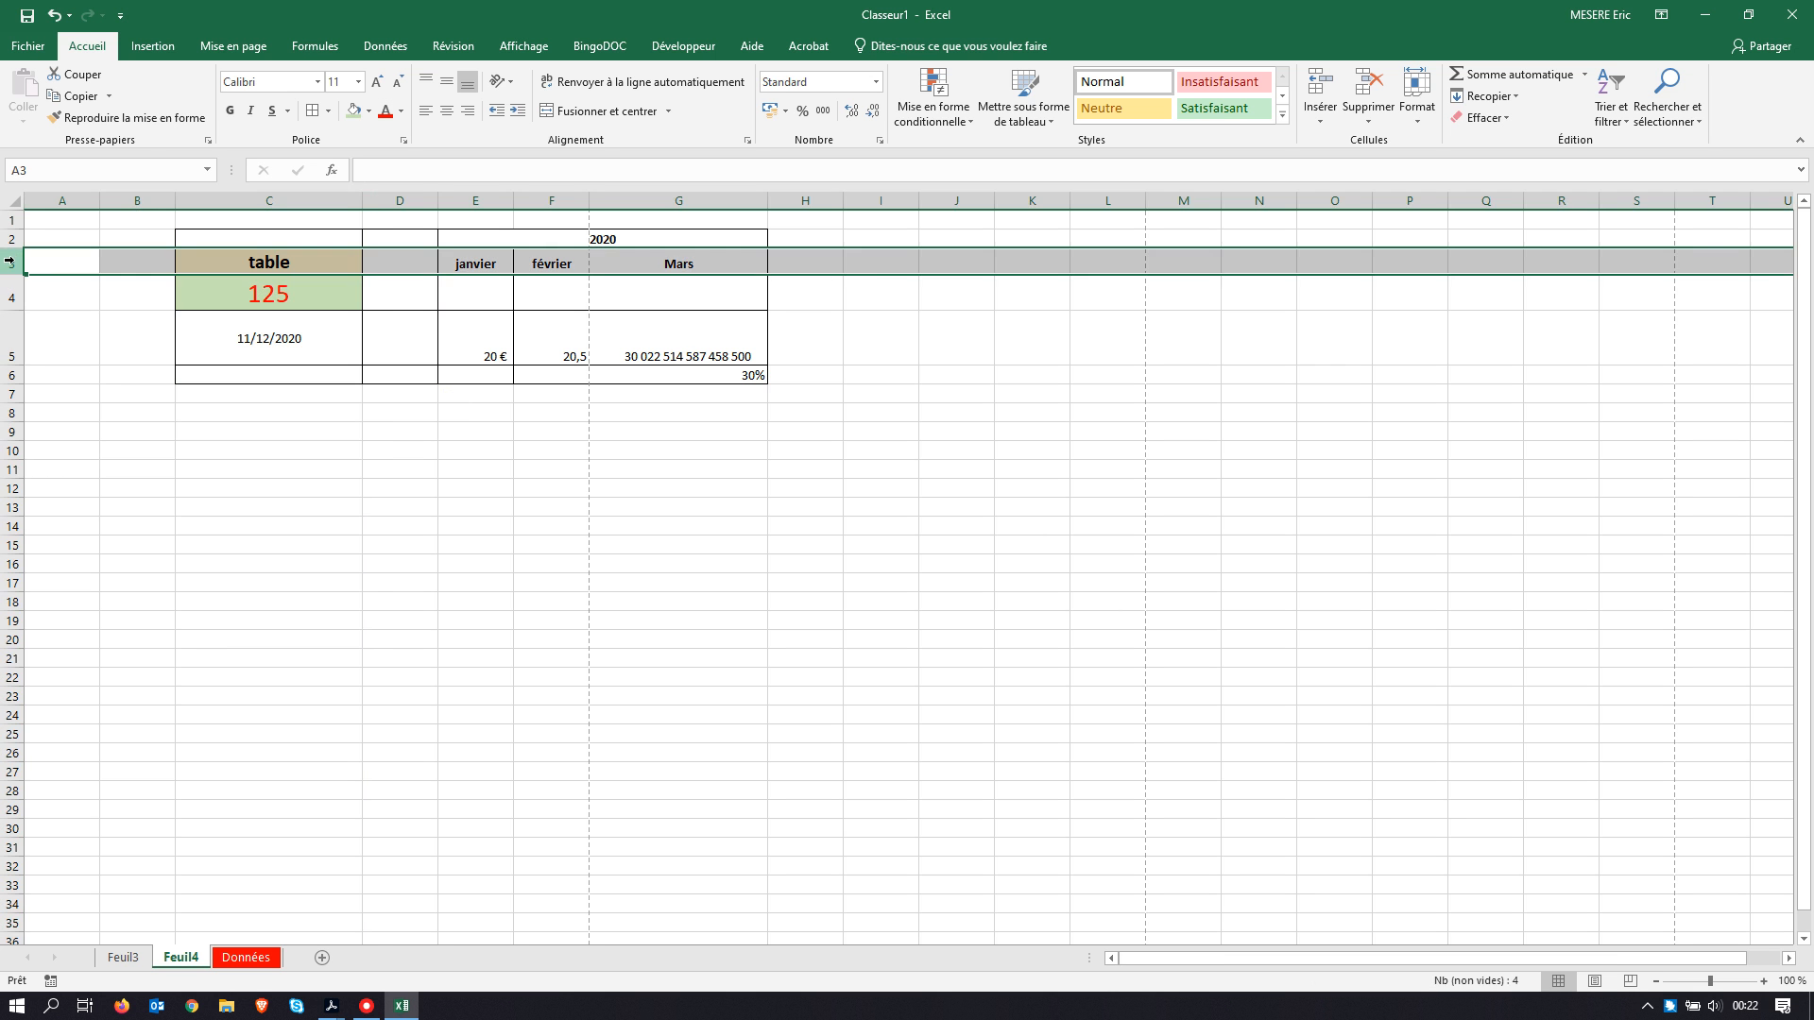
click(187, 409)
click(198, 529)
drag(477, 508, 477, 488)
click(448, 415)
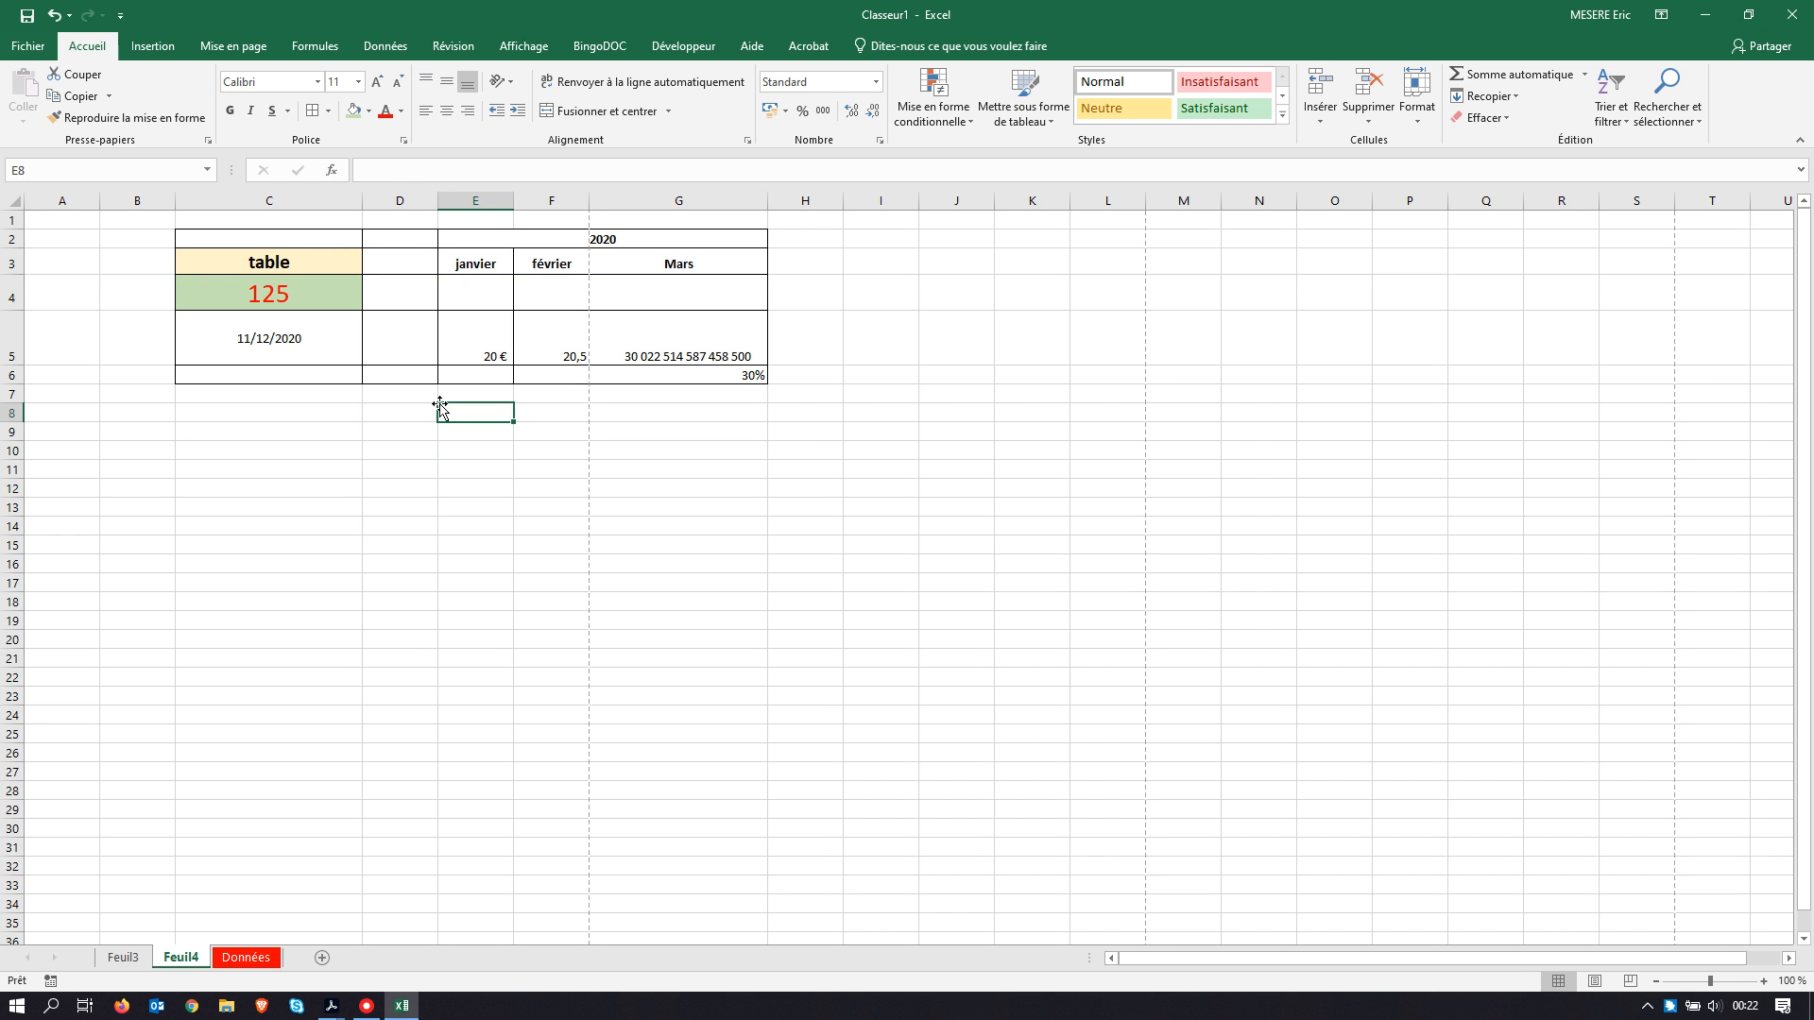
click(217, 430)
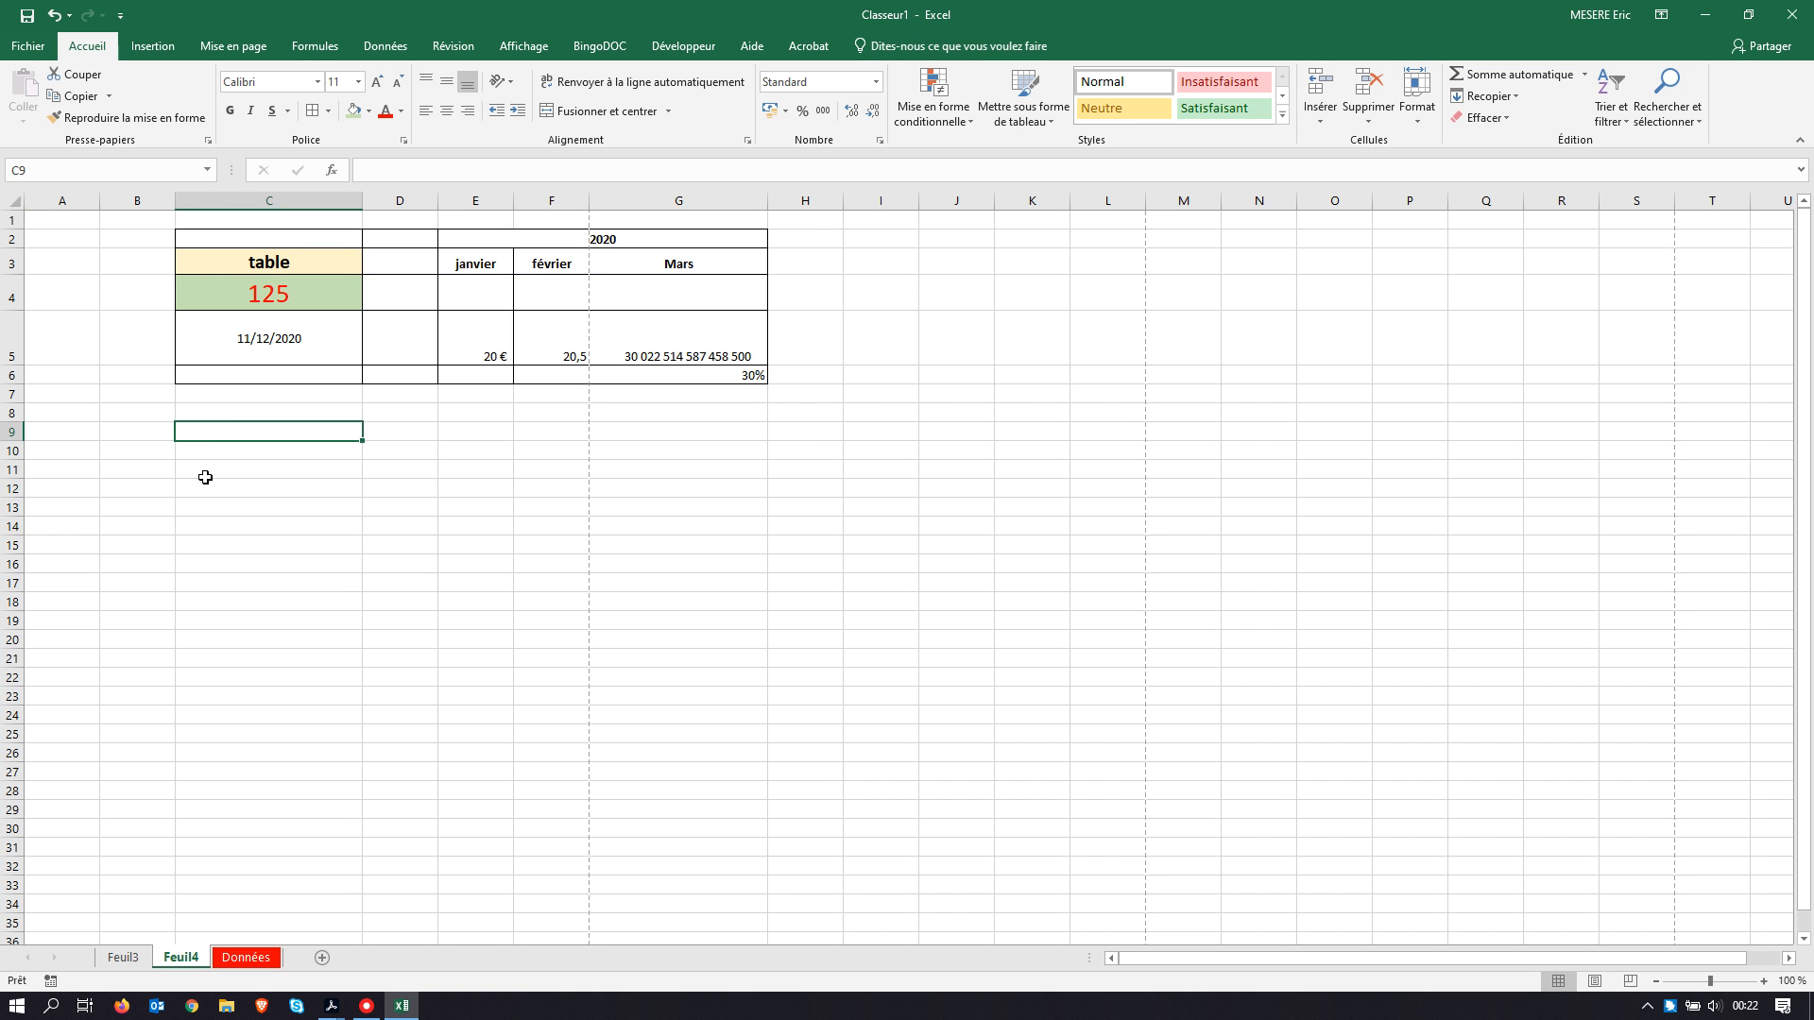
click(208, 411)
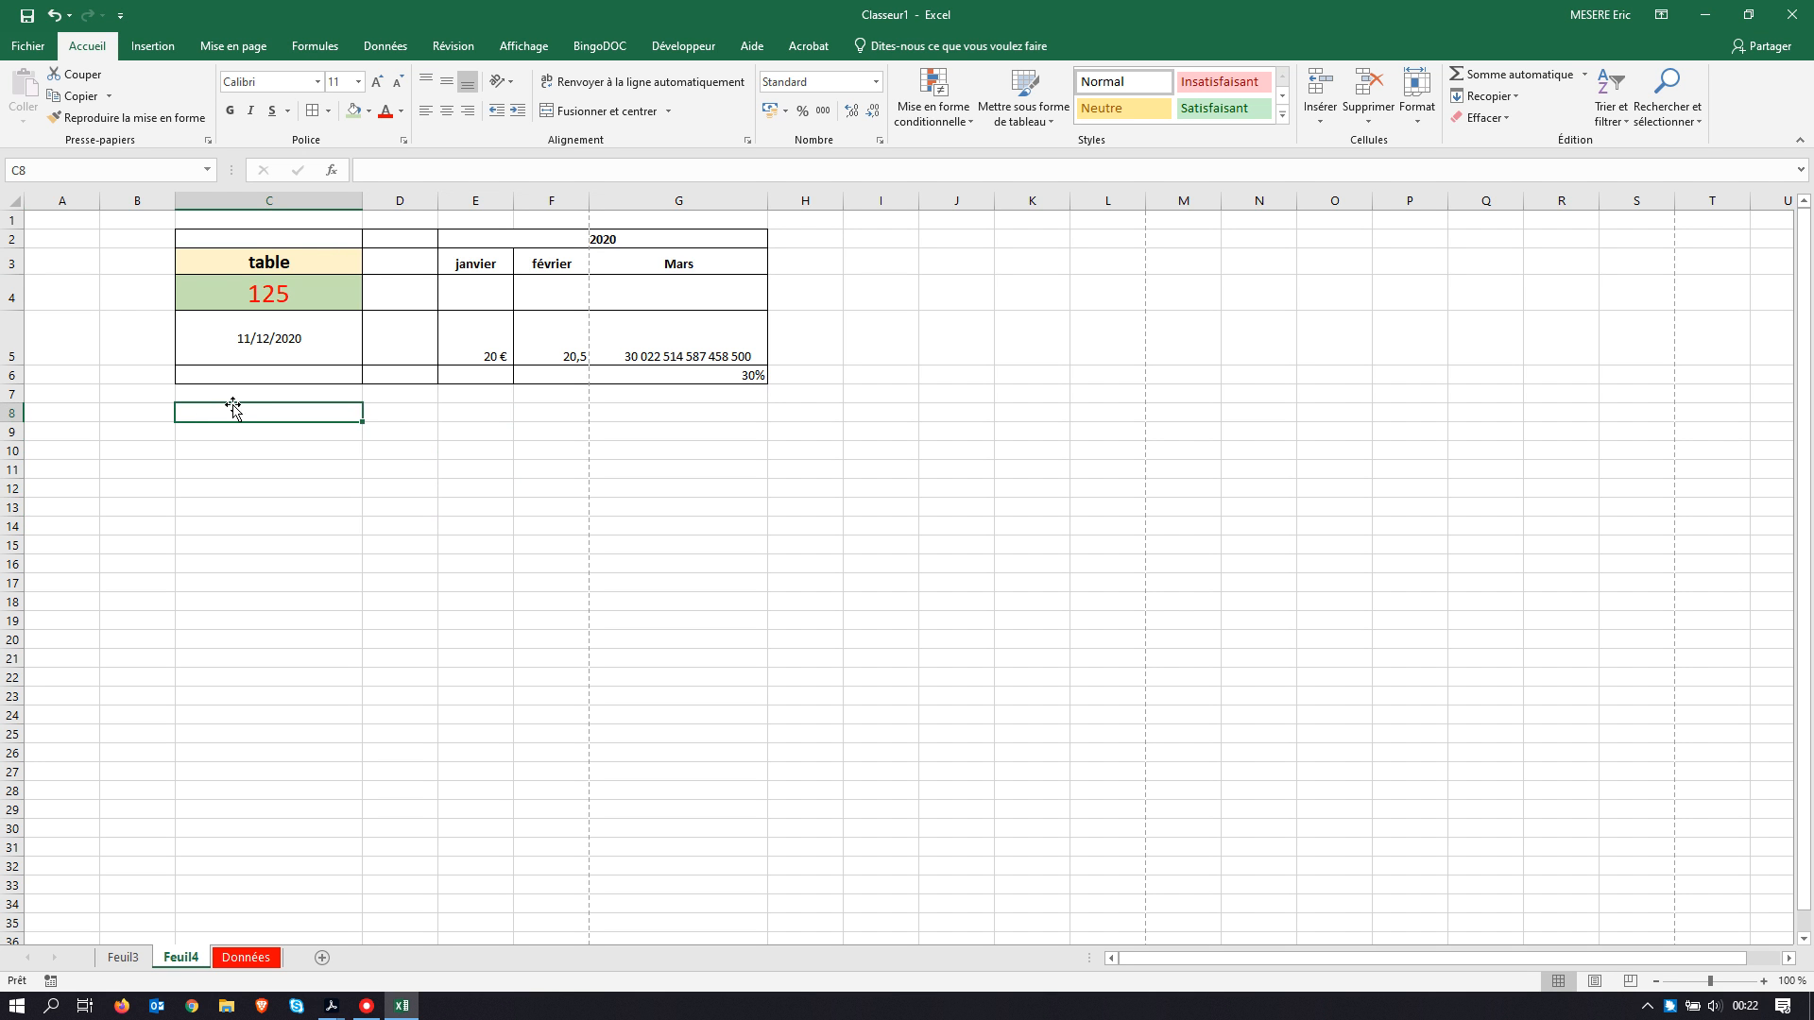
click(276, 453)
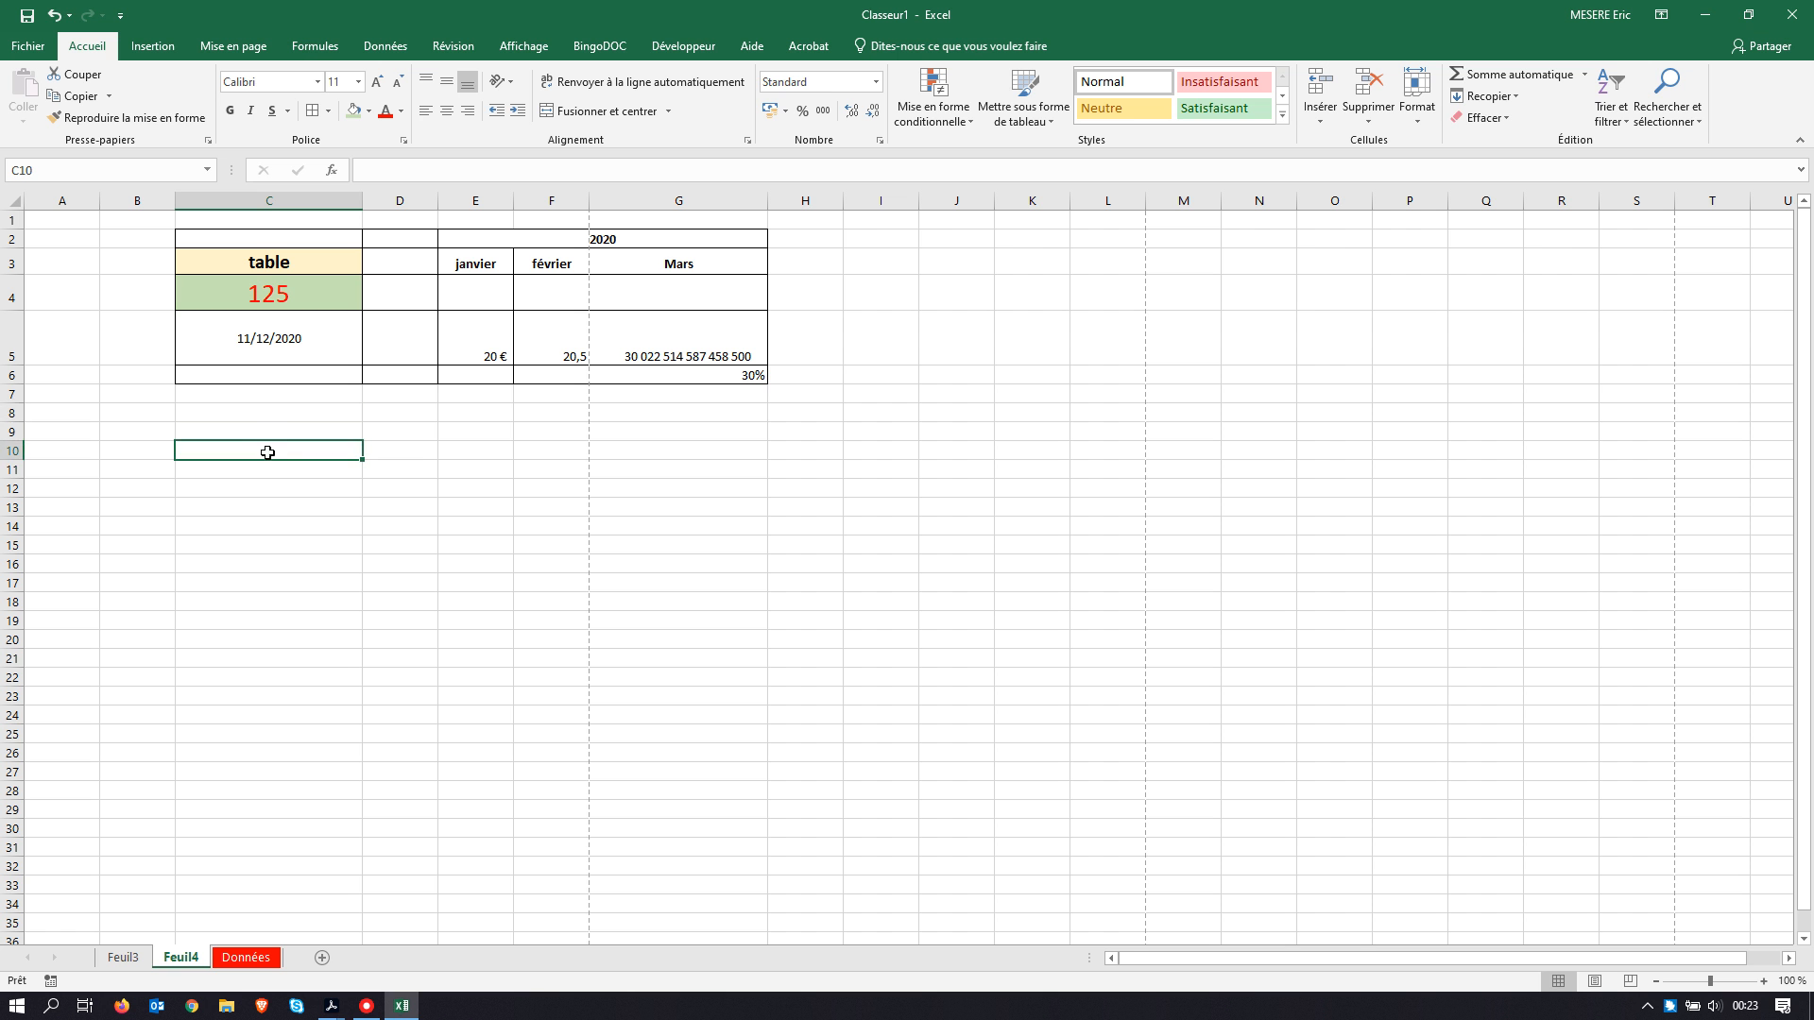
Step: Fill C8, C10, C13, E10, E14, C18:D18, C25:D25, F10:F12, F18:F20, A8:A11, A13:A14, B15 and B19:B21 together with dark orange
click(261, 414)
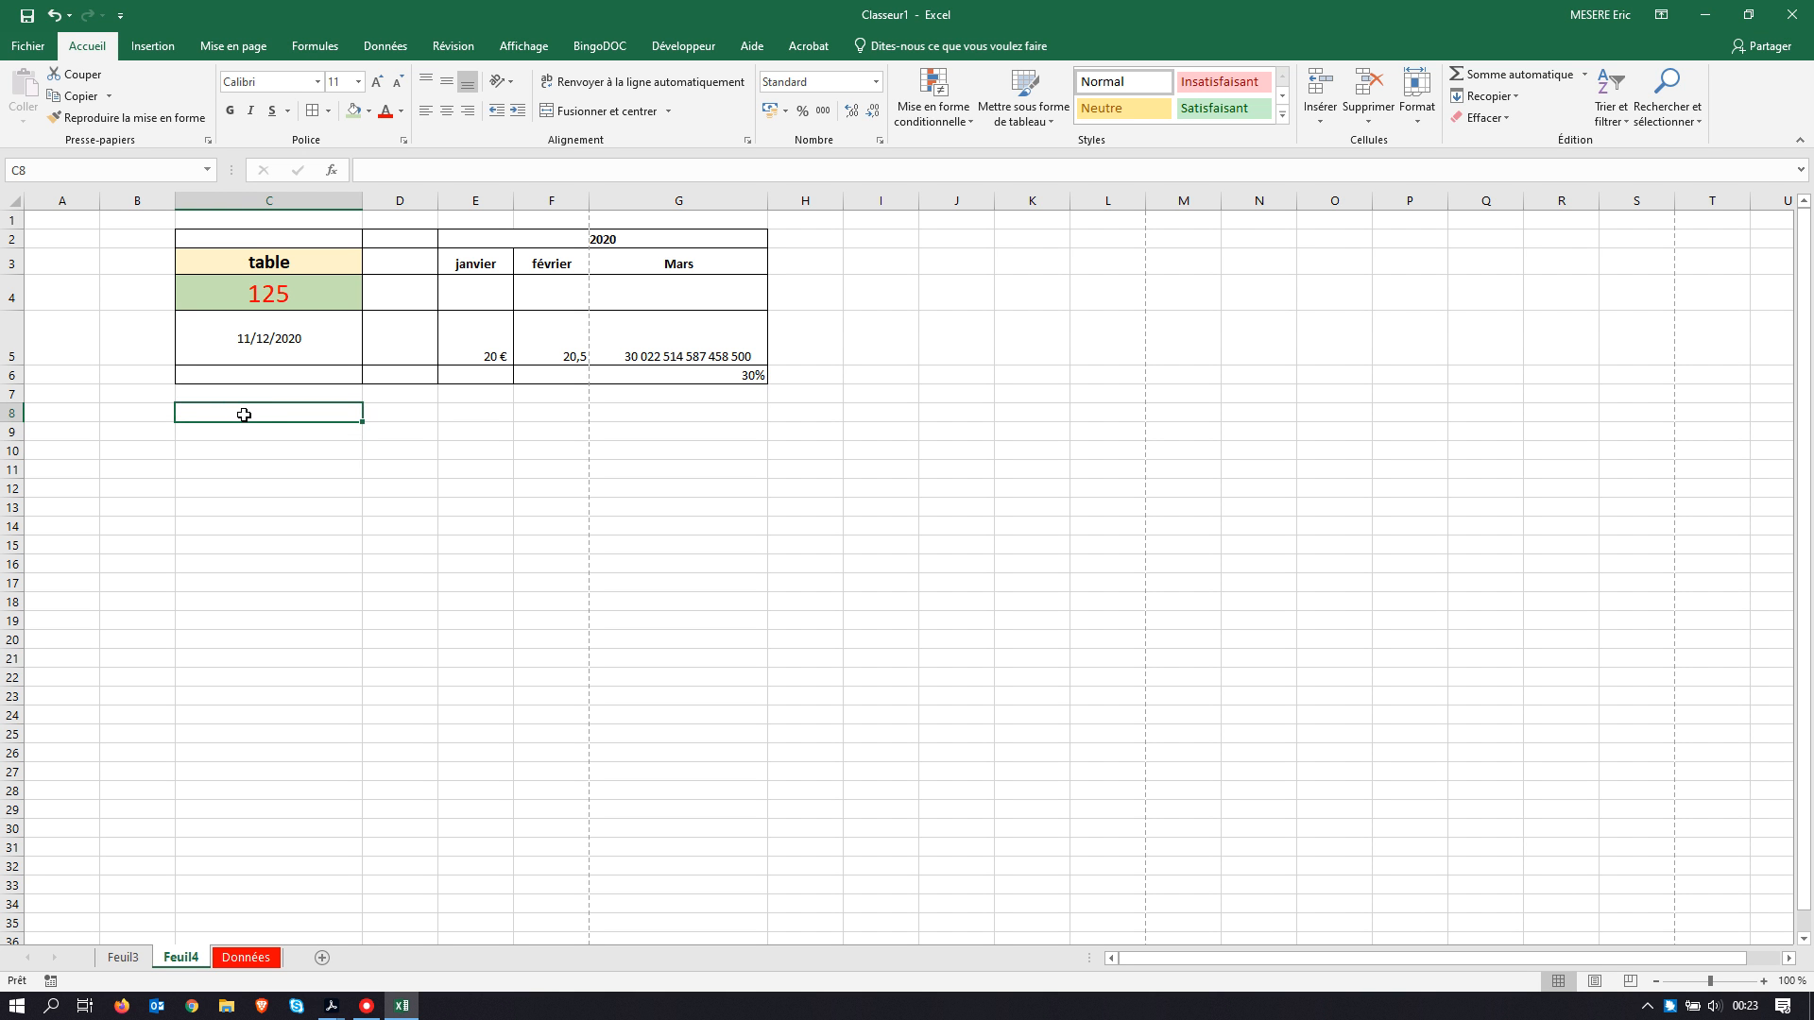
ctrl+click(239, 452)
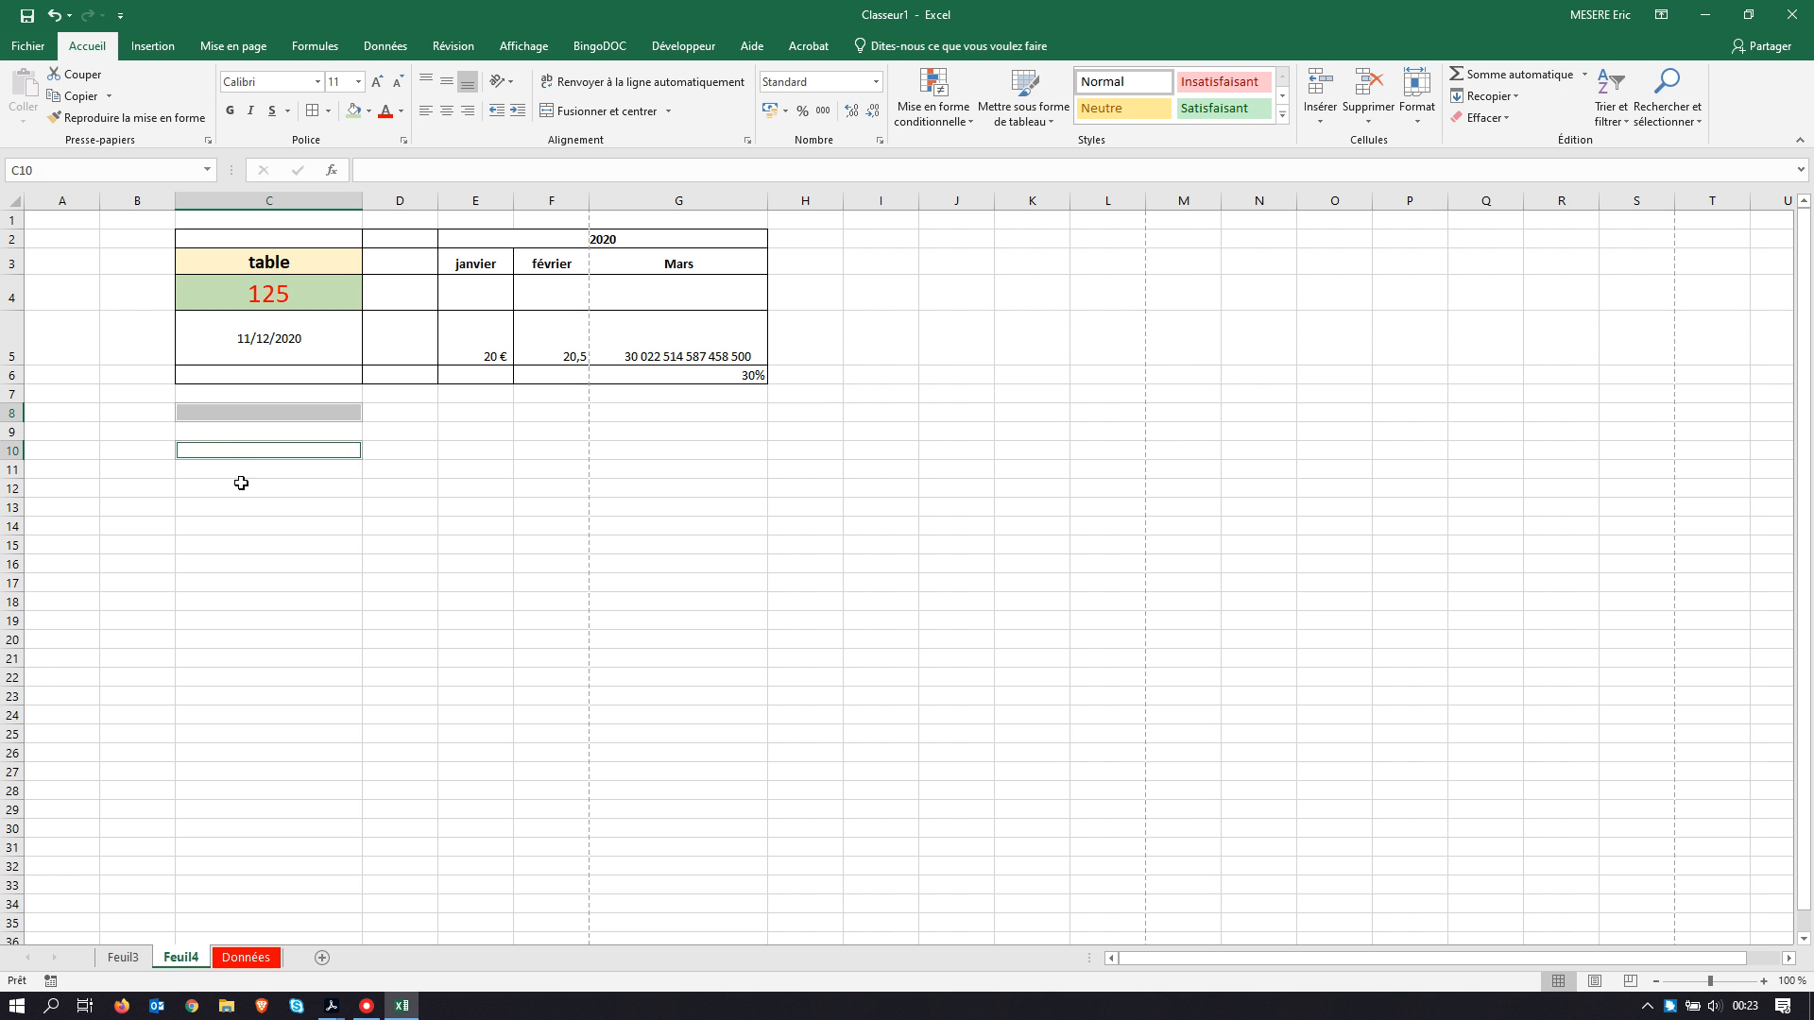
ctrl+click(255, 509)
ctrl+click(441, 527)
ctrl+click(486, 451)
ctrl+click(396, 599)
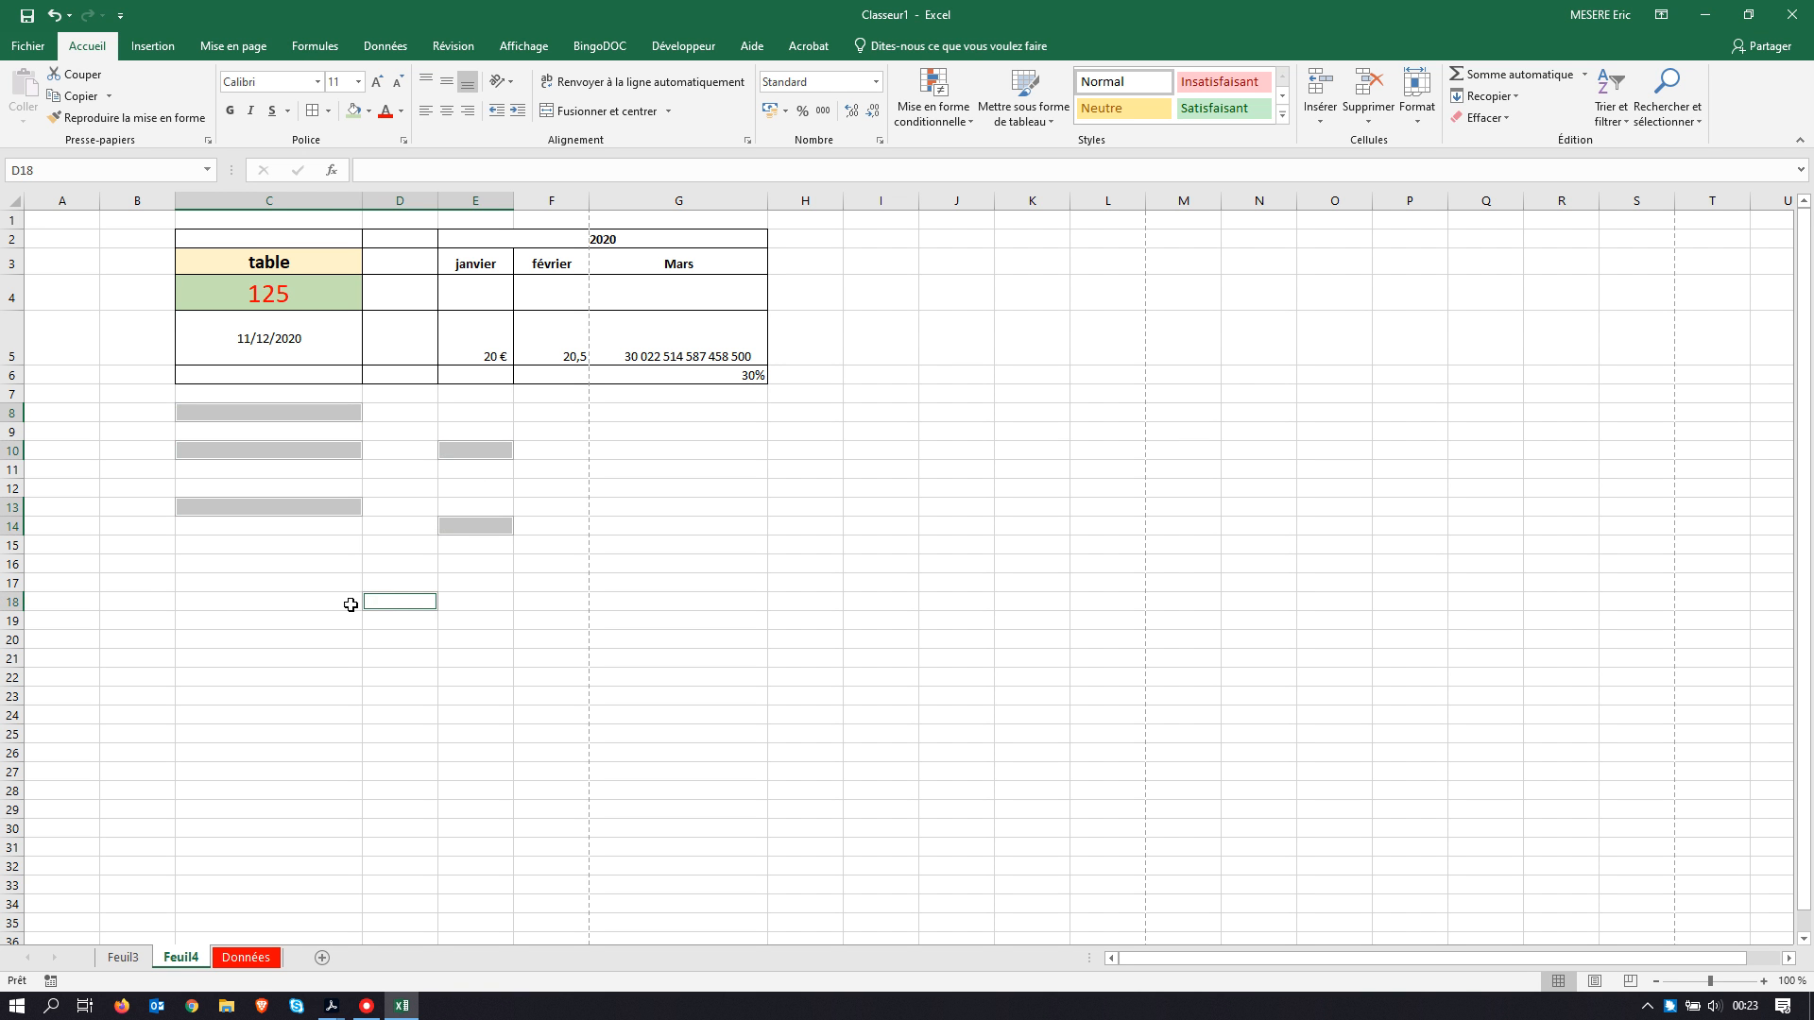
ctrl+click(230, 602)
drag(312, 733, 409, 734)
drag(551, 602, 551, 640)
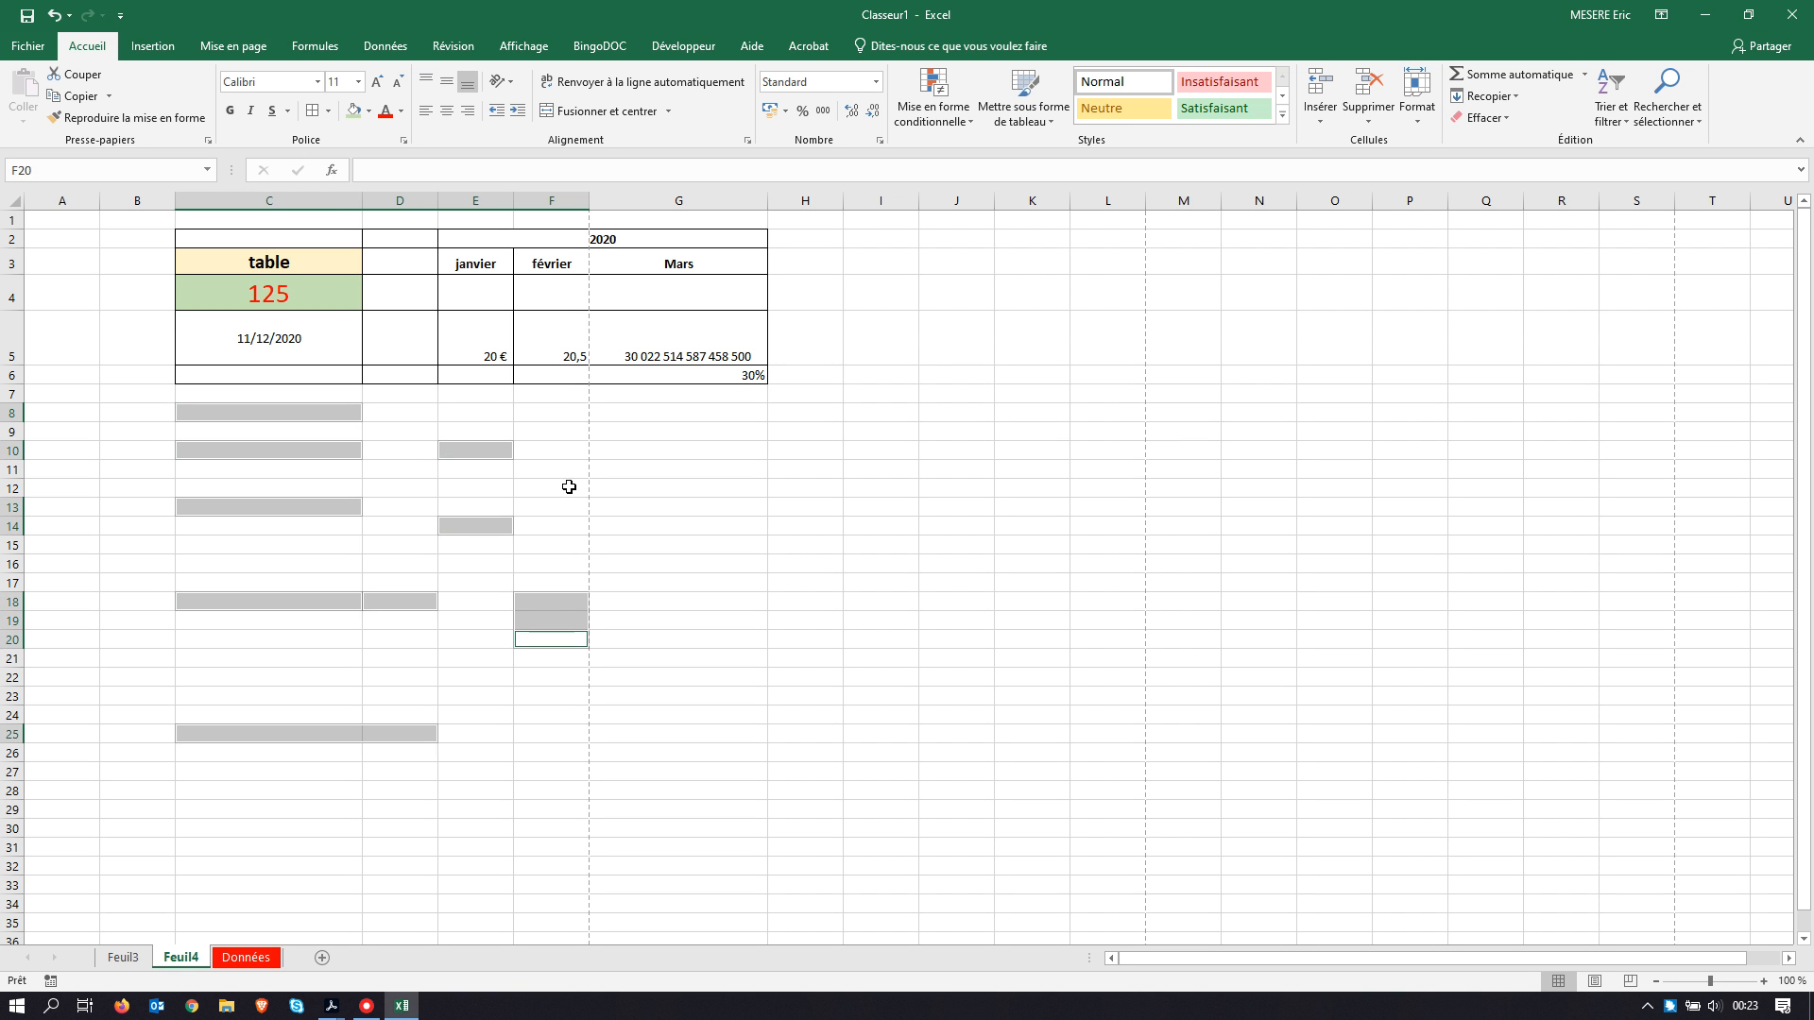
drag(569, 488, 551, 451)
drag(85, 413, 74, 470)
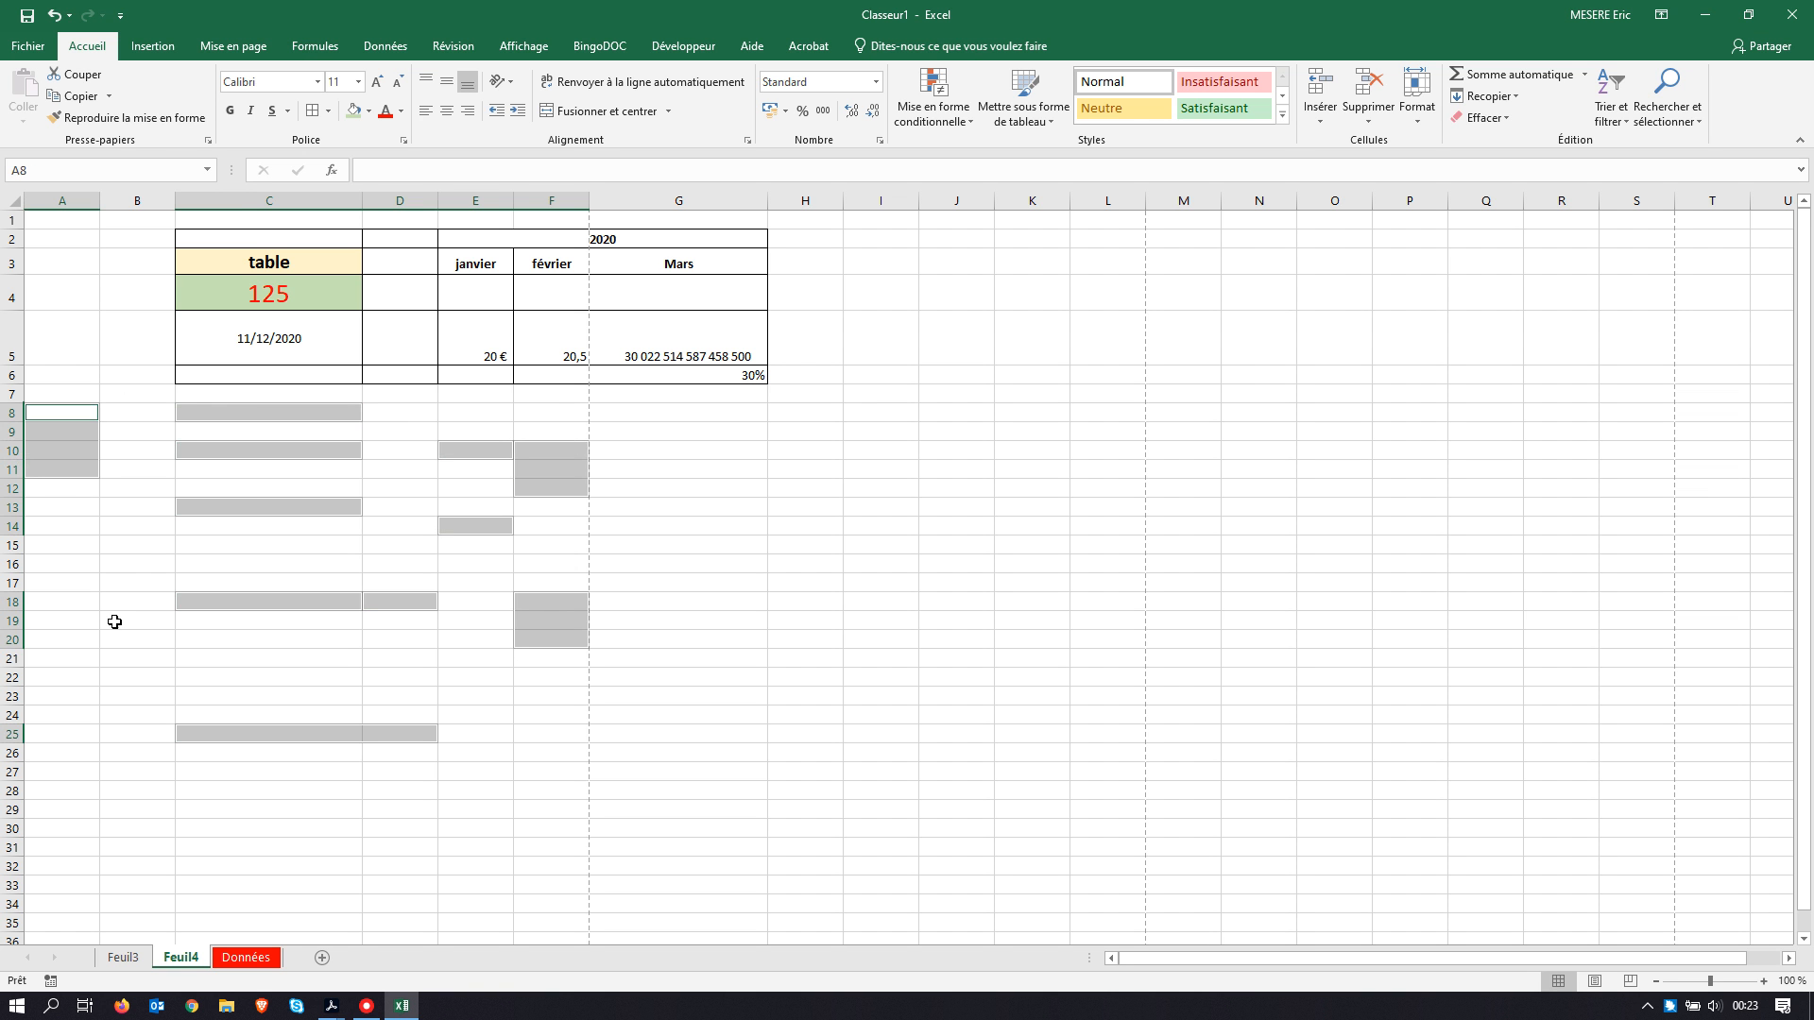
drag(114, 619, 123, 658)
ctrl+click(132, 544)
ctrl+click(57, 526)
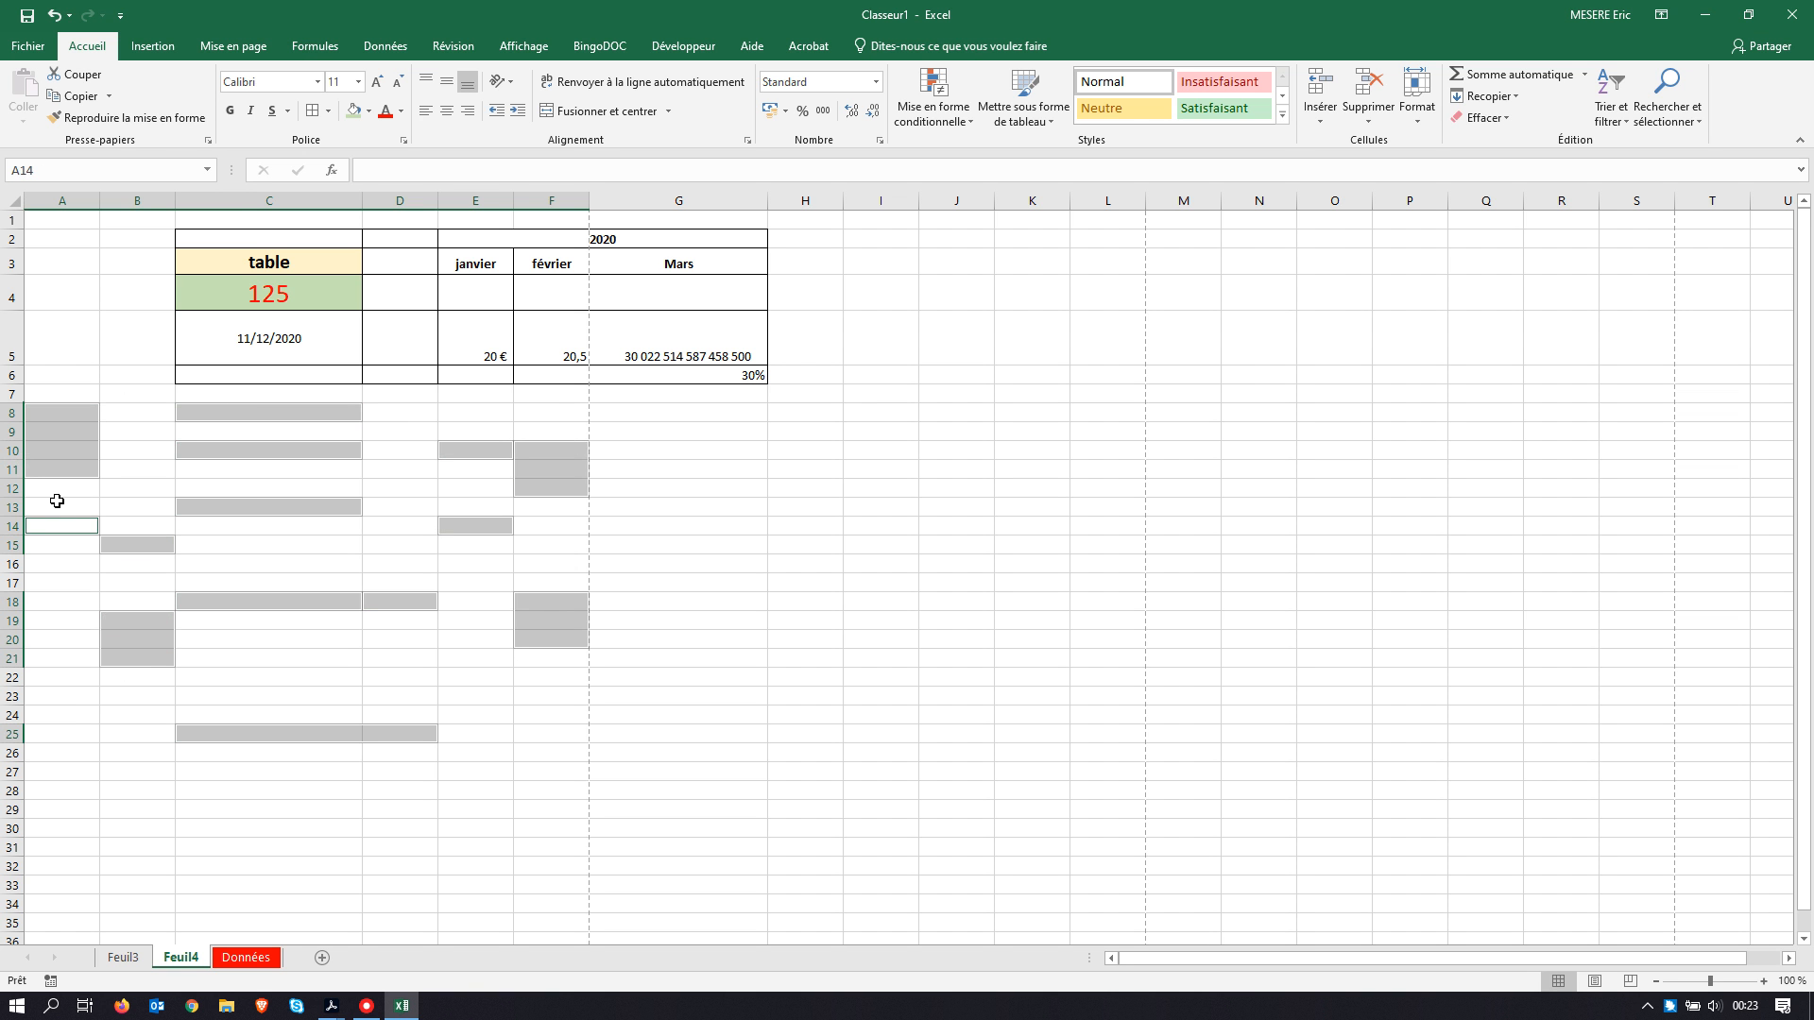
ctrl+click(57, 505)
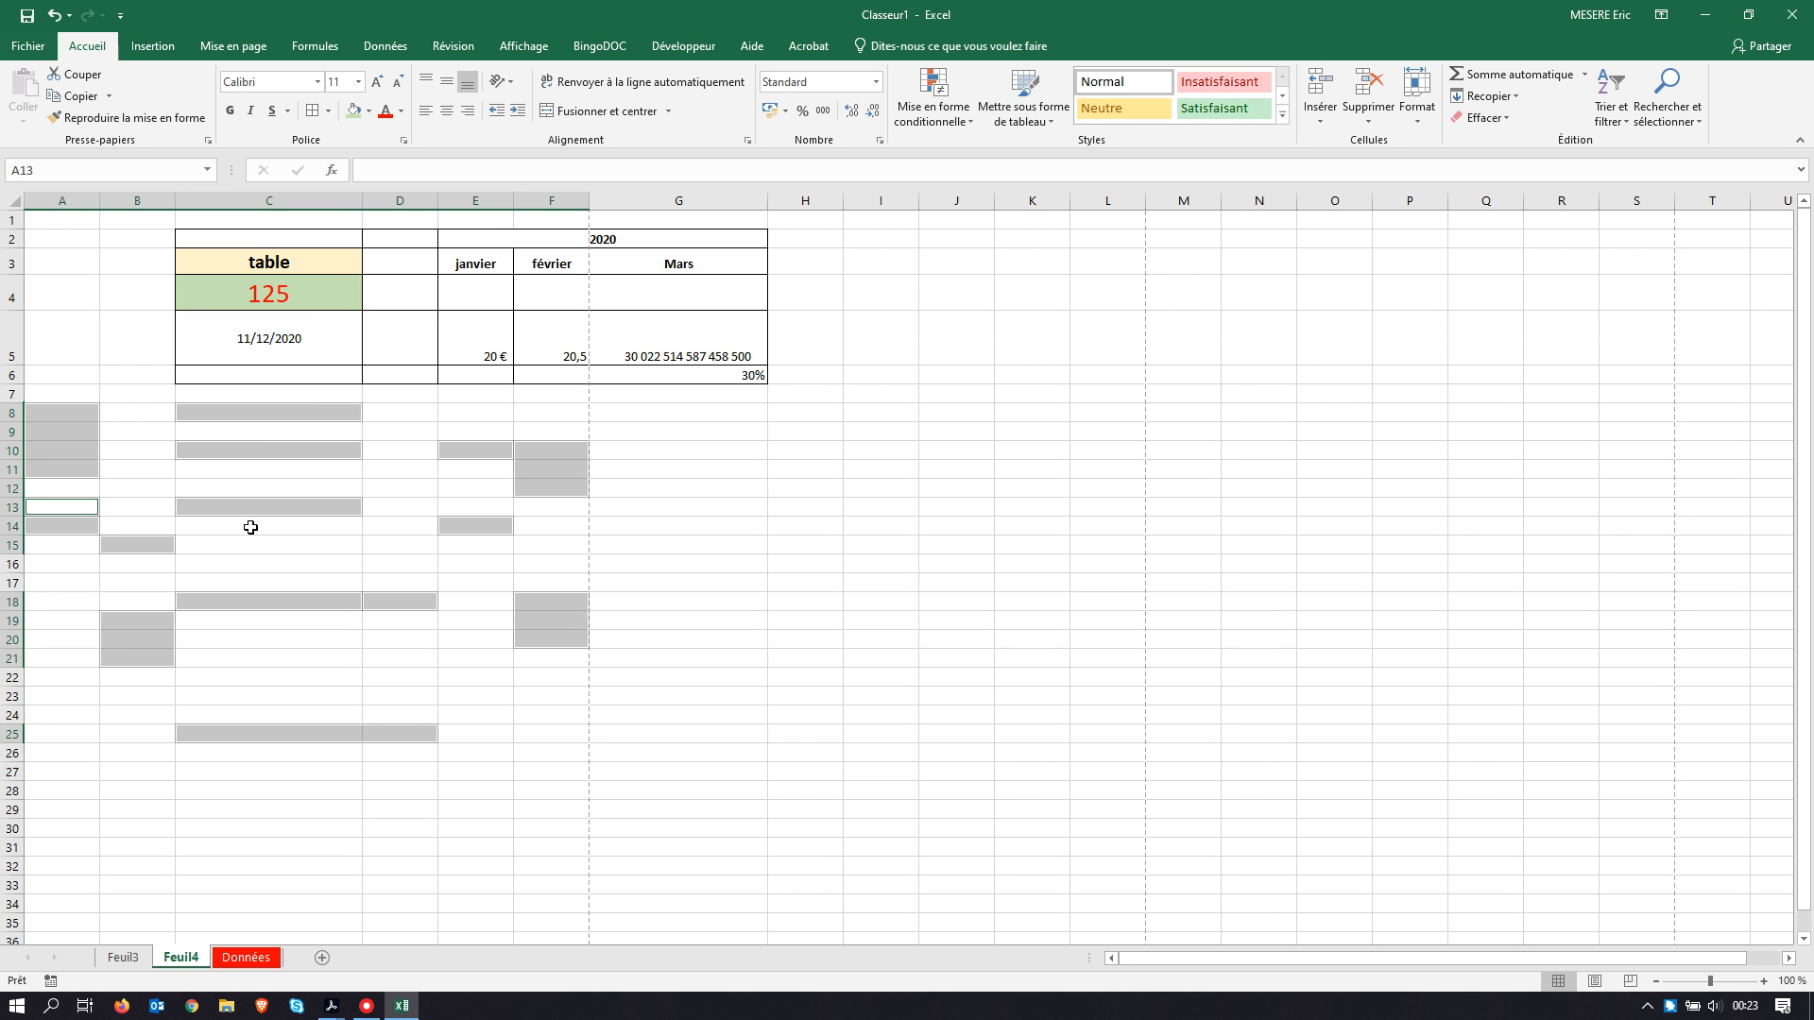
click(369, 112)
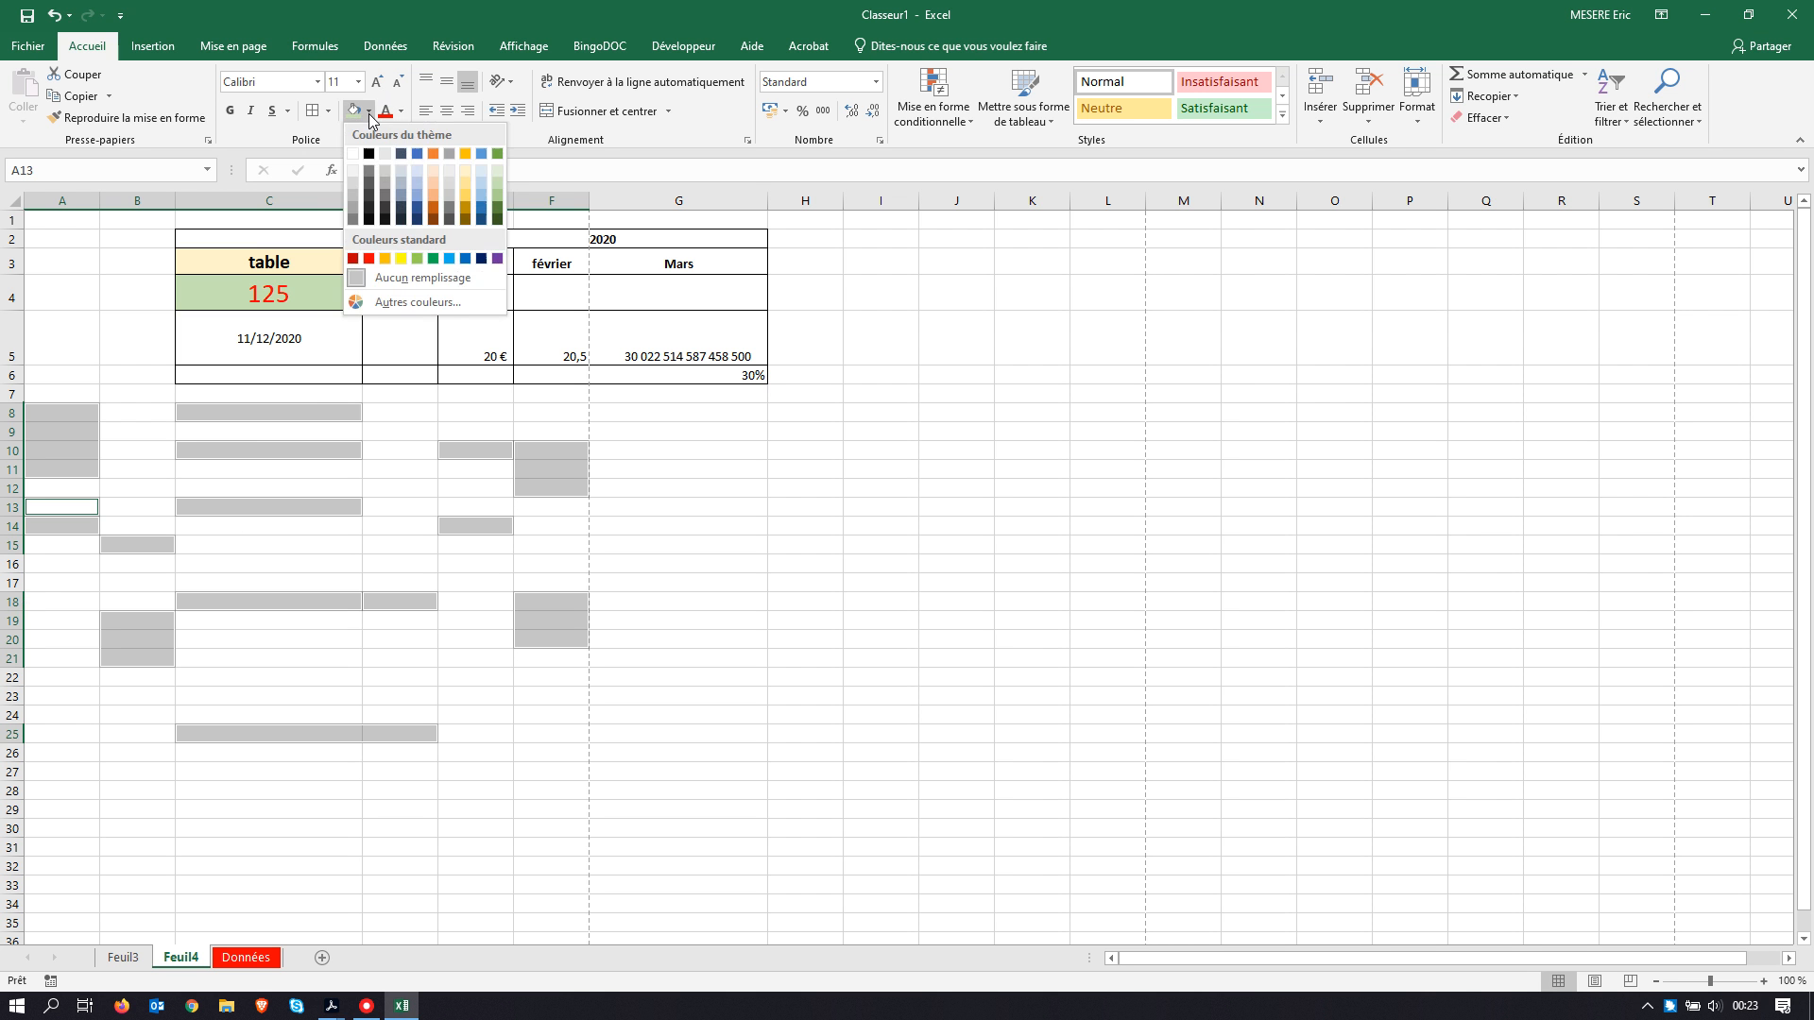
click(432, 208)
click(670, 448)
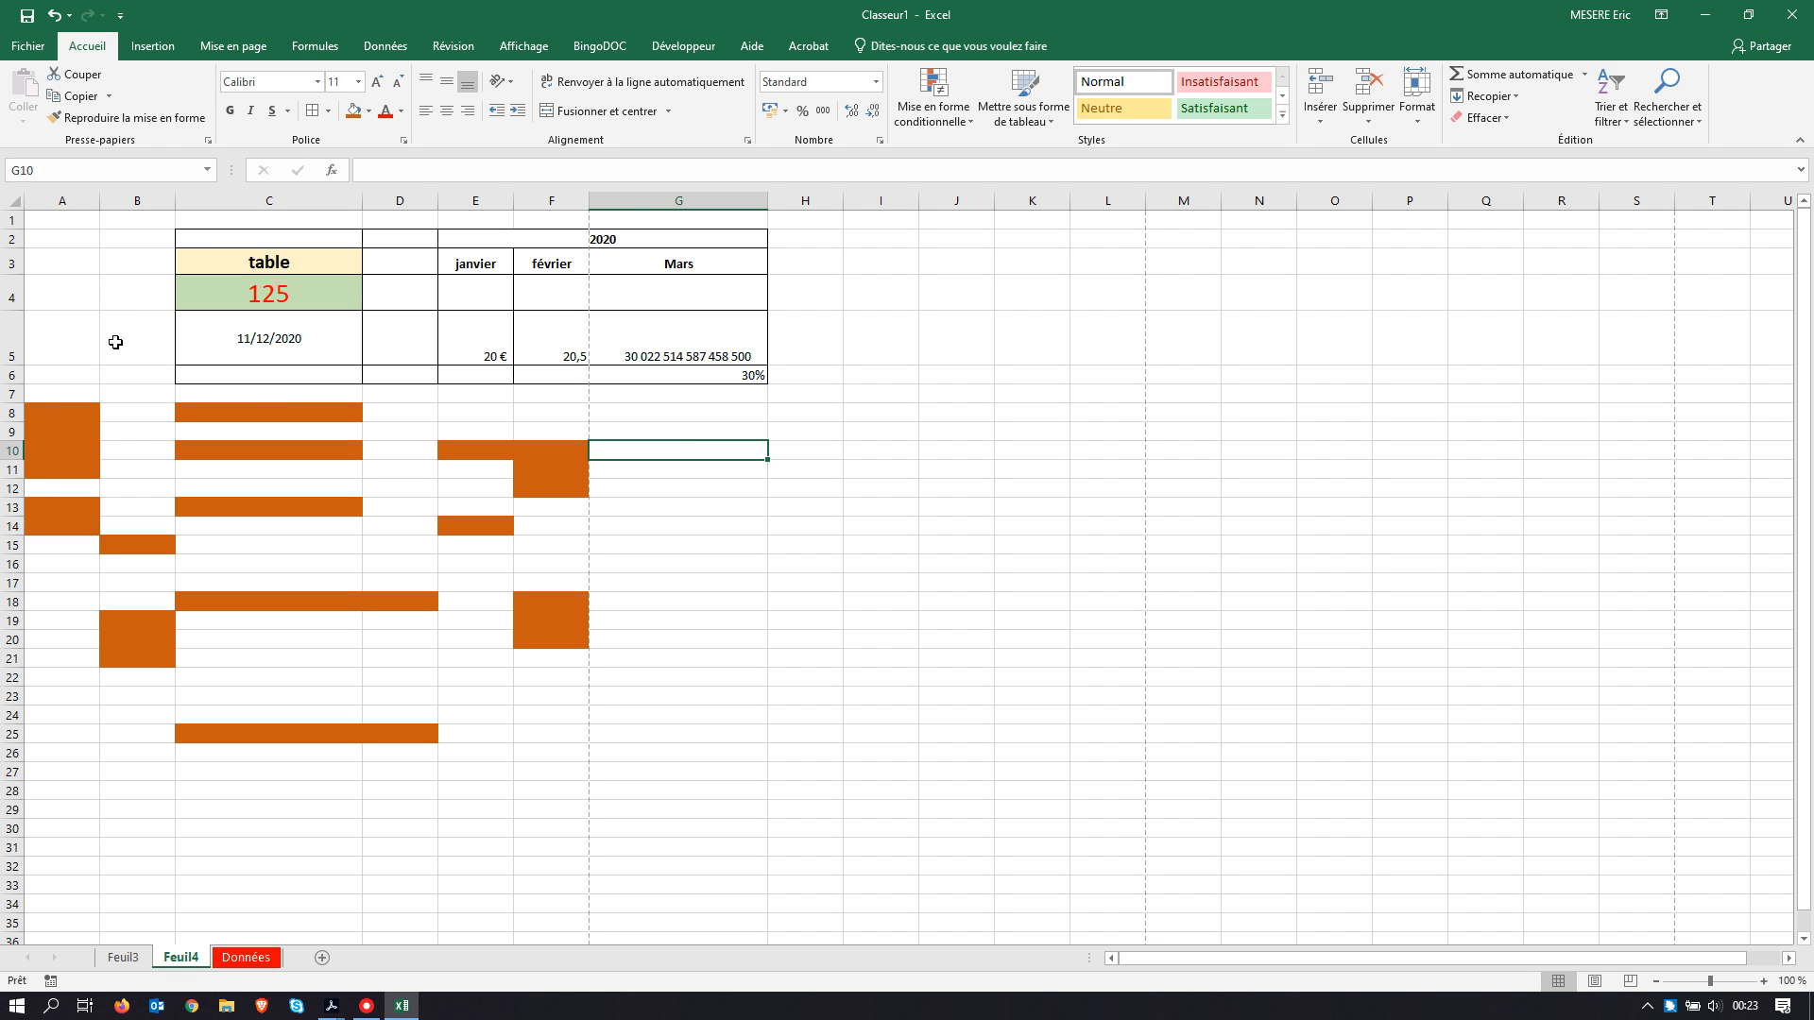
Step: Select the data region around B5, and select the entire sheet from the empty cells B30 and B28
click(114, 313)
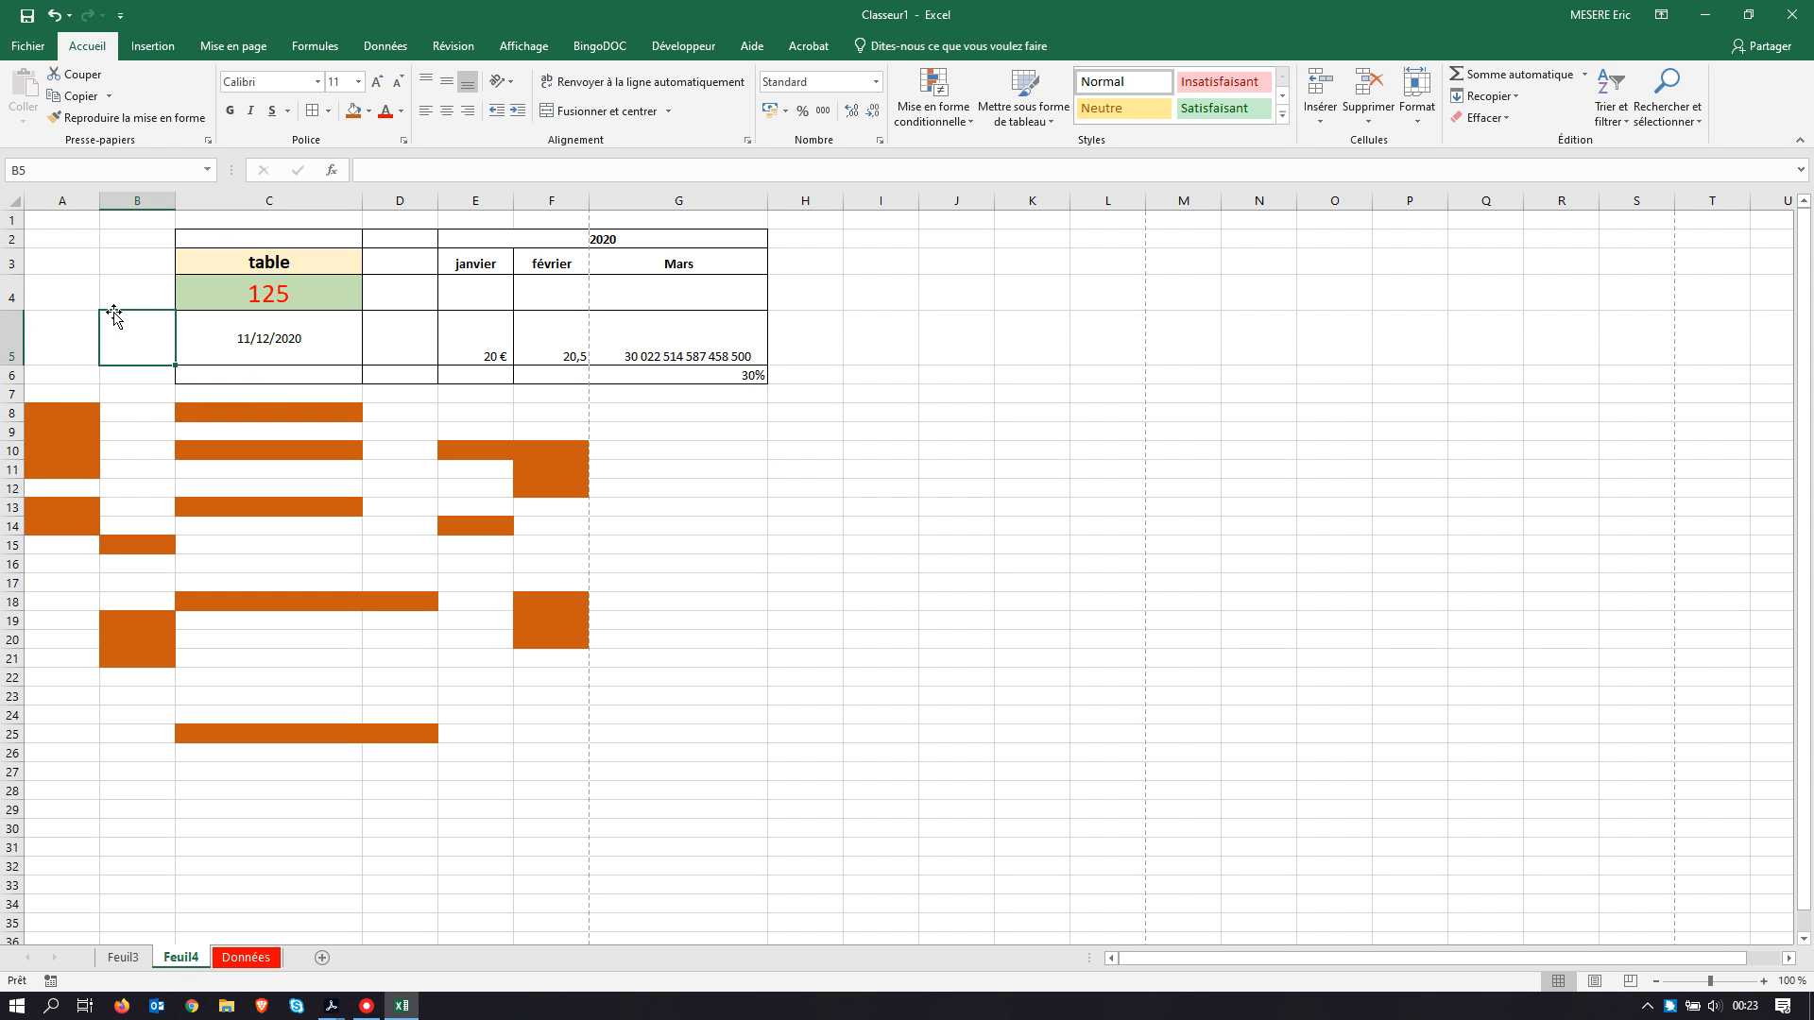
key(ctrl+a)
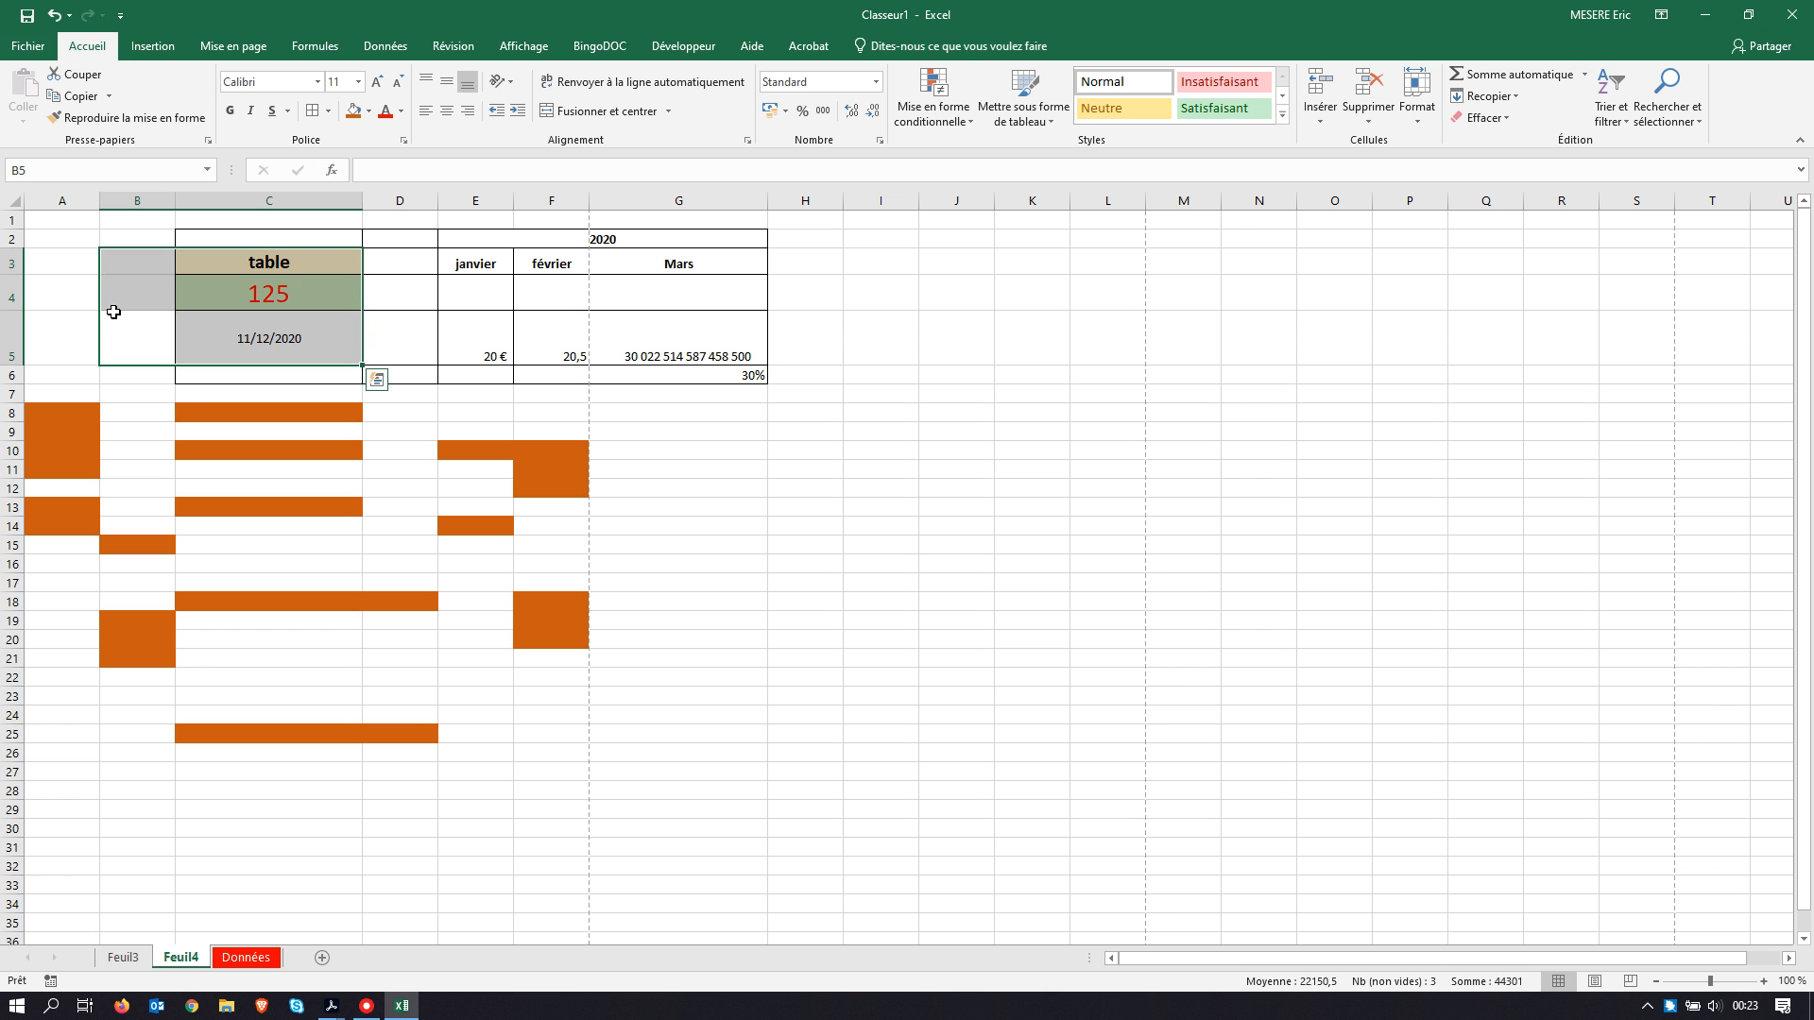
click(111, 826)
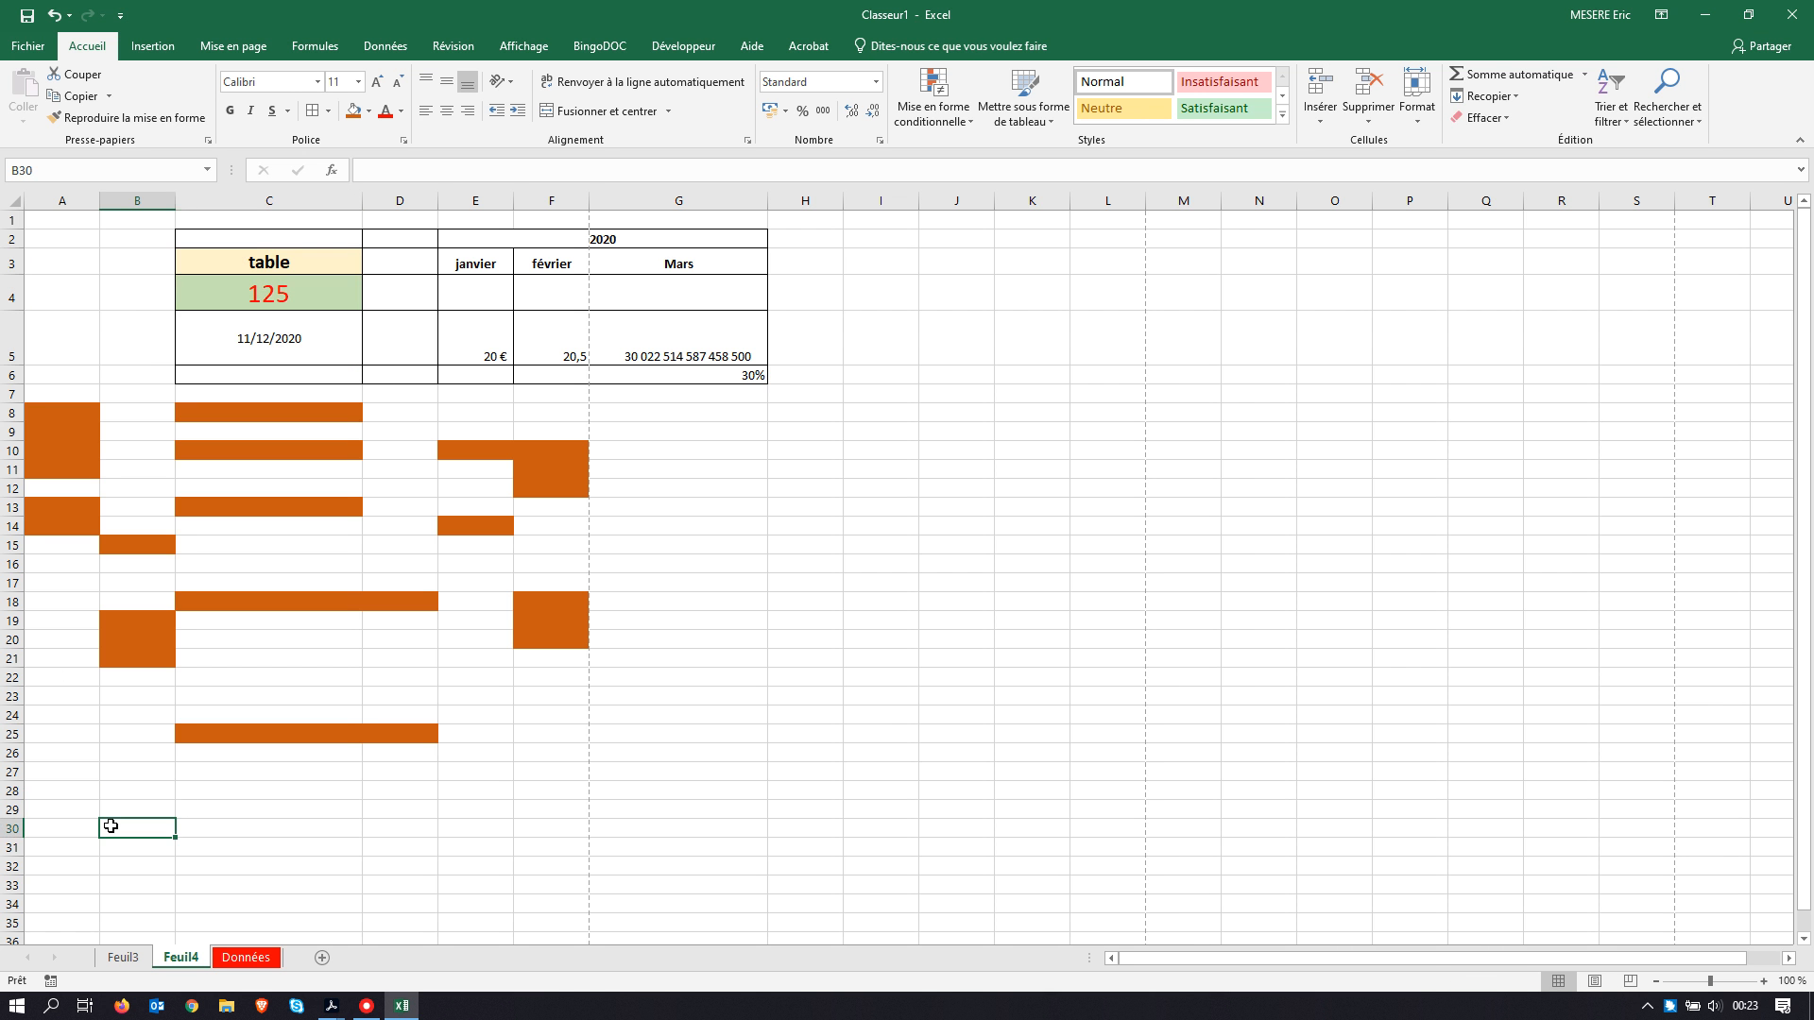
key(ctrl+a)
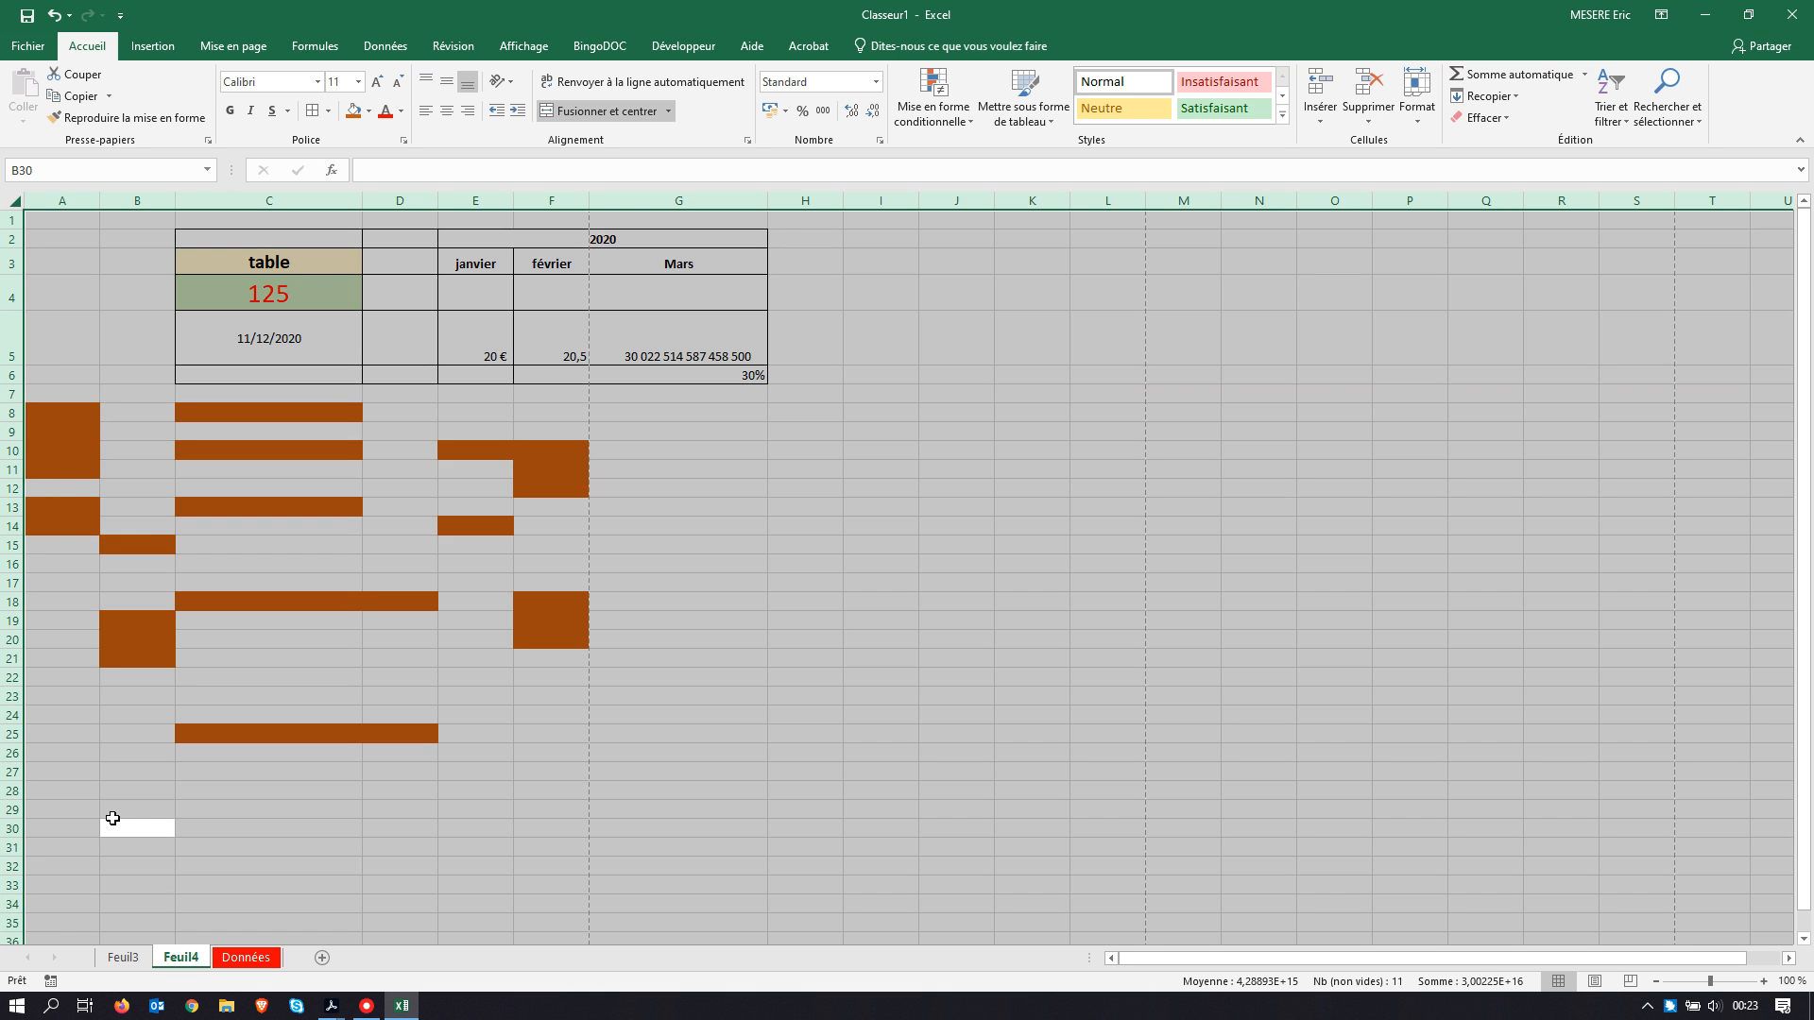
click(159, 797)
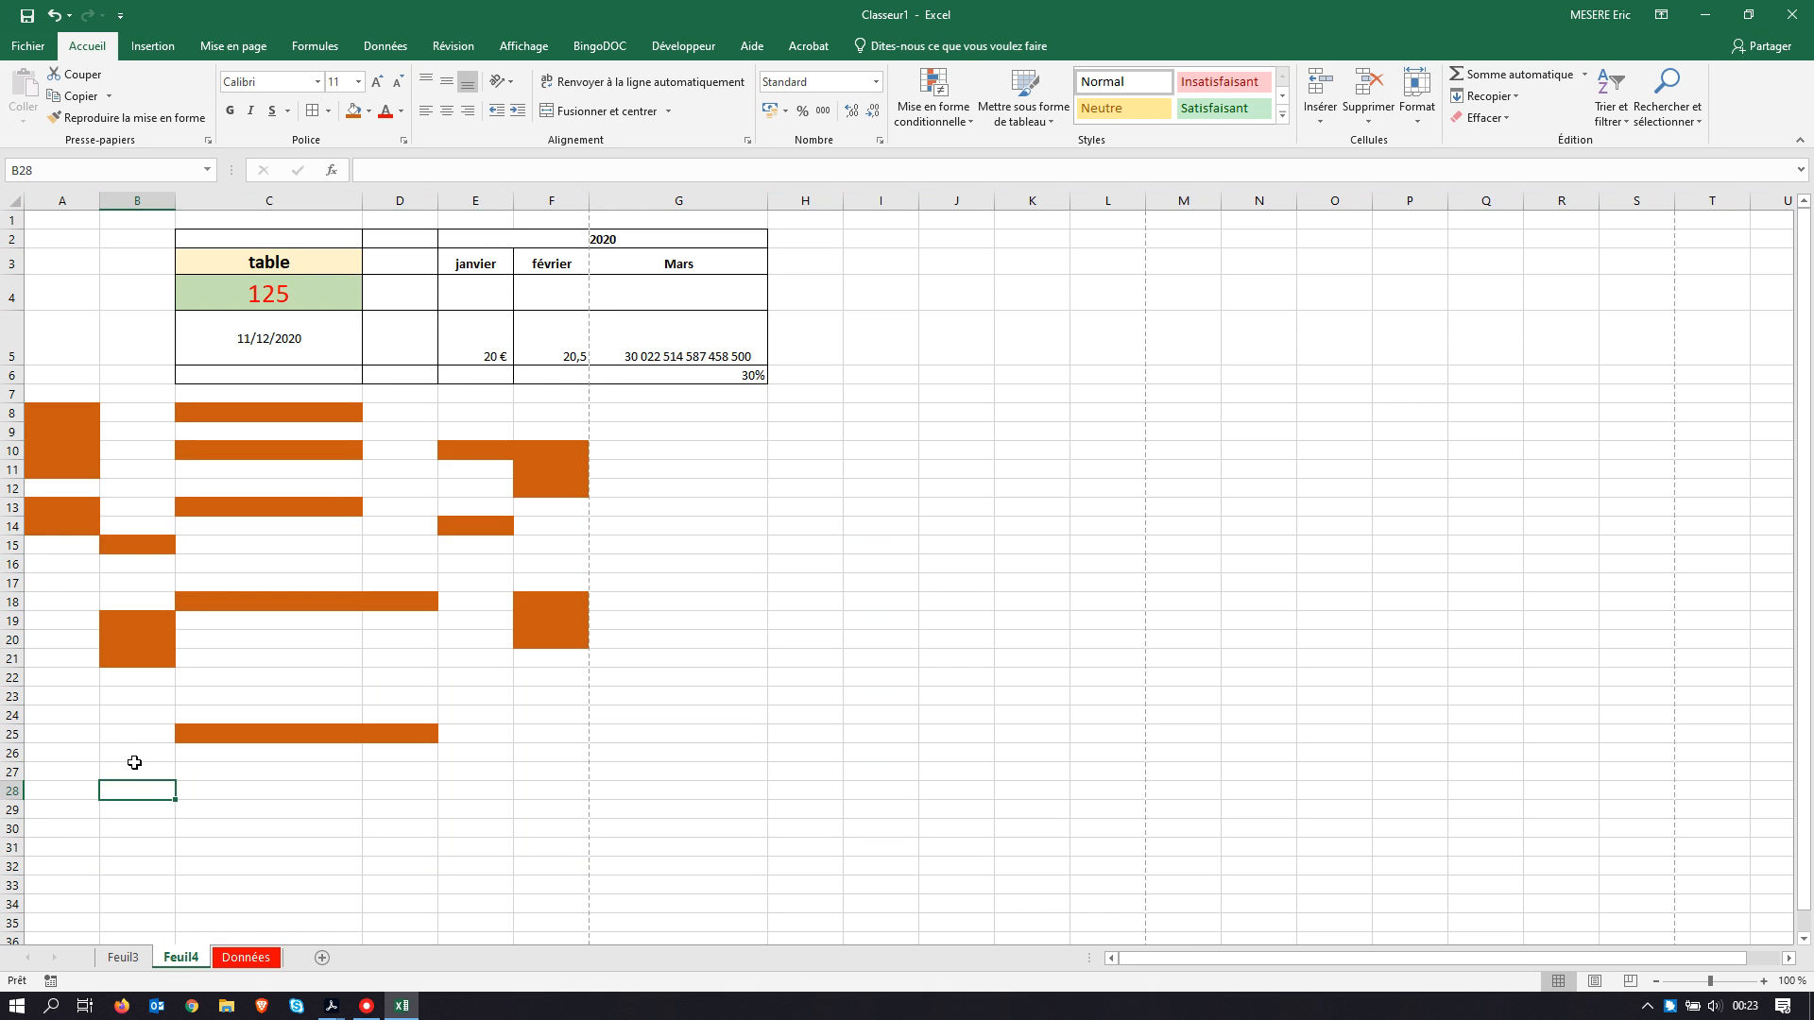
key(ctrl+a)
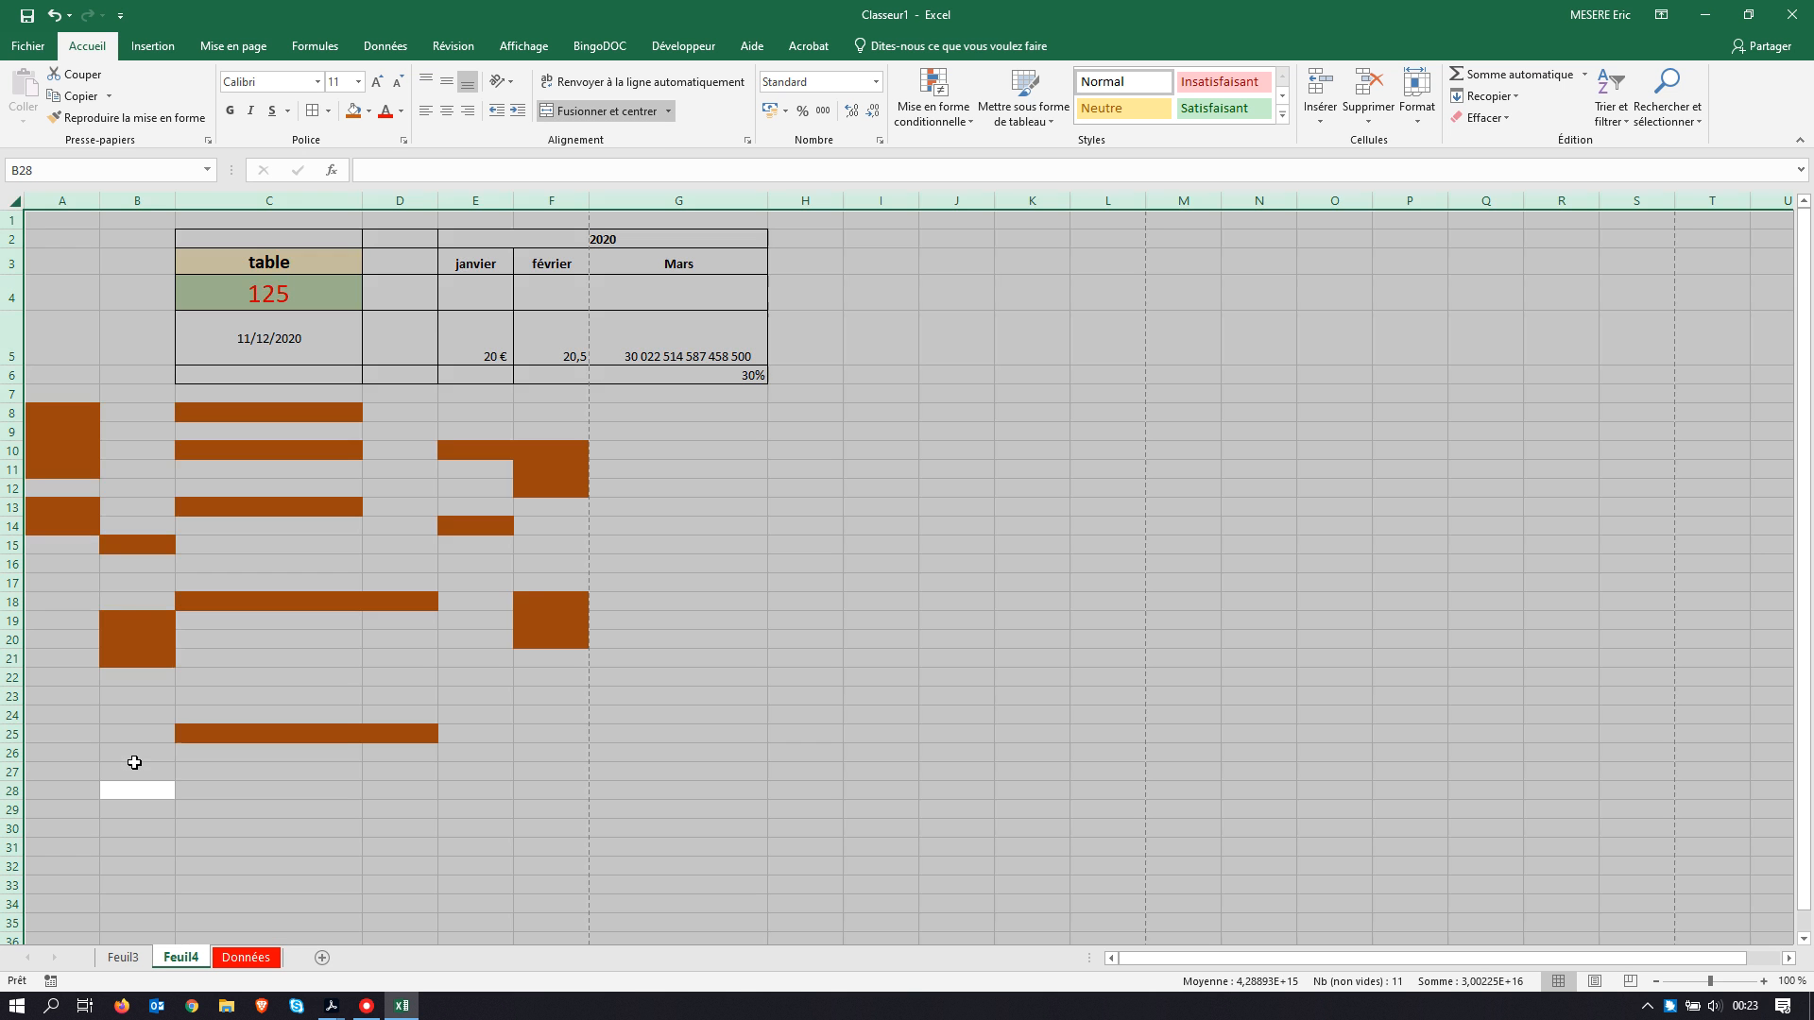
click(262, 824)
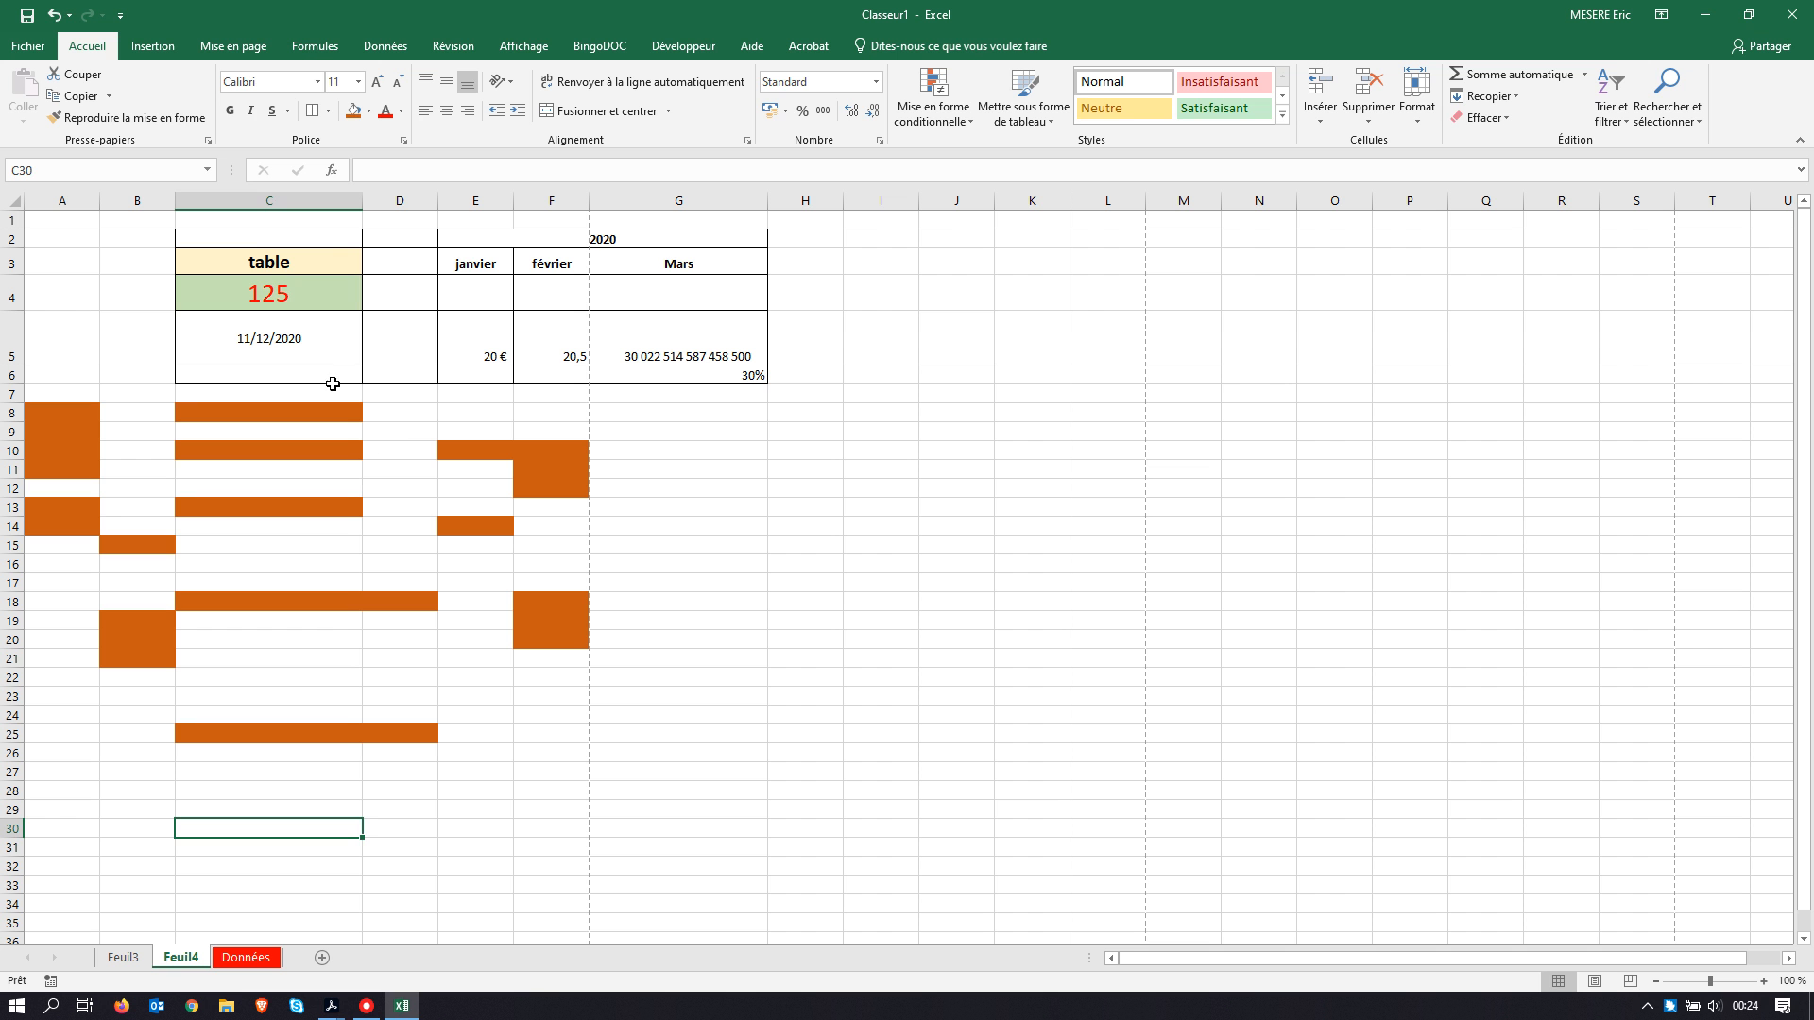
Step: Start custom borders for C4, giving the top edge a thick dash-dot line and picking standard red as the line colour
click(283, 294)
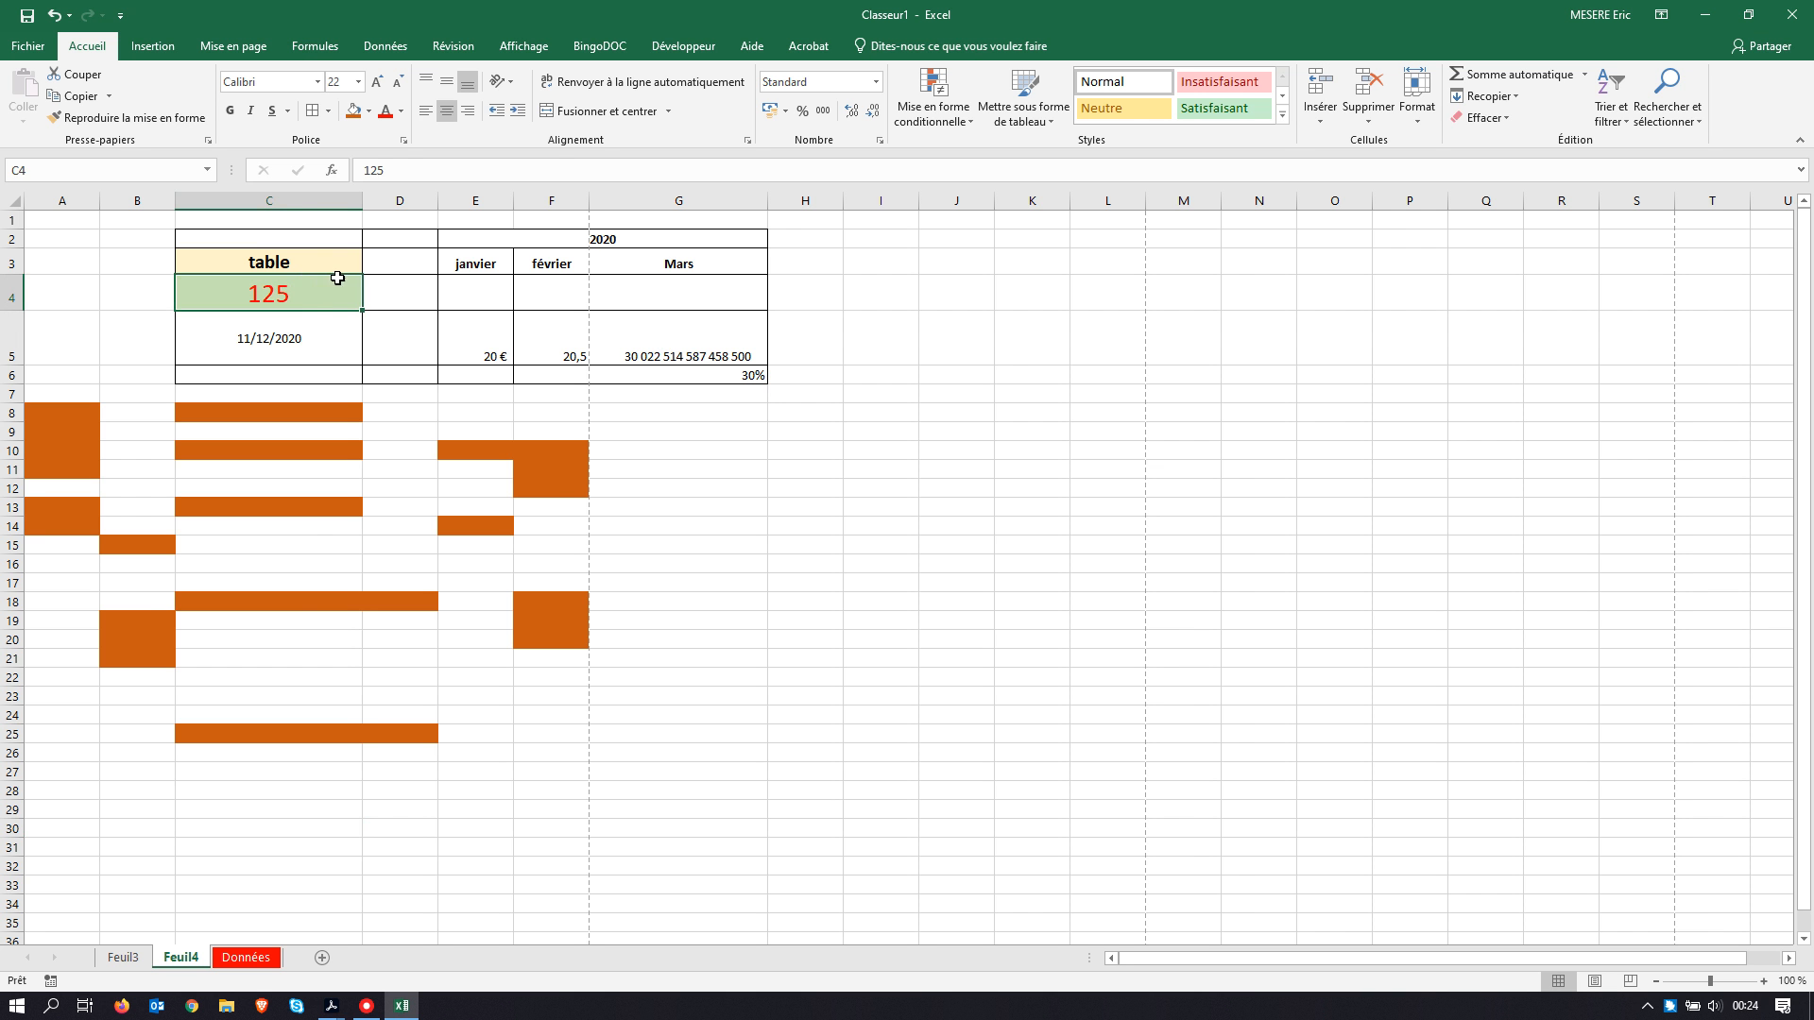
click(329, 113)
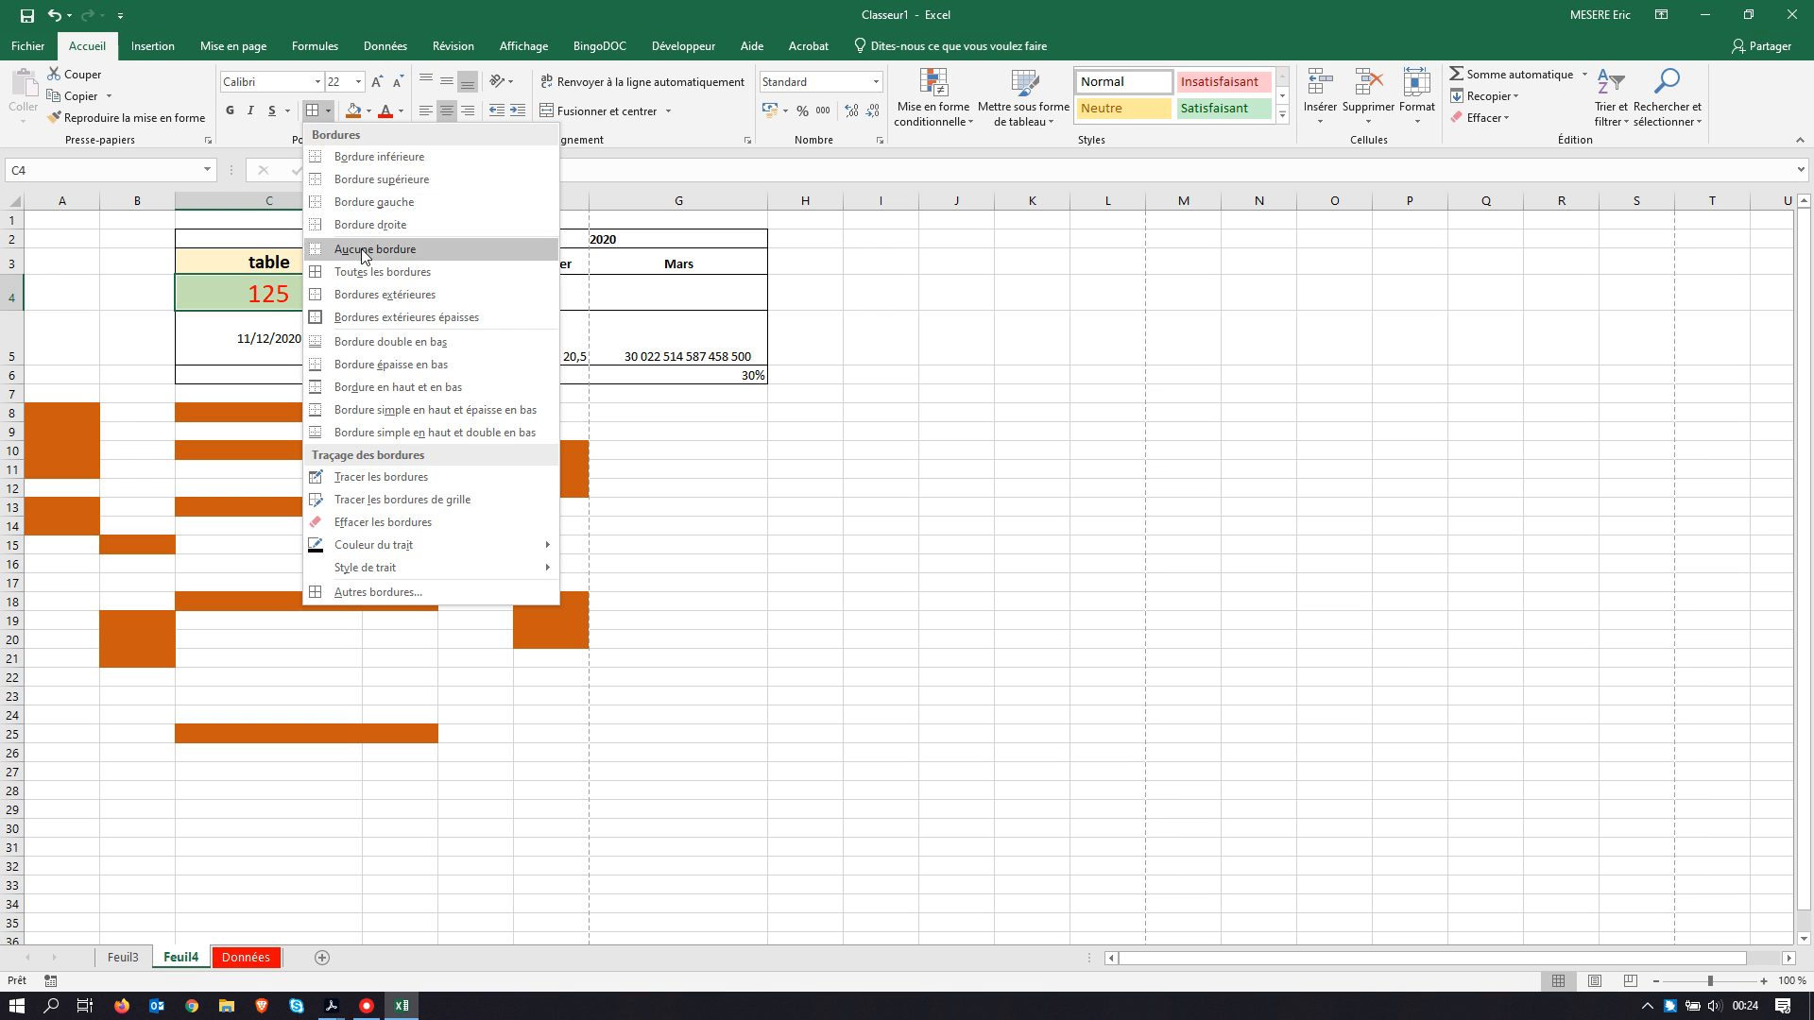
click(355, 594)
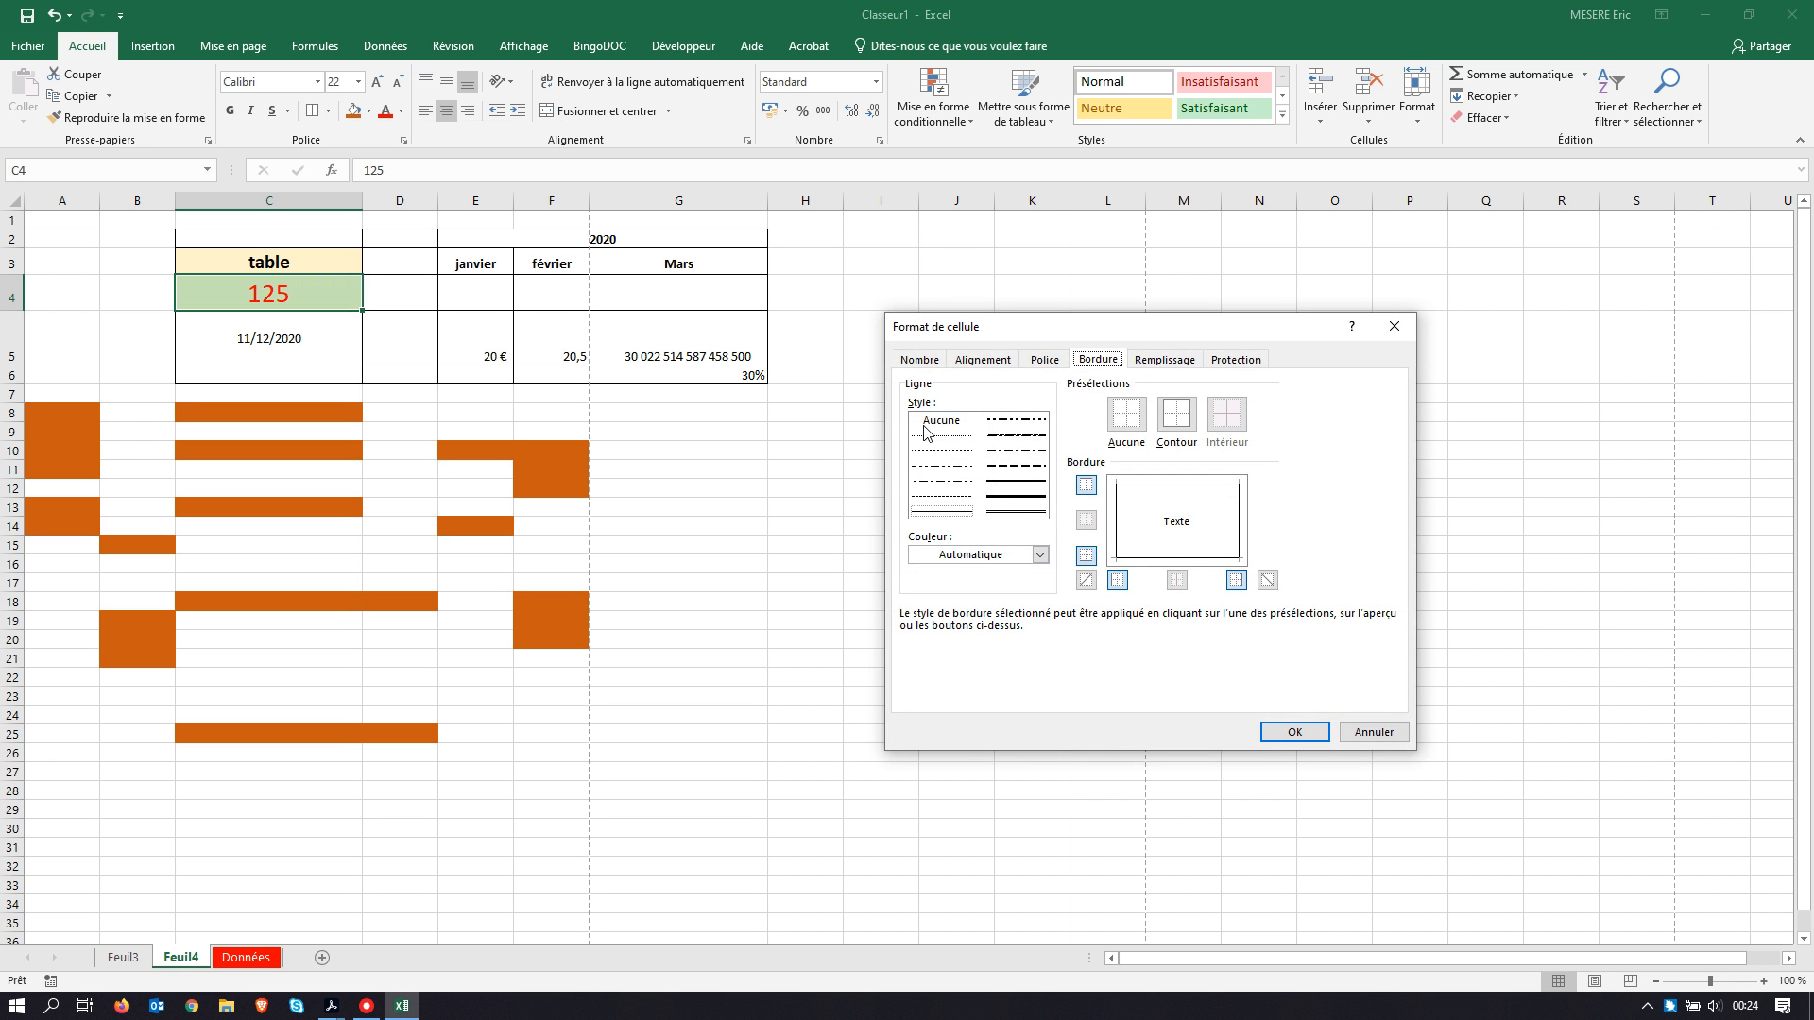
click(1015, 452)
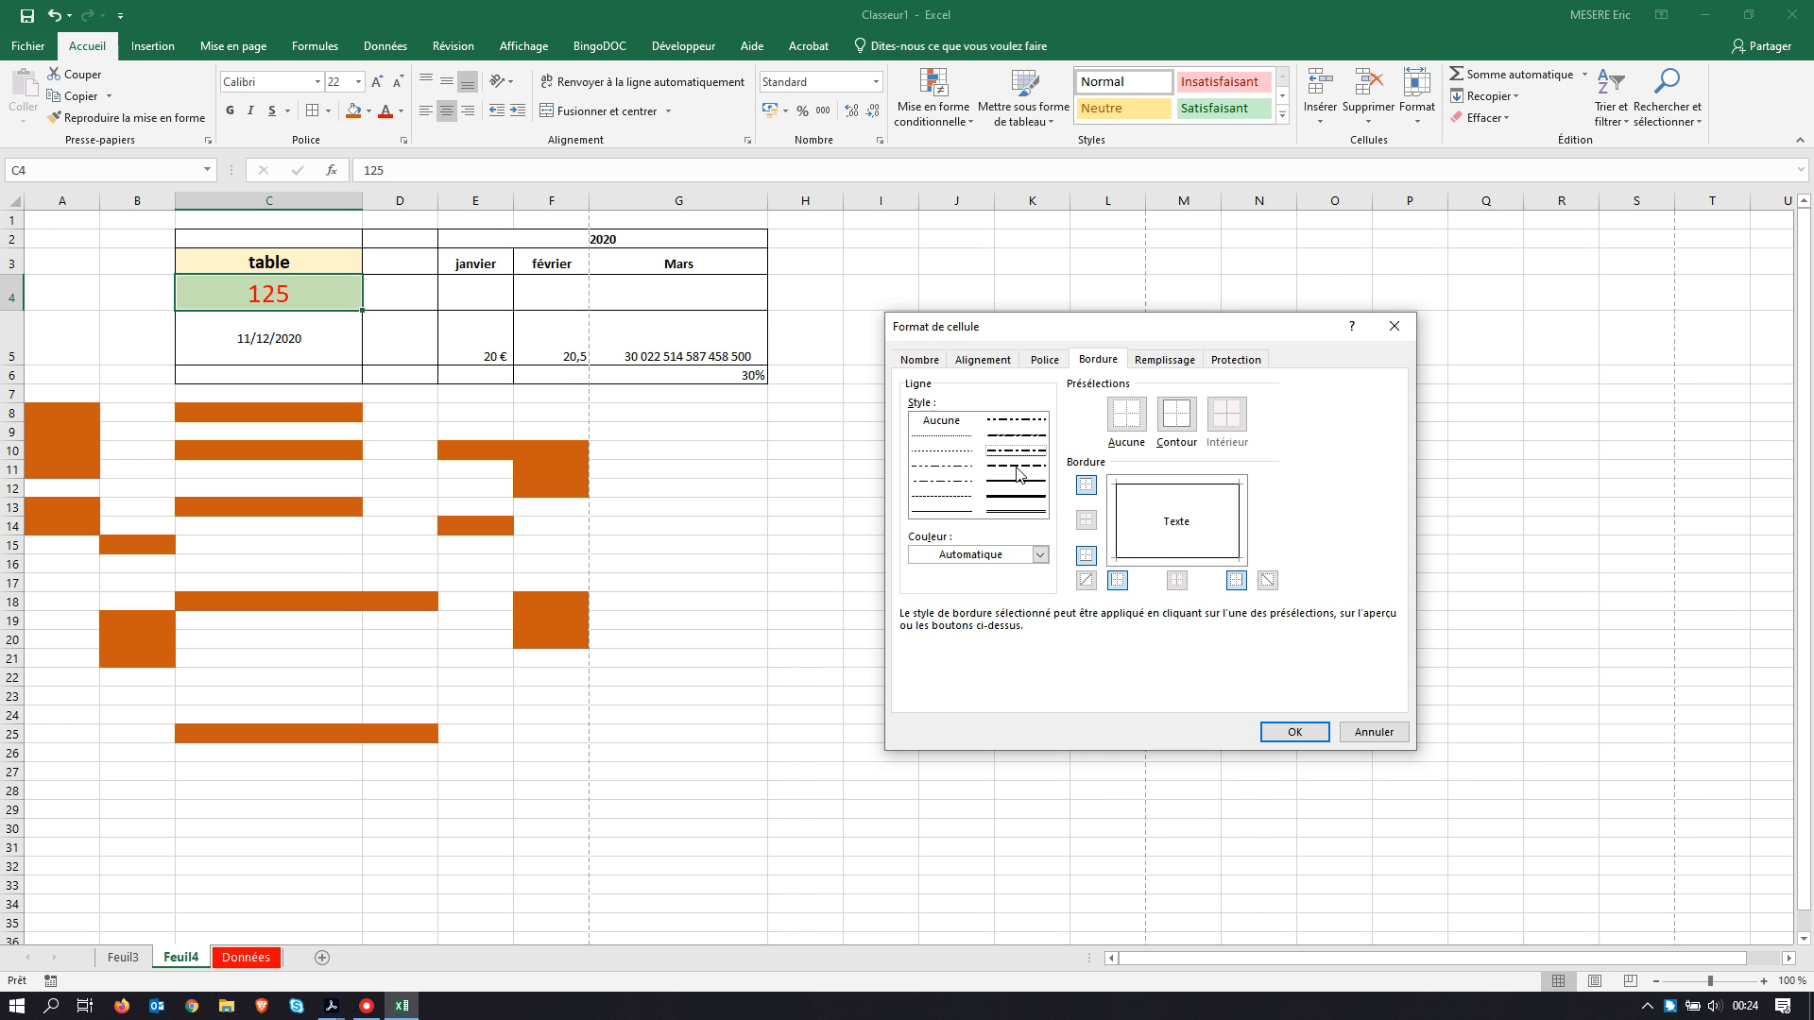
click(1039, 554)
click(933, 724)
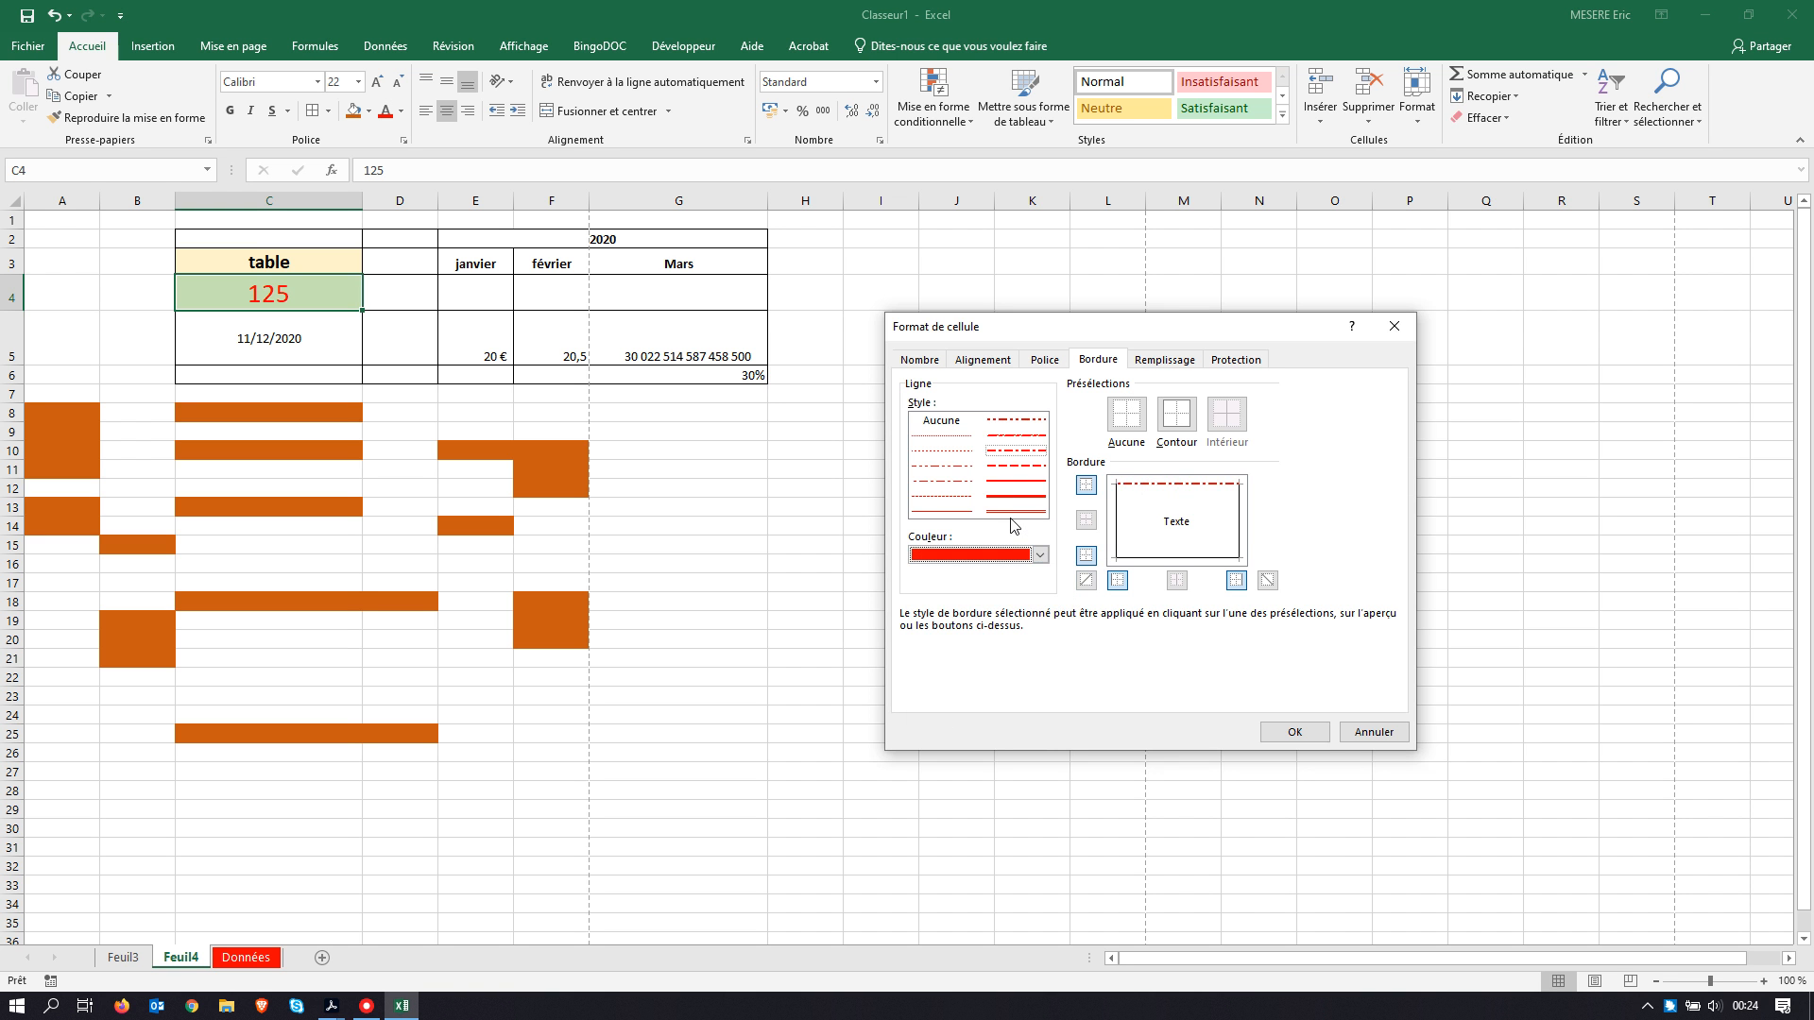
Step: Set C4's right border to dark green and its bottom border to a thick blue line
click(1041, 554)
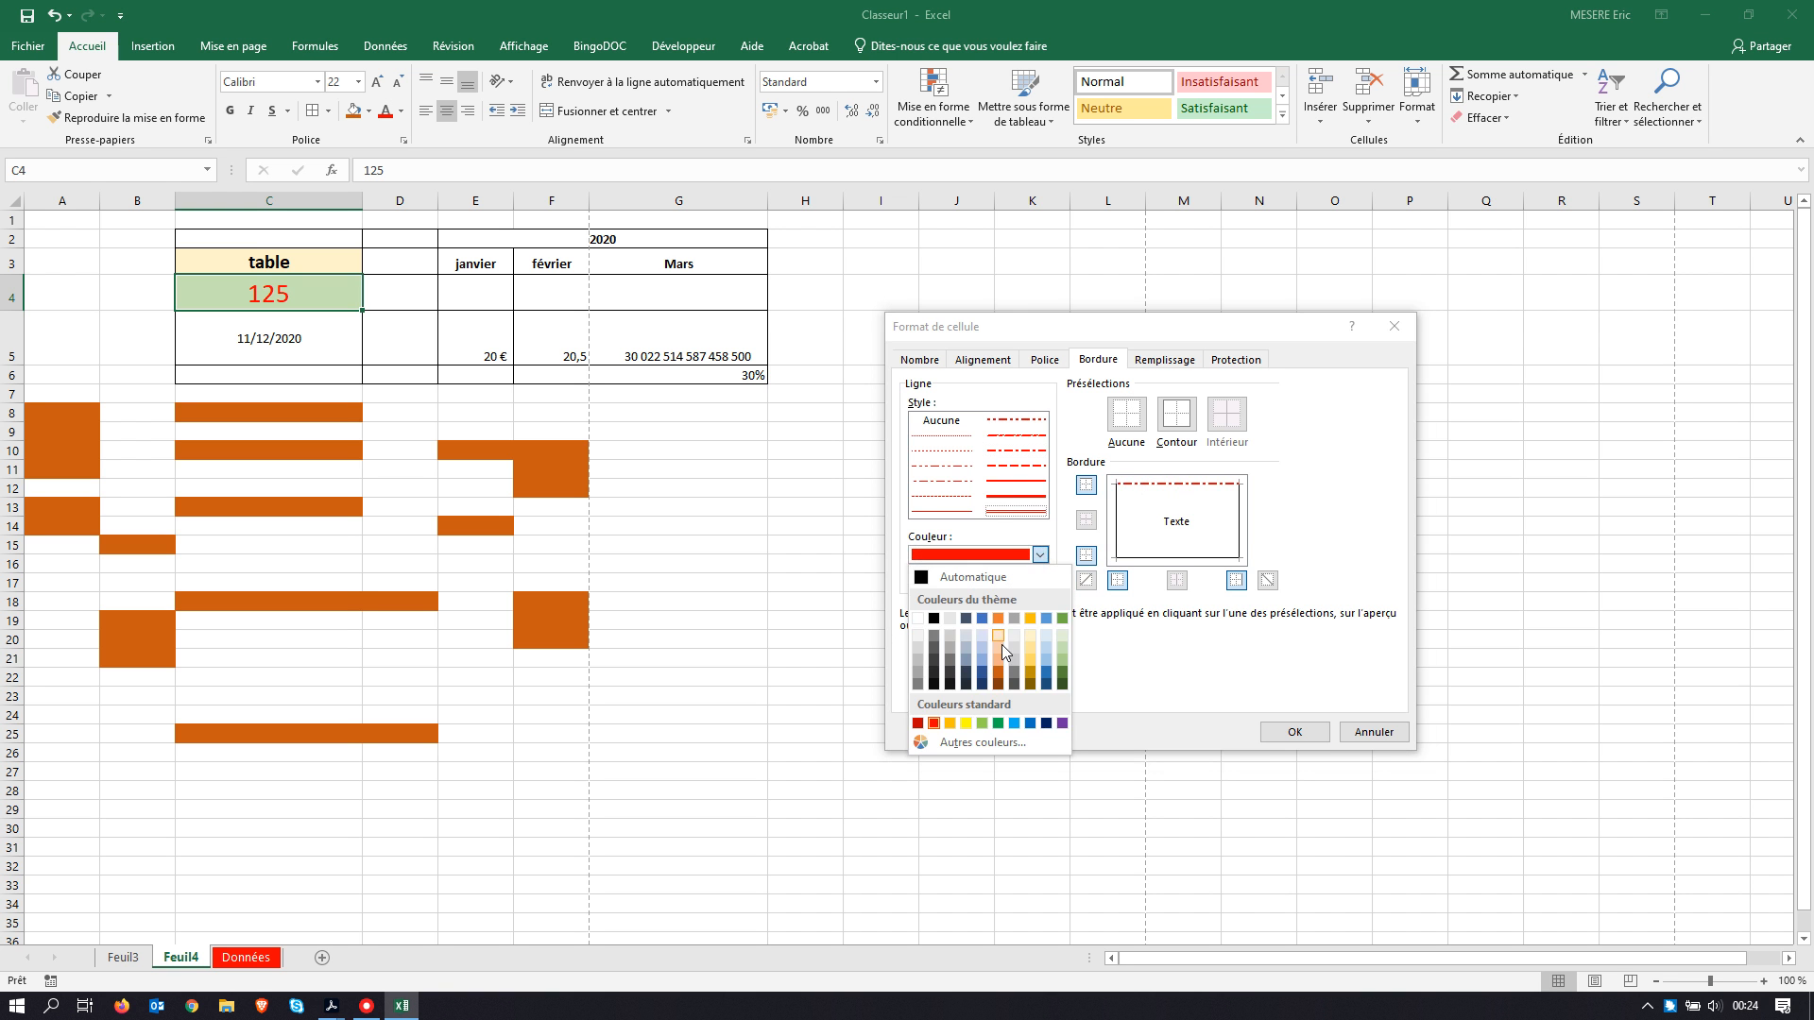
click(1065, 685)
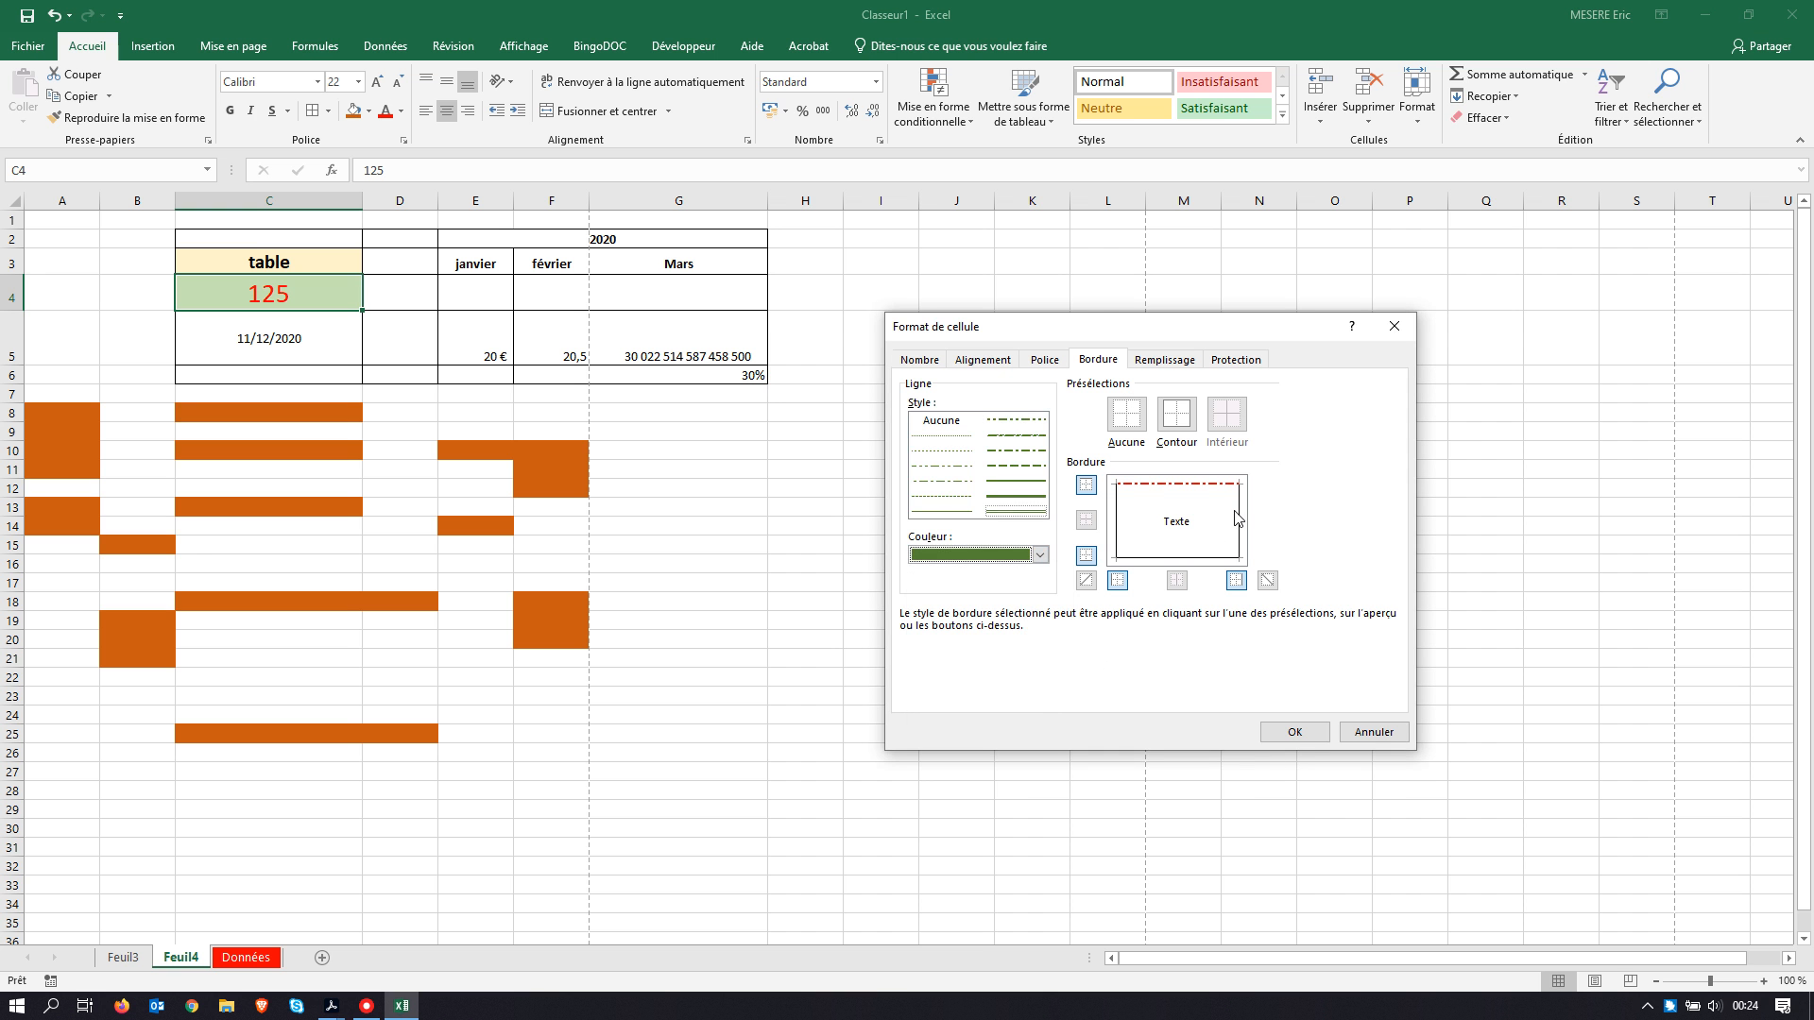
click(1242, 517)
click(1039, 554)
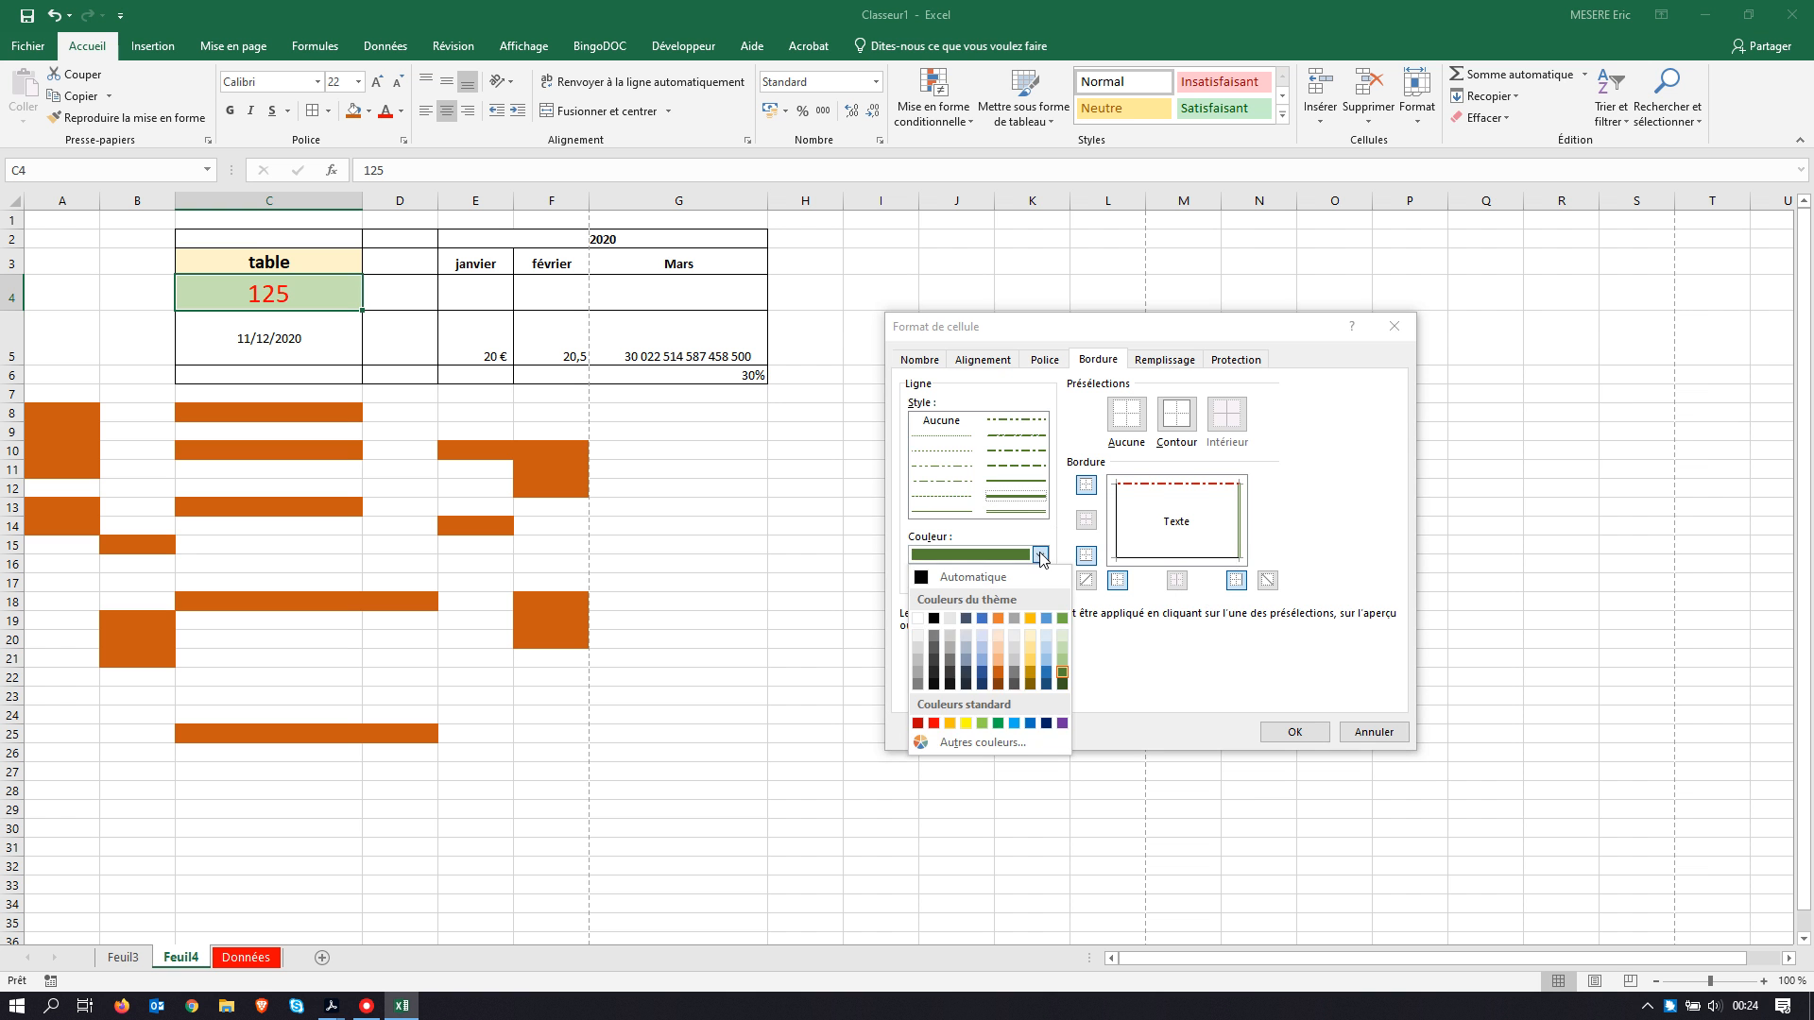
click(1030, 722)
click(1160, 559)
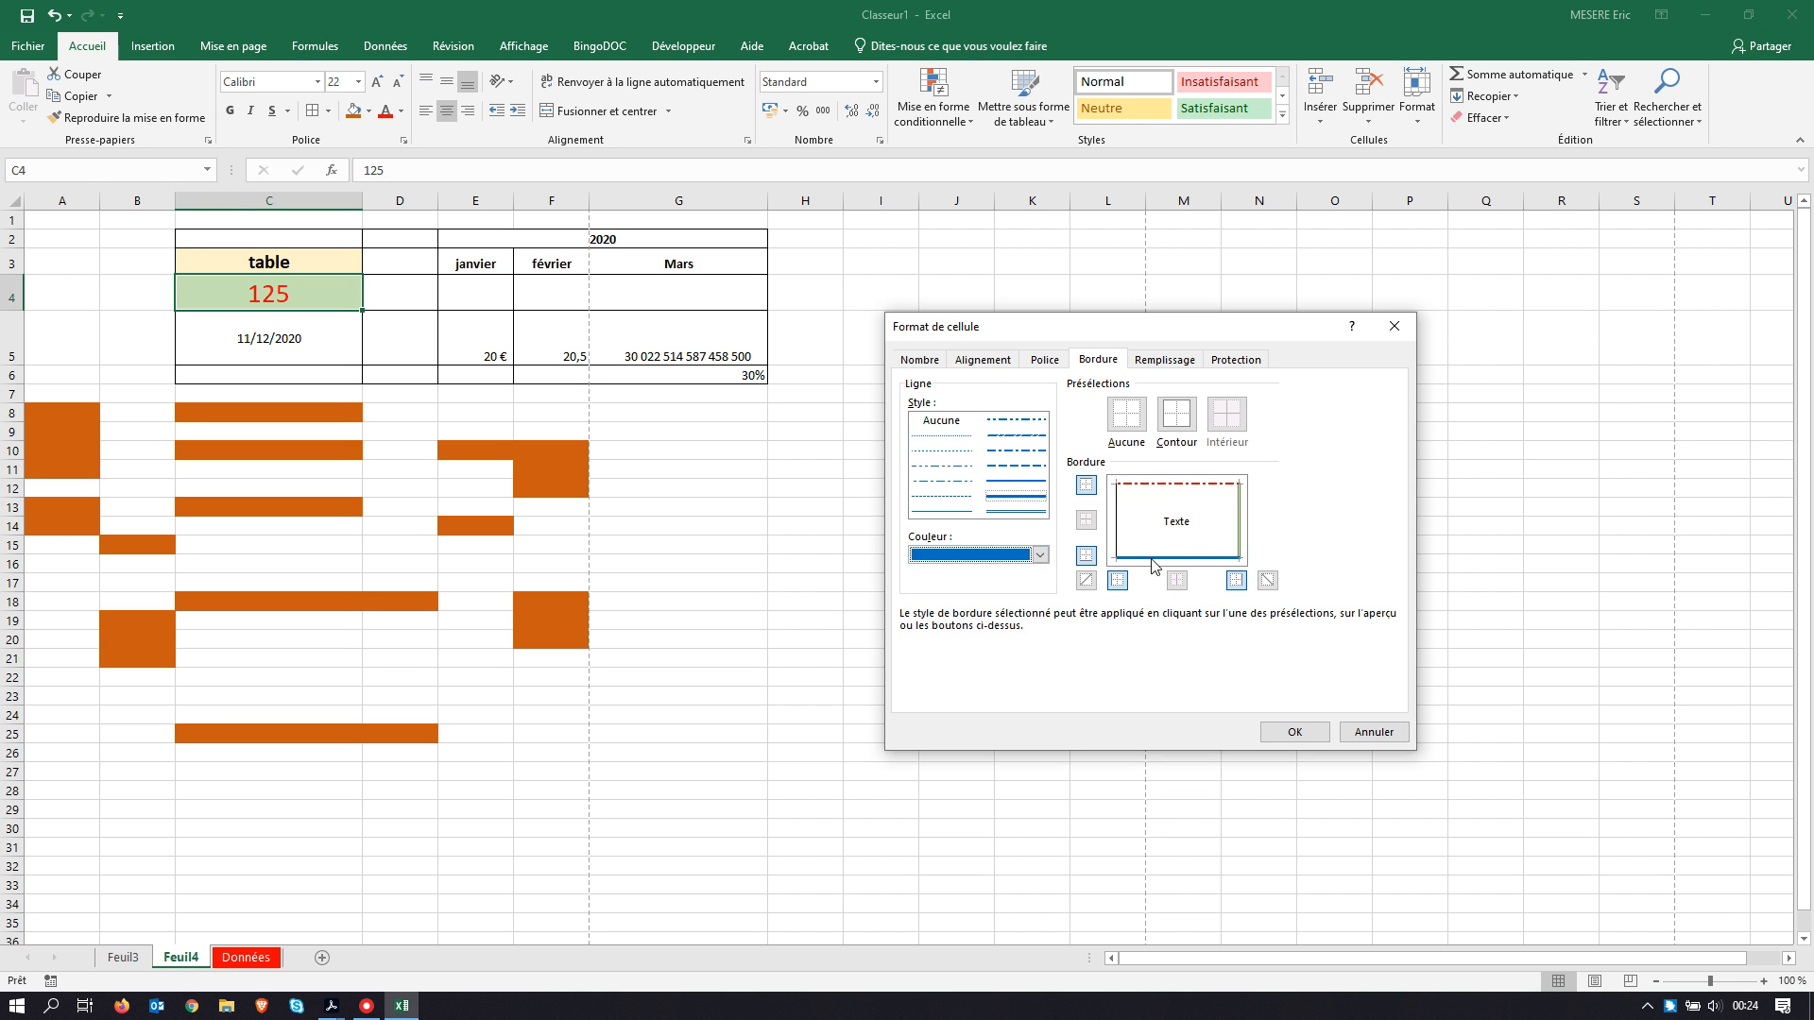
Step: Choose a thin purple line style and apply the custom border settings to C4
click(953, 441)
click(1040, 554)
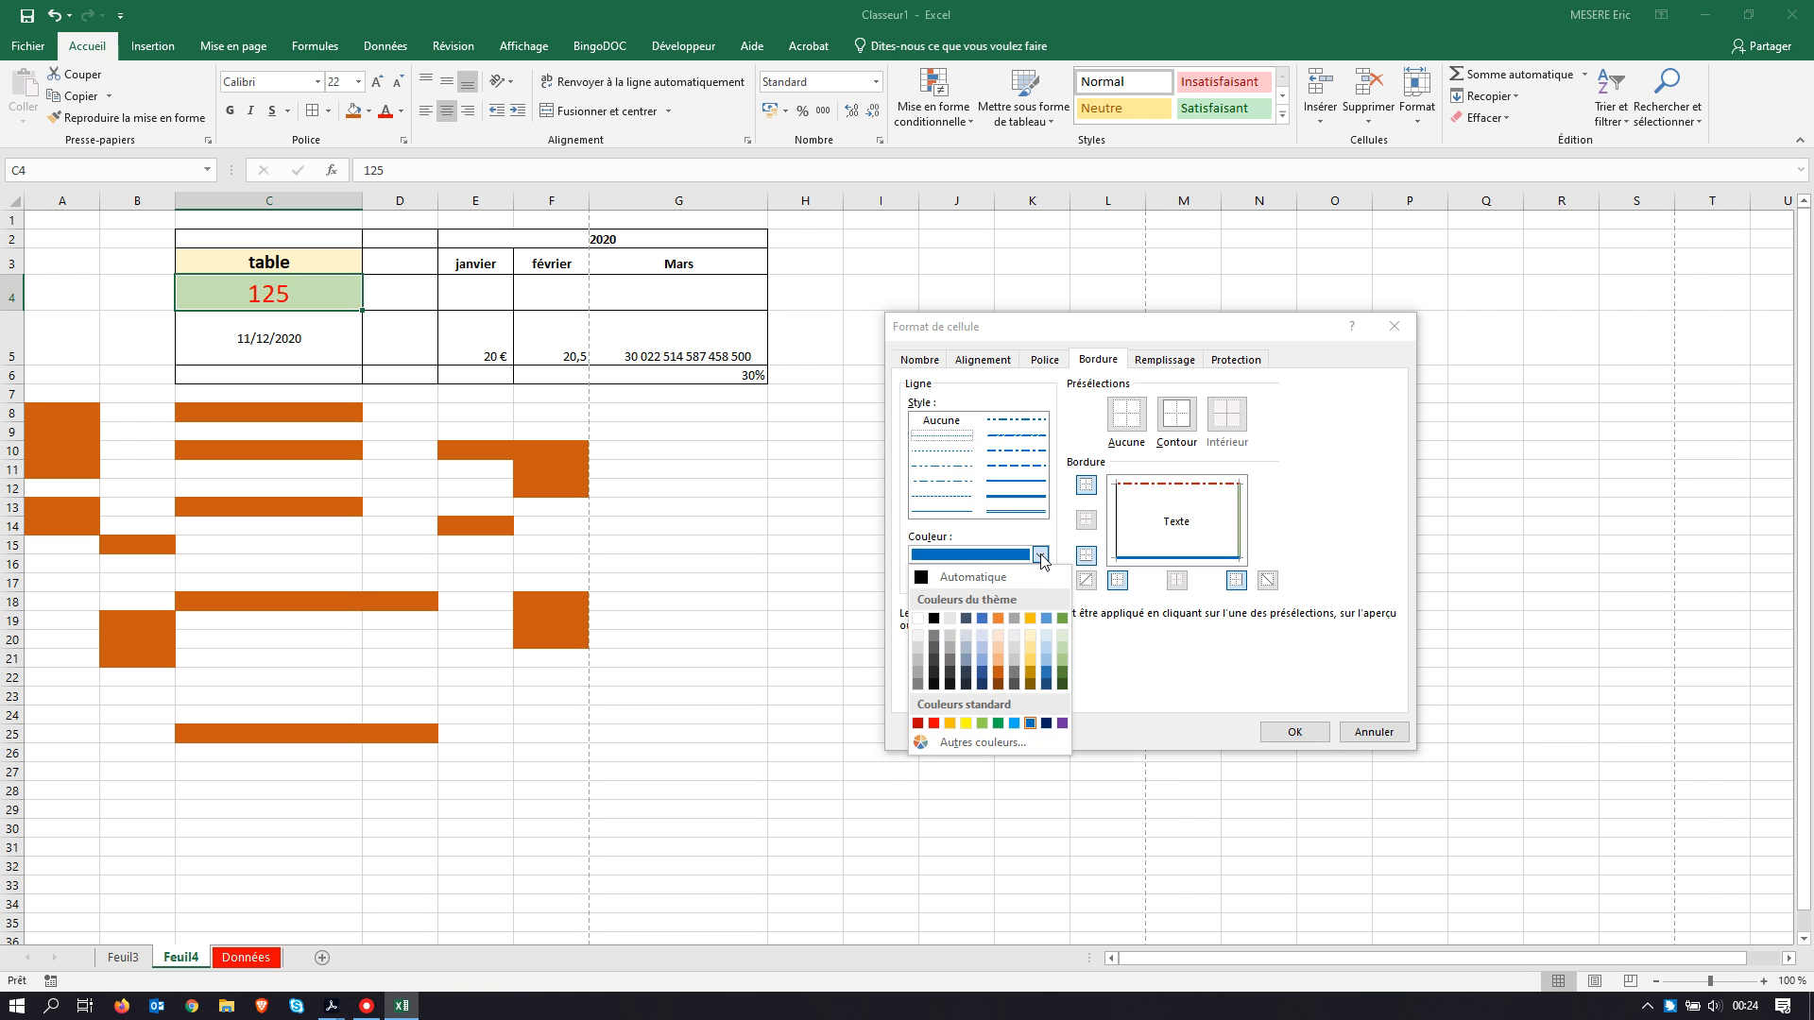
click(1063, 723)
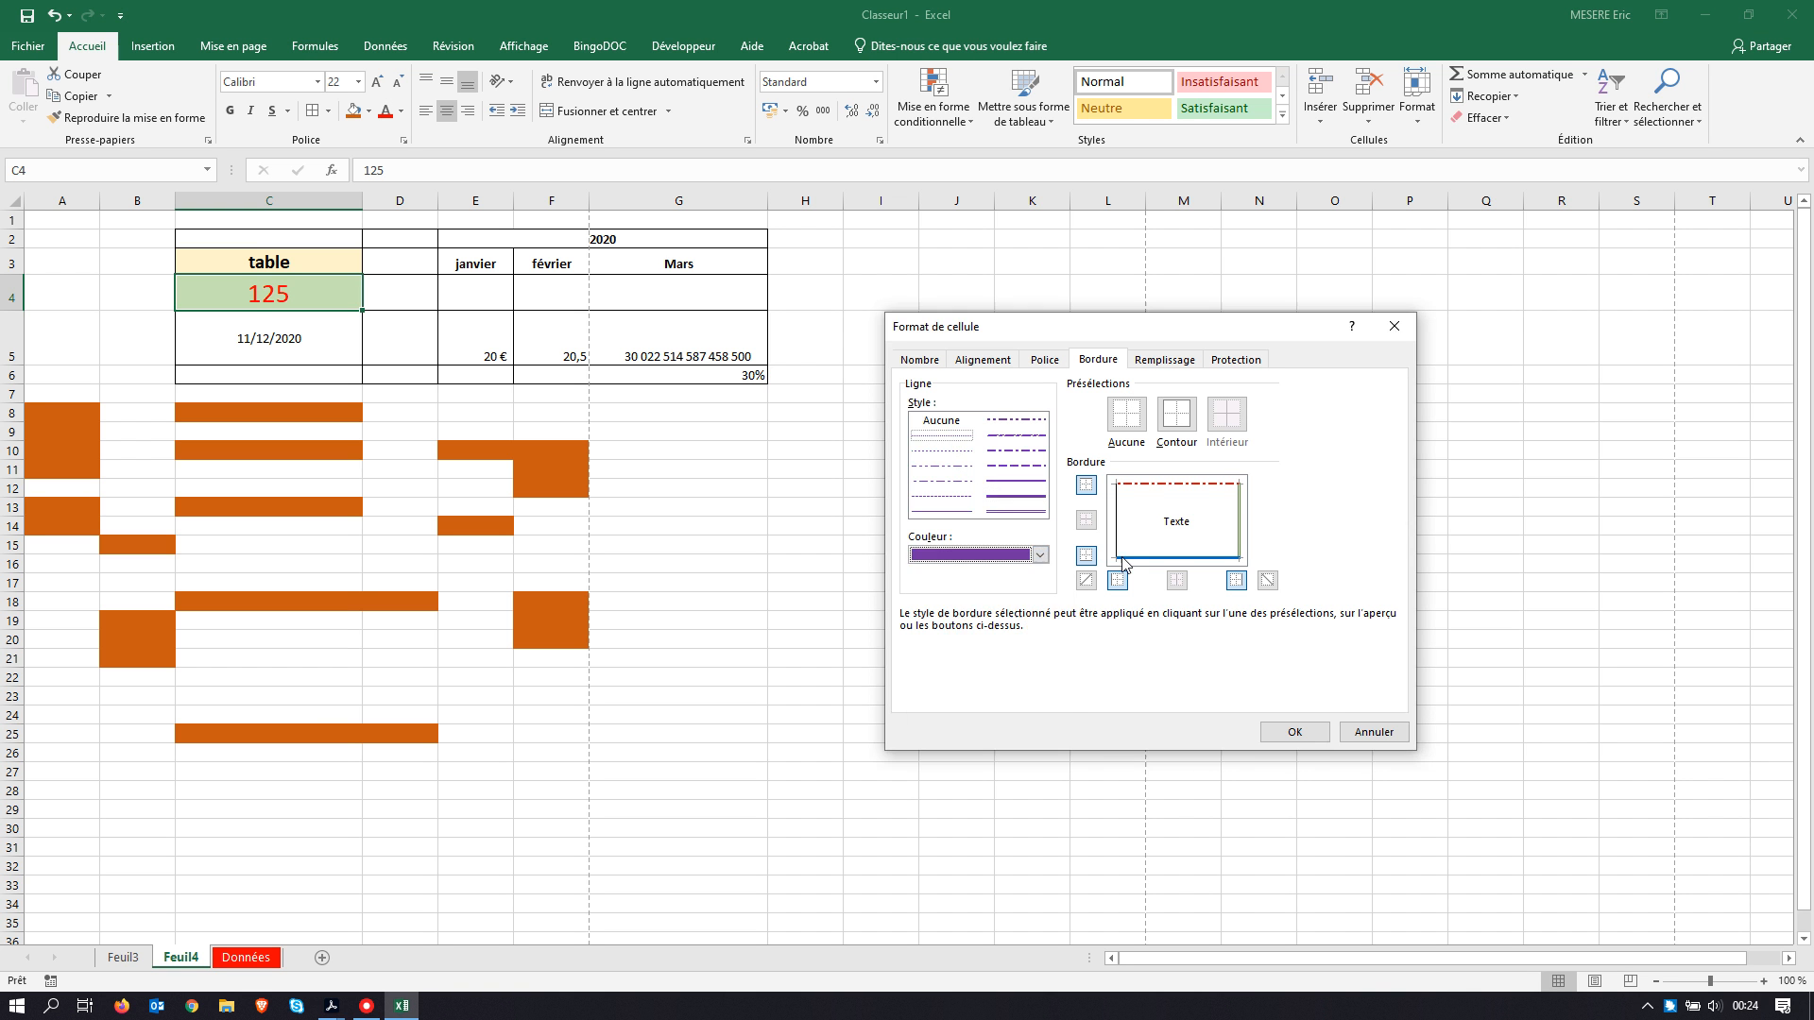
click(1294, 731)
click(390, 396)
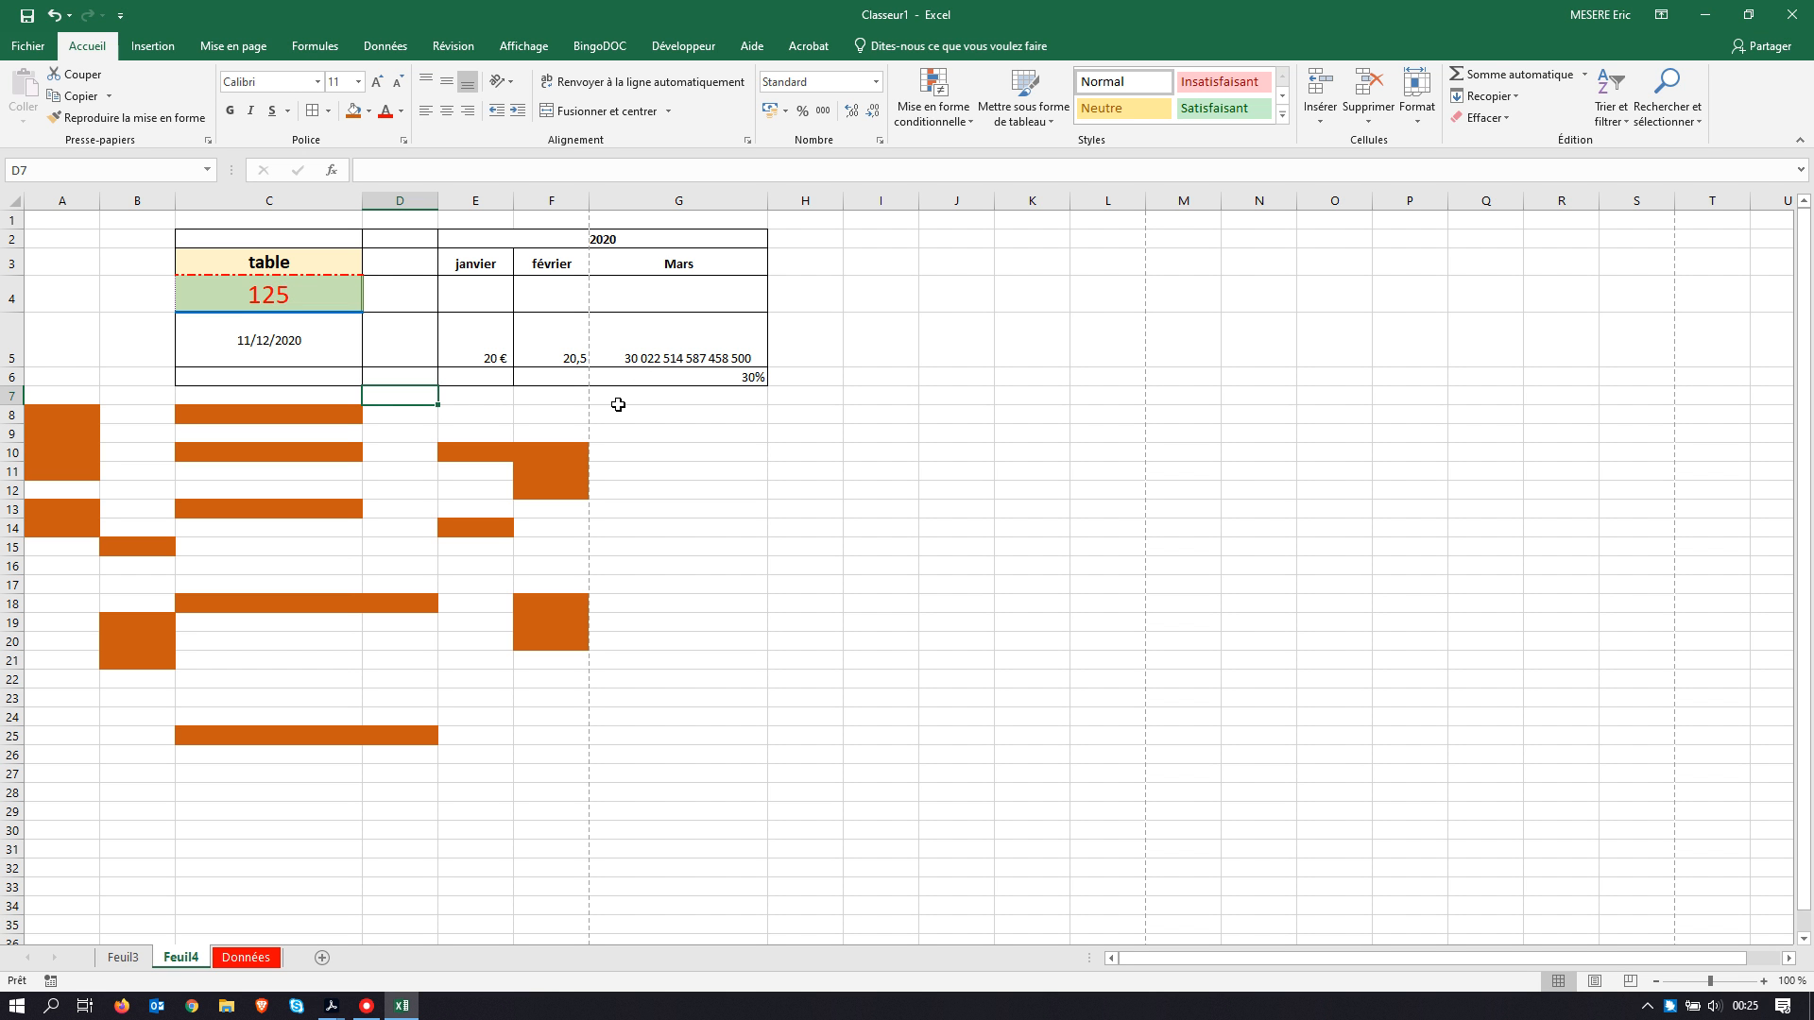
Step: Copy the formatting of C4 onto the "Mars" header in G3
click(286, 298)
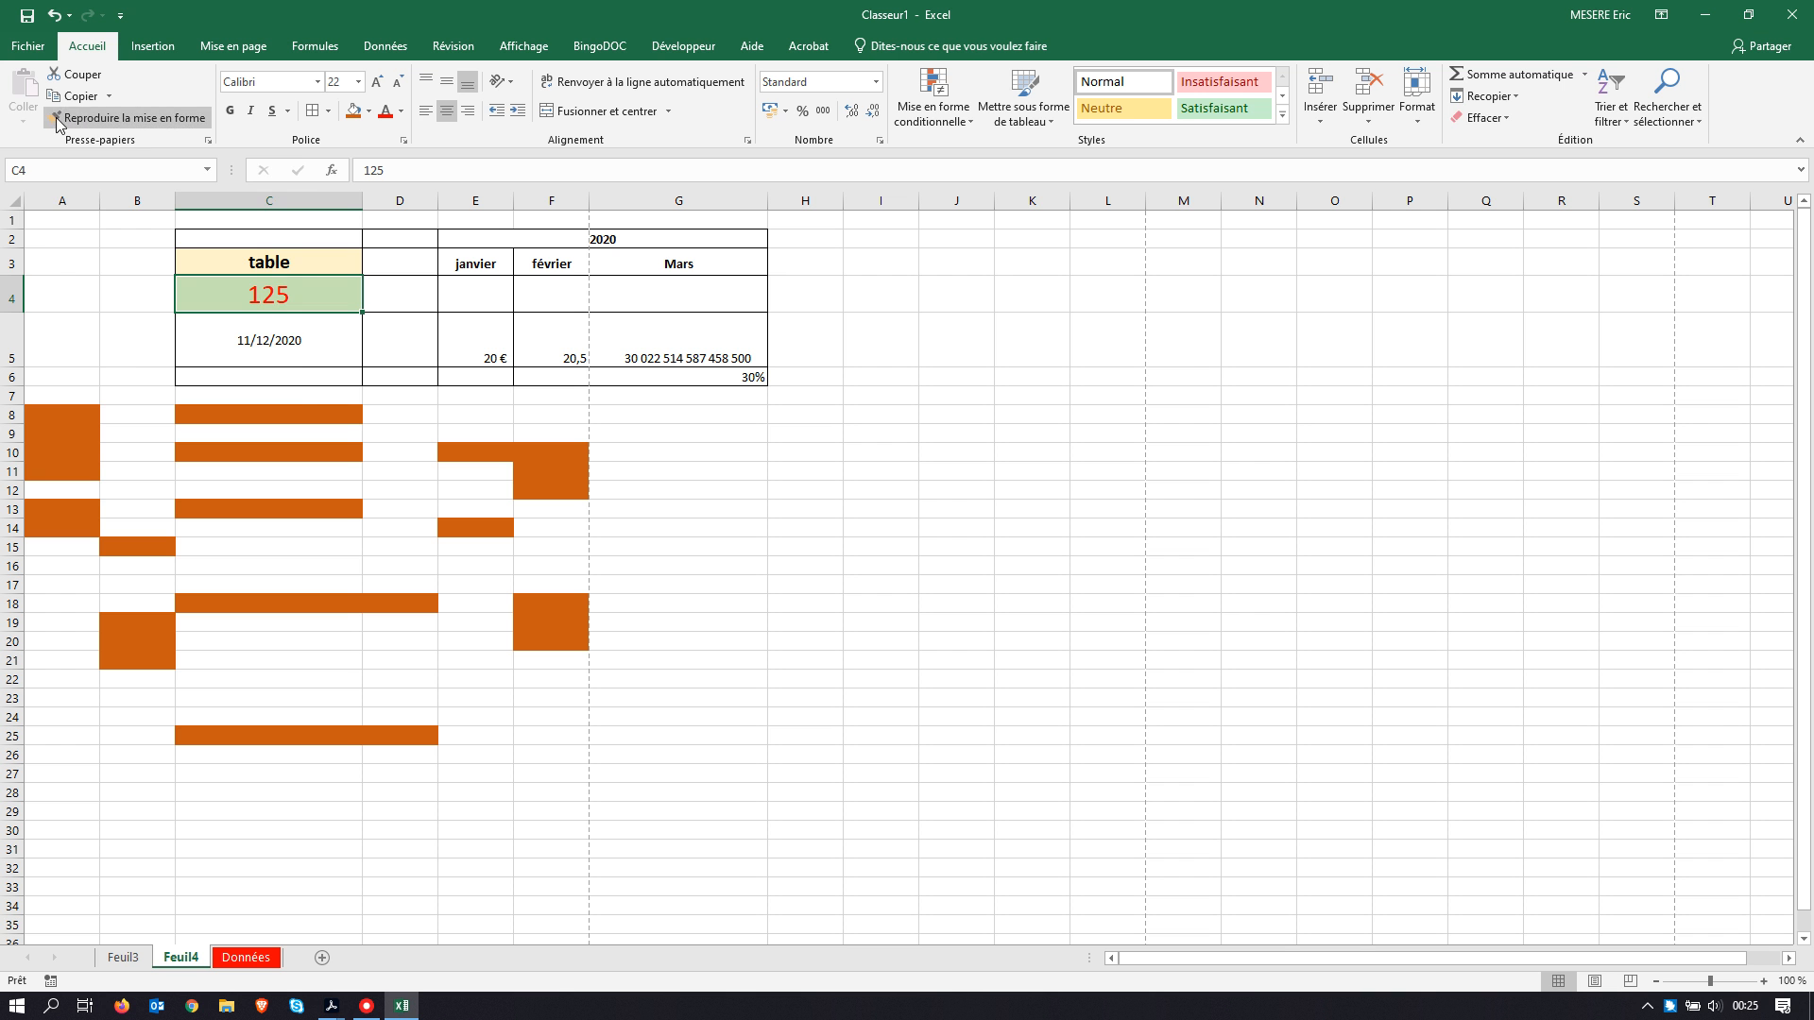
click(155, 117)
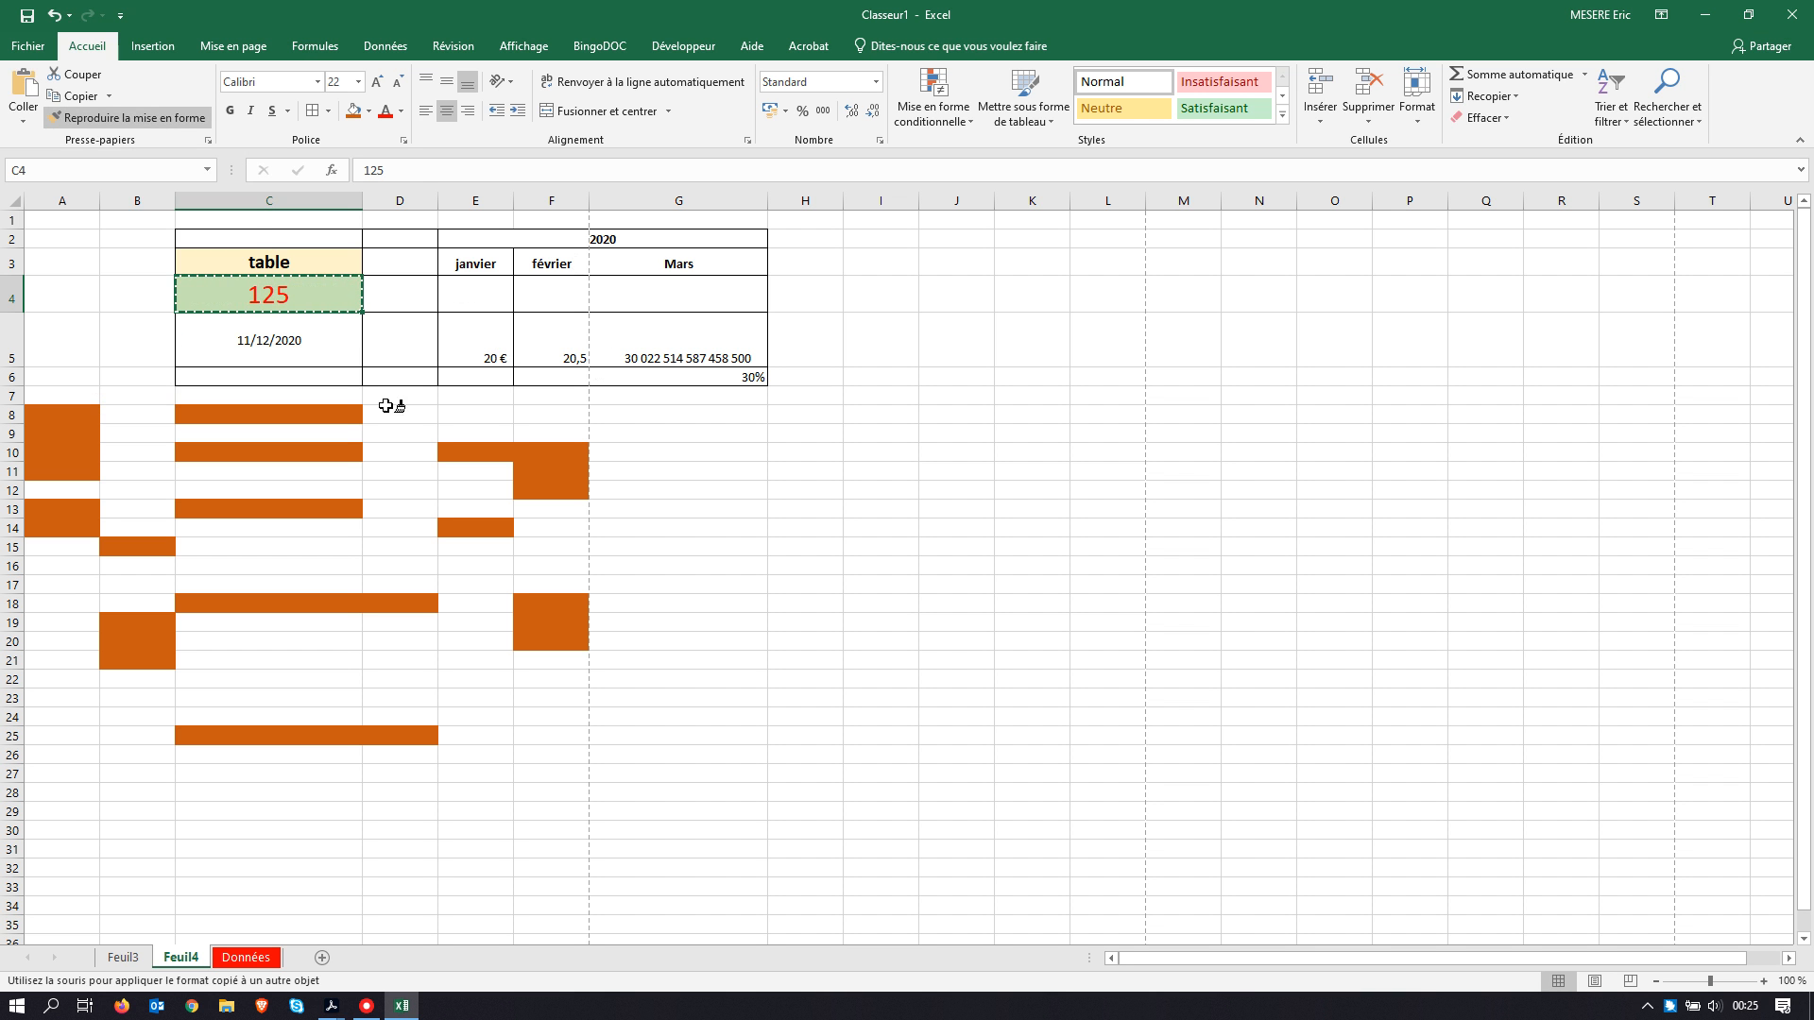
click(676, 272)
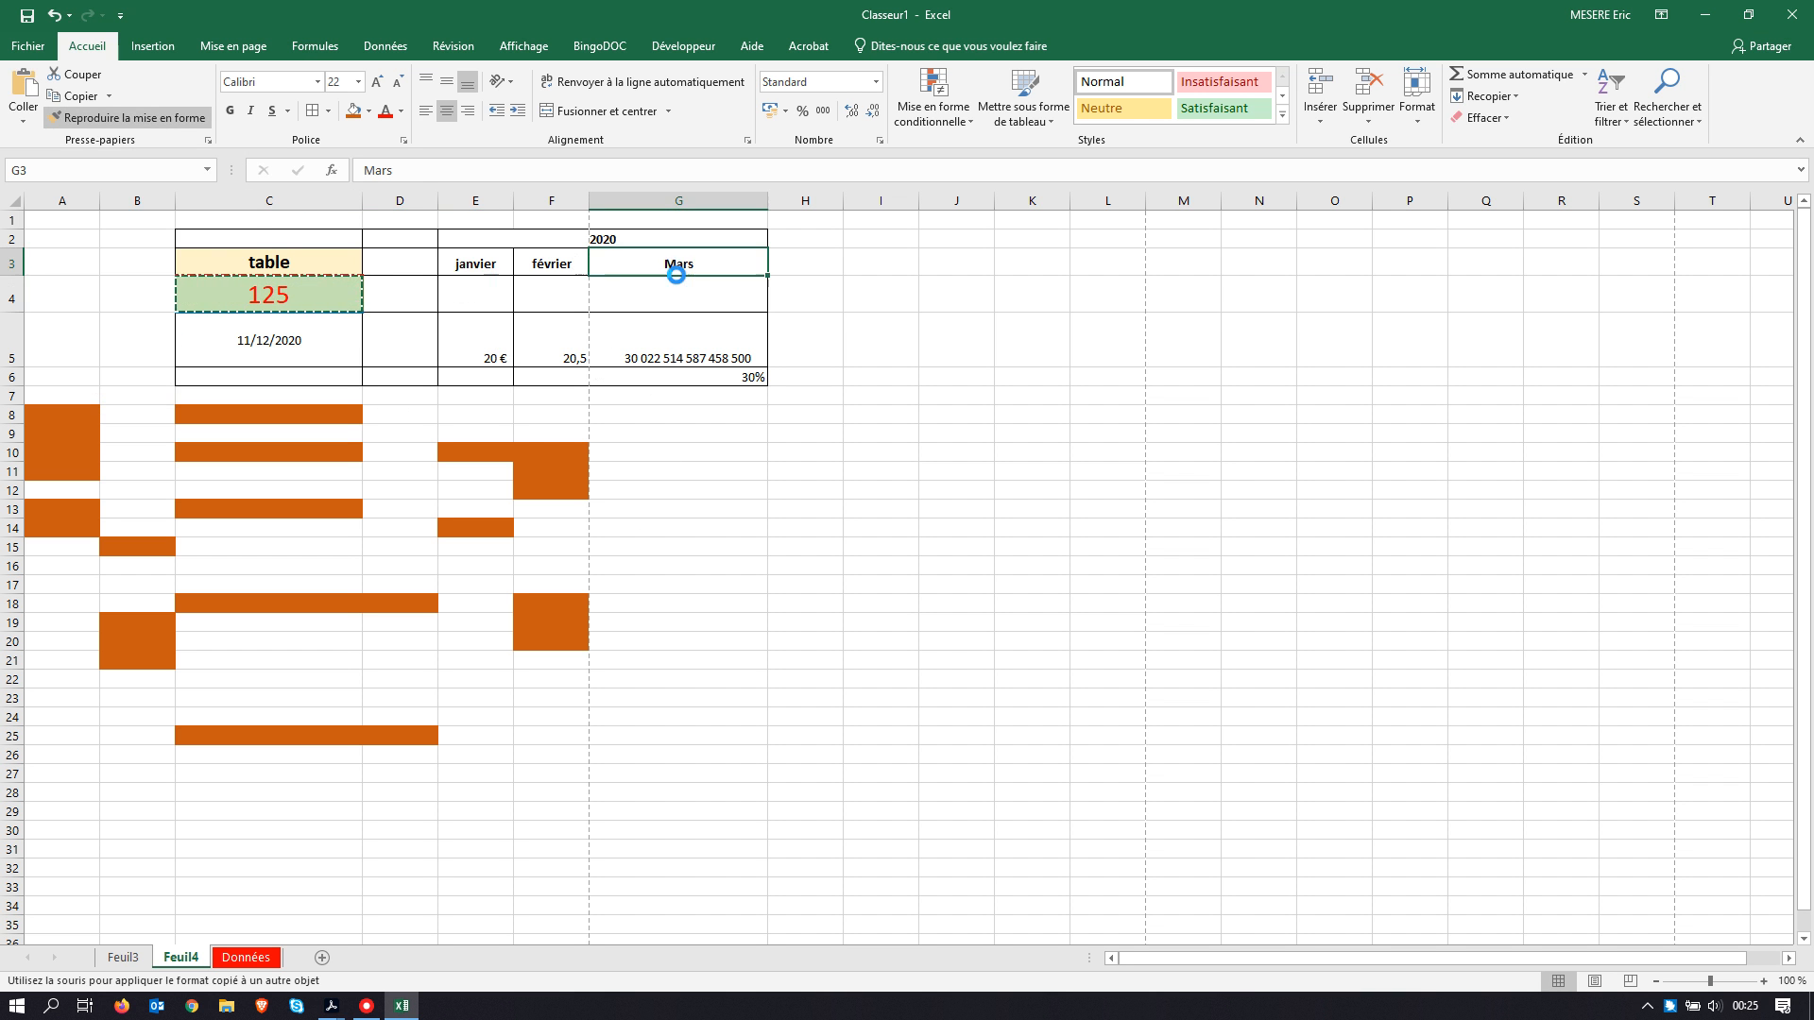
click(697, 464)
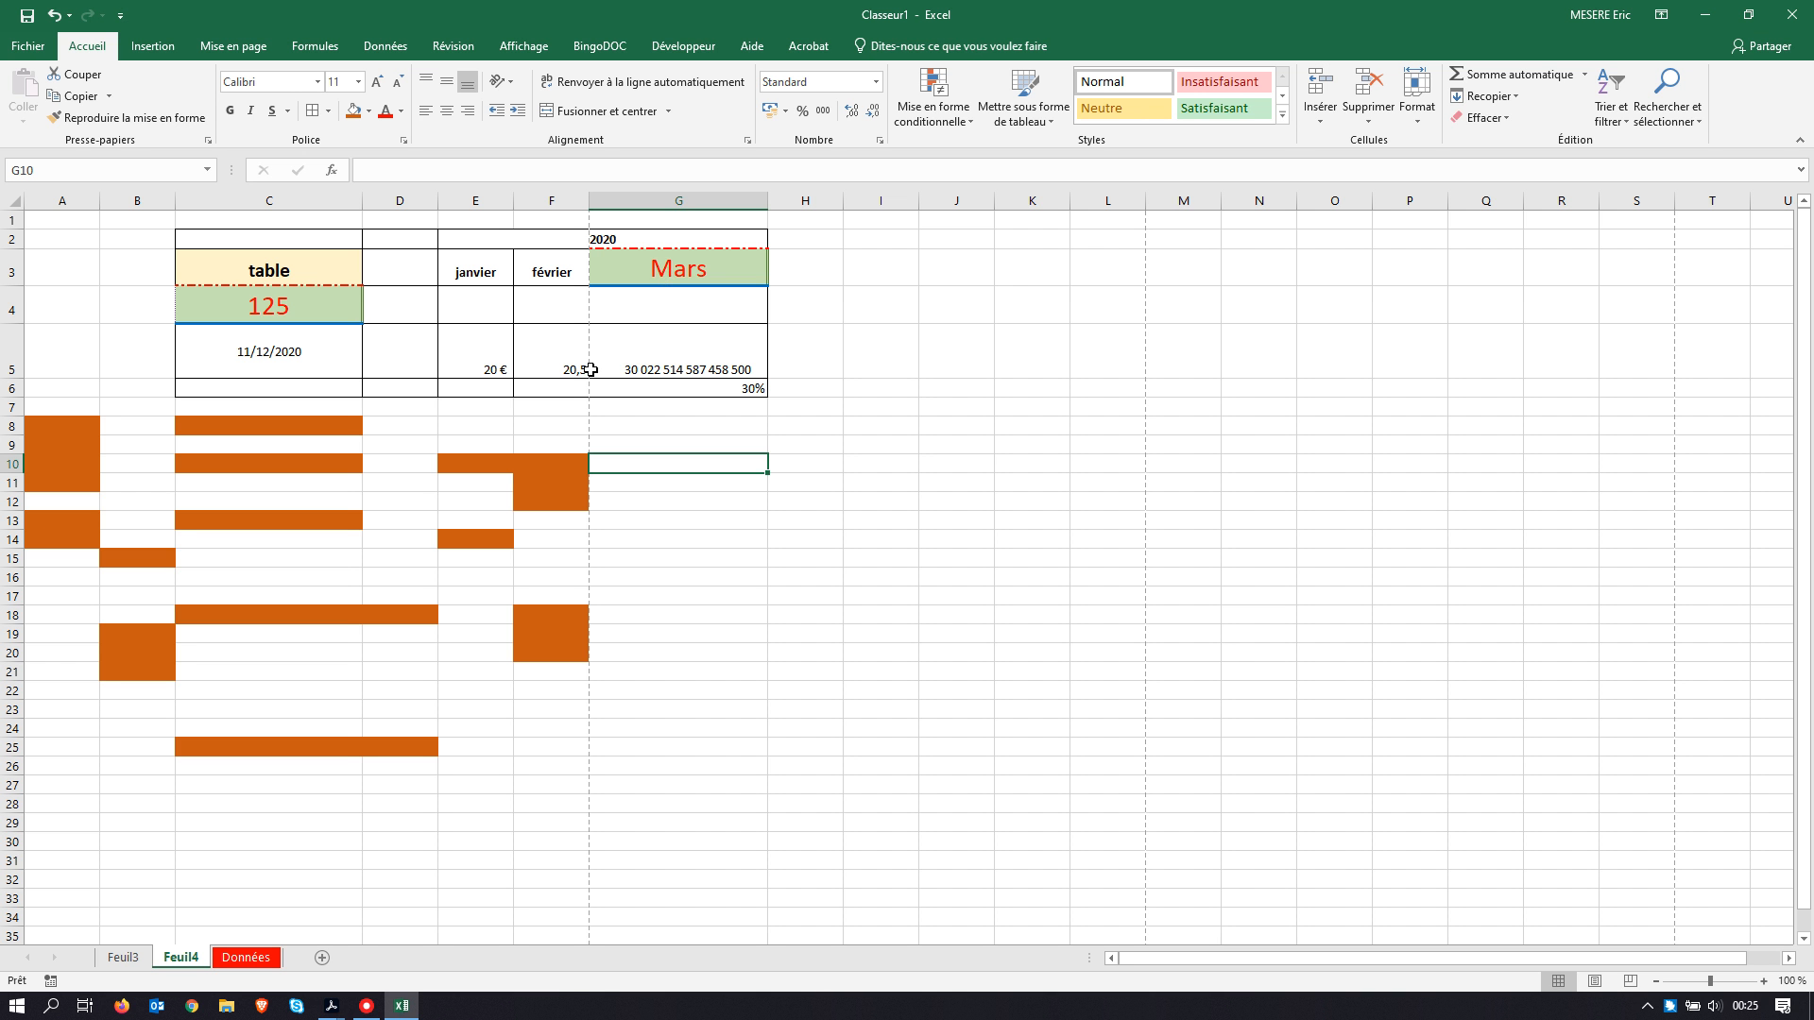
scroll(590, 369, down, 2)
scroll(590, 368, up, 2)
Step: Angle the "table" heading in C3 counterclockwise
click(291, 265)
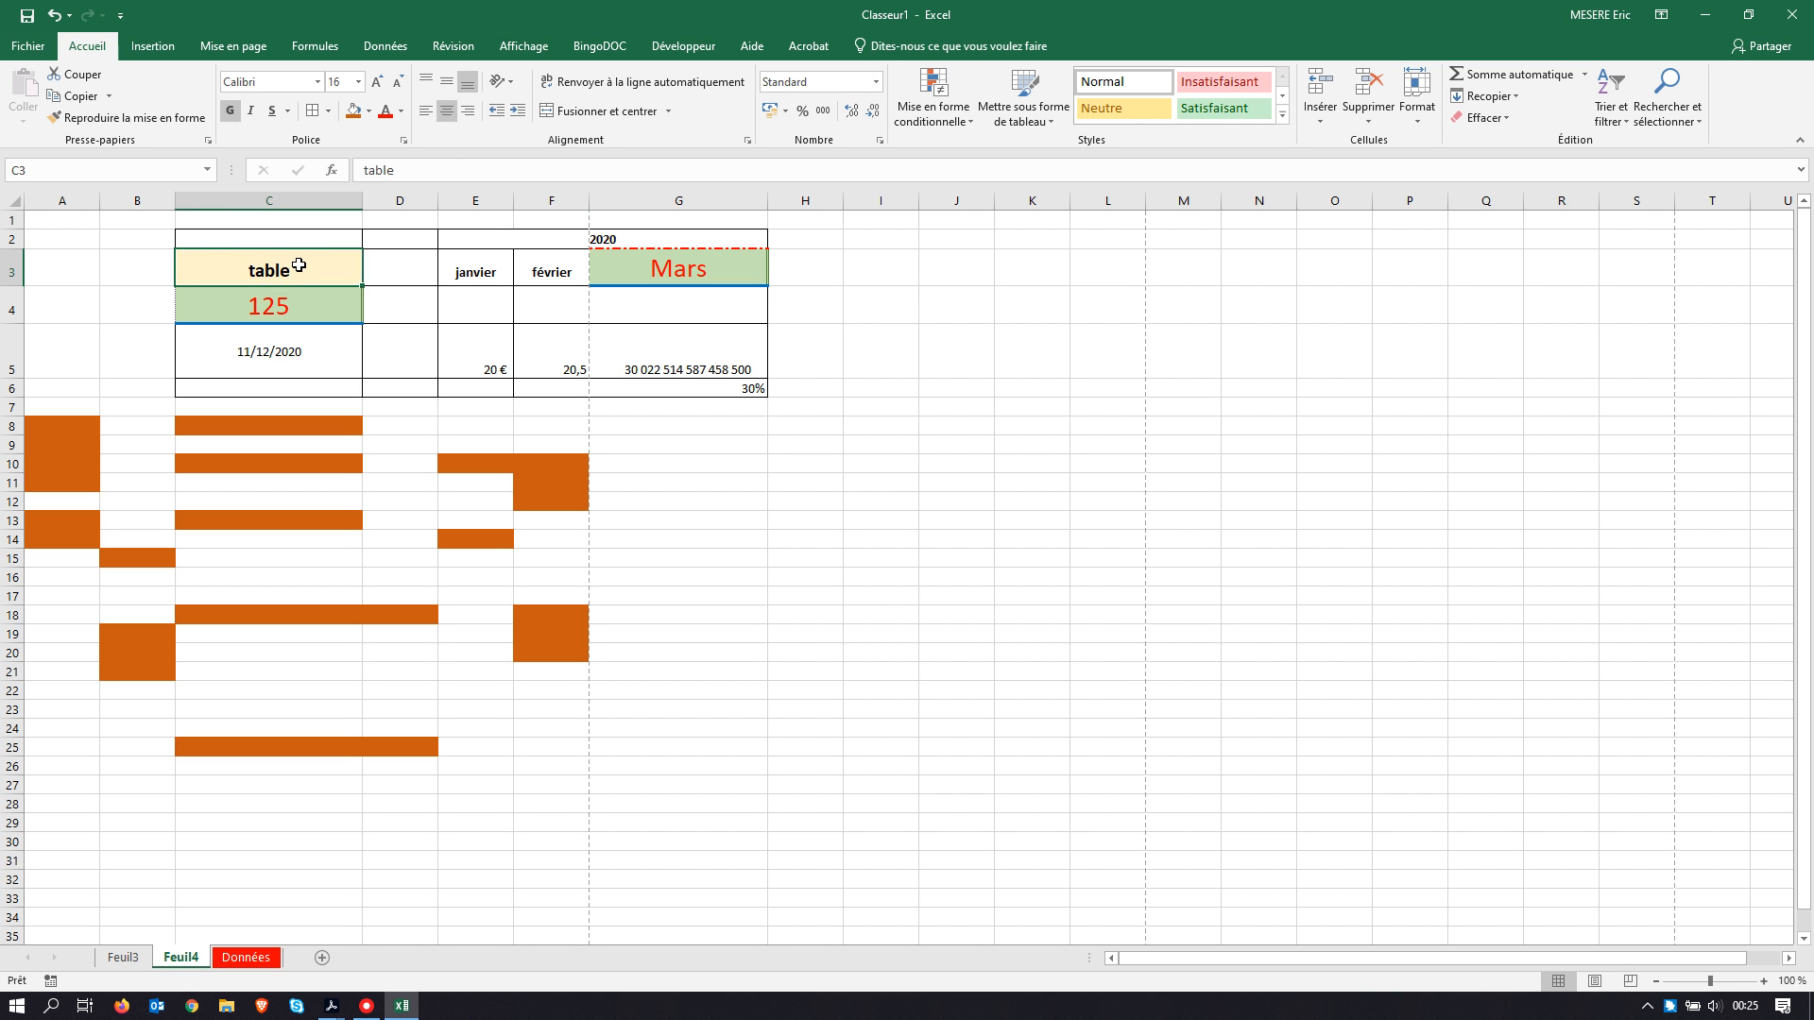
click(514, 81)
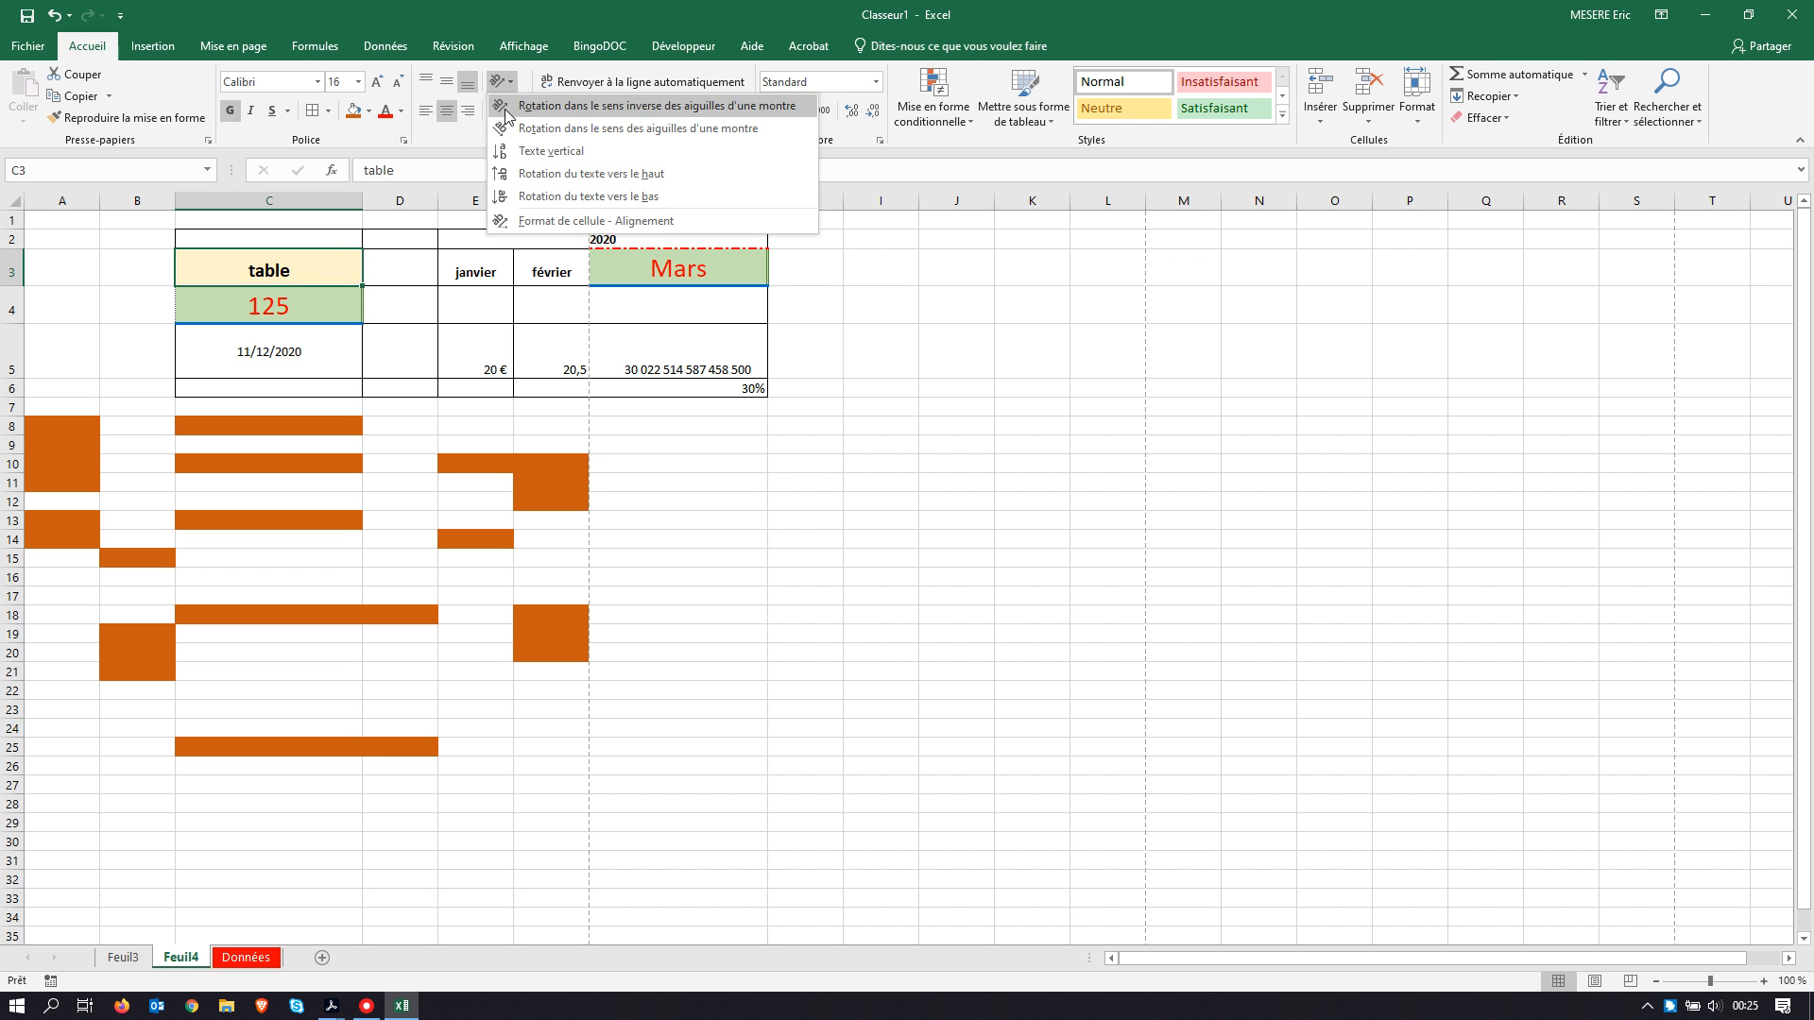
click(511, 107)
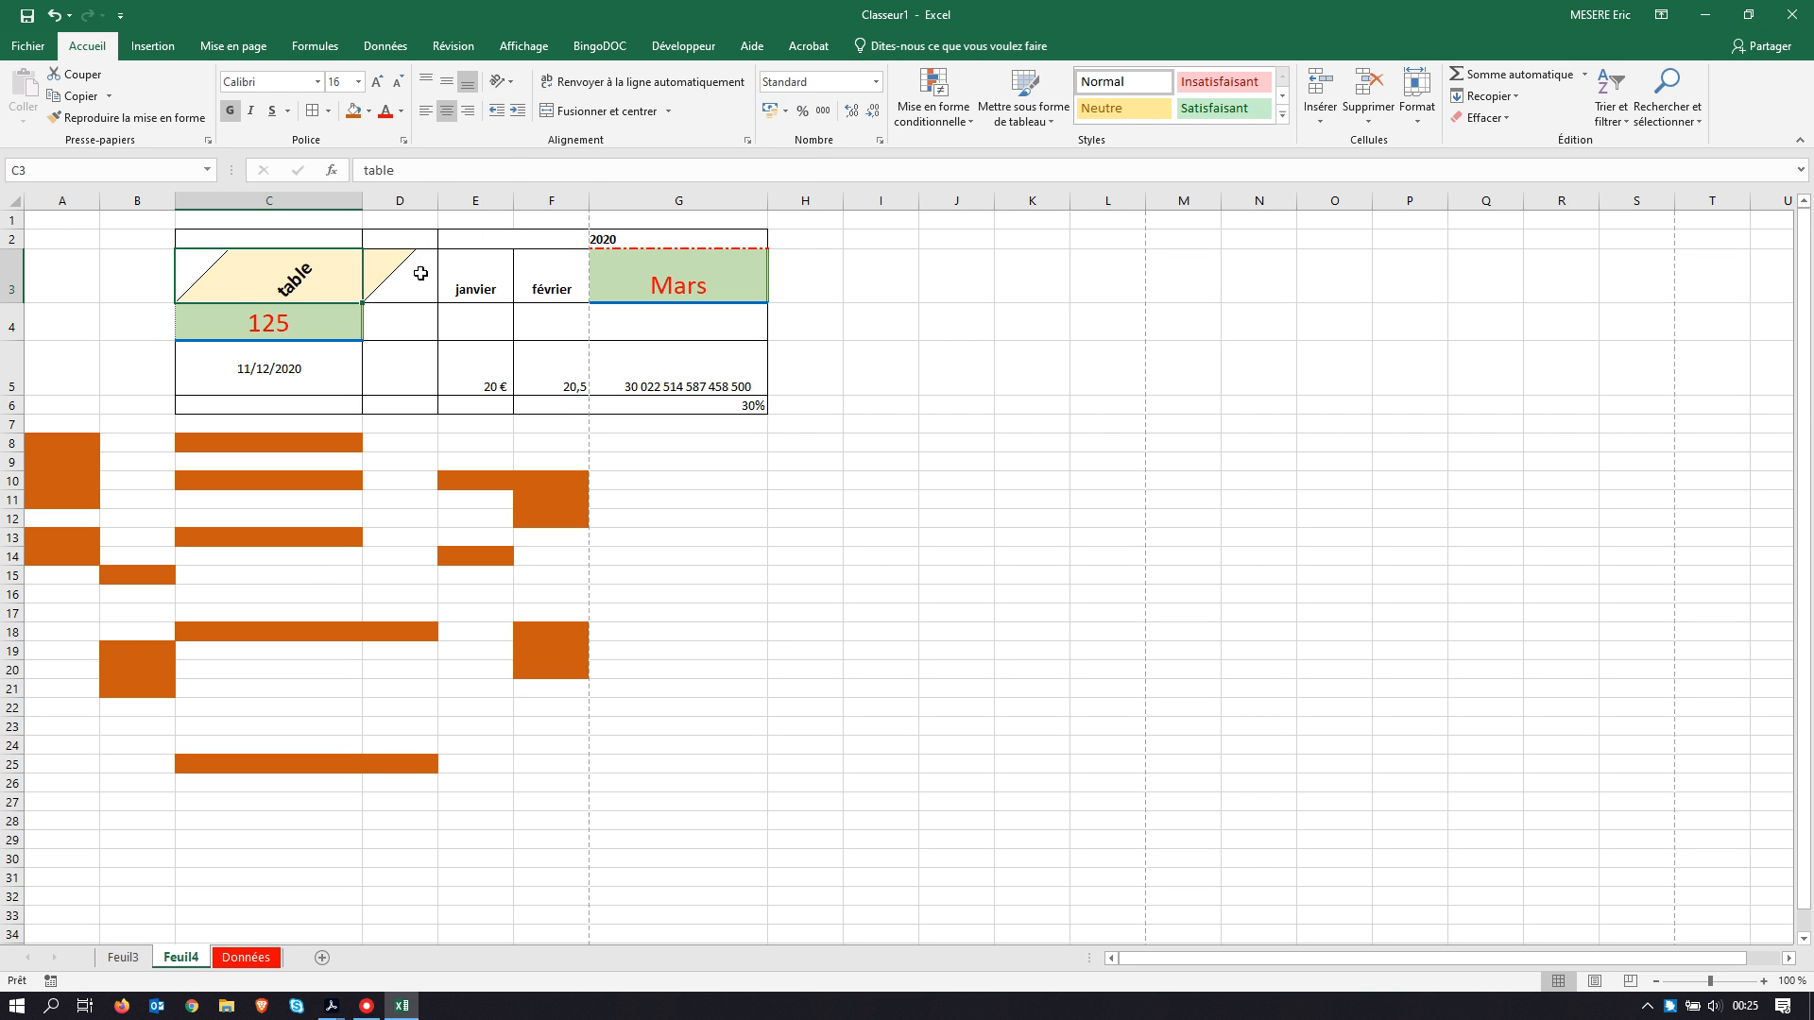
Step: Tilt the "table" text in C3 steeply downward using the orientation setting in the cell's alignment format
click(507, 82)
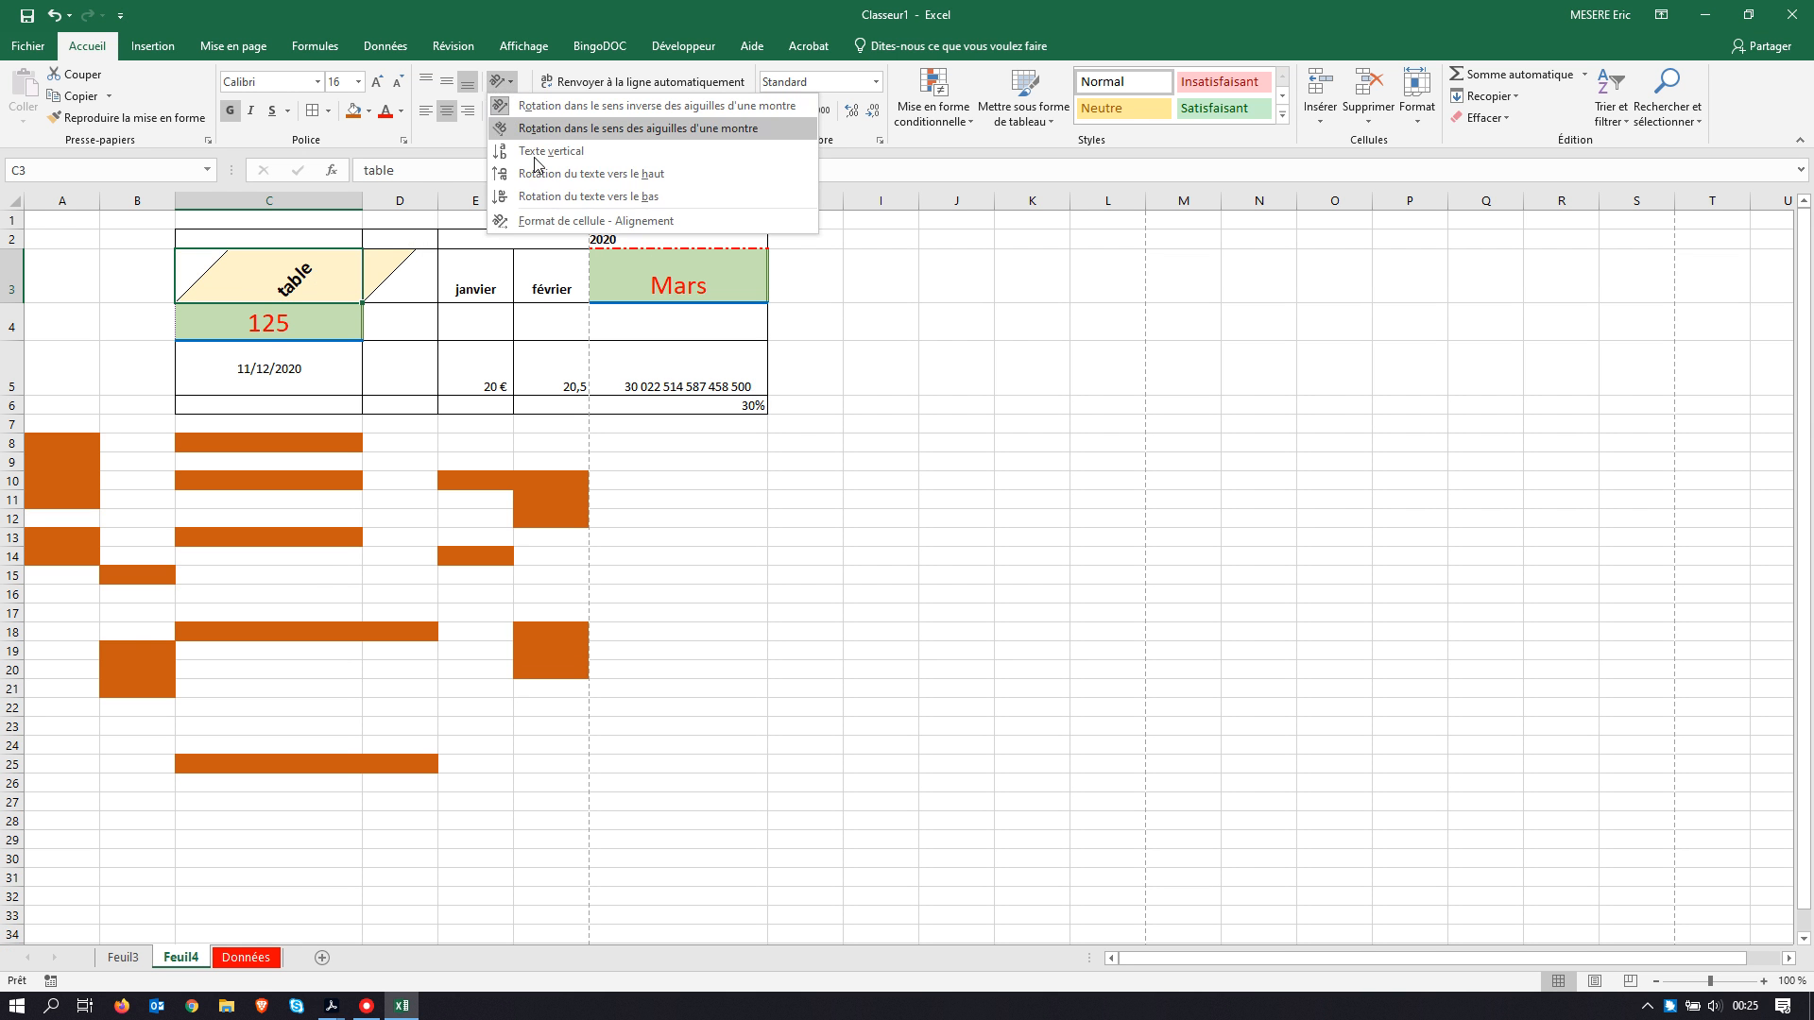
click(552, 221)
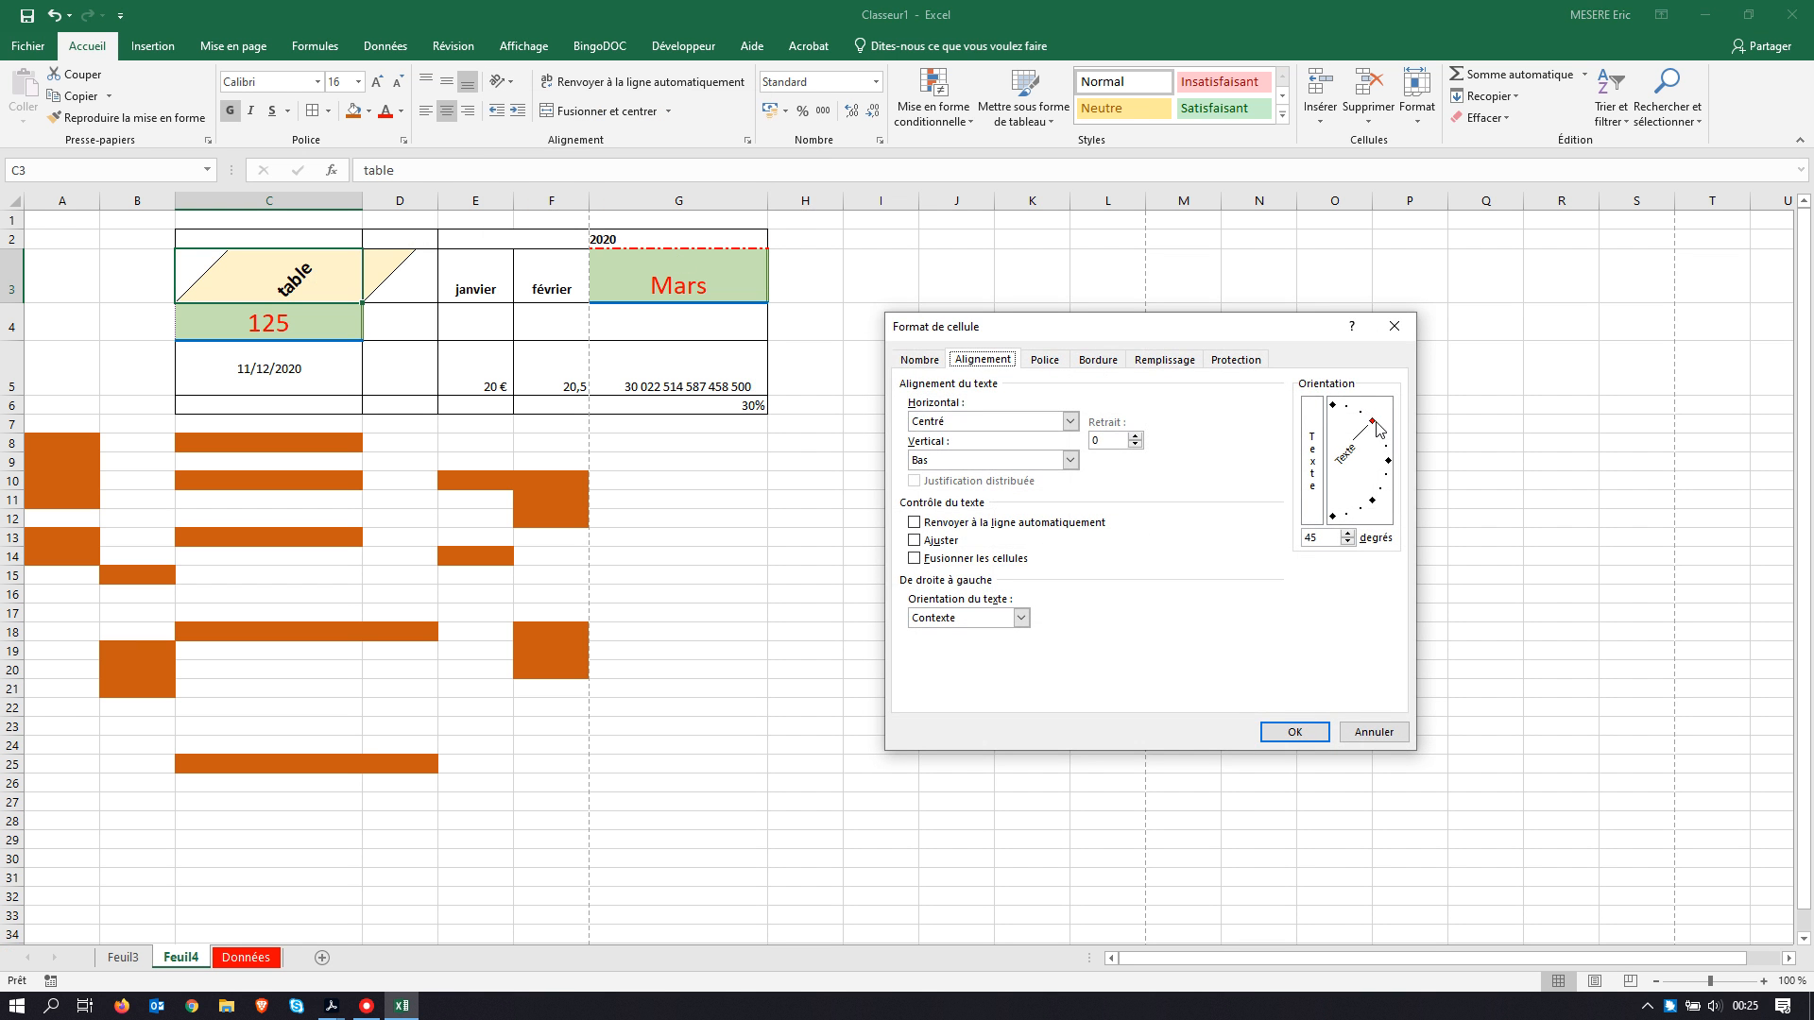
drag(1377, 428, 1370, 520)
click(1283, 733)
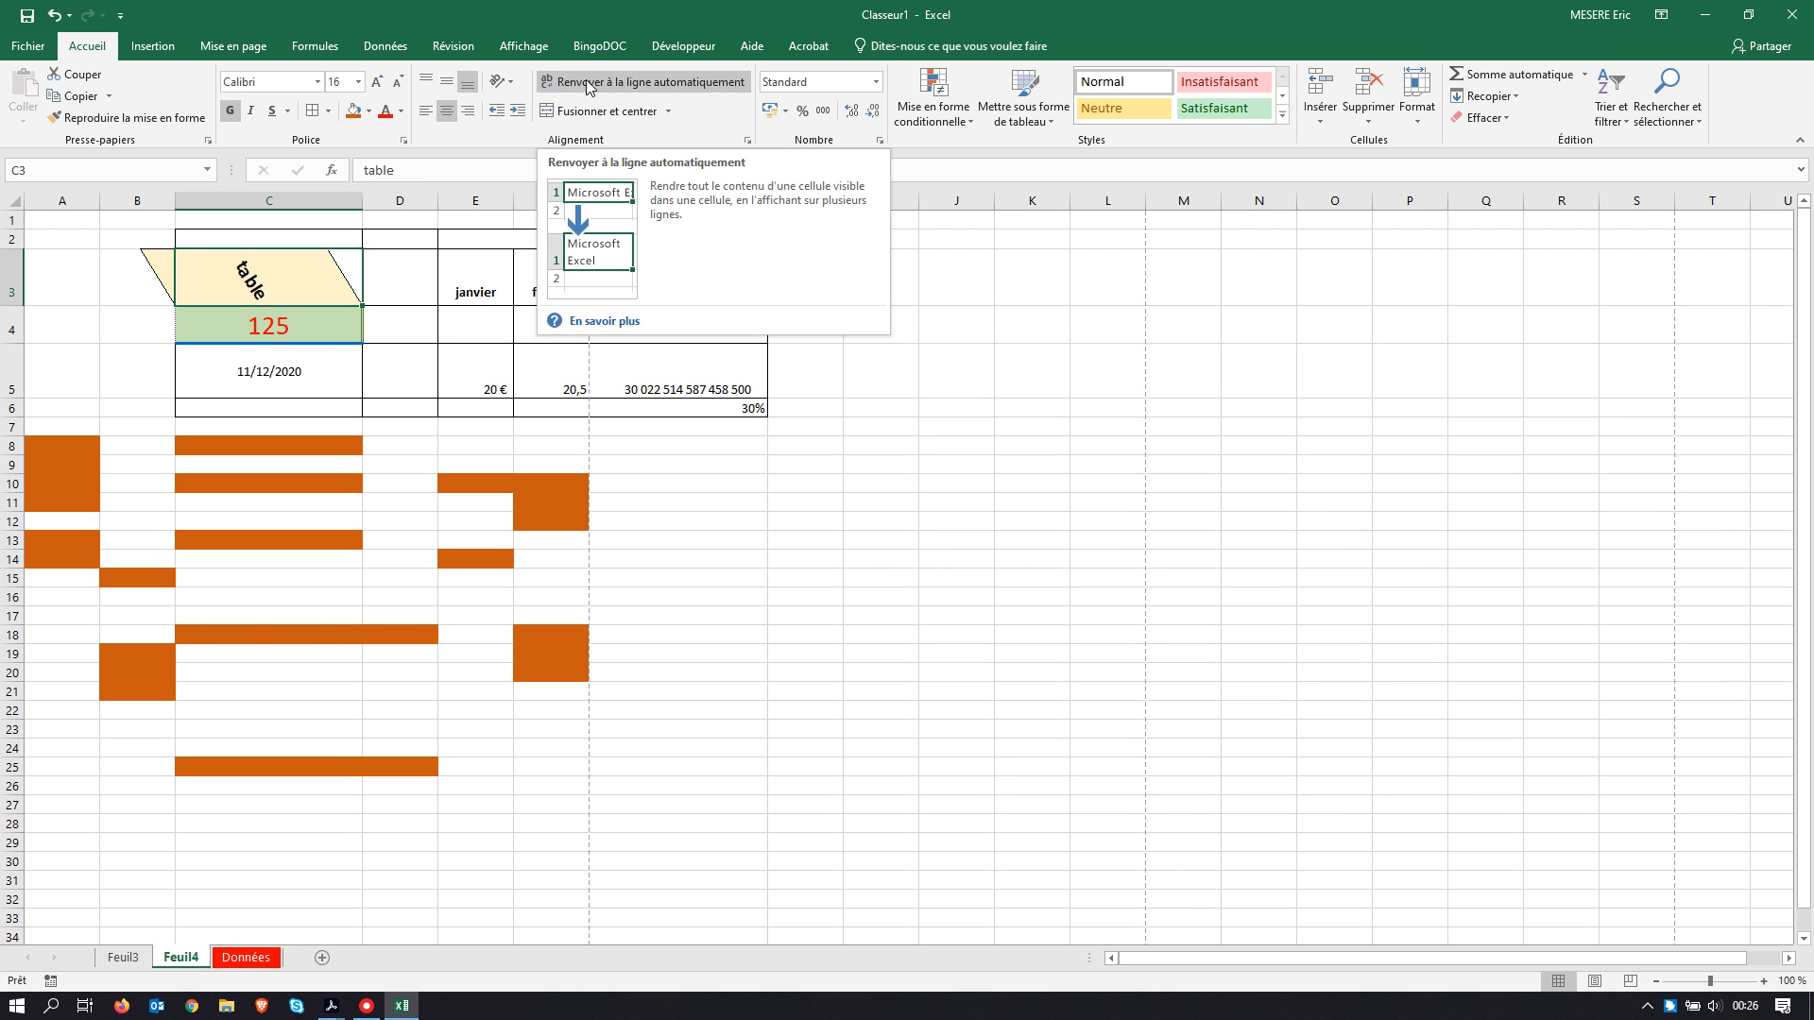
Step: Add a new blank worksheet after Feuil4 and open it
scroll(356, 711, down, 1)
scroll(356, 712, down, 1)
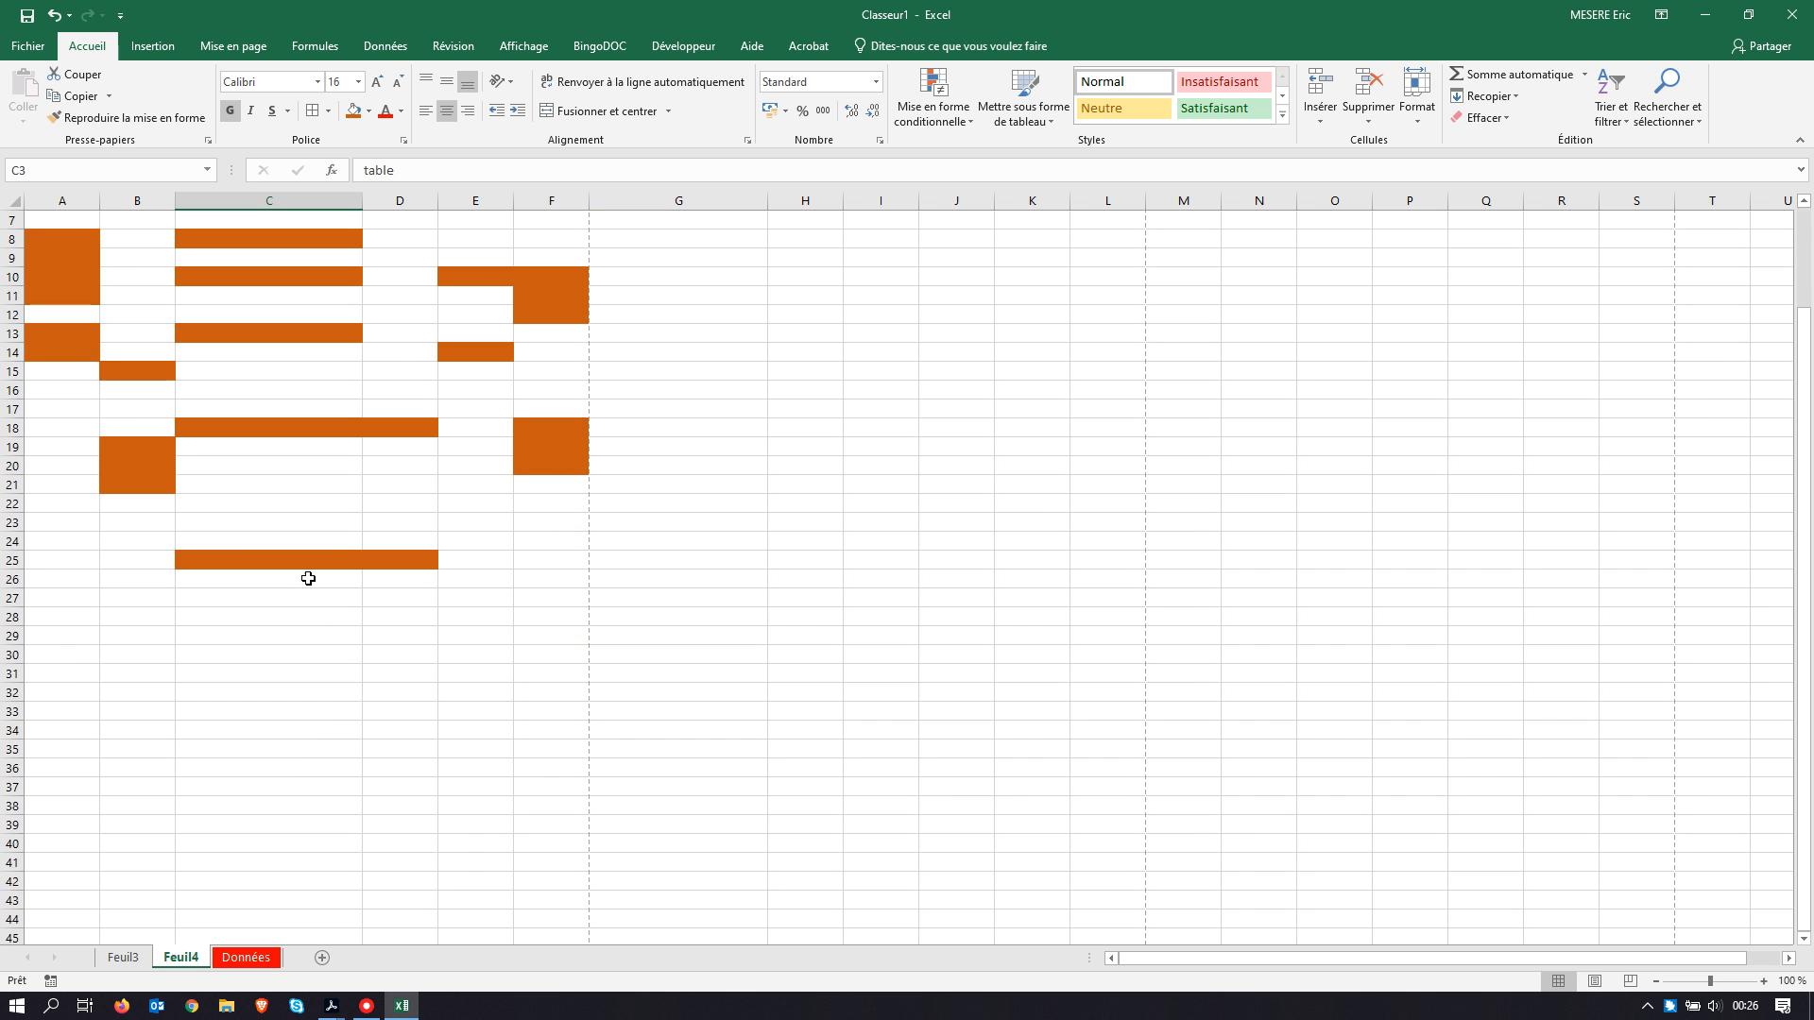
click(302, 599)
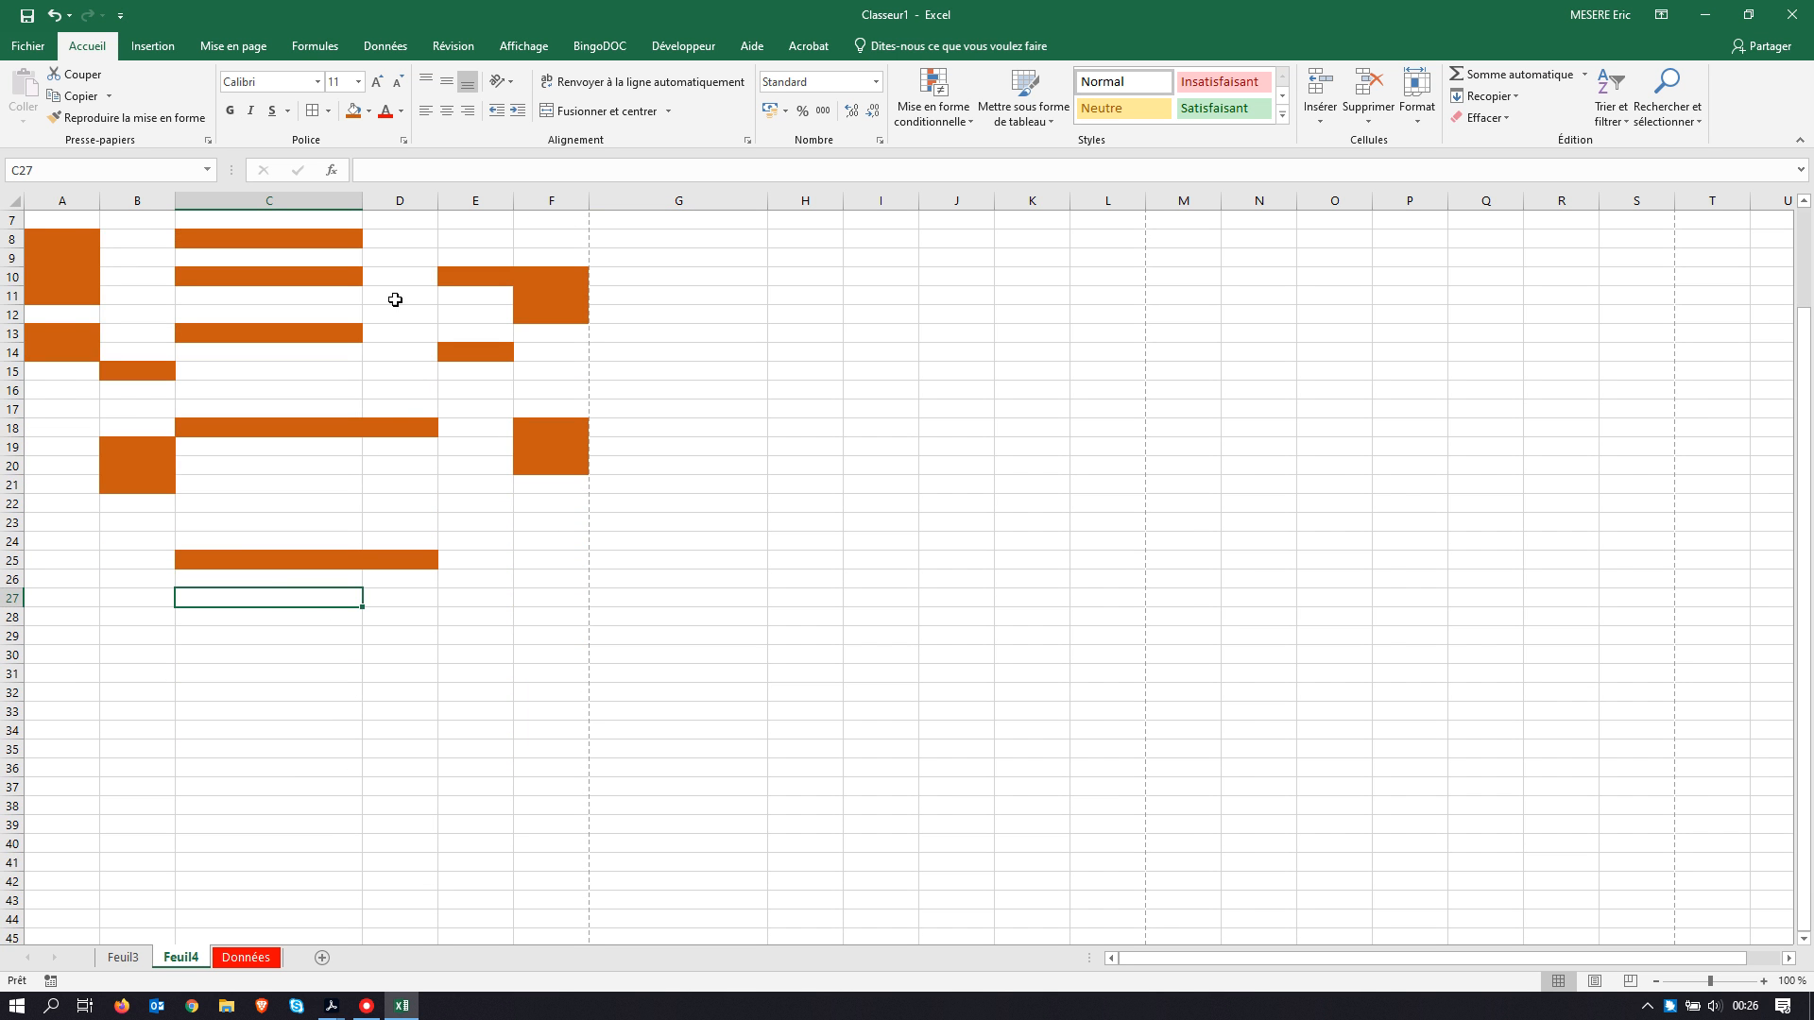
click(318, 958)
click(179, 959)
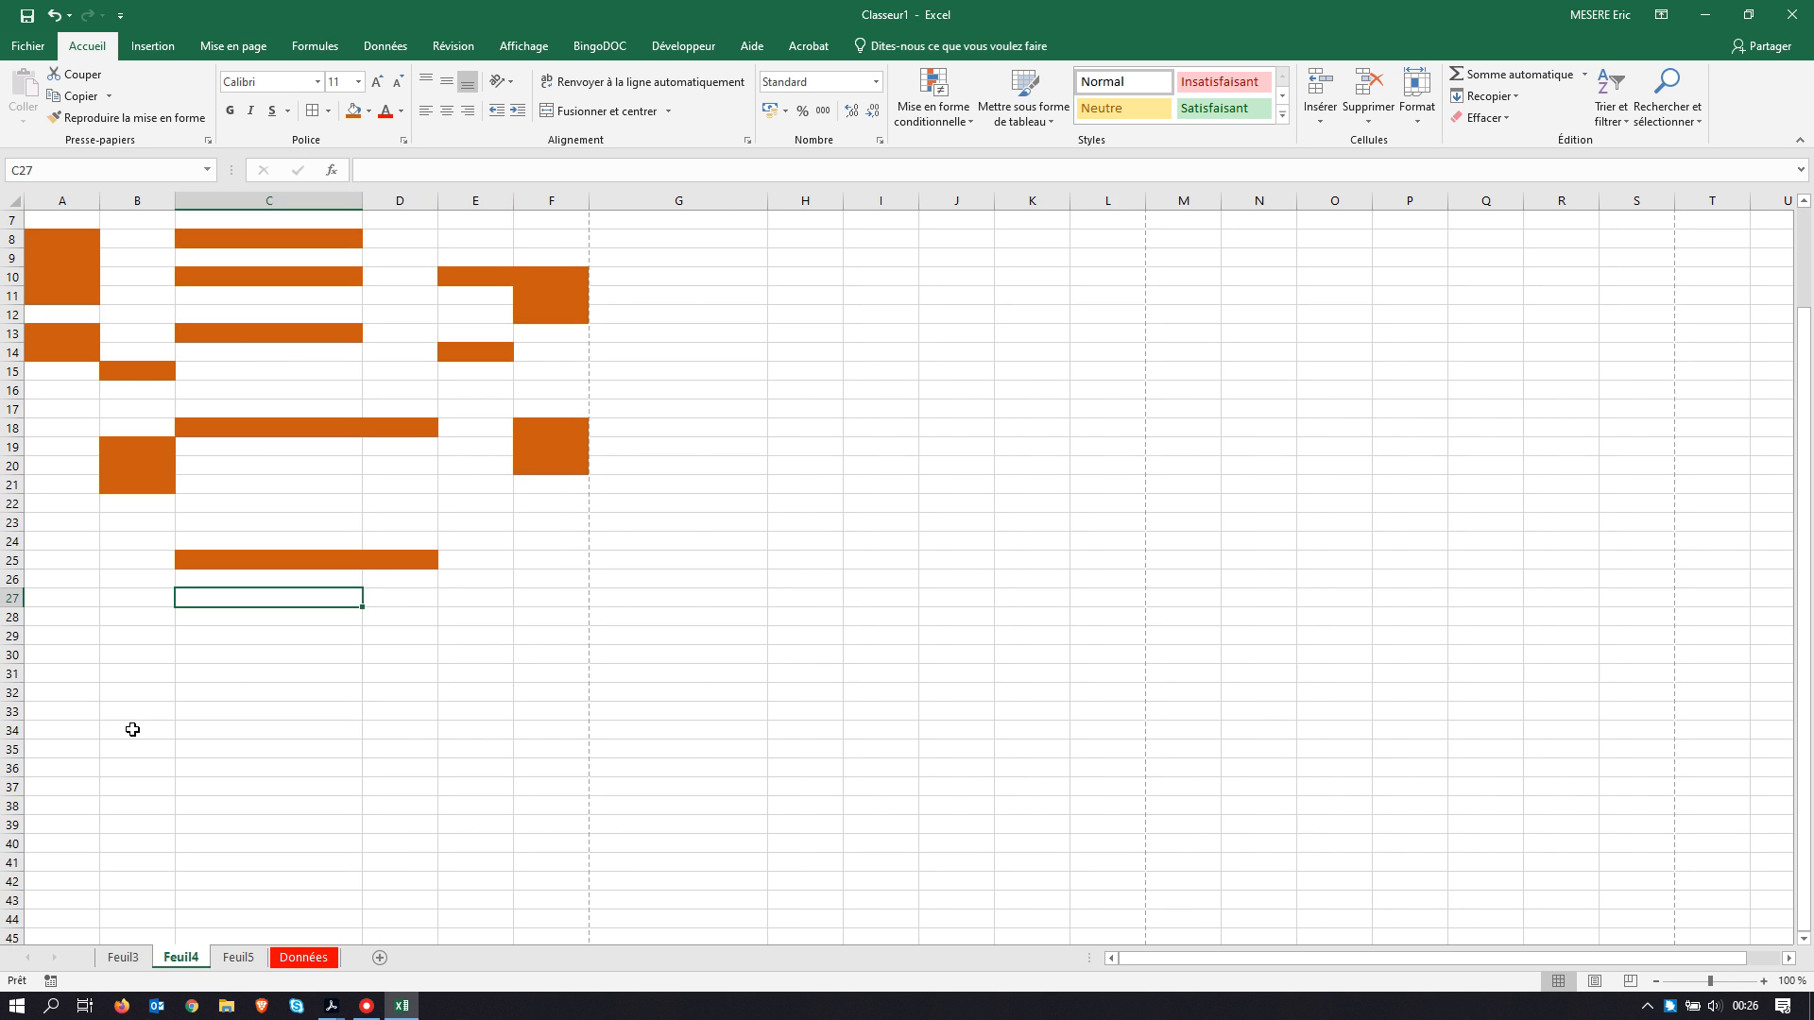
click(247, 960)
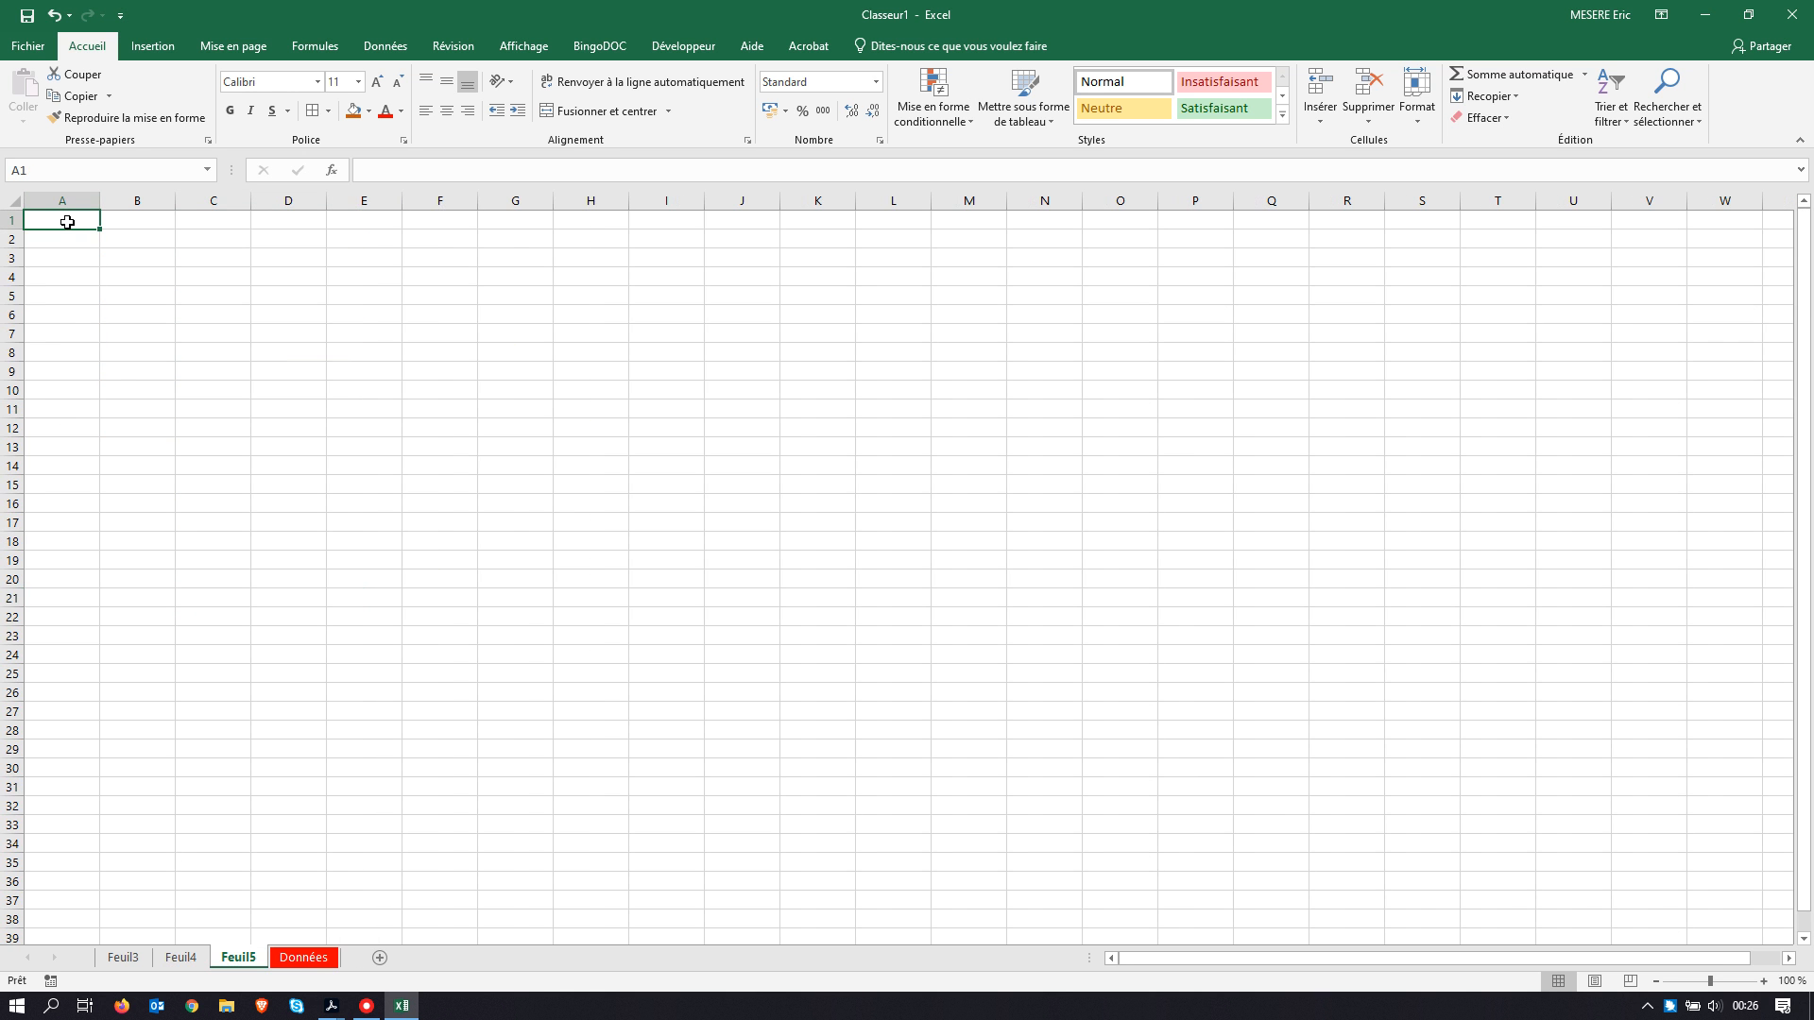
Step: Enter the sentence "La table est bleue" in A1 of the new sheet, correcting the missing letter in "table"
text(La t)
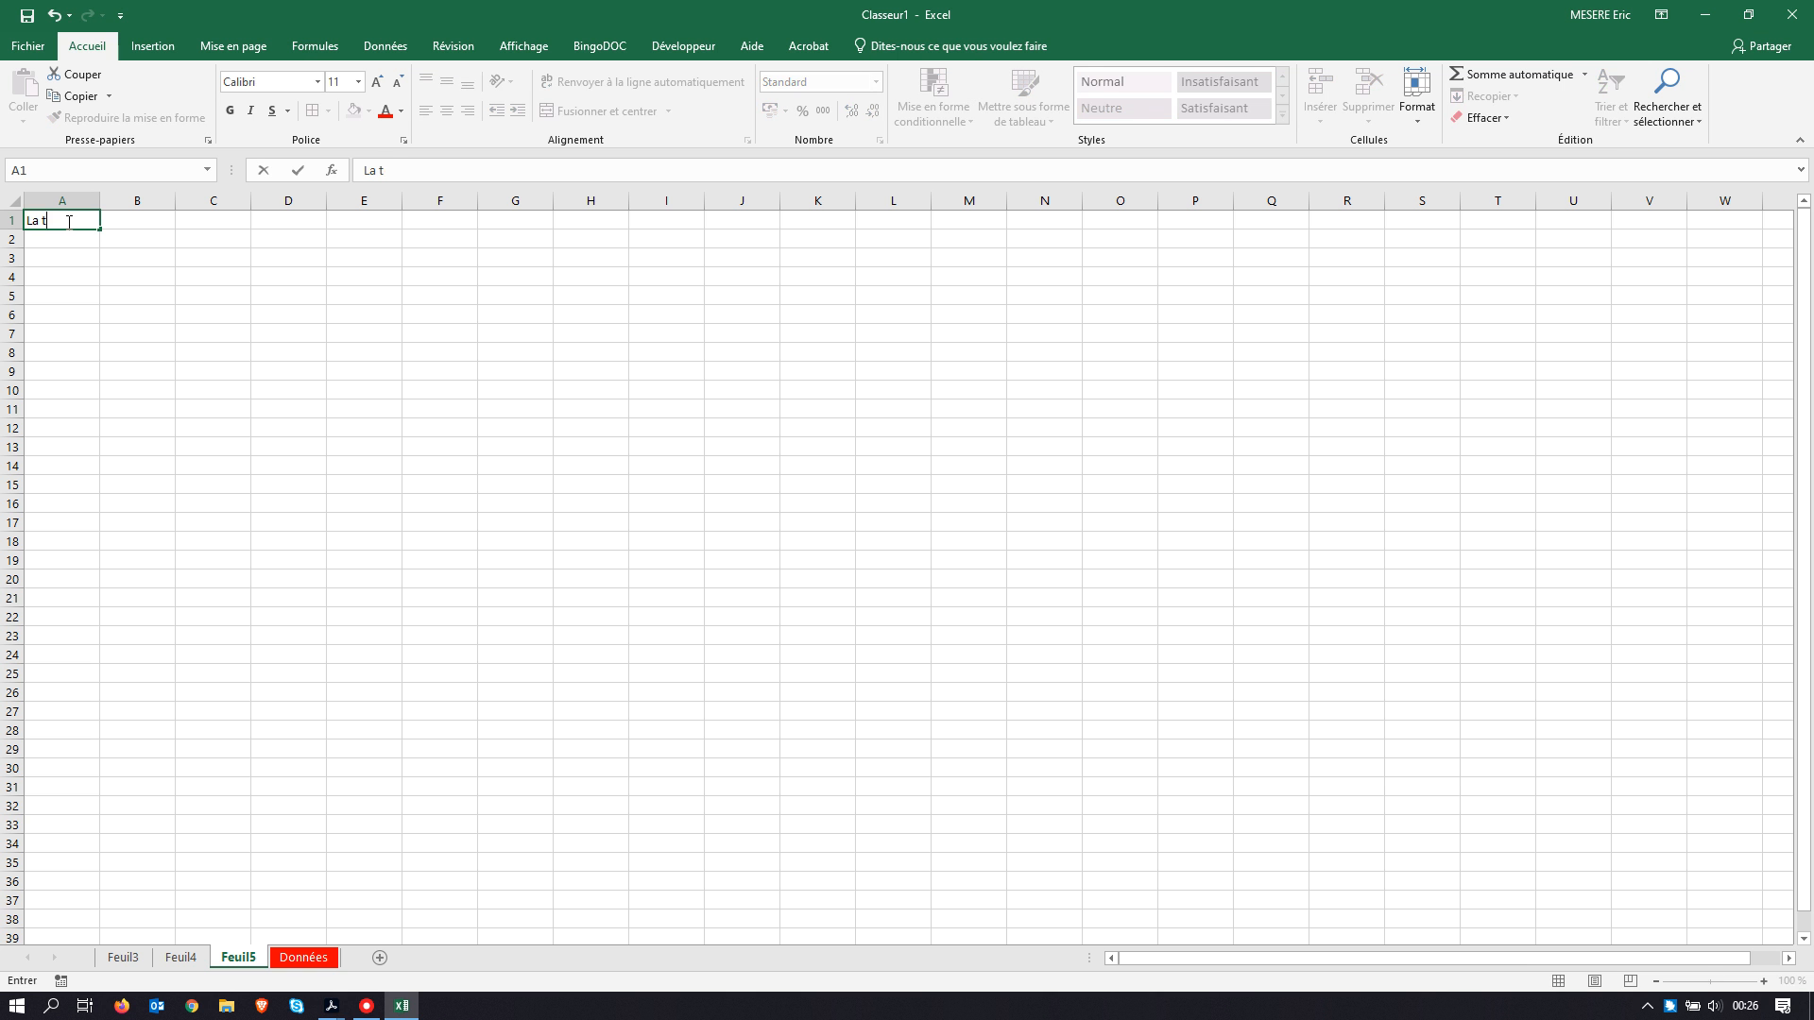
text(abl est bleue)
click(62, 219)
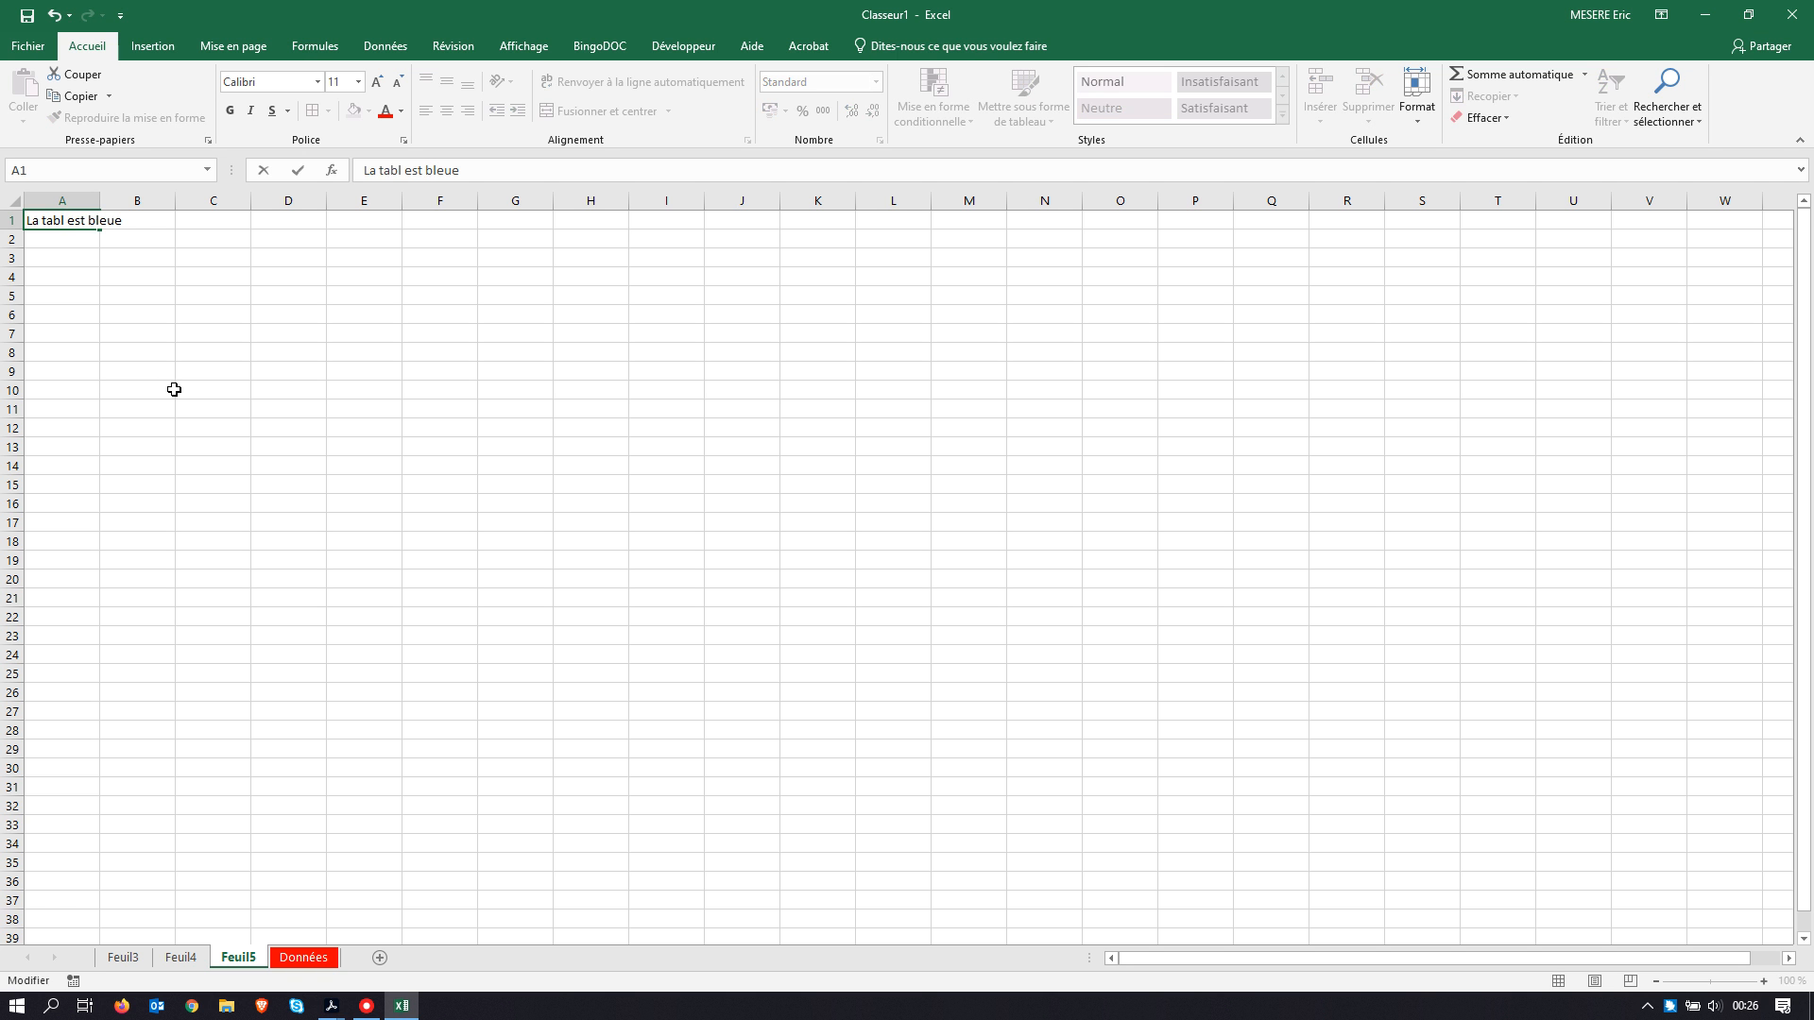
text(e)
click(148, 320)
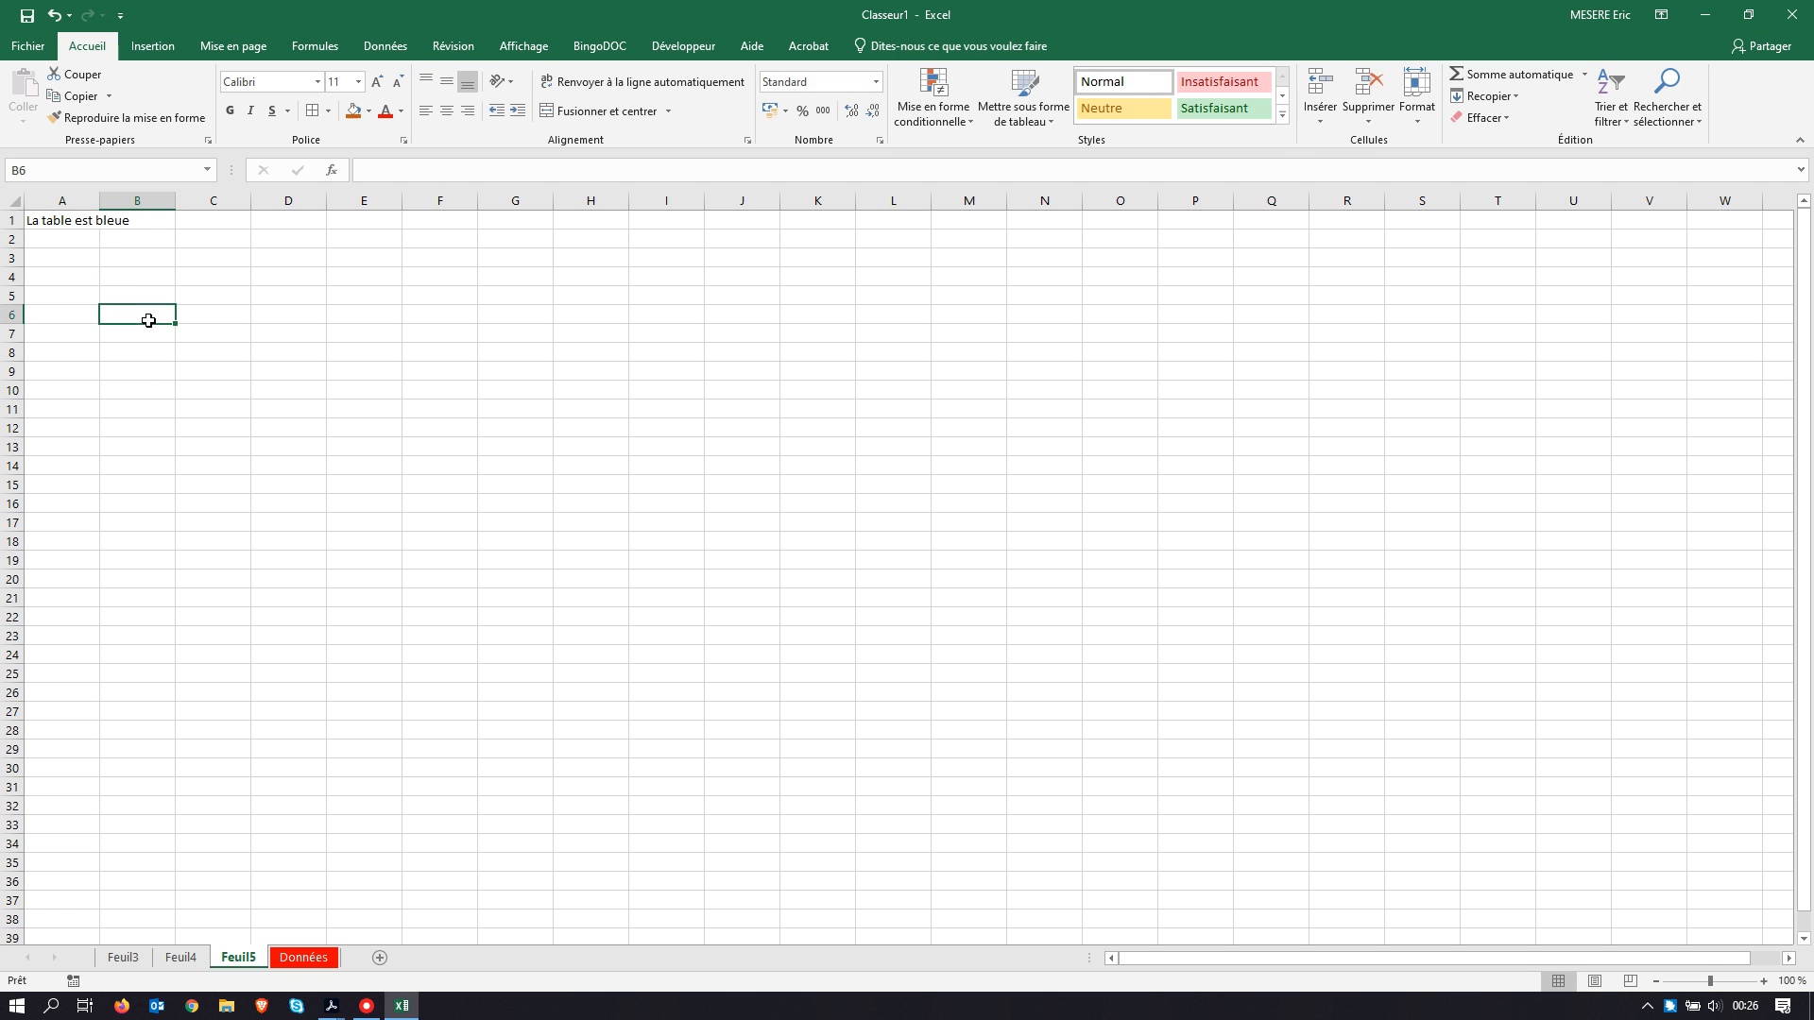
Step: Select A1 and B1 in turn to check which cell holds the sentence that overflows the column
click(1764, 983)
click(1765, 983)
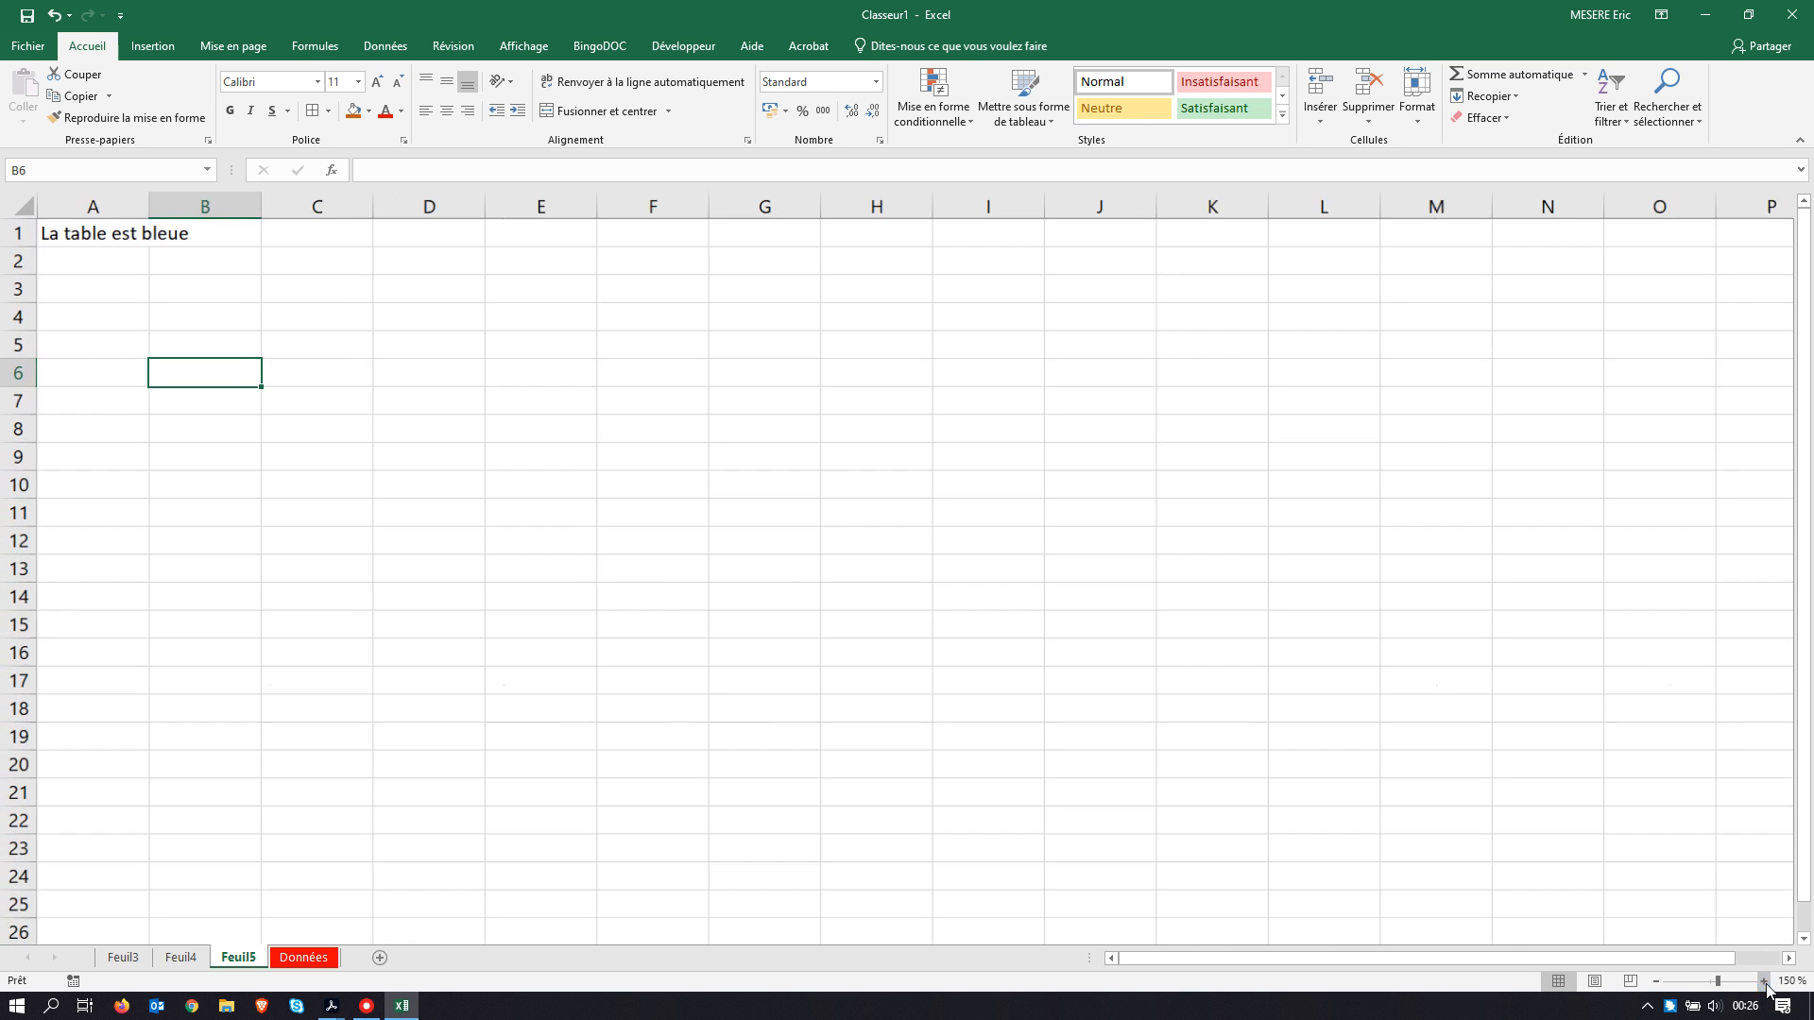
click(1765, 983)
click(1764, 983)
click(1764, 983)
click(1764, 983)
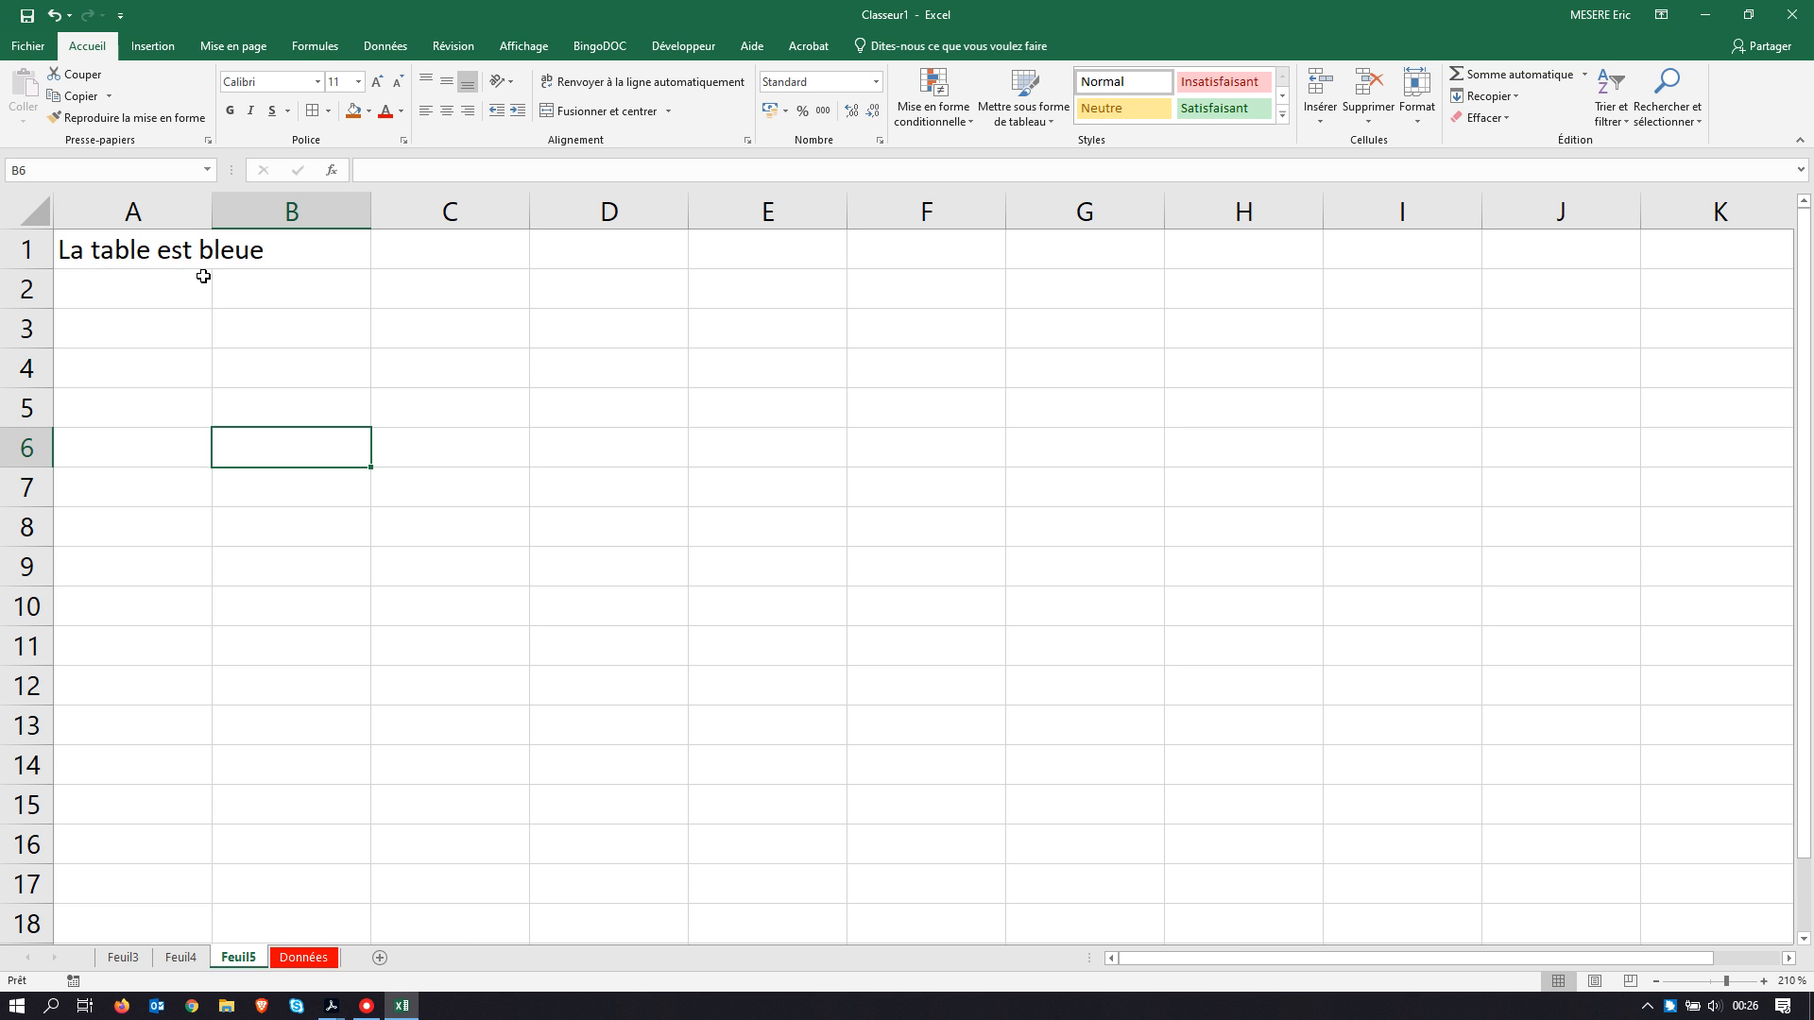
click(154, 249)
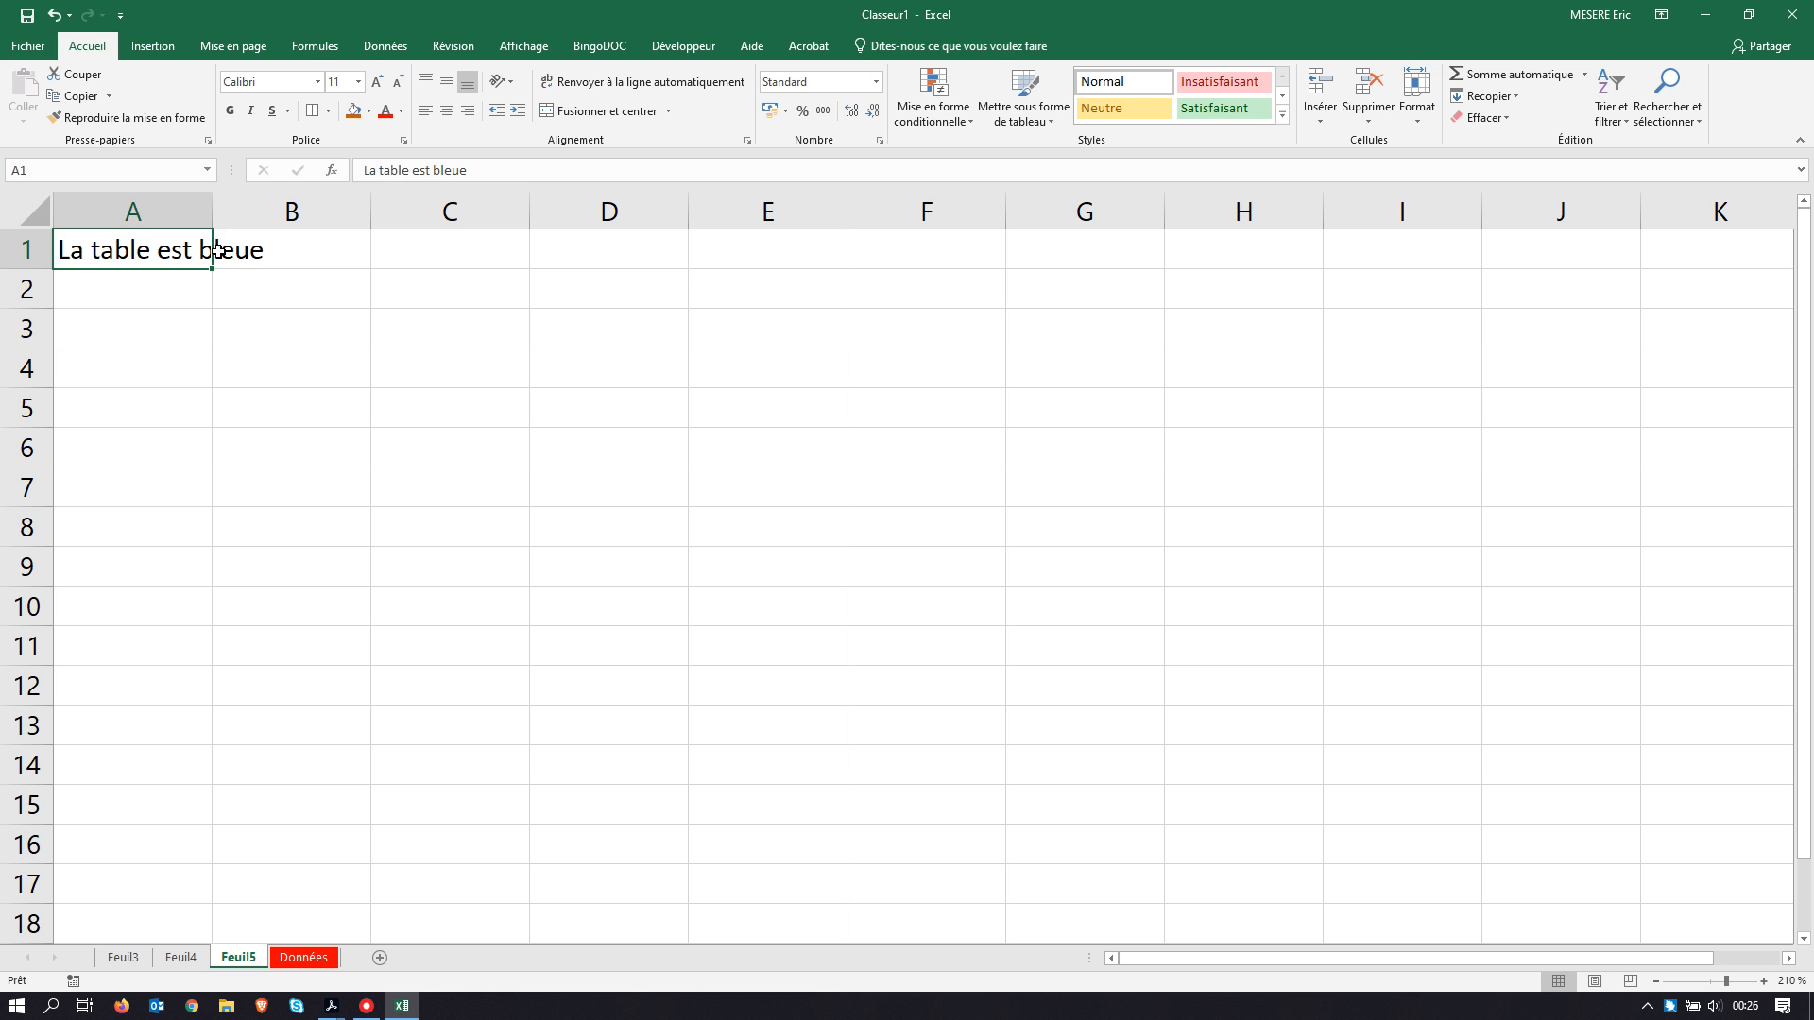
click(289, 257)
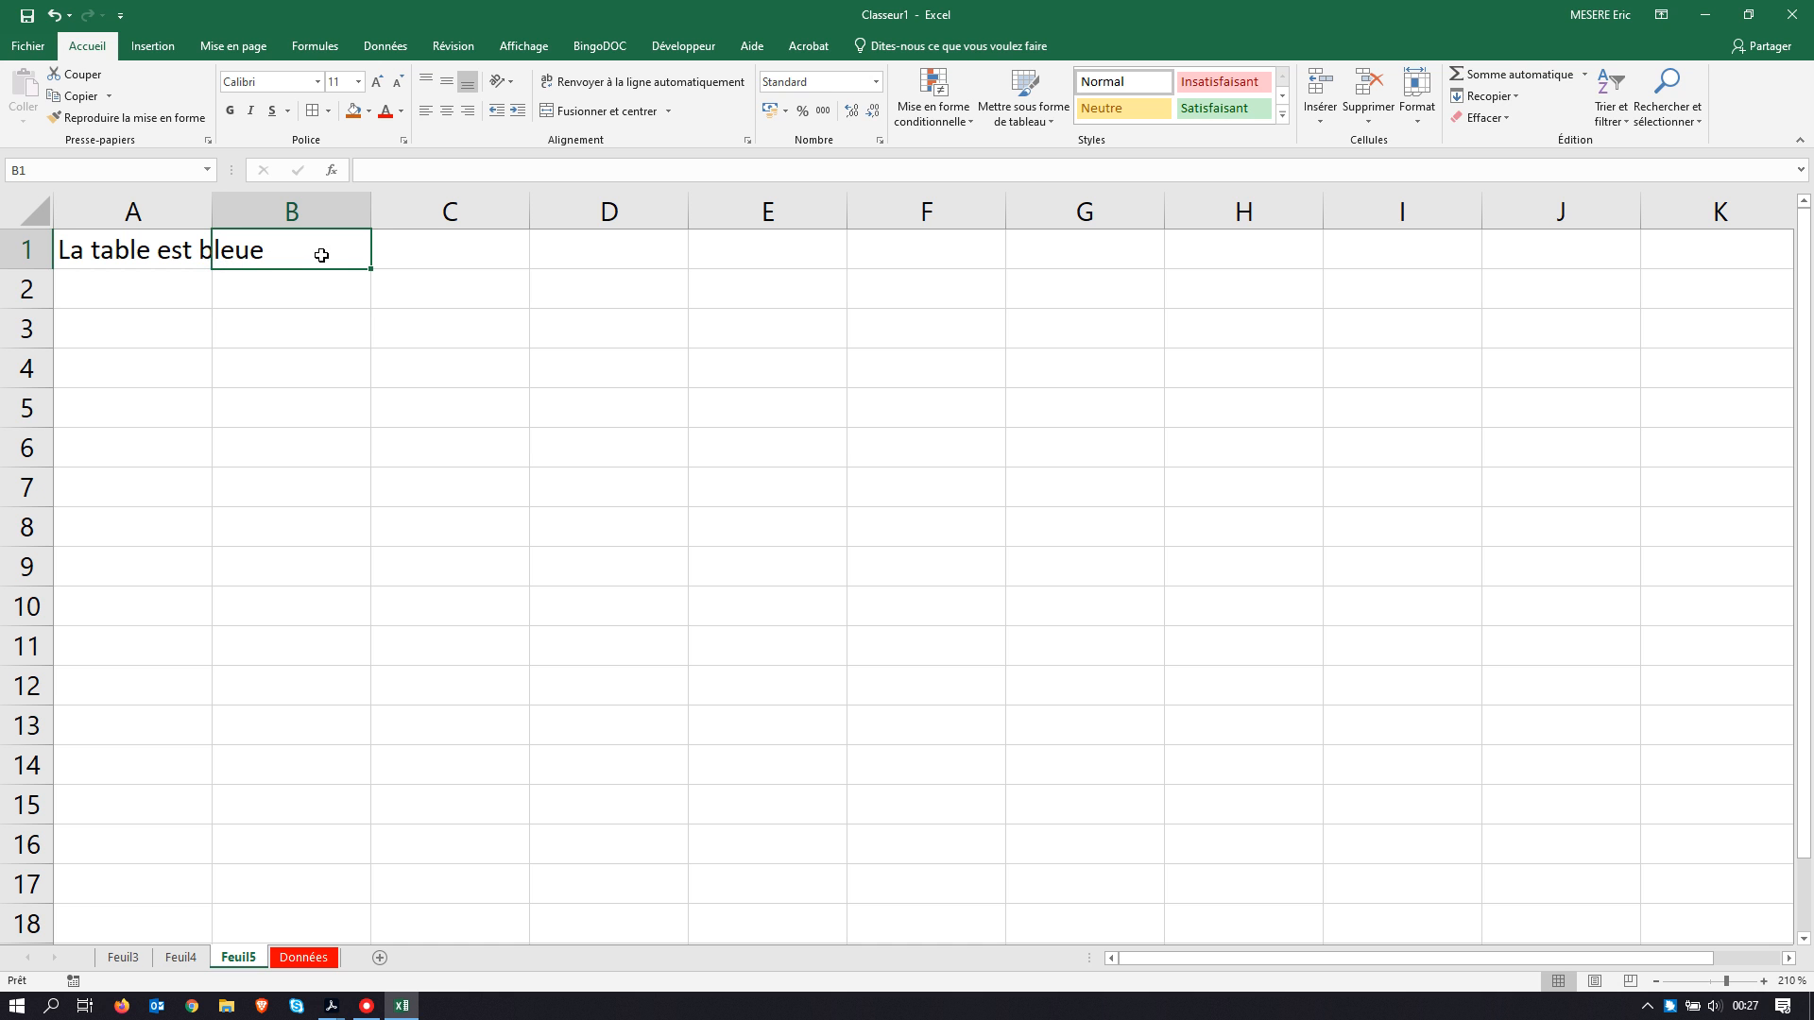
click(335, 337)
Step: Enter "ciel" in B1 to see its effect on A1's overflowing text, and clear B1 again
click(289, 250)
text(ciel)
key(Return)
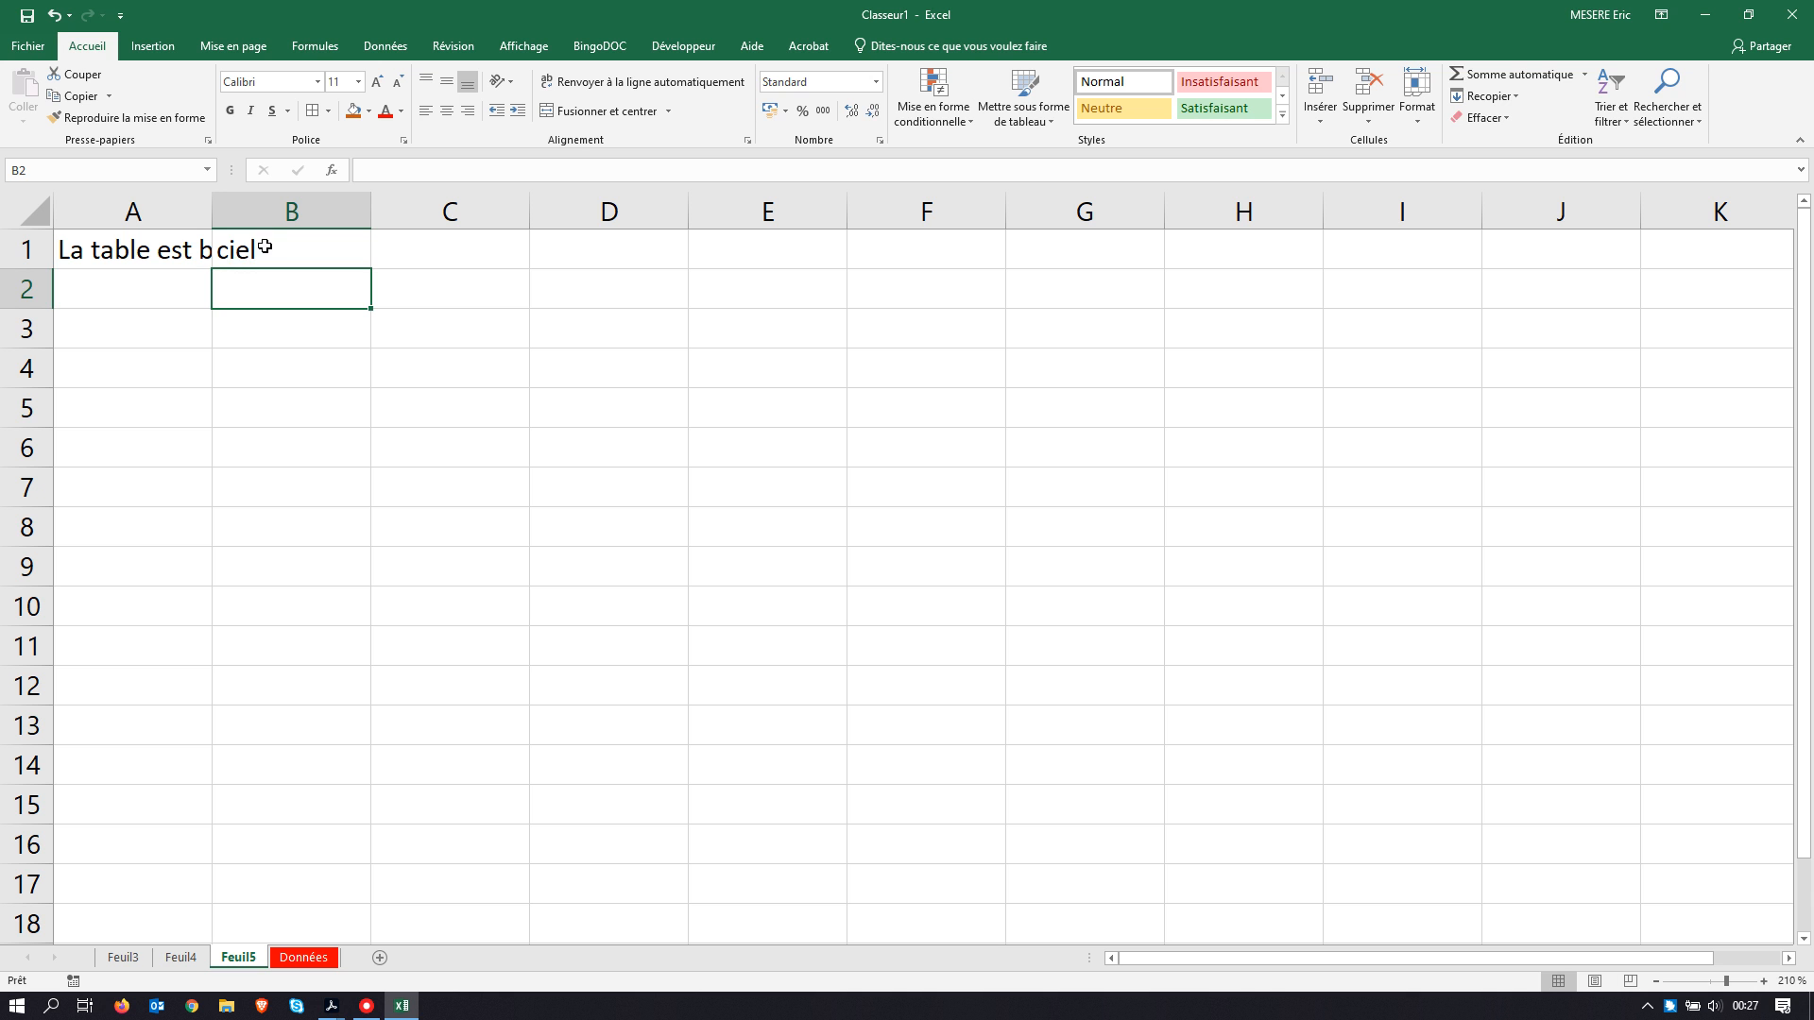
click(237, 251)
key(Delete)
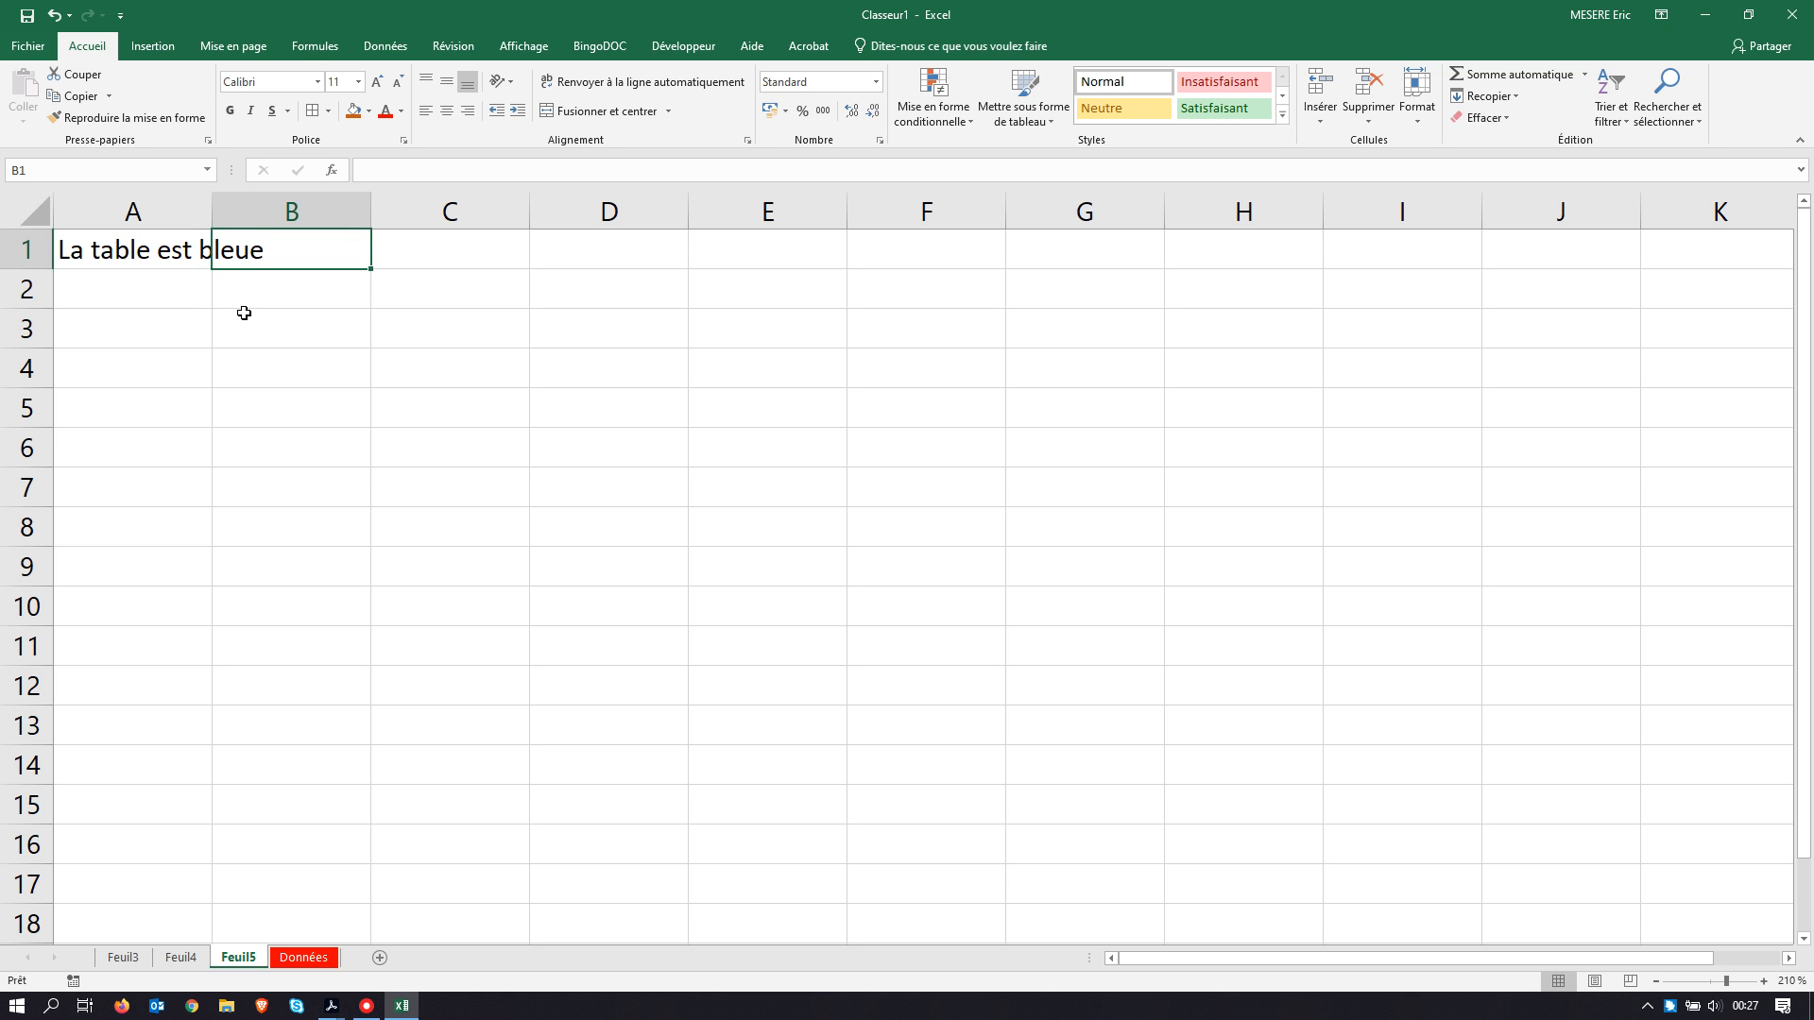
Step: Turn on automatic text wrapping for A1 and widen column A slightly
click(244, 313)
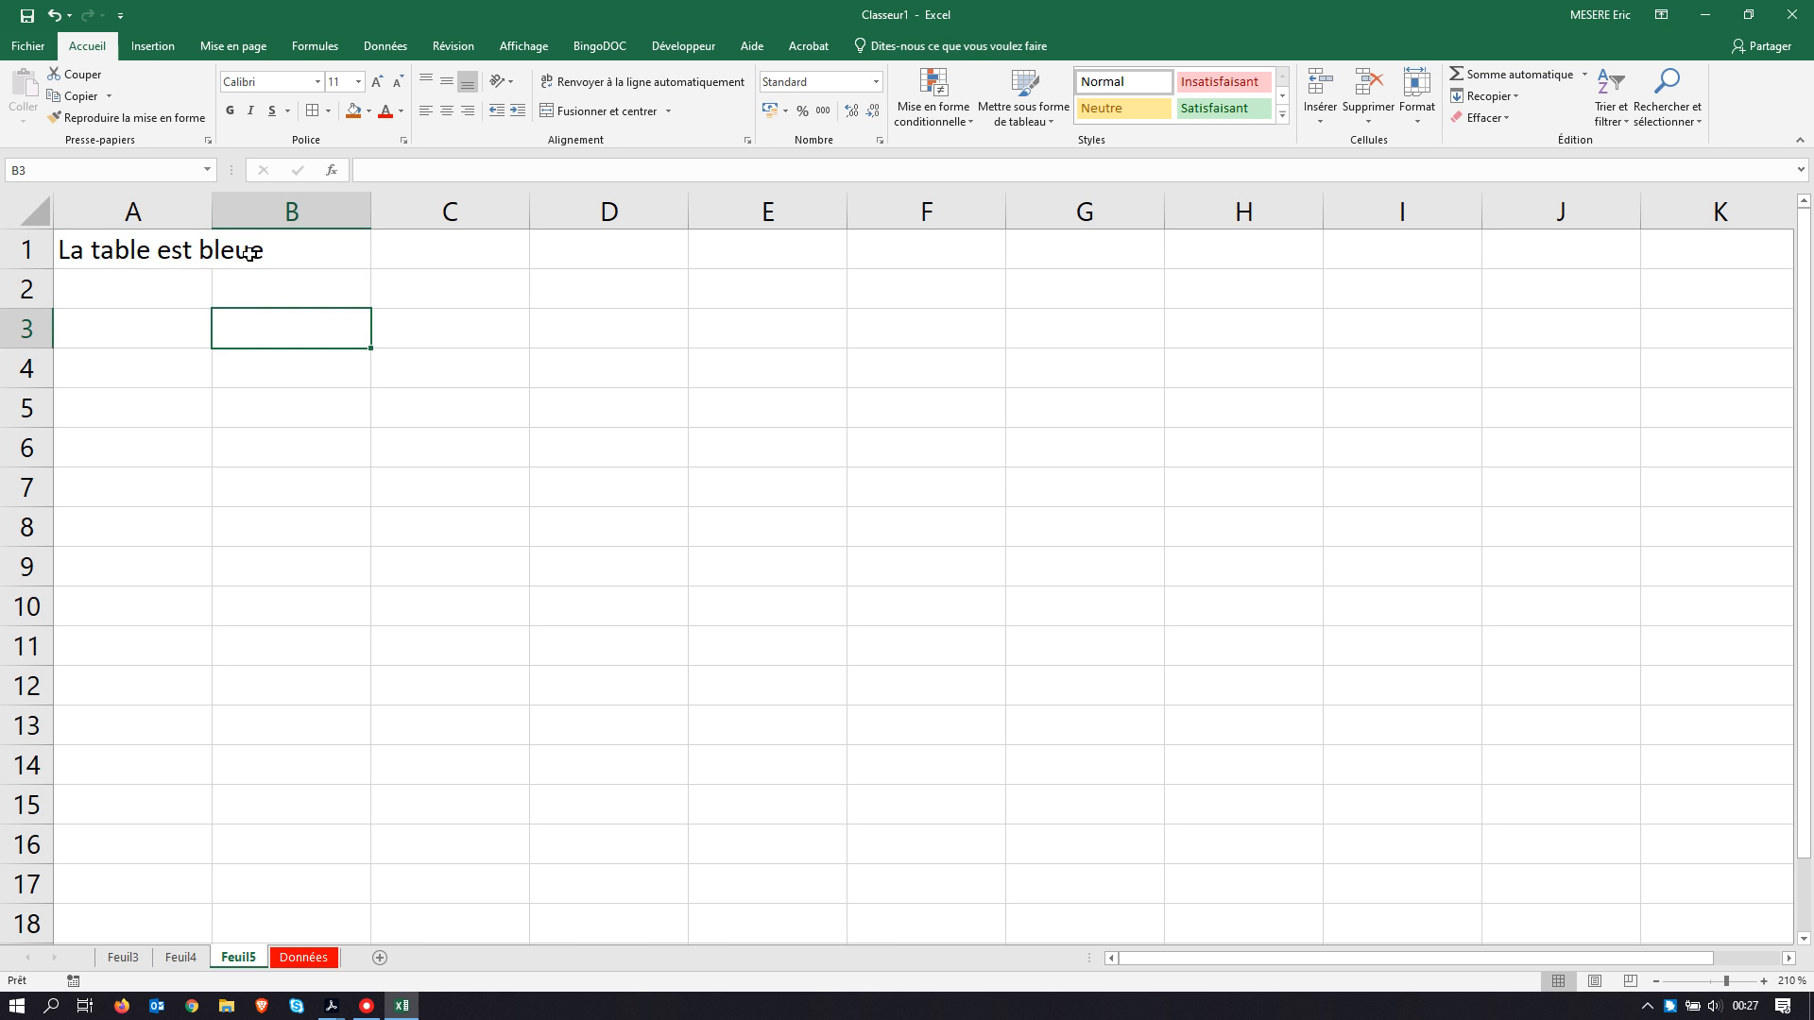
click(168, 255)
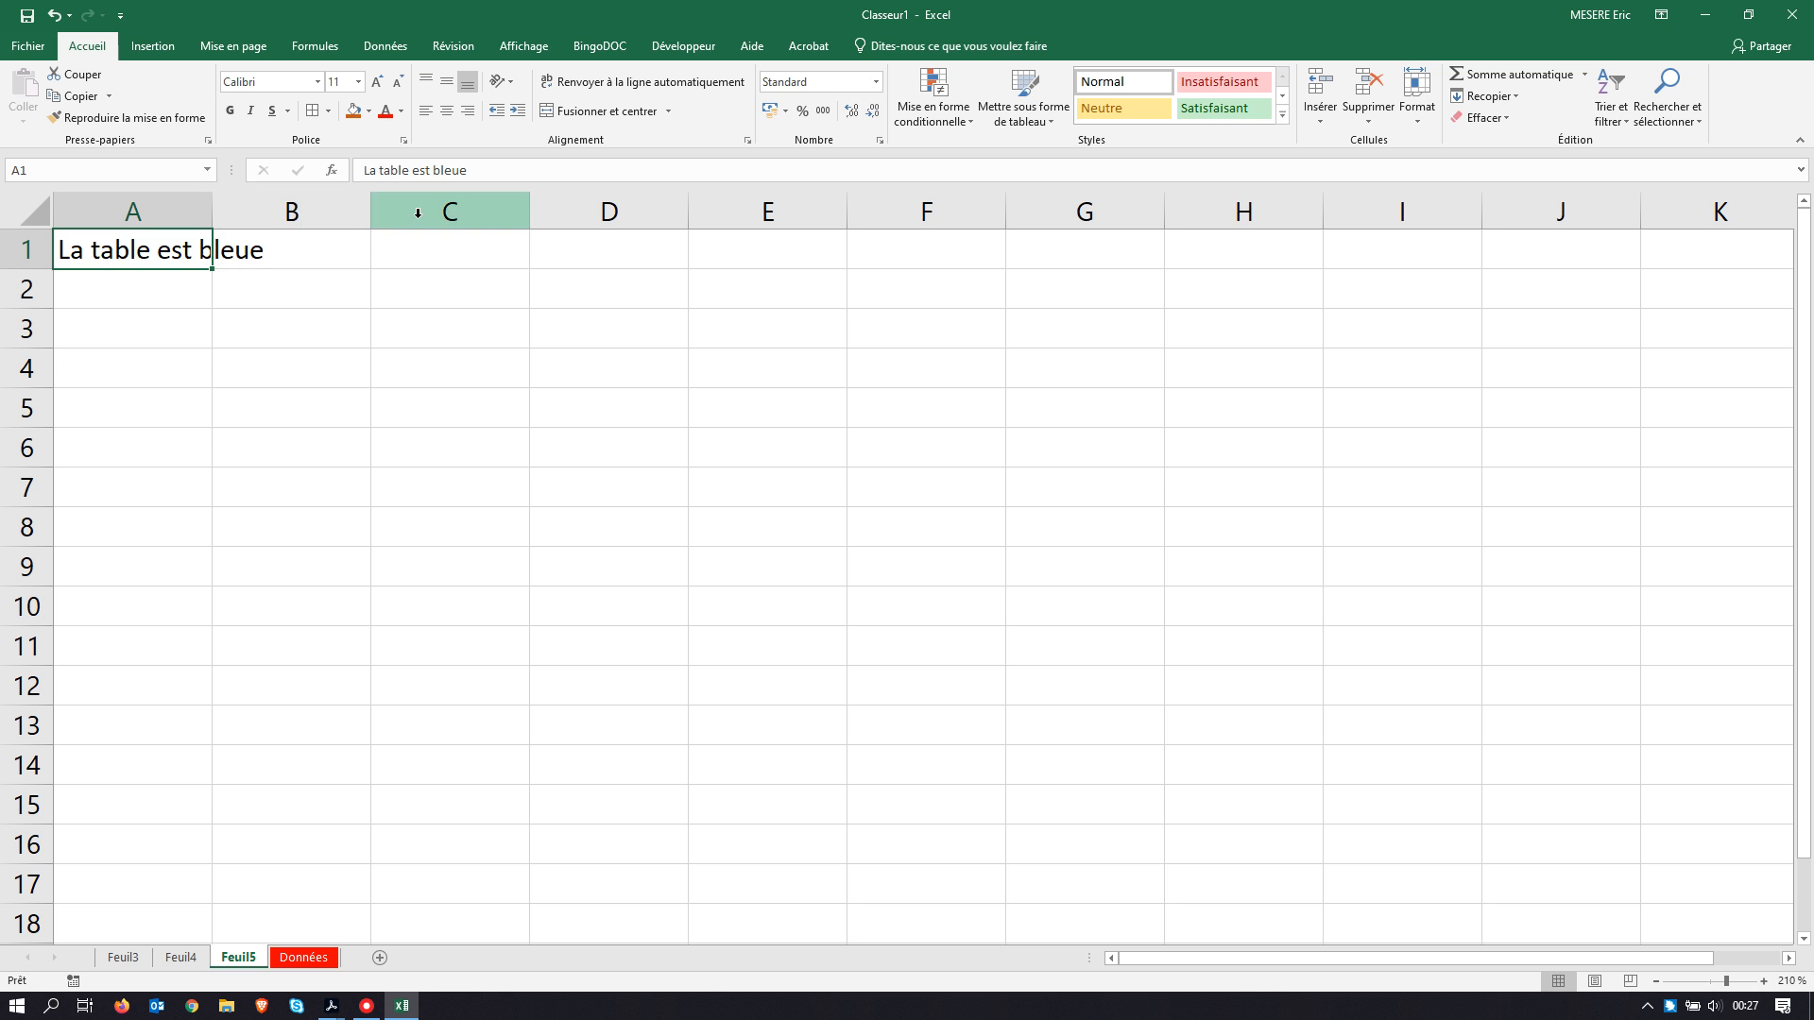
click(582, 87)
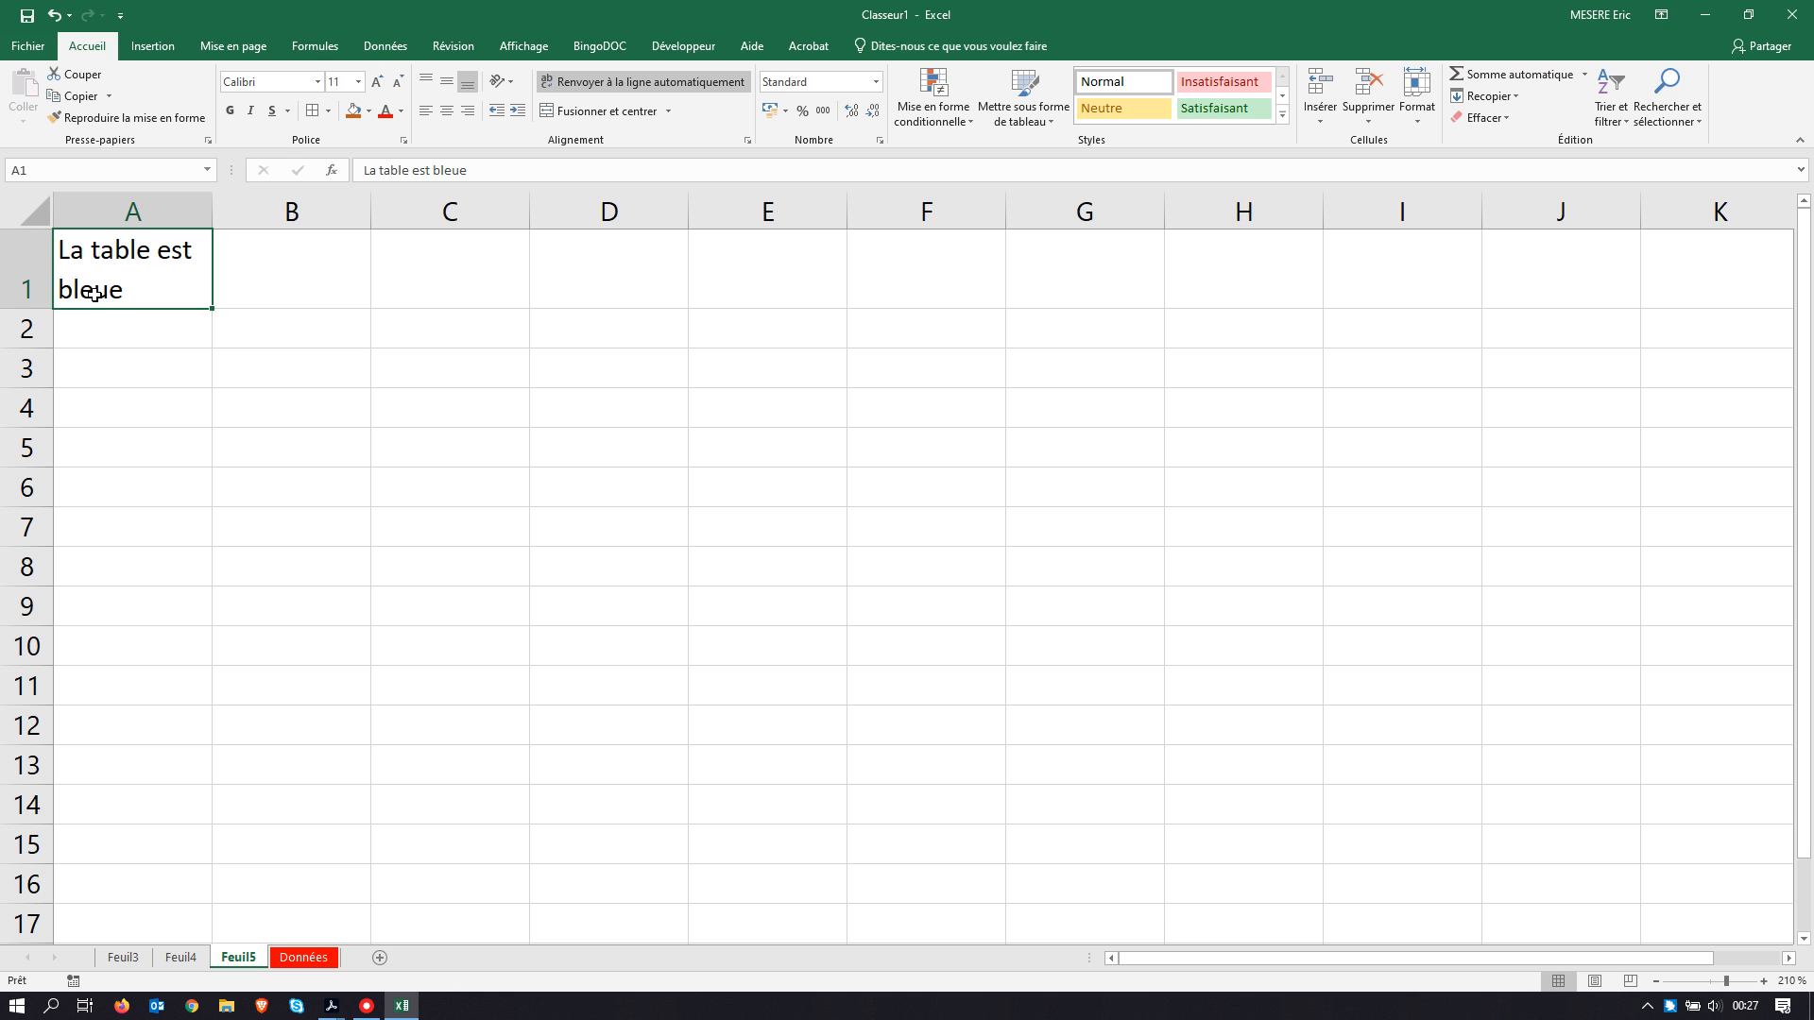
click(17, 263)
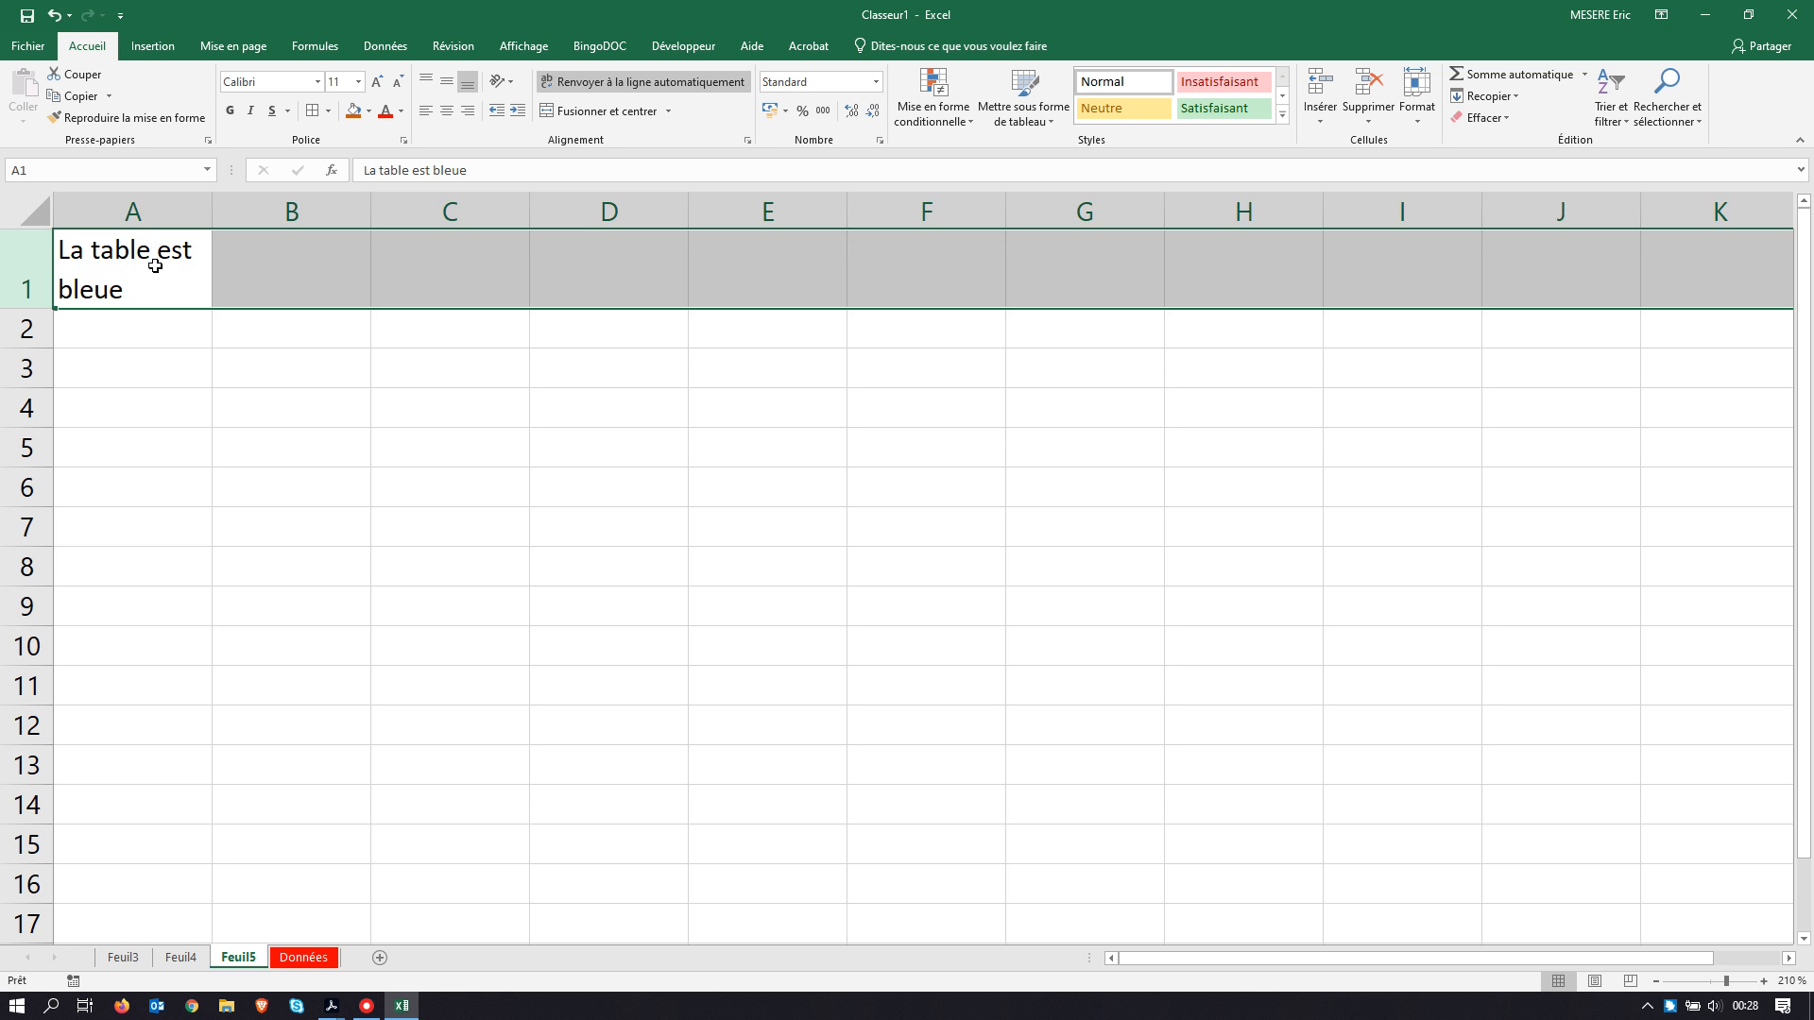
mouse_move(213, 208)
mouse_down()
mouse_move(294, 213)
mouse_move(296, 196)
mouse_move(244, 197)
mouse_up()
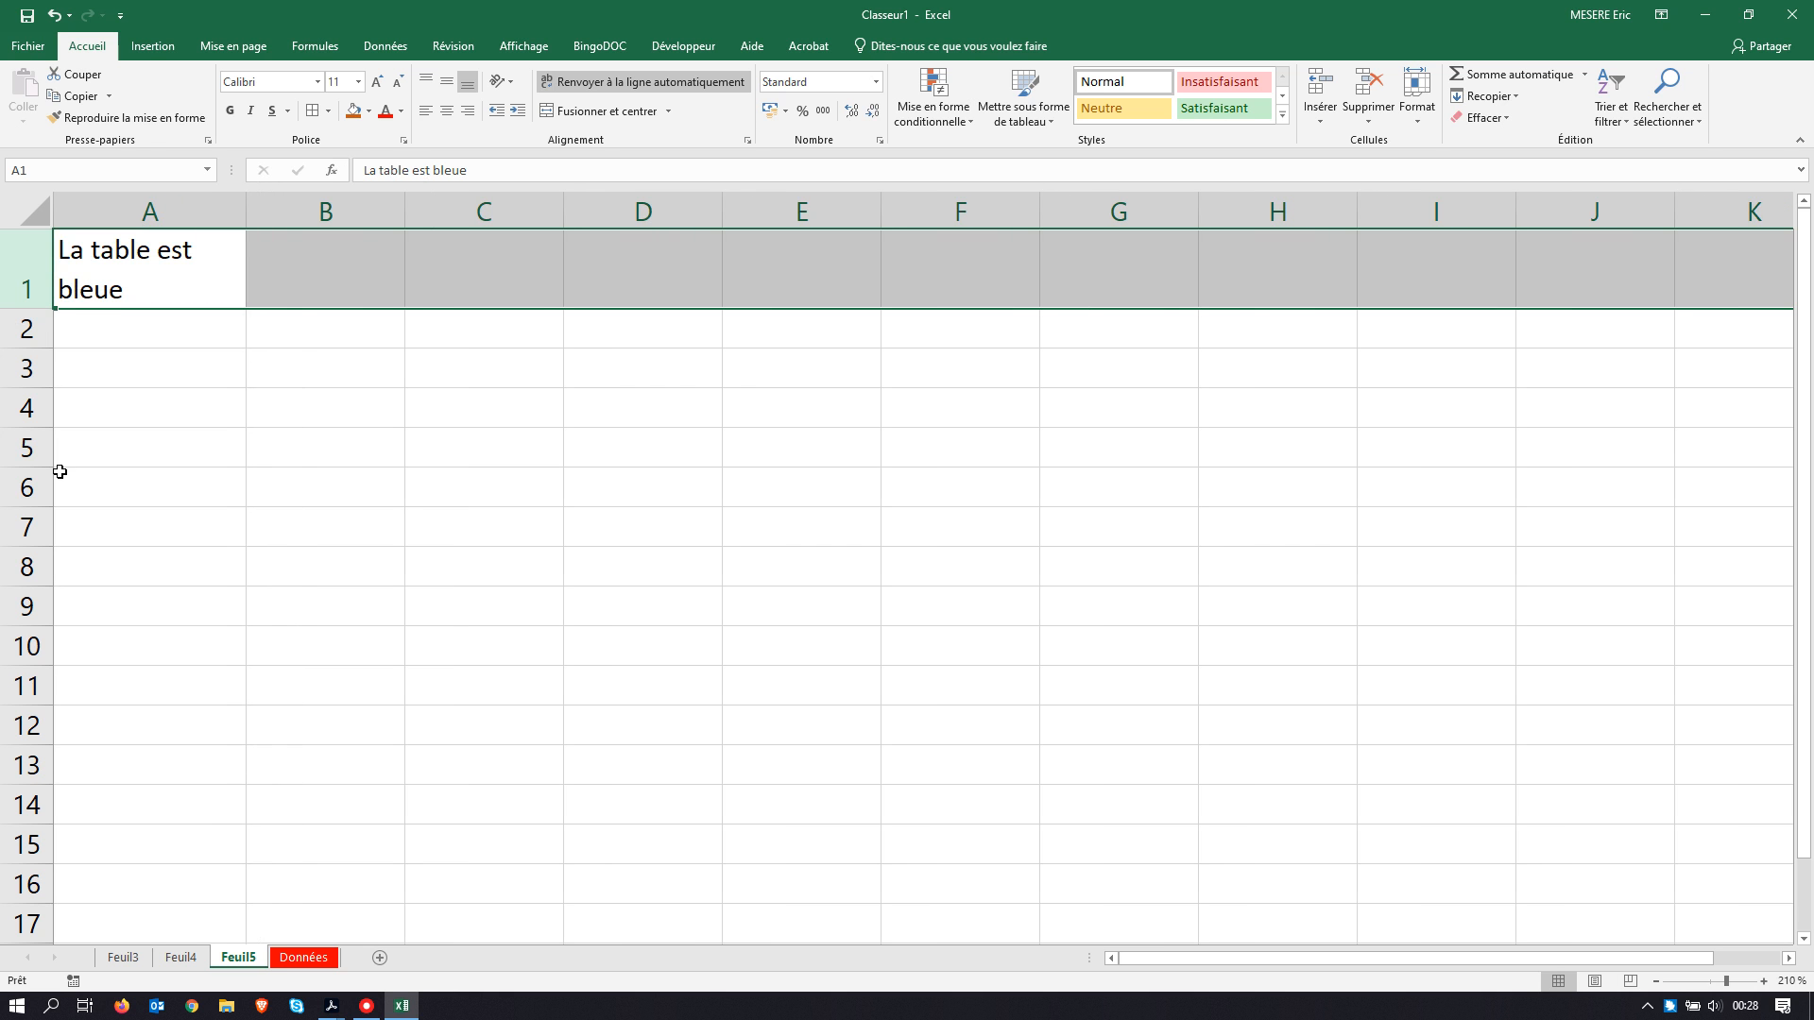
Step: Turn off automatic text wrapping for A1
click(133, 422)
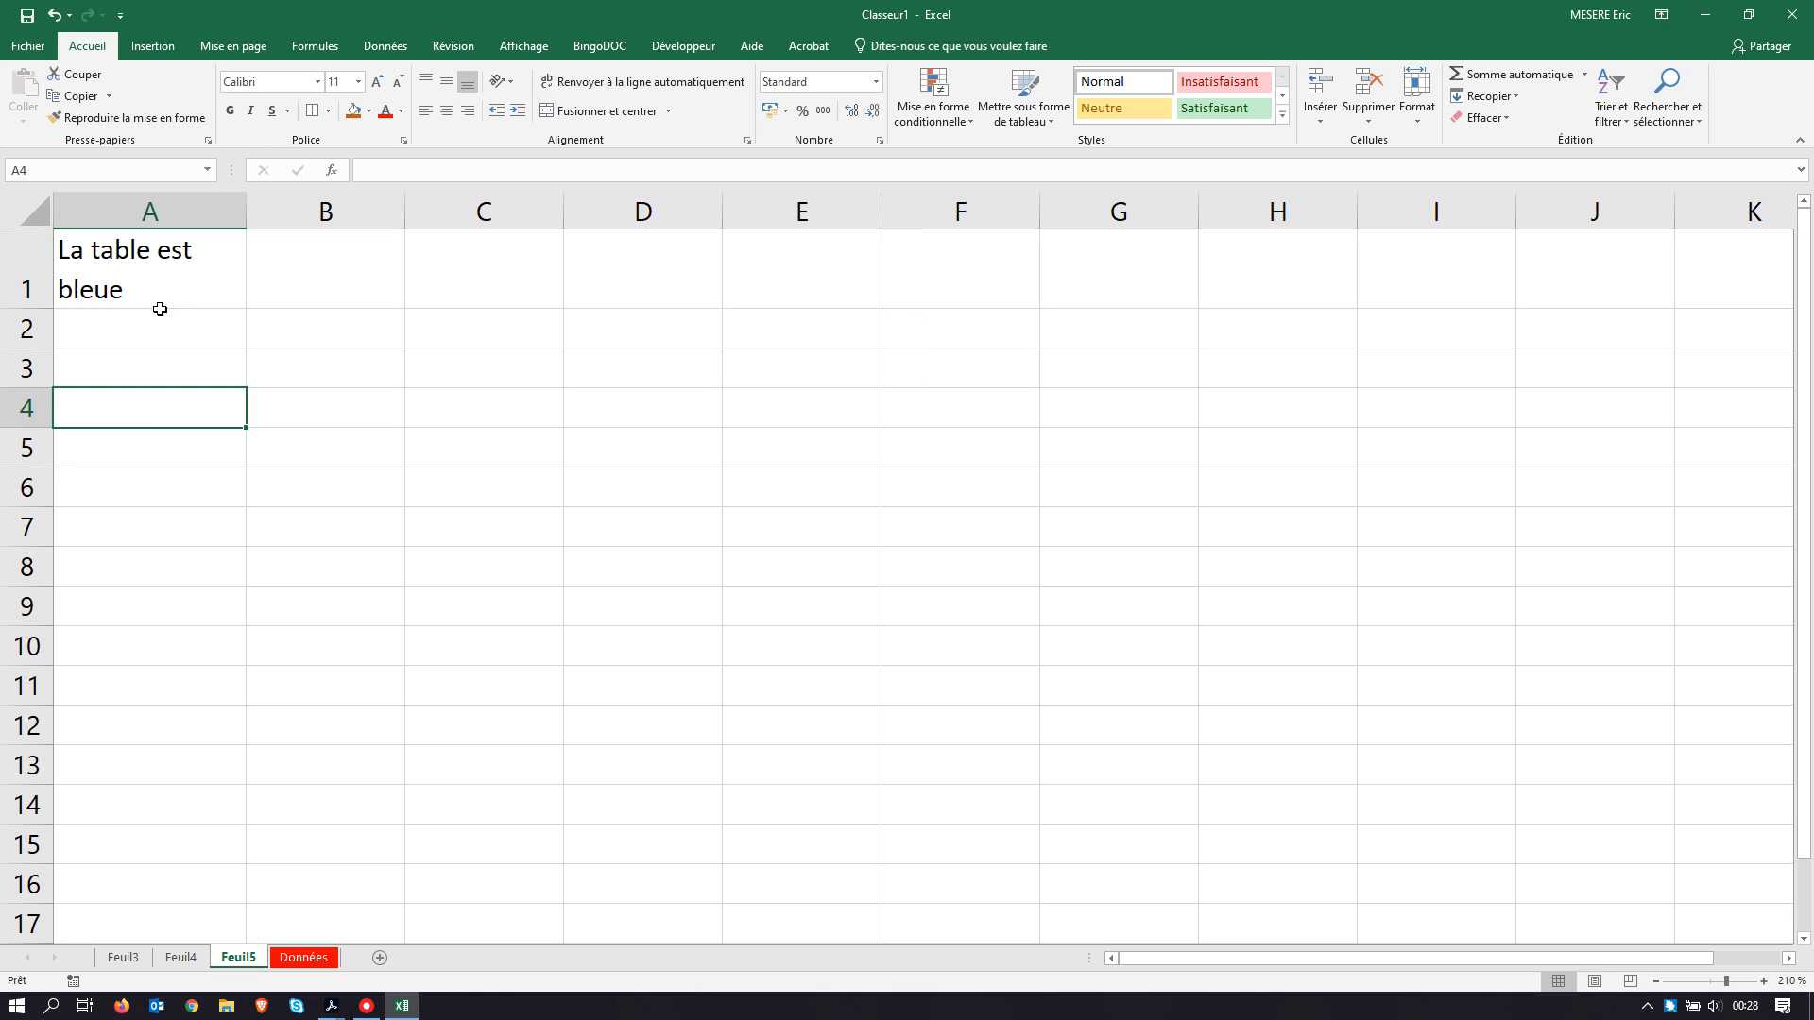
click(161, 288)
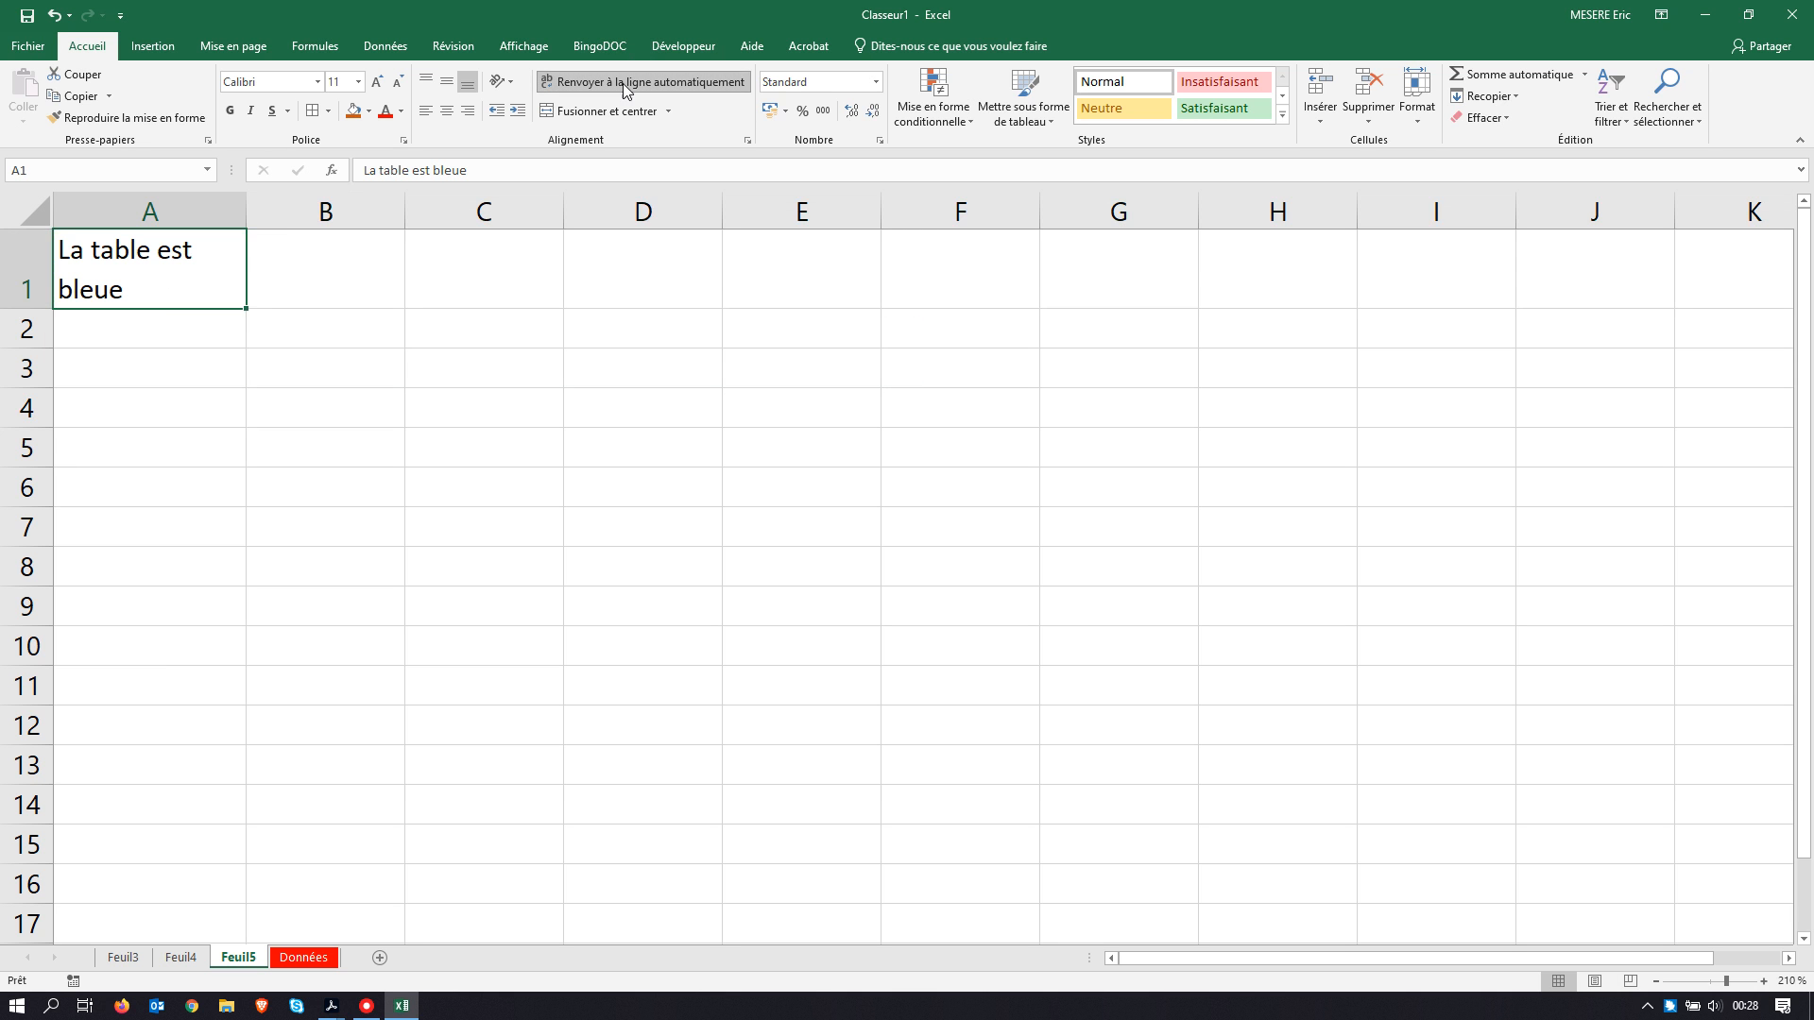
click(634, 81)
click(264, 352)
Step: Insert a manual line break inside A1 between "La table" and "est bleue"
double_click(157, 250)
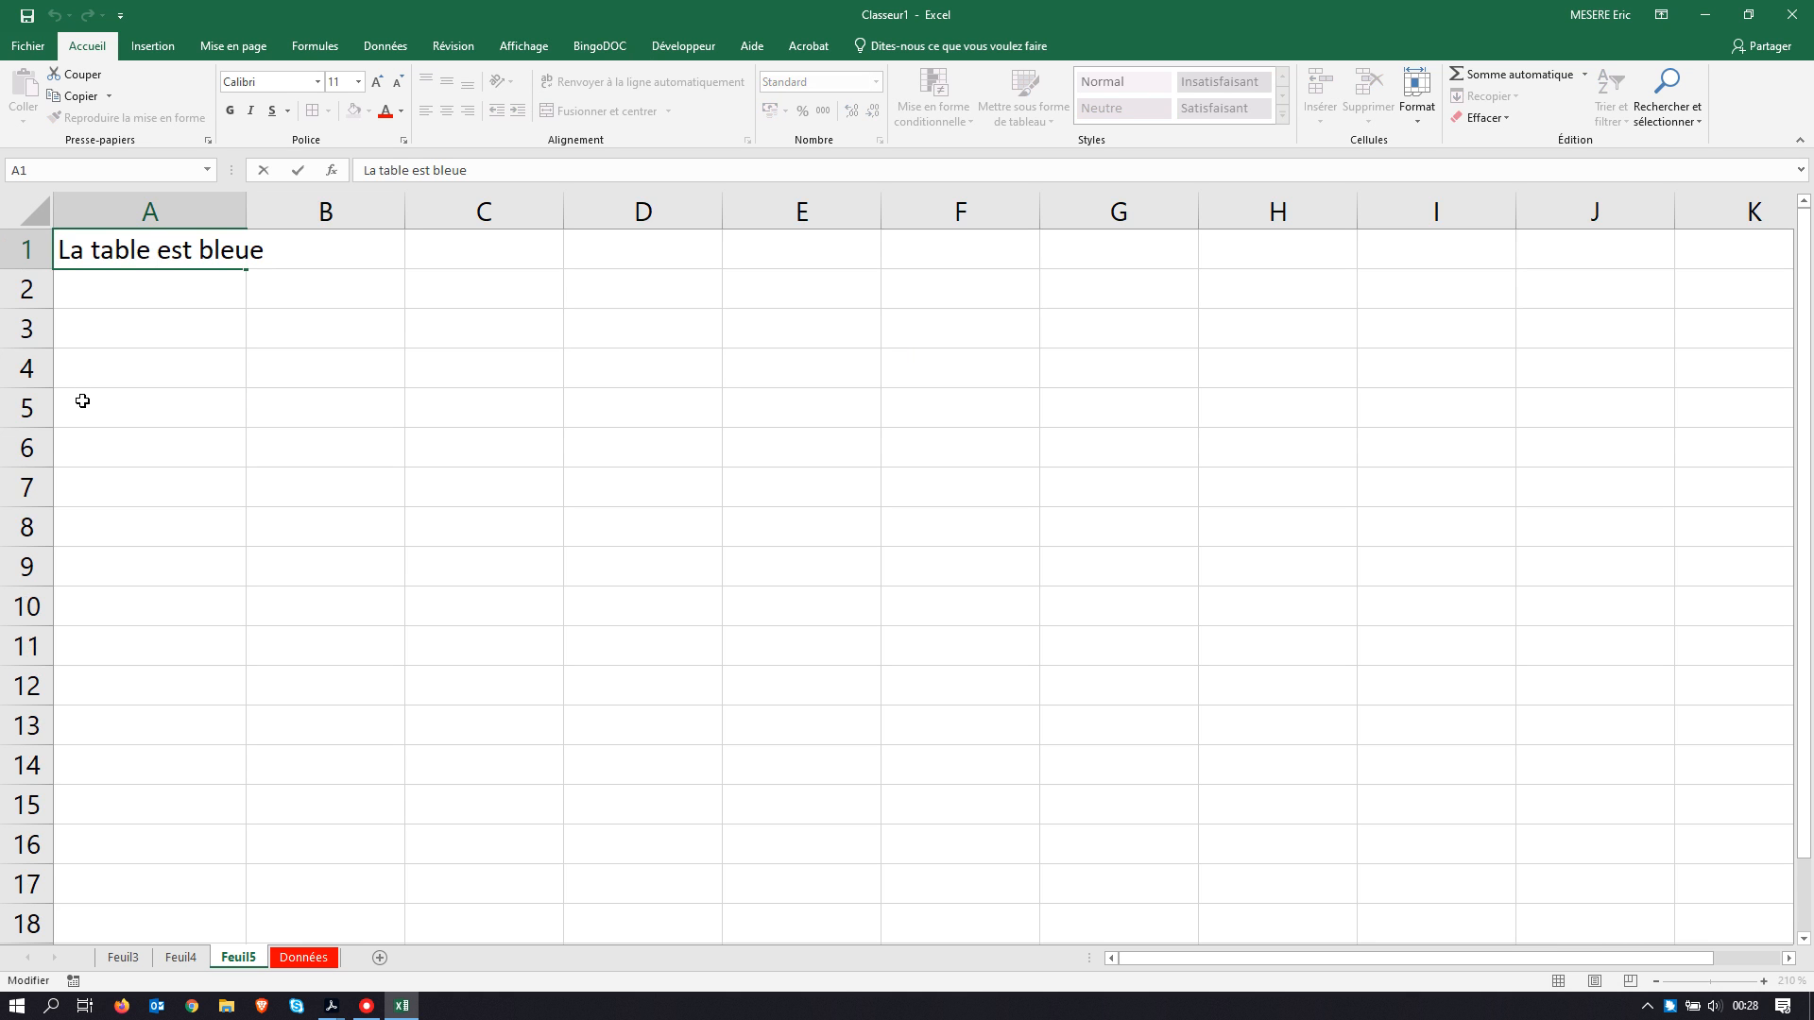
click(123, 344)
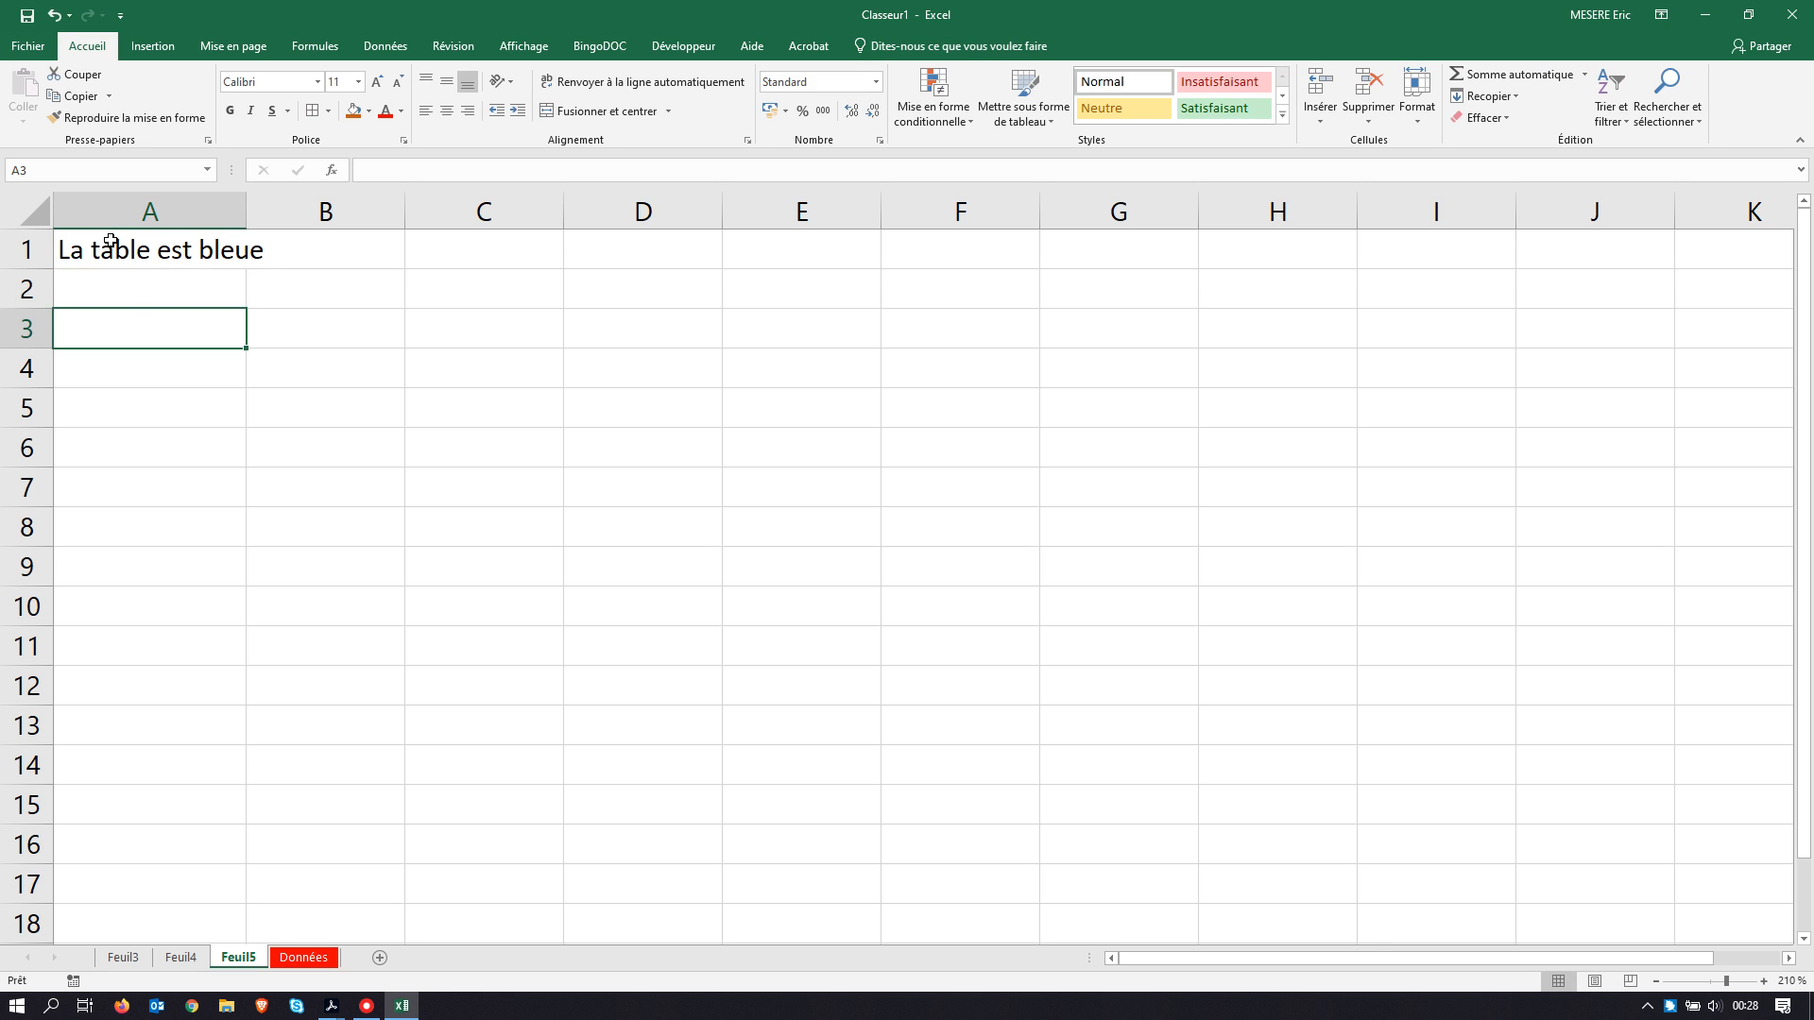
double_click(156, 253)
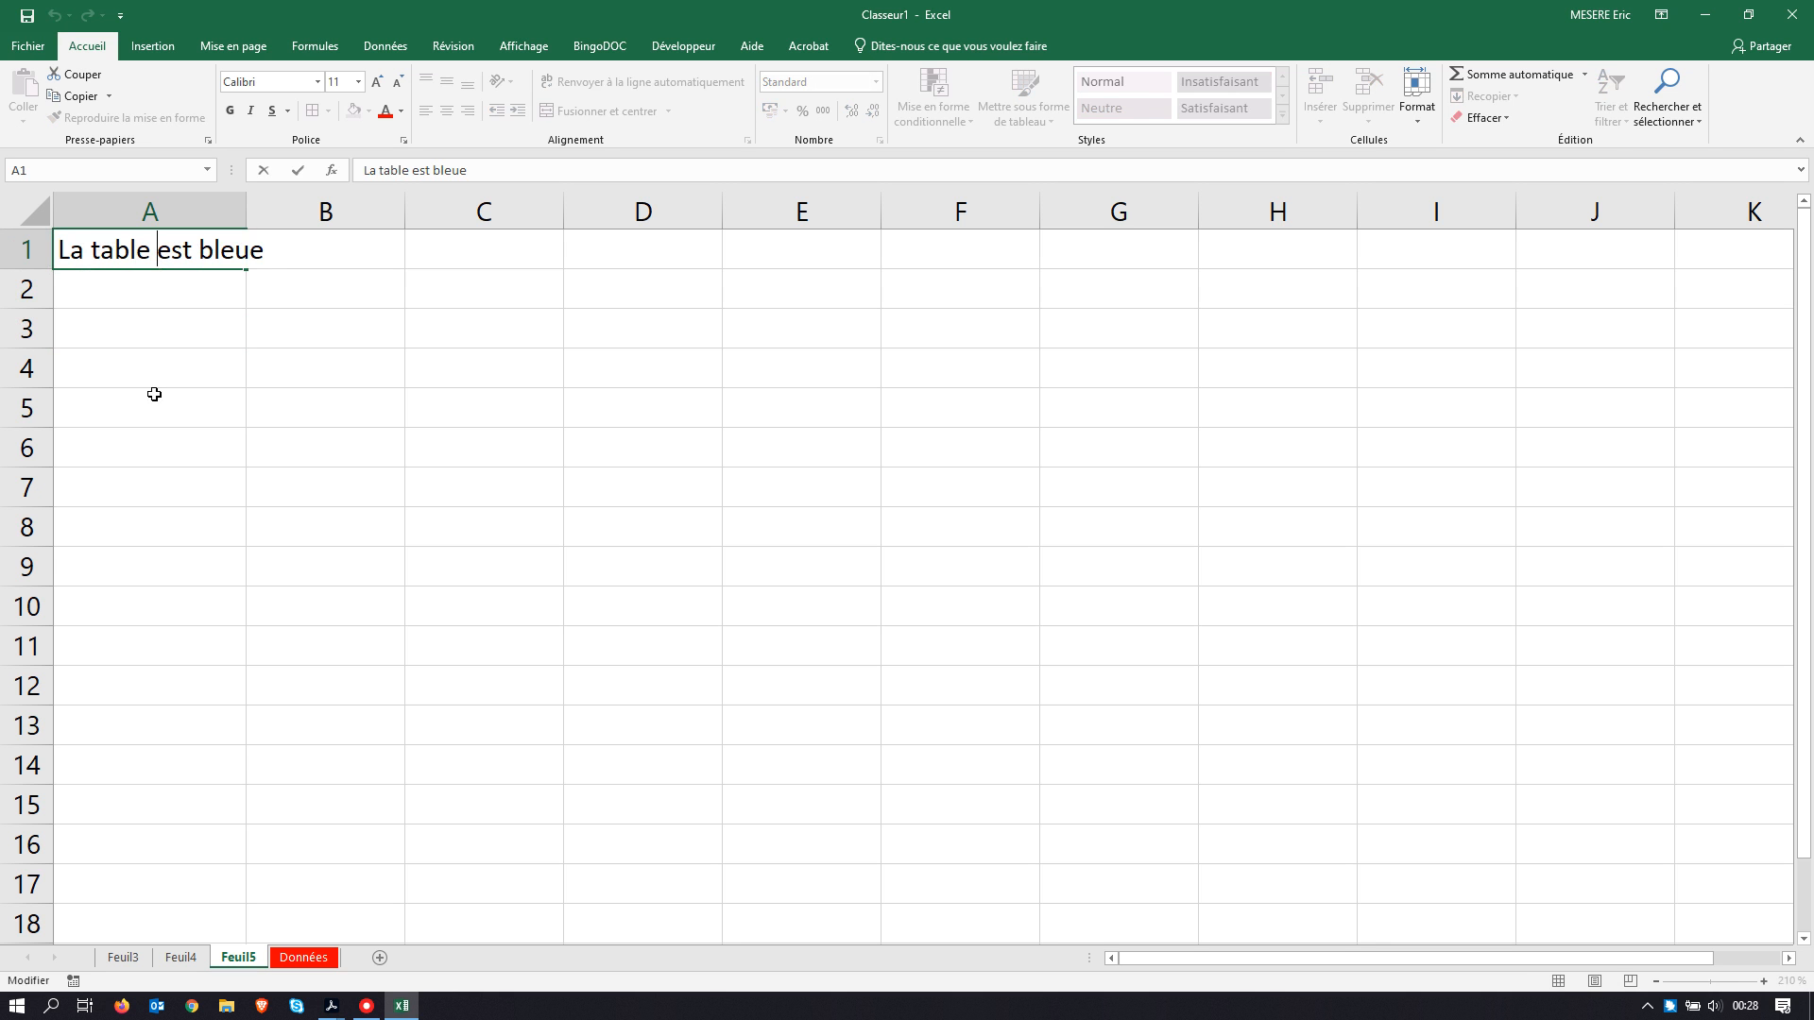
click(156, 340)
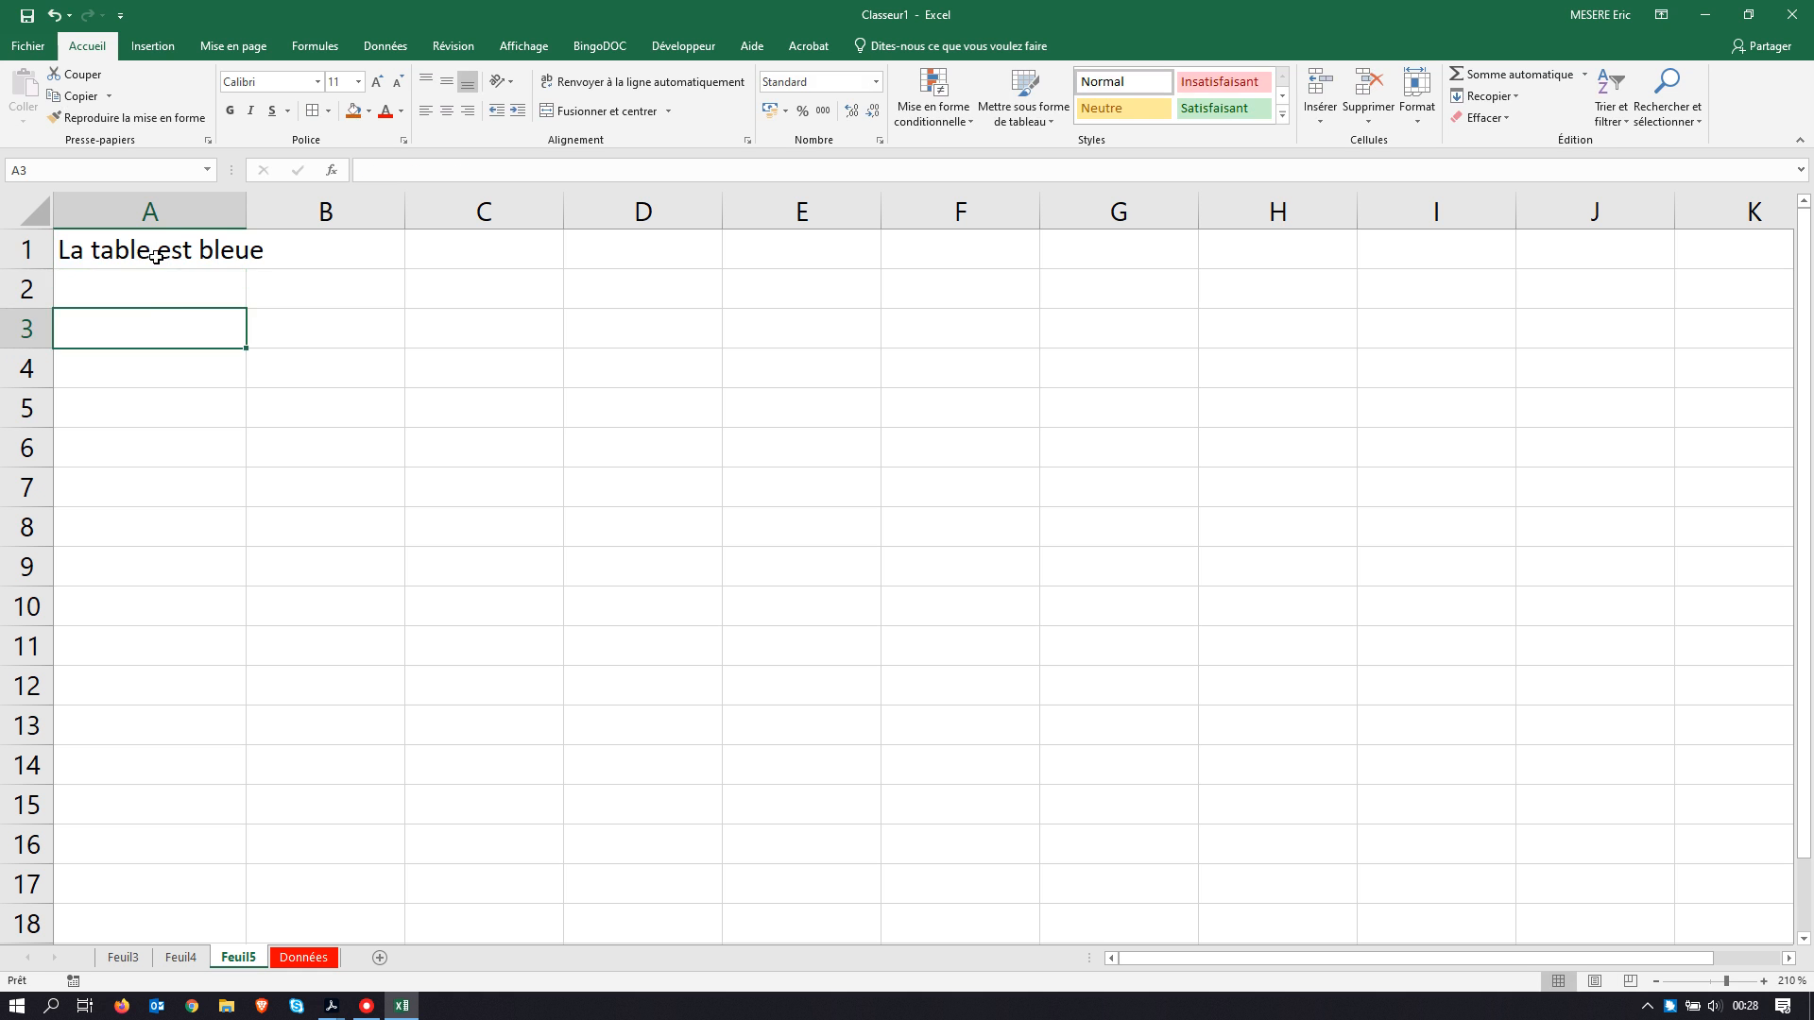
double_click(157, 256)
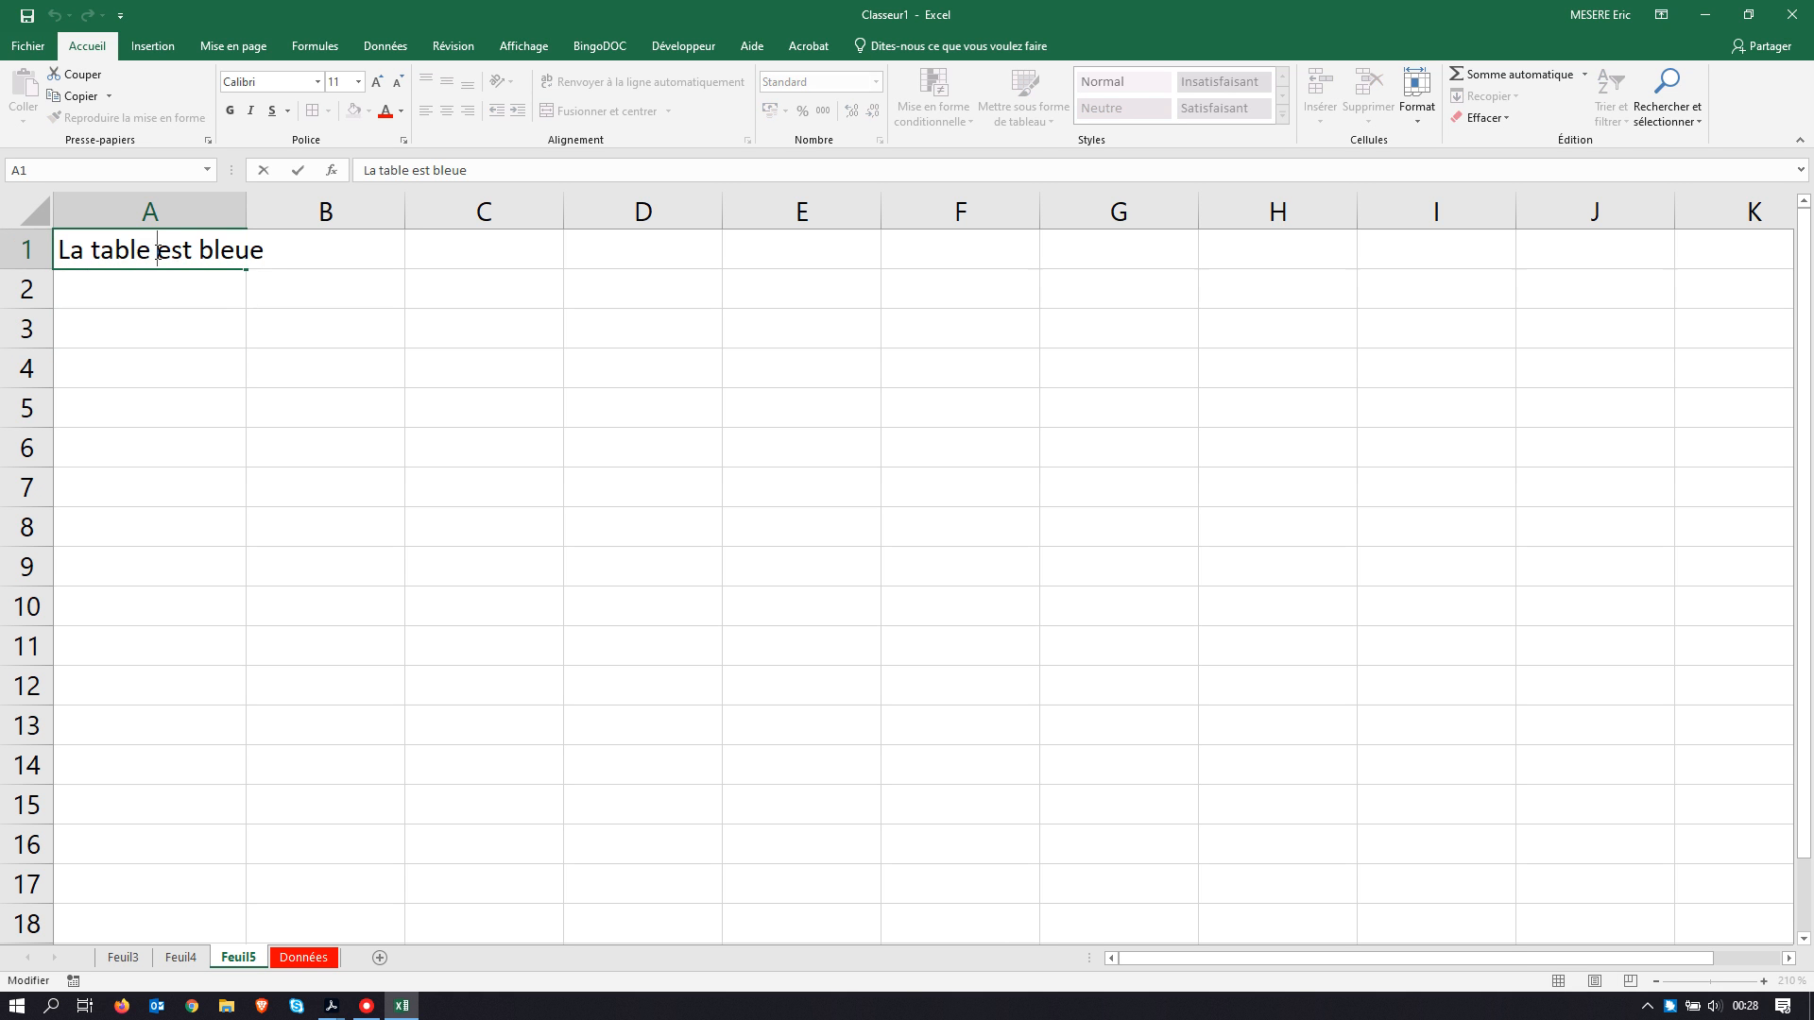
key(alt+Return)
key(BackSpace)
key(alt)
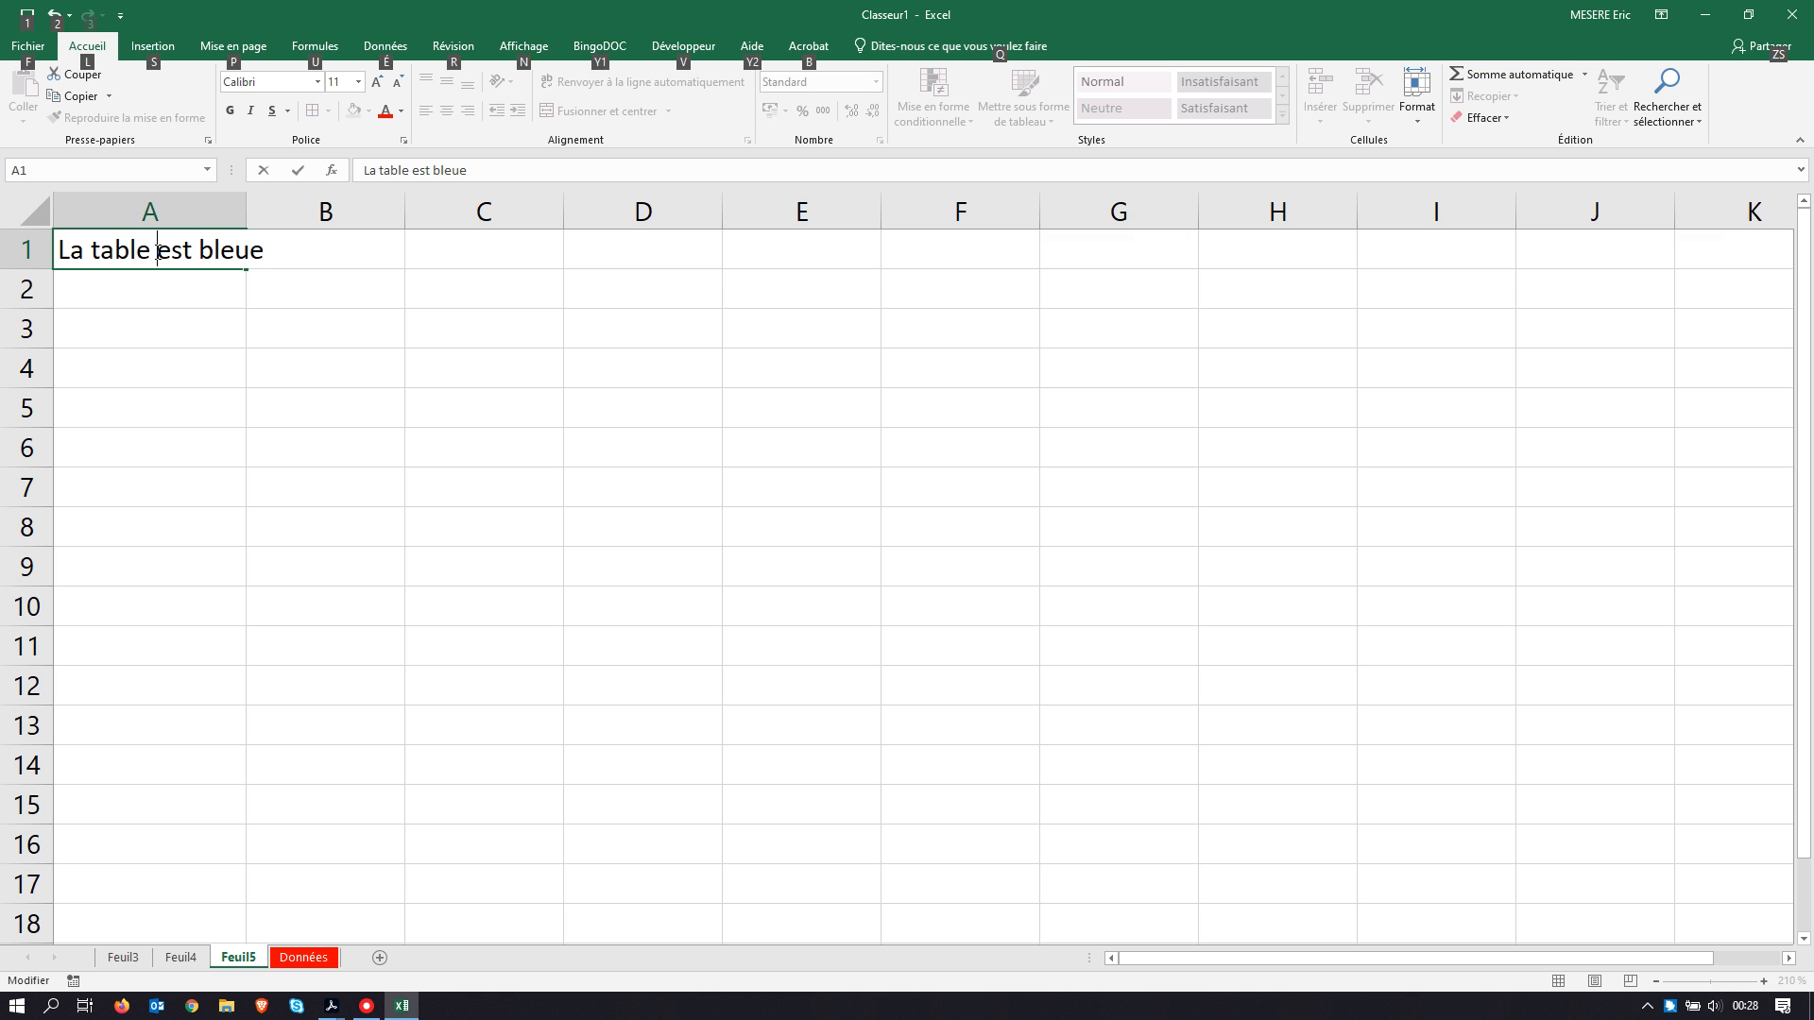
key(alt+Return)
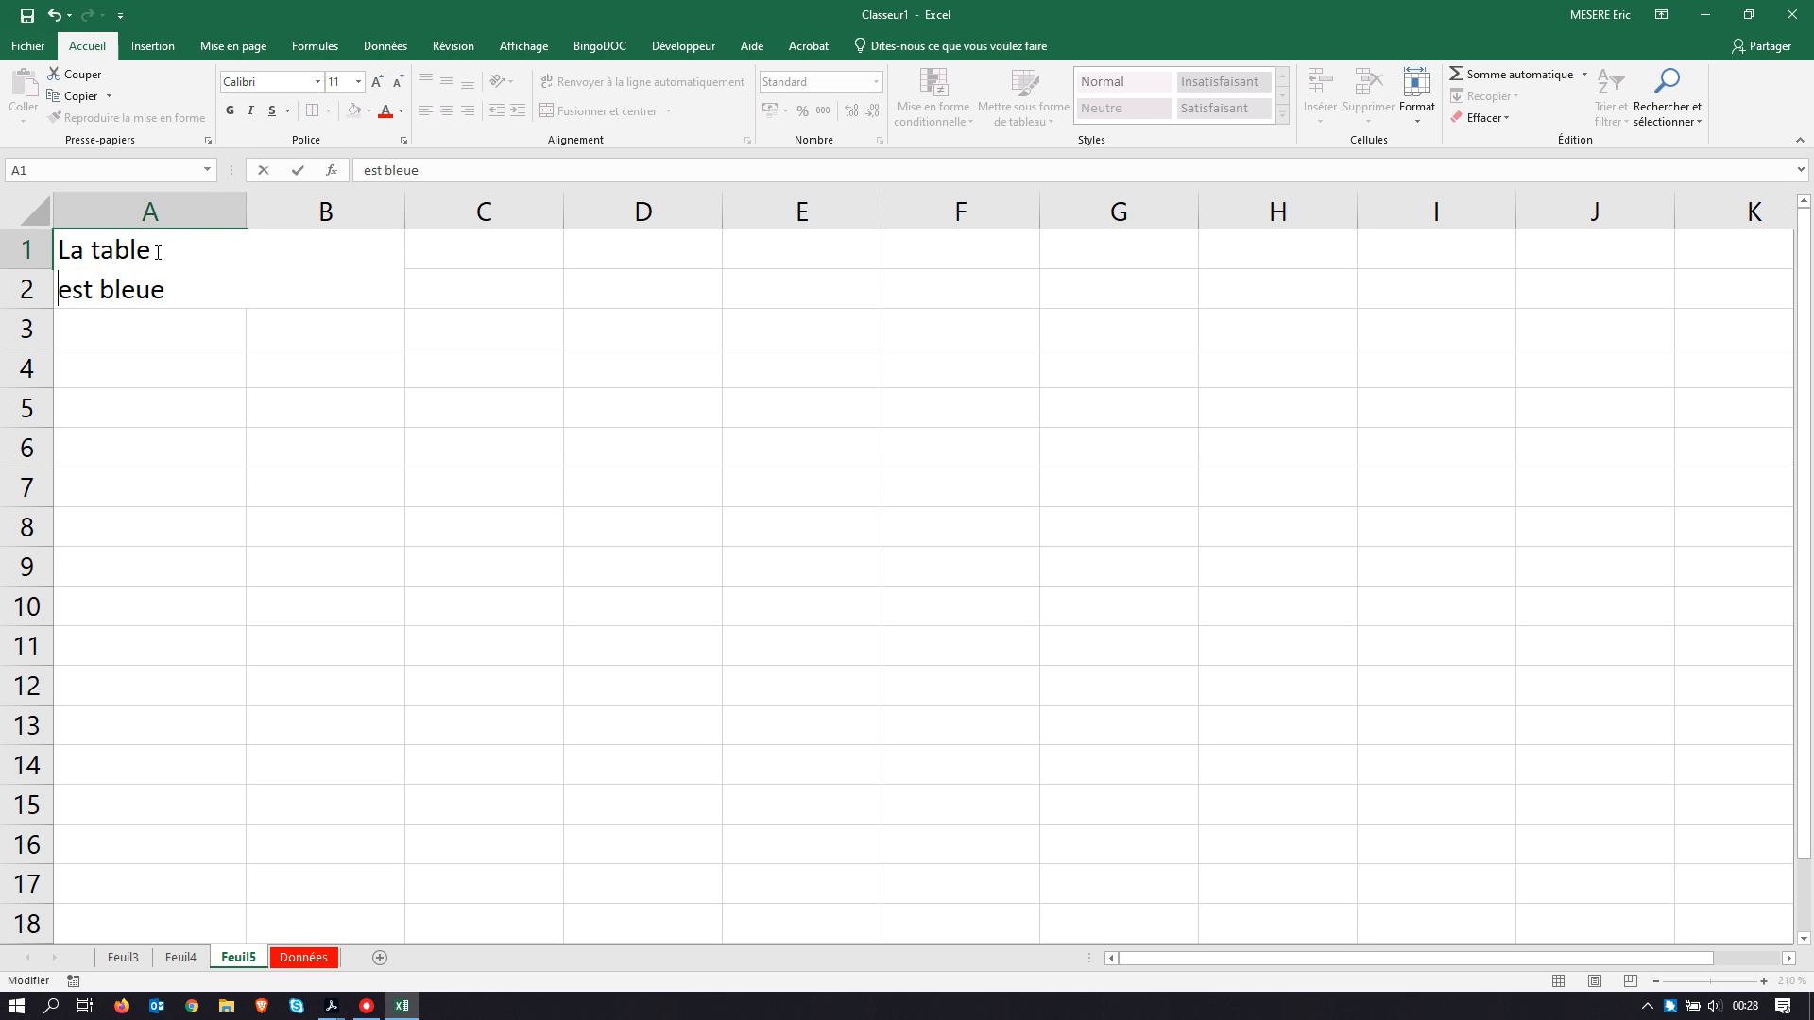
drag(158, 424, 157, 415)
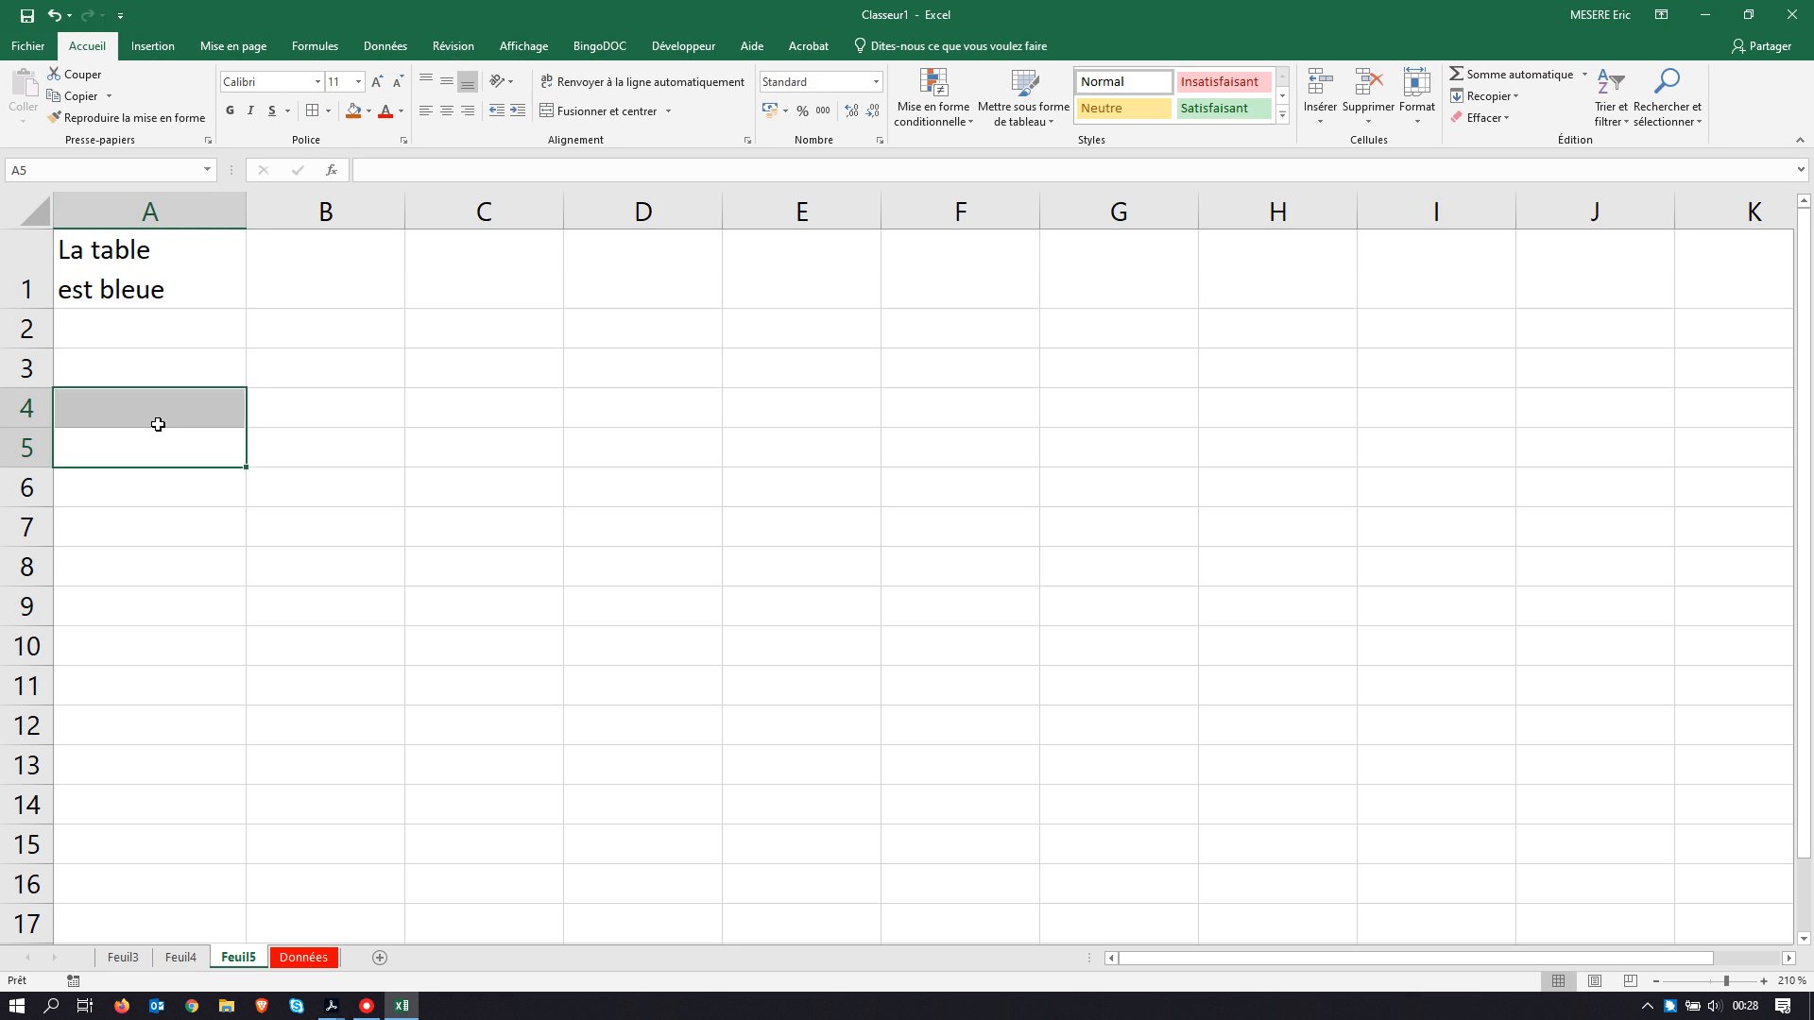
Step: Switch off the wrapping of A1 that came with the manual line break
click(174, 263)
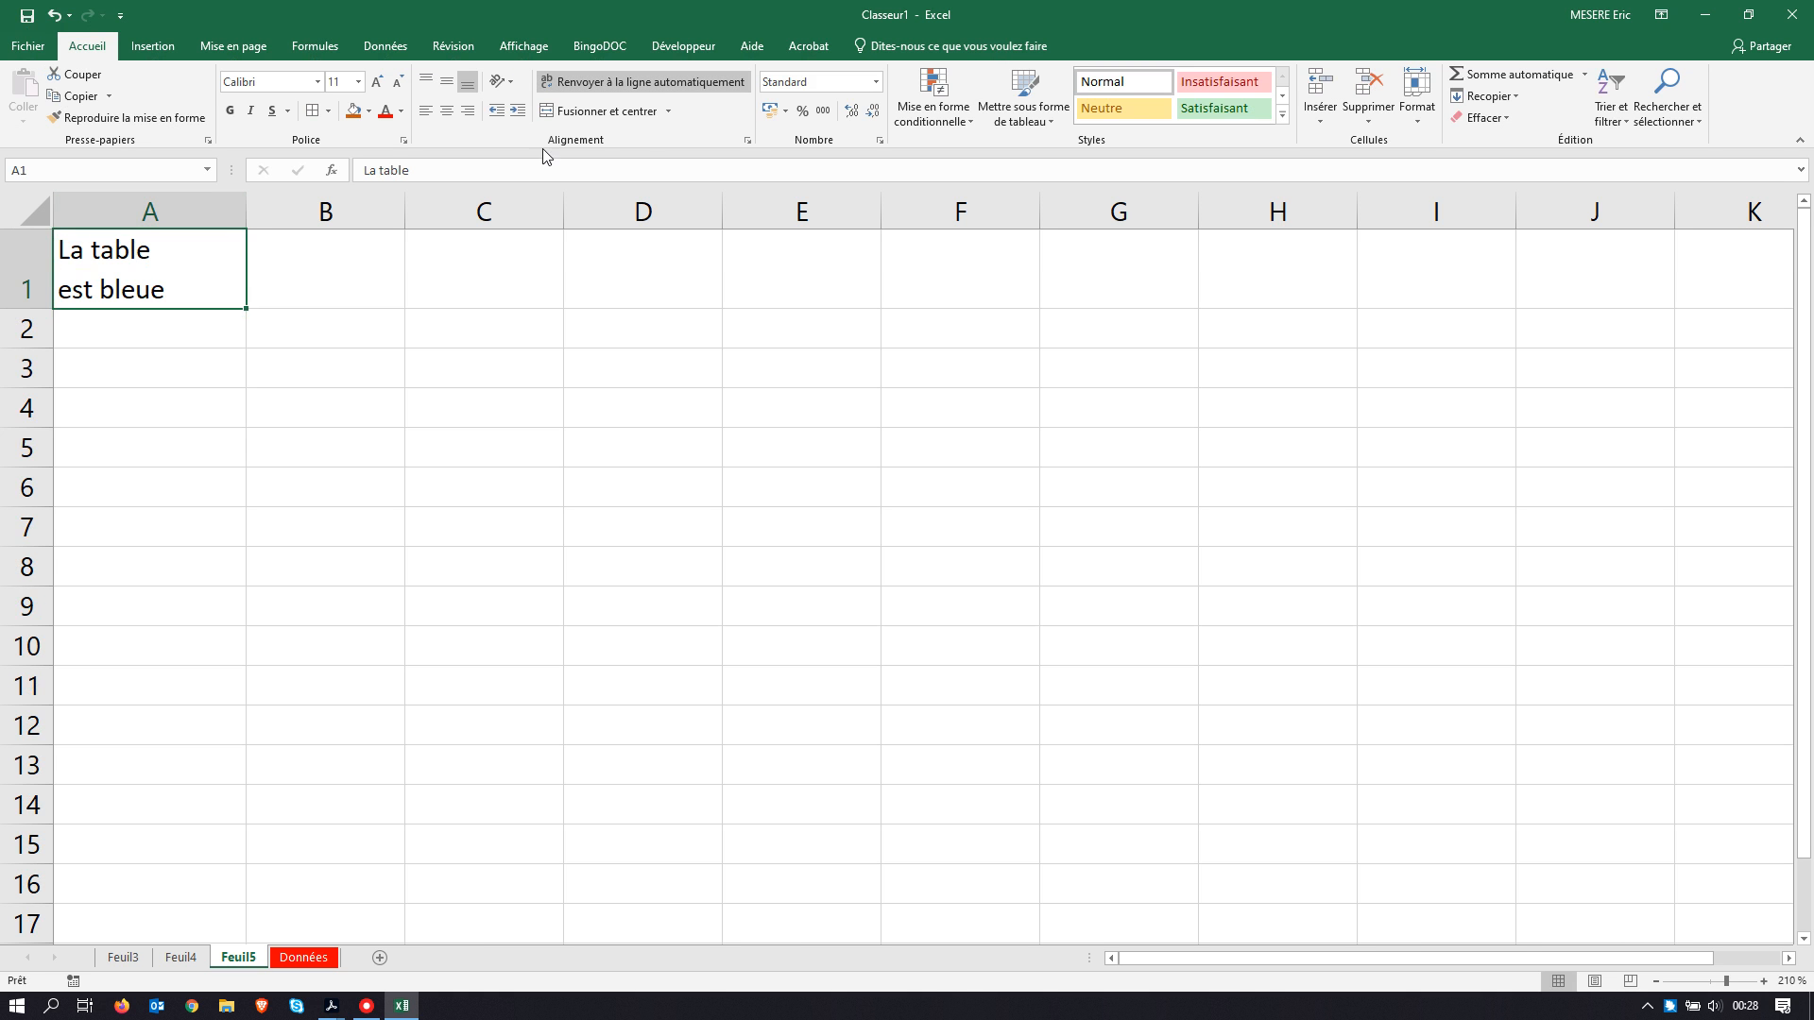
click(604, 87)
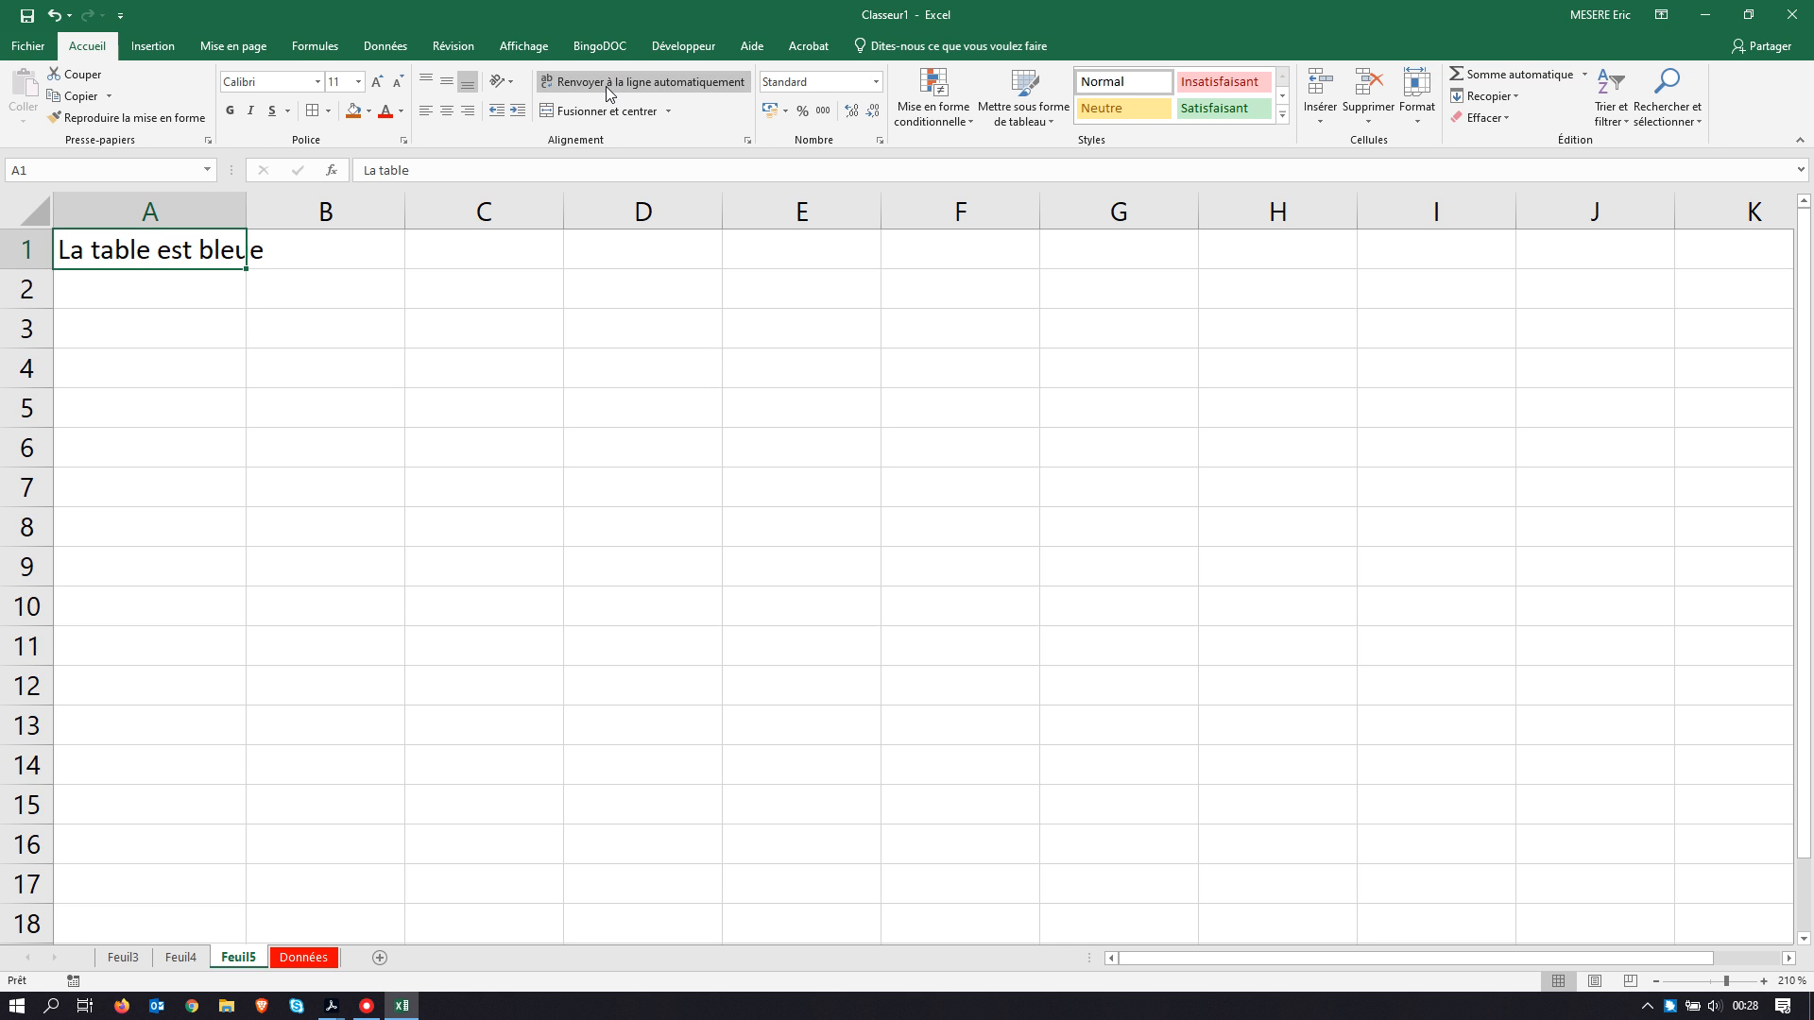
Step: Re-enter the line break before "est bleue" in A1 and widen column A to about twice its width
double_click(156, 250)
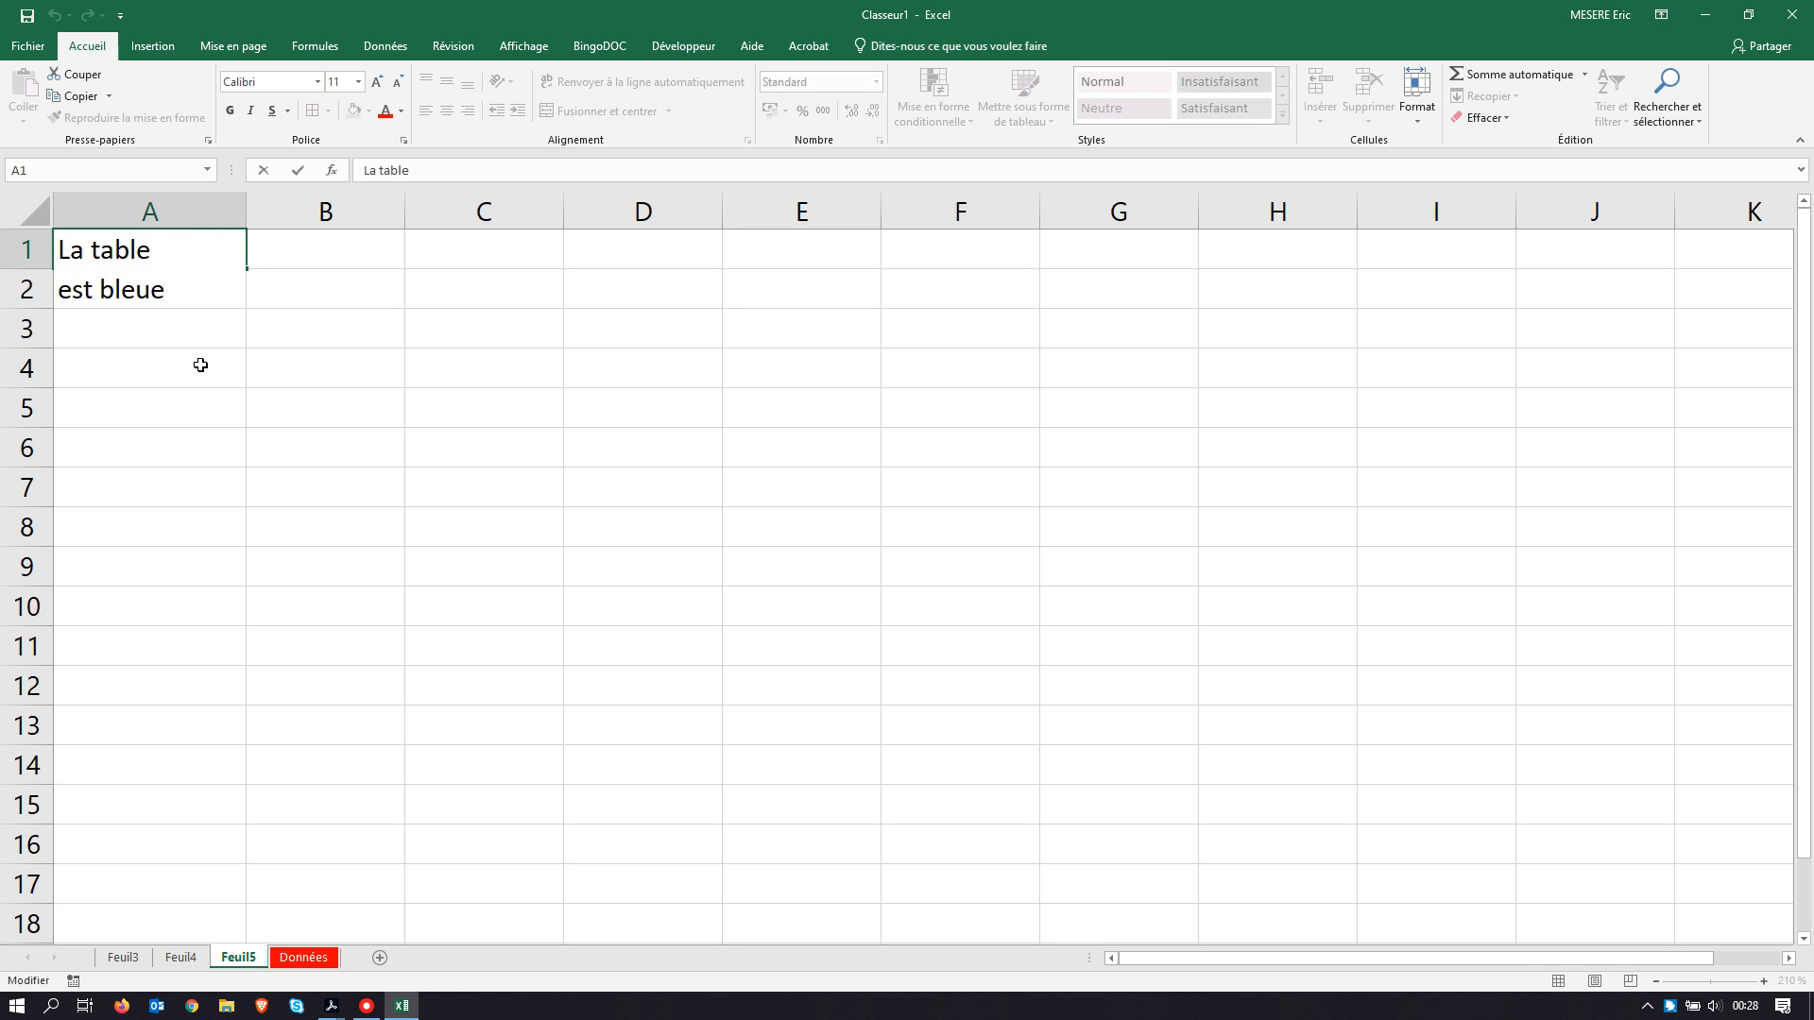
key(Delete)
key(alt+Return)
click(201, 365)
drag(247, 211, 452, 211)
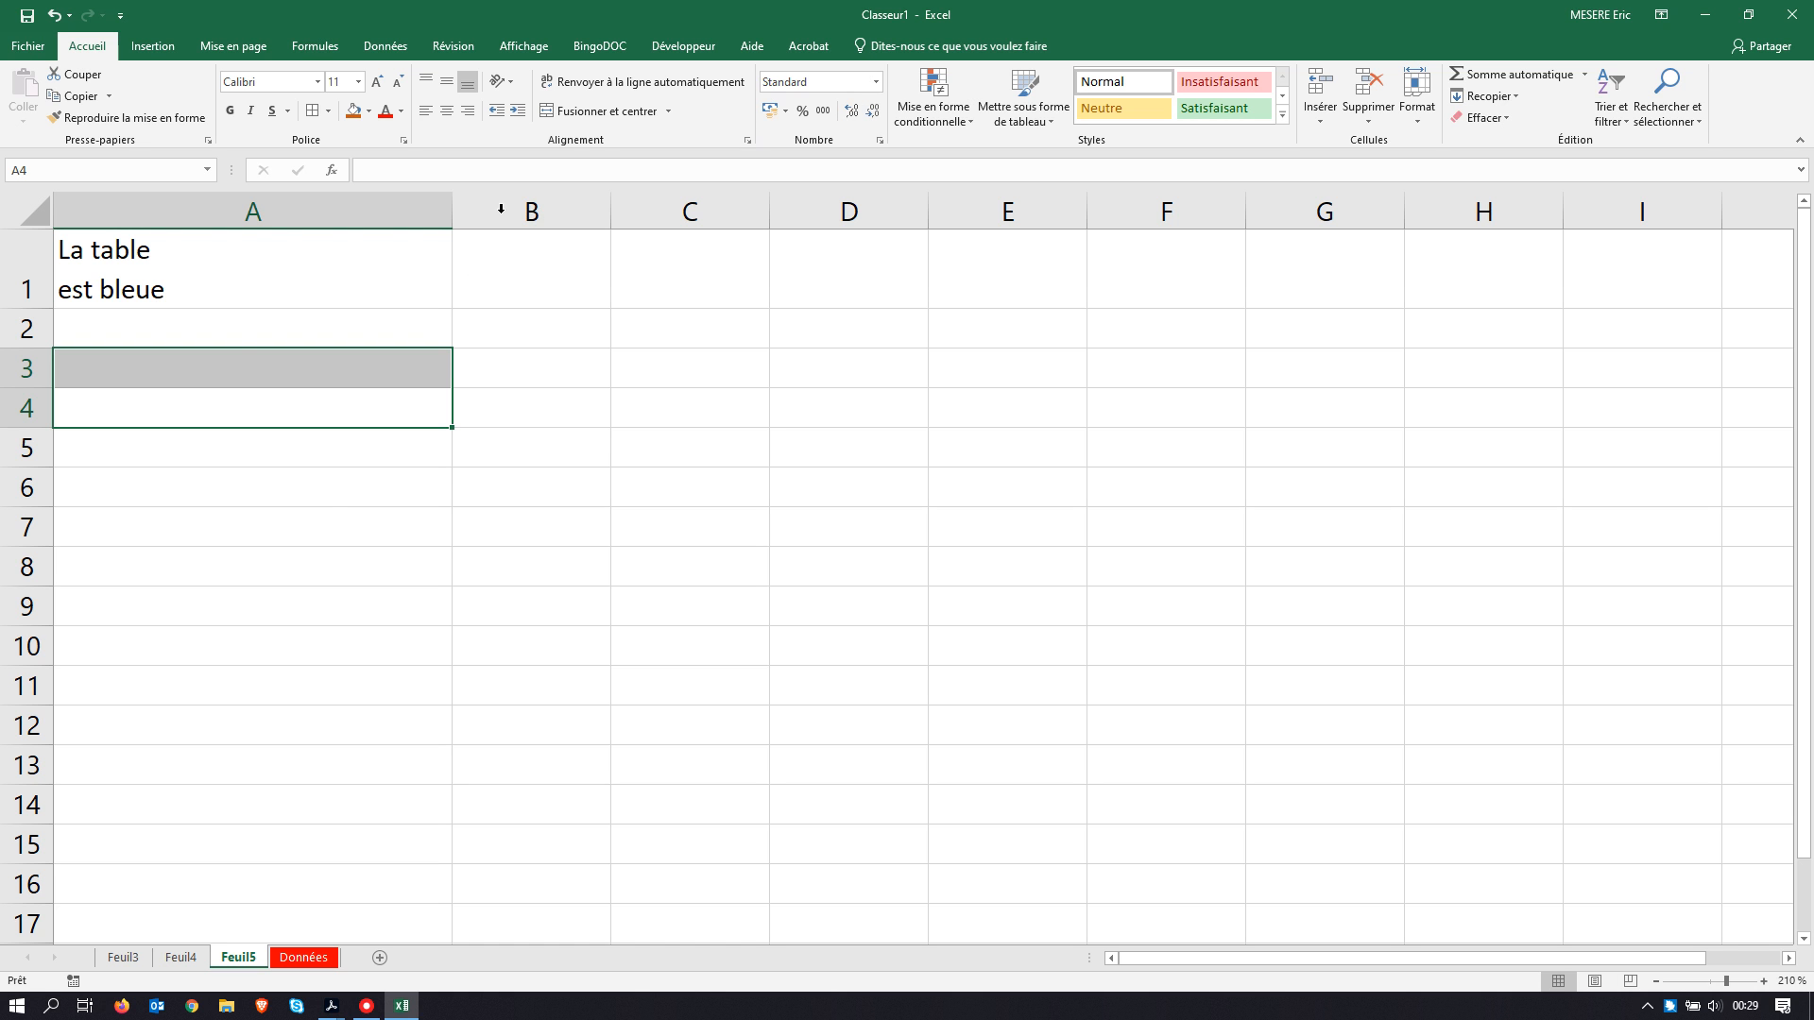
Step: Show the page layout commands and open the Feuil4 sheet at its bordered table
click(272, 44)
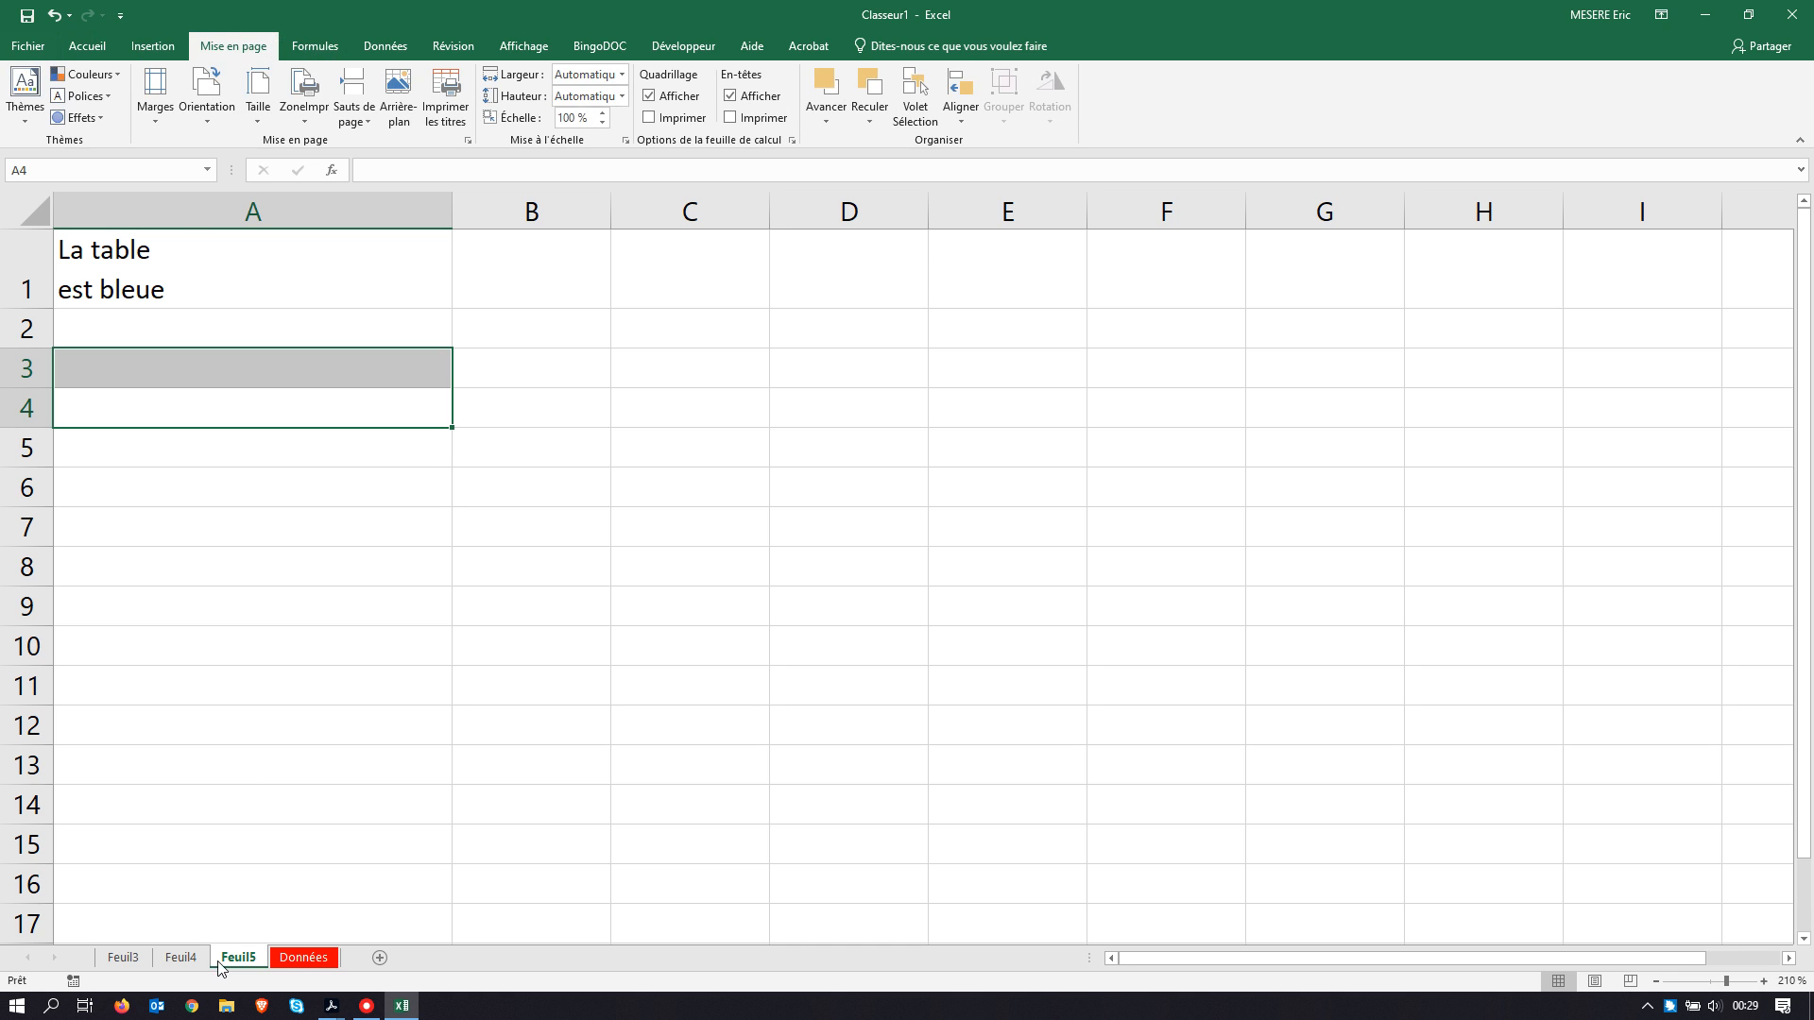
click(299, 962)
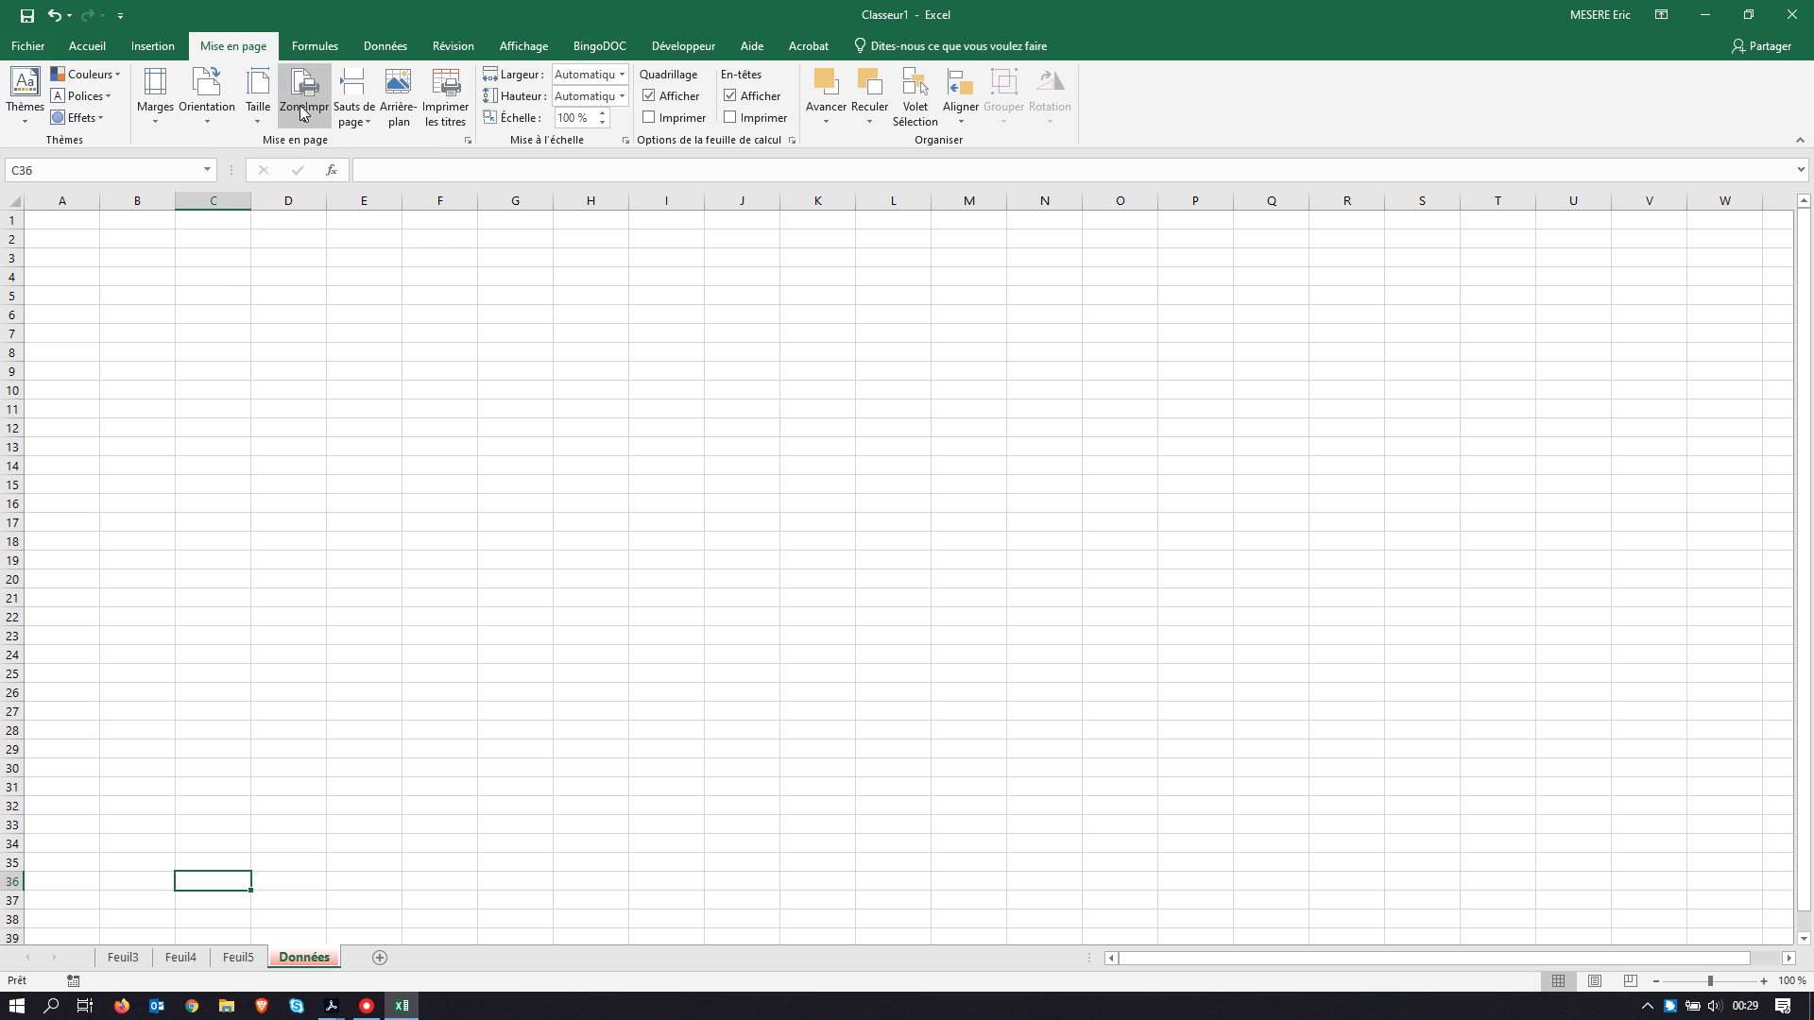
click(133, 954)
click(181, 958)
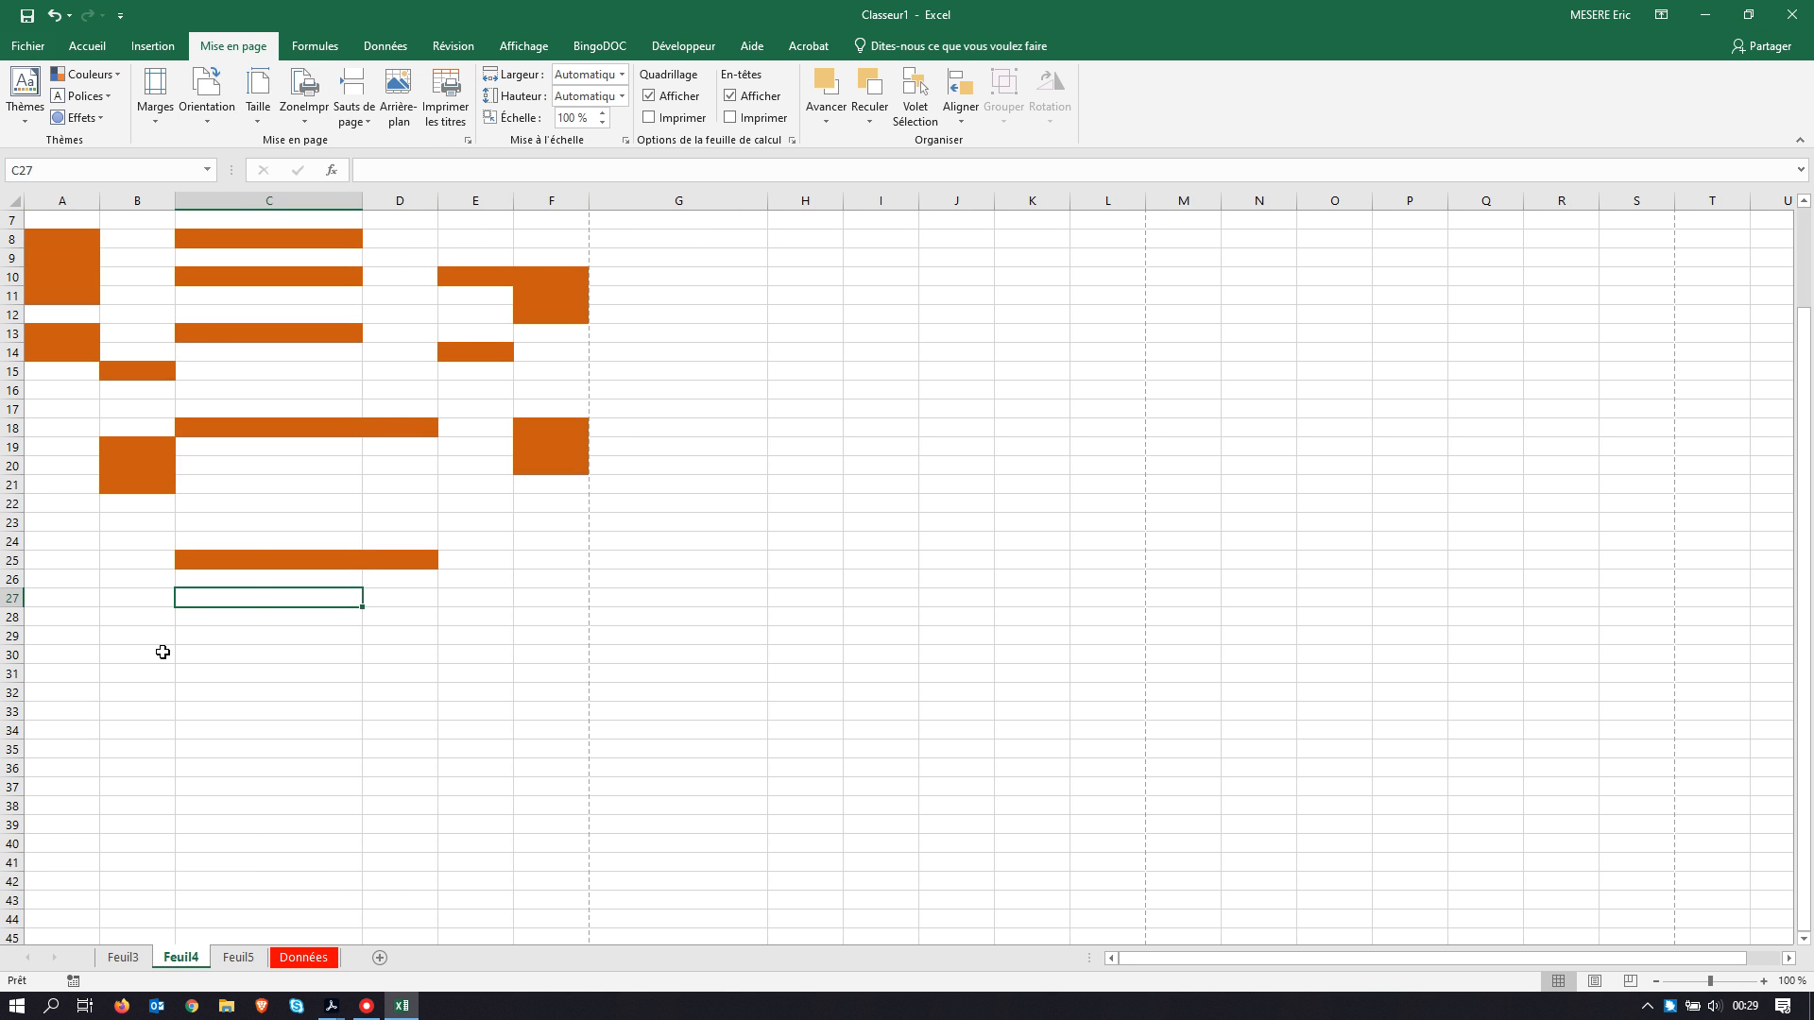
scroll(95, 499, up, 2)
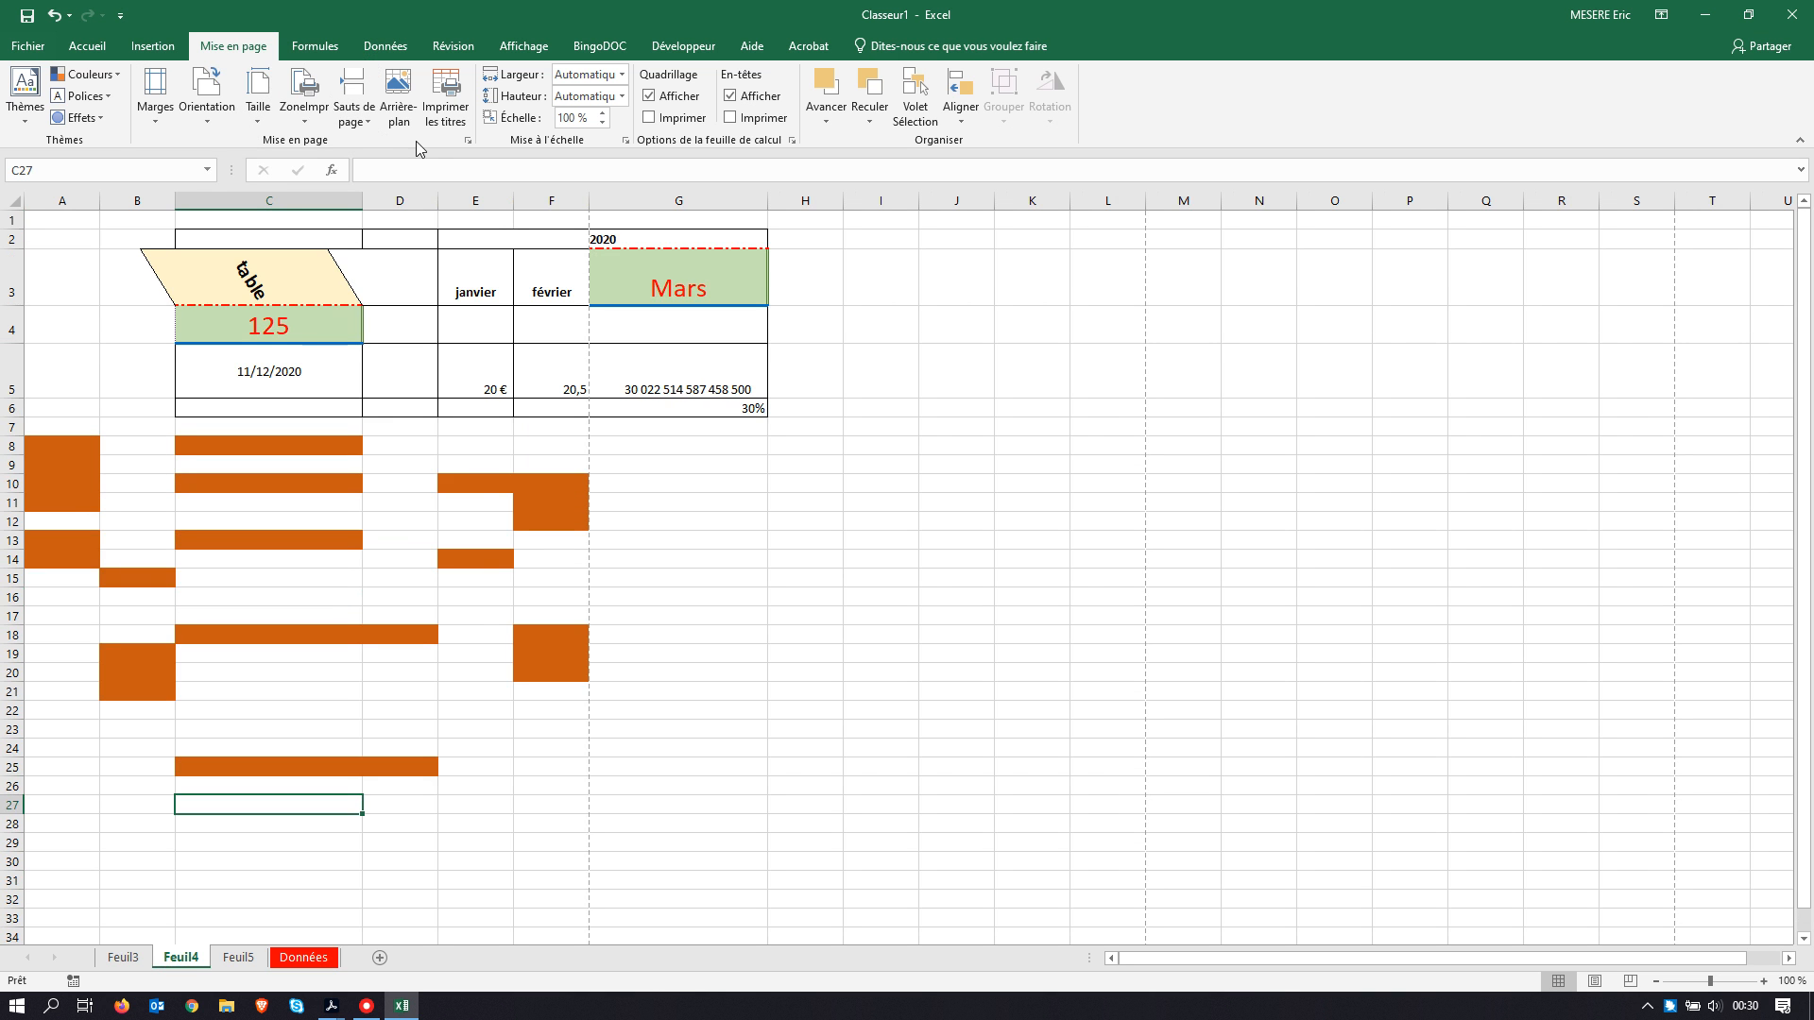
Step: Examine the available page orientations and margin presets for Feuil4 without choosing one
click(212, 115)
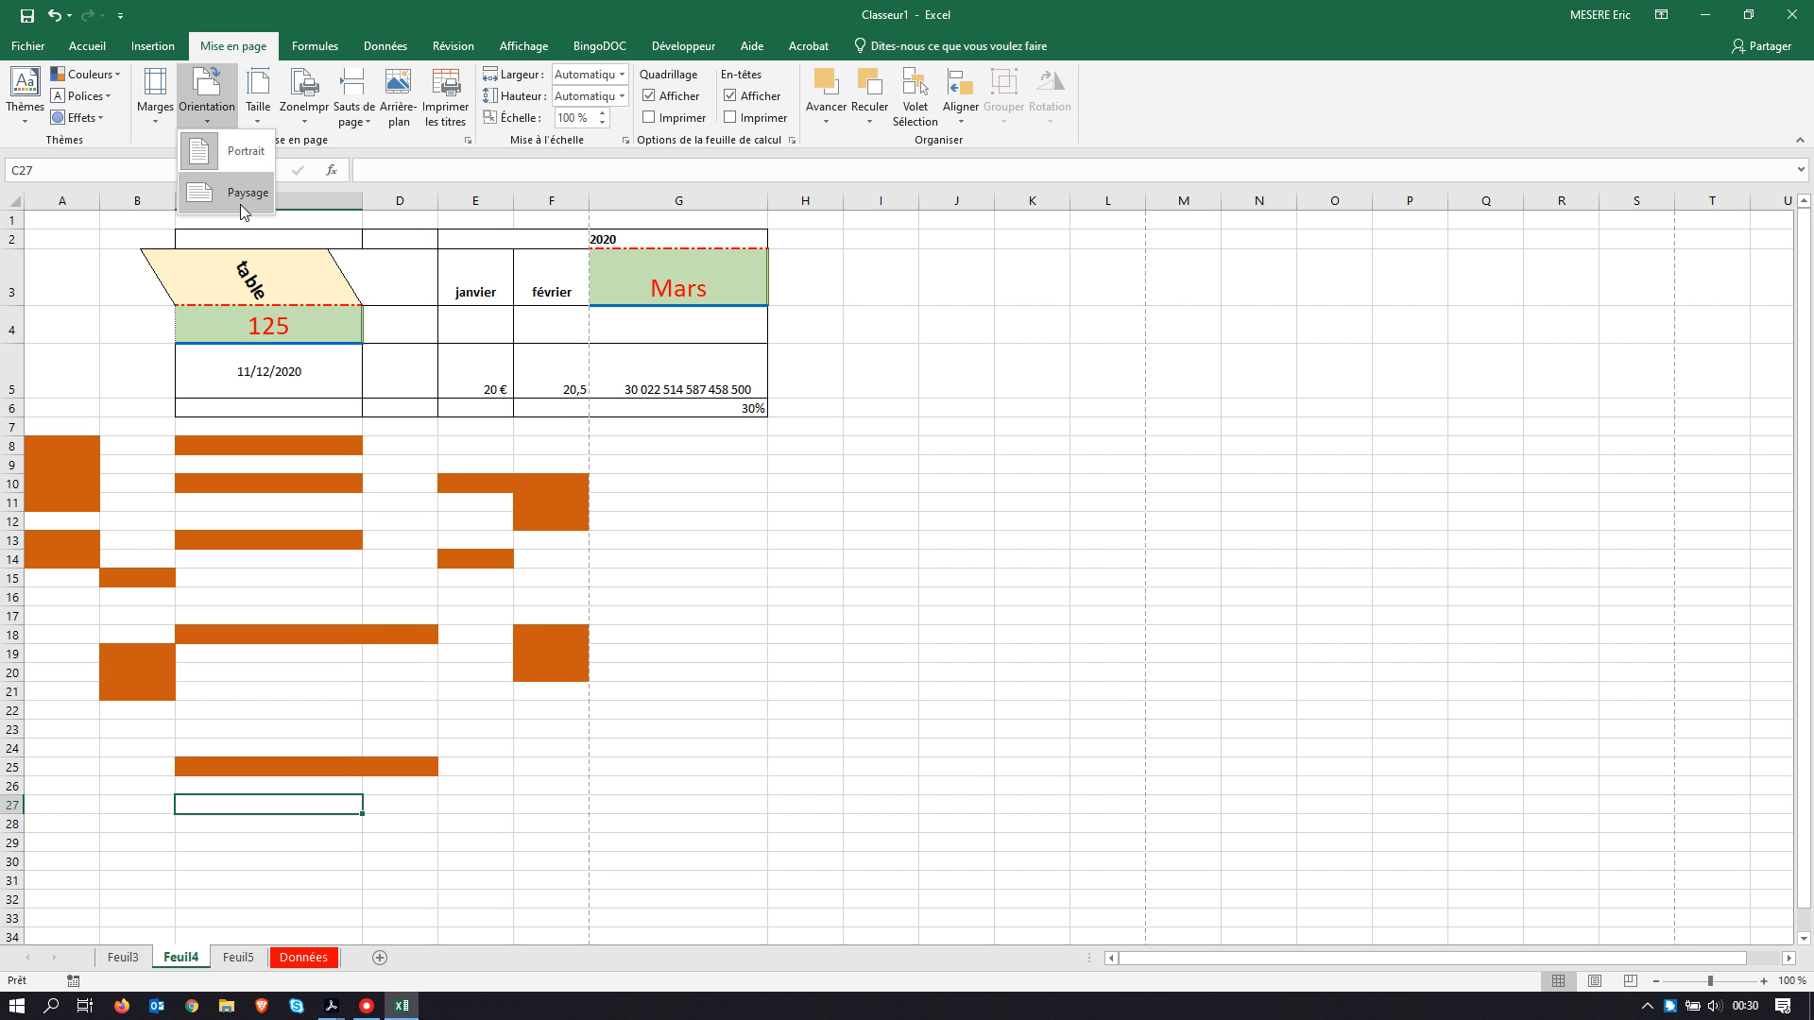
click(155, 117)
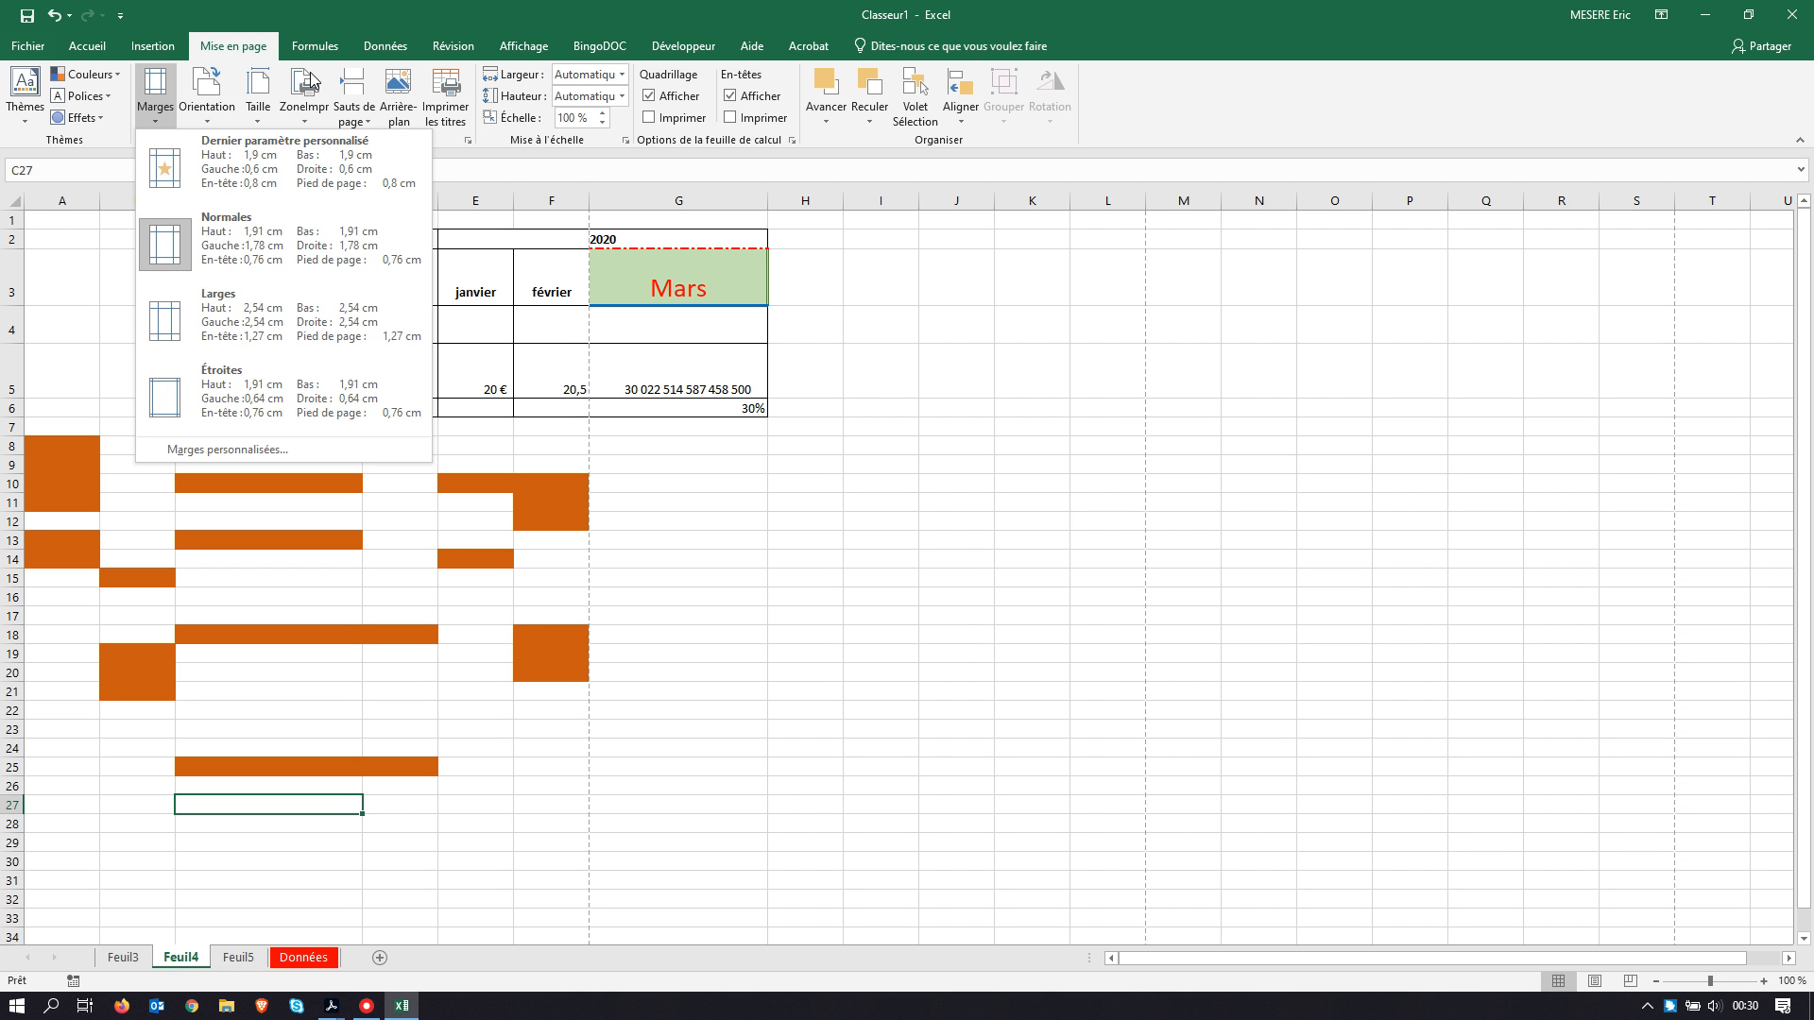
click(242, 52)
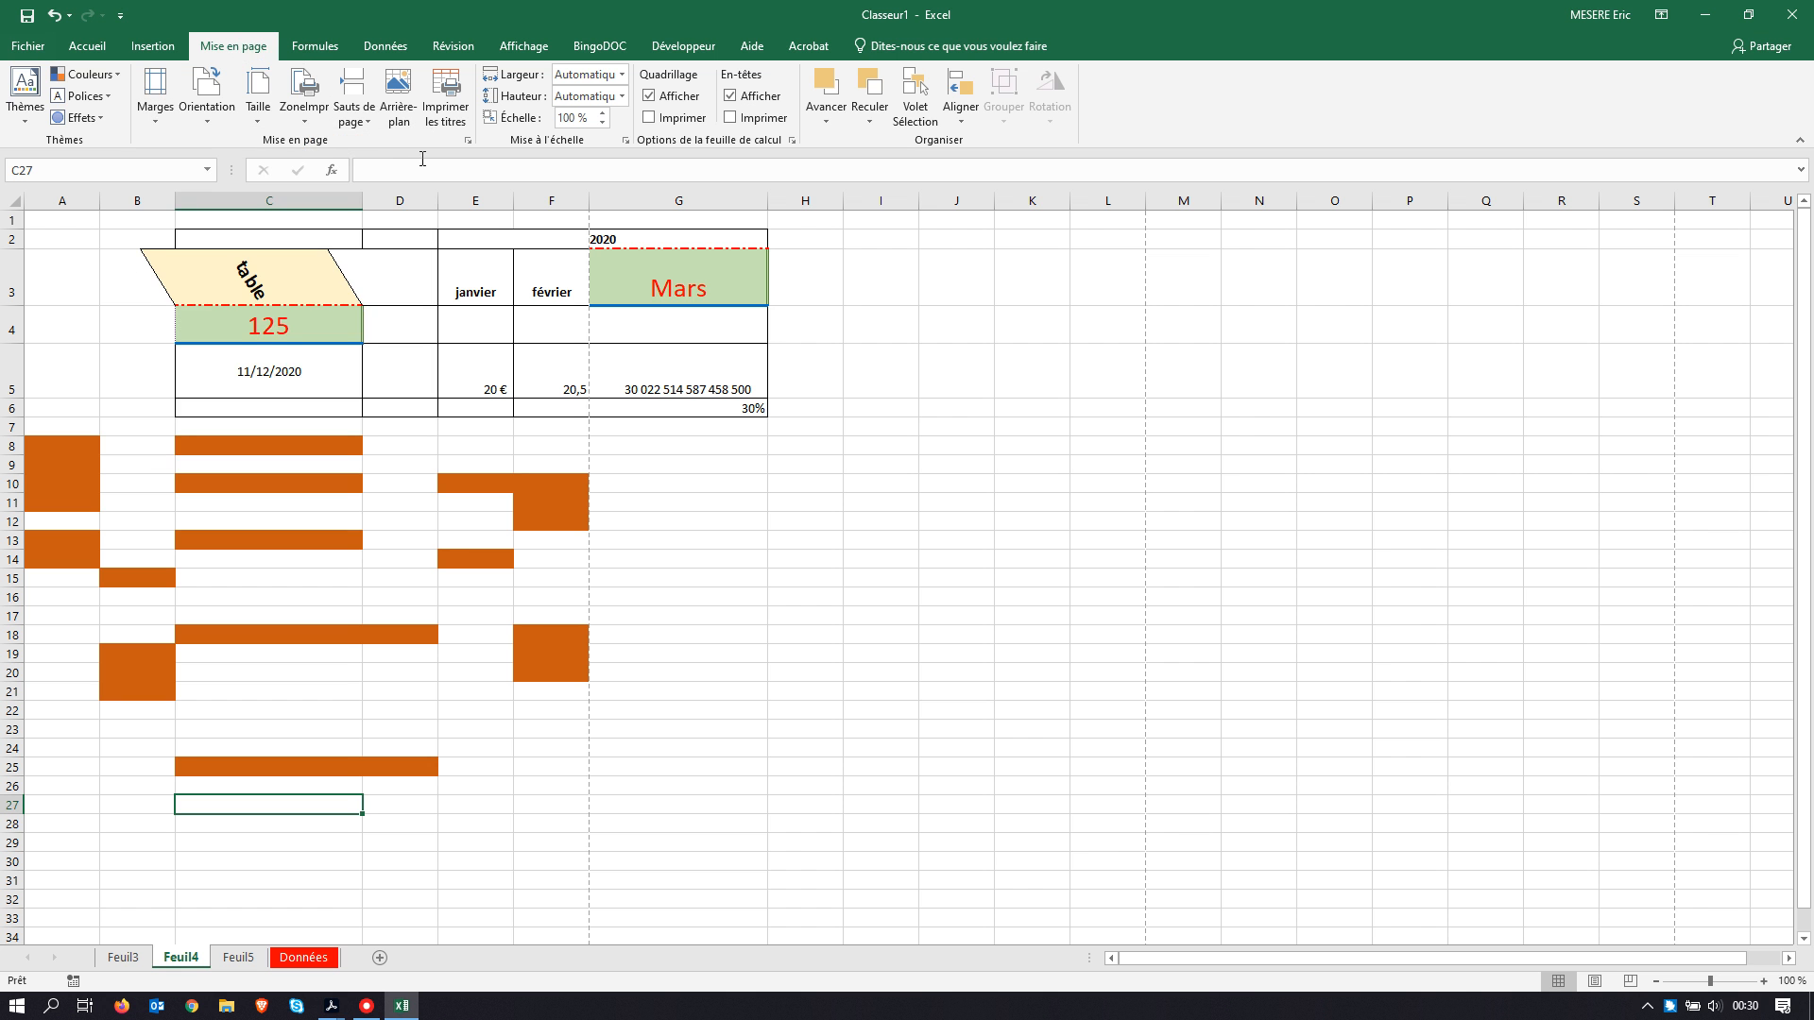
Step: In Feuil4's page setup, set the scaling to fit 1 page wide by 1 tall and view the margin settings
click(468, 140)
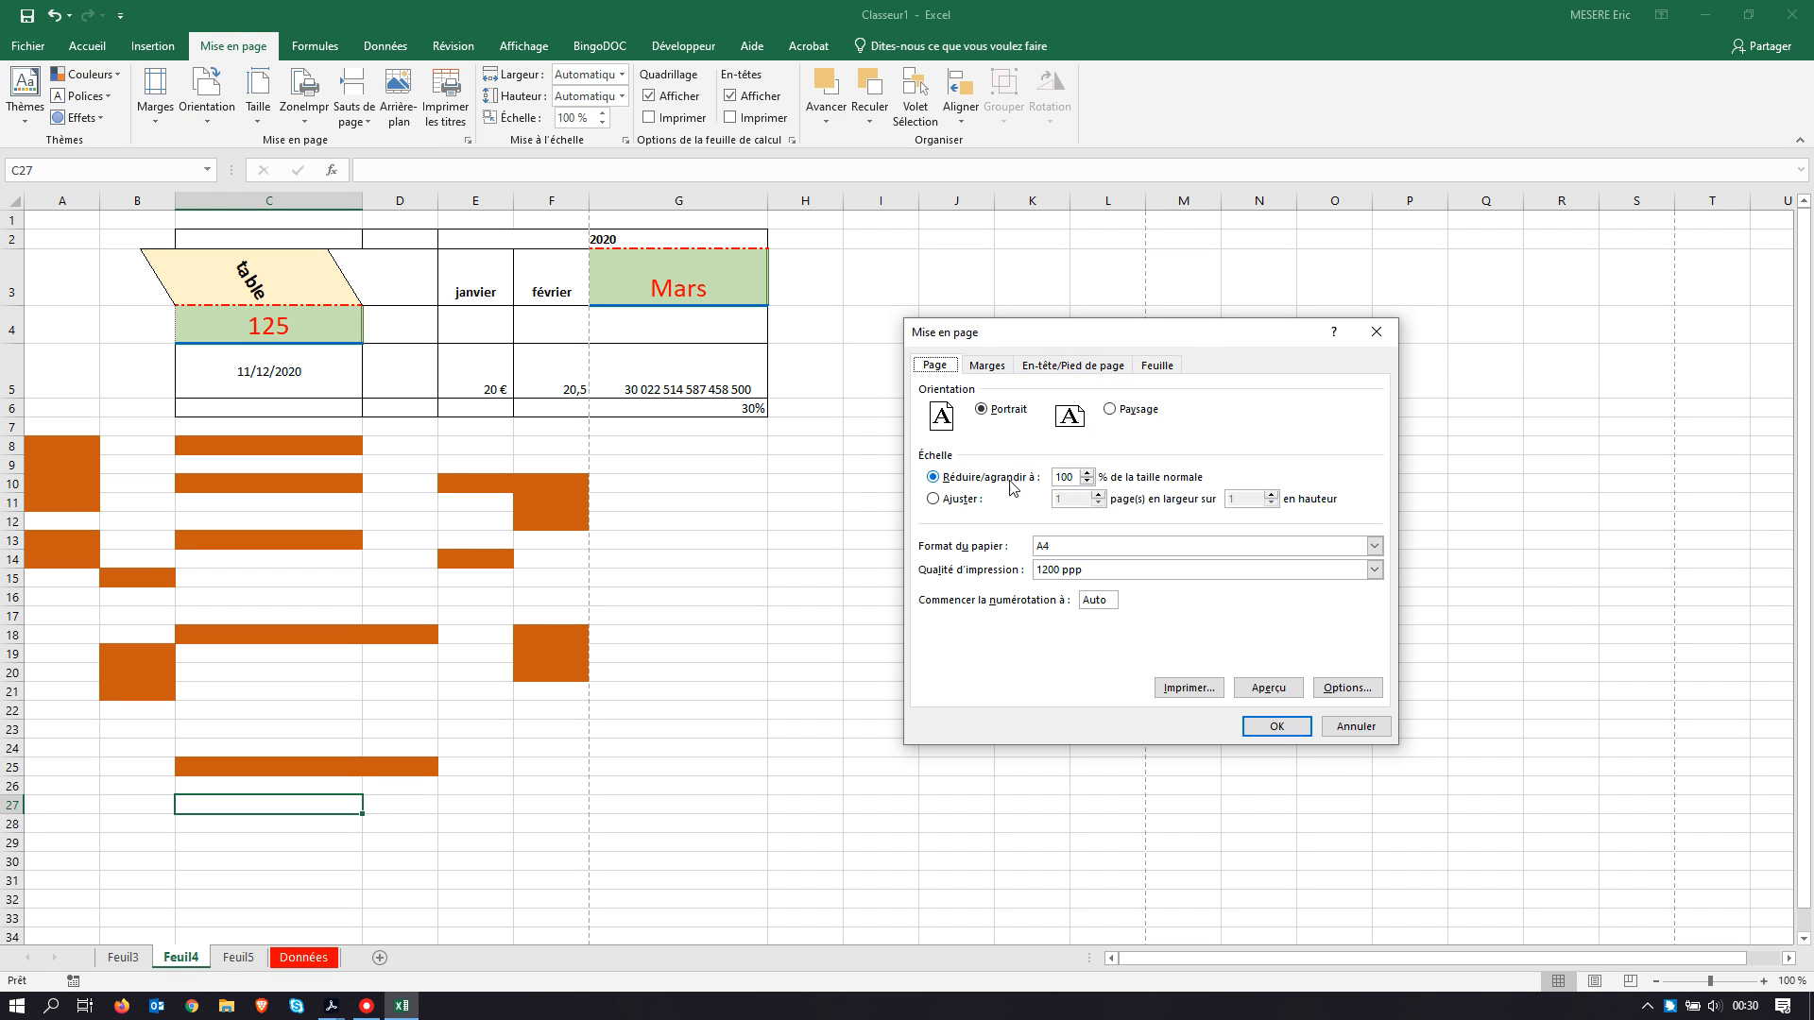
click(934, 500)
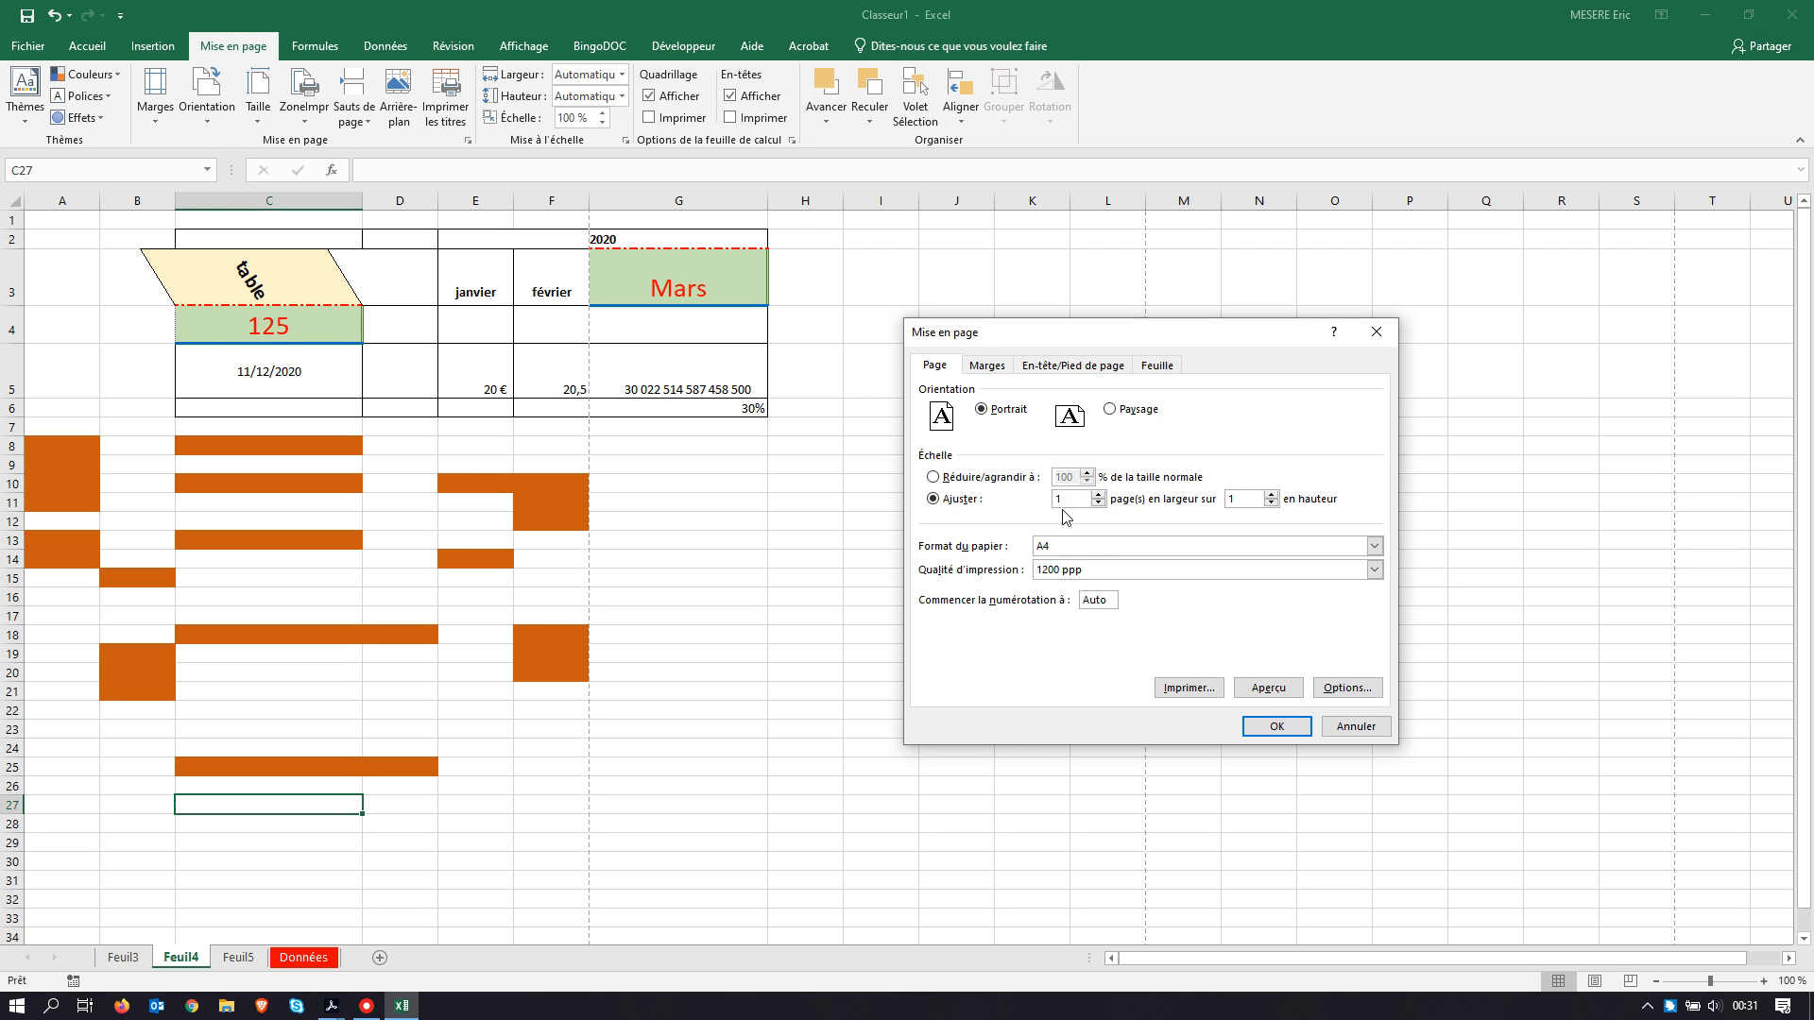
click(987, 366)
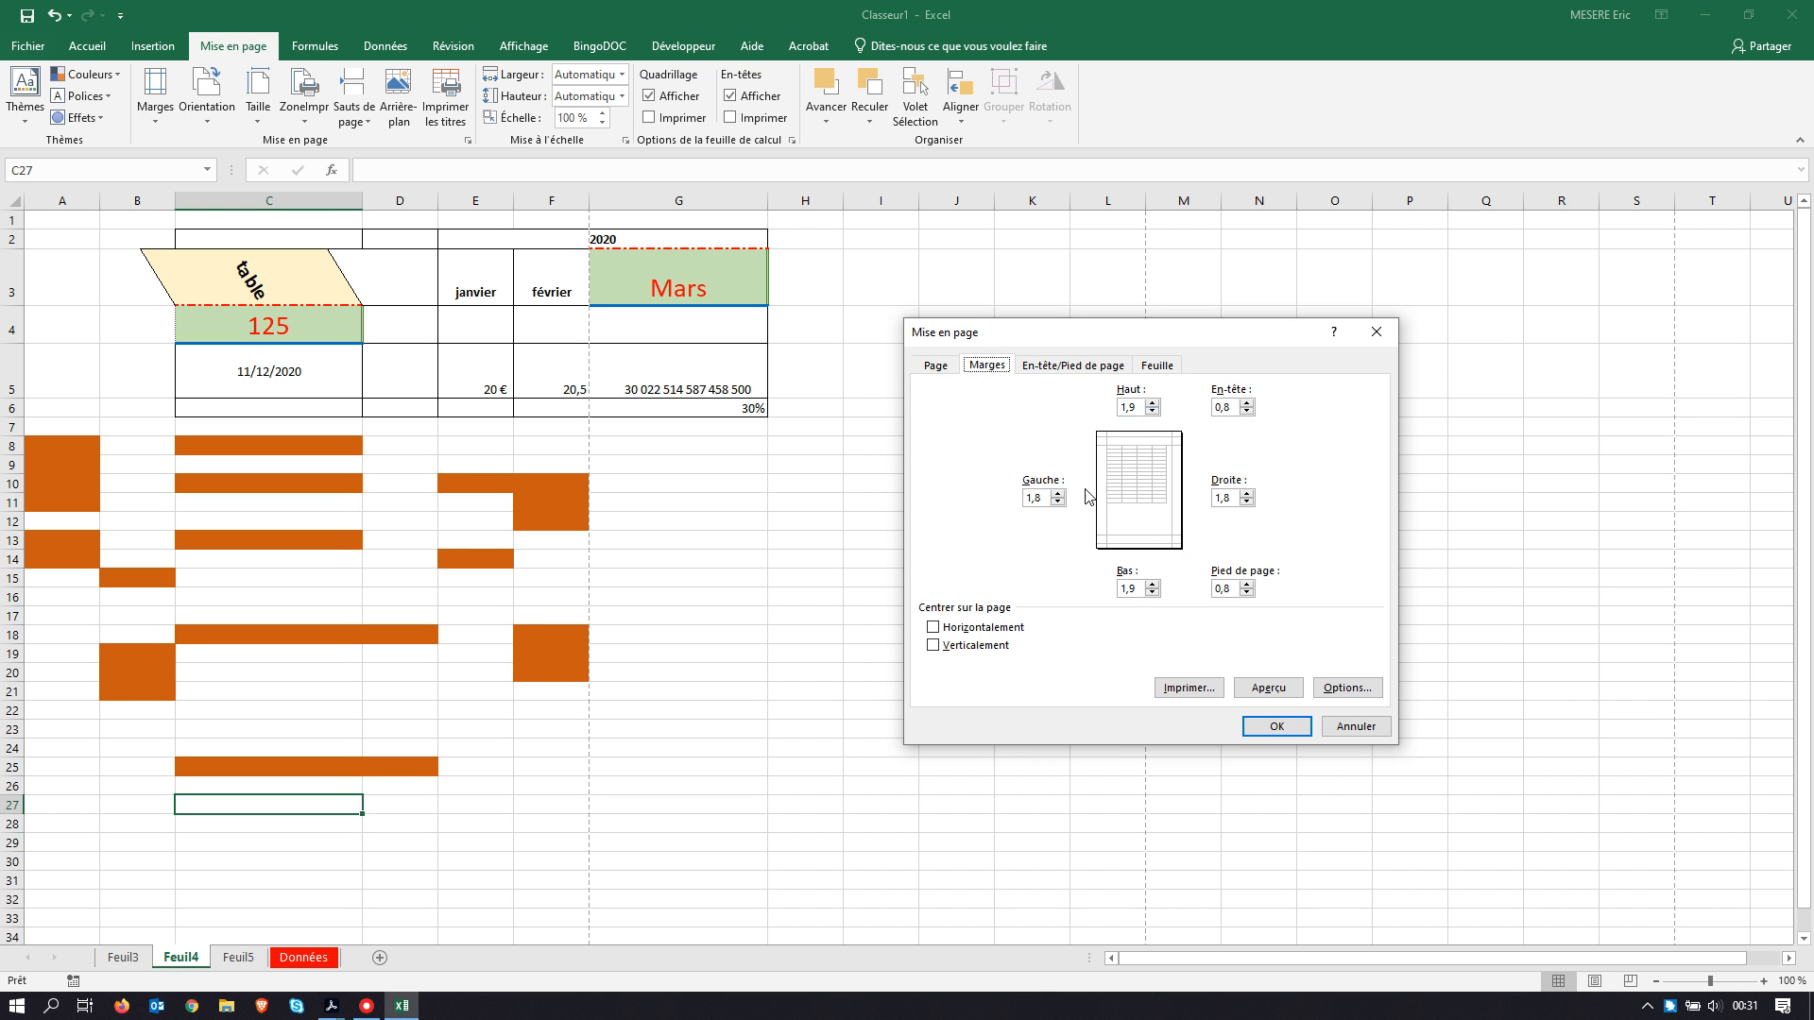
Step: Create a custom header with the file name in the left section, "TEST" in the centre and the date in the right section
click(1060, 367)
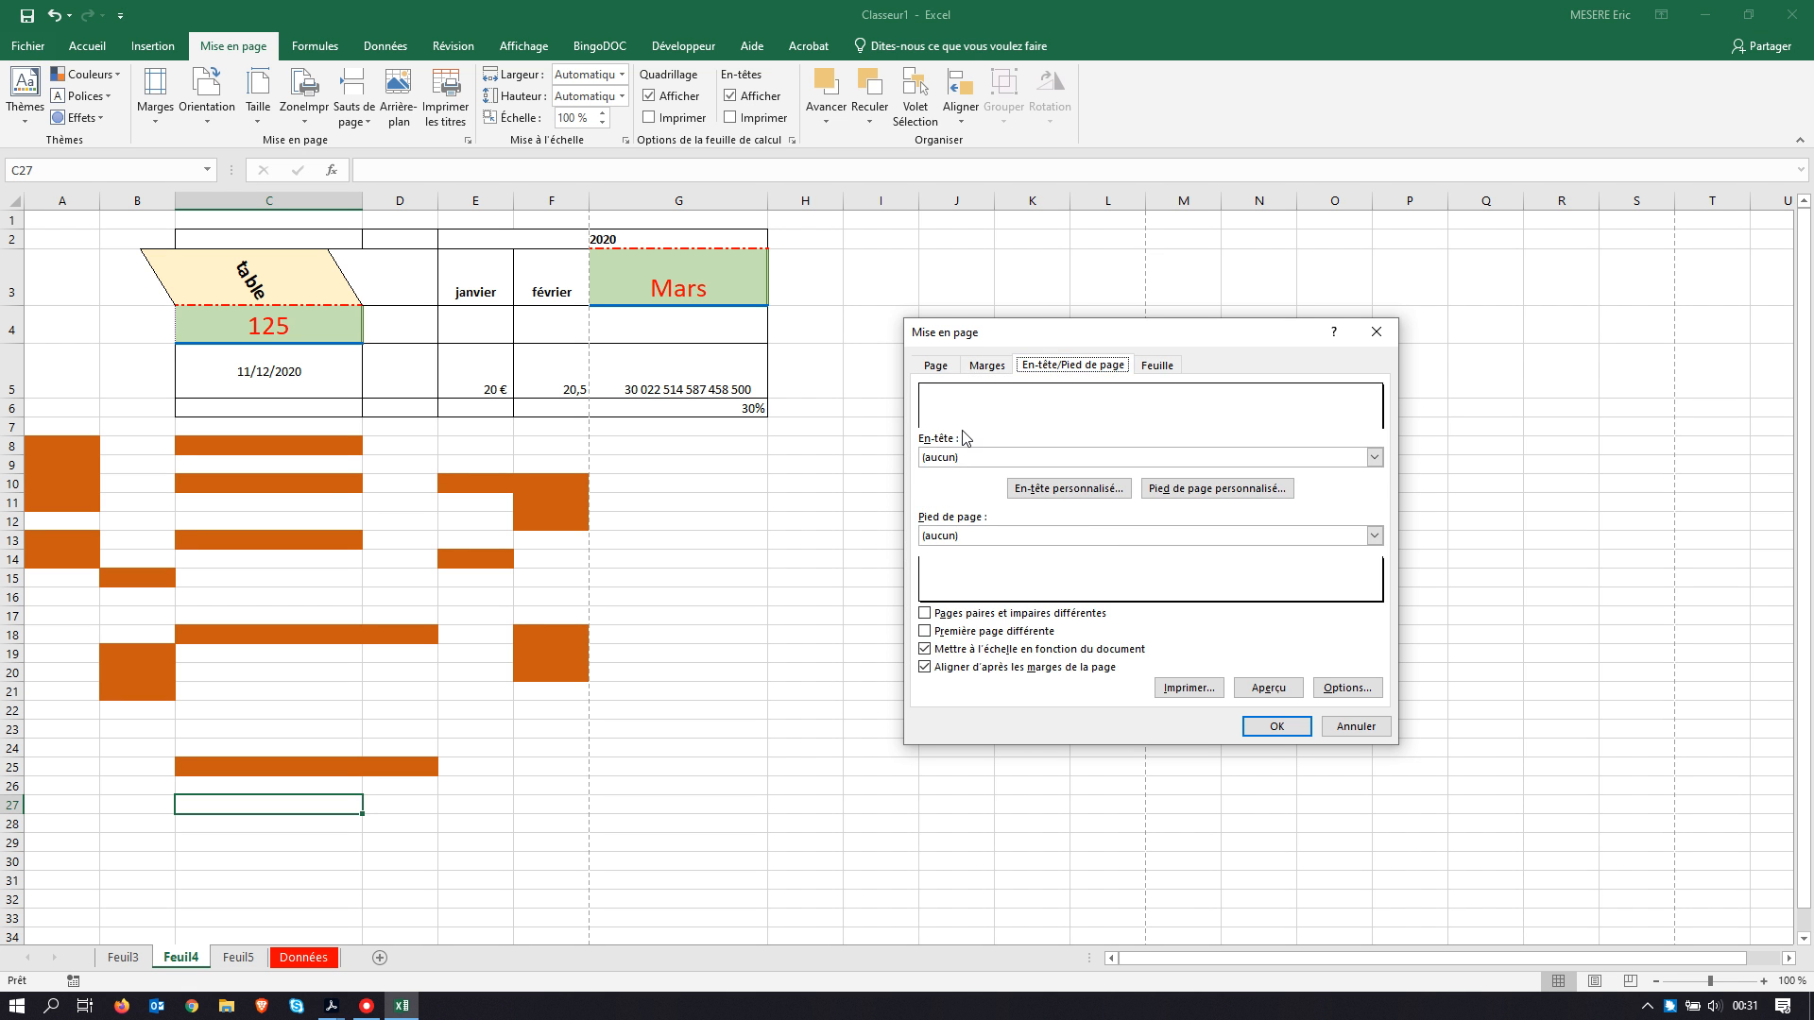
click(1037, 491)
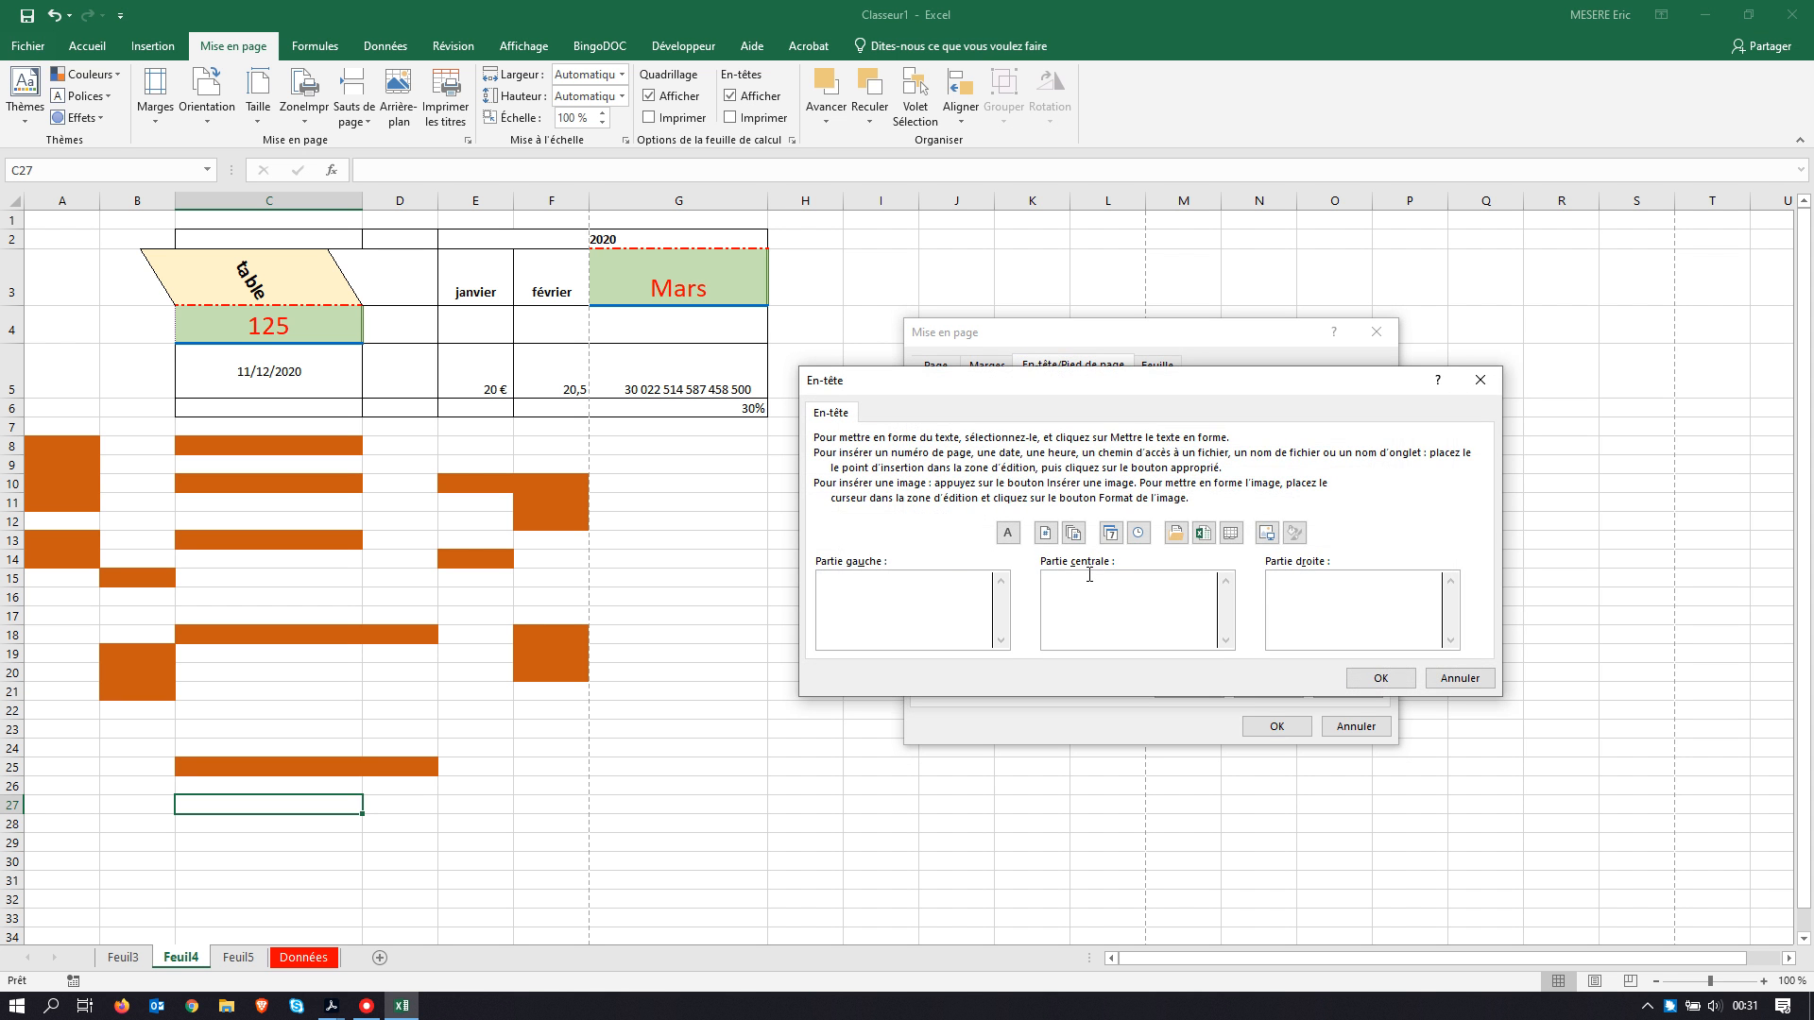
text(TEST)
click(1110, 535)
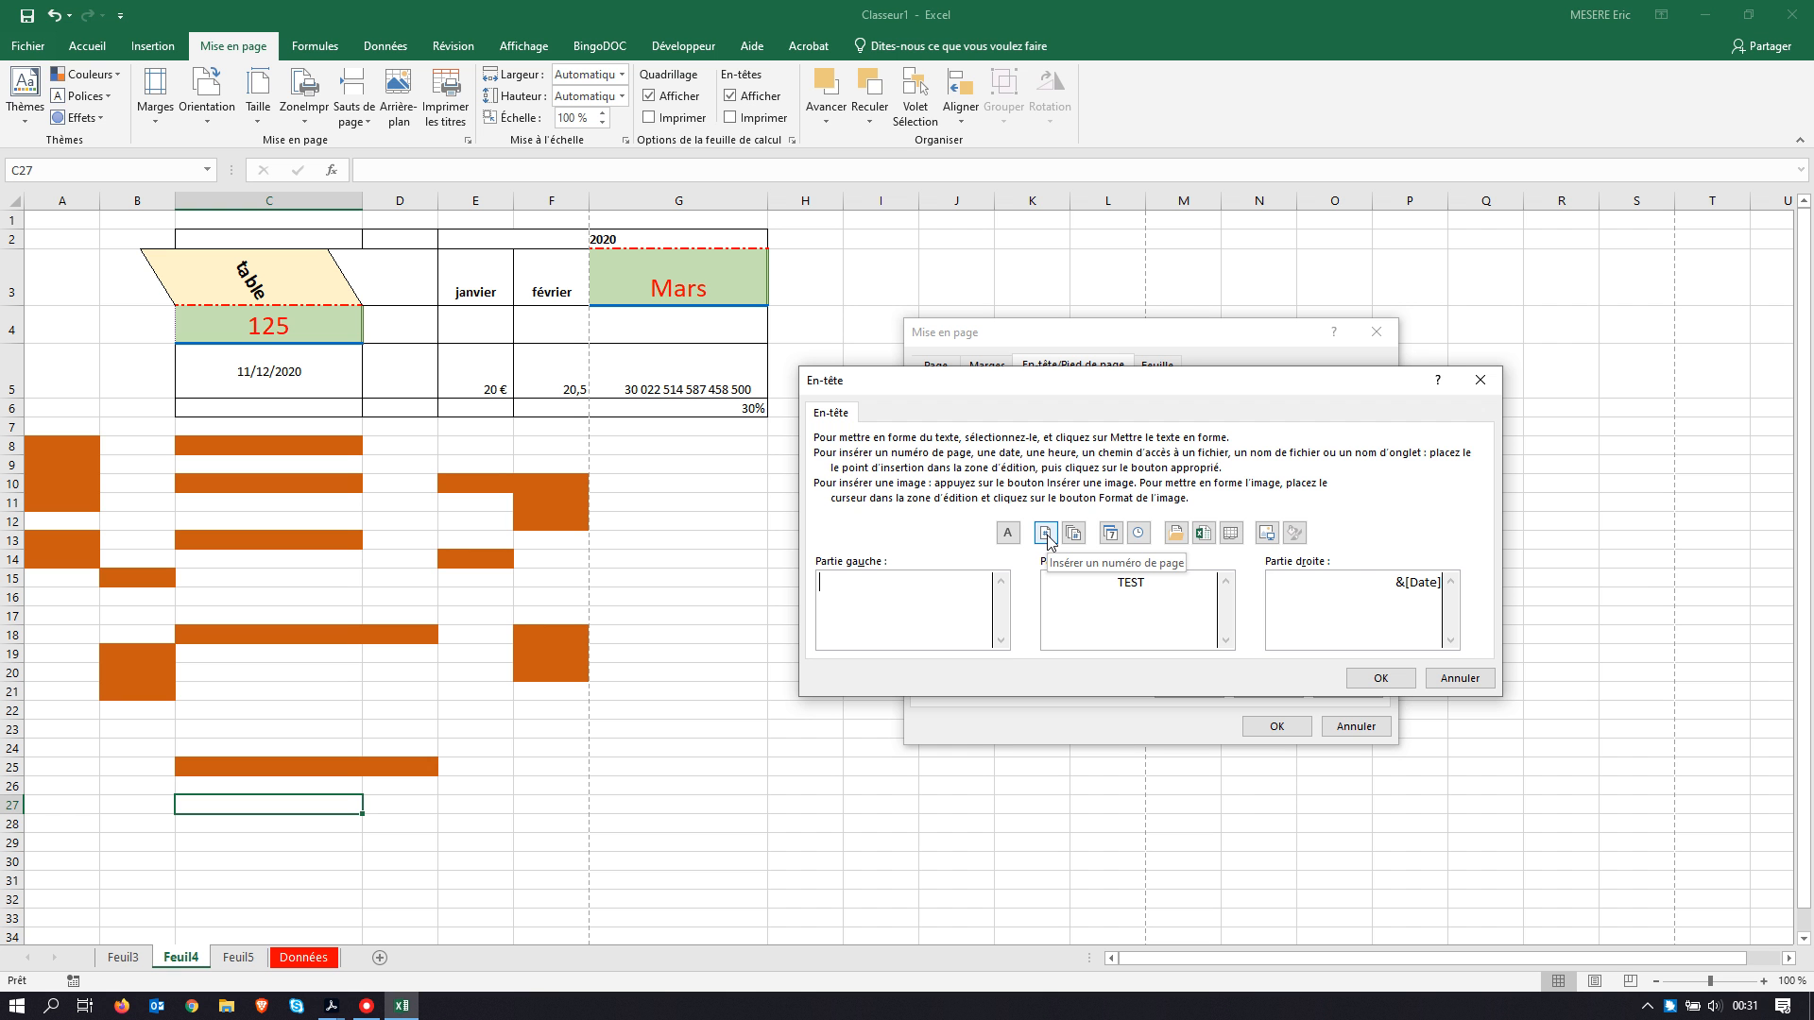
click(1203, 535)
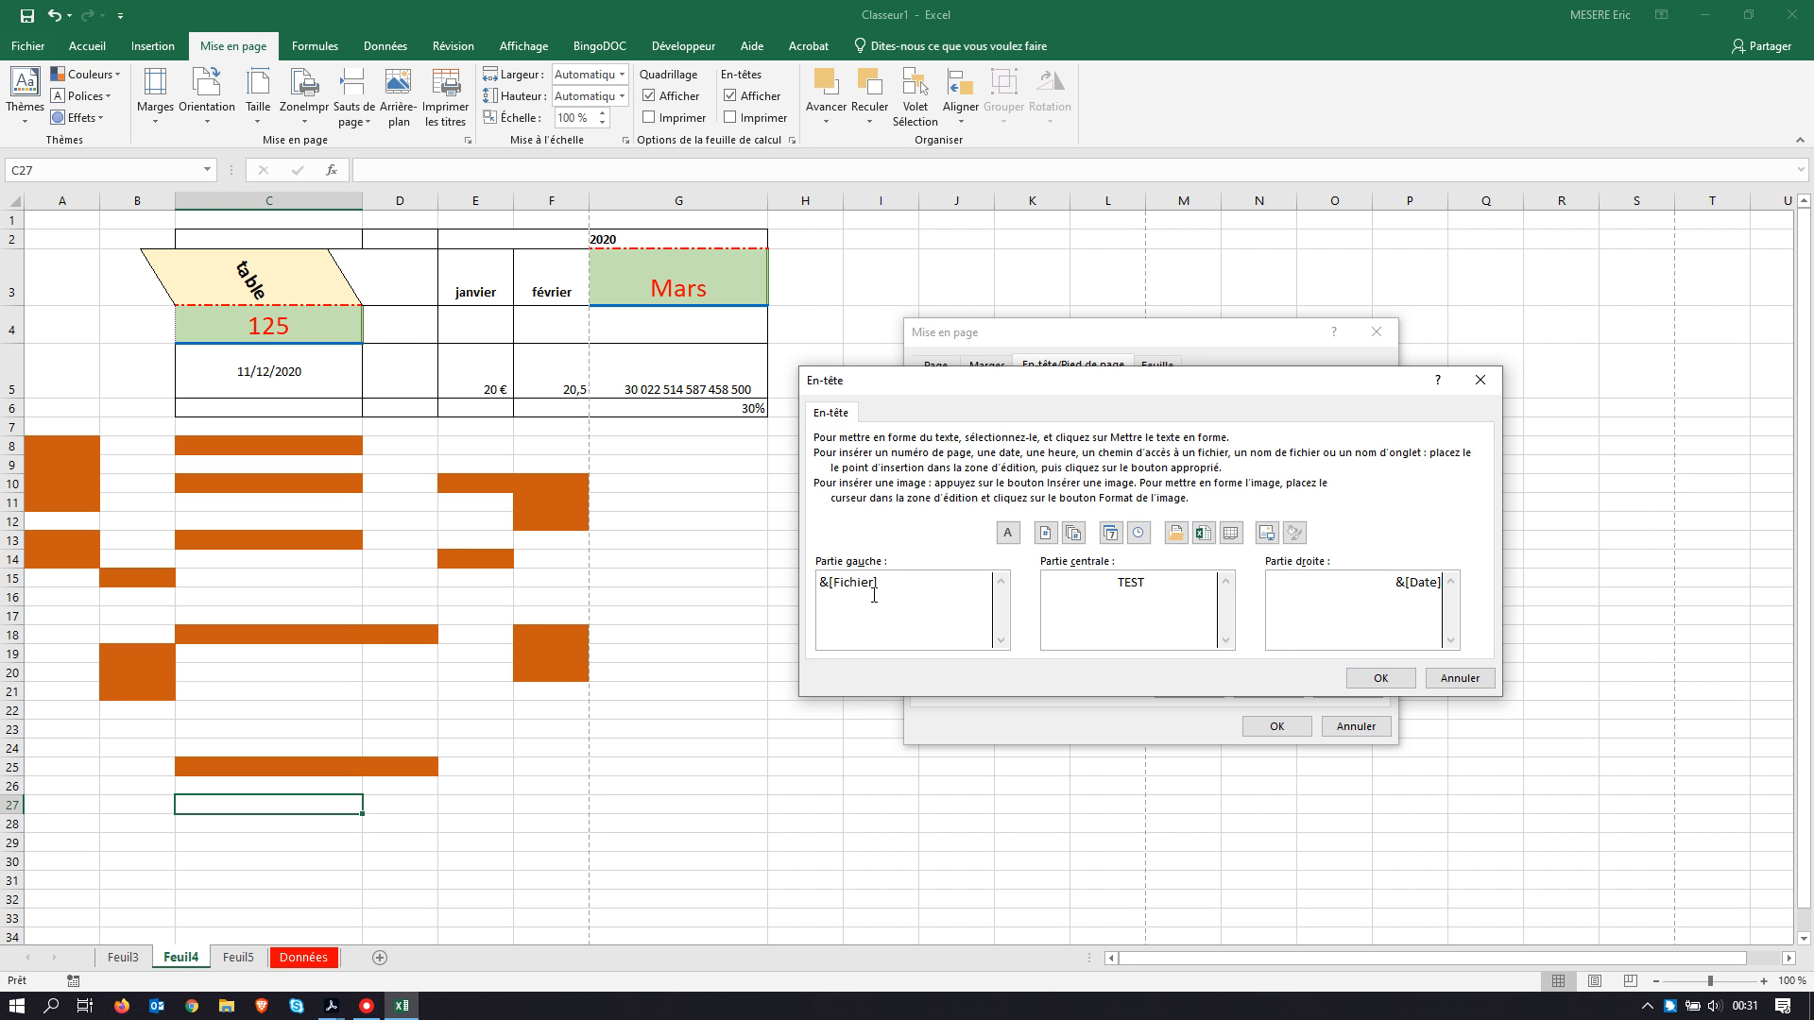
click(1370, 680)
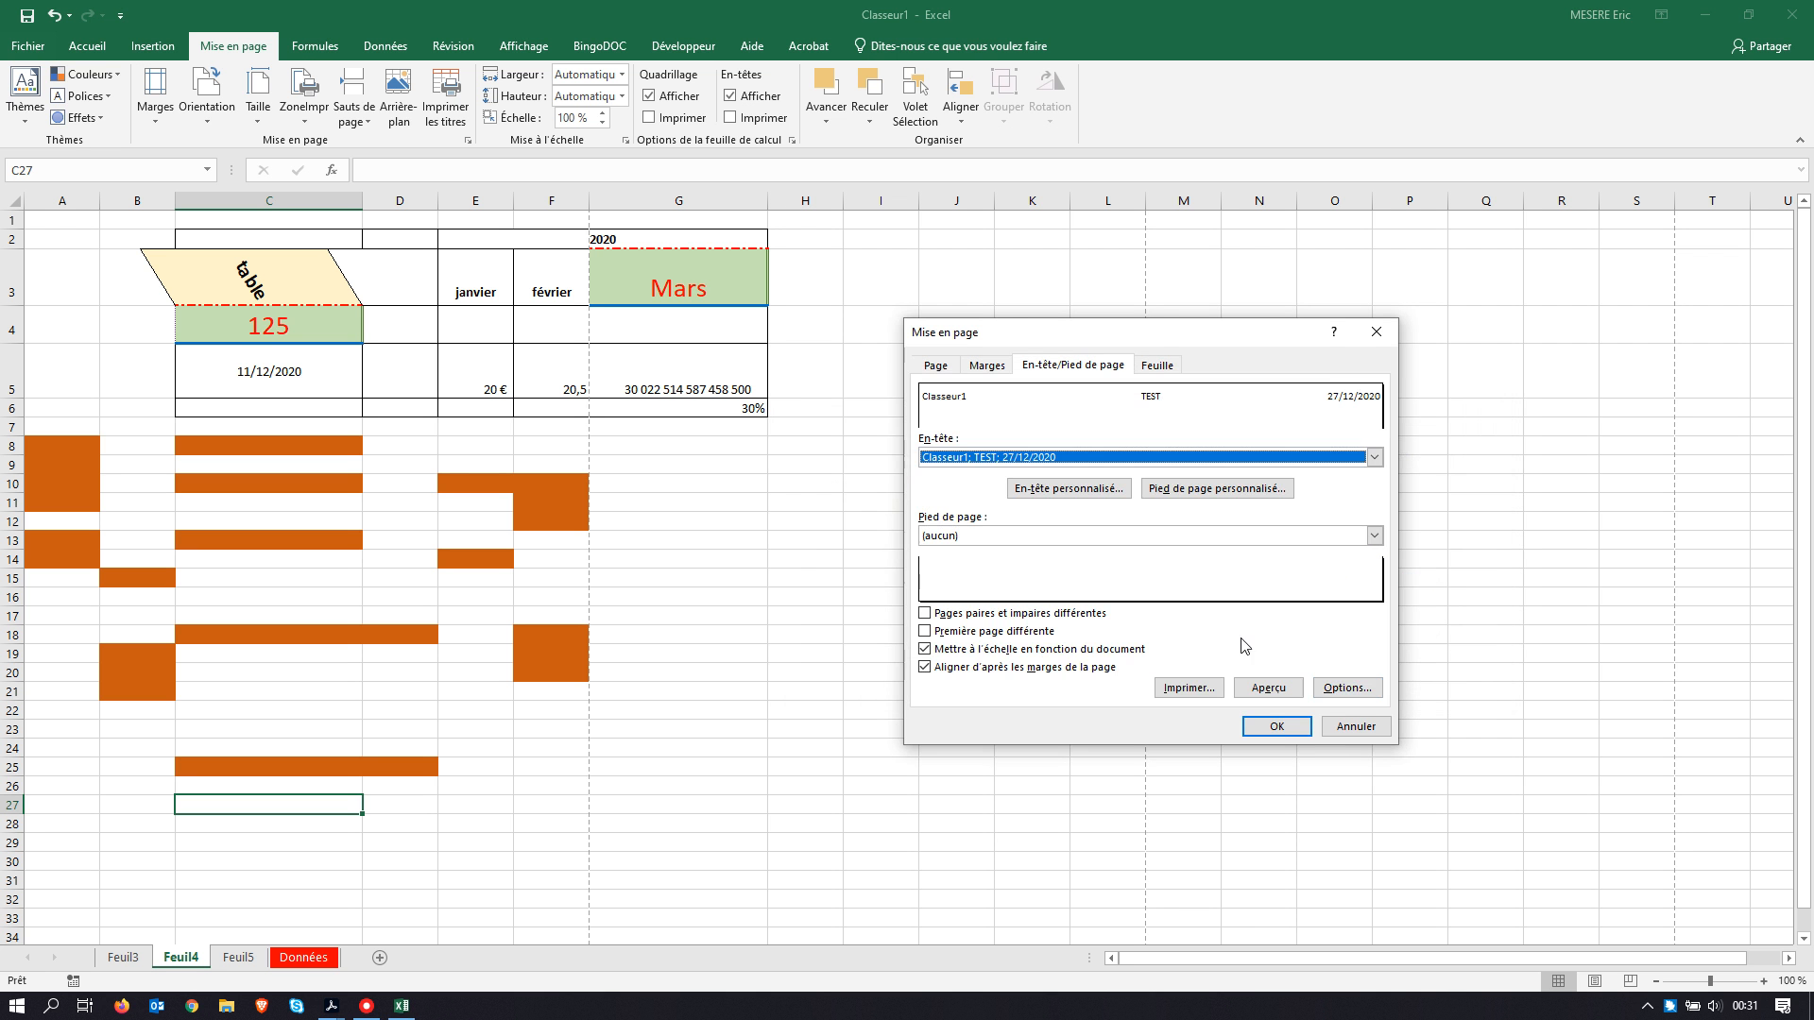
Step: Add a custom footer with the page number, a slash and the total page count in the right section, and apply the page setup
click(1228, 489)
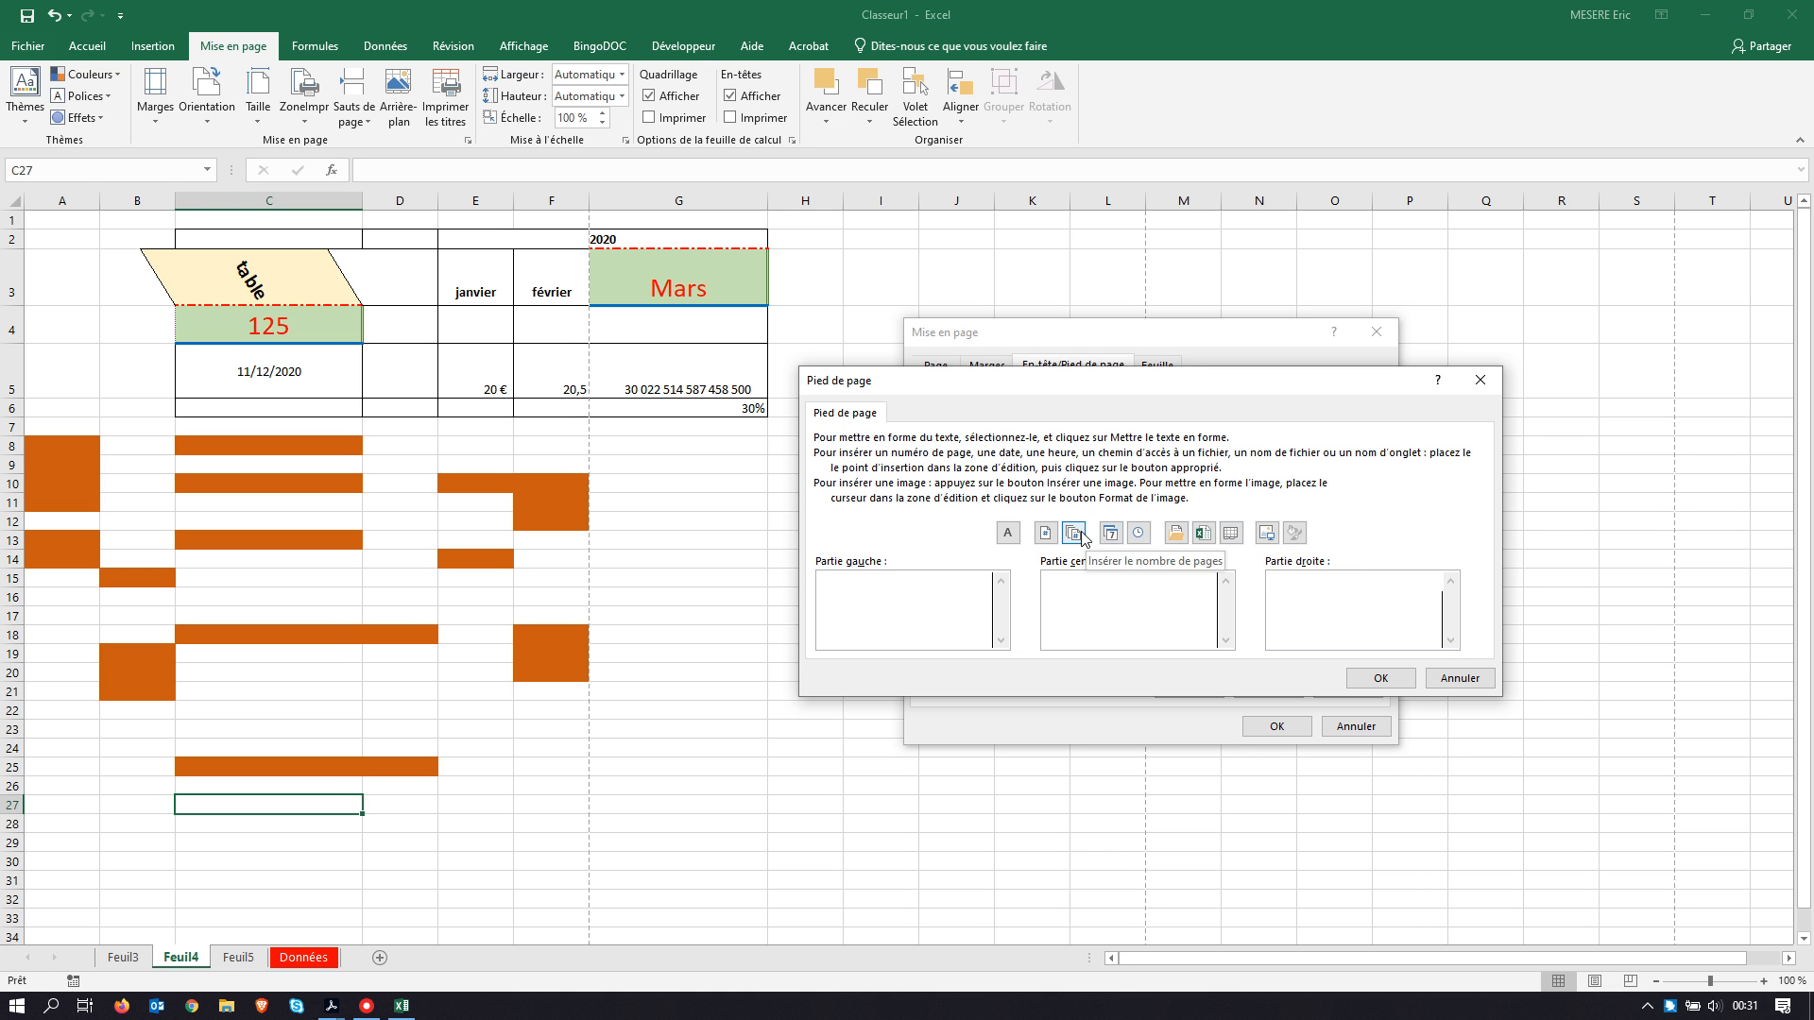
click(1047, 536)
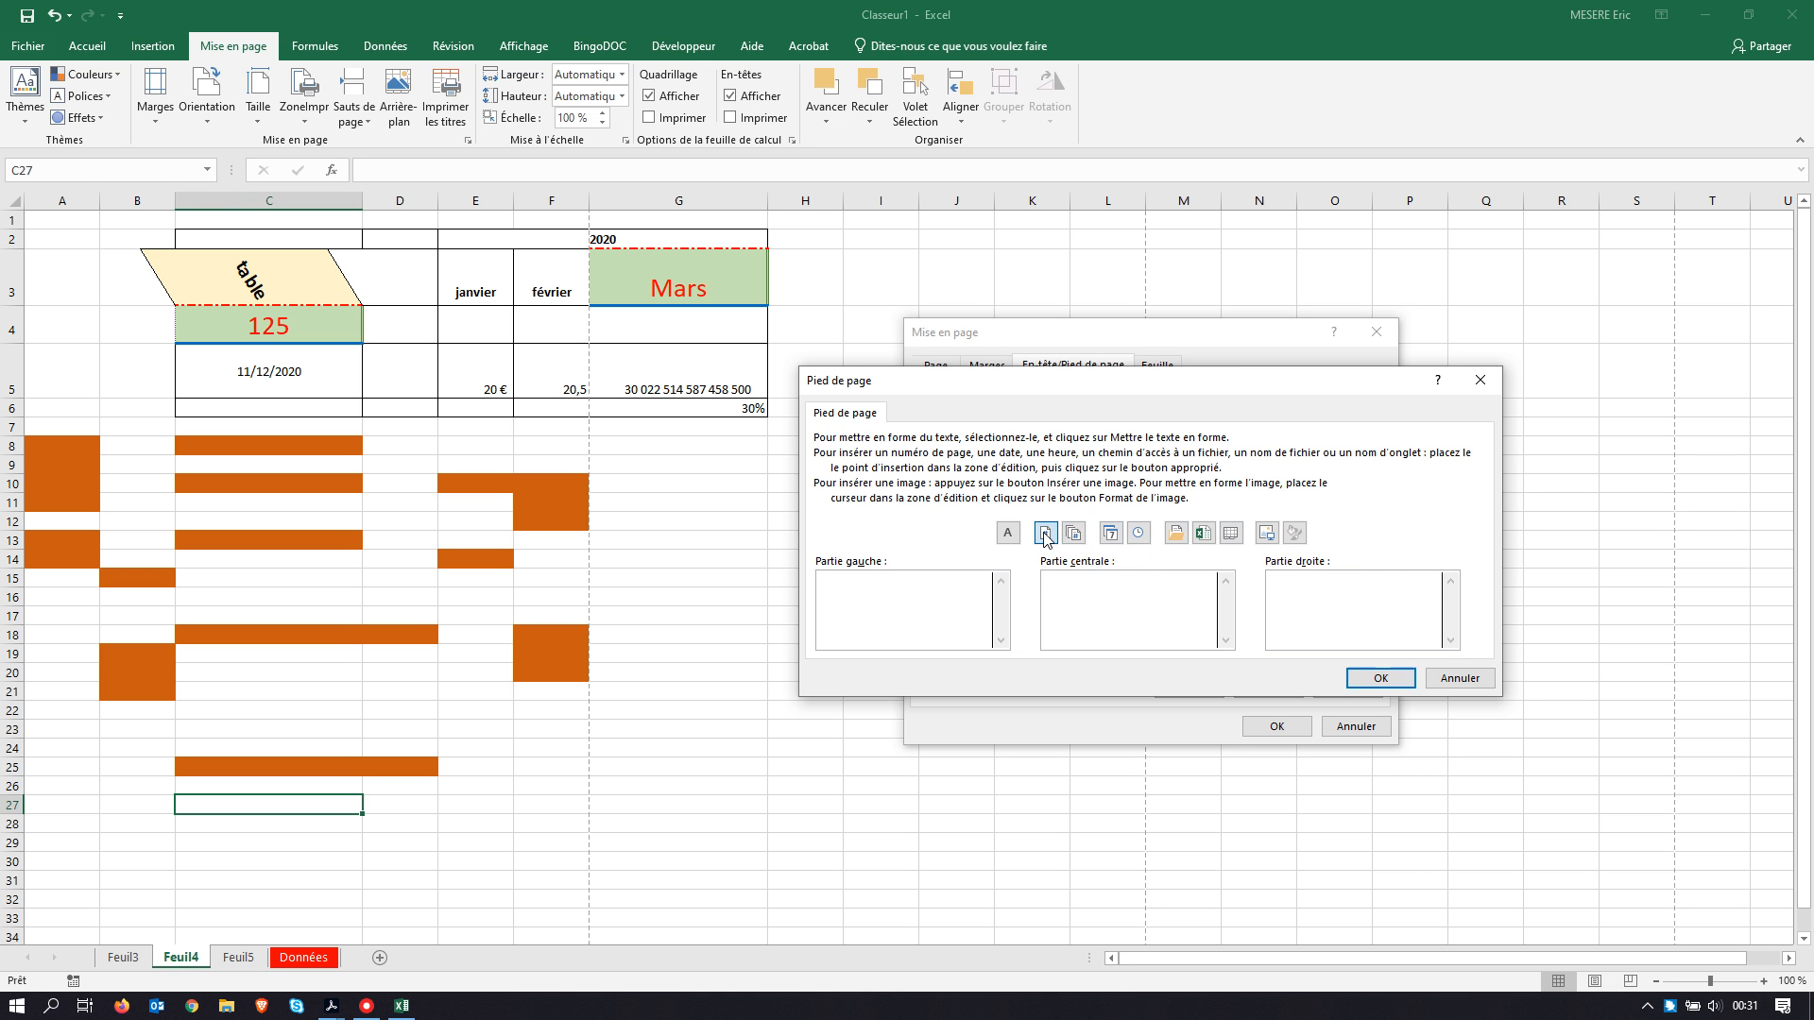
text(/)
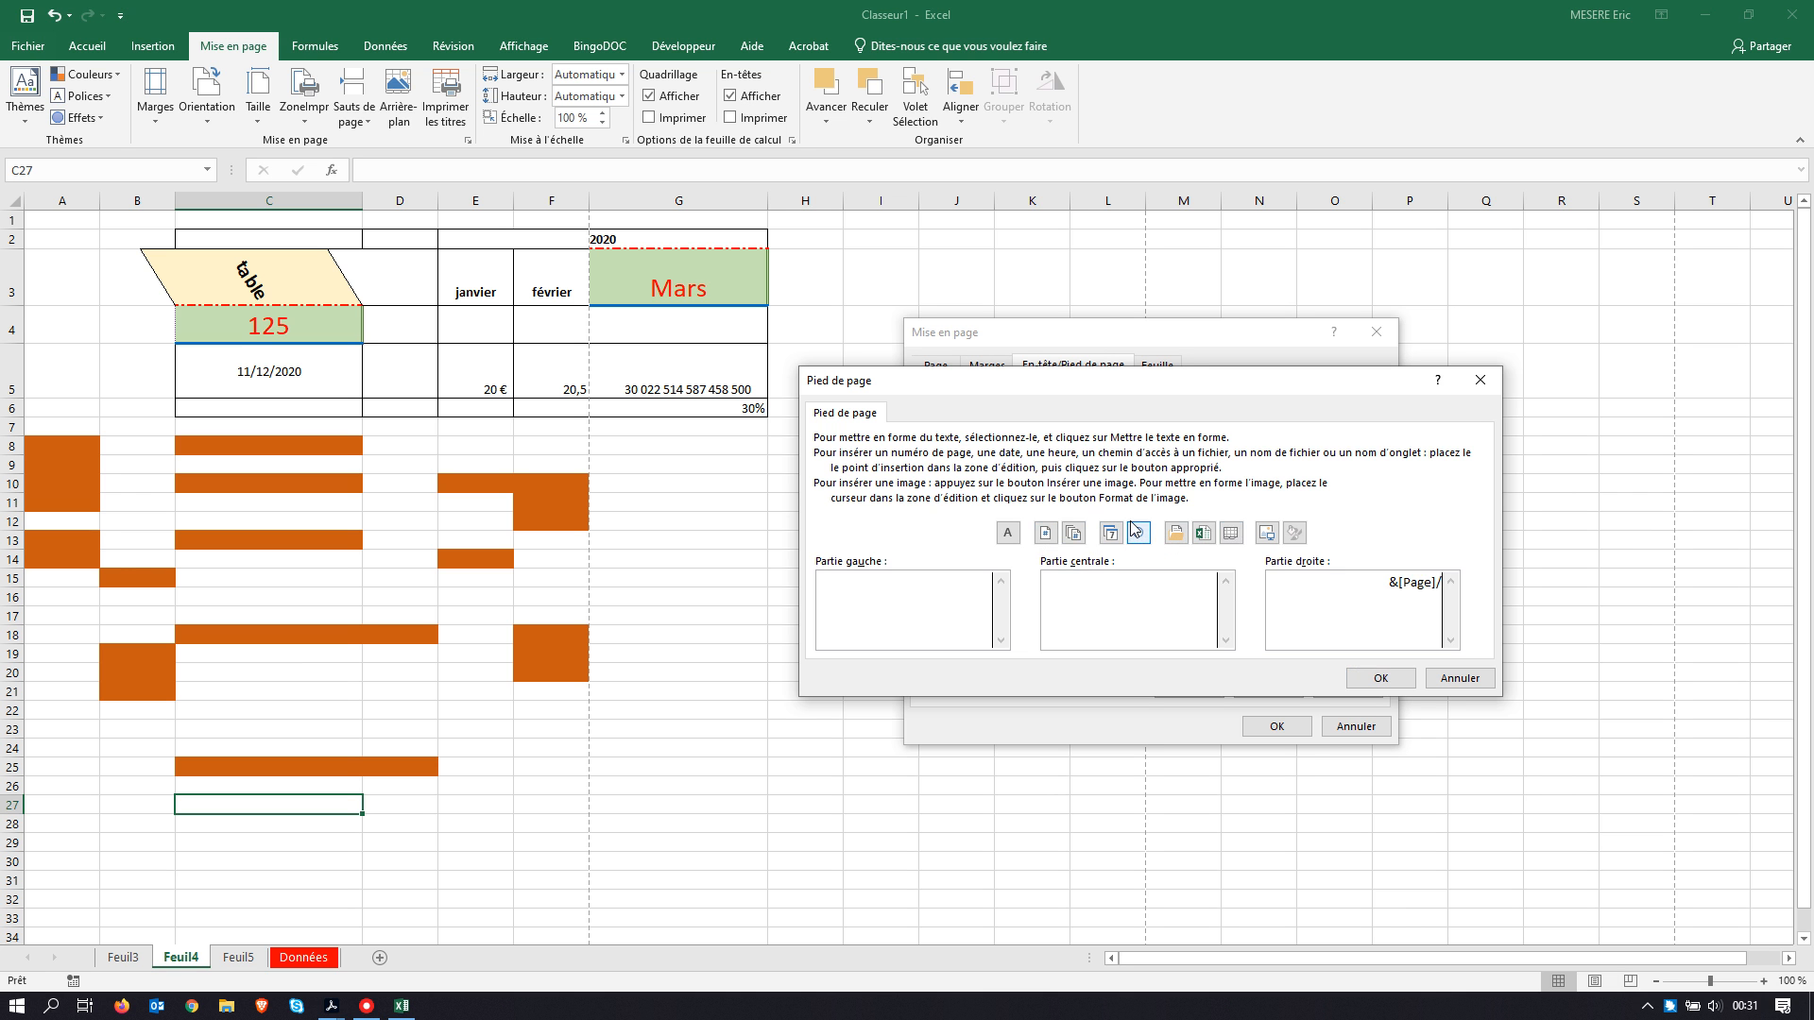
click(1073, 535)
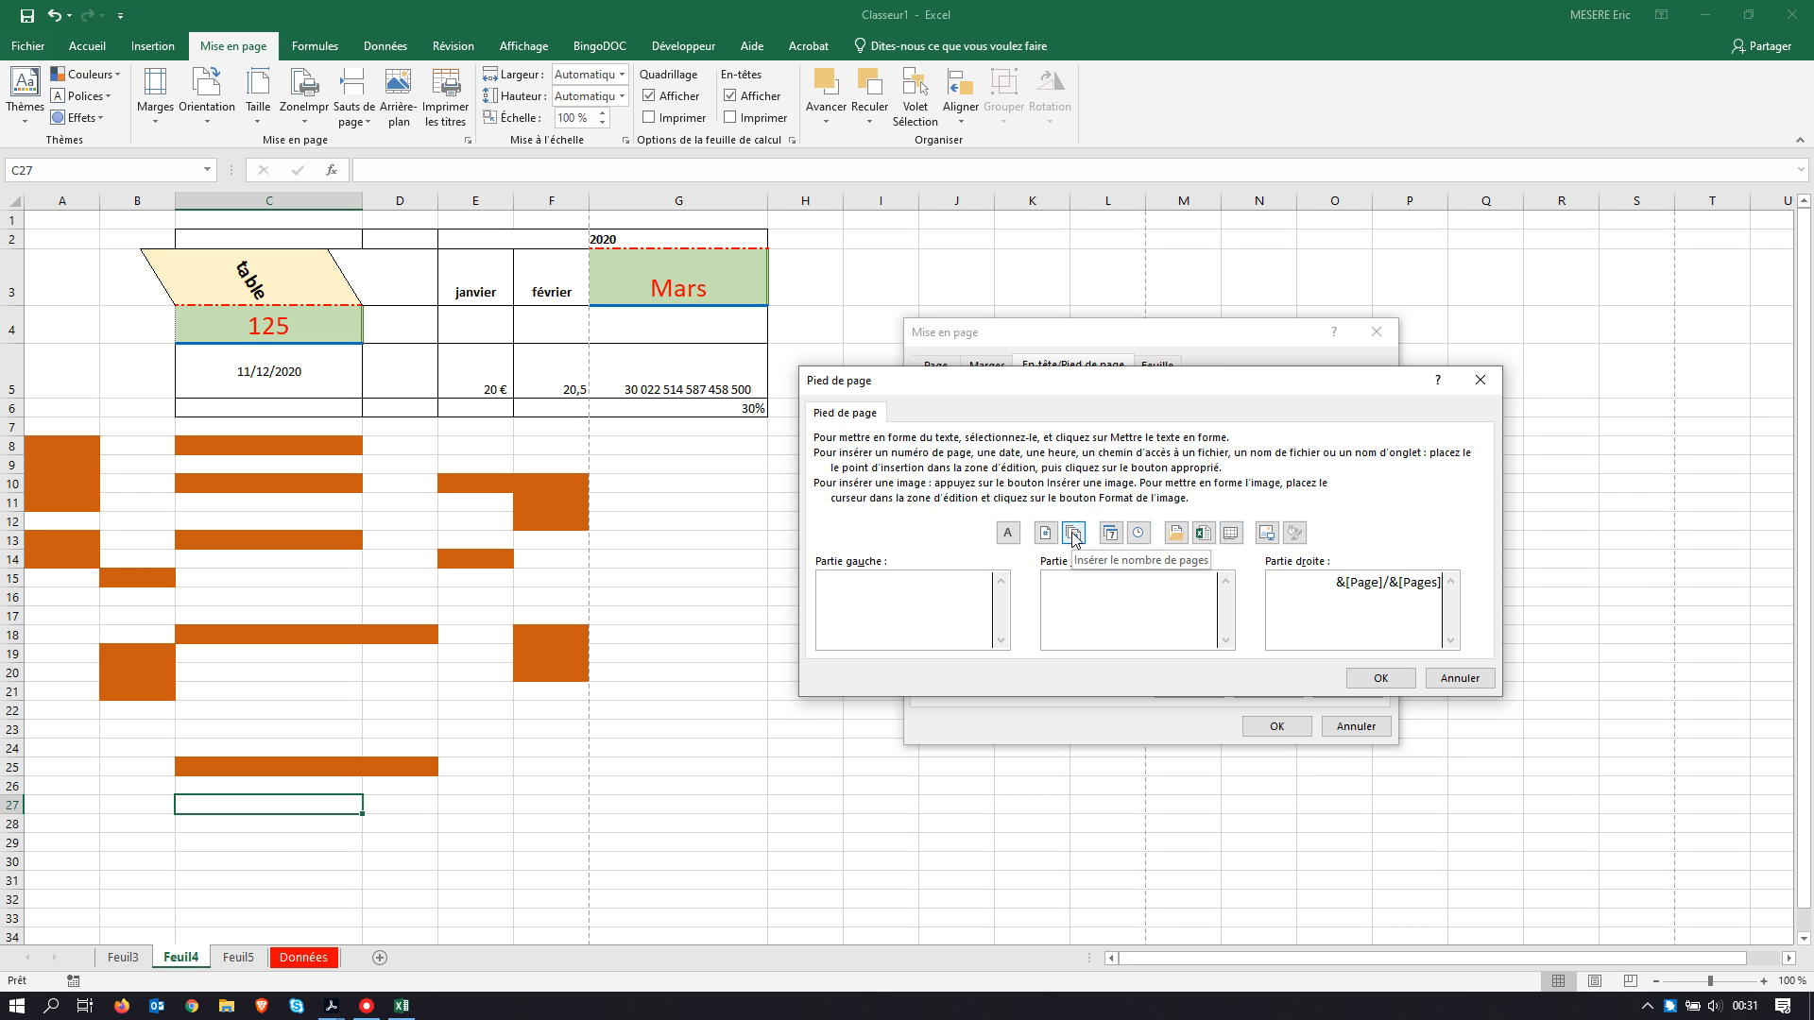
click(1387, 680)
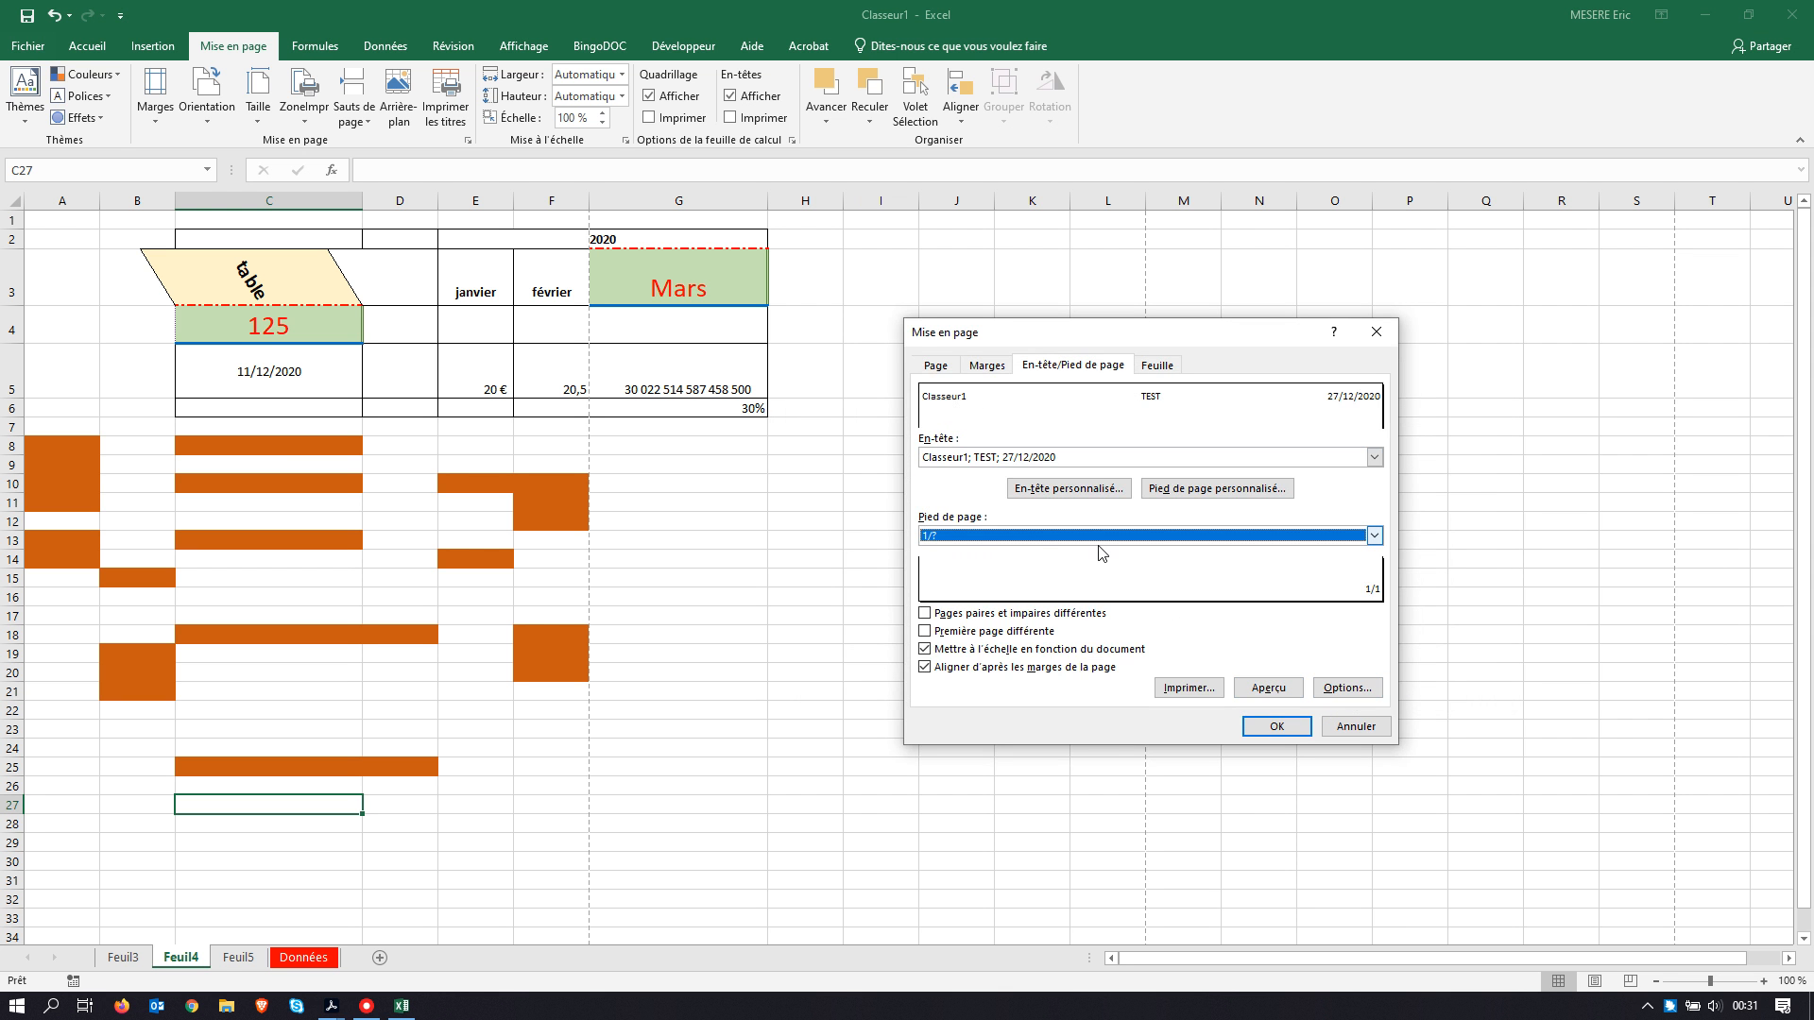
click(1277, 726)
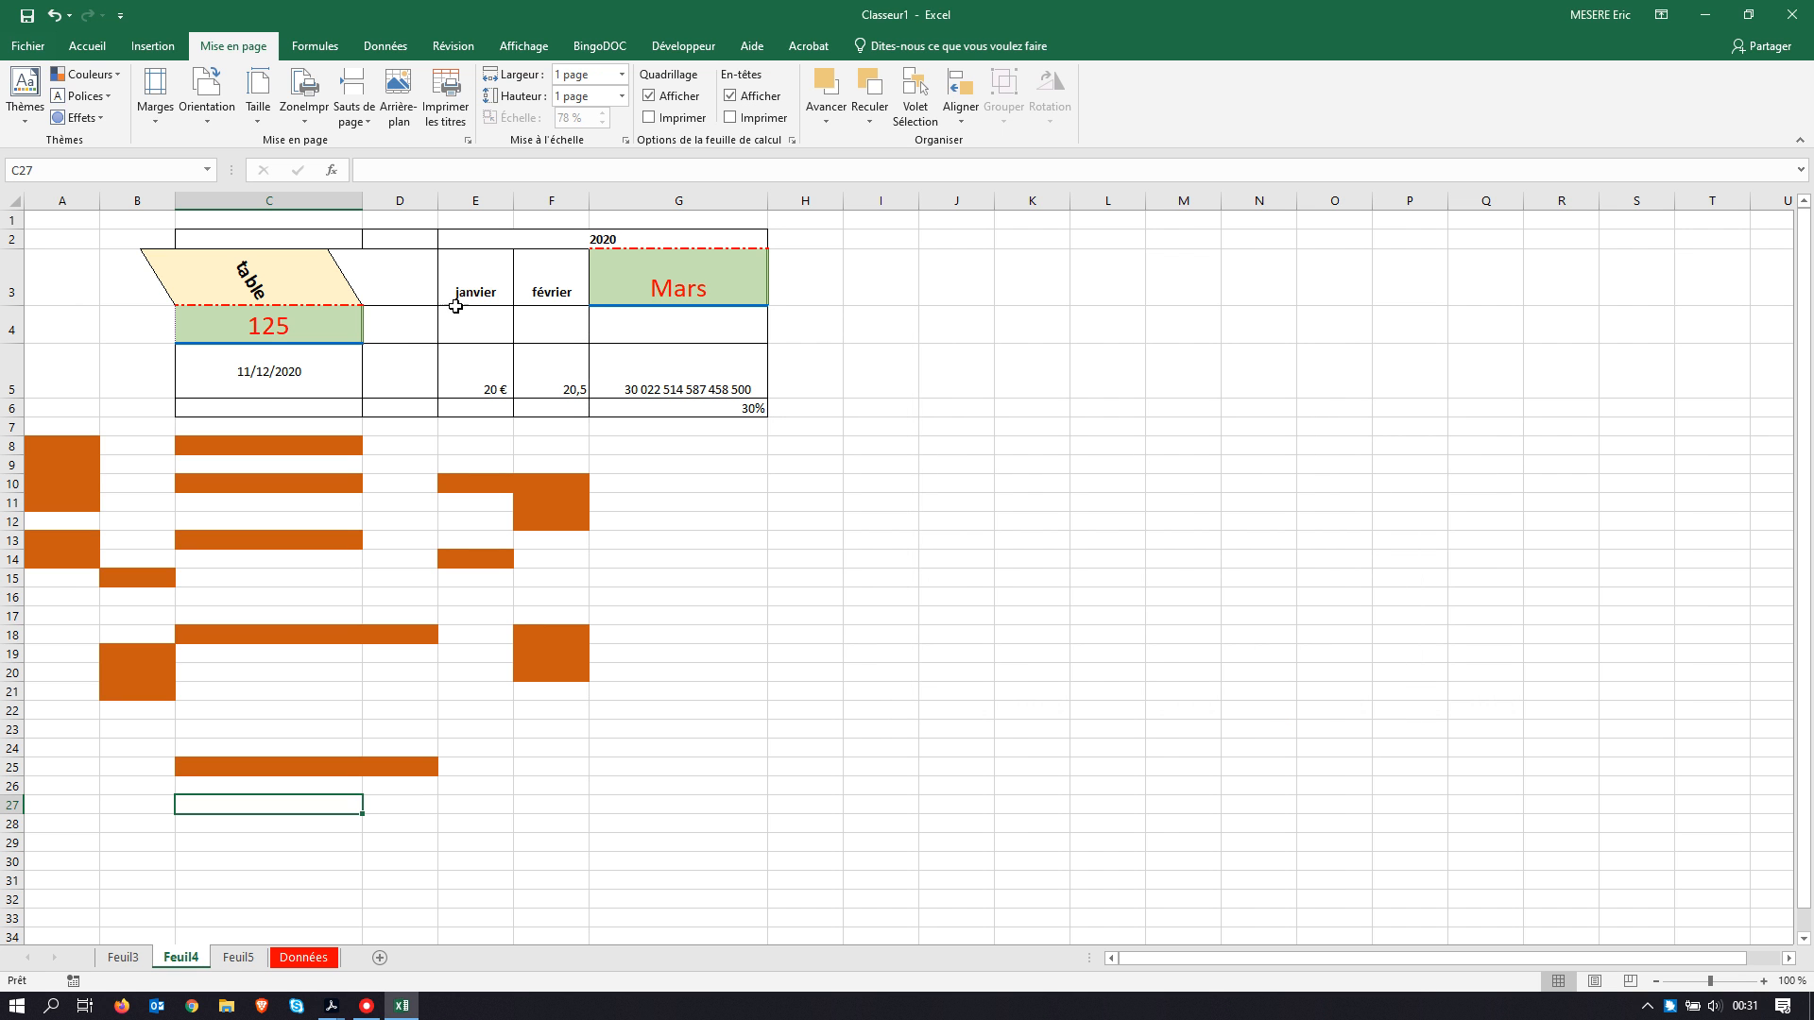
Step: Check the header and footer in Feuil4's print preview and return to the sheet
click(29, 45)
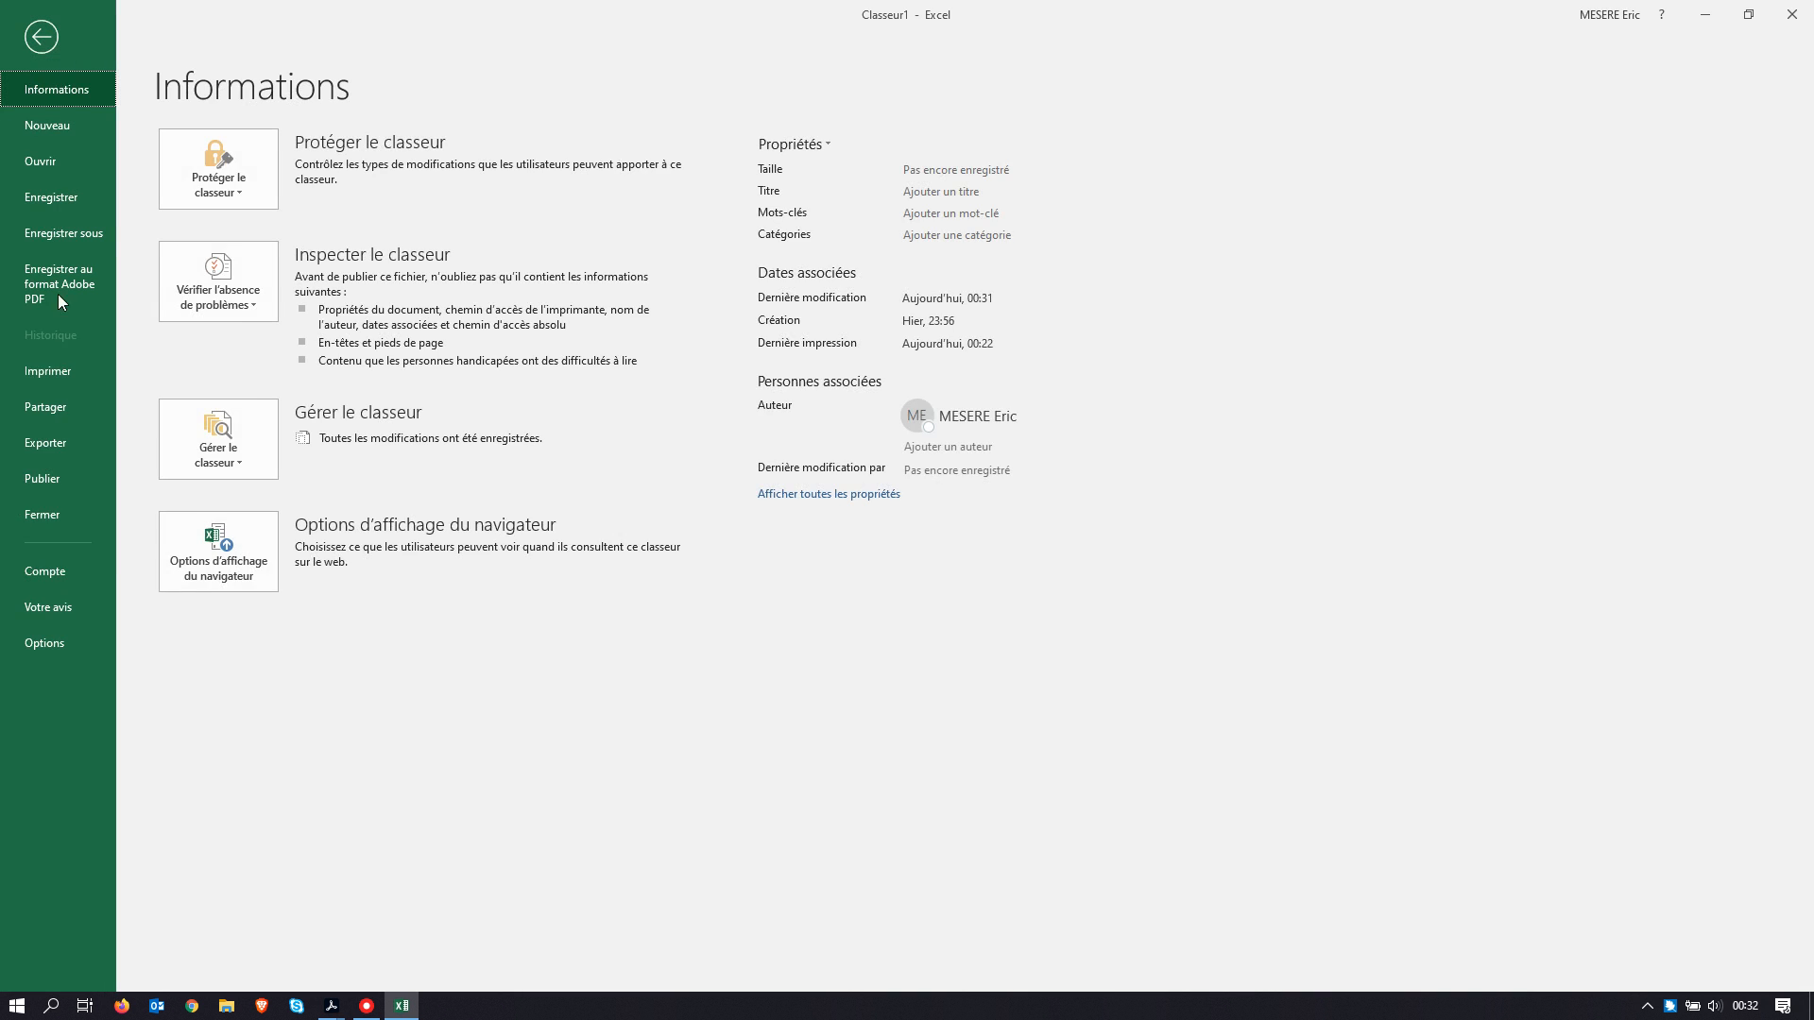
click(56, 373)
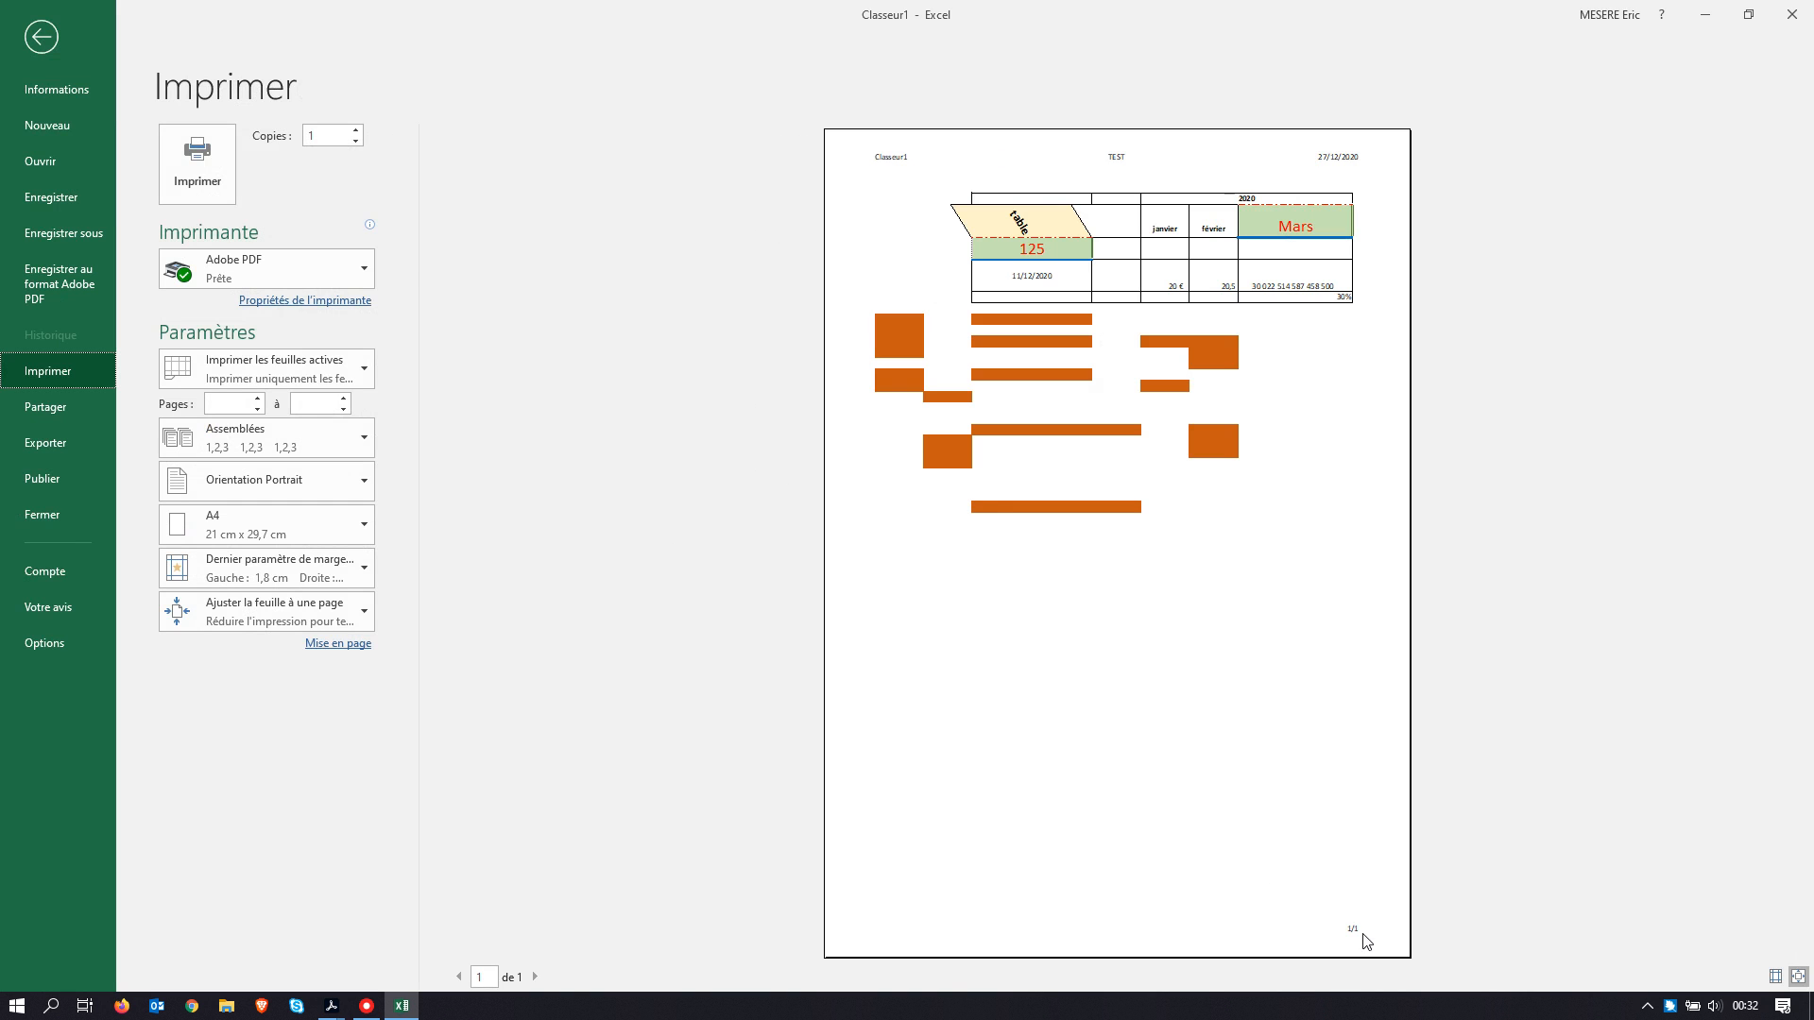
click(41, 38)
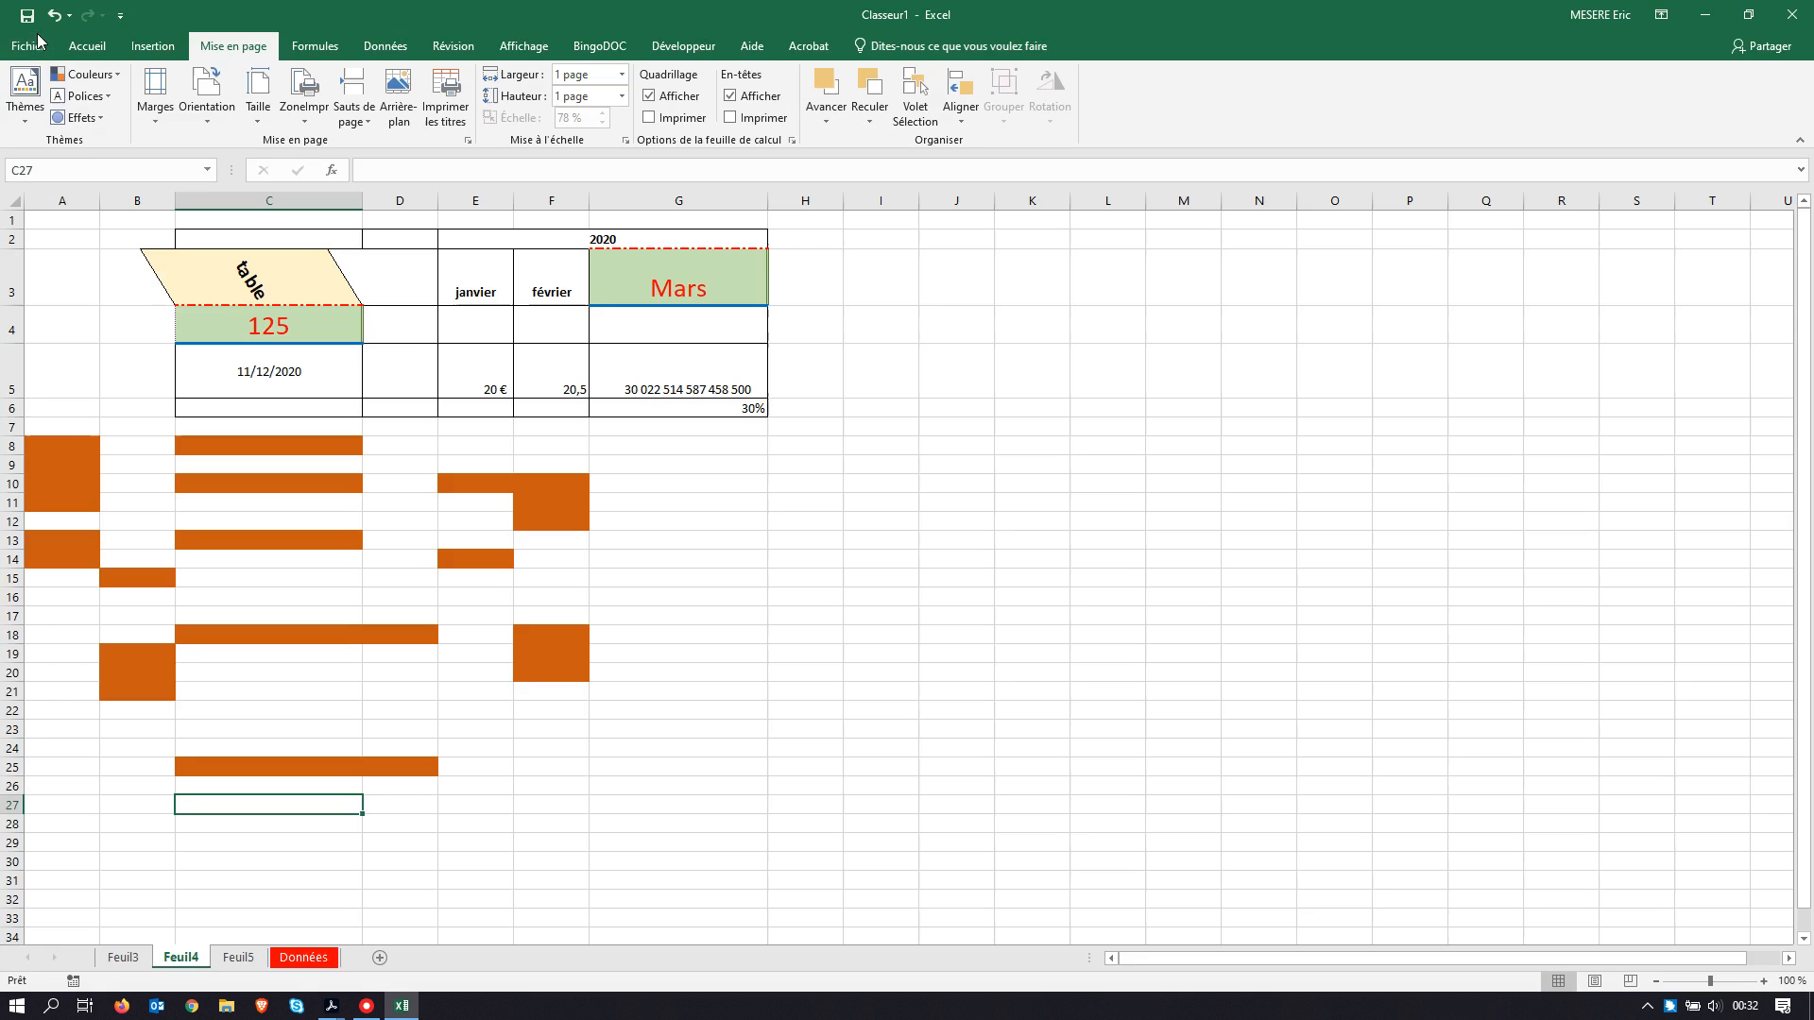
Step: Set Feuil4's print area to the bordered table C2:G6 and check it in the print preview
click(542, 55)
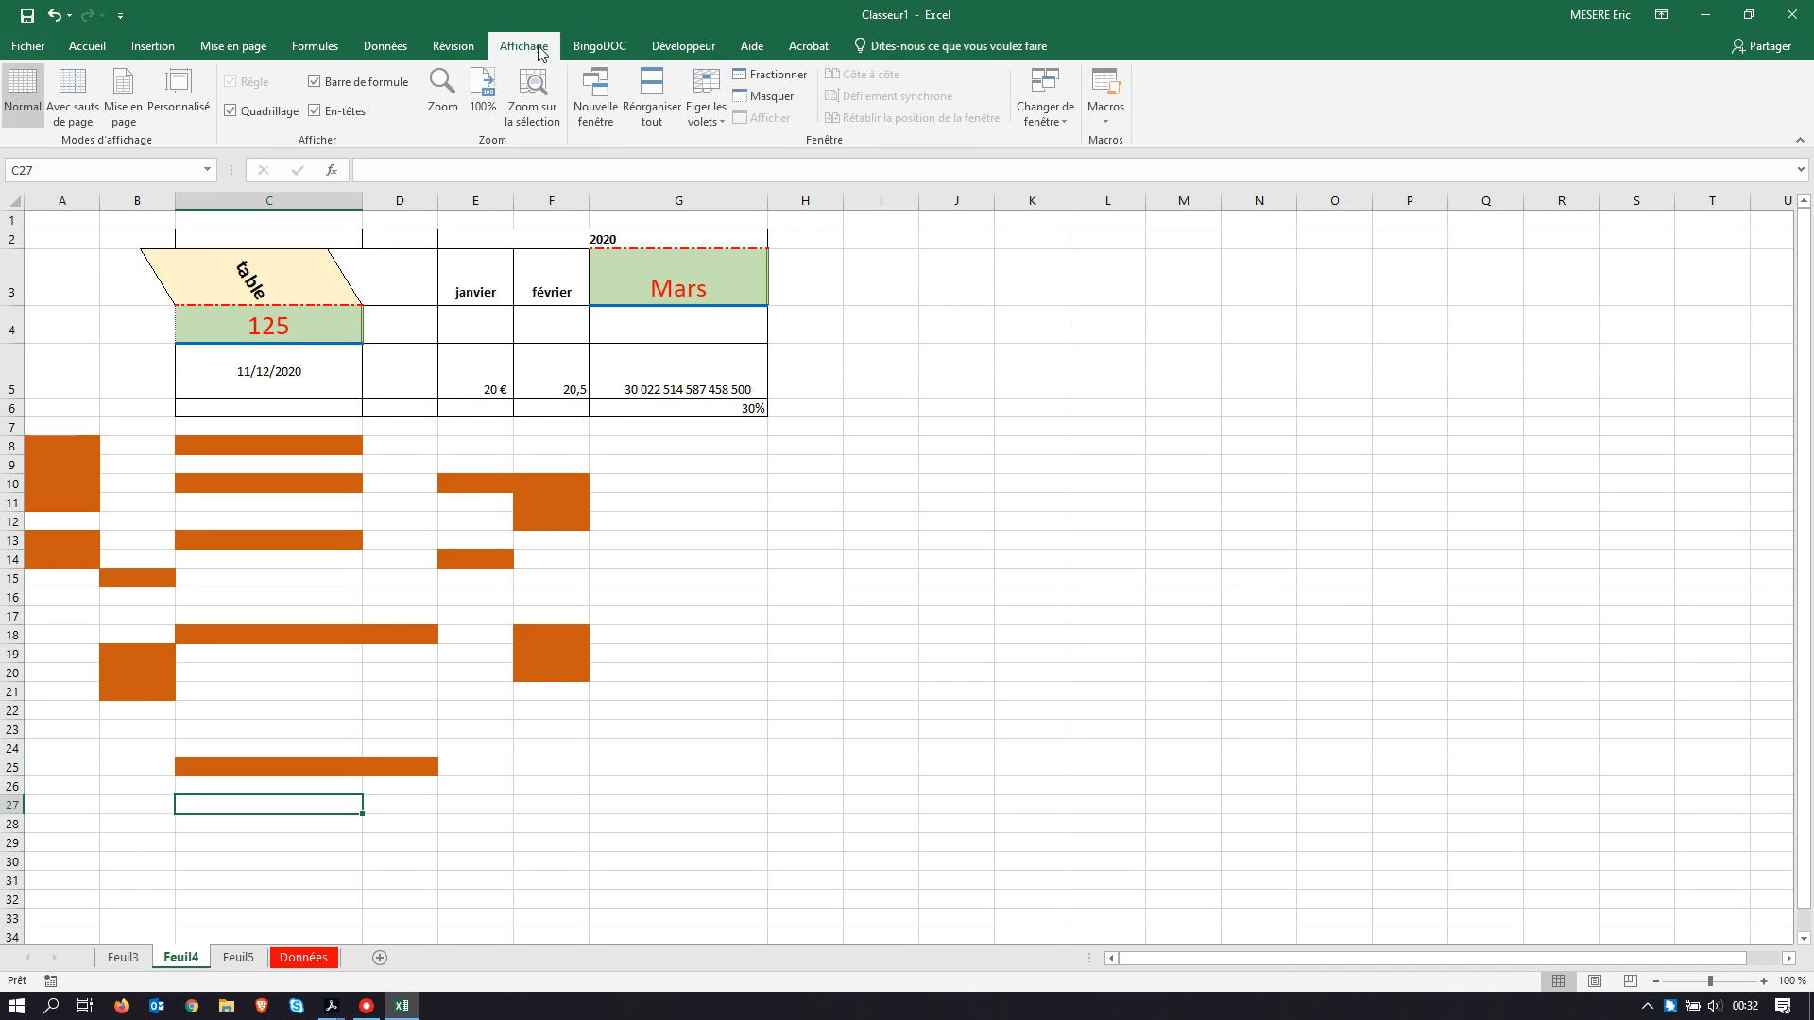
click(233, 45)
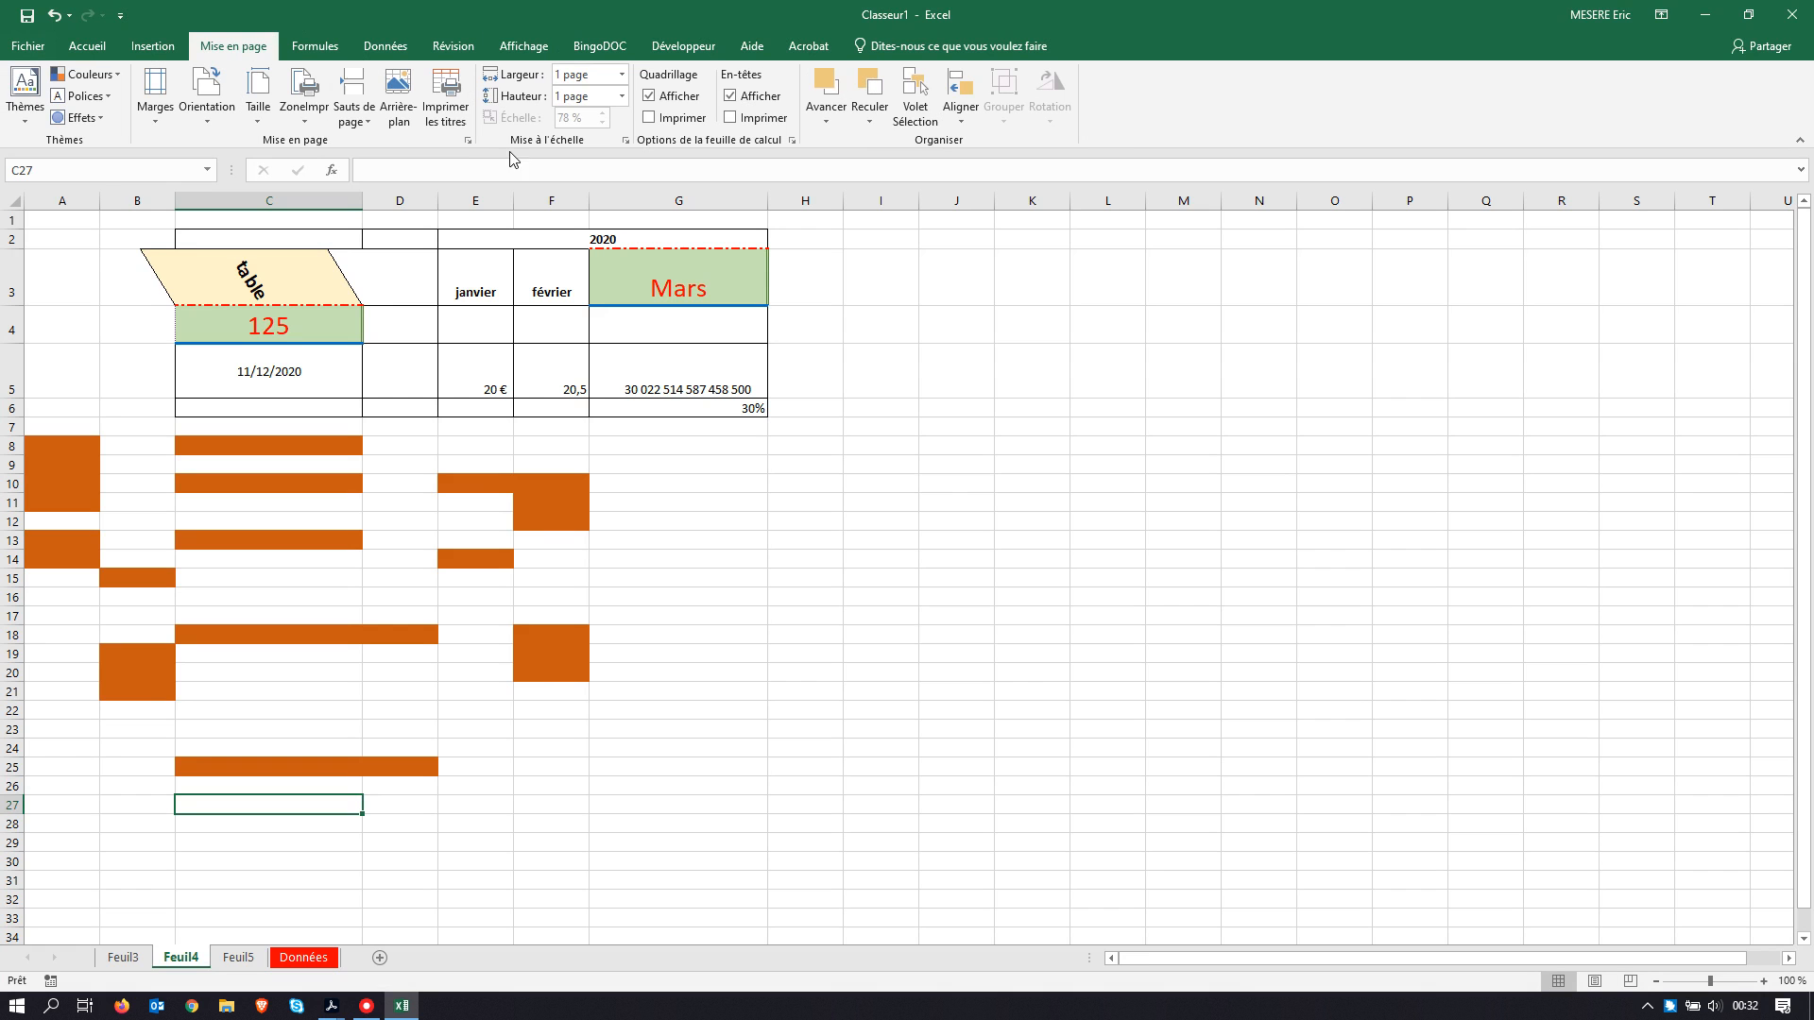
click(467, 140)
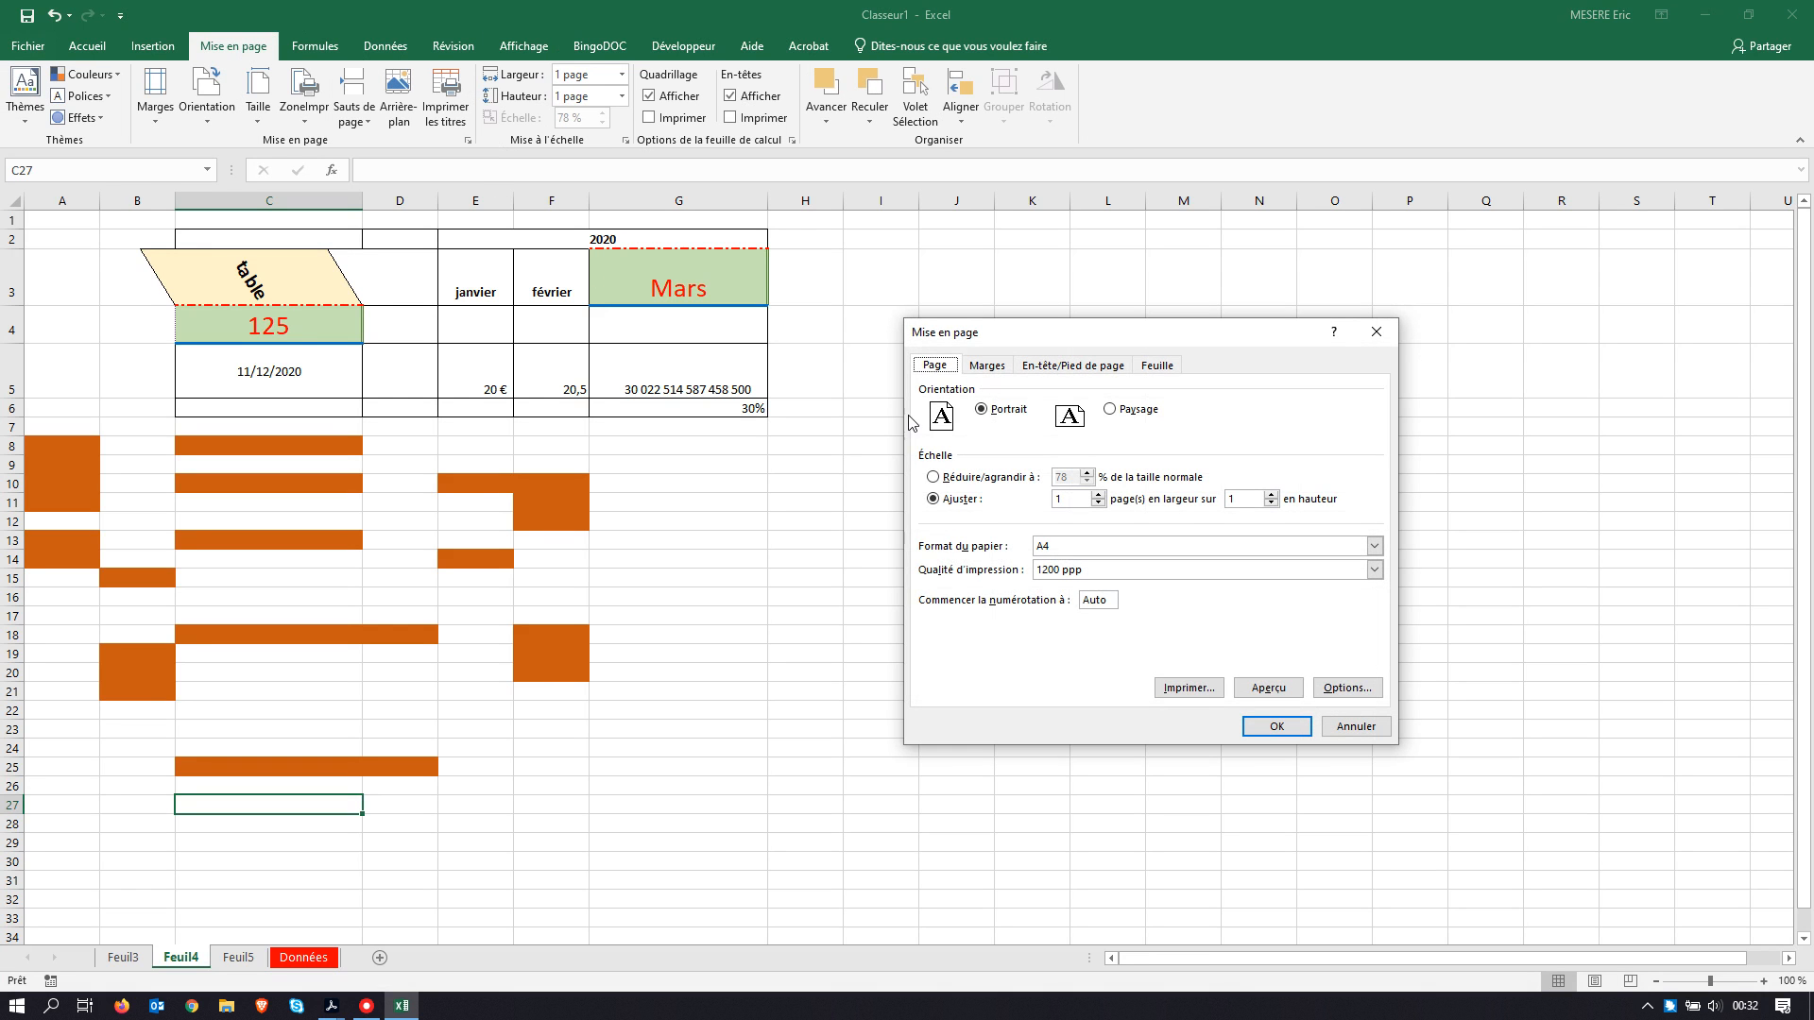
click(1081, 365)
click(1171, 376)
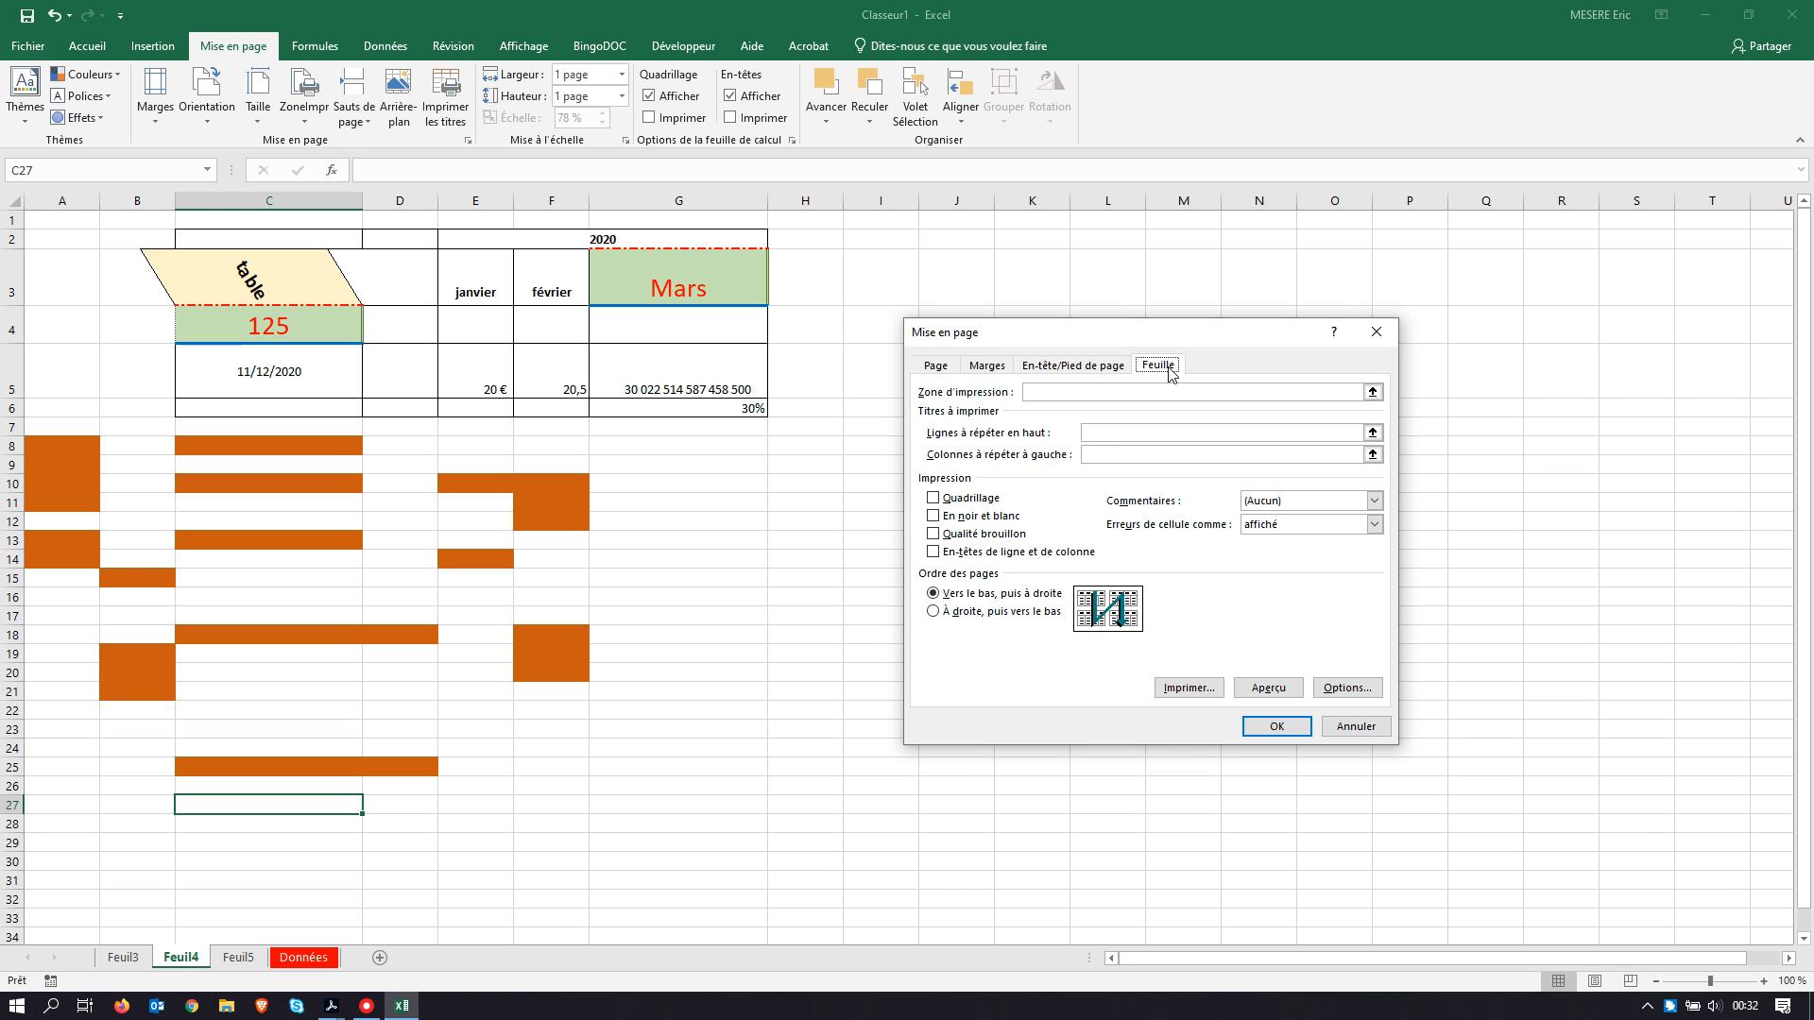
click(1037, 392)
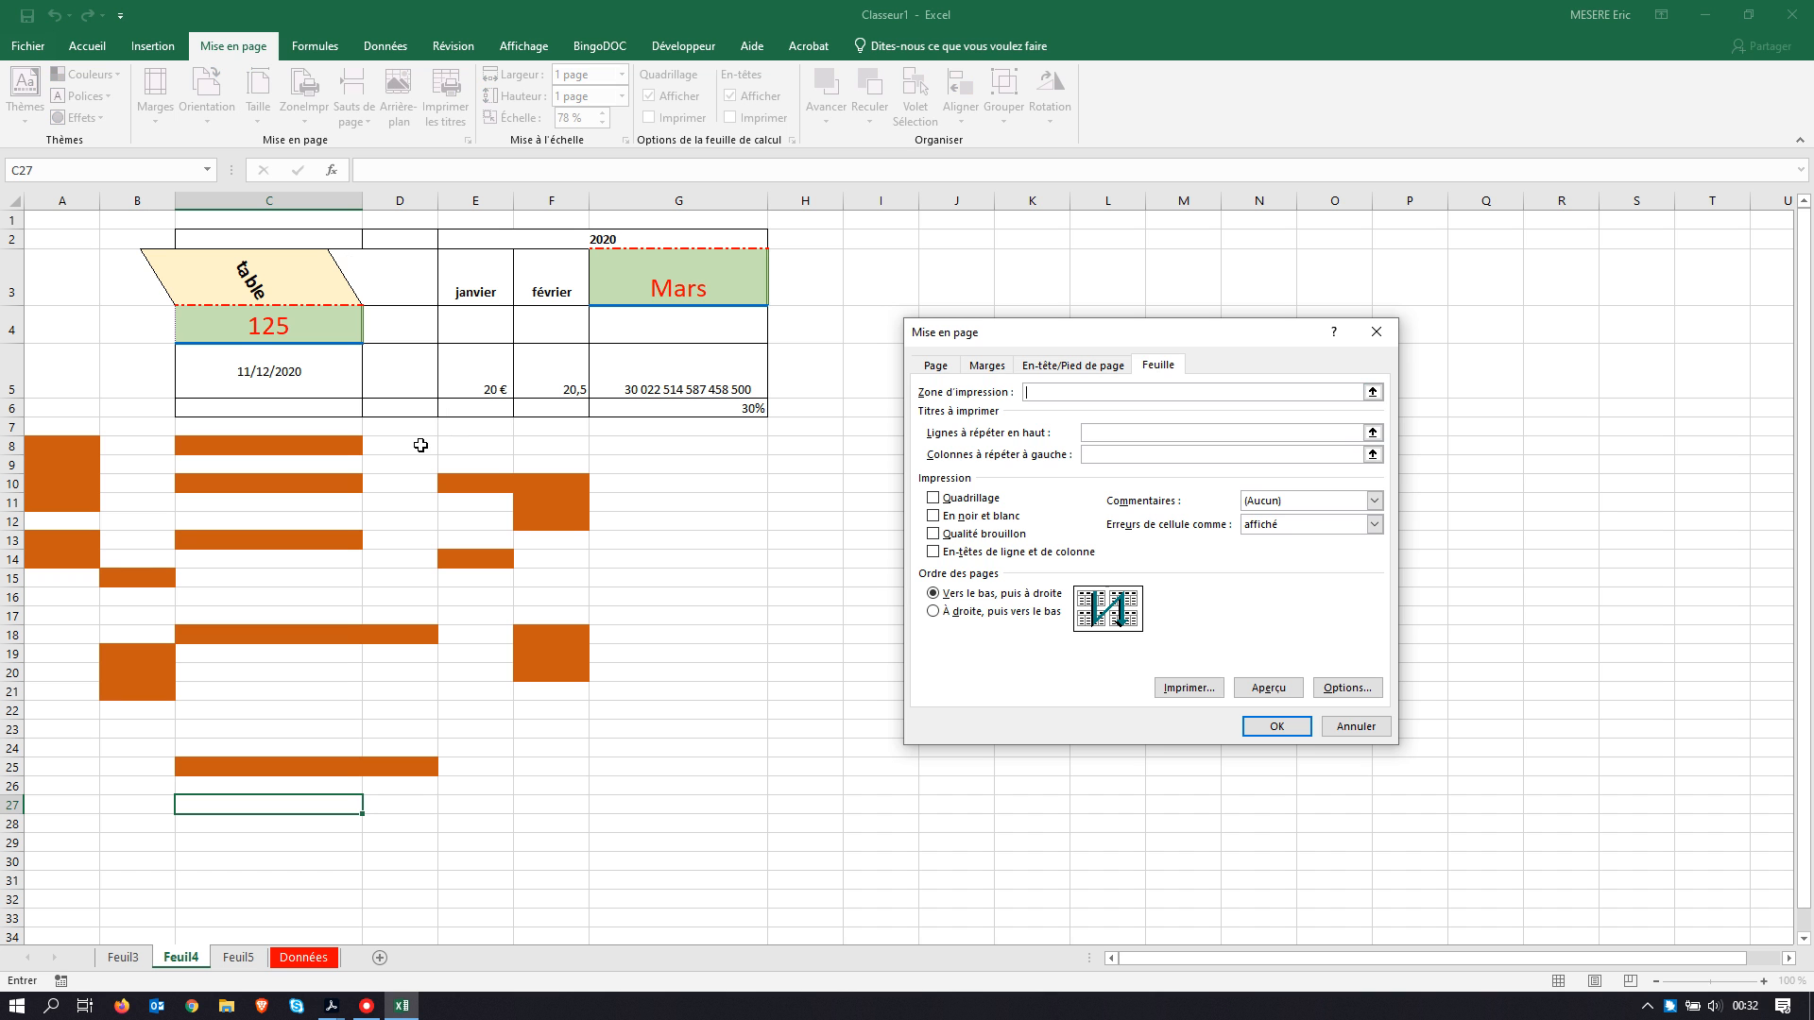
drag(293, 244, 644, 406)
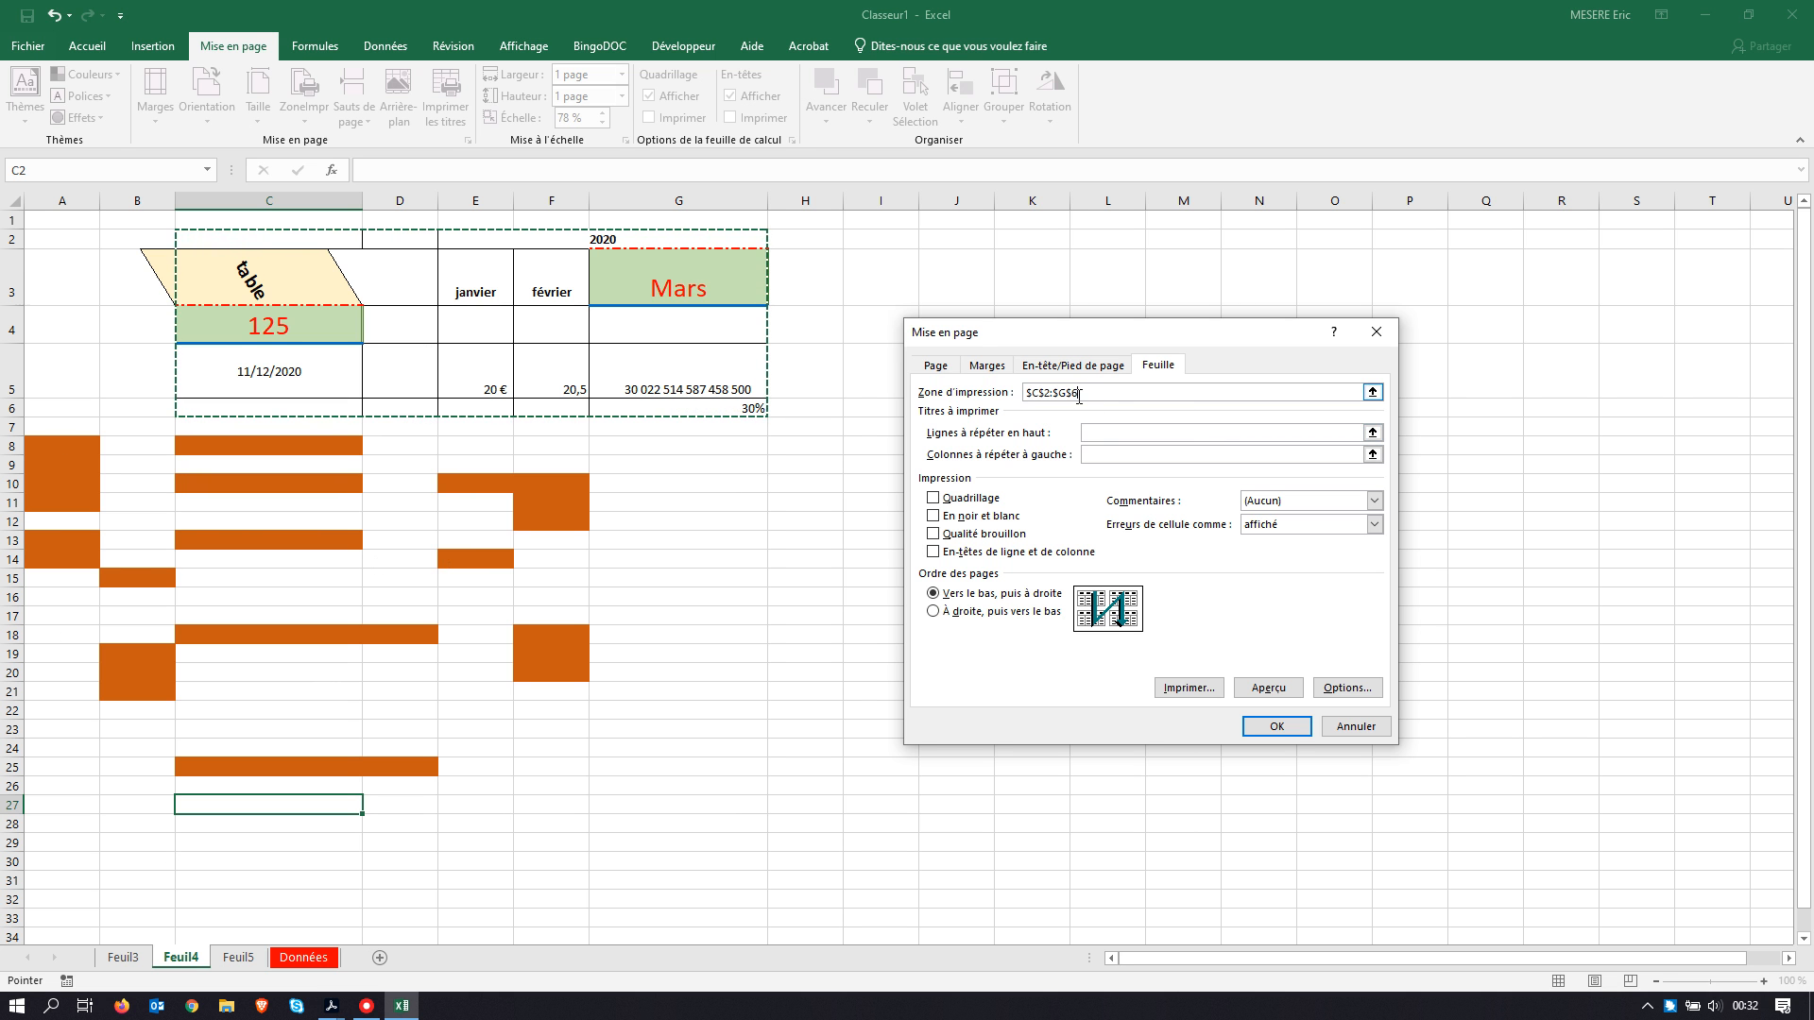
click(1189, 689)
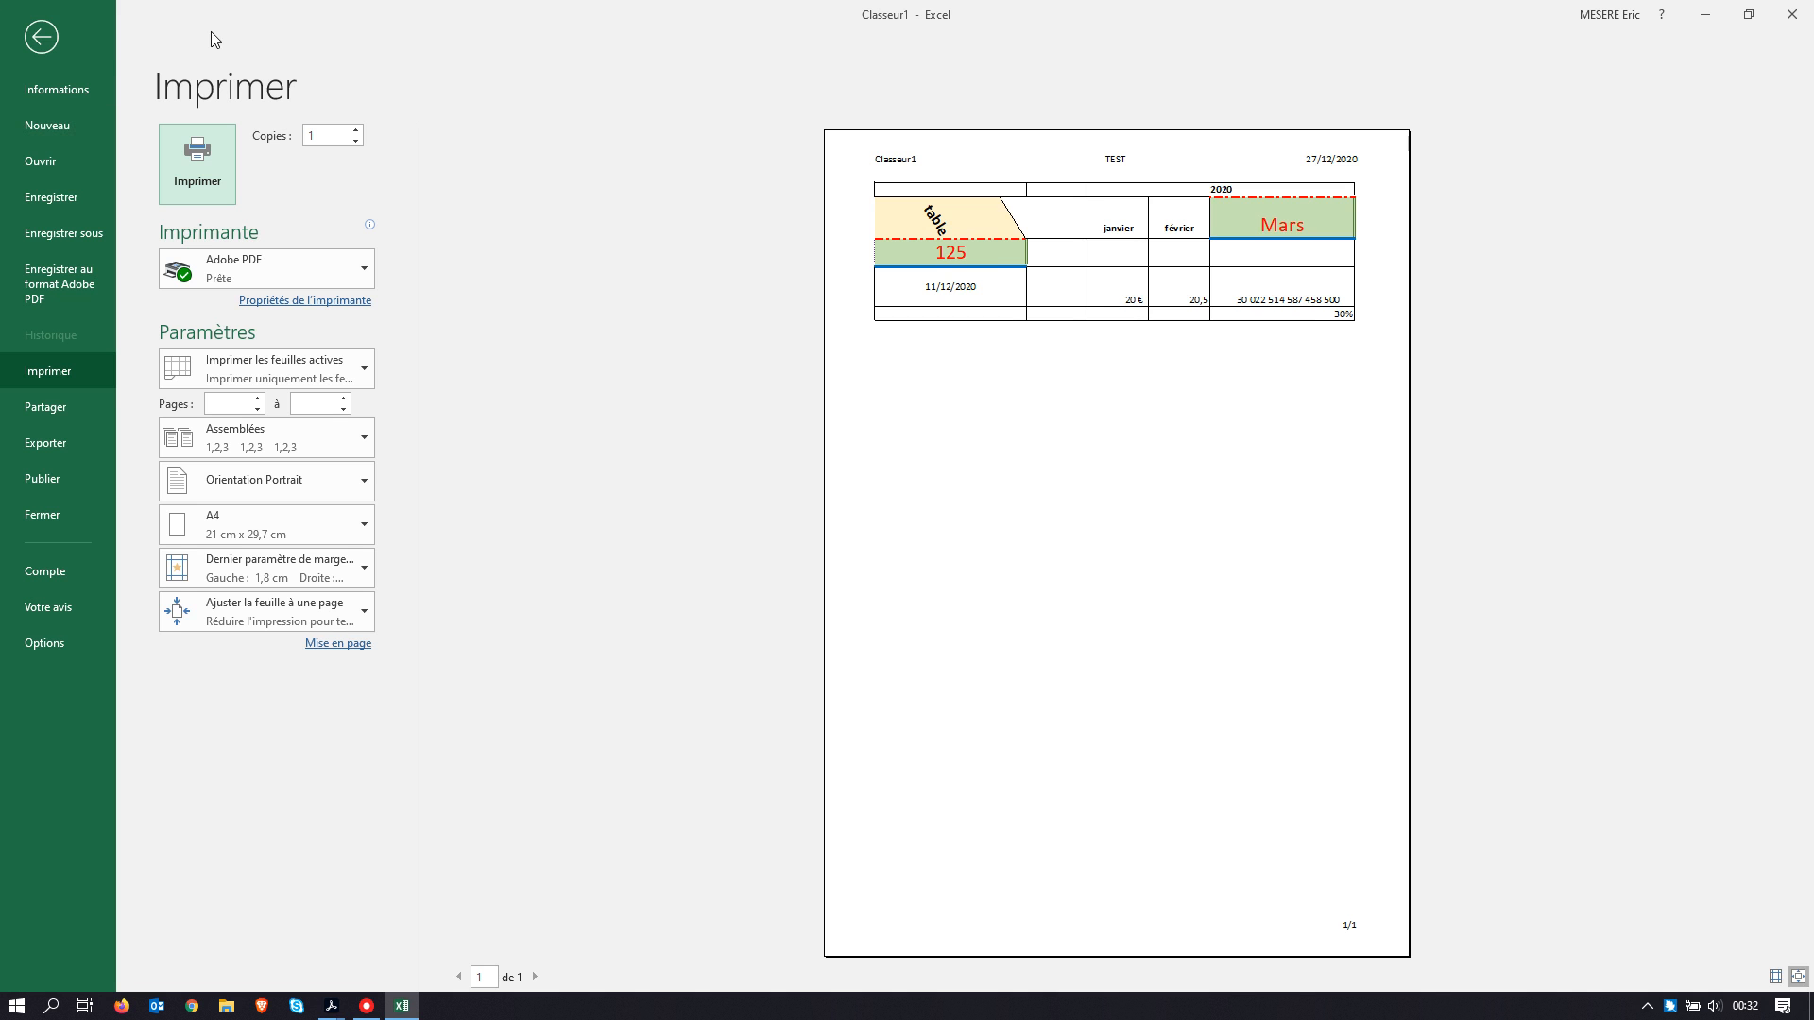
click(42, 37)
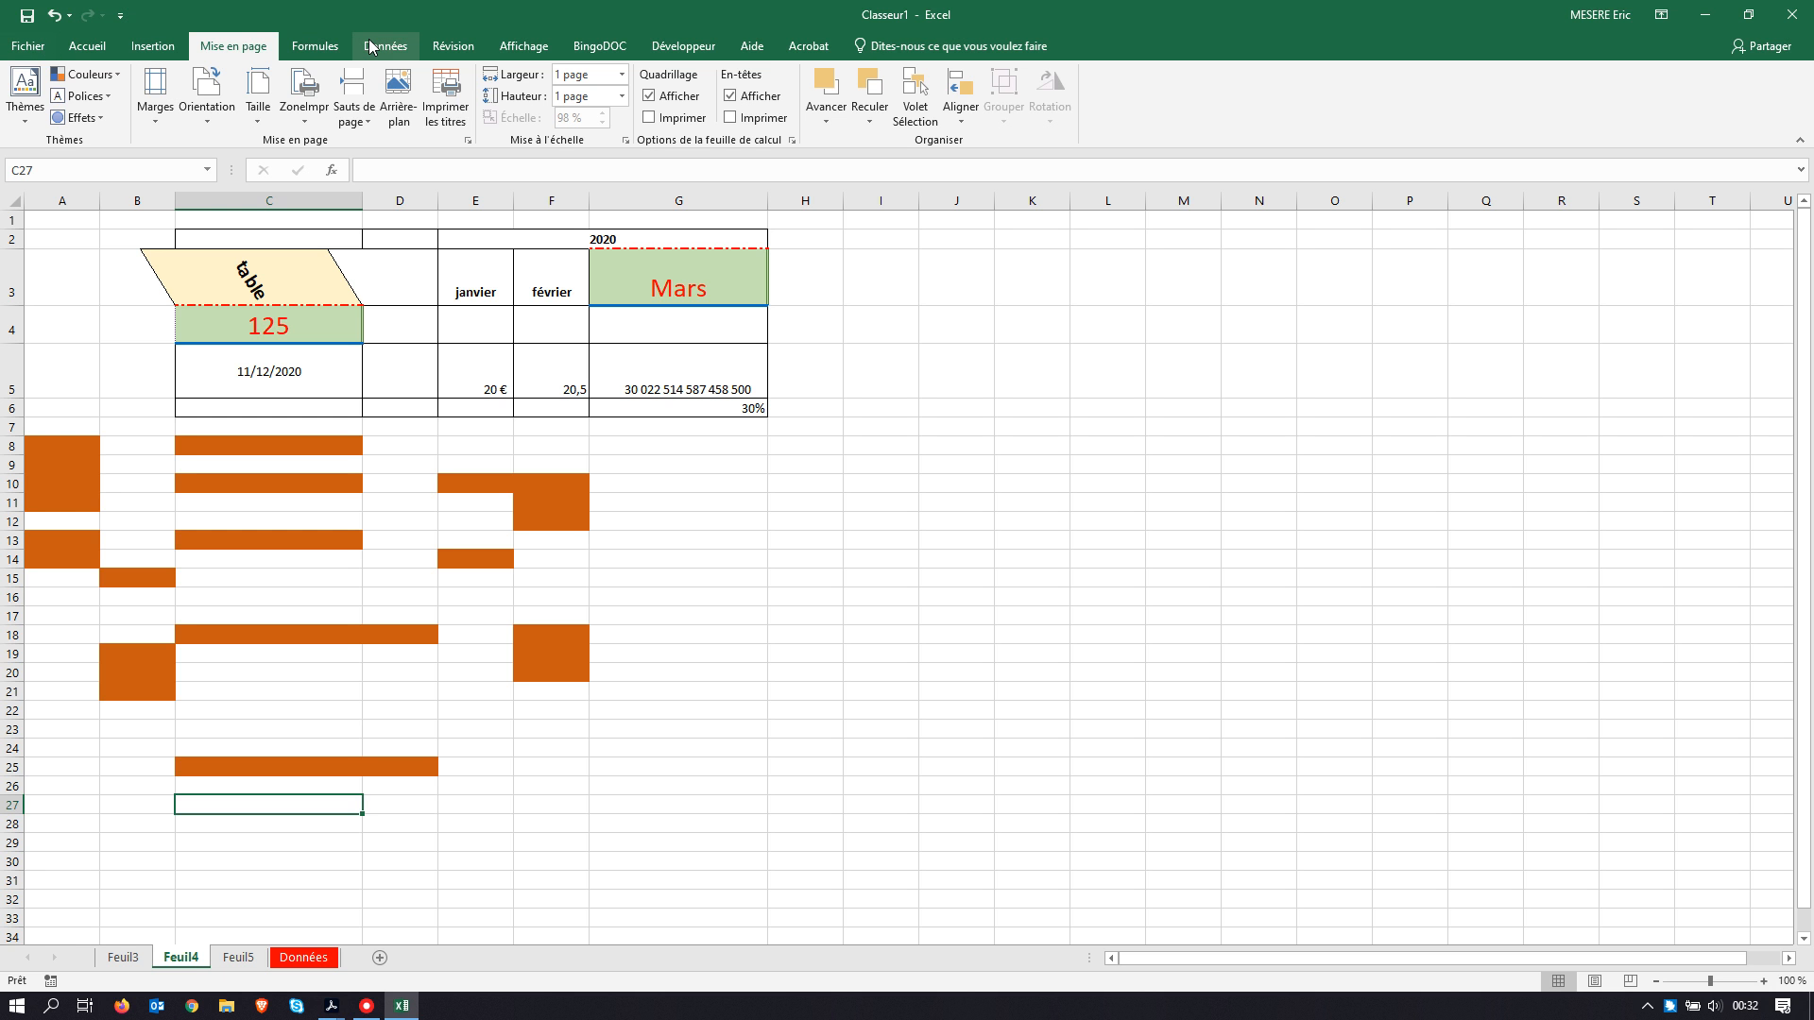
Step: Set row 1 to repeat at the top of each printed page and check the print preview
click(468, 140)
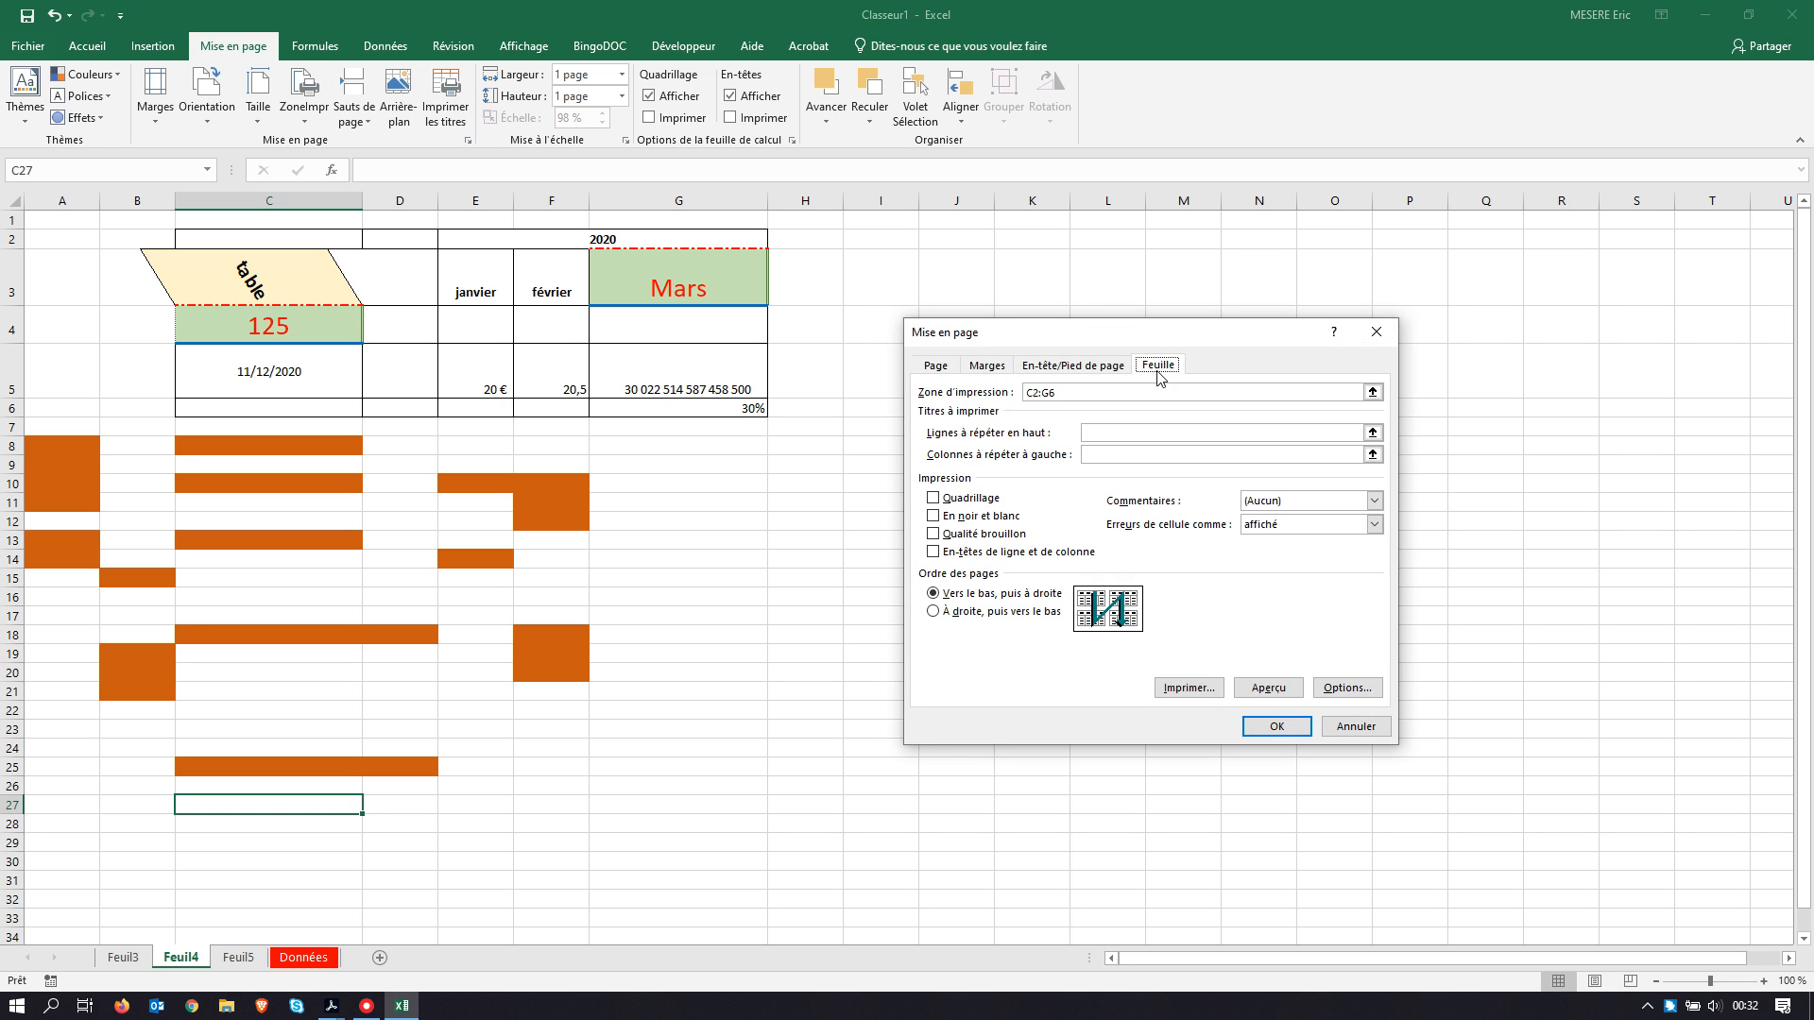
click(1108, 433)
click(1107, 435)
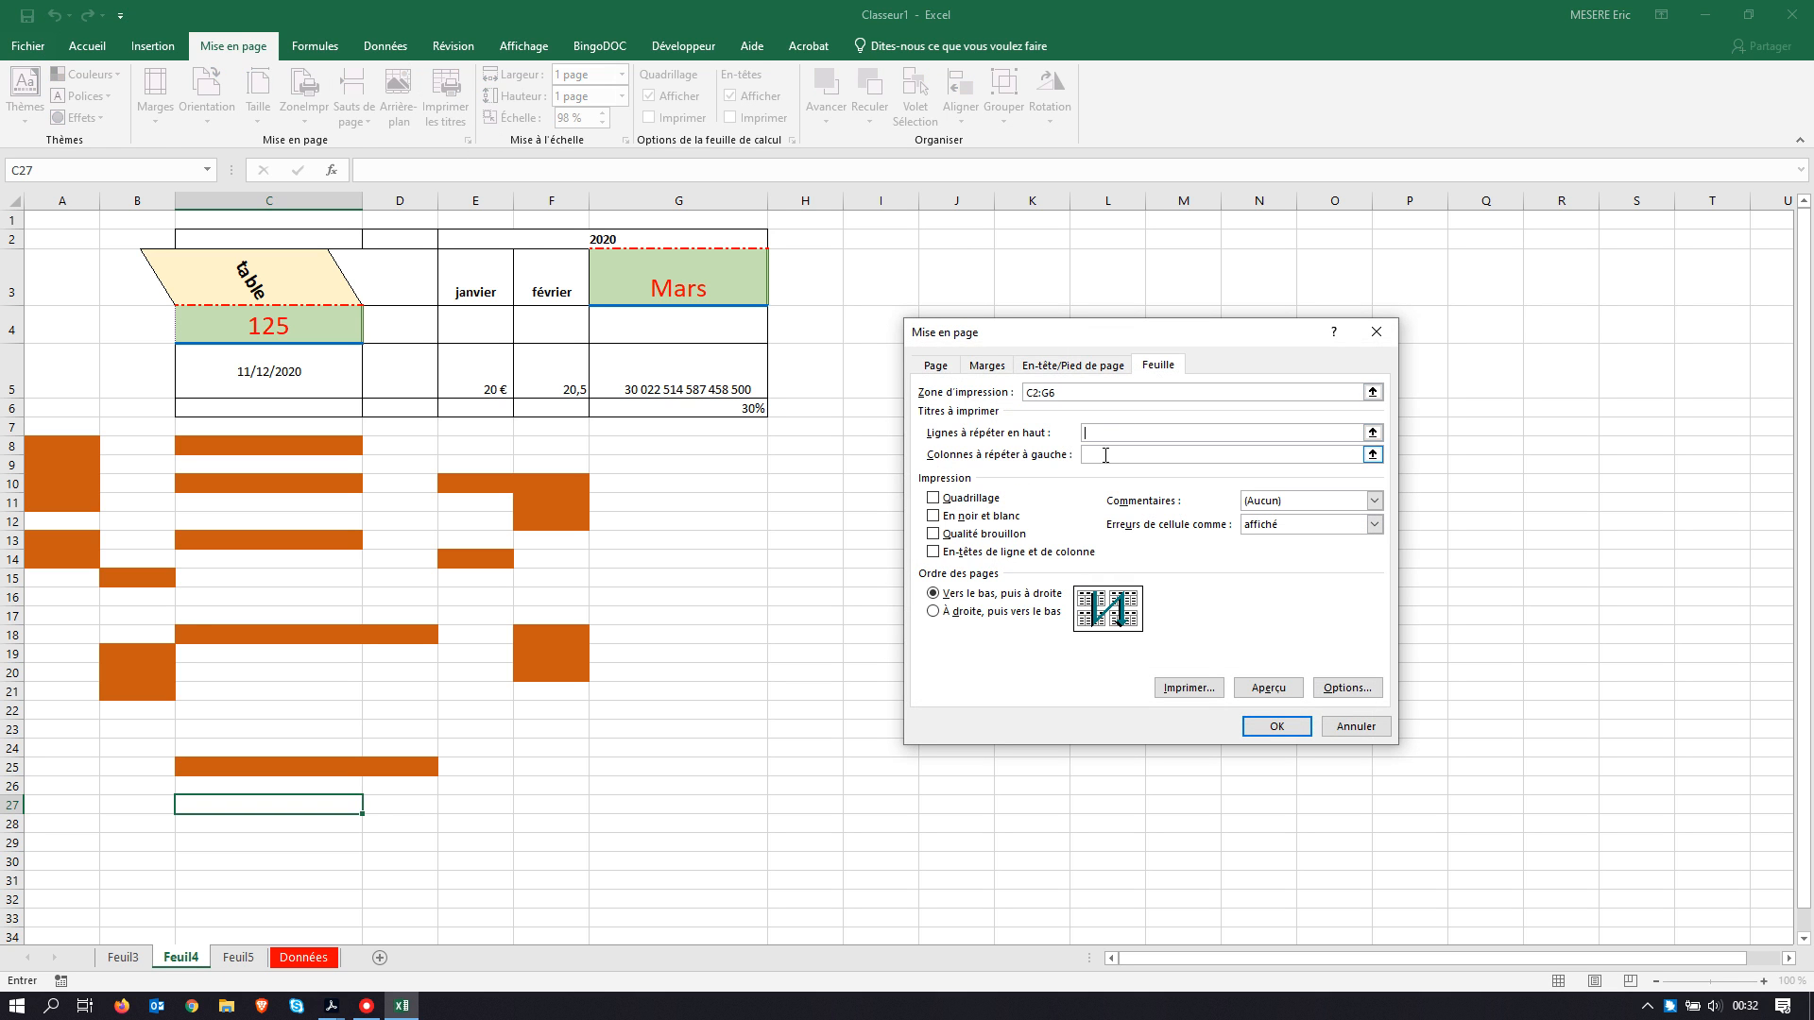
click(1098, 434)
drag(40, 212, 71, 219)
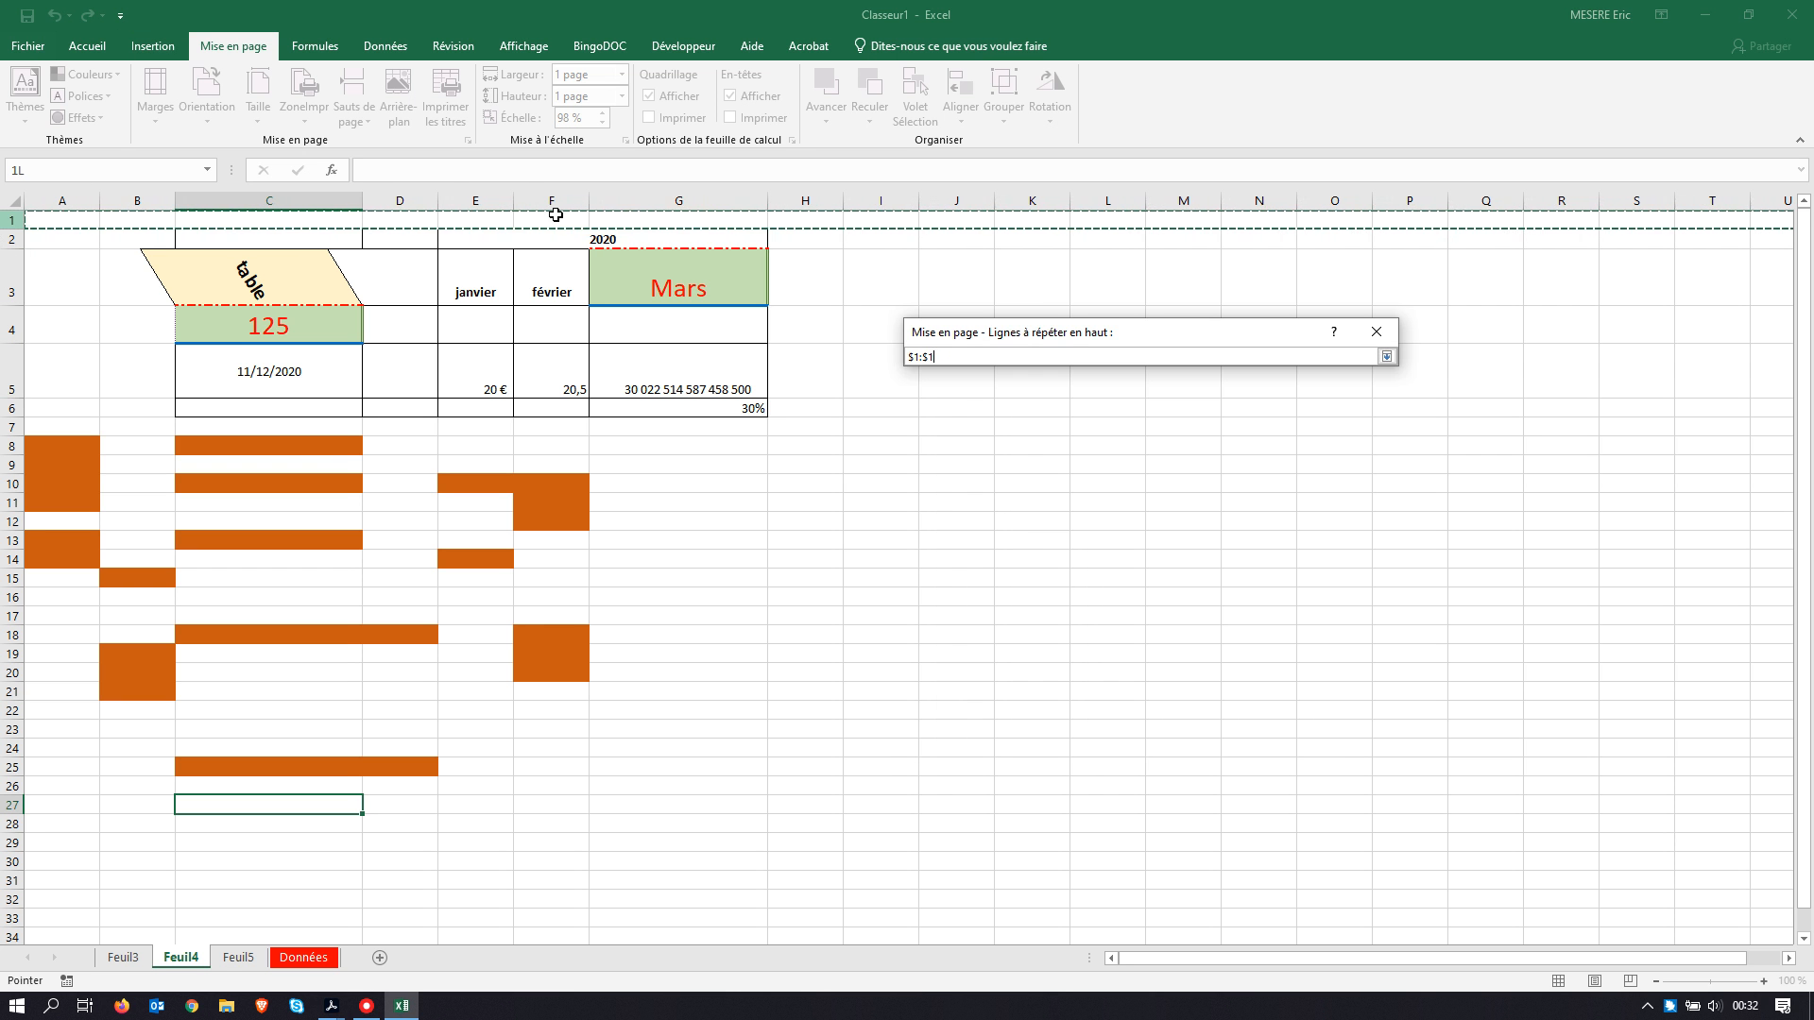
drag(556, 215, 551, 214)
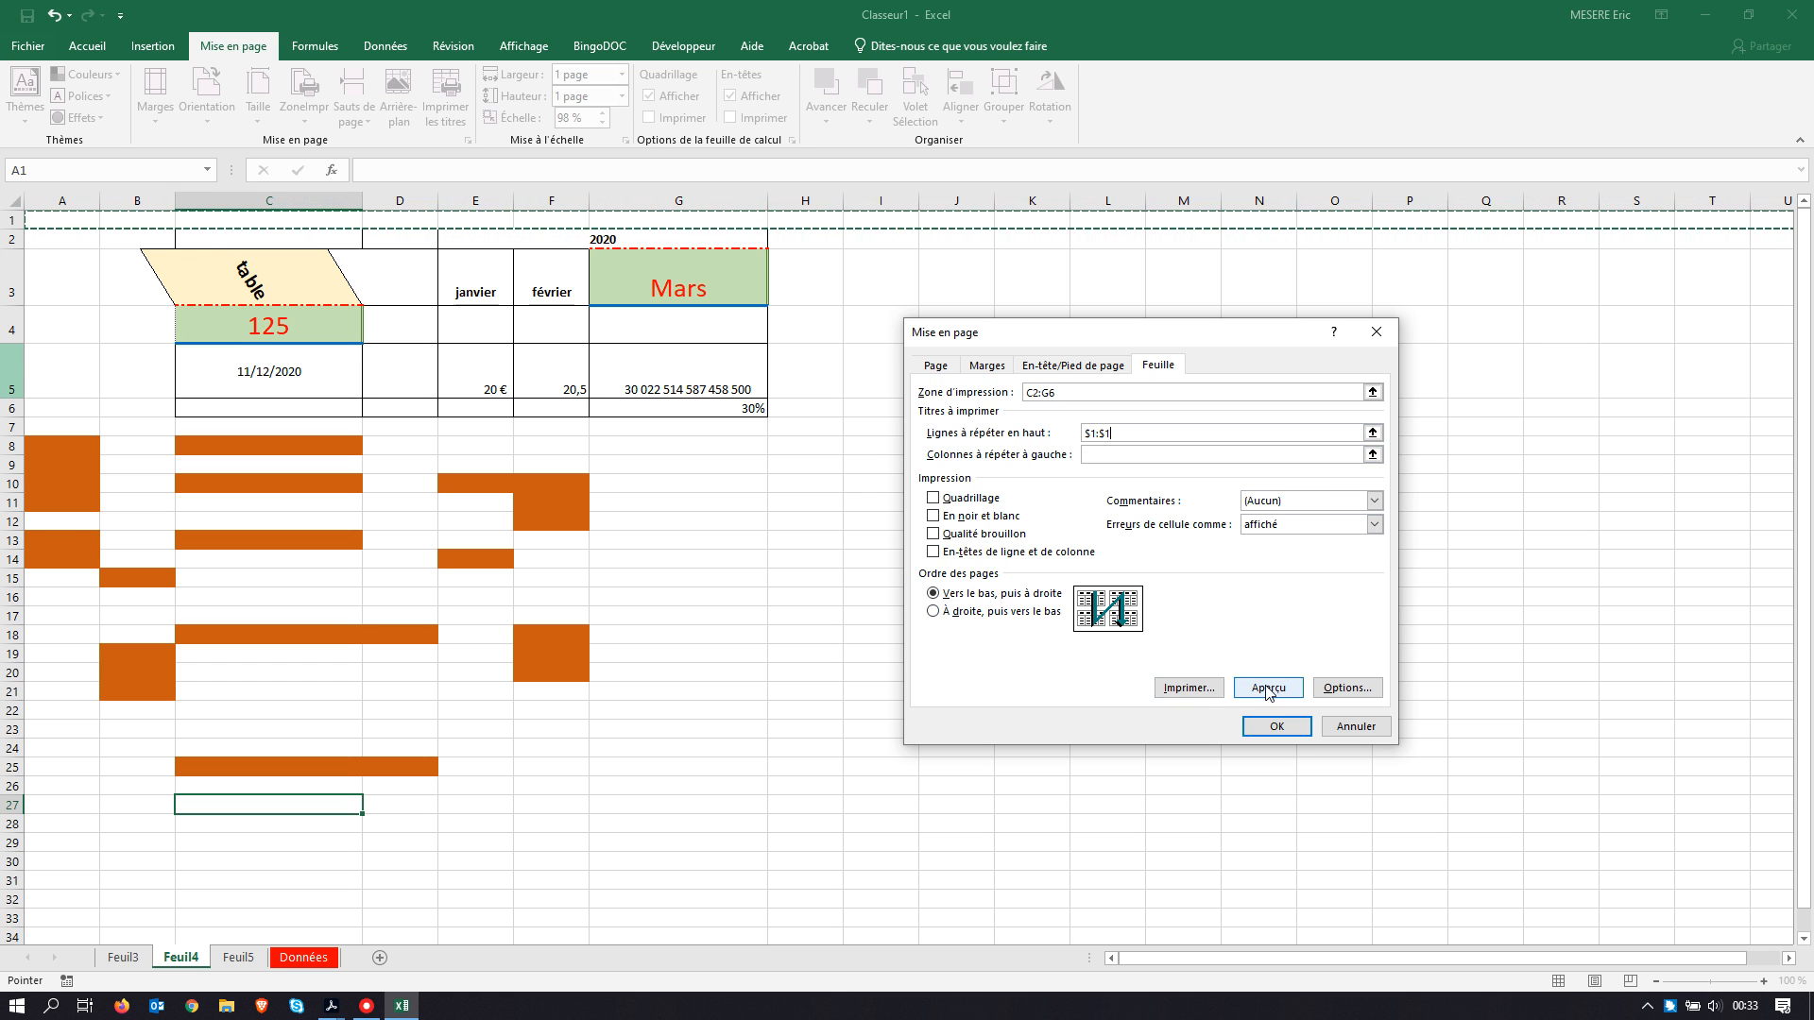
click(1186, 689)
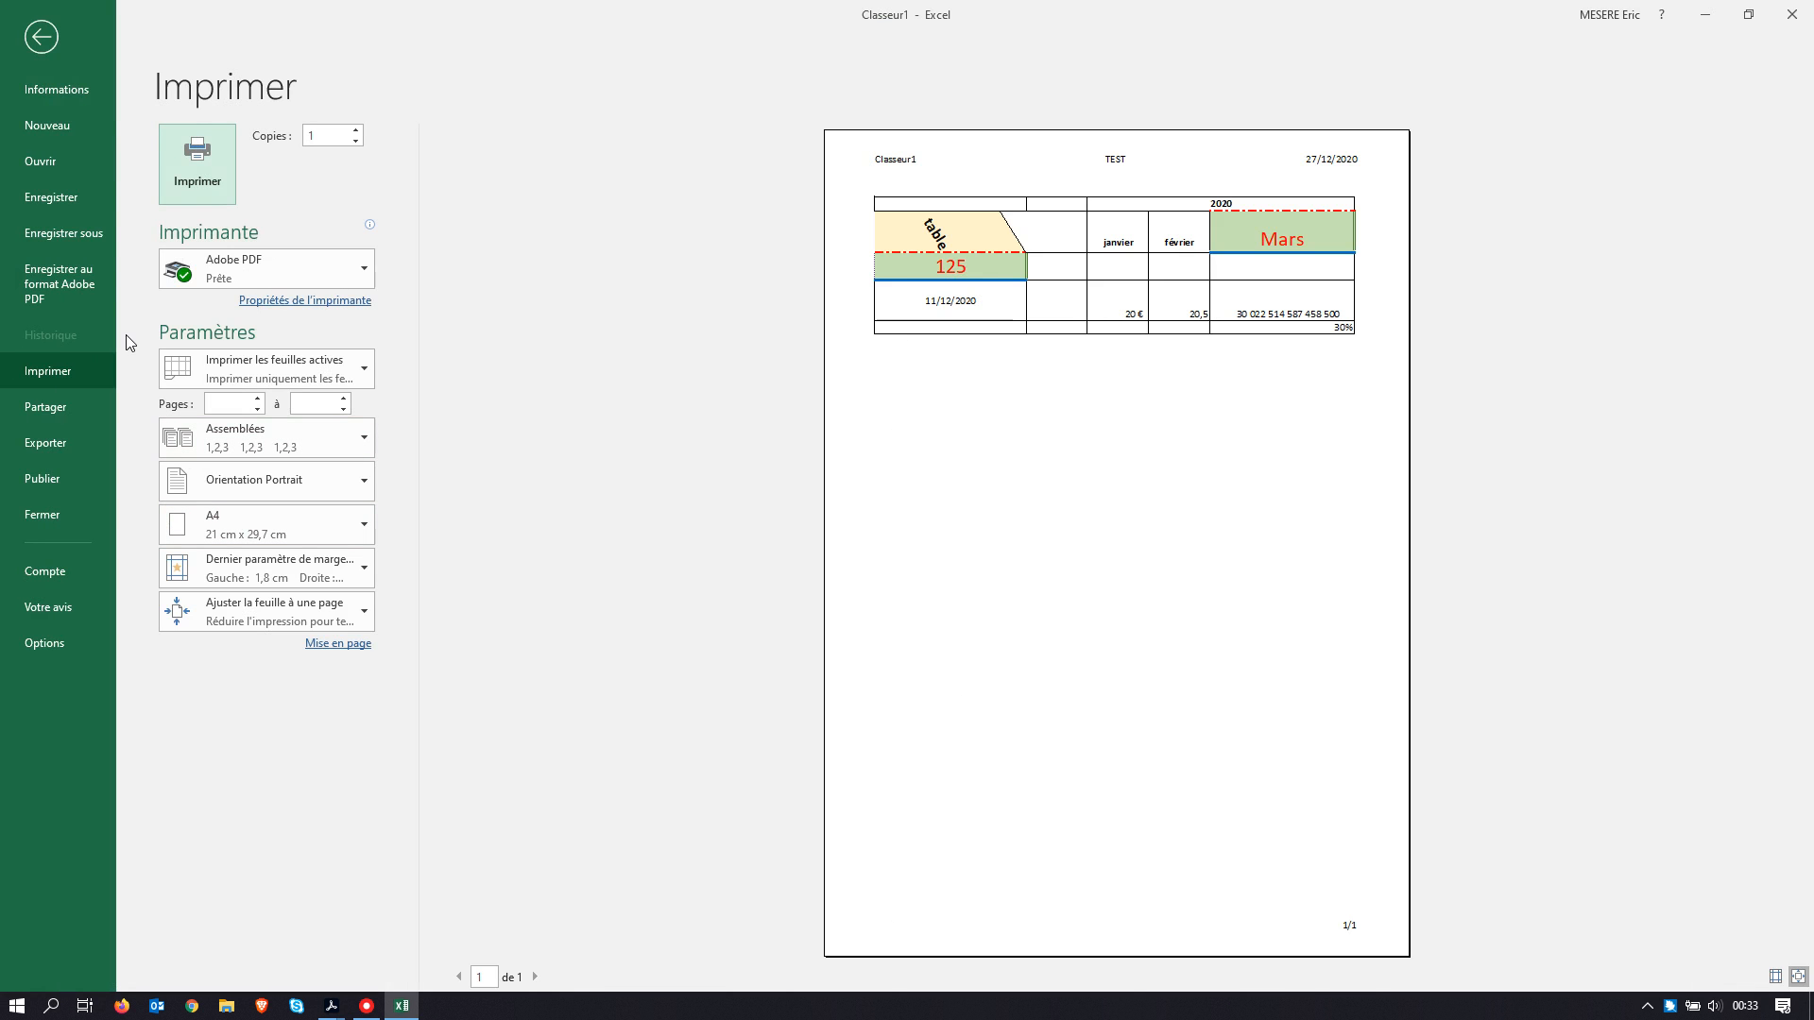
click(41, 37)
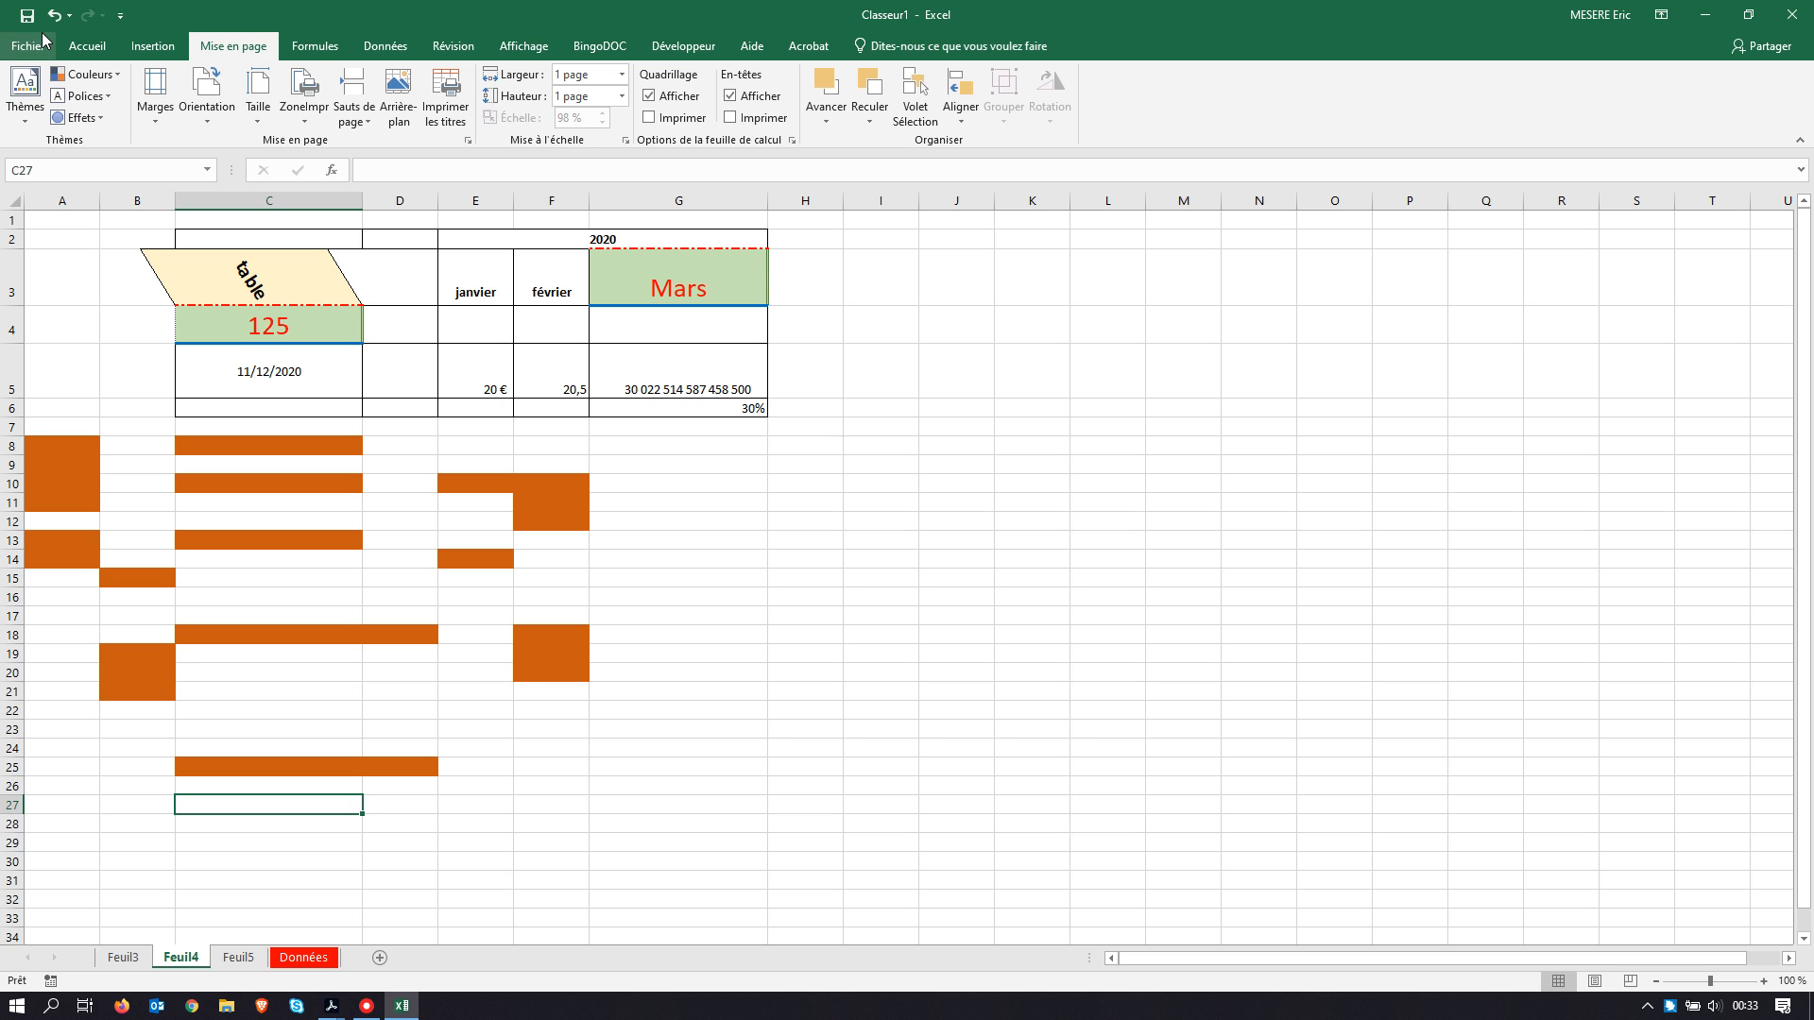